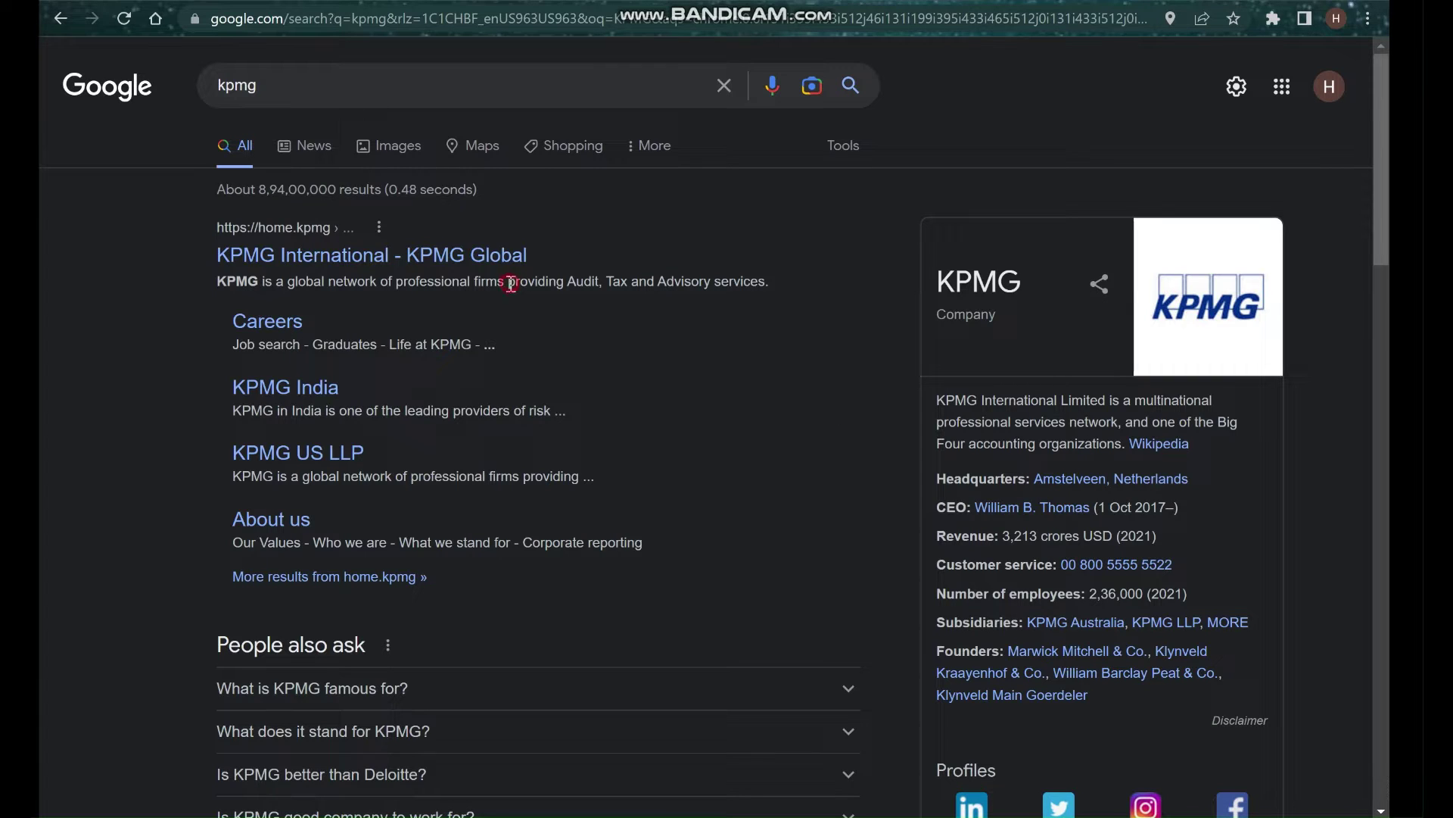
Highlight the first KPMG result's description, then switch to the Forage task tab.
drag(511, 283, 767, 284)
scroll(969, 409, down, 1)
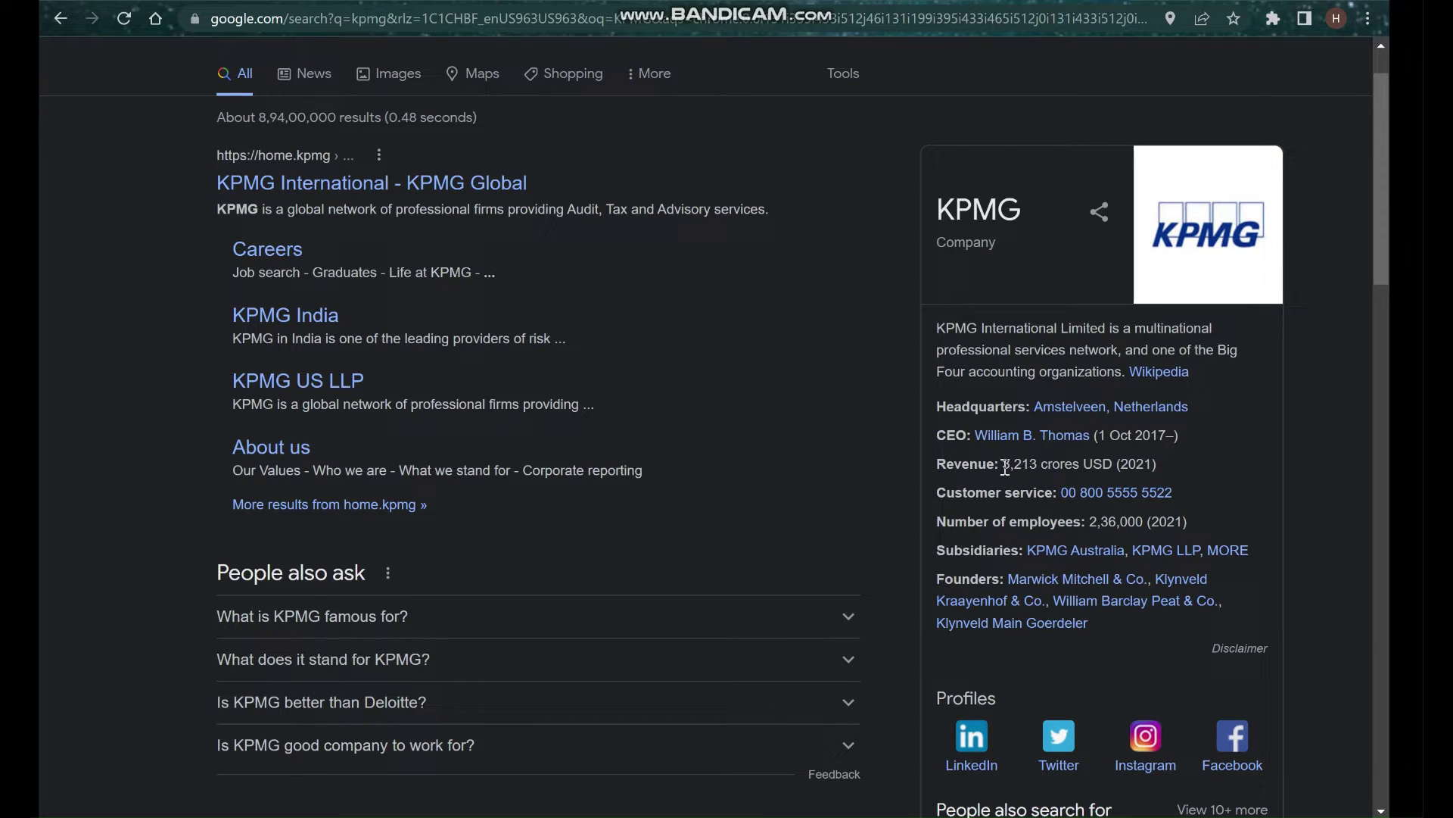
scroll(1005, 468, up, 1)
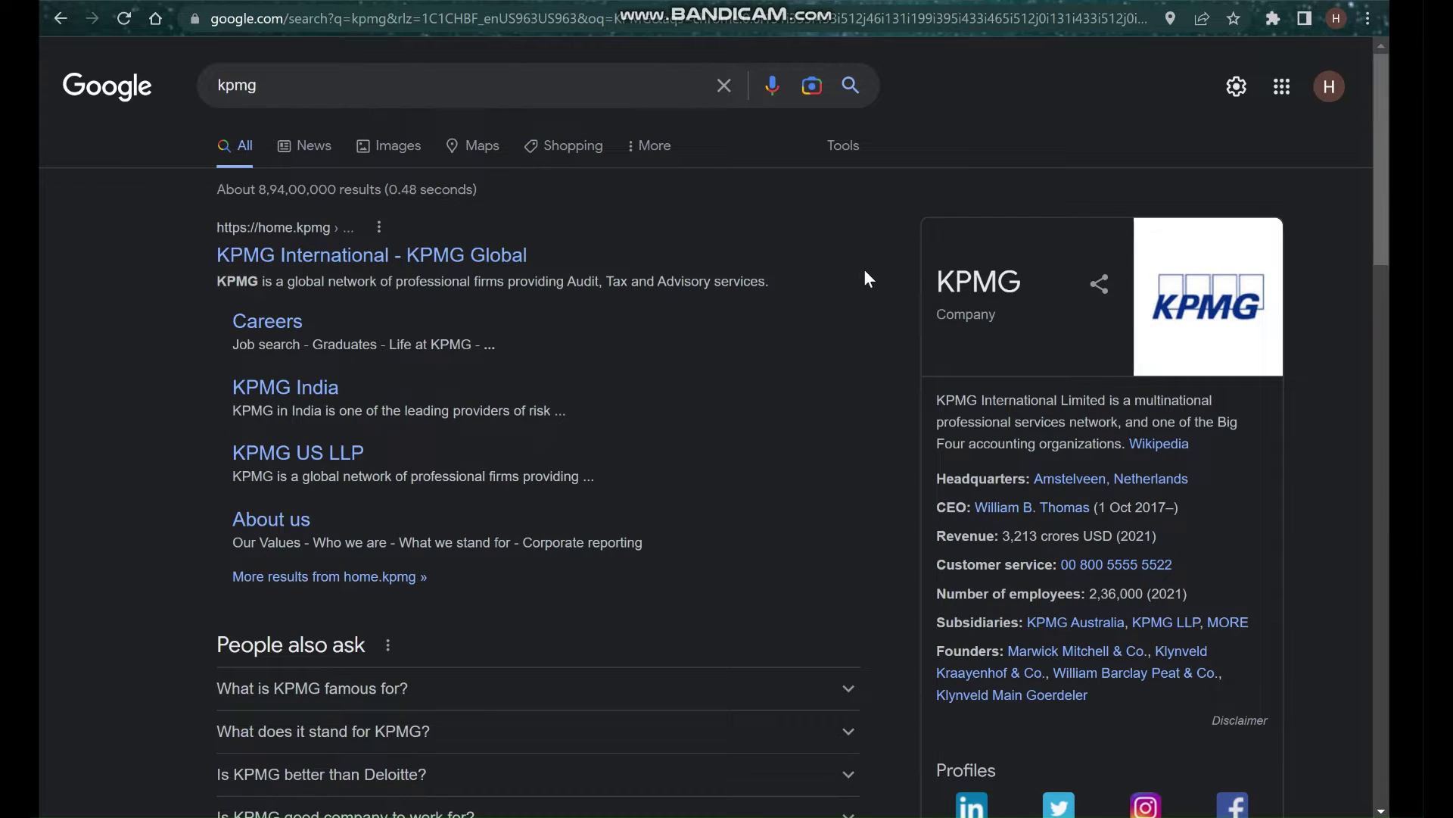
scroll(710, 473, down, 4)
scroll(708, 474, up, 4)
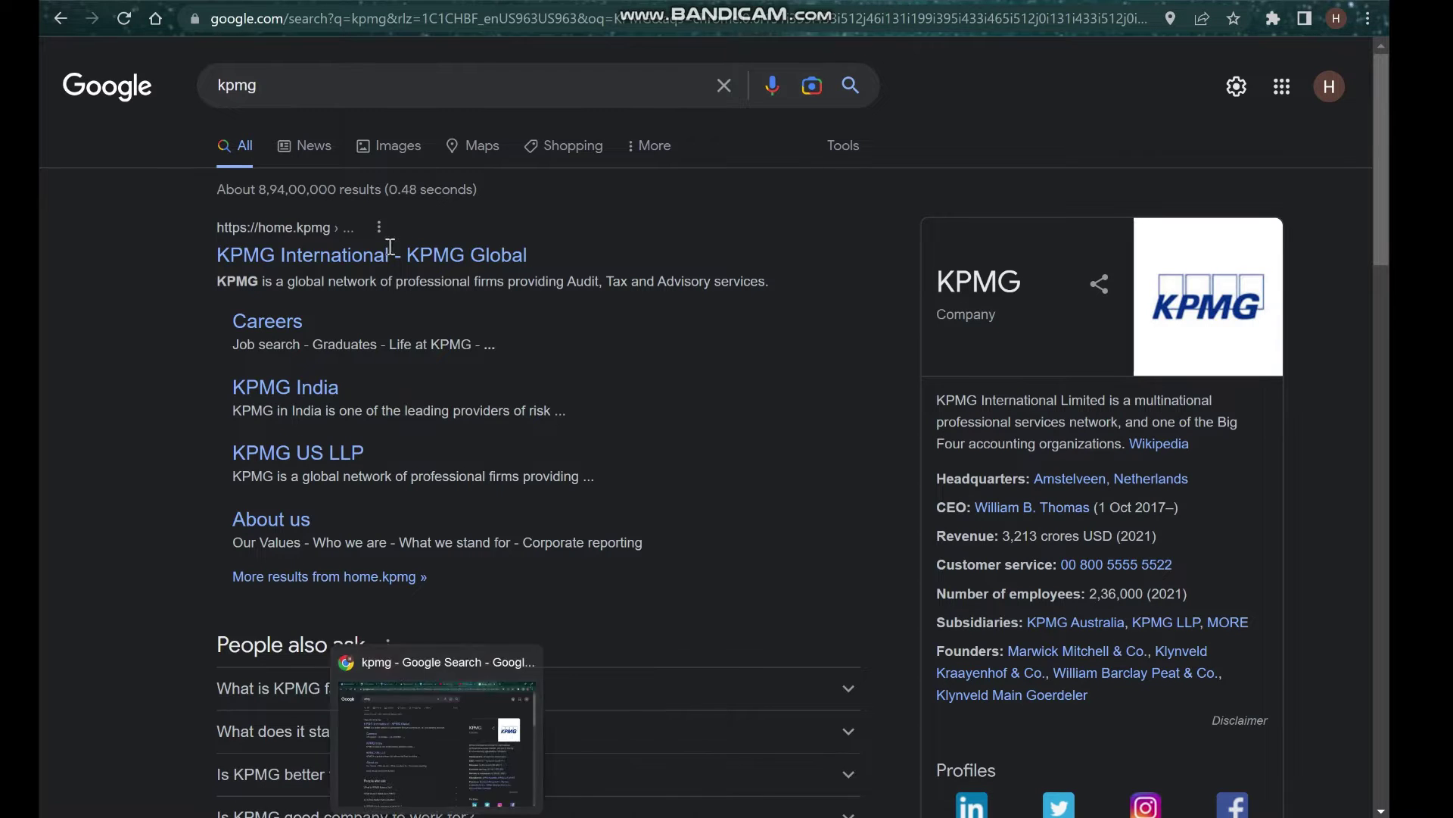
key(ctrl+Tab)
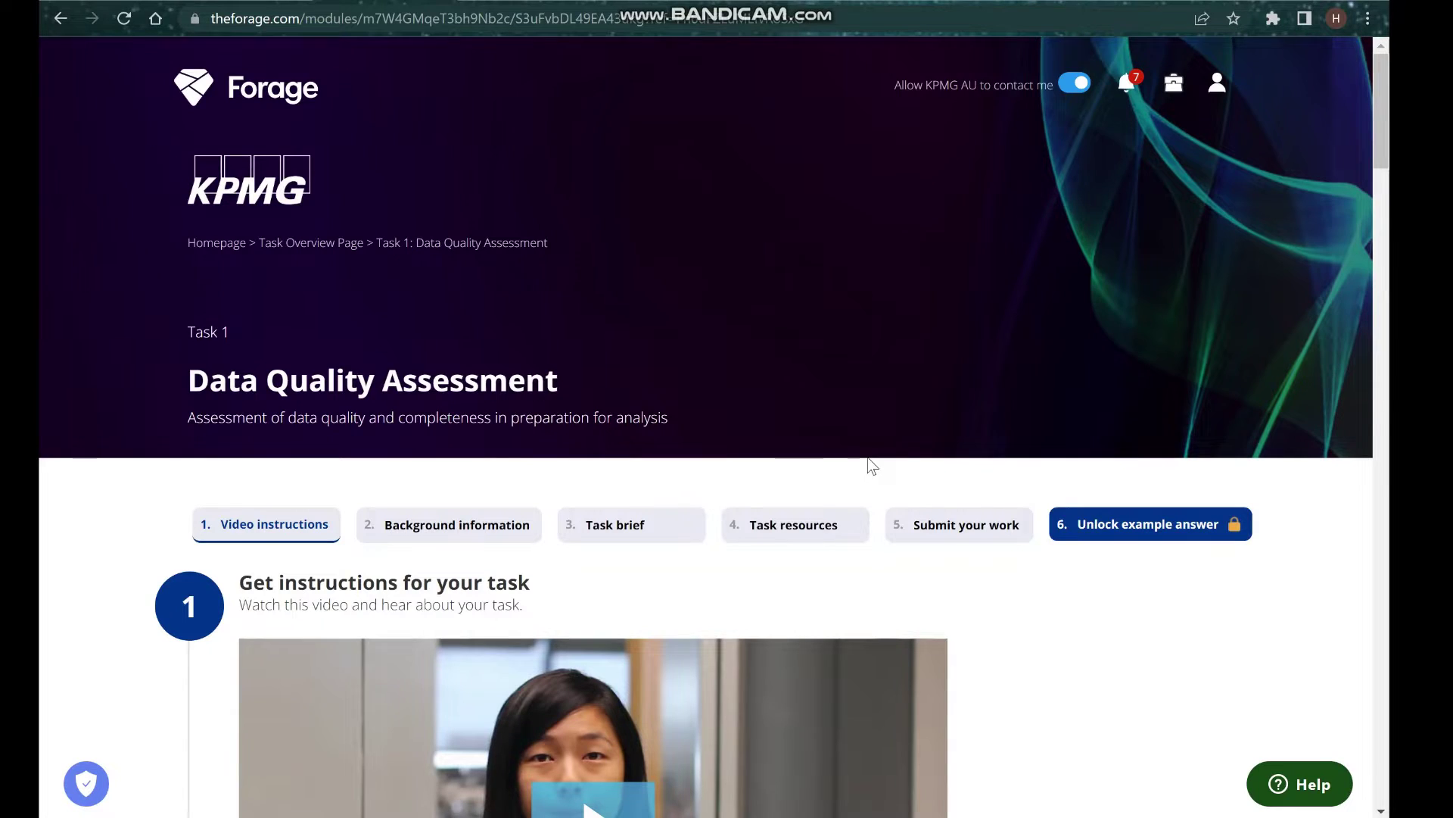
Play the task instructions video and pause it at 0:47.
scroll(868, 458, down, 2)
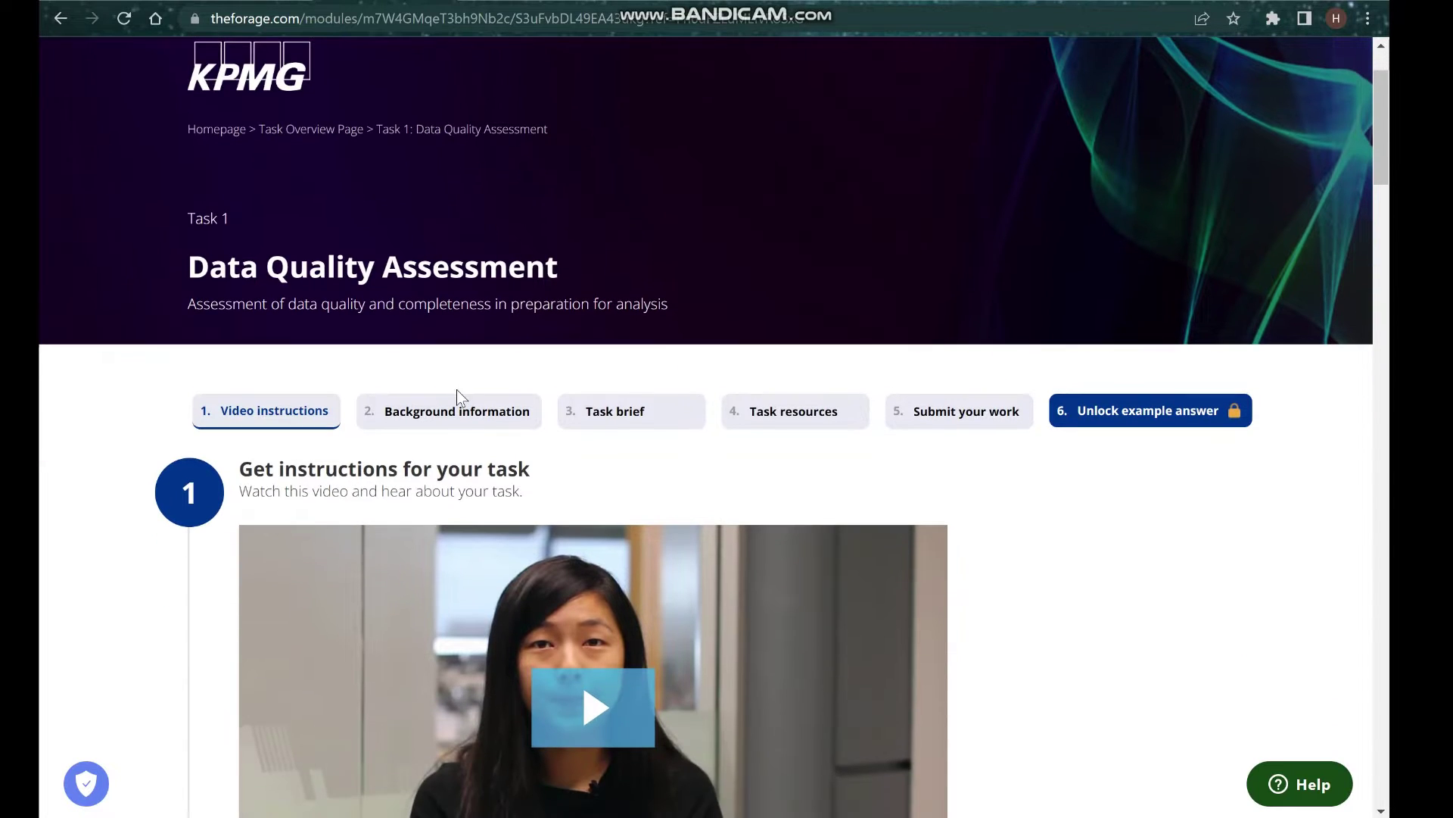
scroll(454, 489, down, 2)
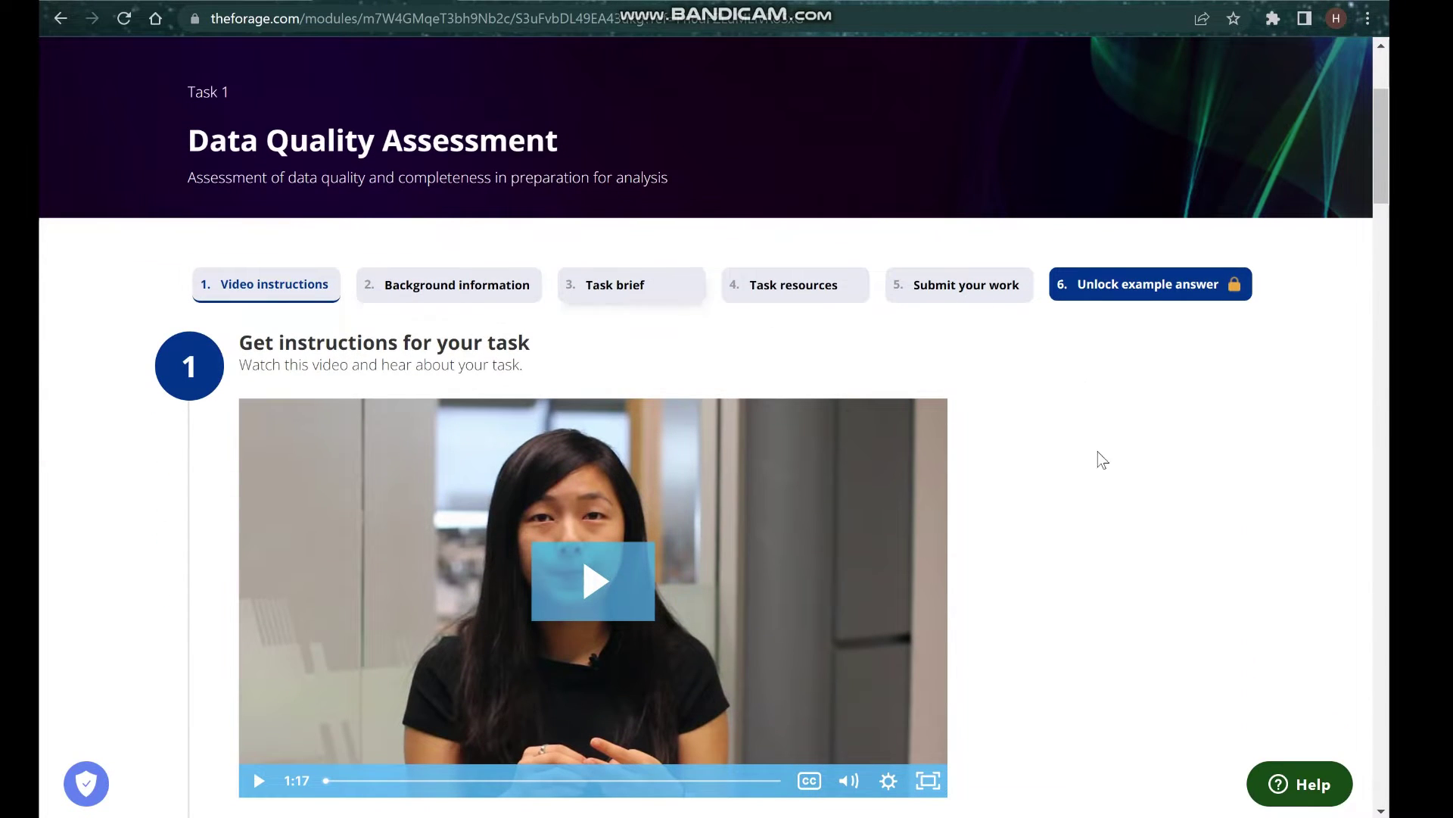
scroll(782, 346, down, 1)
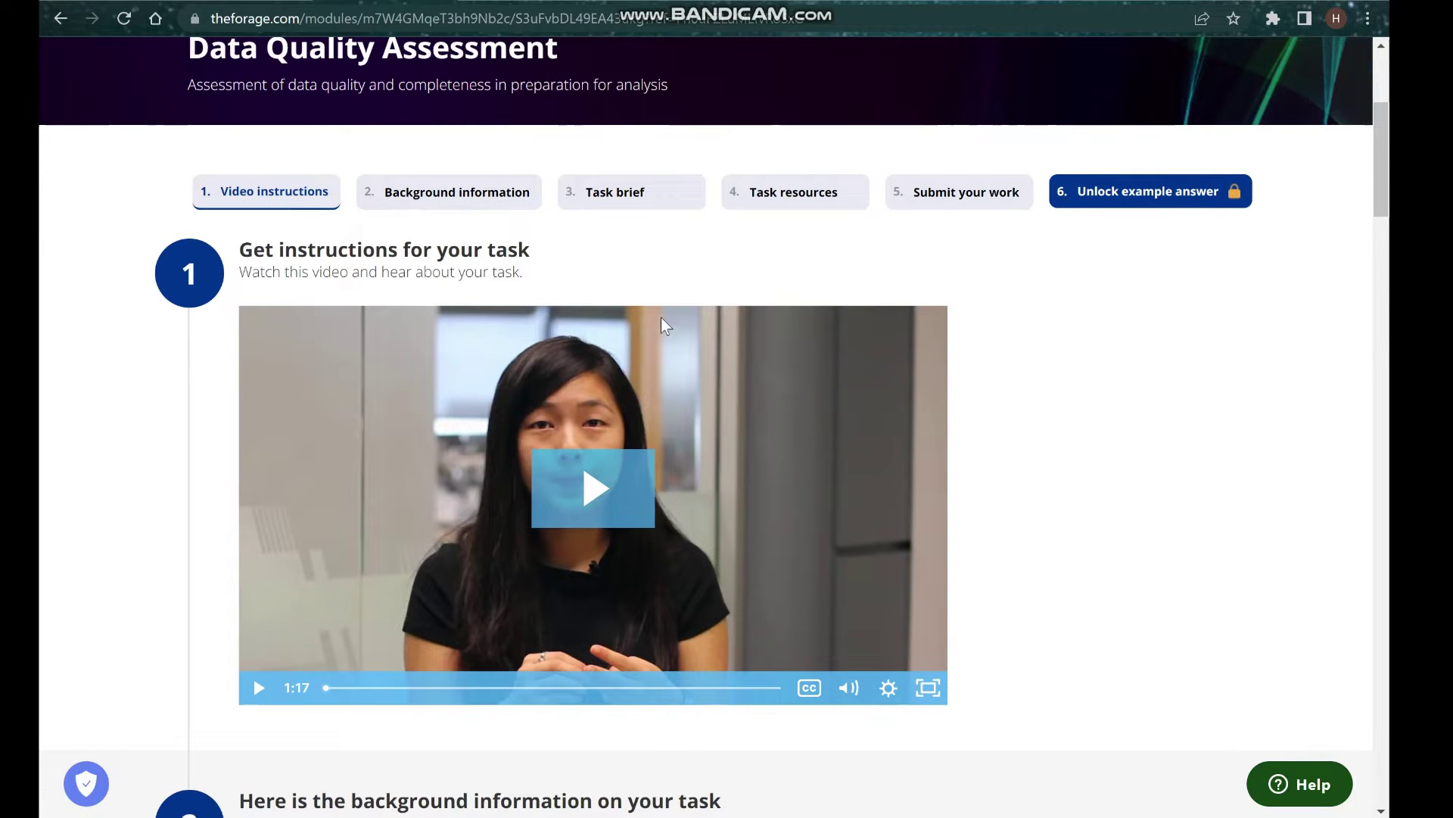
scroll(986, 380, down, 1)
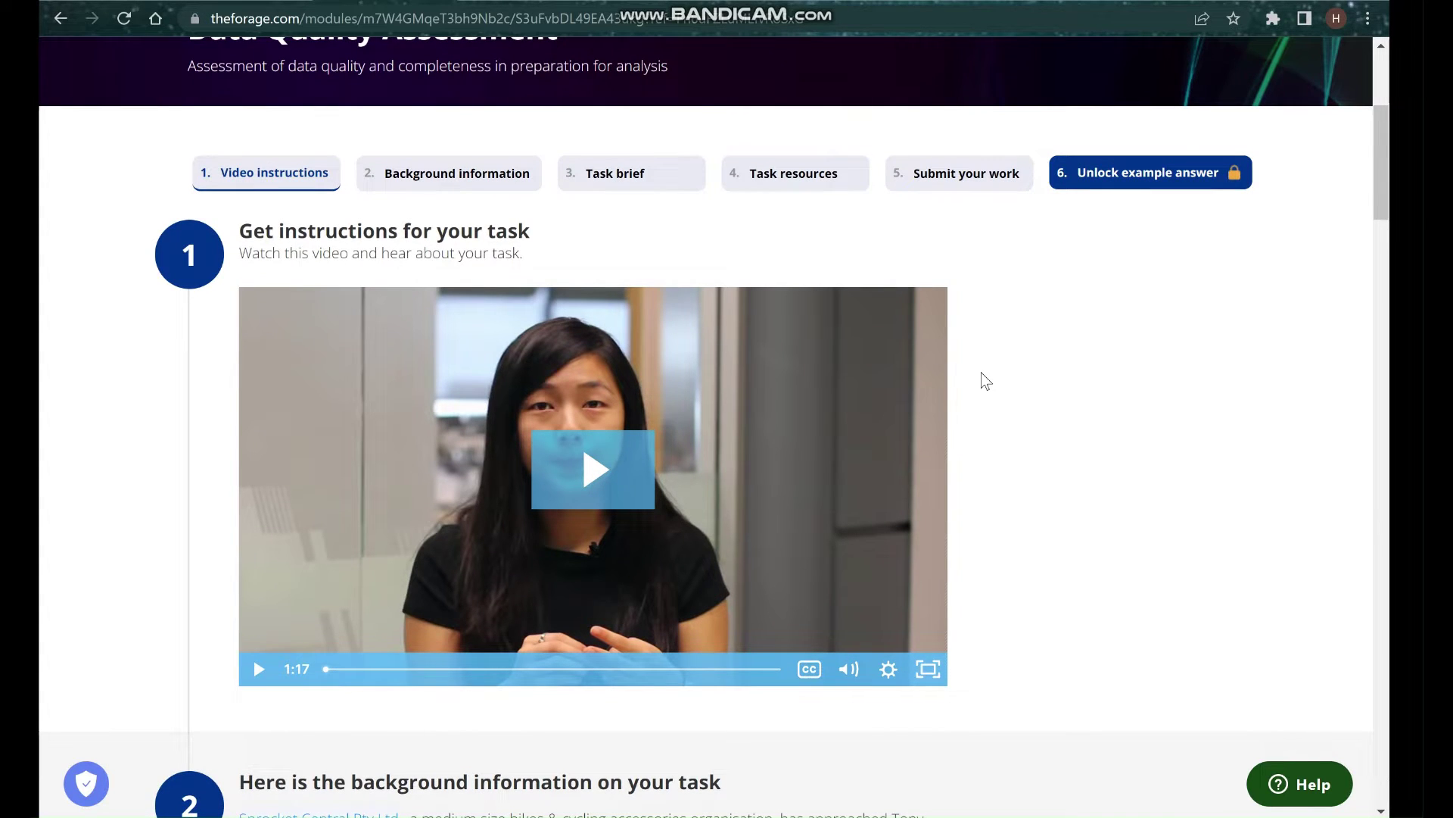
click(596, 473)
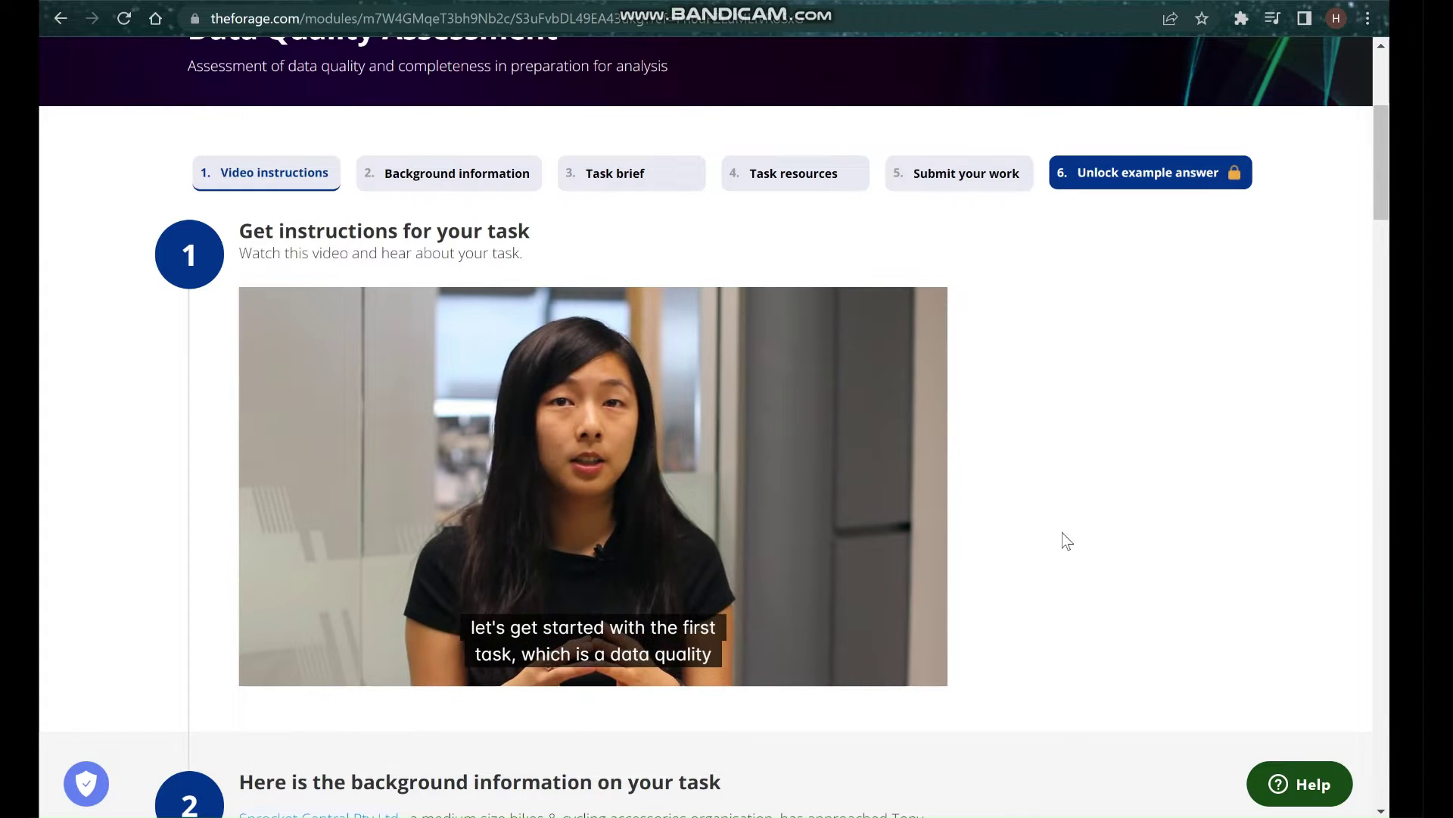
mouse_move(783, 504)
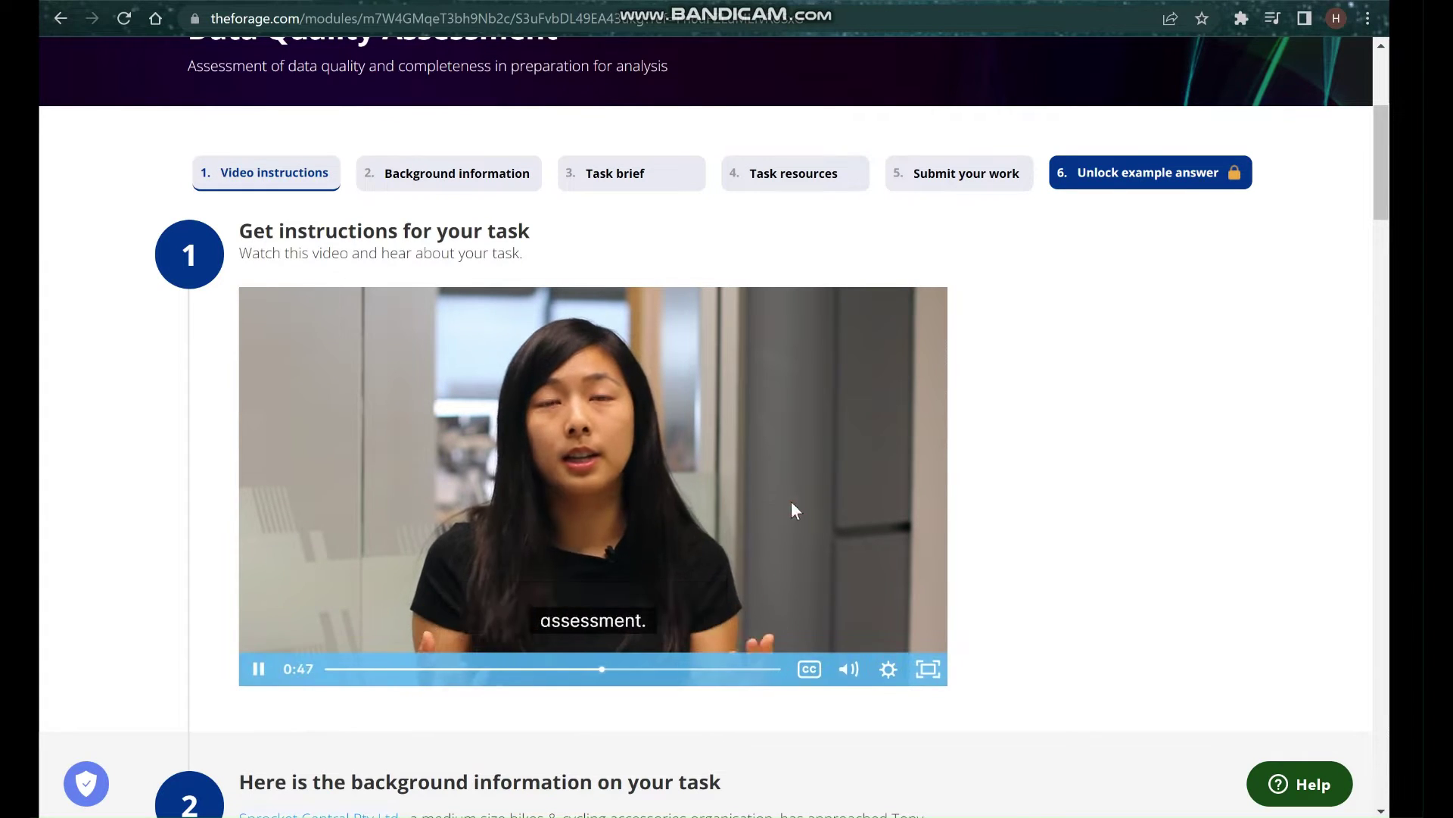
key(space)
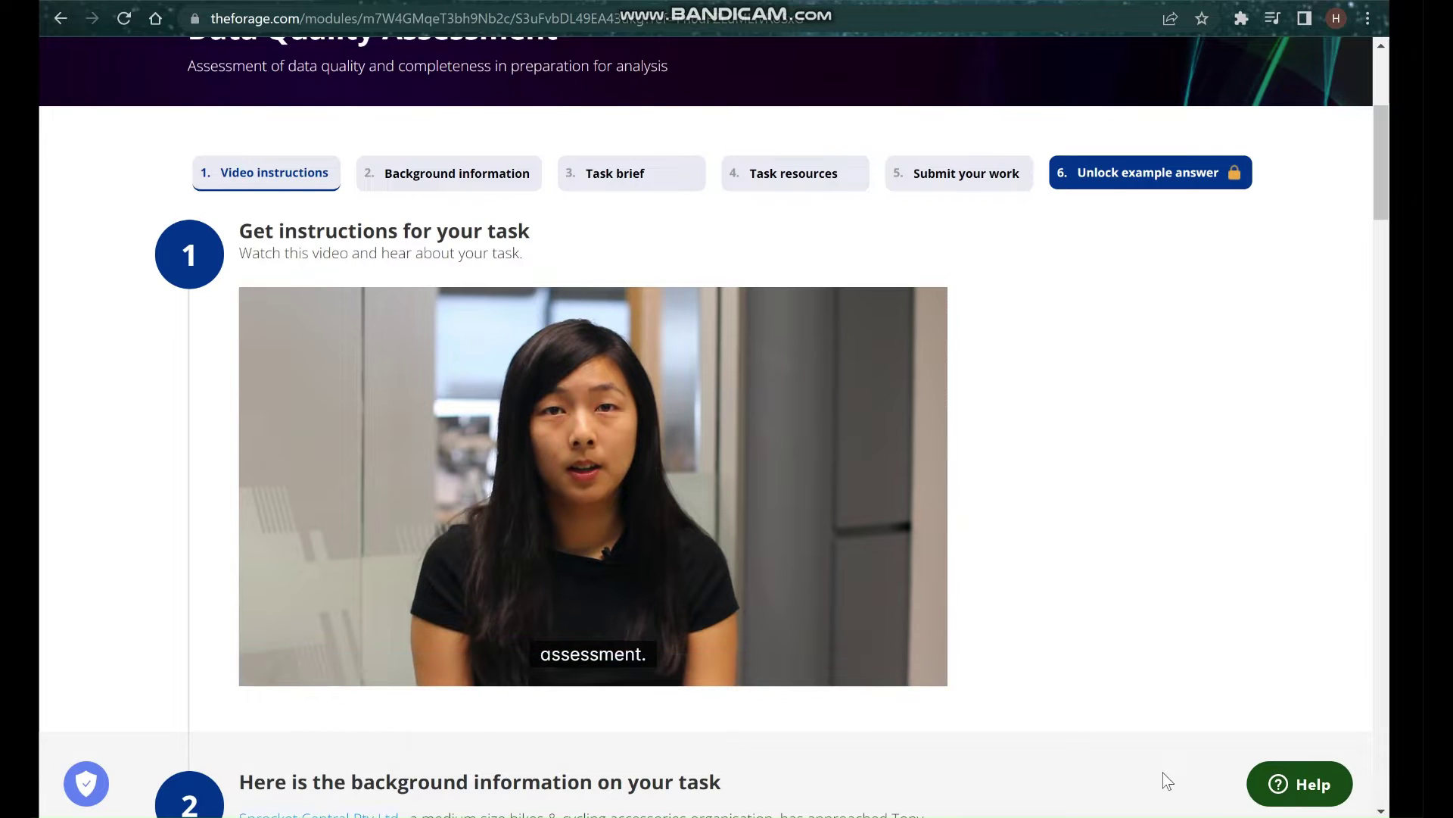
Scroll down to section 2, Background information.
scroll(1073, 688, down, 1)
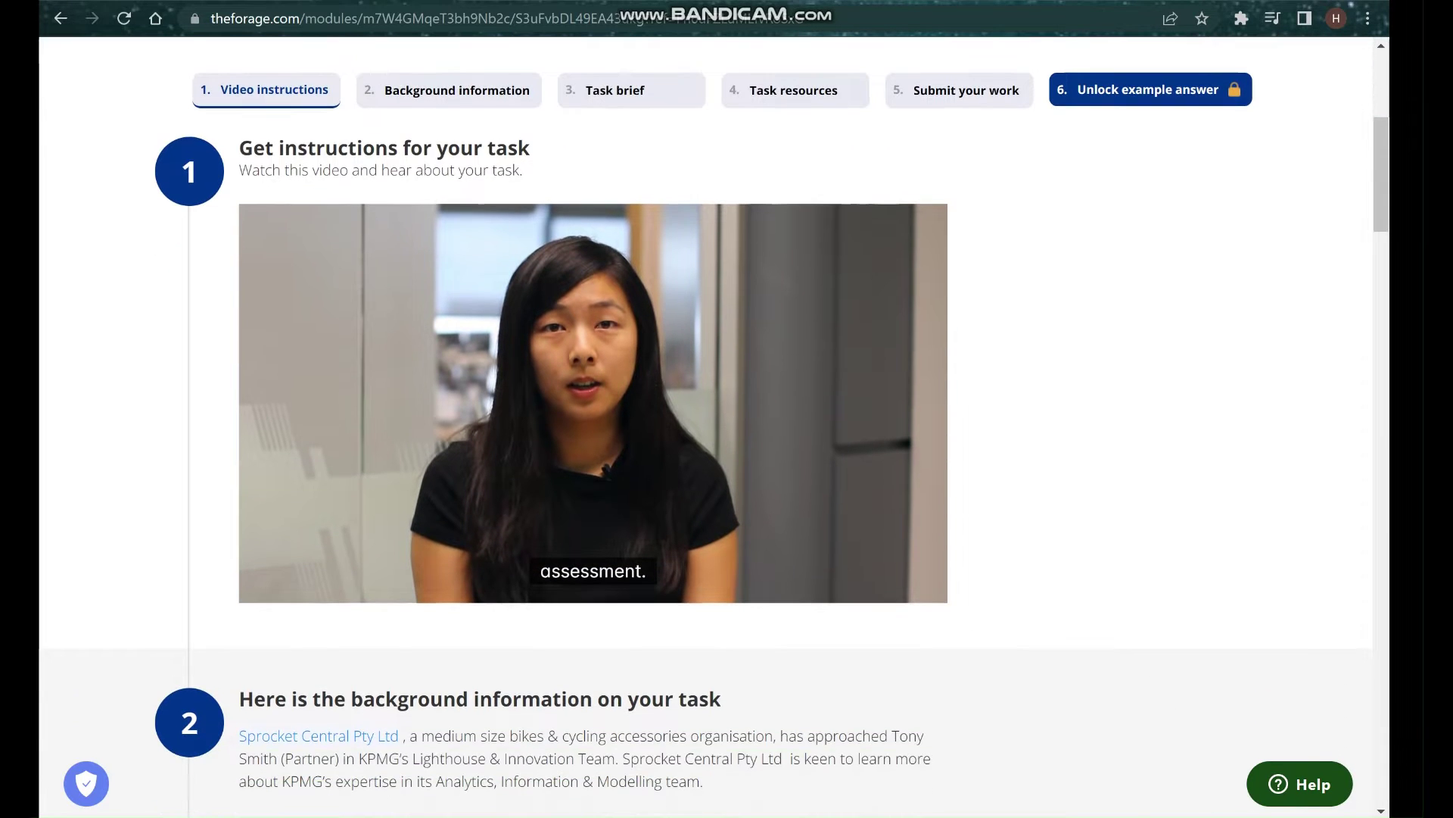
scroll(1147, 655, down, 1)
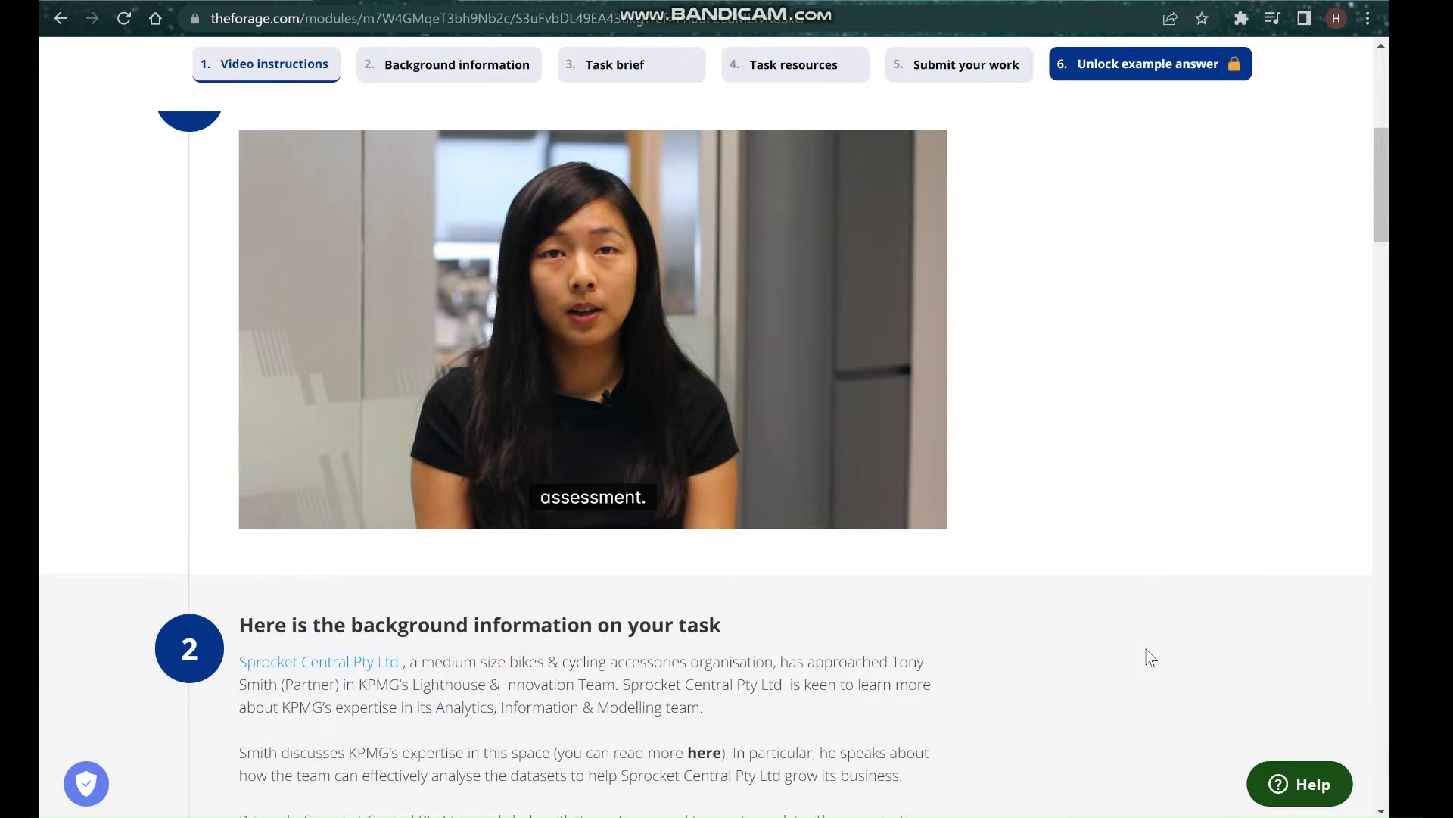
scroll(1146, 649, up, 1)
scroll(1146, 648, down, 3)
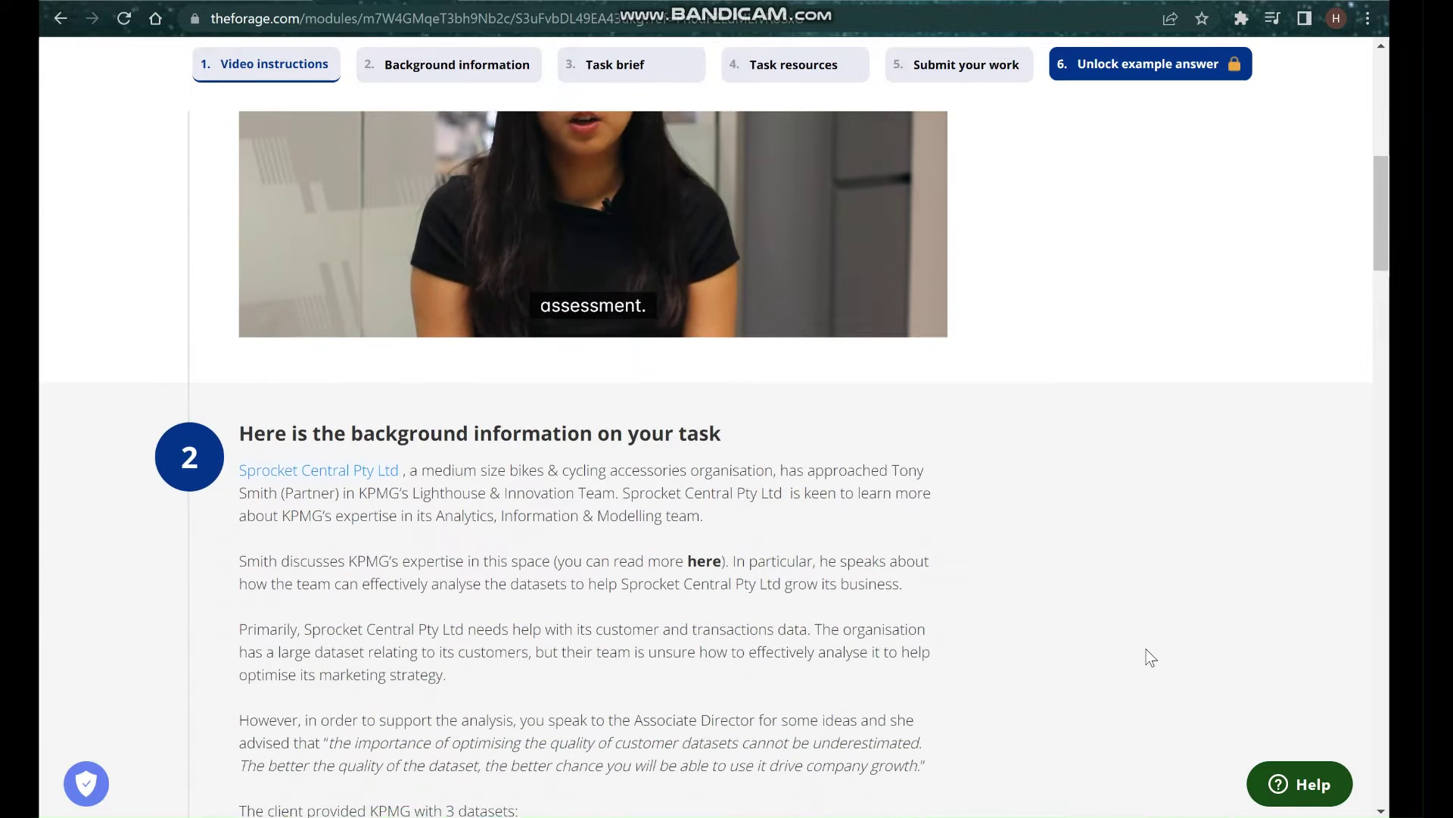
scroll(1146, 648, down, 1)
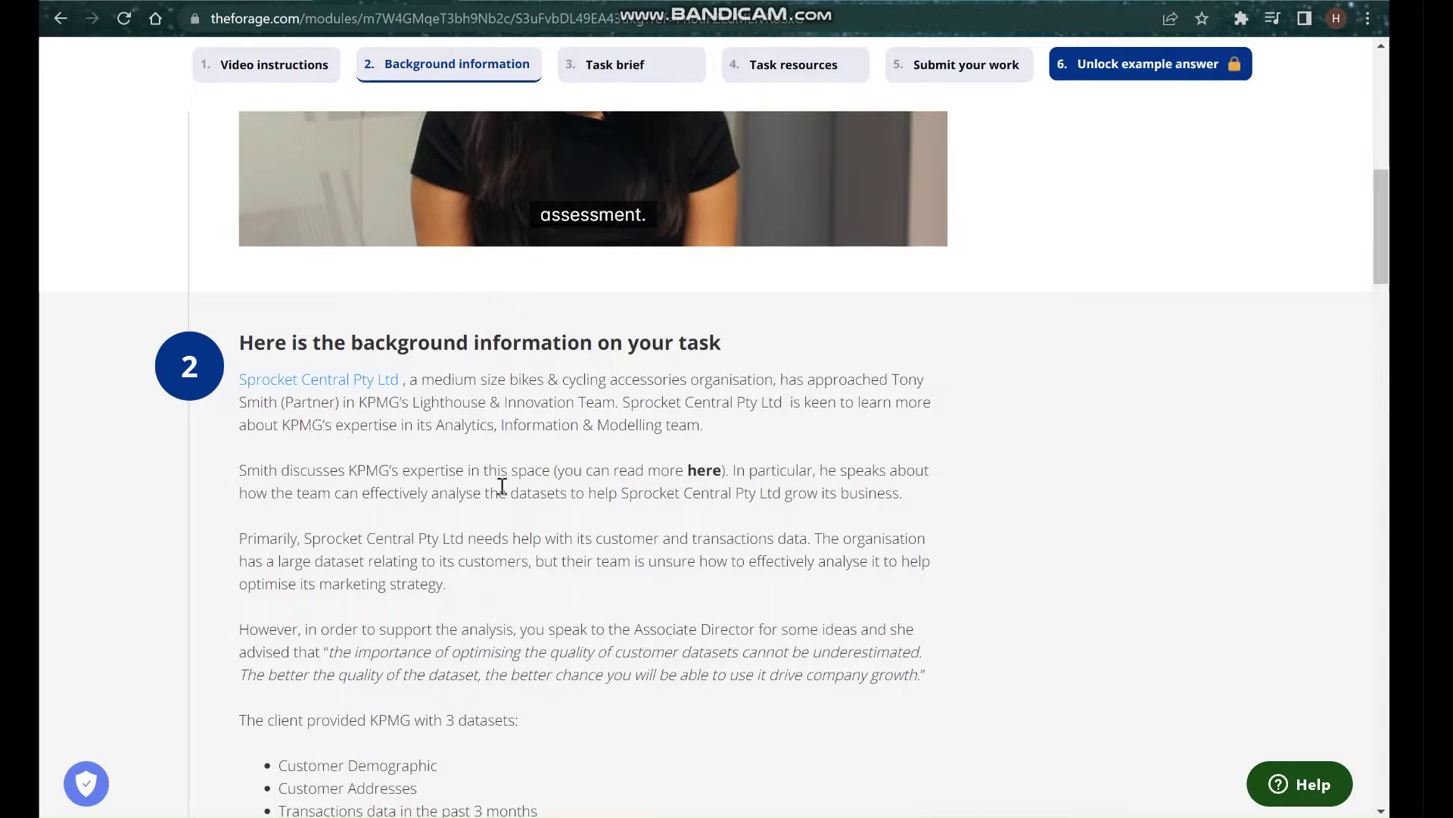
scroll(510, 467, down, 1)
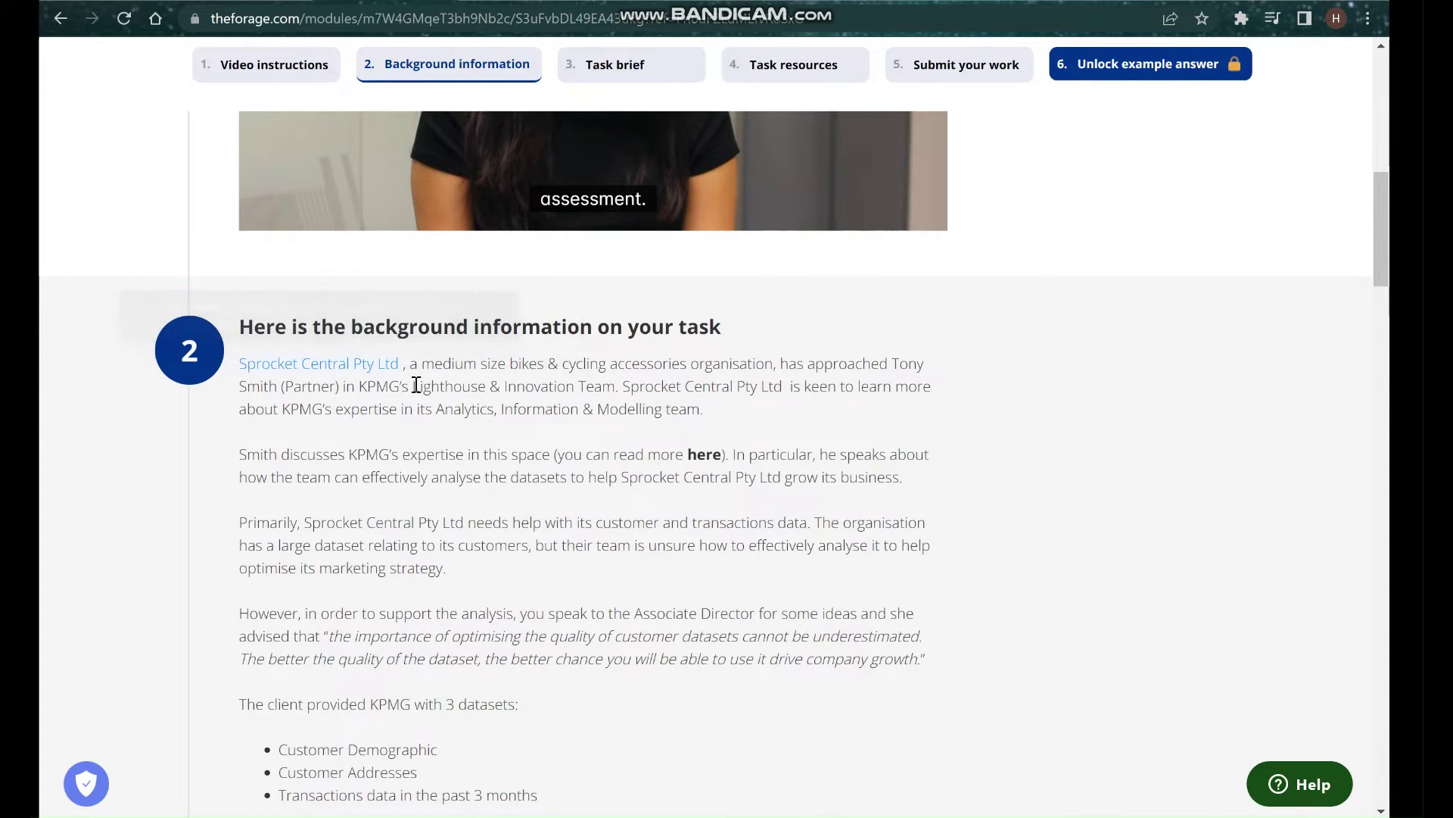
mouse_move(362, 374)
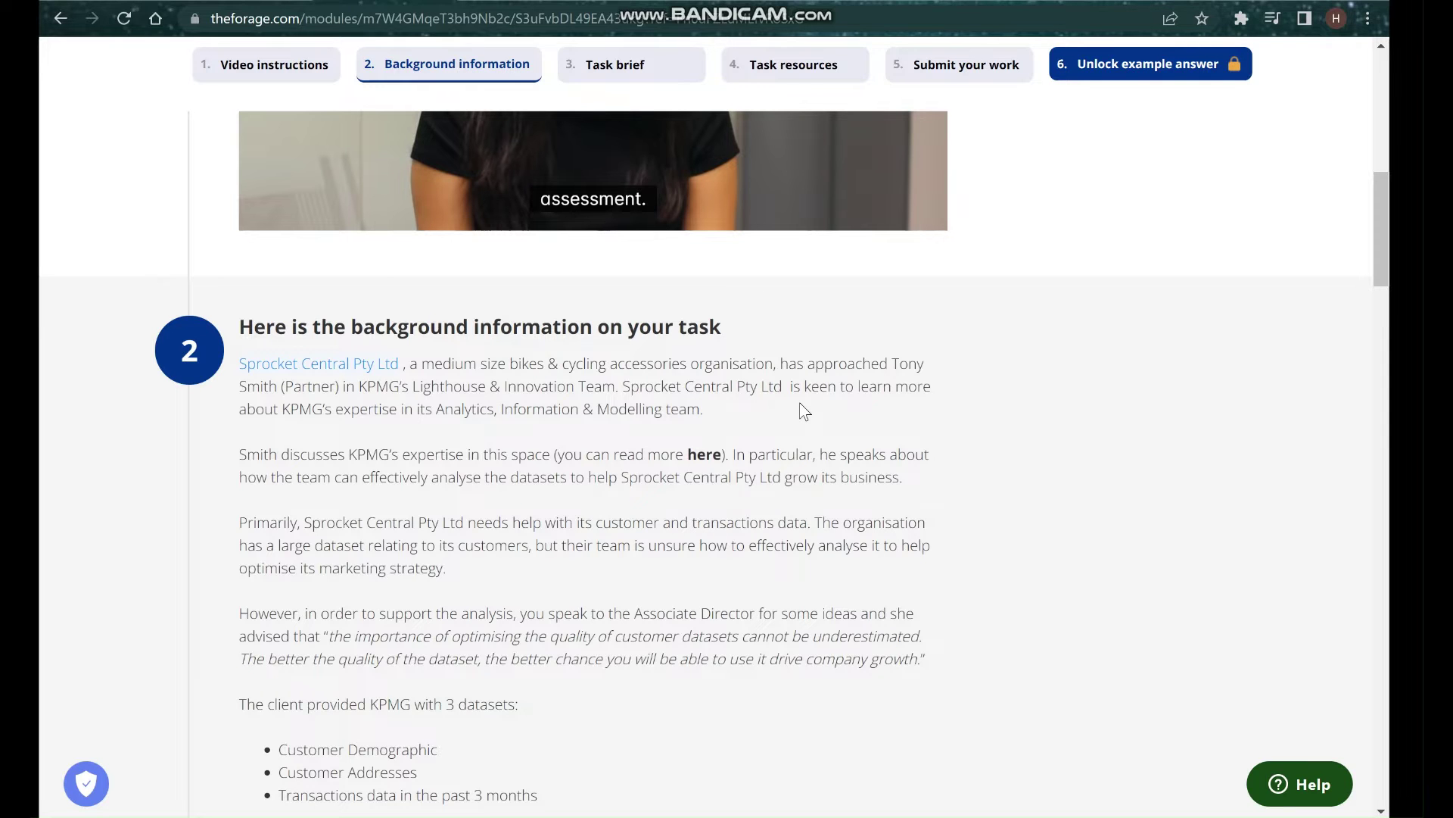
scroll(361, 443, down, 1)
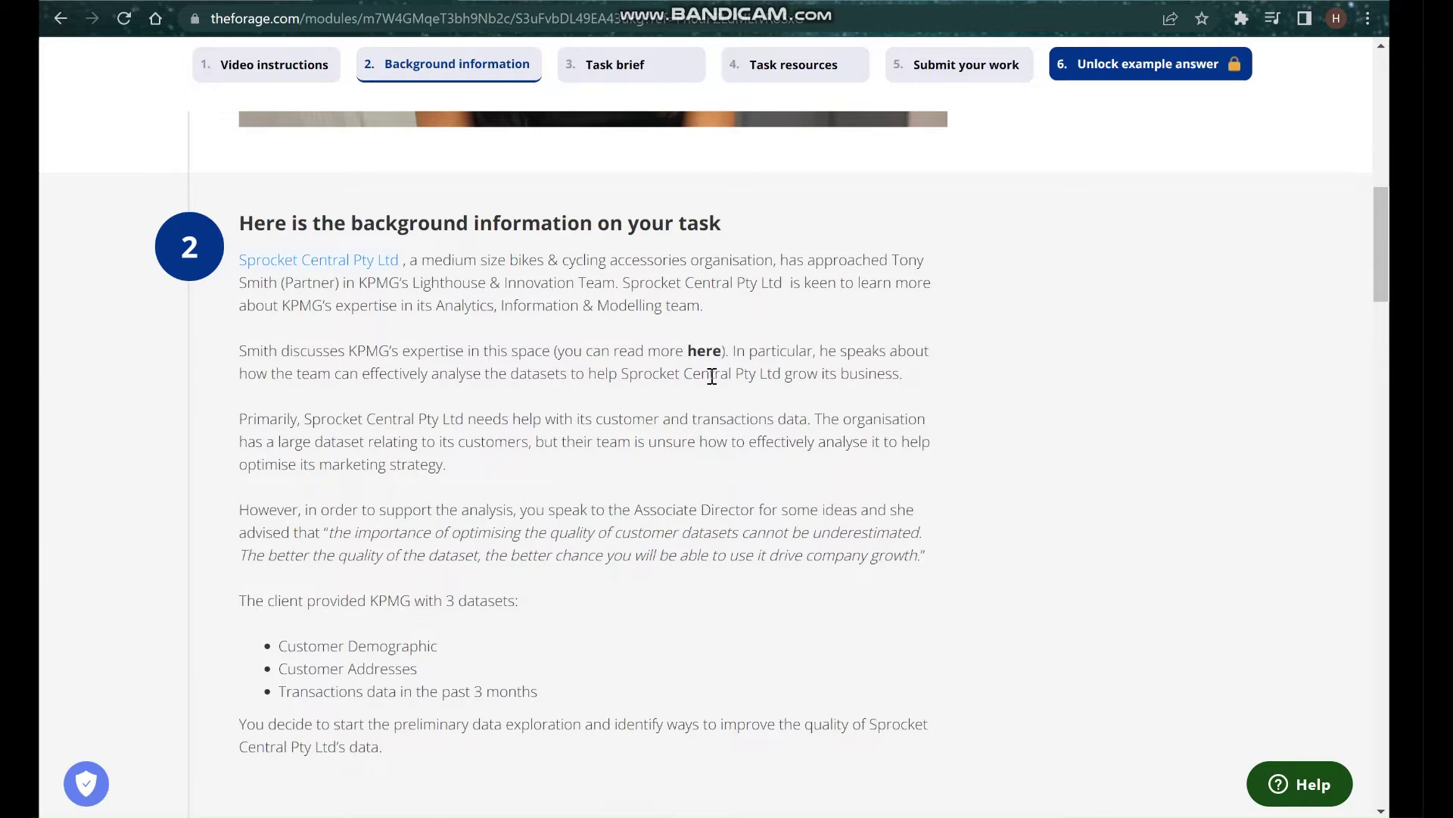
scroll(380, 449, down, 1)
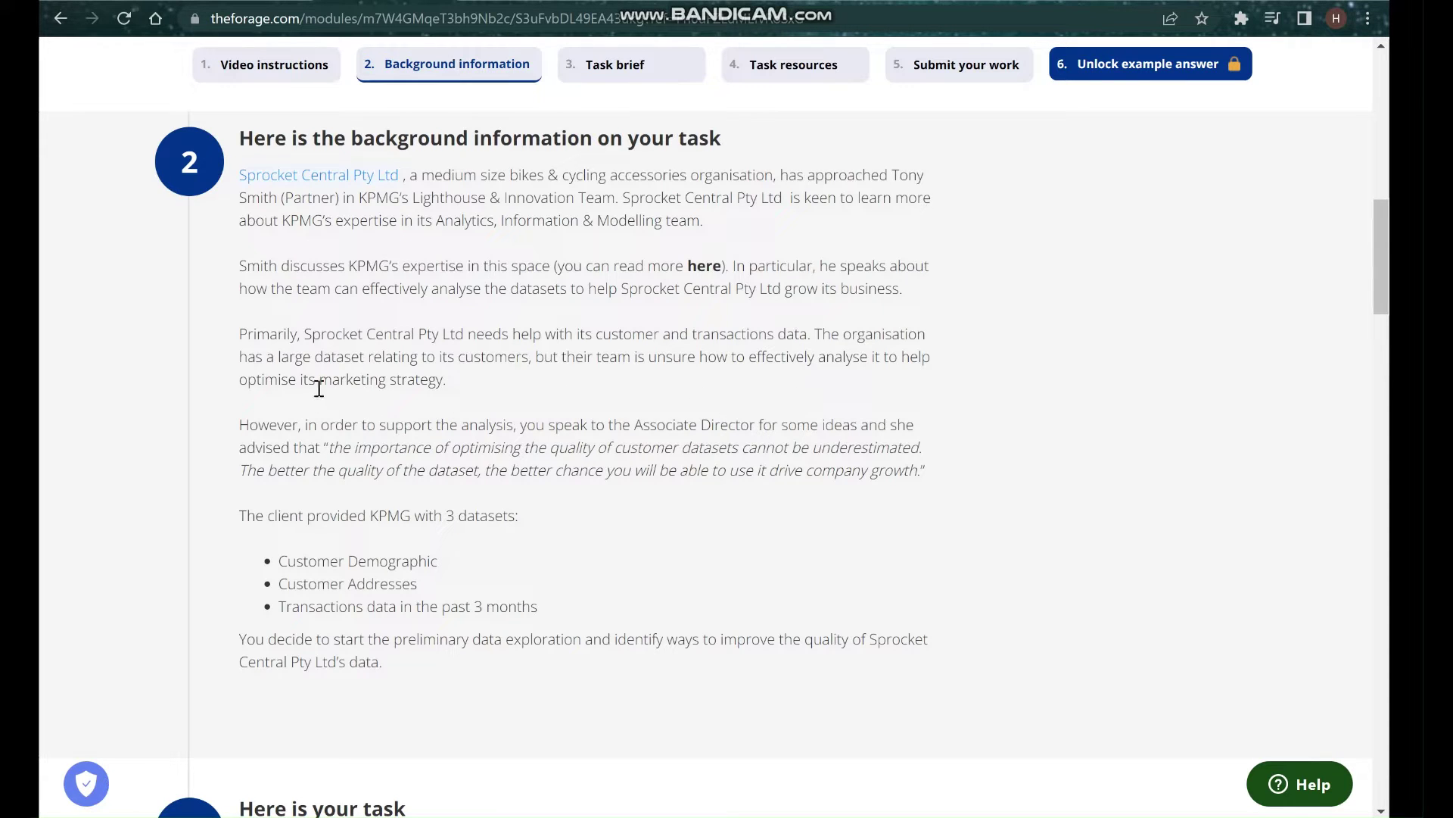
scroll(512, 398, down, 1)
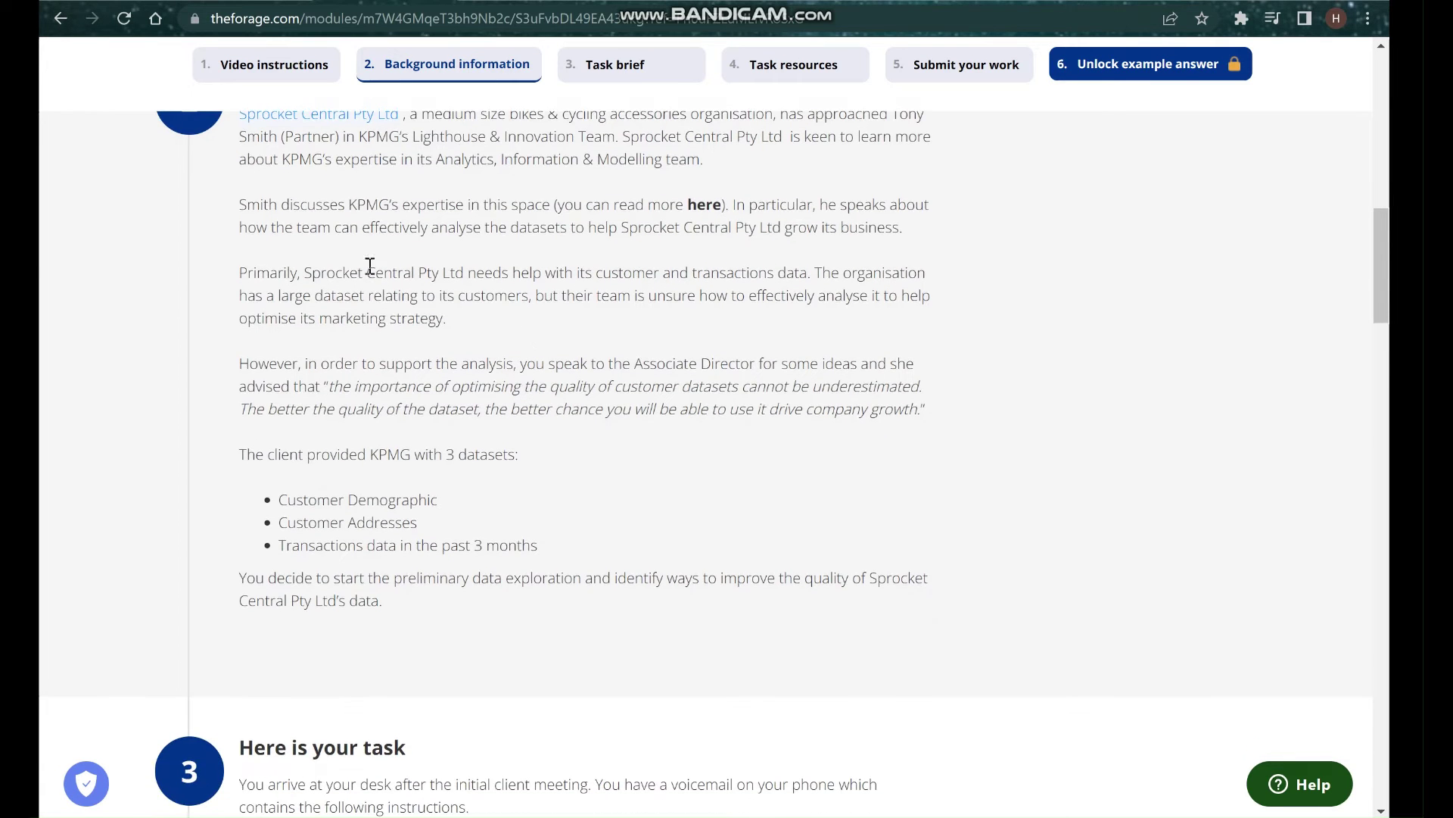
Highlight 'marketing strategy' and the Customer Demographic dataset name while reading on.
drag(319, 317, 451, 315)
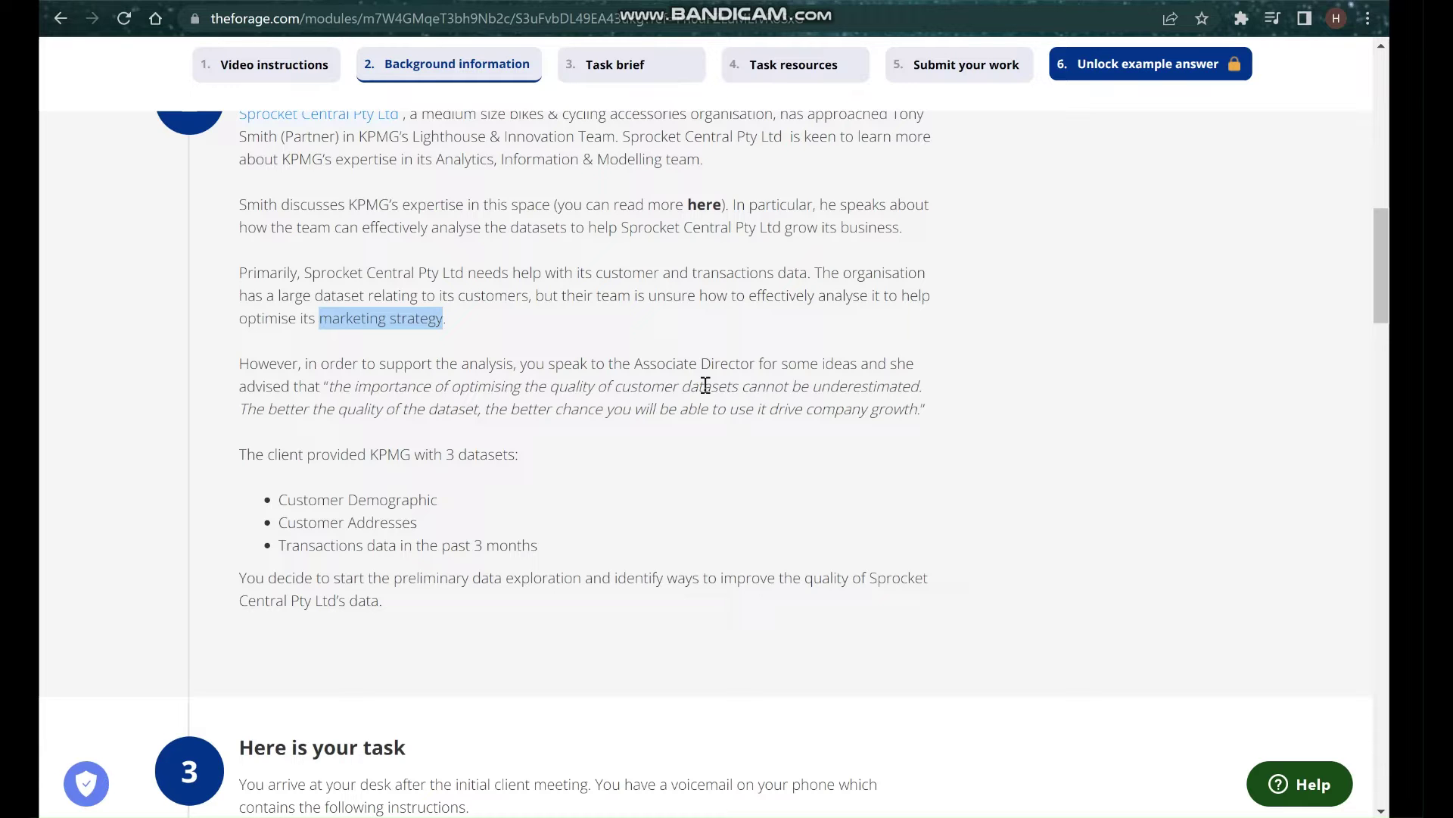
scroll(656, 434, down, 1)
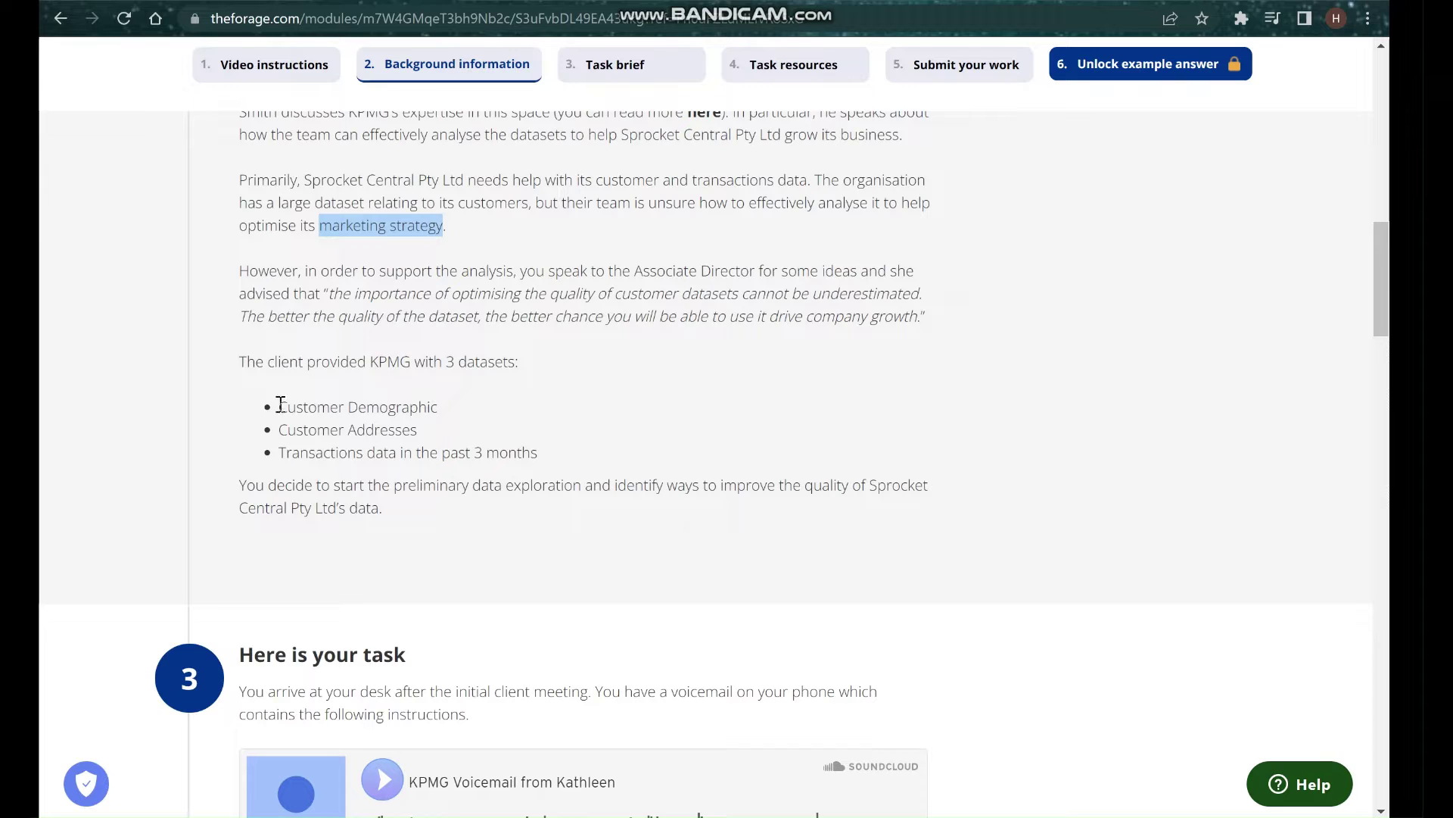
drag(280, 407, 454, 418)
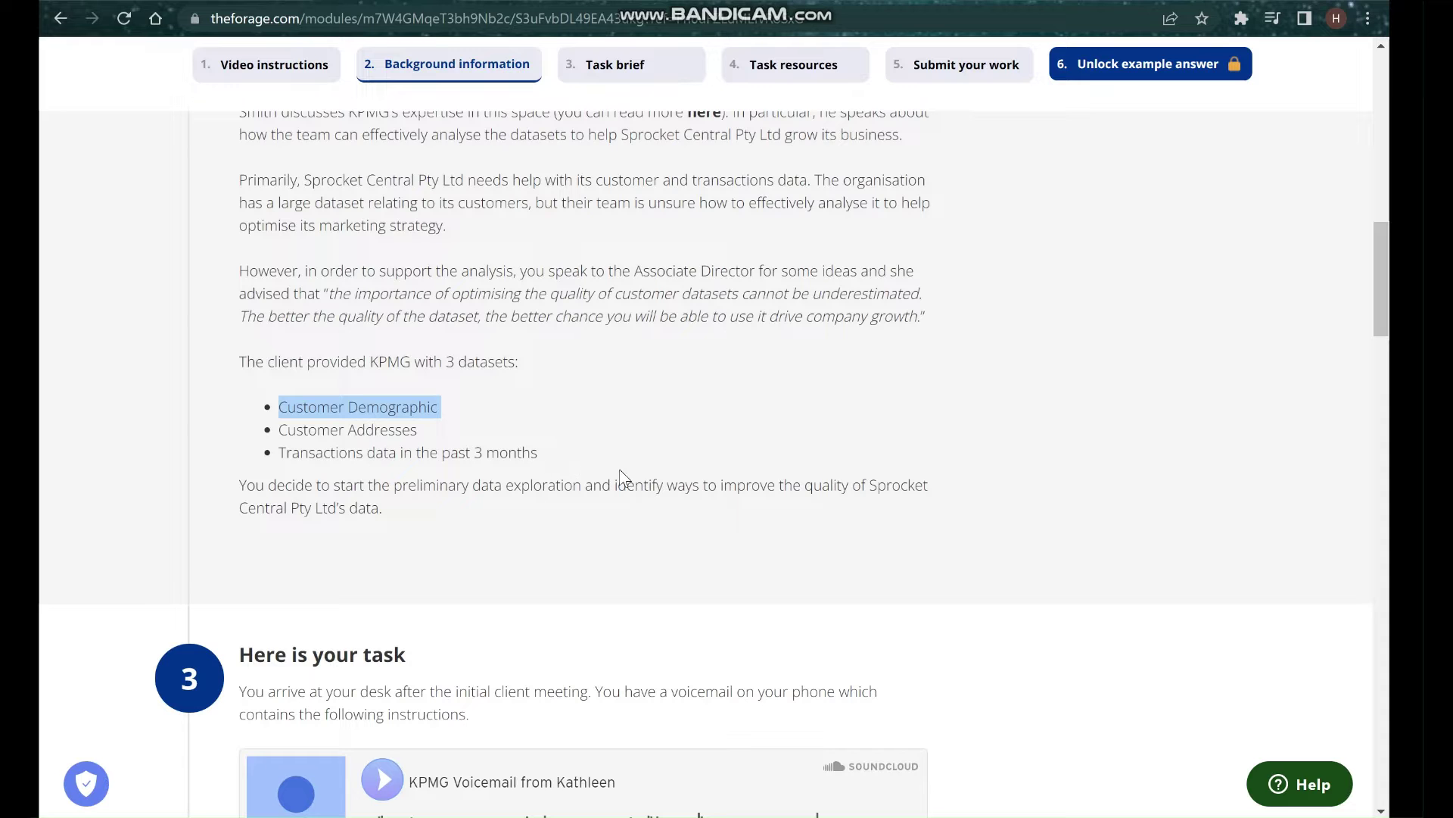
scroll(620, 476, down, 3)
scroll(620, 475, down, 1)
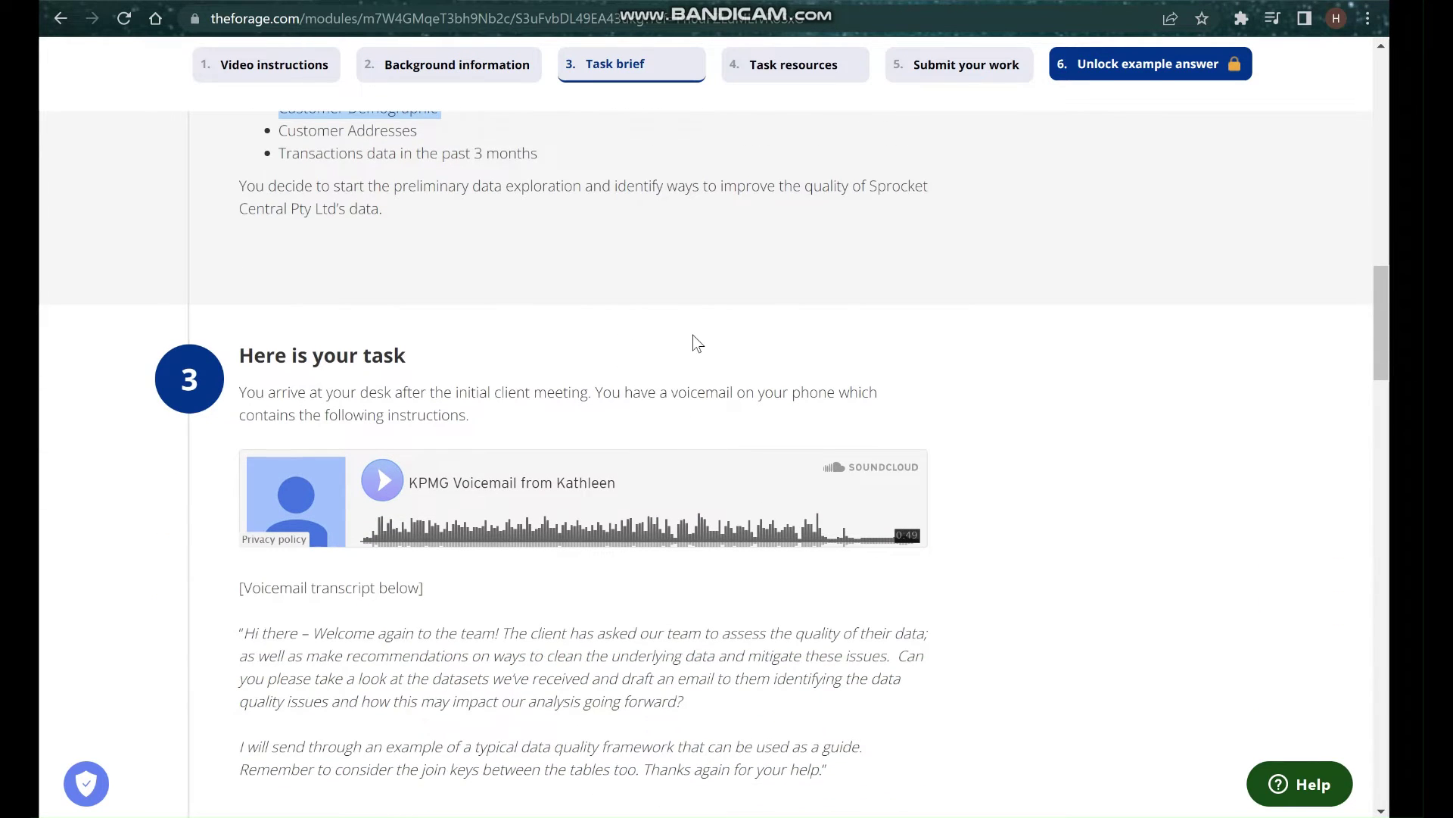
scroll(691, 338, down, 2)
scroll(690, 461, down, 1)
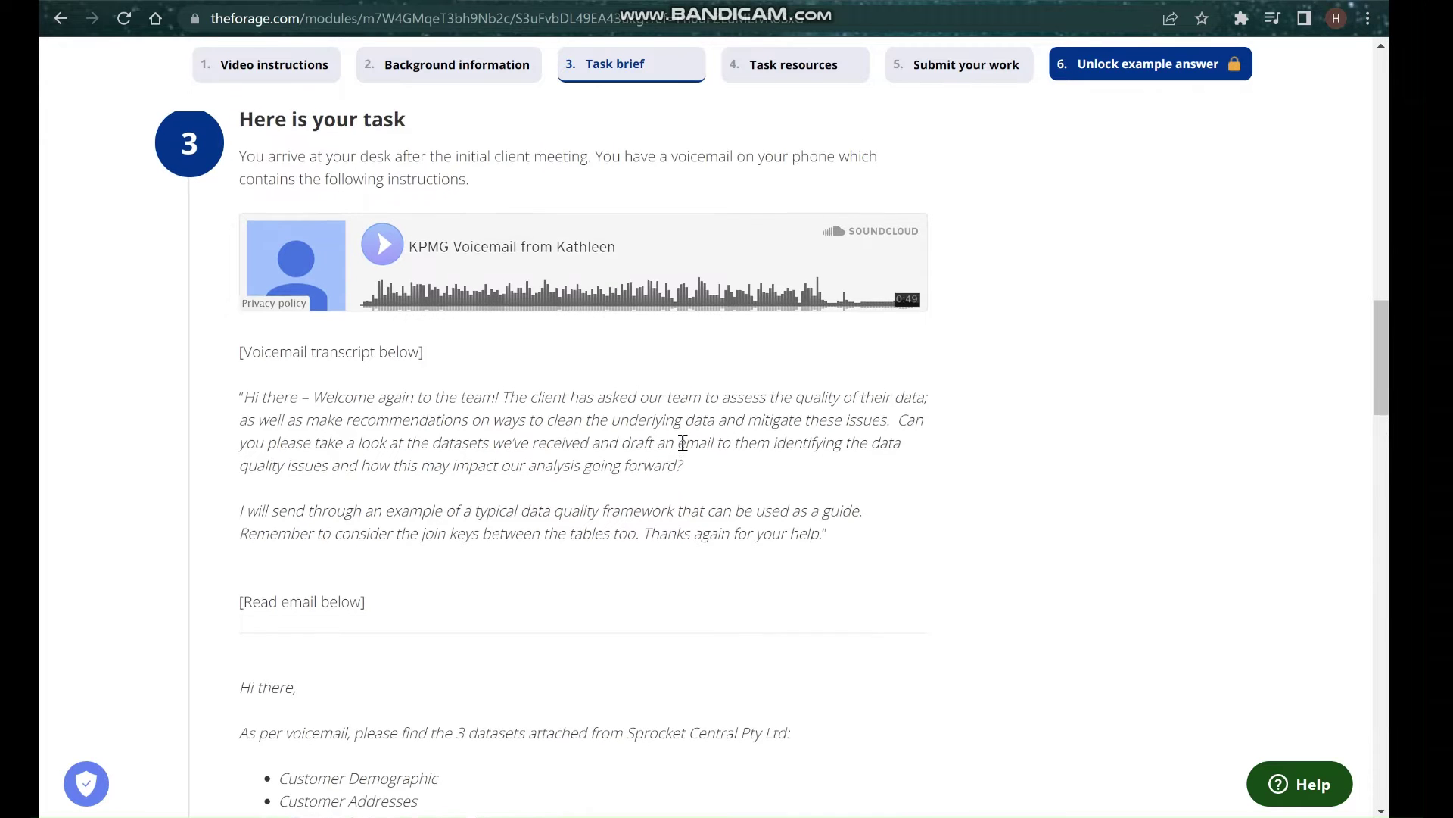
scroll(685, 442, down, 3)
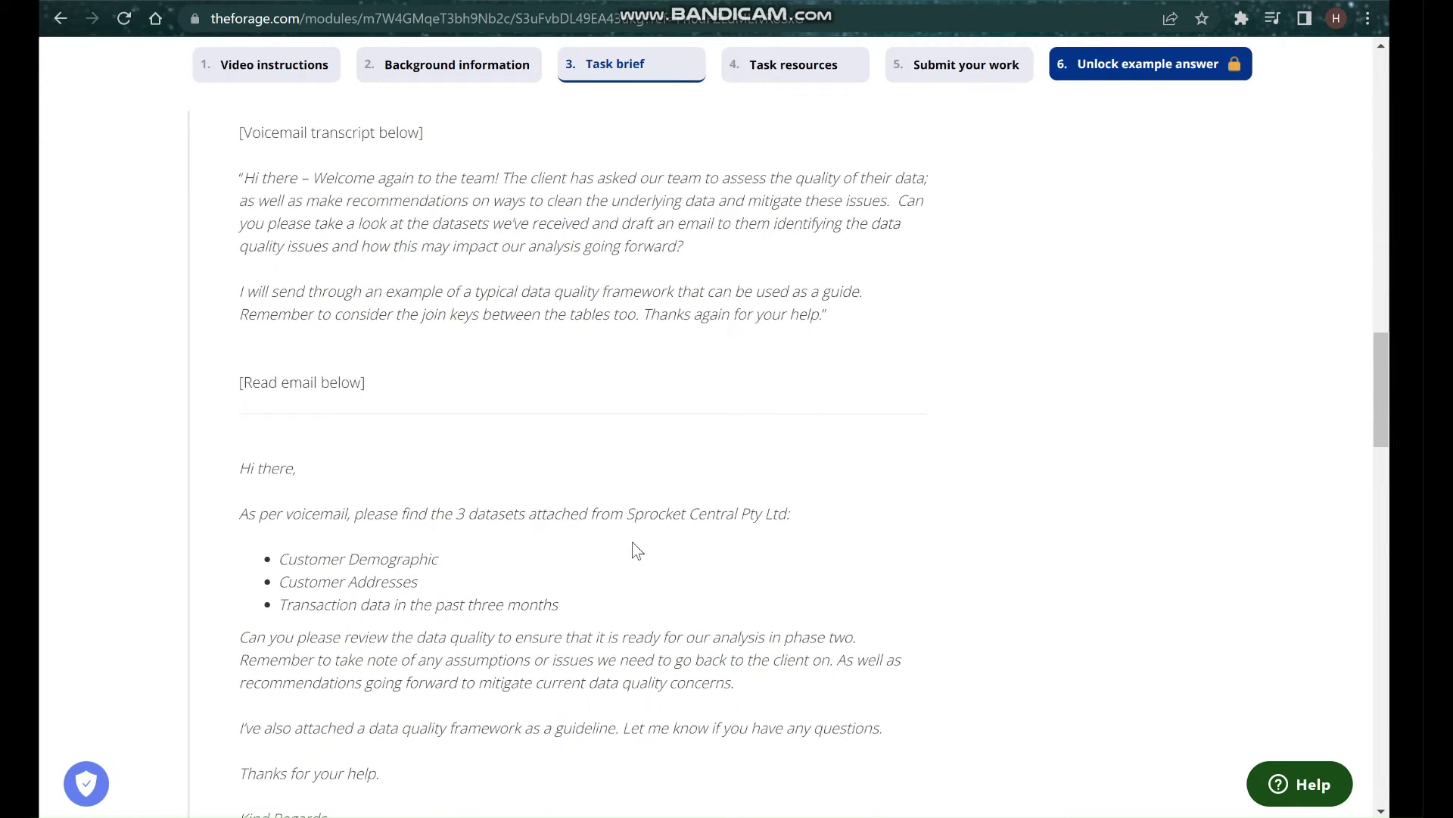
scroll(633, 542, down, 2)
scroll(576, 477, up, 1)
scroll(575, 477, up, 3)
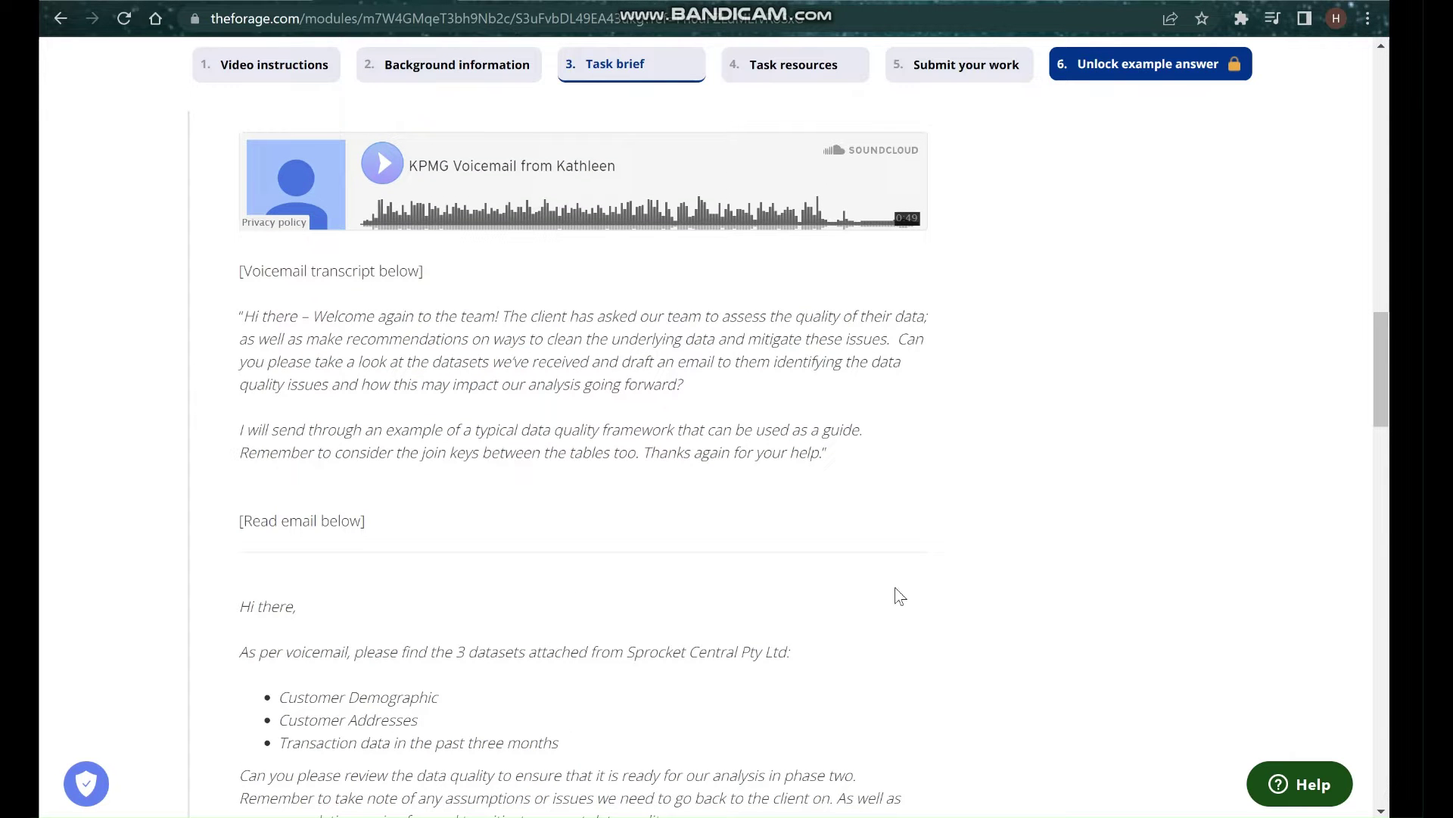
scroll(858, 597, down, 3)
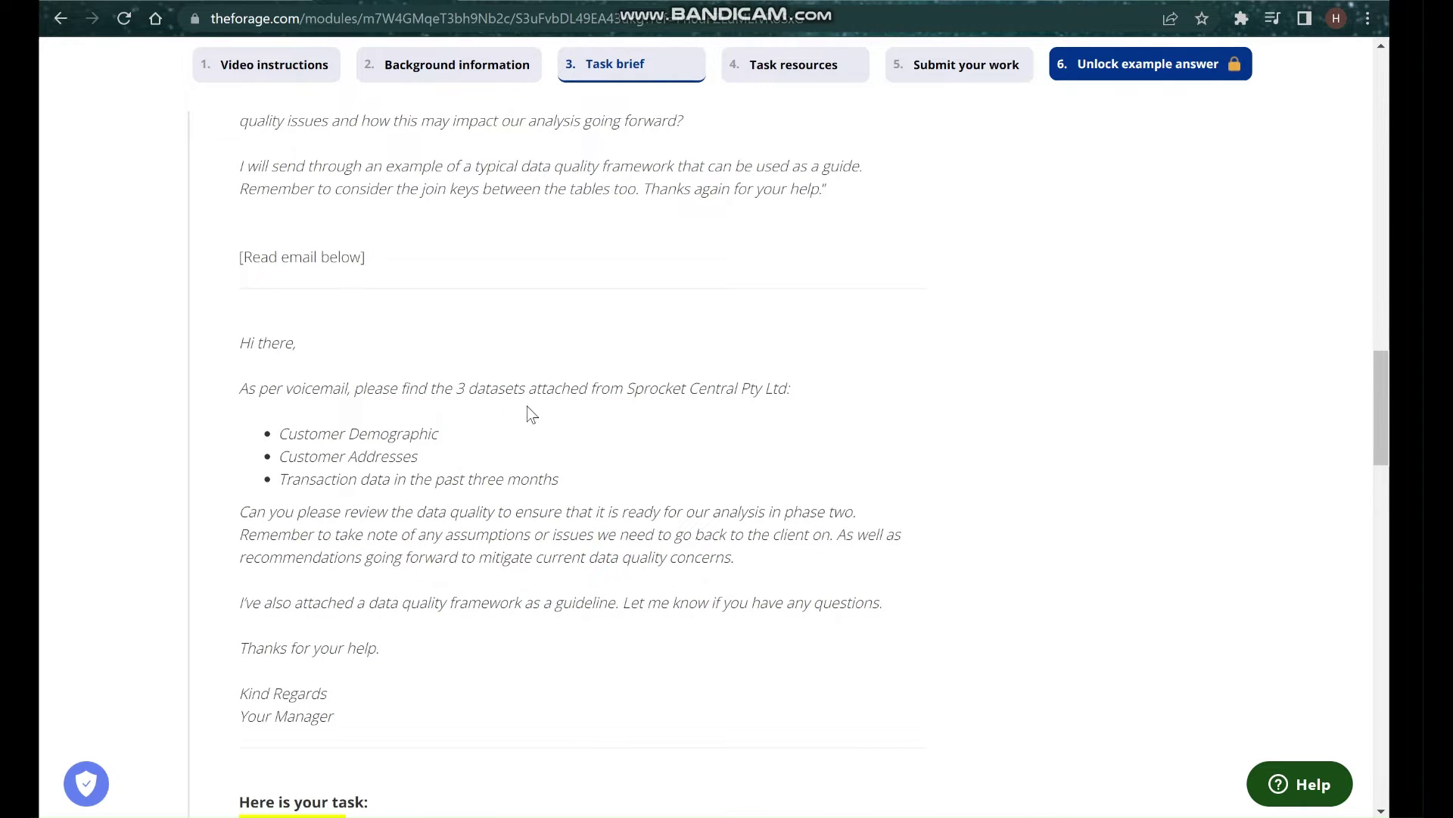
click(625, 389)
drag(782, 376, 788, 382)
scroll(639, 520, down, 1)
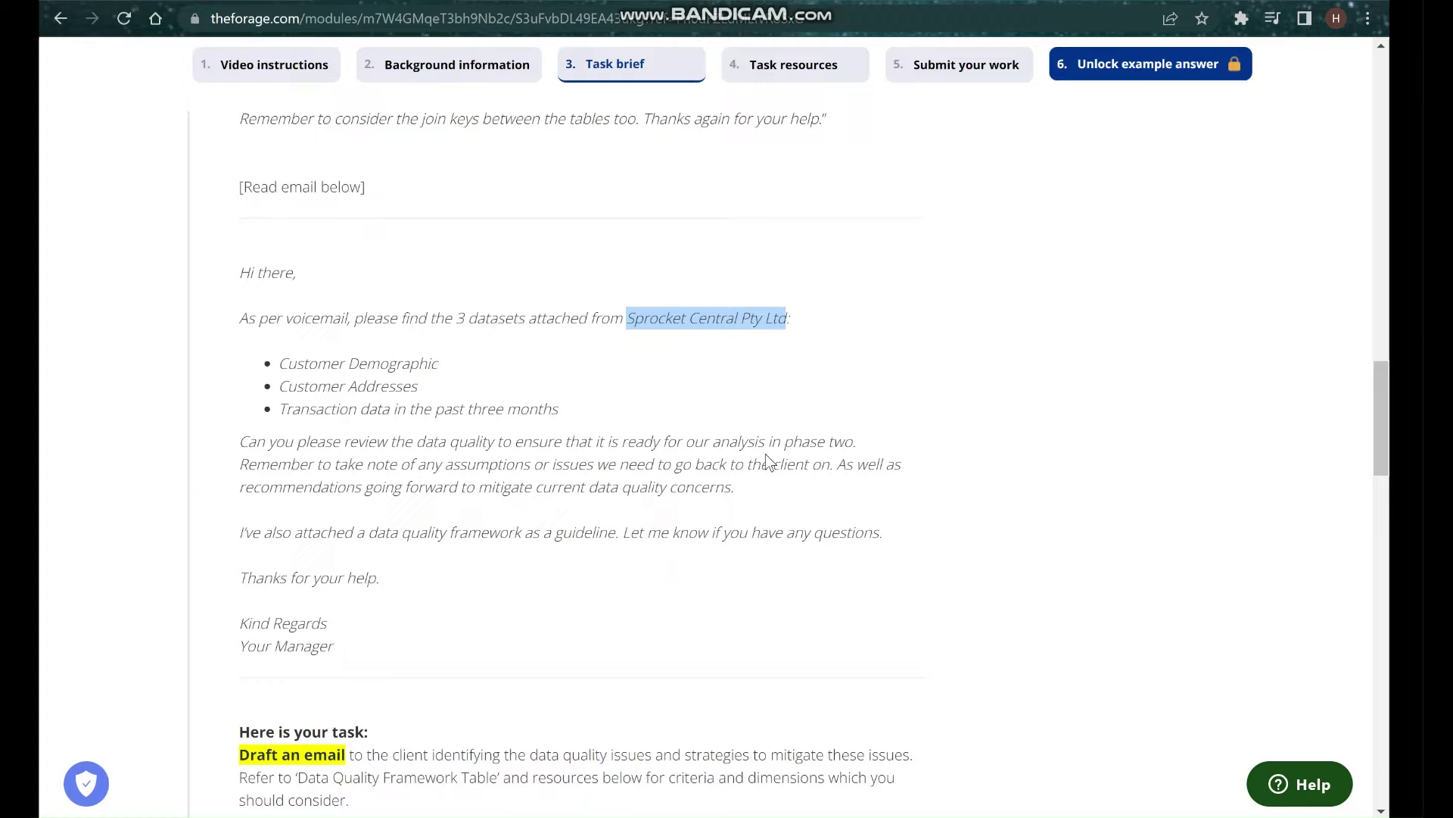
scroll(493, 508, down, 1)
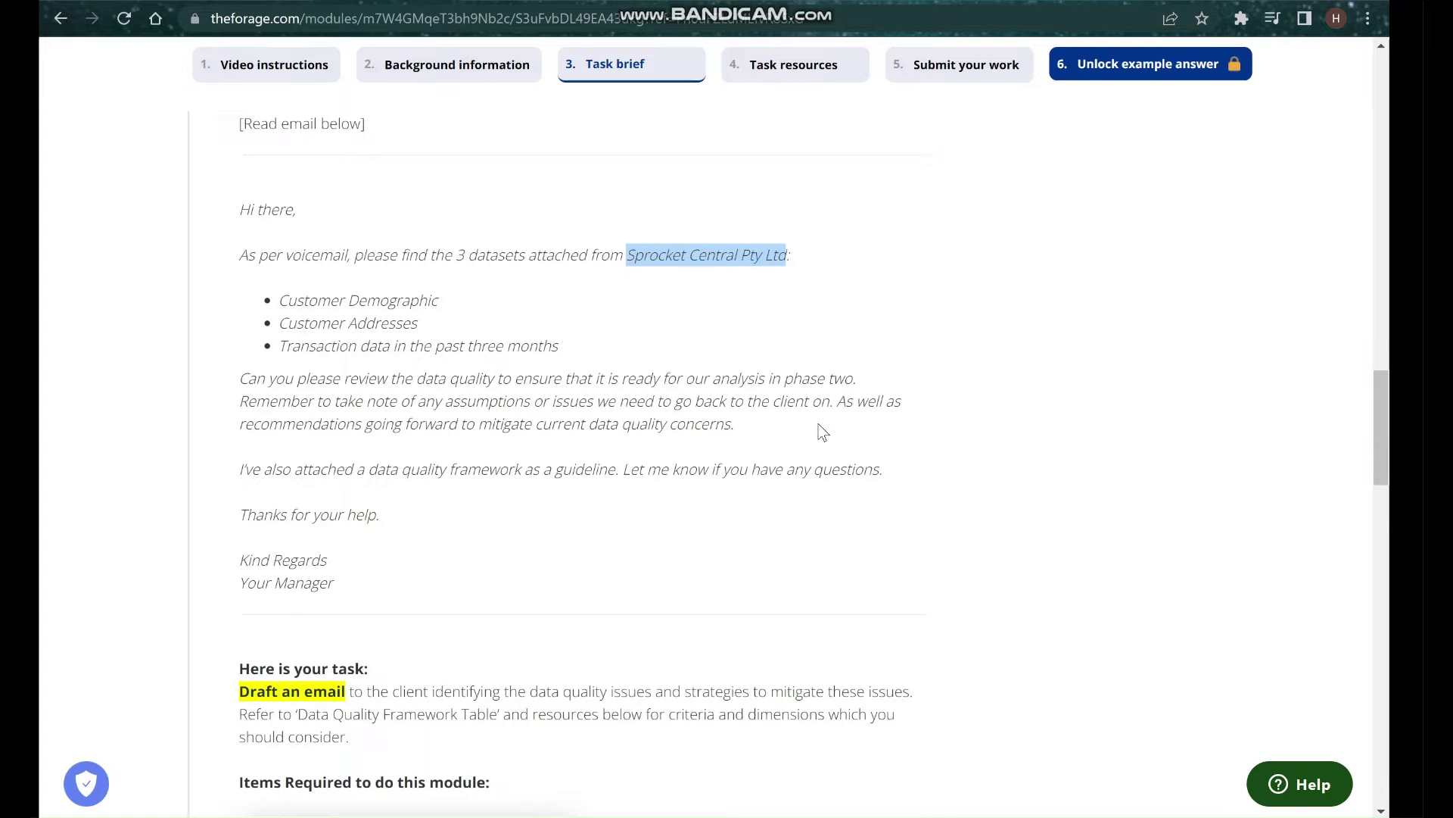
scroll(376, 496, down, 2)
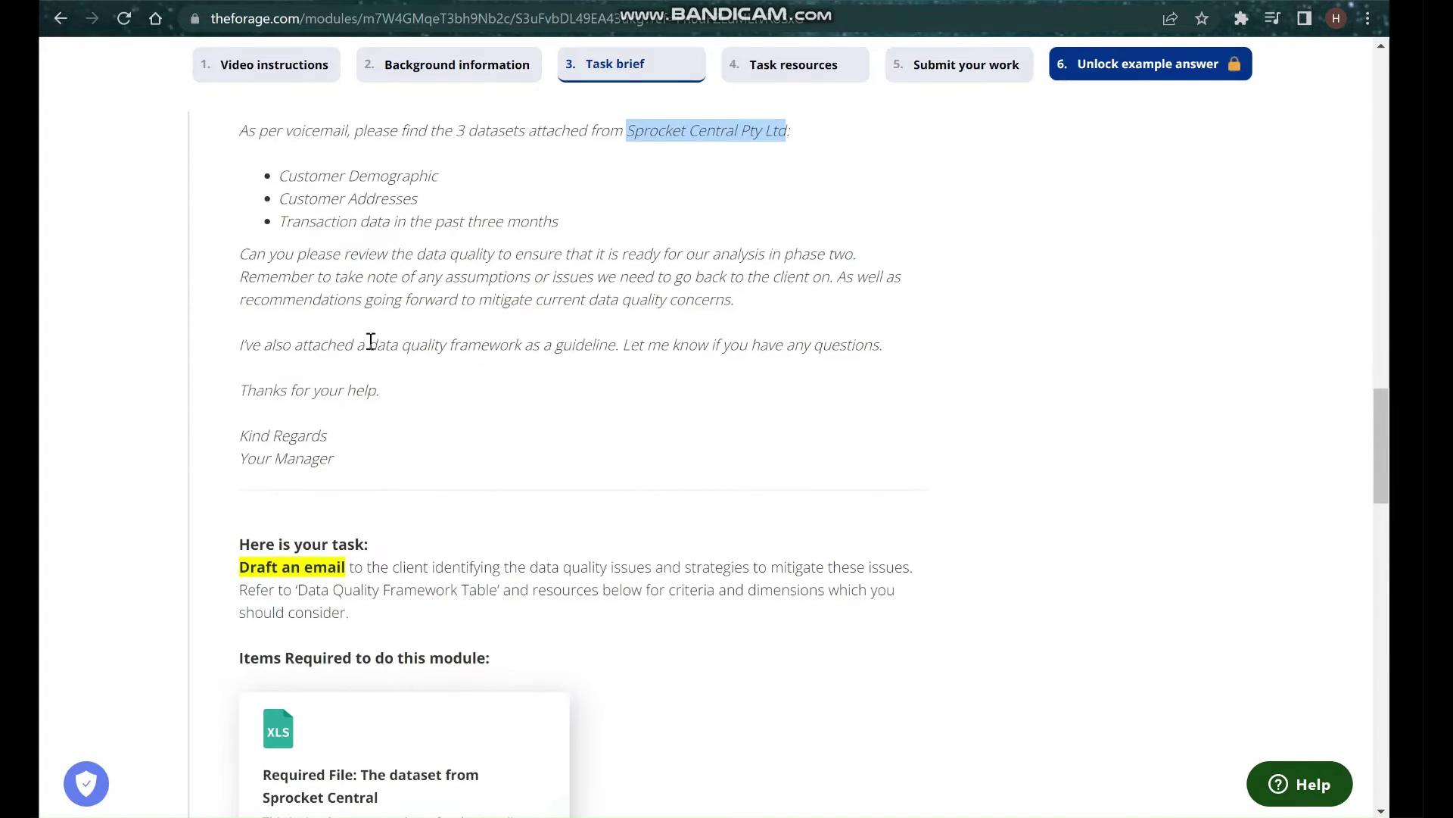
drag(453, 344, 606, 339)
scroll(644, 433, down, 3)
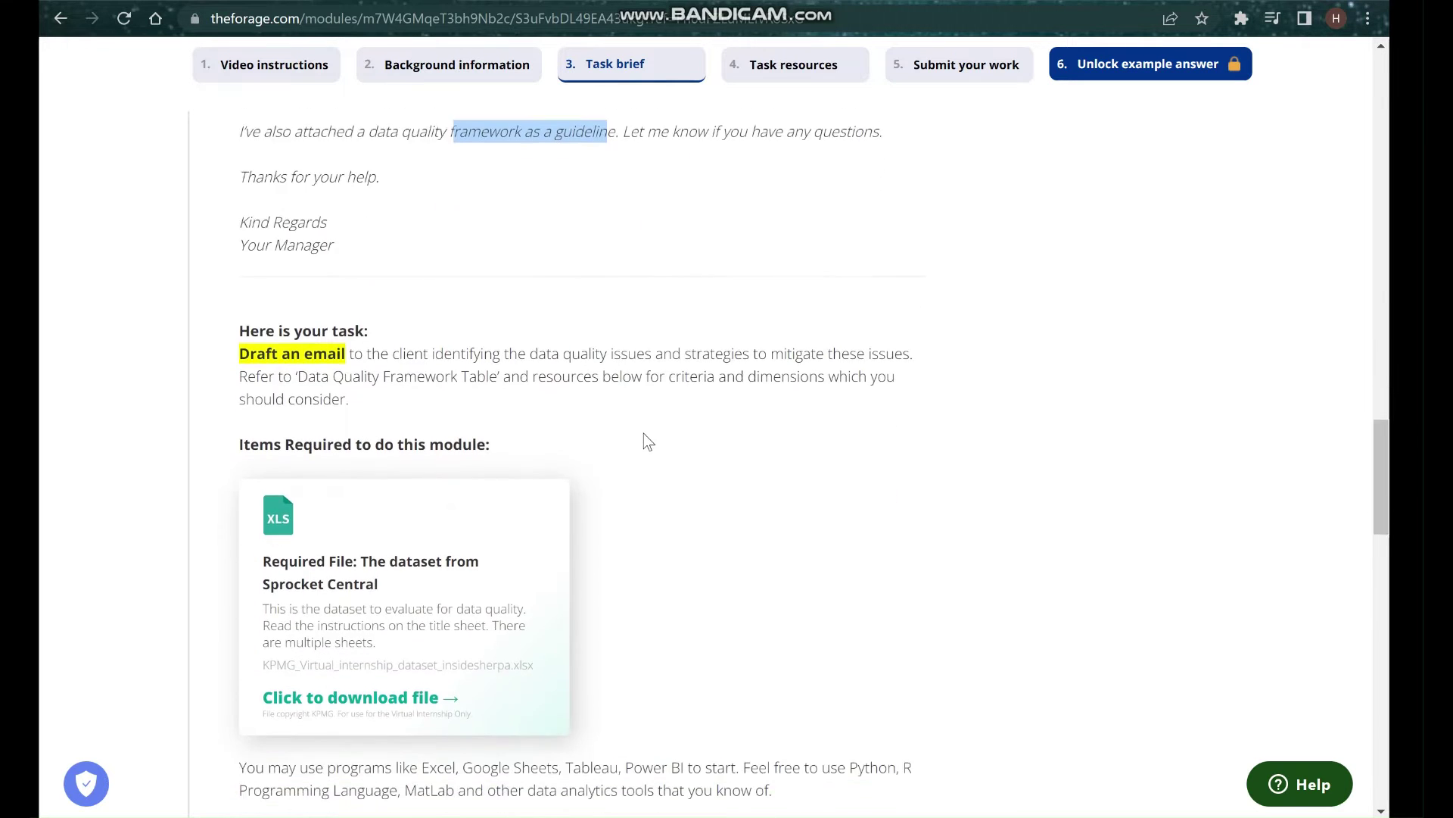
scroll(644, 433, down, 6)
scroll(644, 433, up, 11)
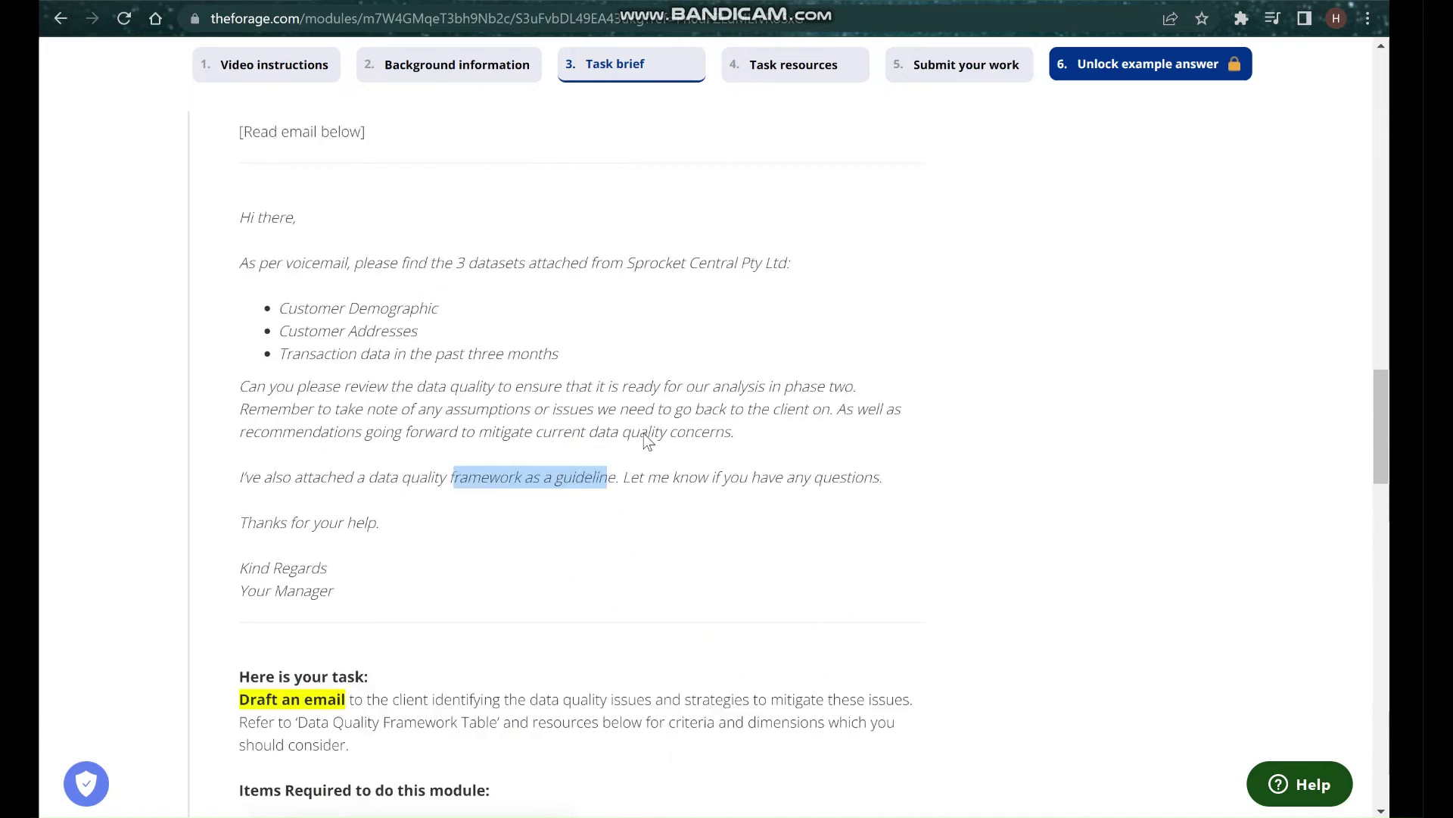
scroll(643, 433, up, 2)
scroll(644, 433, down, 7)
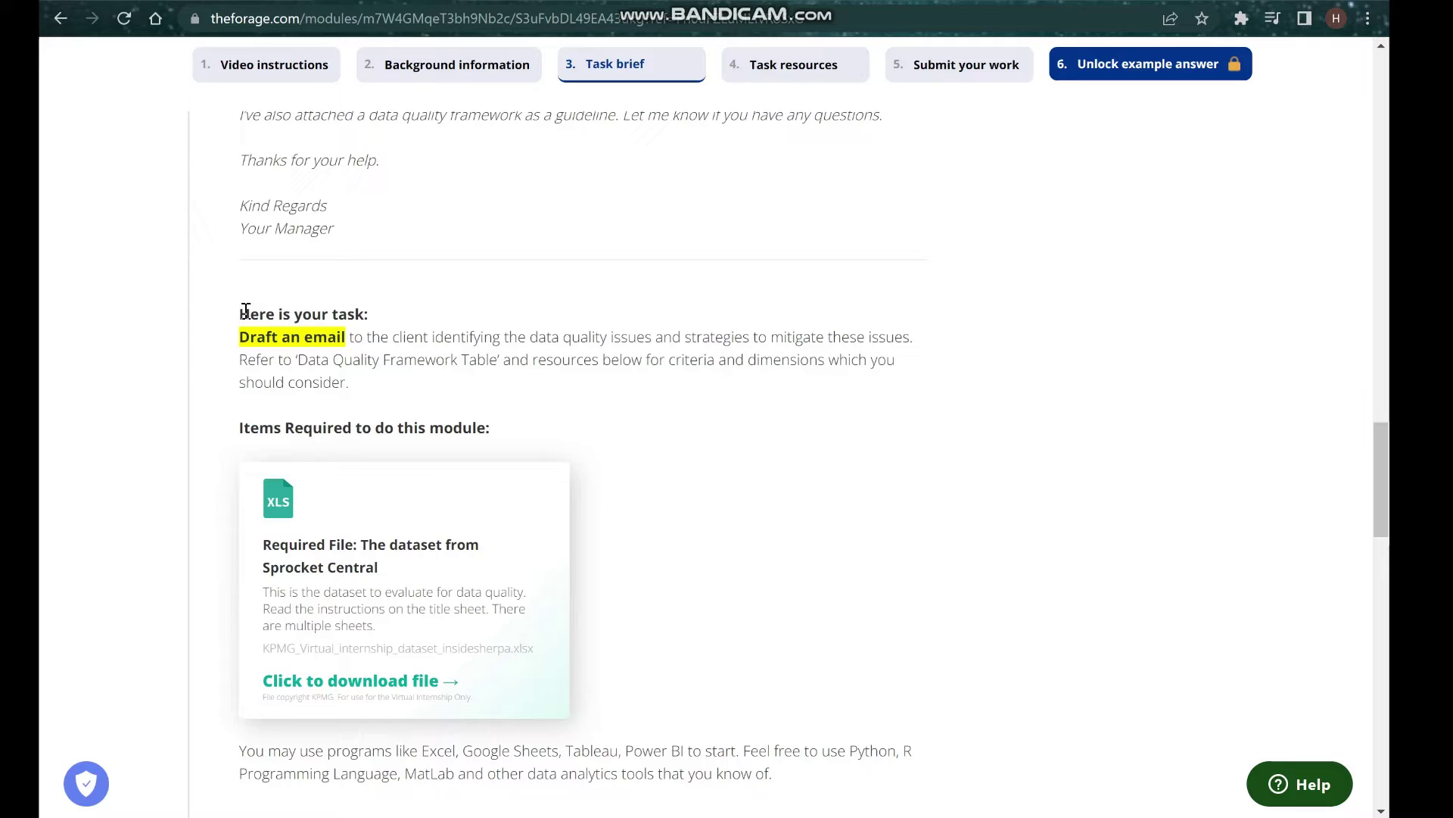
drag(241, 314, 363, 317)
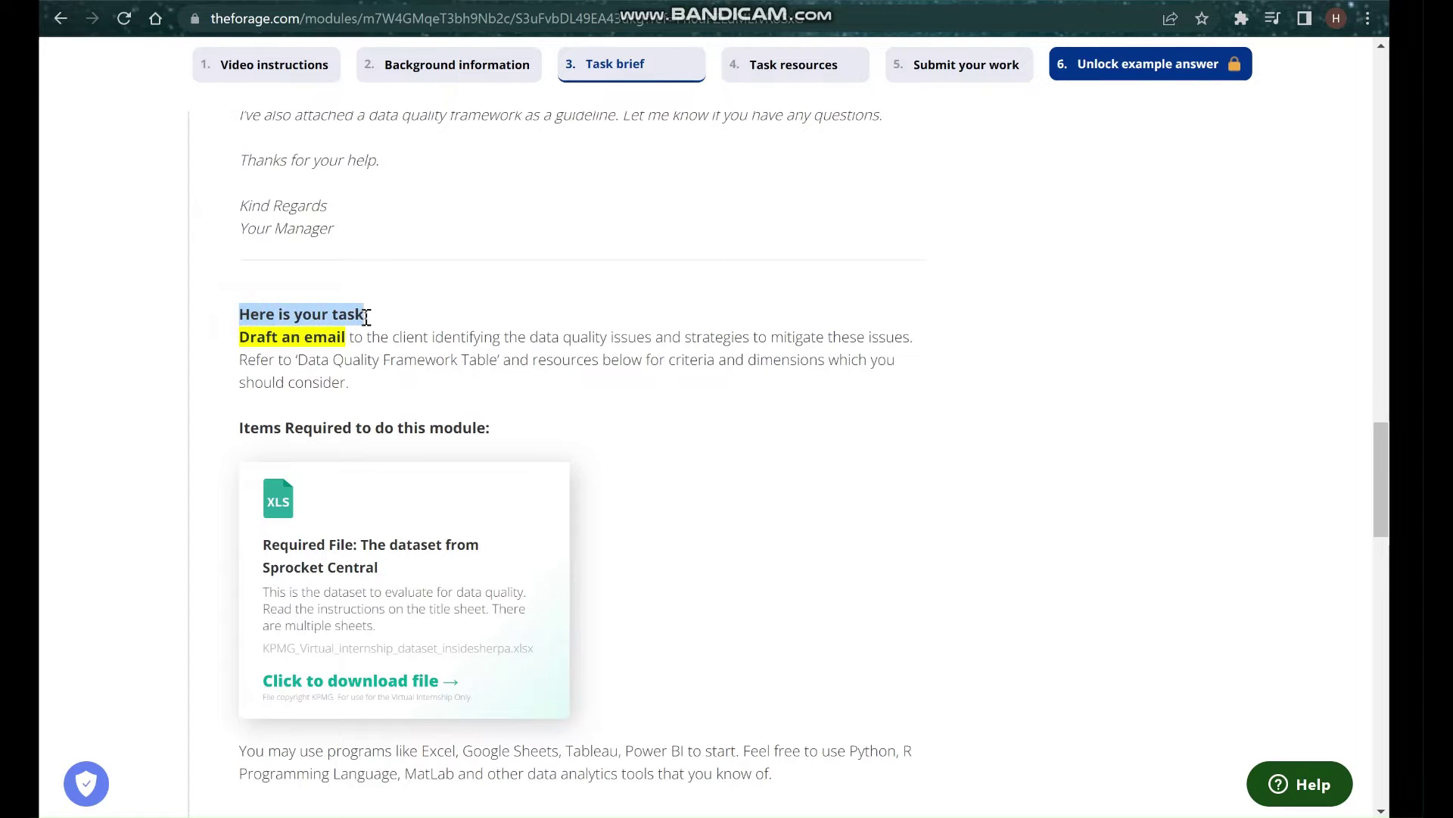
scroll(421, 392, down, 1)
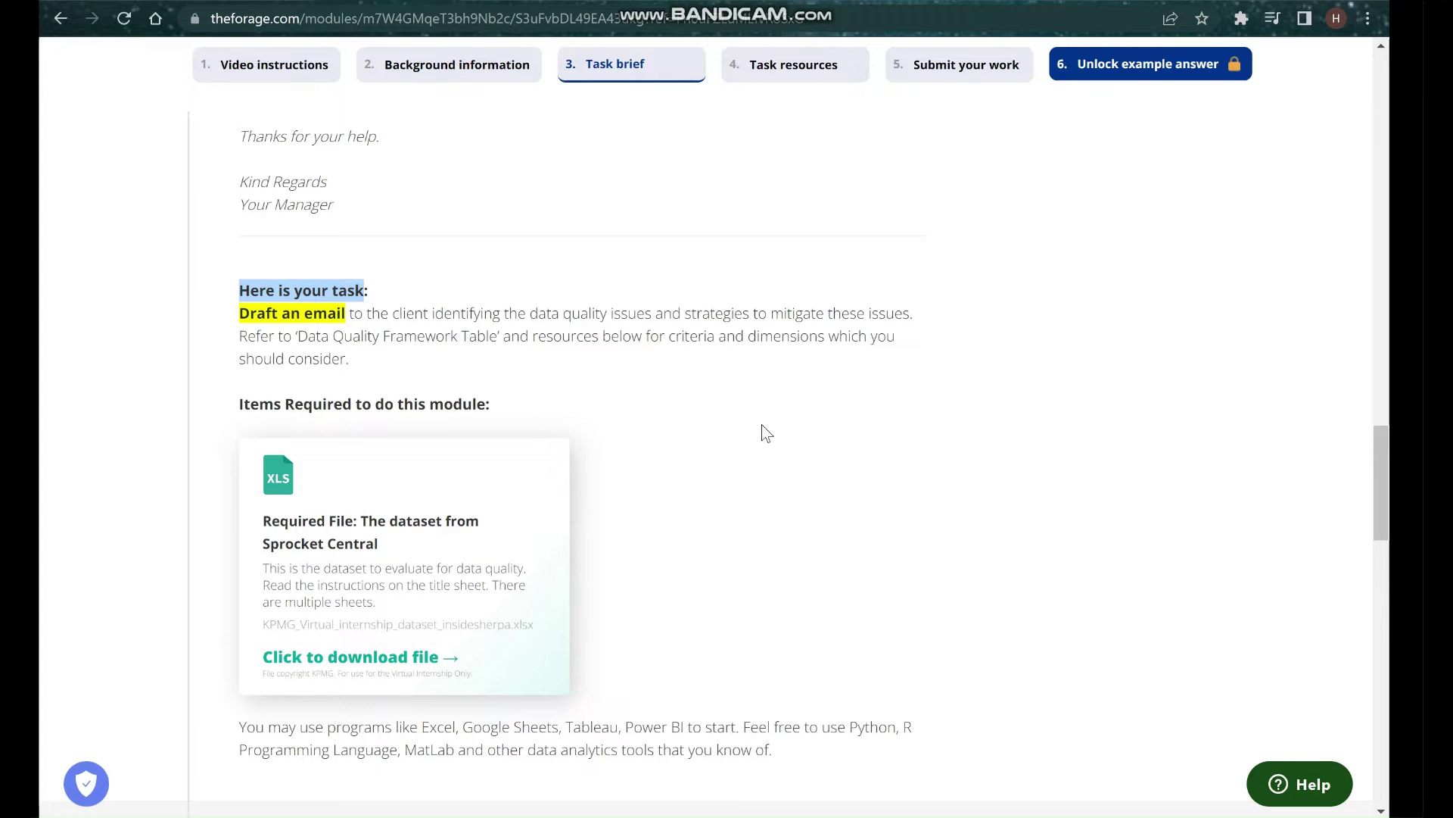
scroll(762, 426, down, 5)
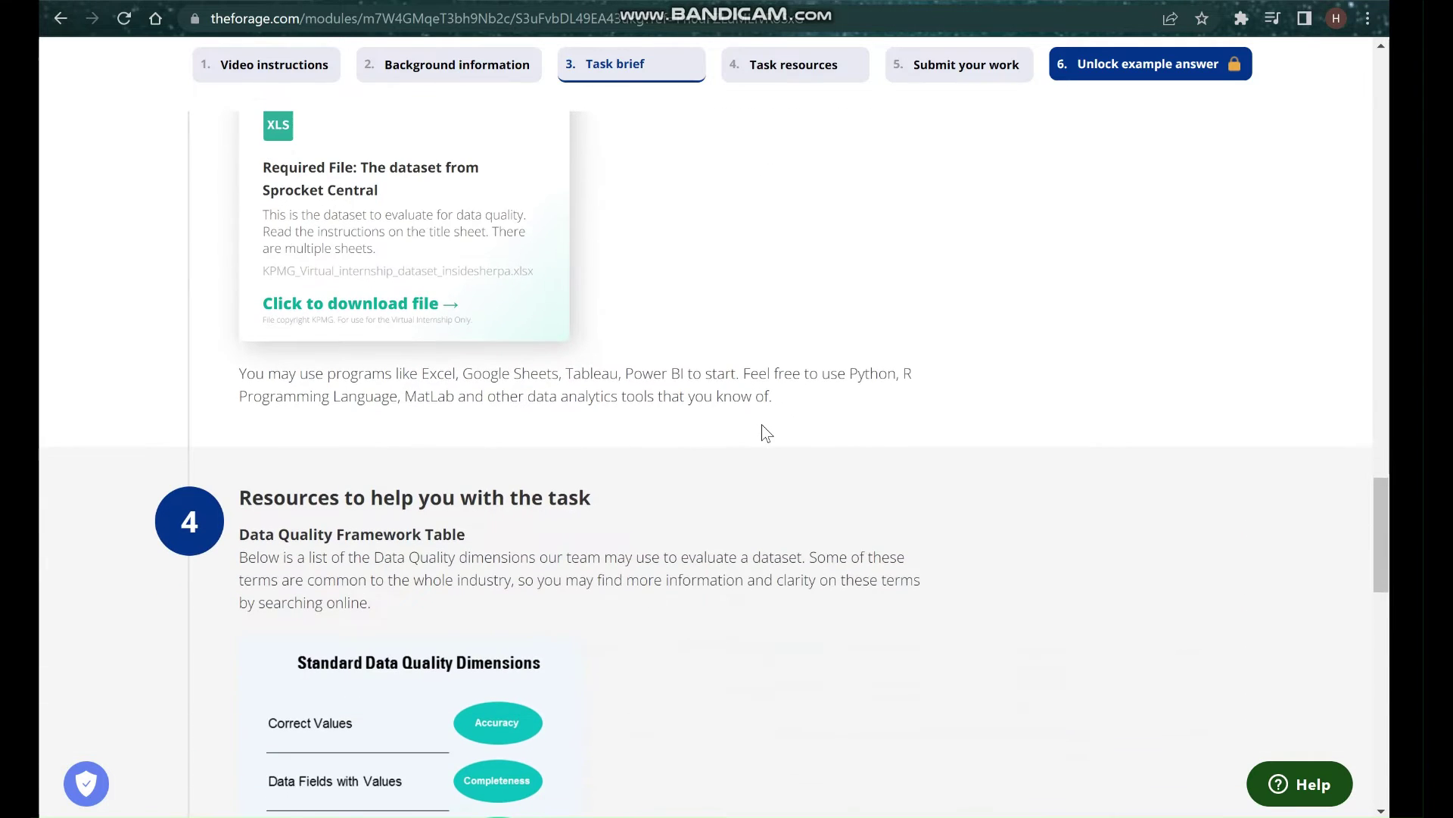
Review the Resources and Submit sections, then switch to the JupyterLab Launcher window.
scroll(644, 462, down, 1)
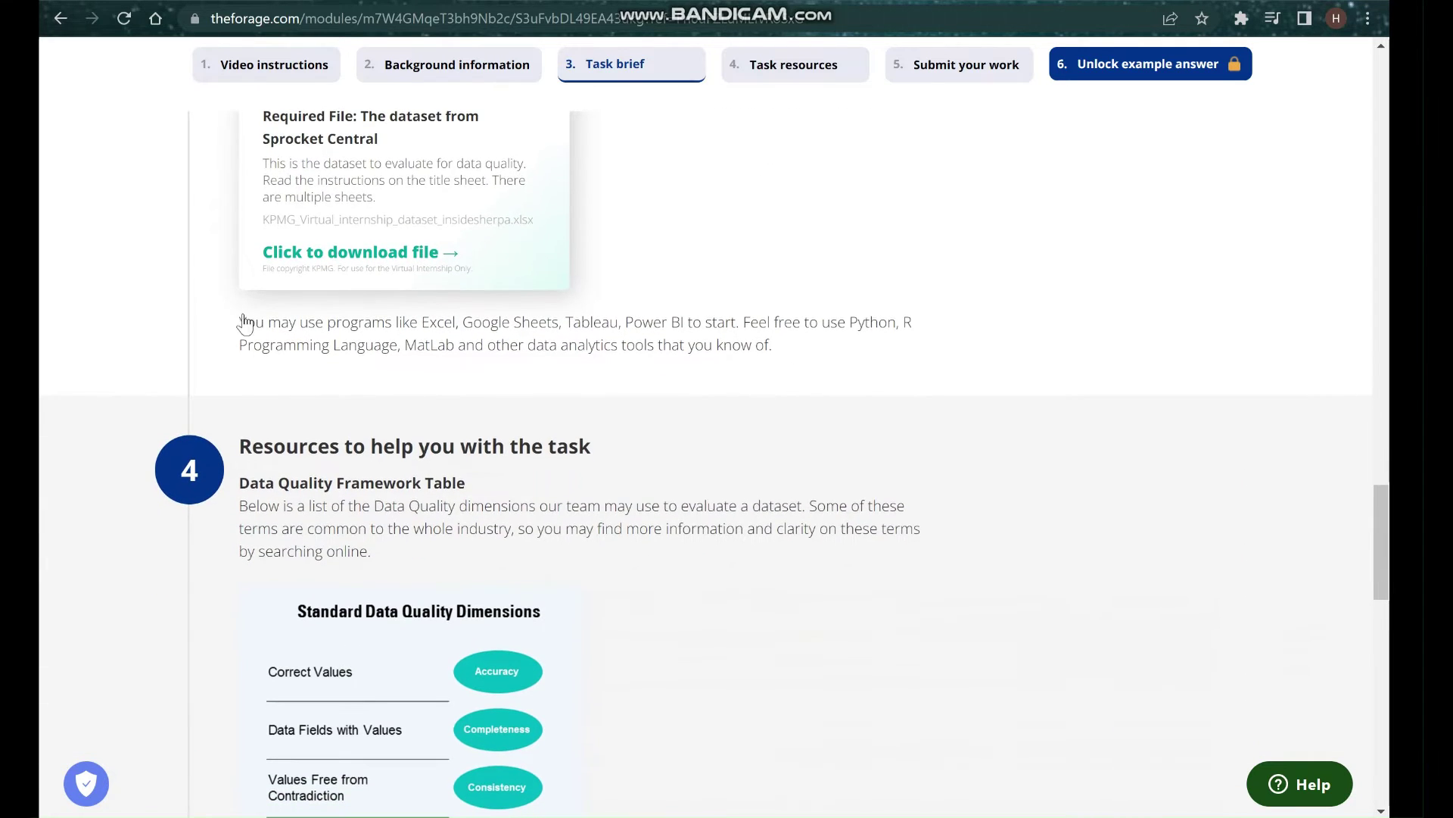
scroll(445, 217, down, 4)
scroll(524, 430, down, 1)
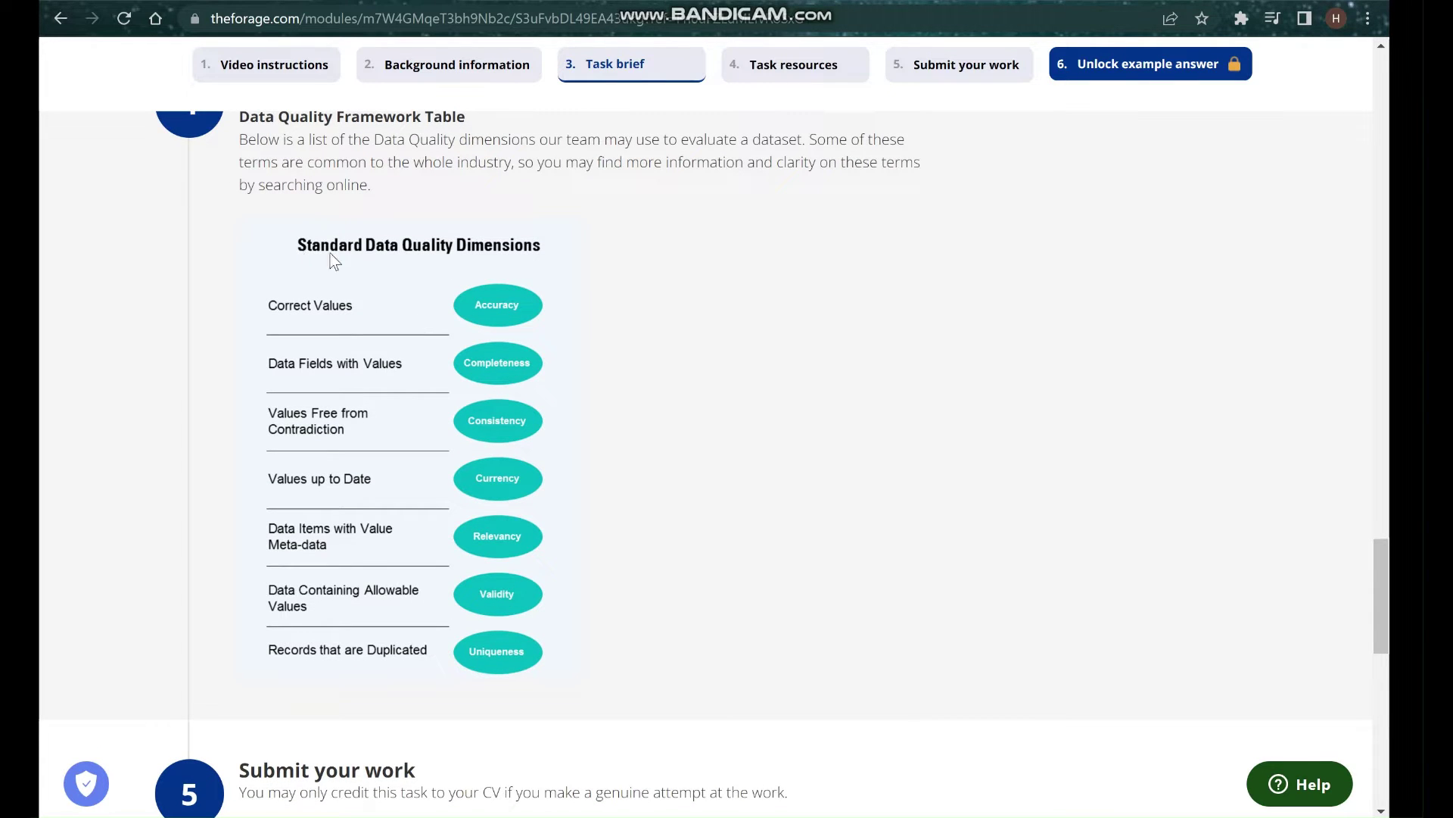
scroll(511, 355, down, 1)
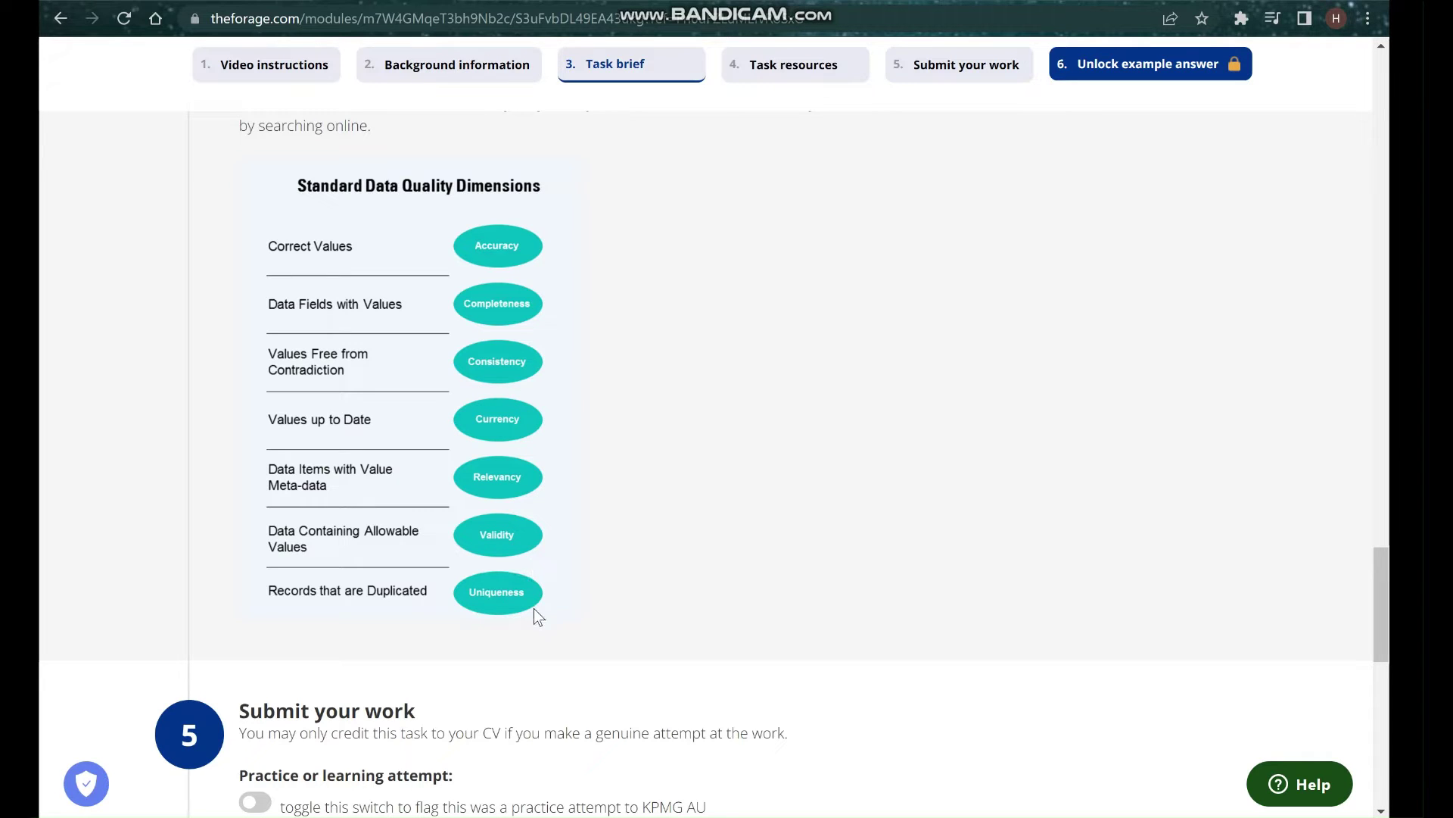
scroll(534, 615, down, 10)
scroll(594, 282, up, 7)
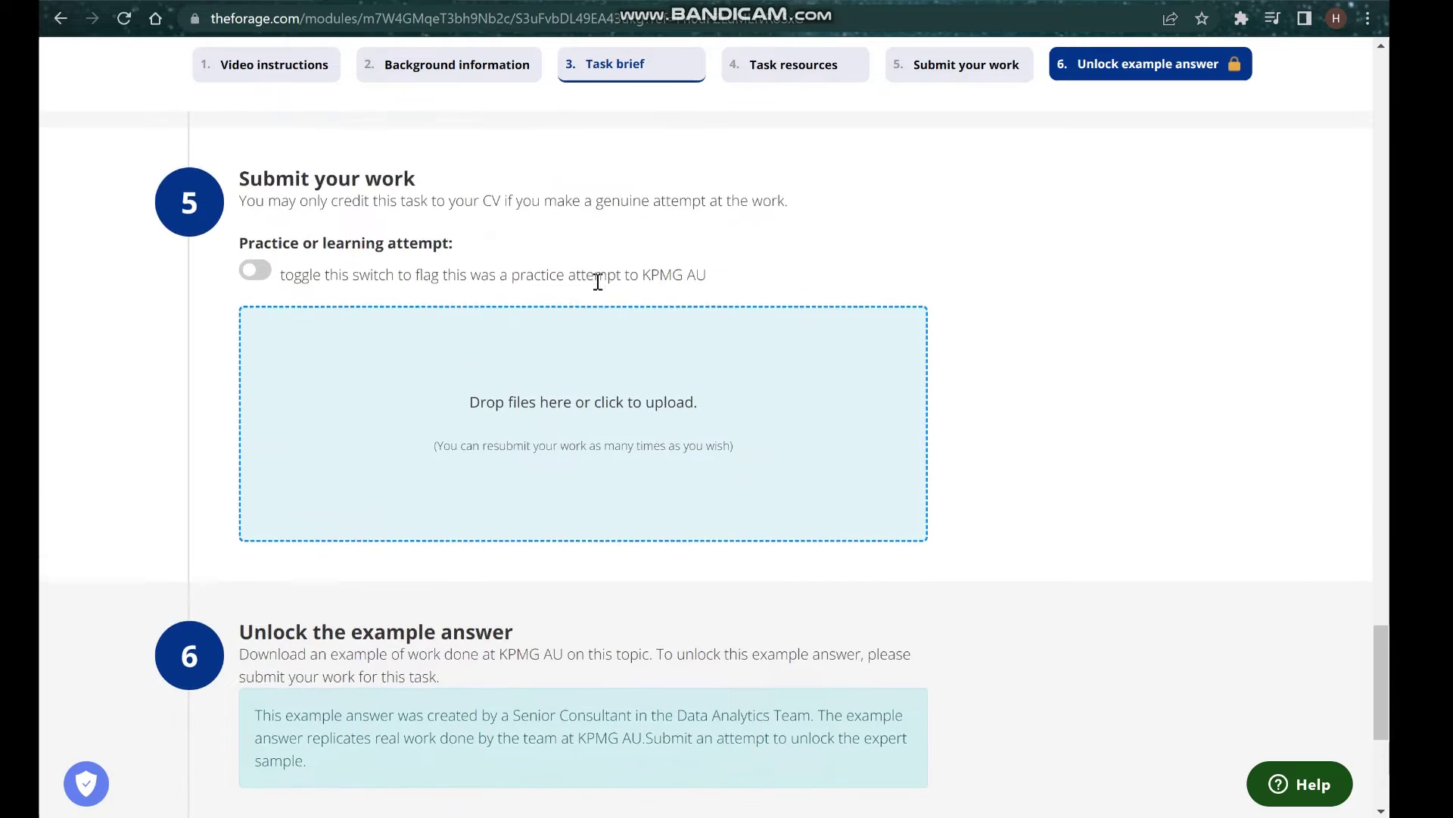
scroll(598, 281, up, 10)
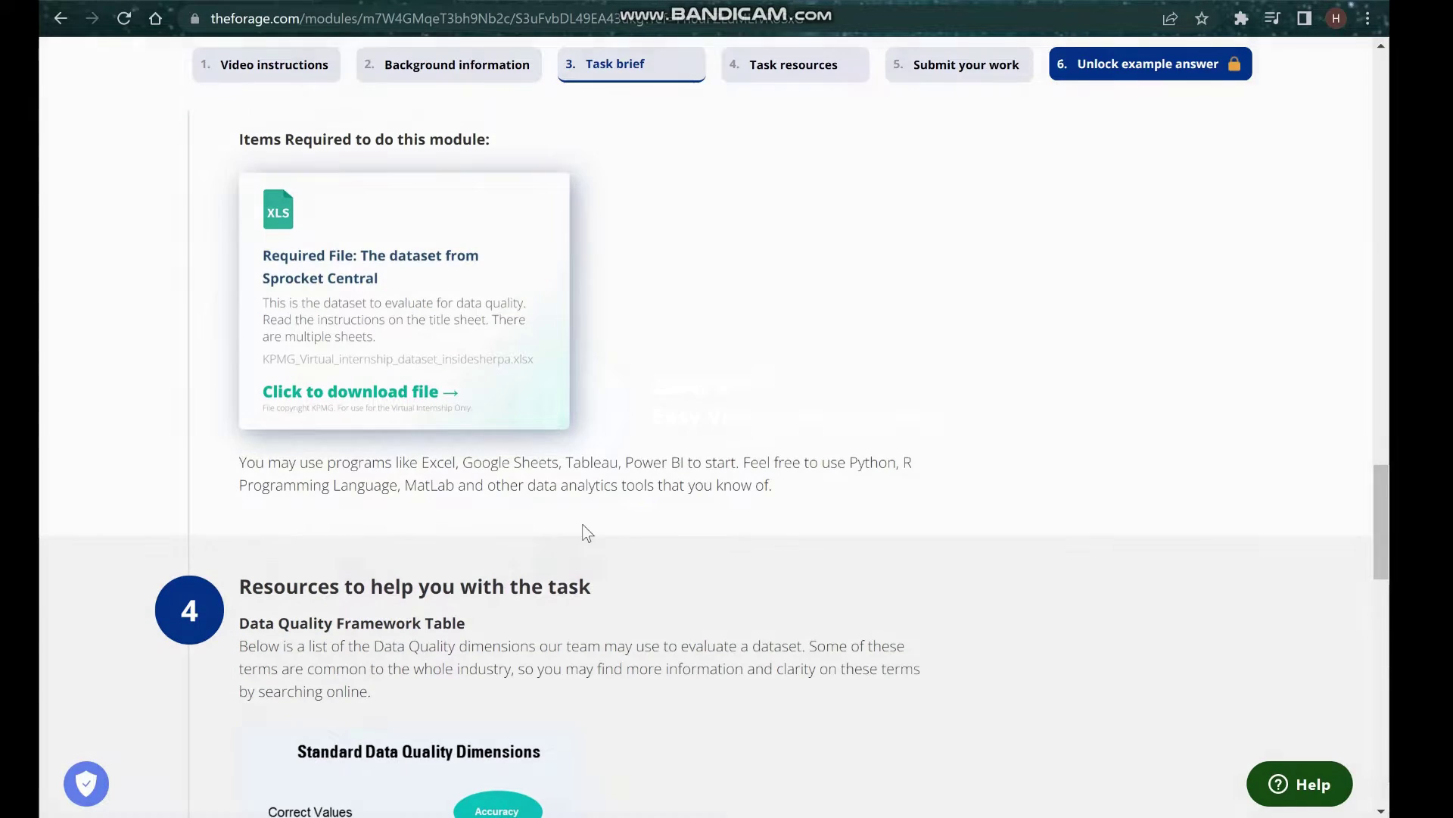
key(alt+Tab)
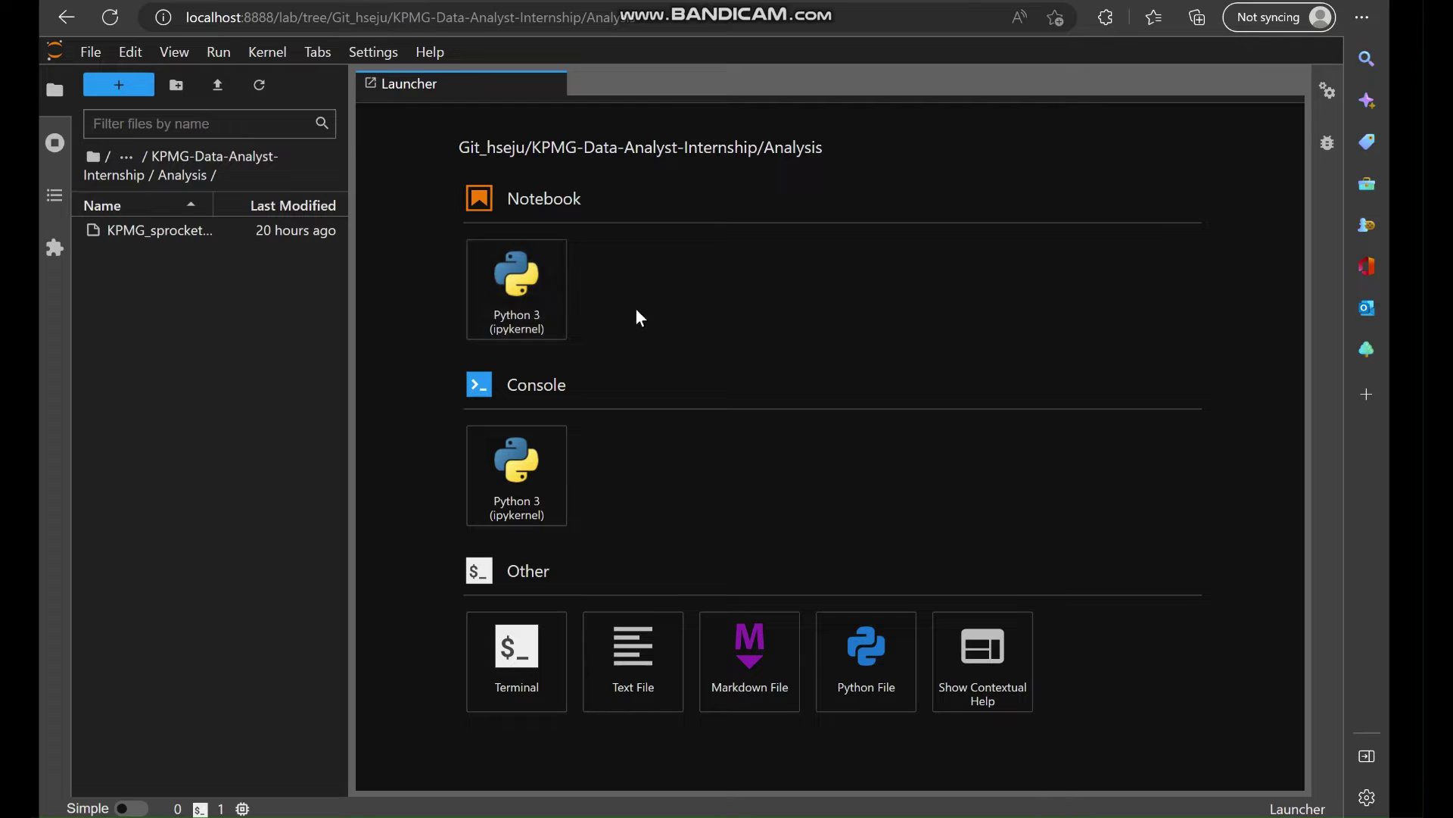
Create a Python 3 (ipykernel) notebook and rename it Sprocket_analysis.
click(555, 311)
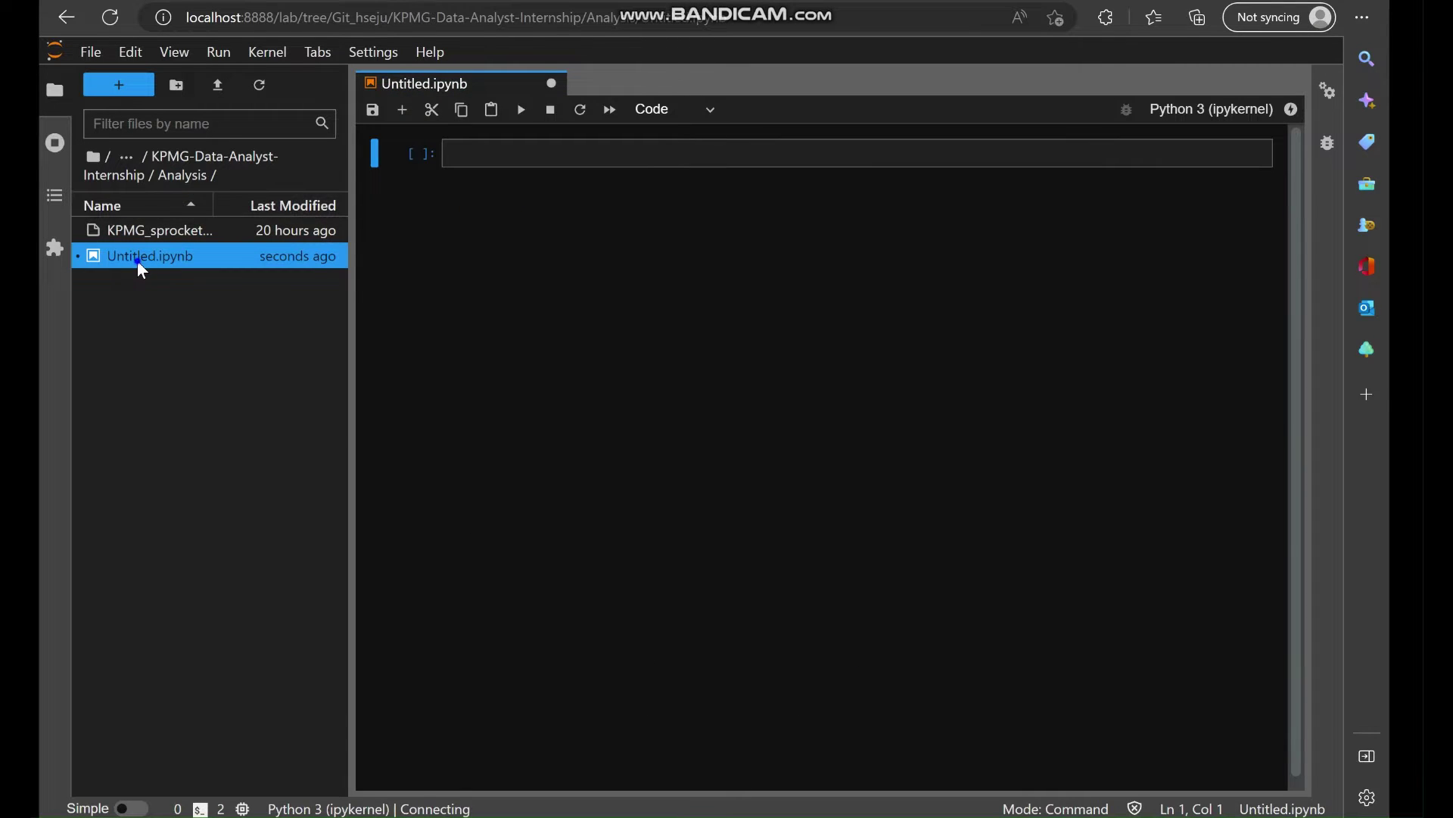
right_click(138, 261)
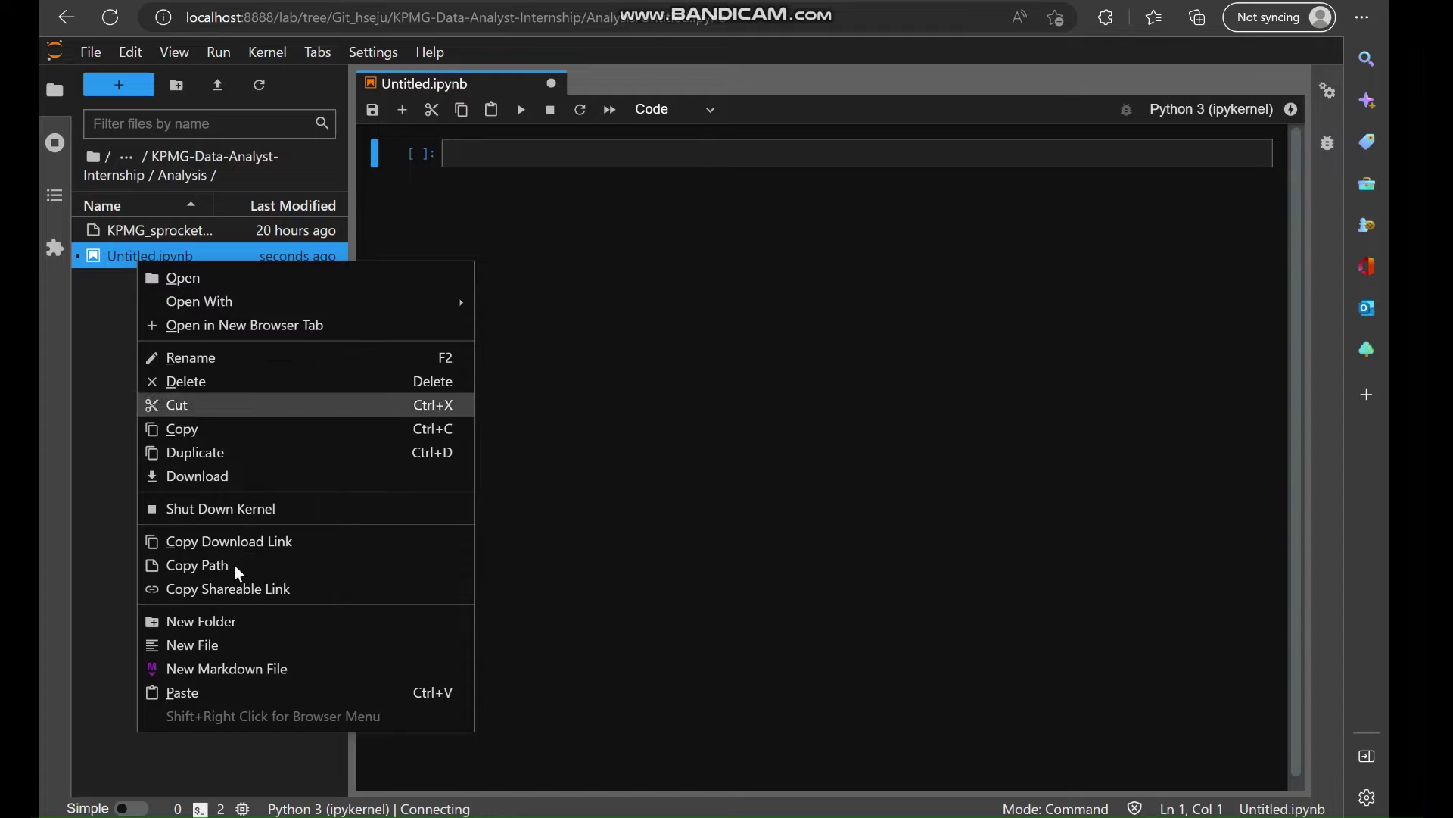
click(235, 361)
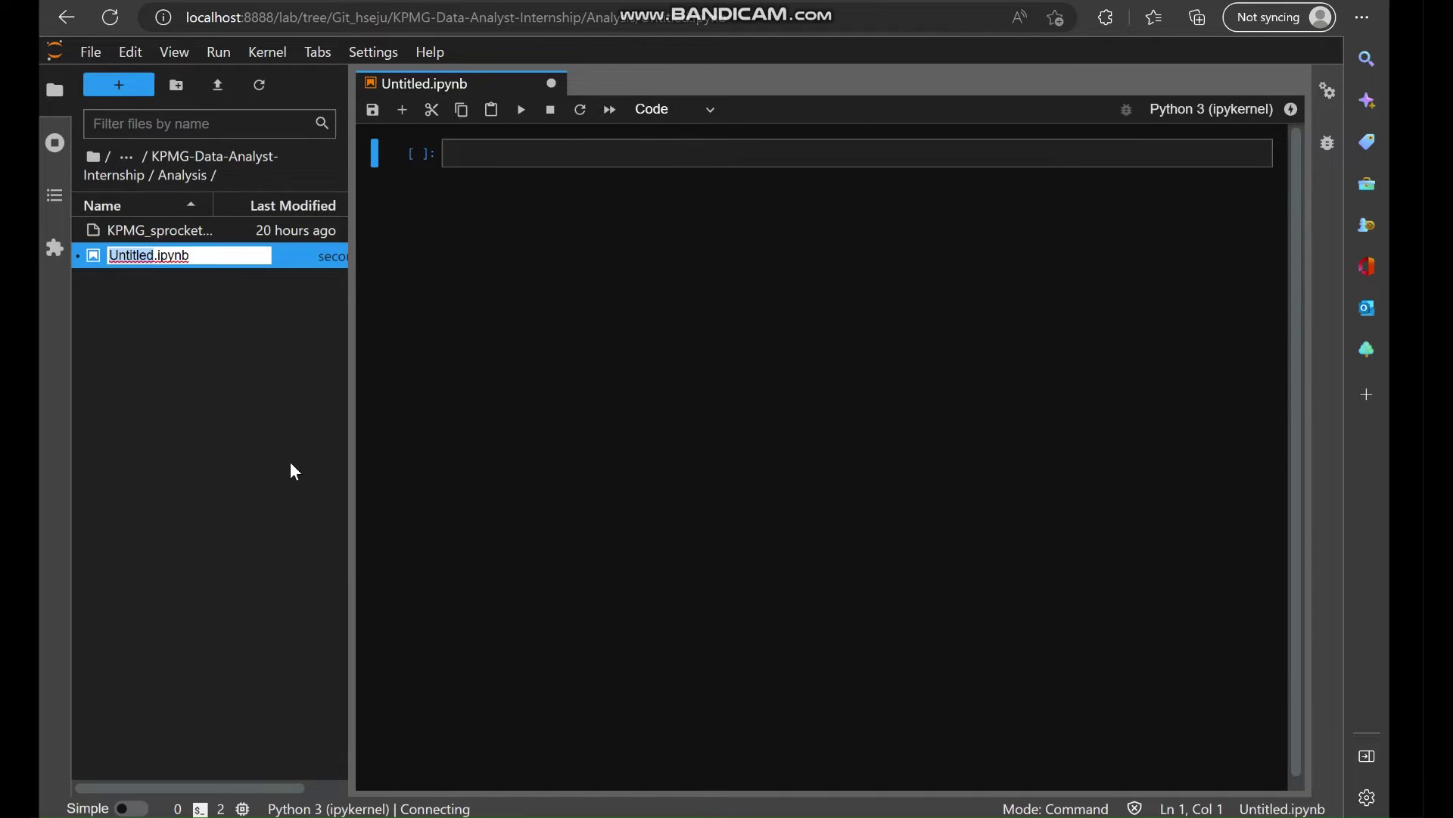
key(BackSpace)
text(Sprocket)
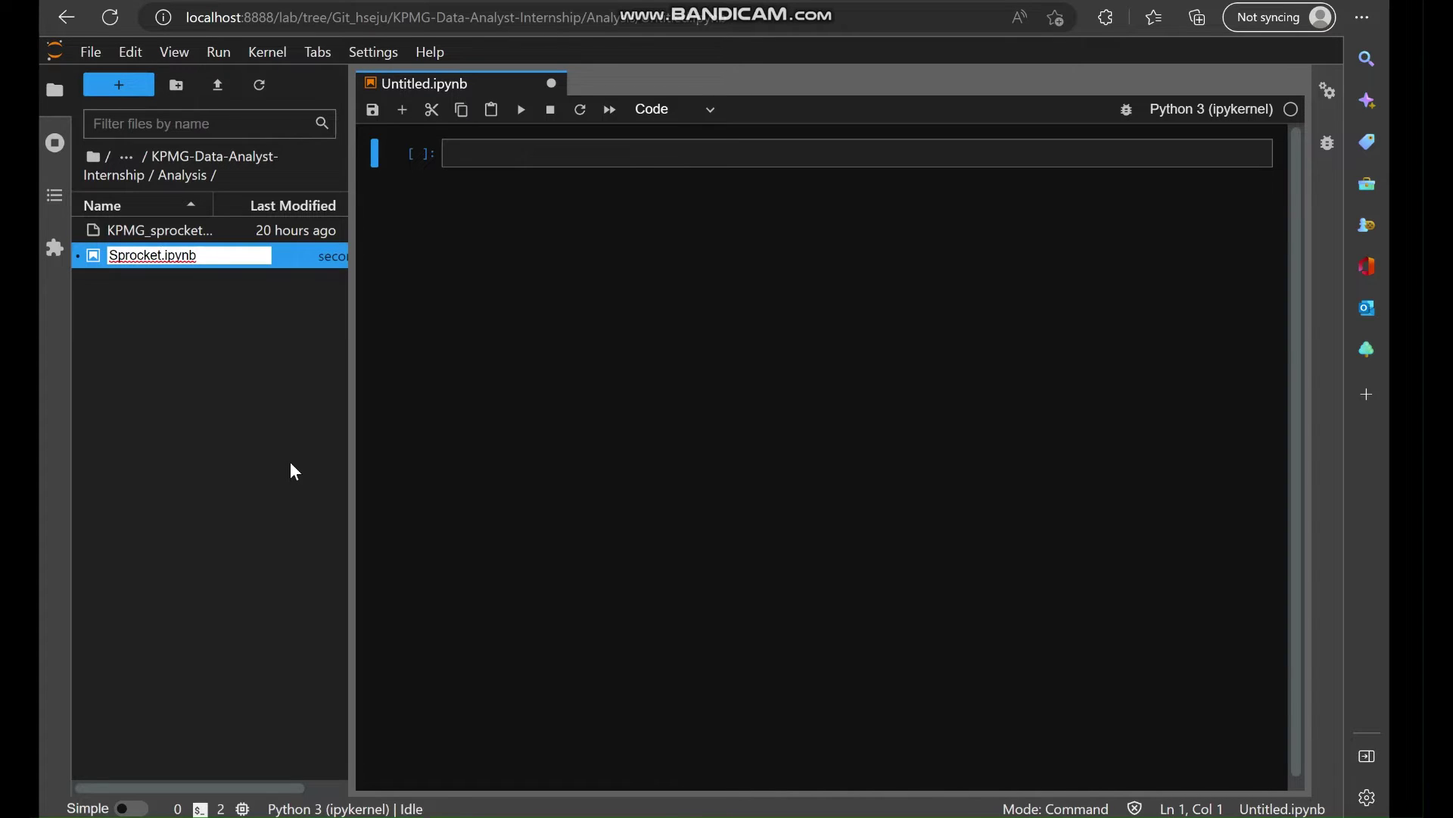
text(_analysis)
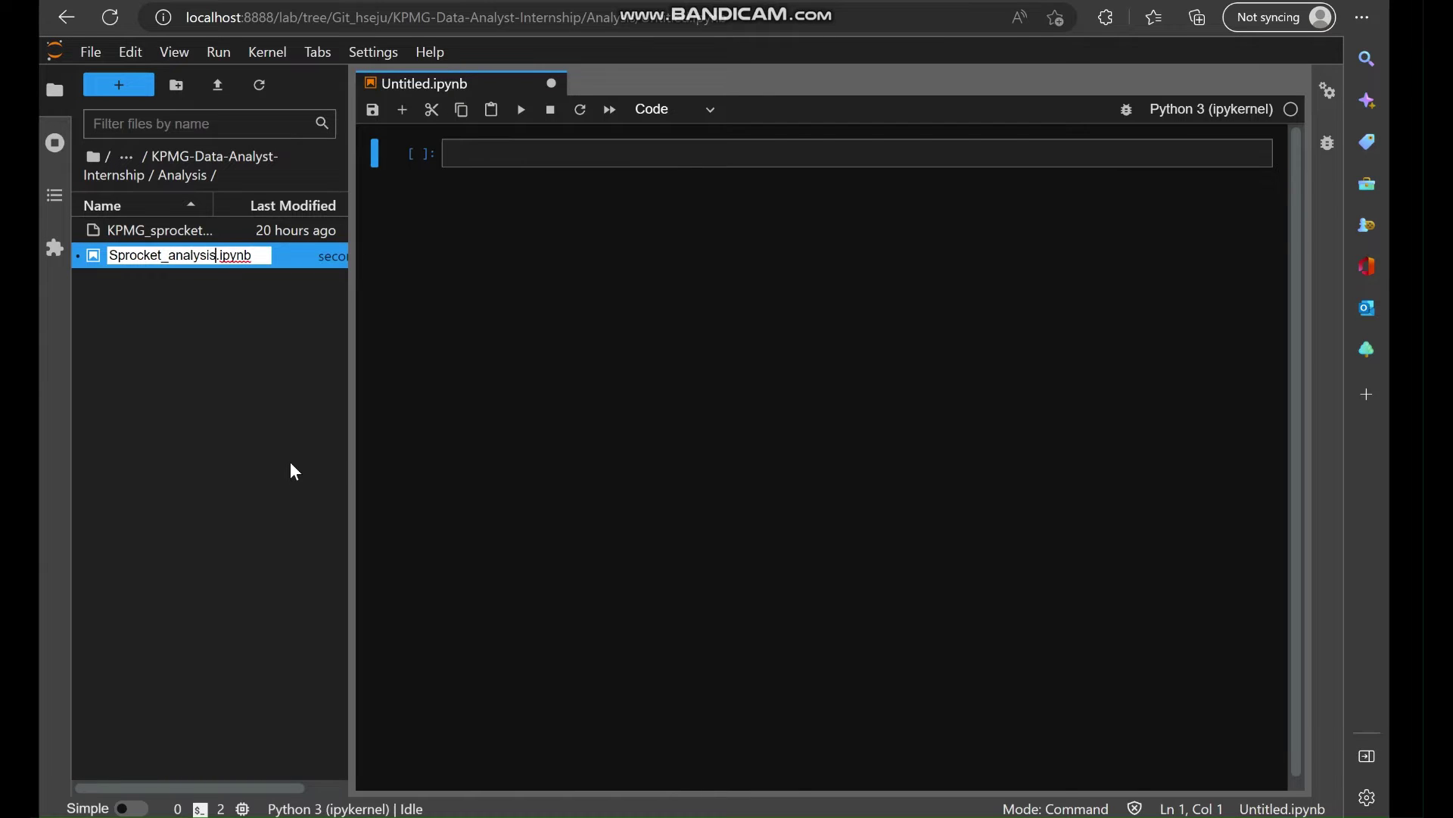
key(Return)
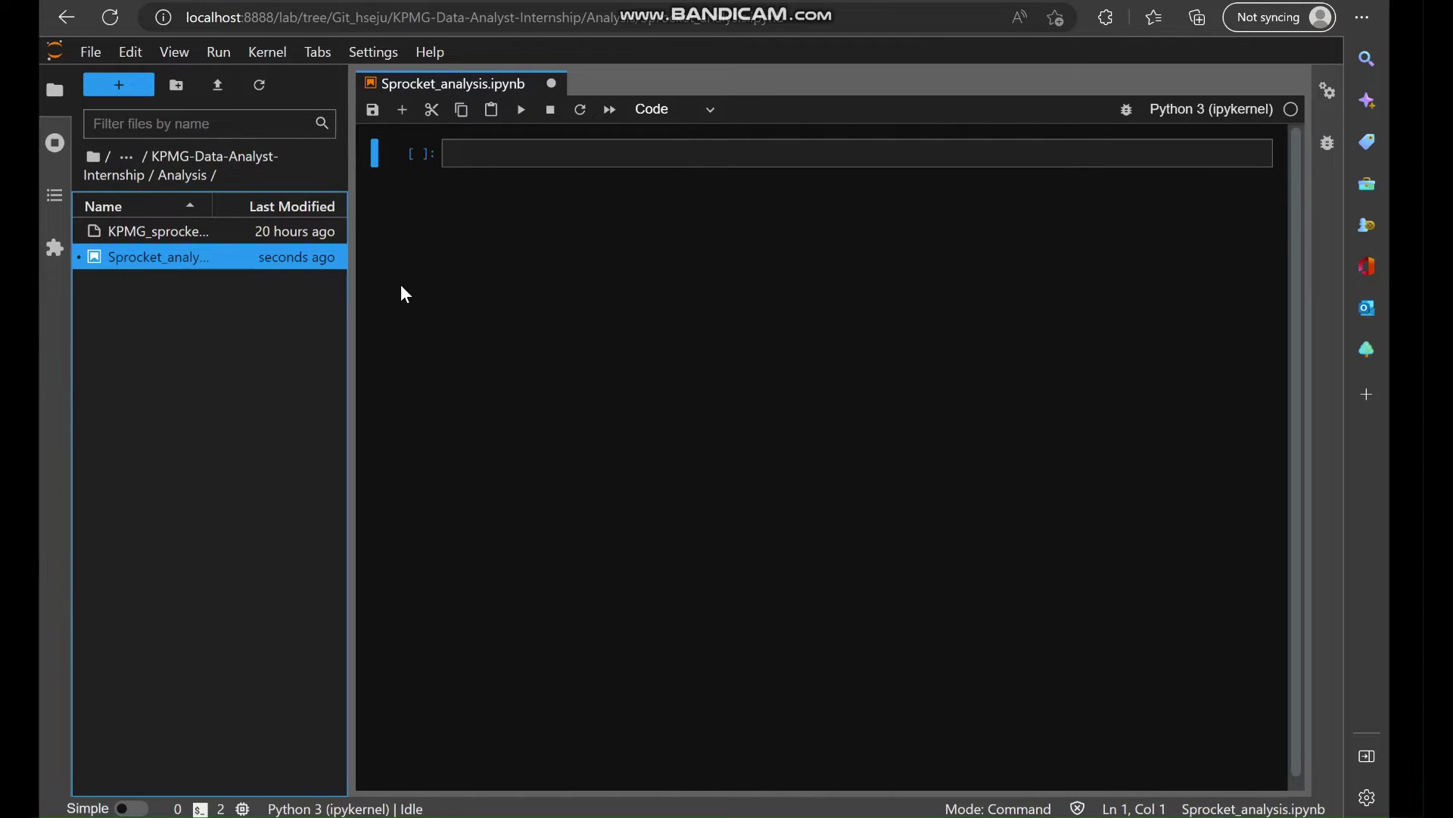
Make the first cell a Markdown '## Sprocket Analysis' heading, render it, and enter the new code cell.
click(502, 151)
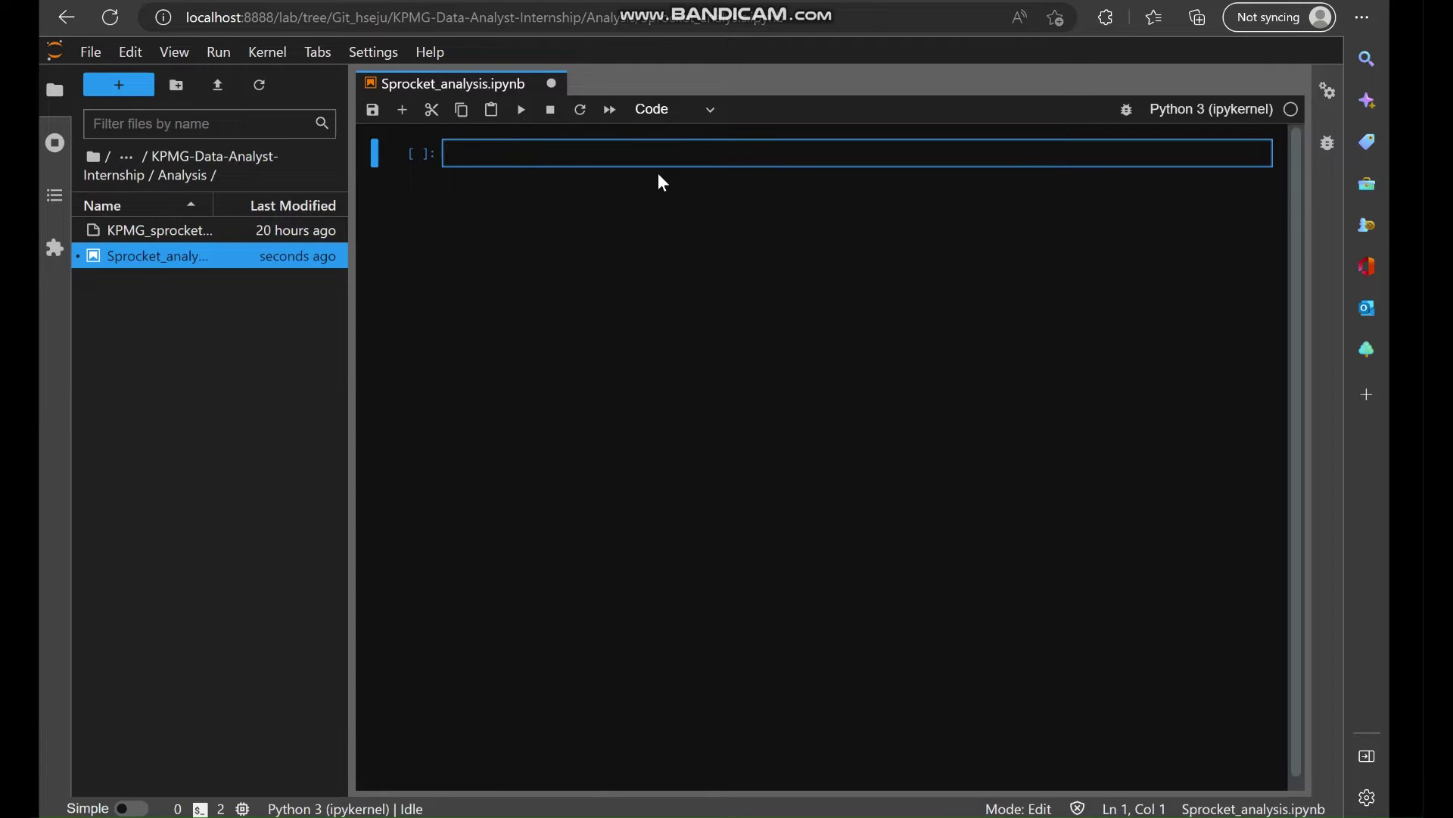
text(##)
key(Escape)
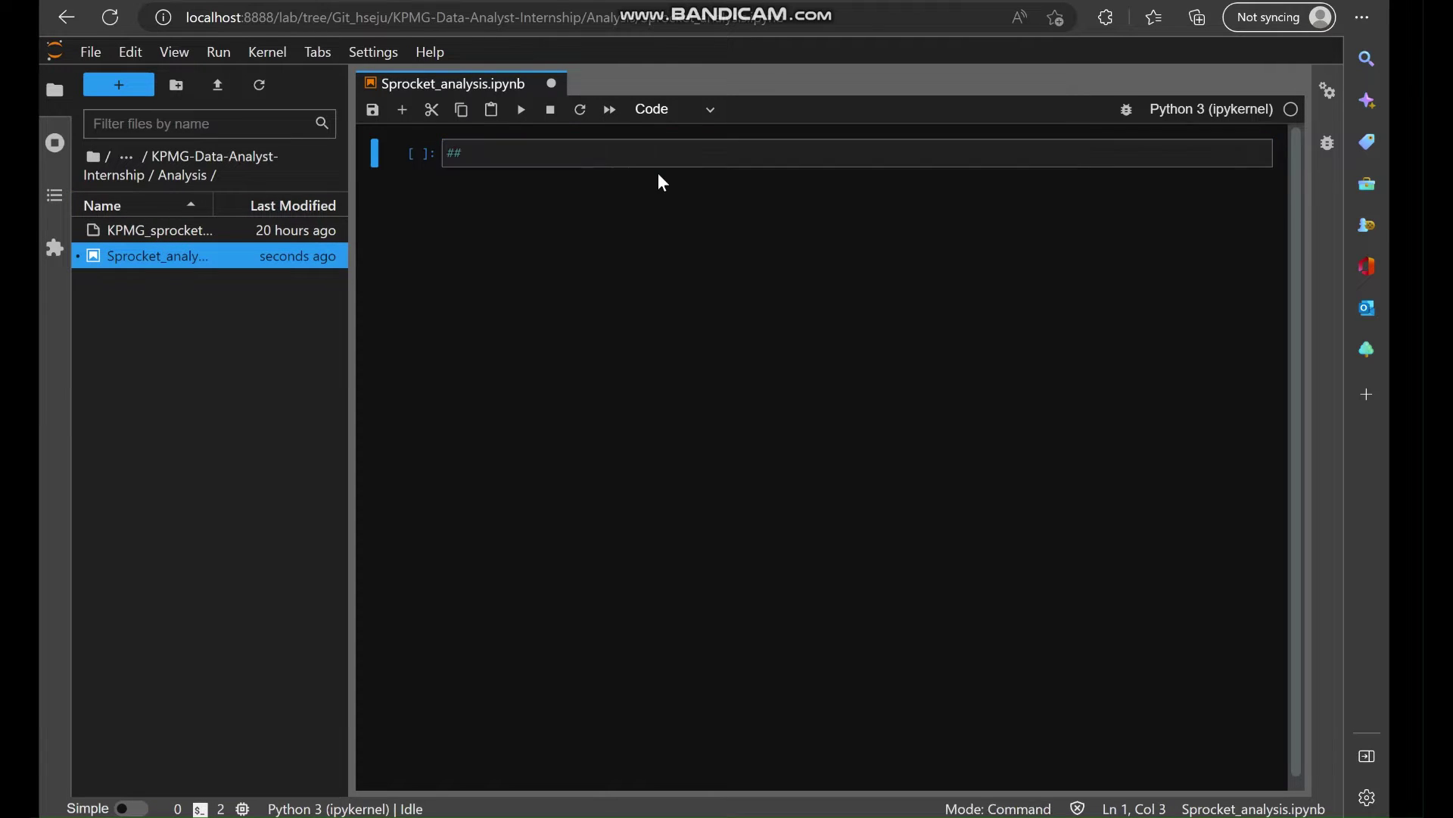
key(m)
click(525, 154)
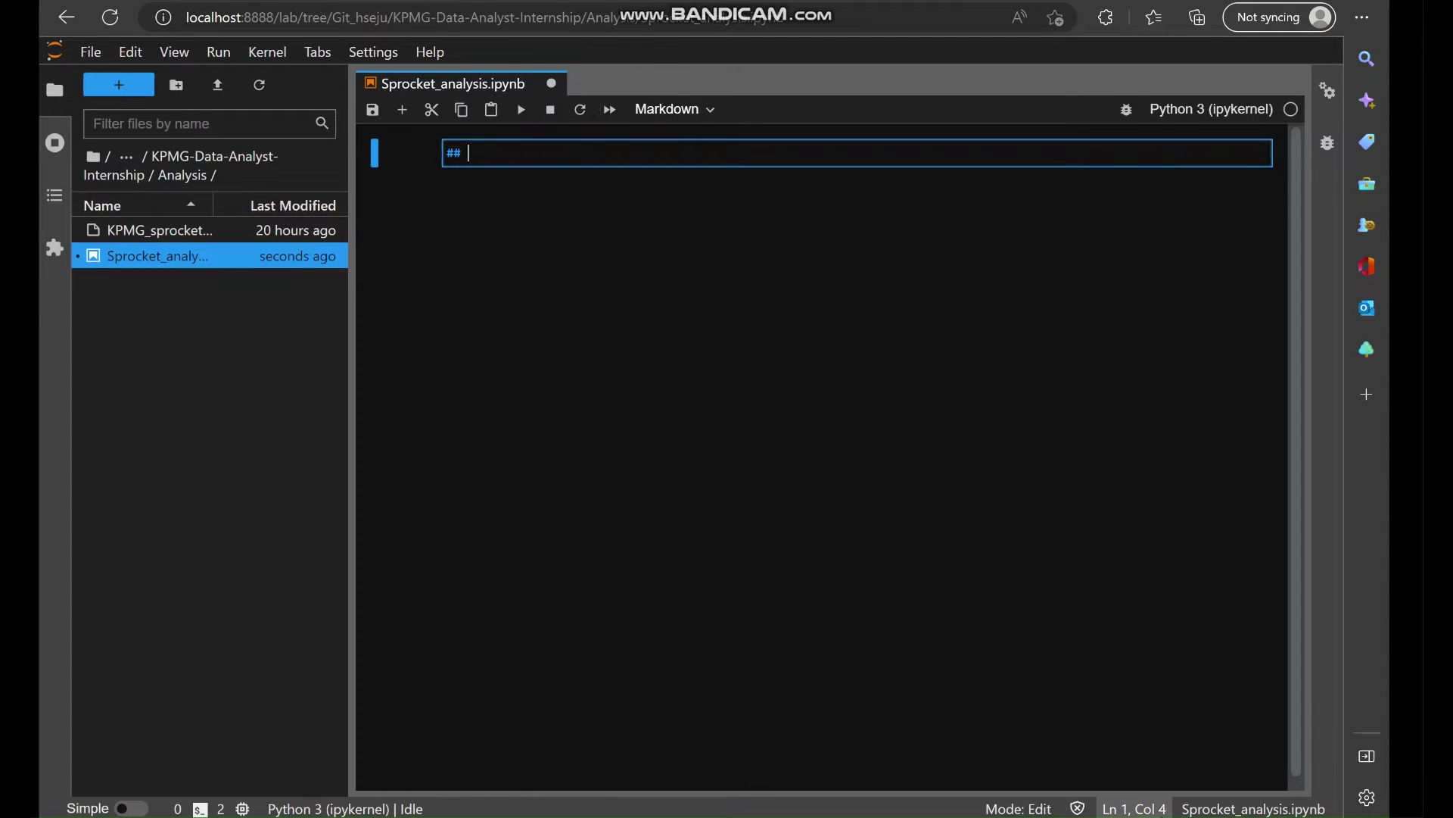
text(Spr)
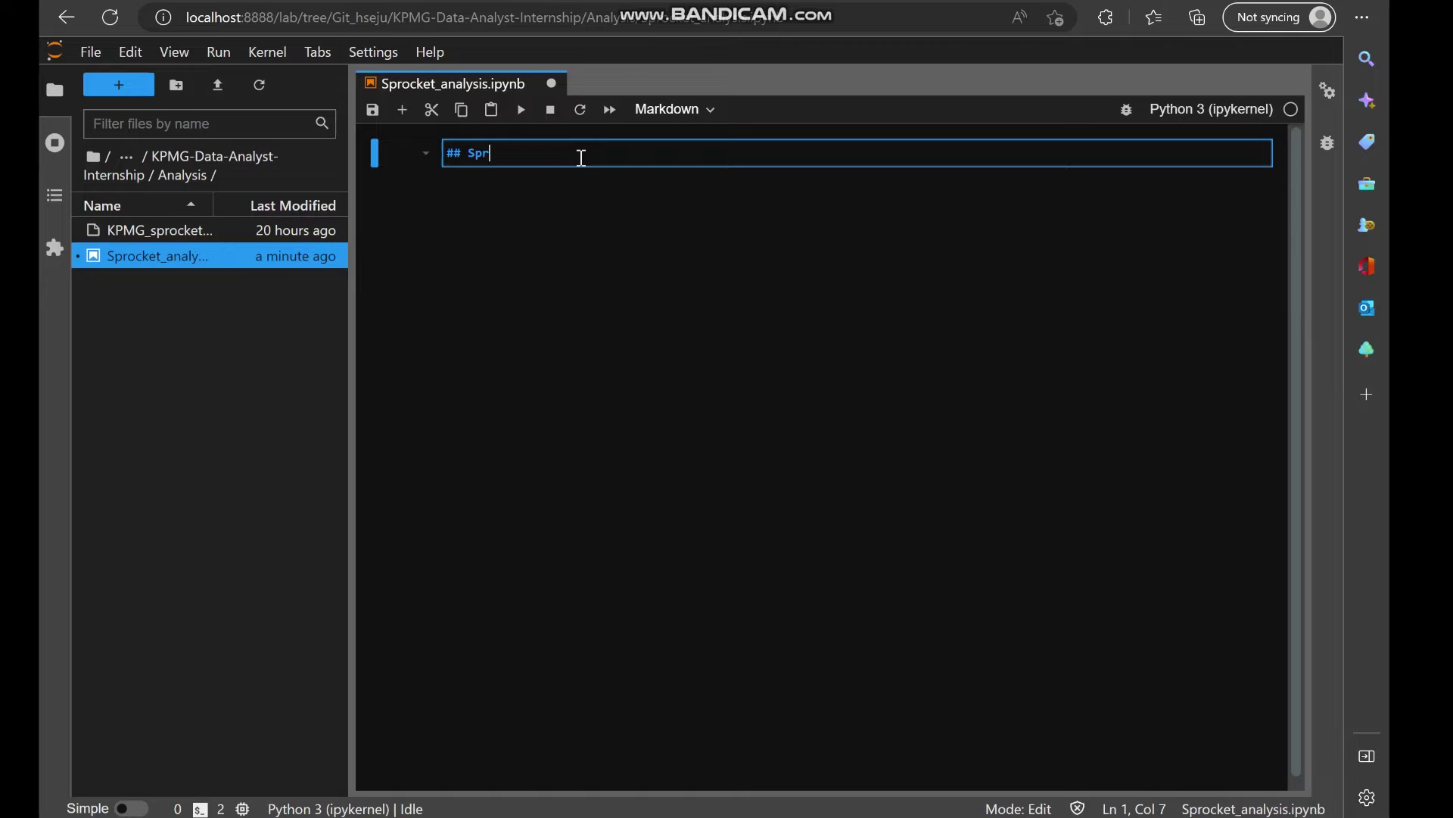
text(ocket )
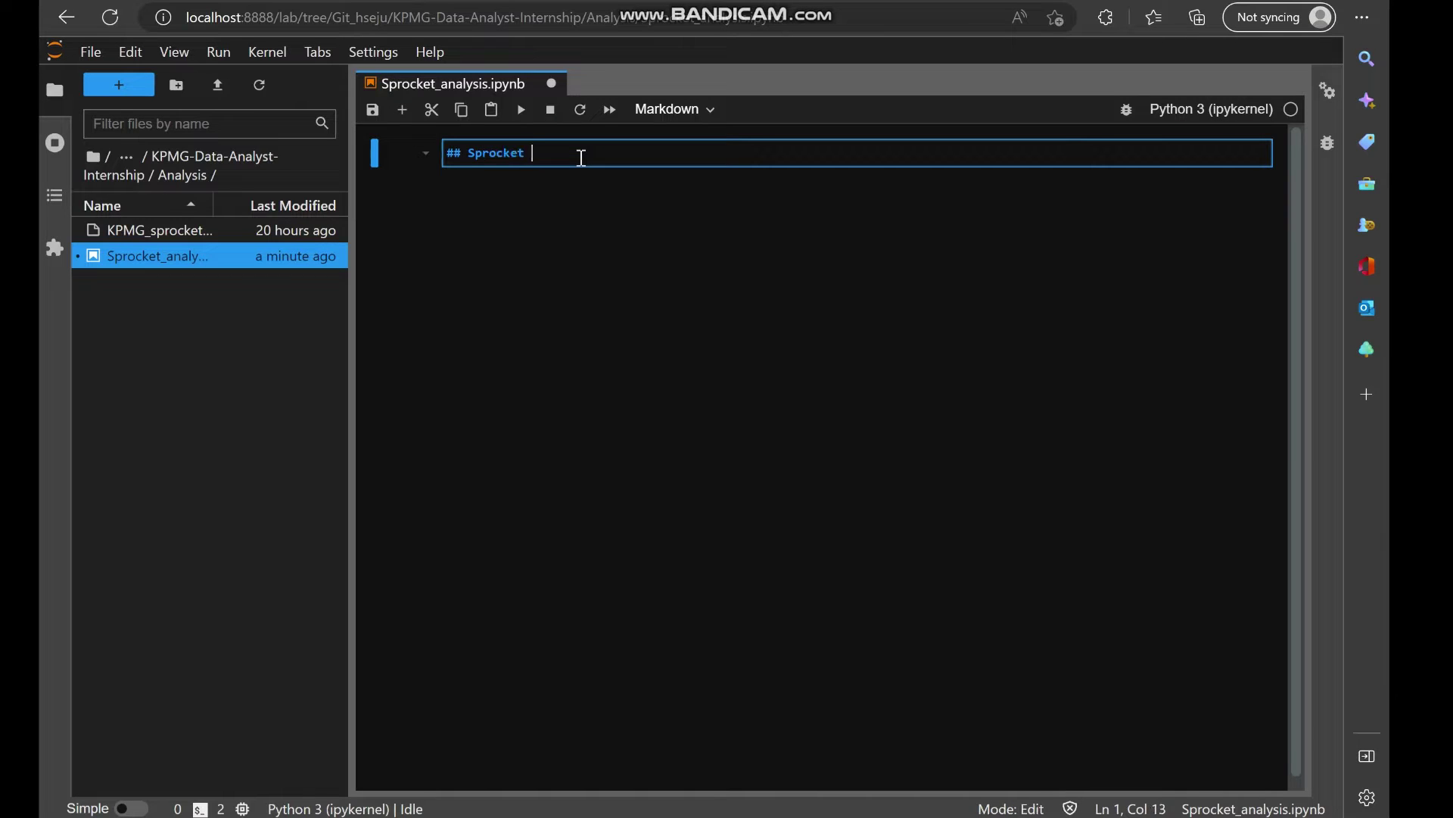
text(Analyss)
text(sis)
key(shift+Return)
click(532, 217)
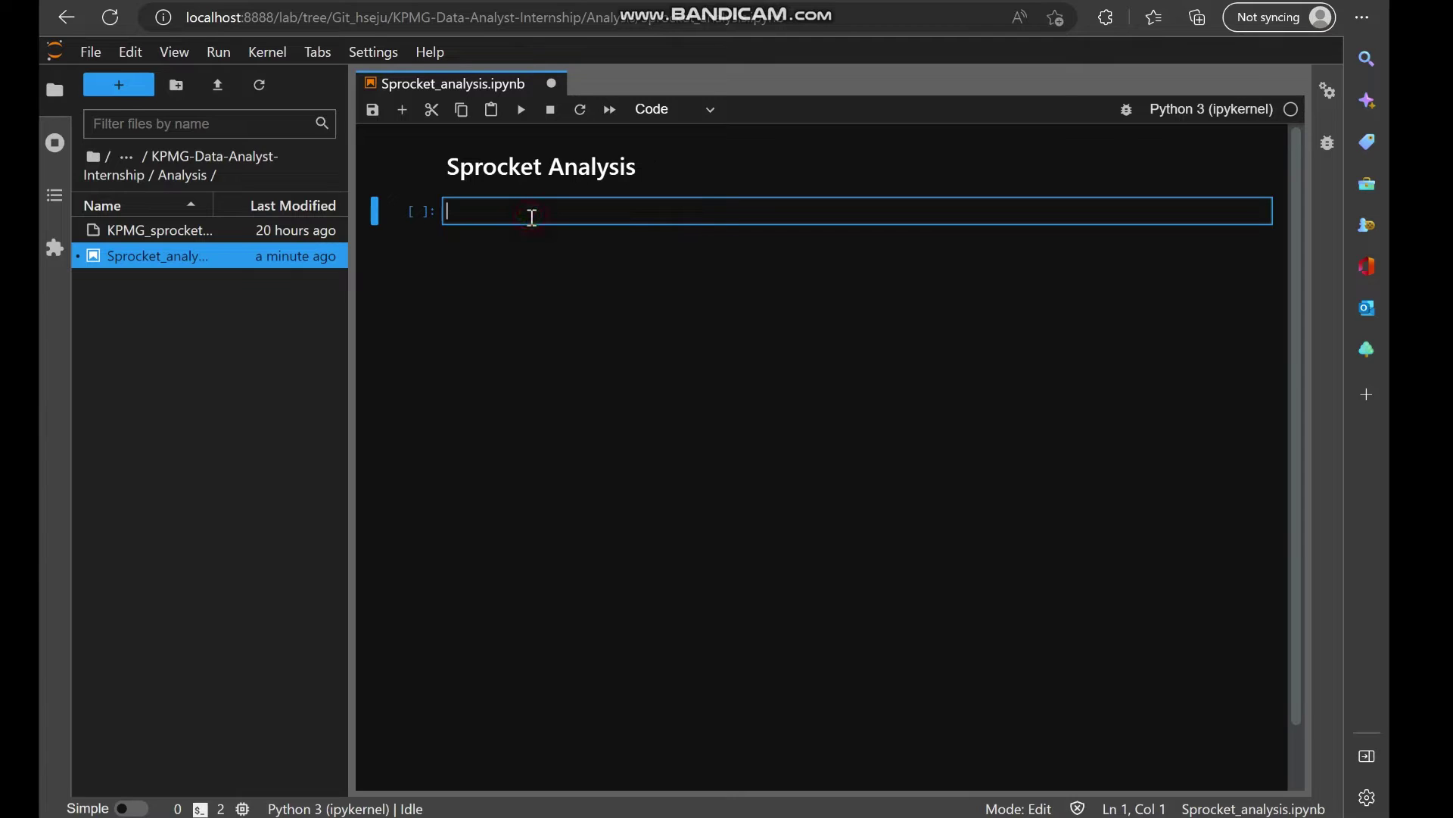
text(#)
key(BackSpace)
text(#)
key(BackSpace)
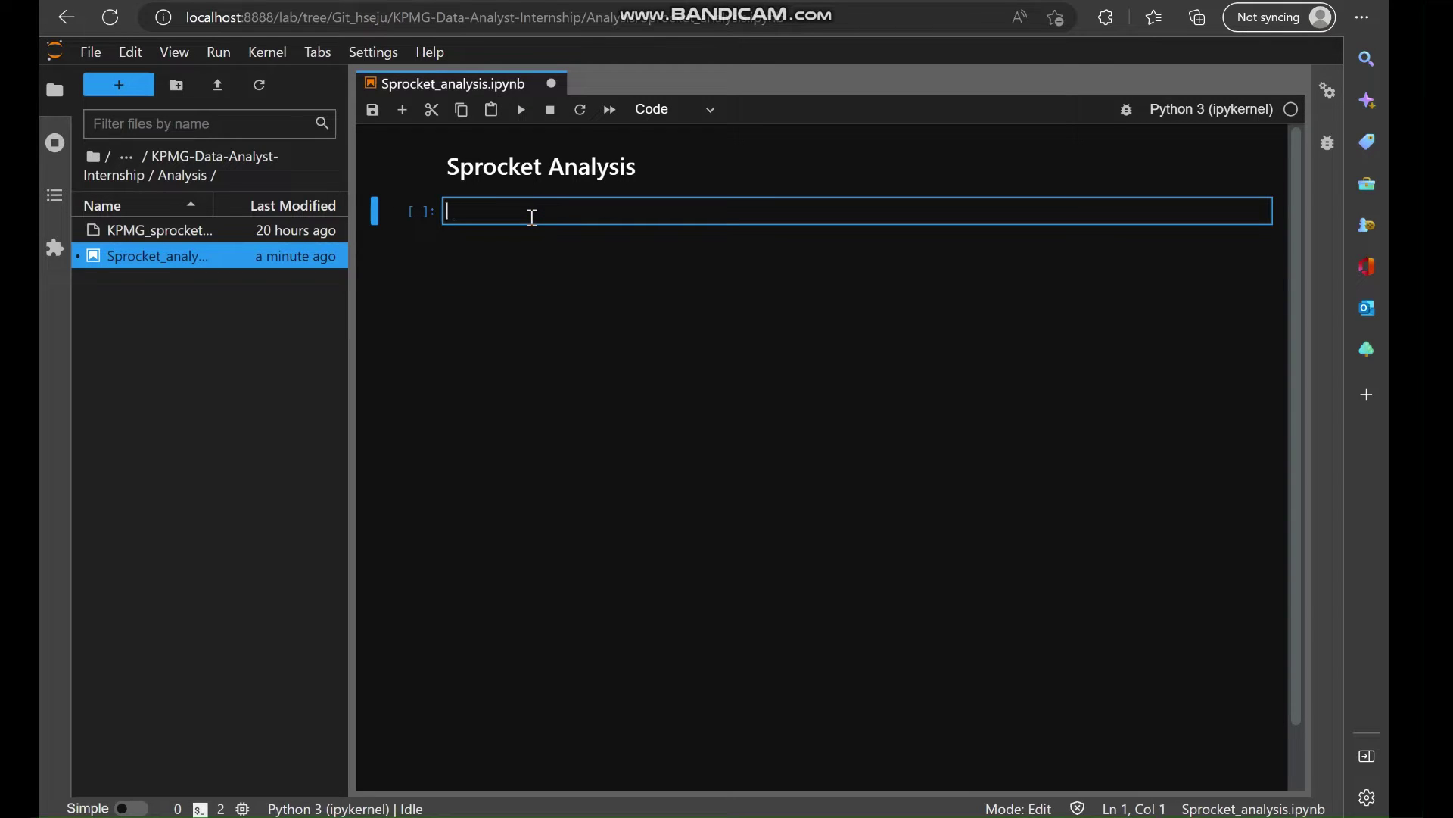
Write and run a '# imports' cell importing pandas as pd, numpy as np, matplotlib.pyplot as plt, seaborn as sns.
text(# imports)
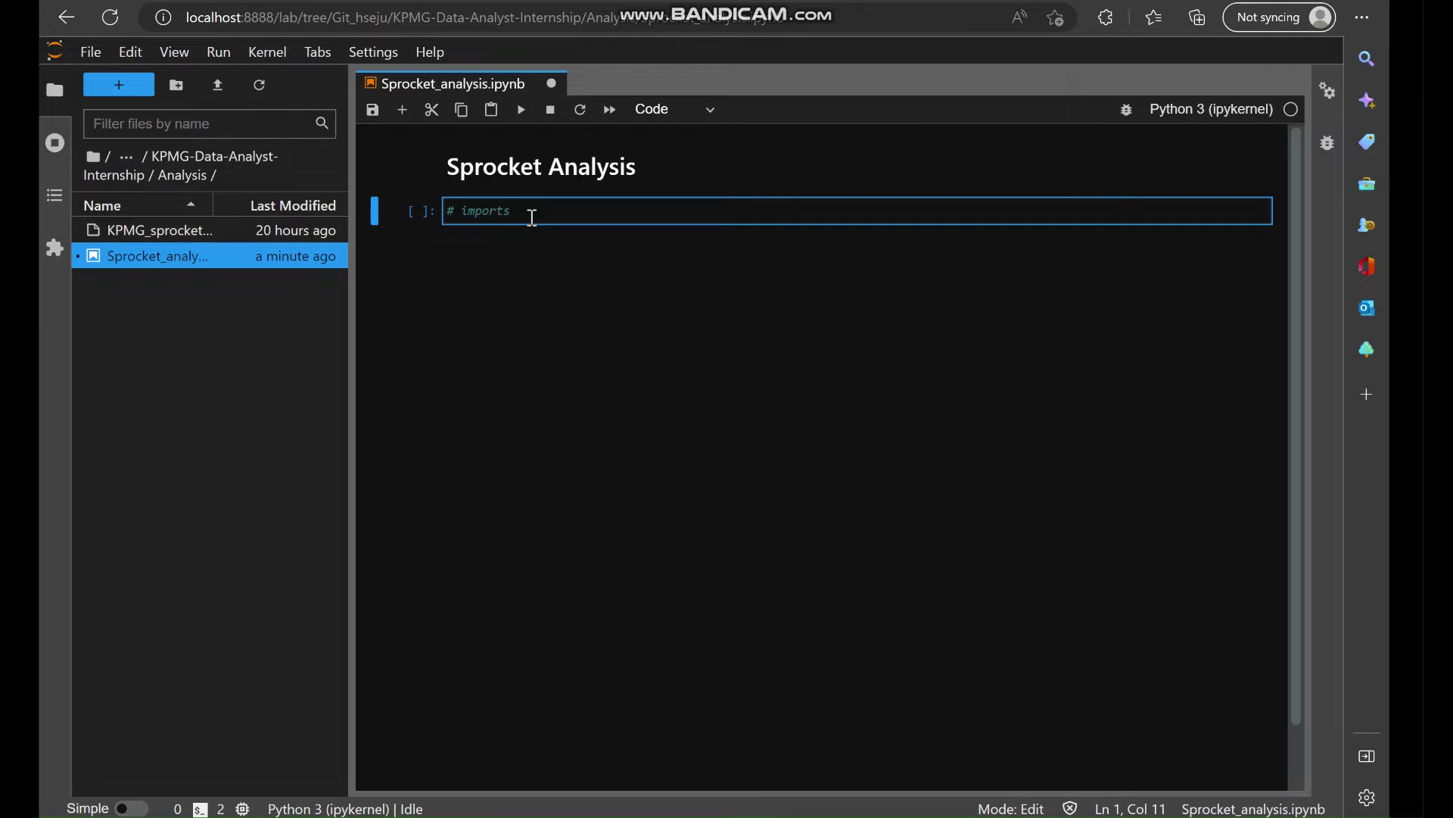
key(Return)
key(Return)
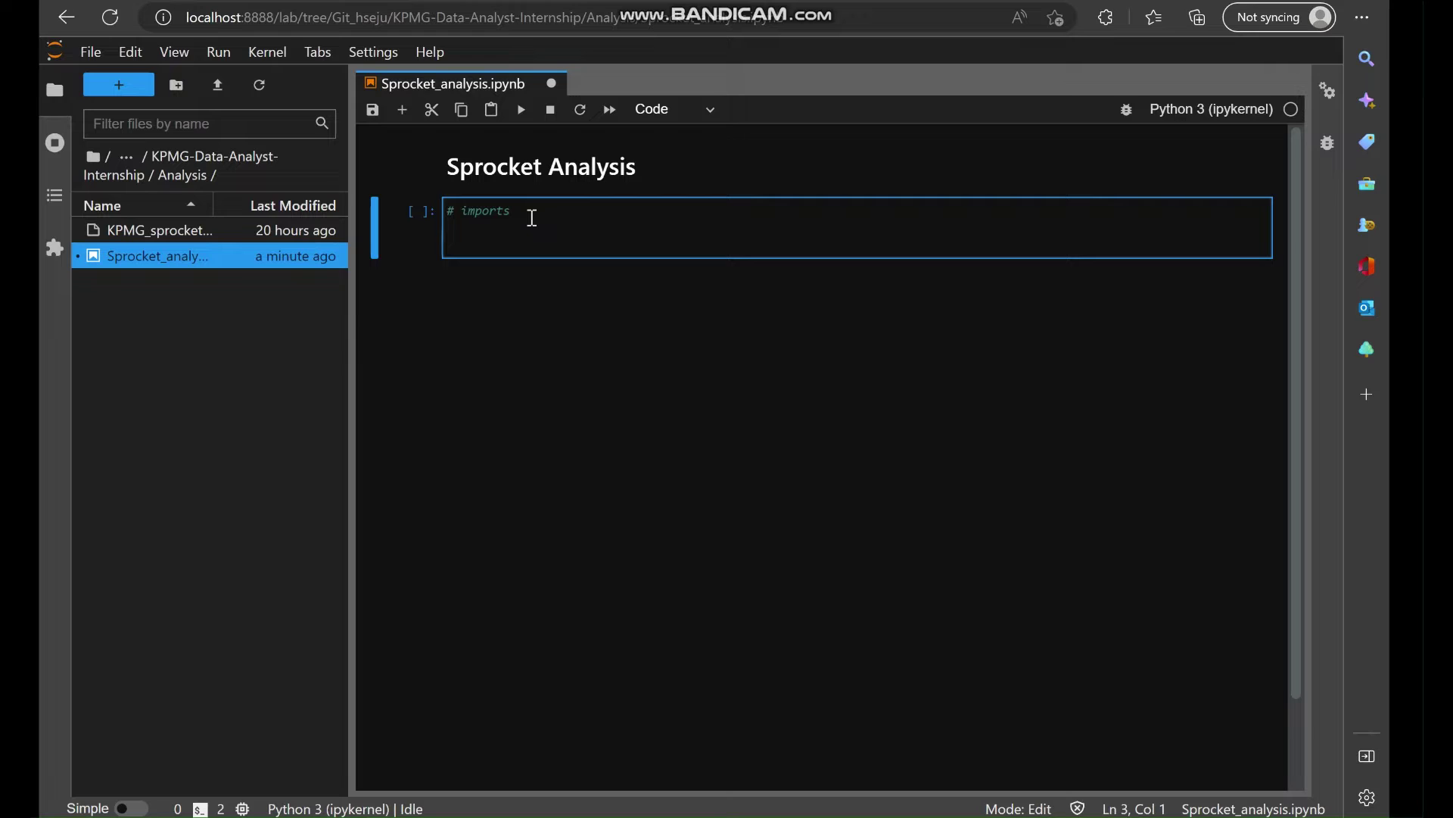
text(import pandas as pd)
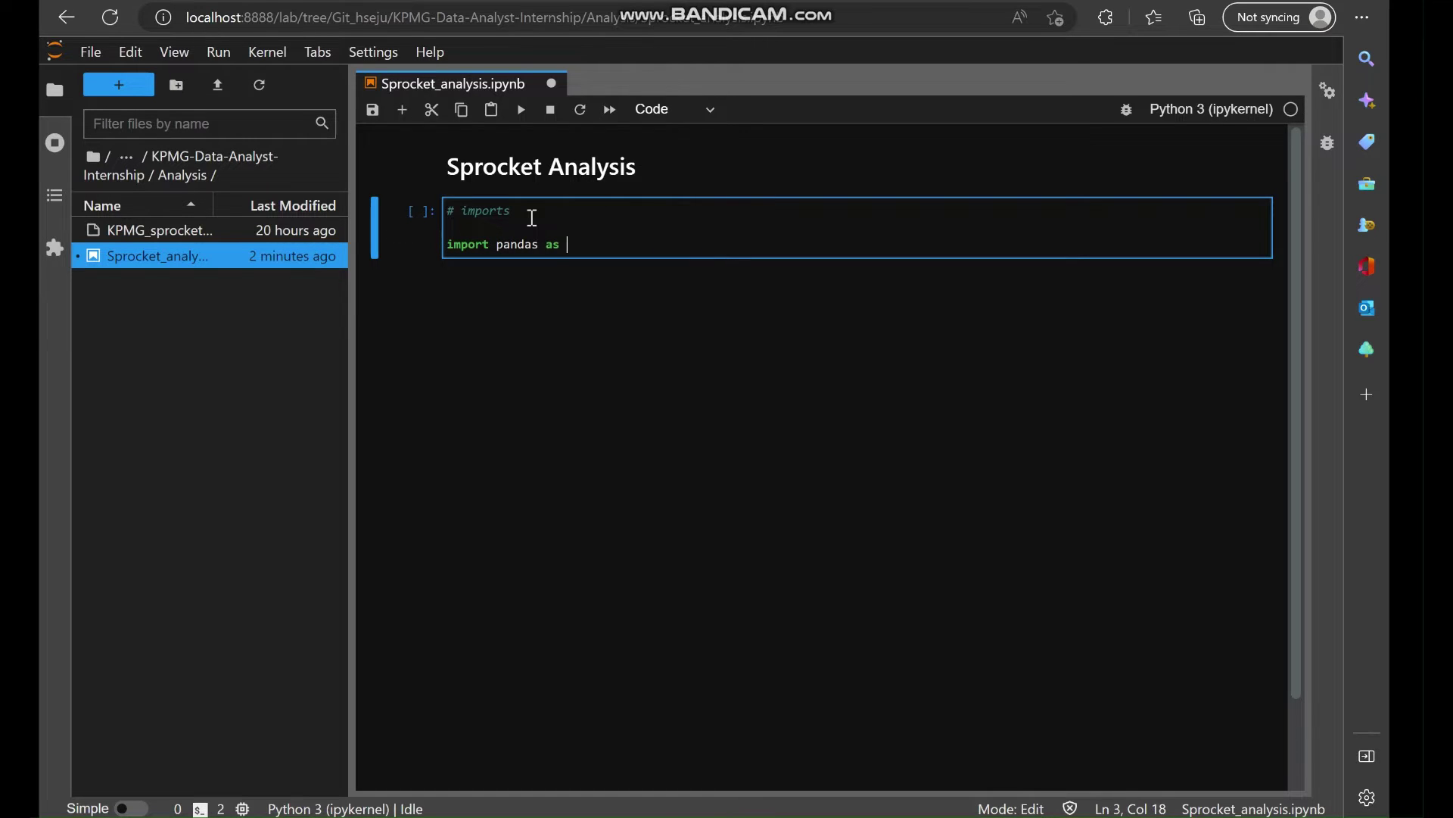
key(Return)
text(imor)
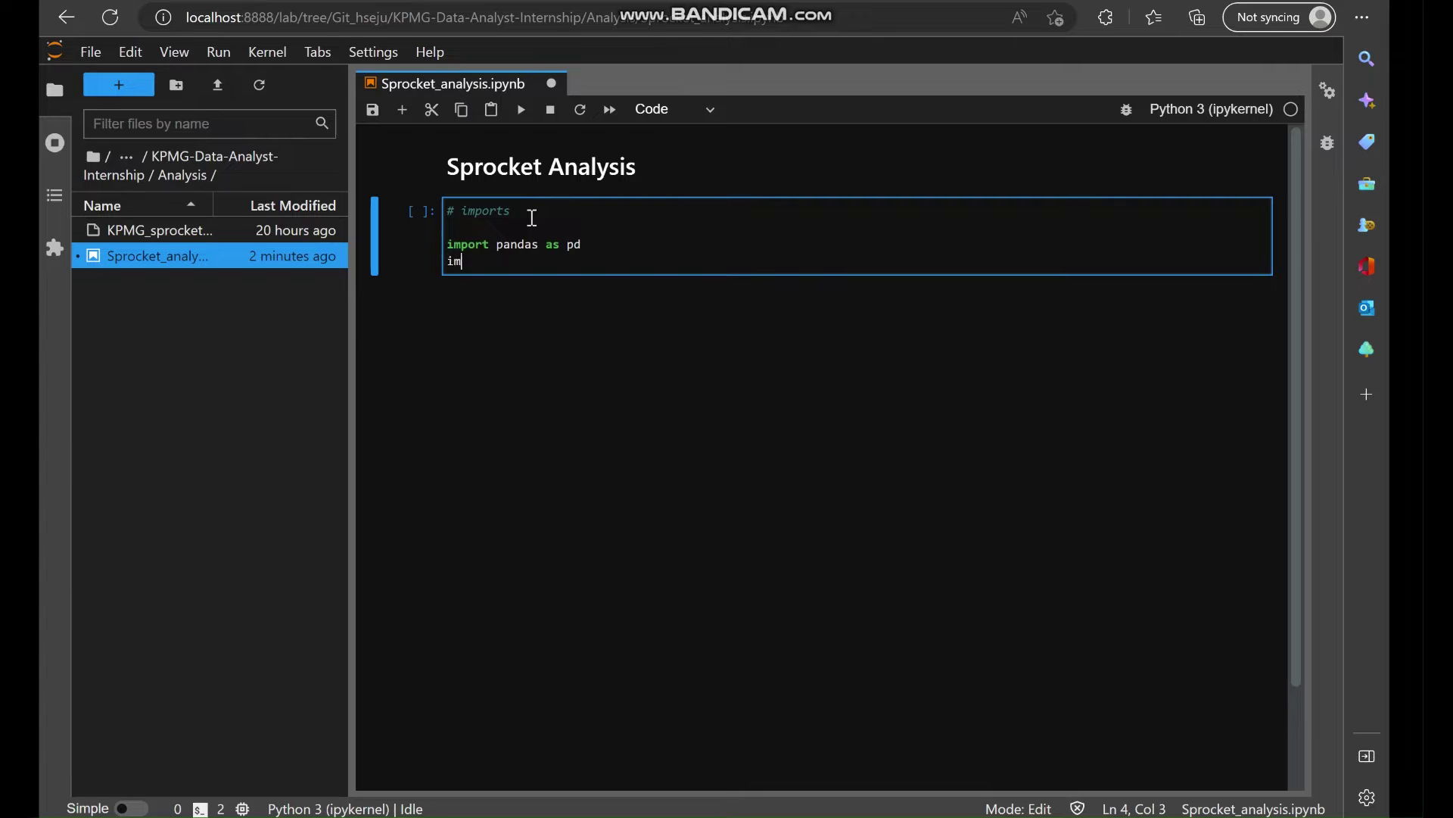
key(BackSpace)
key(BackSpace)
text(port num)
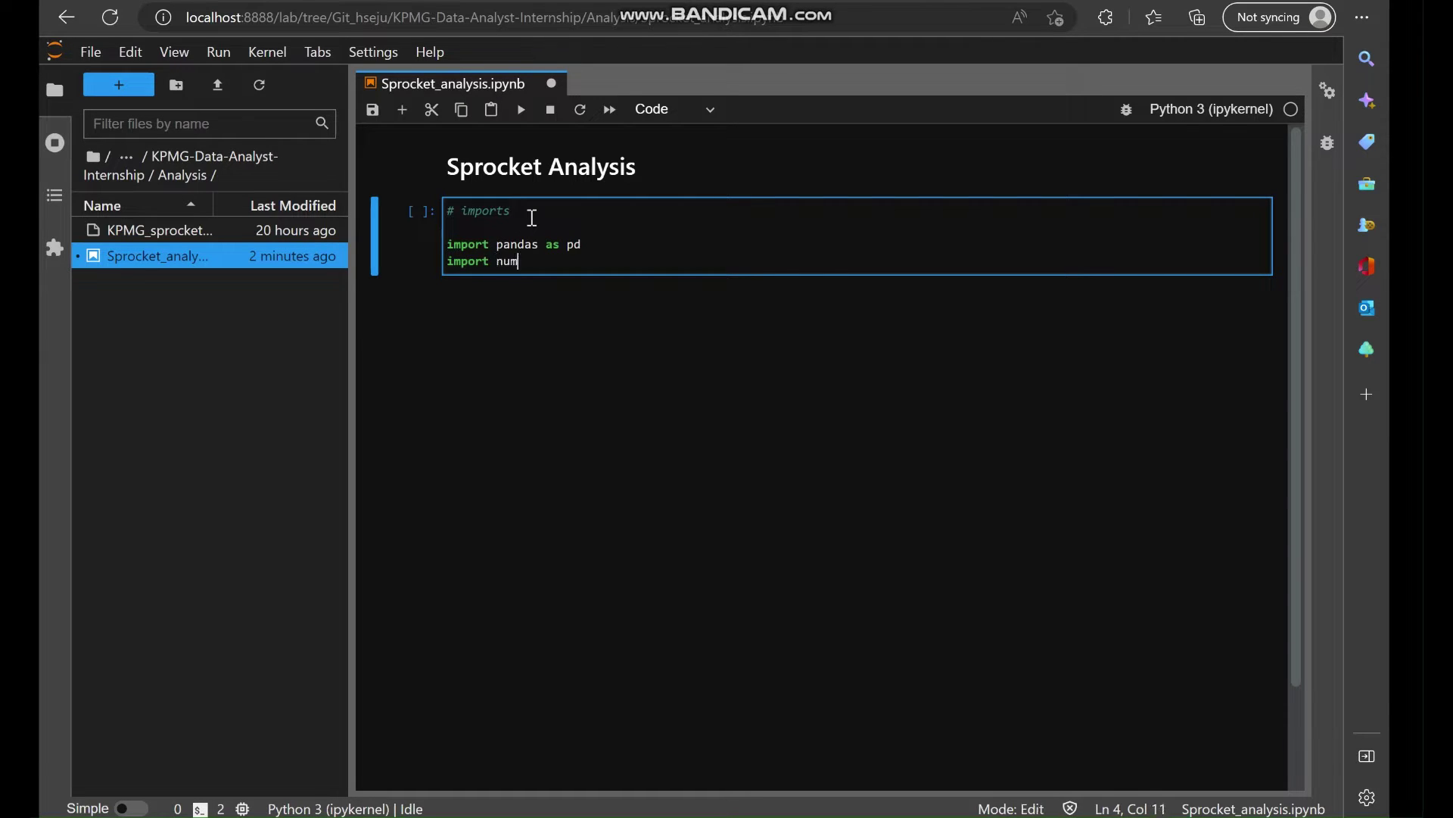
text(py as np)
key(Return)
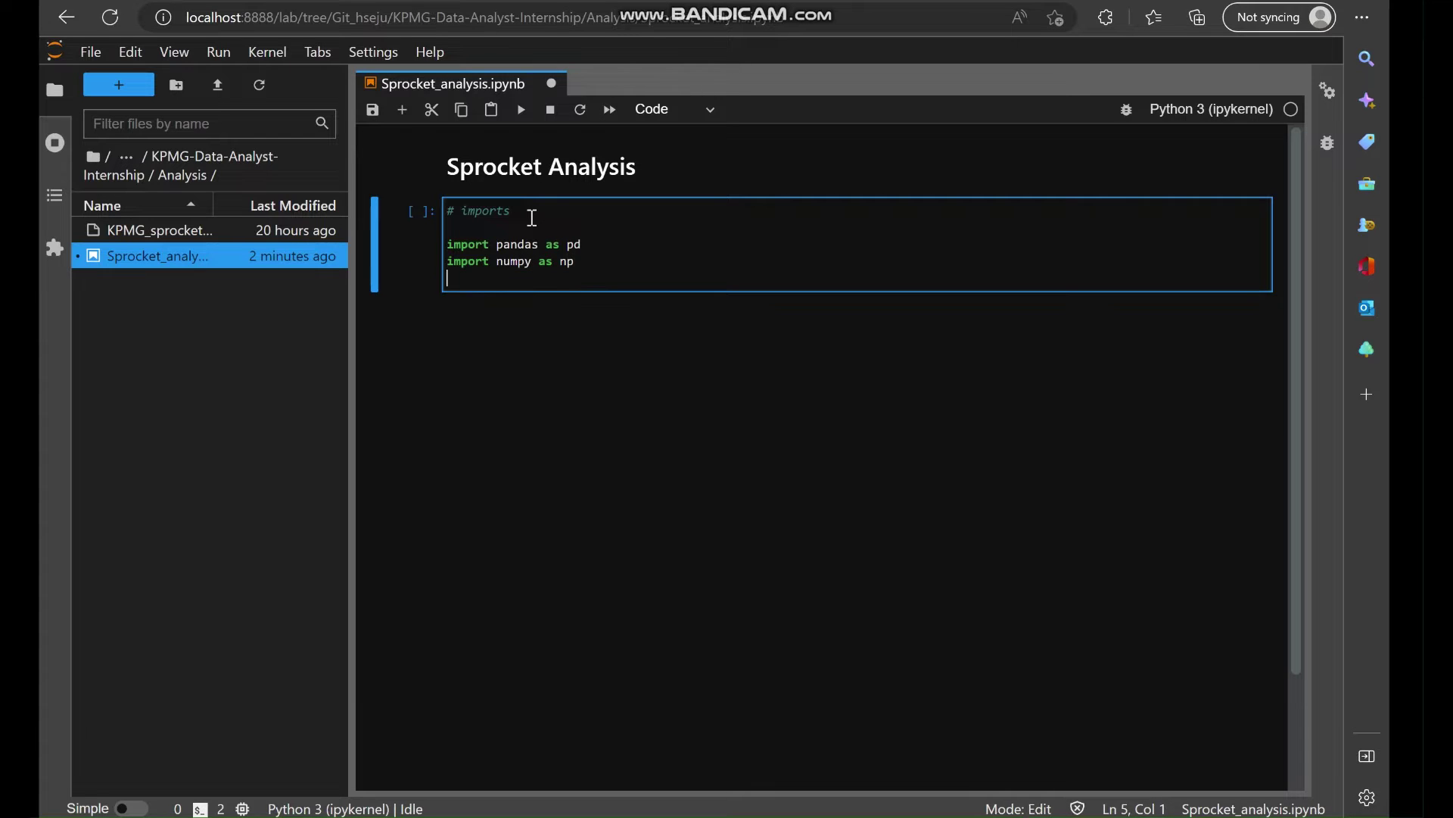
key(Return)
text(import )
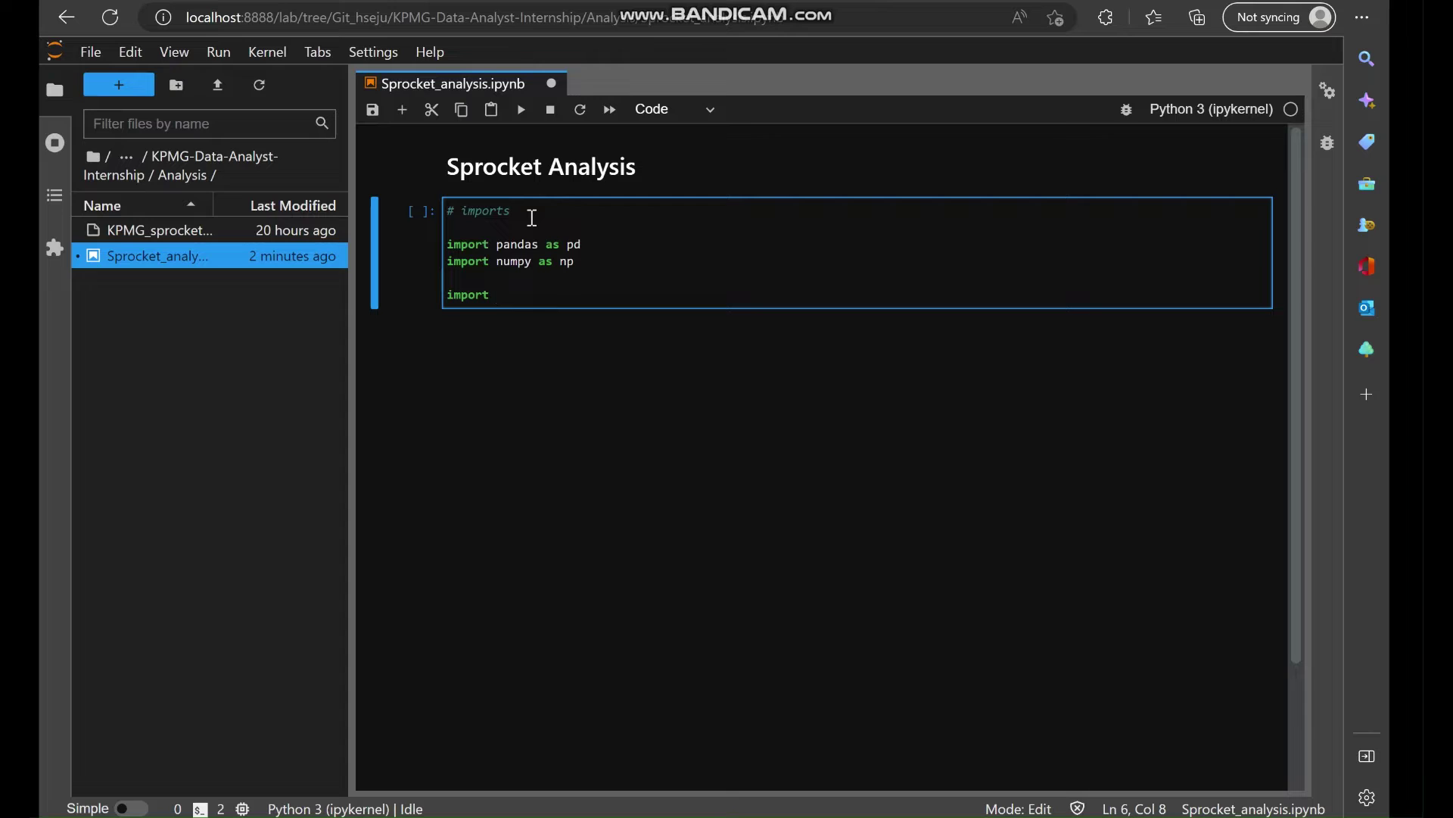
text(mat)
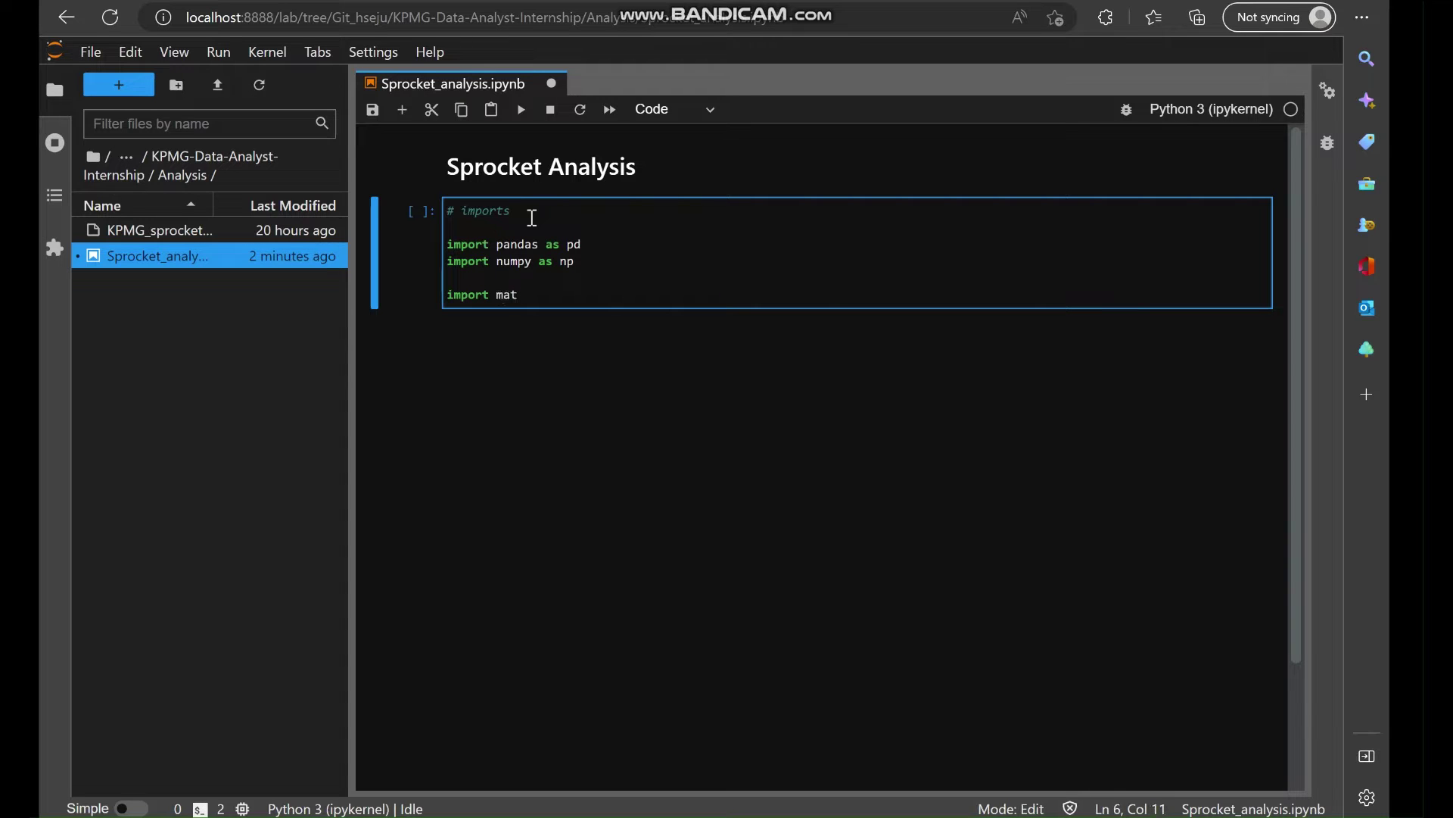
text(plotlib.pyplot as plt)
key(Return)
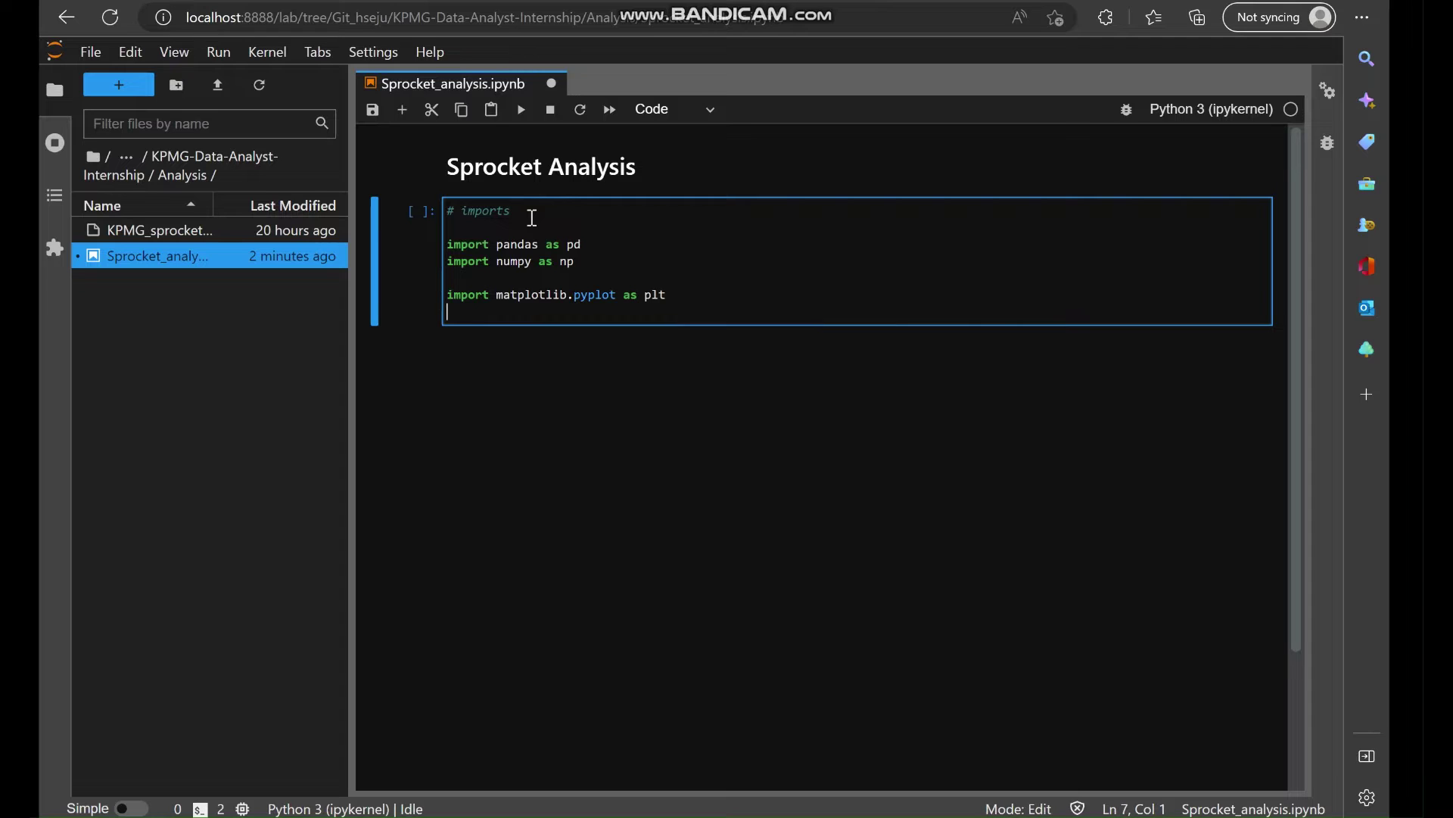
text(import seaborn as)
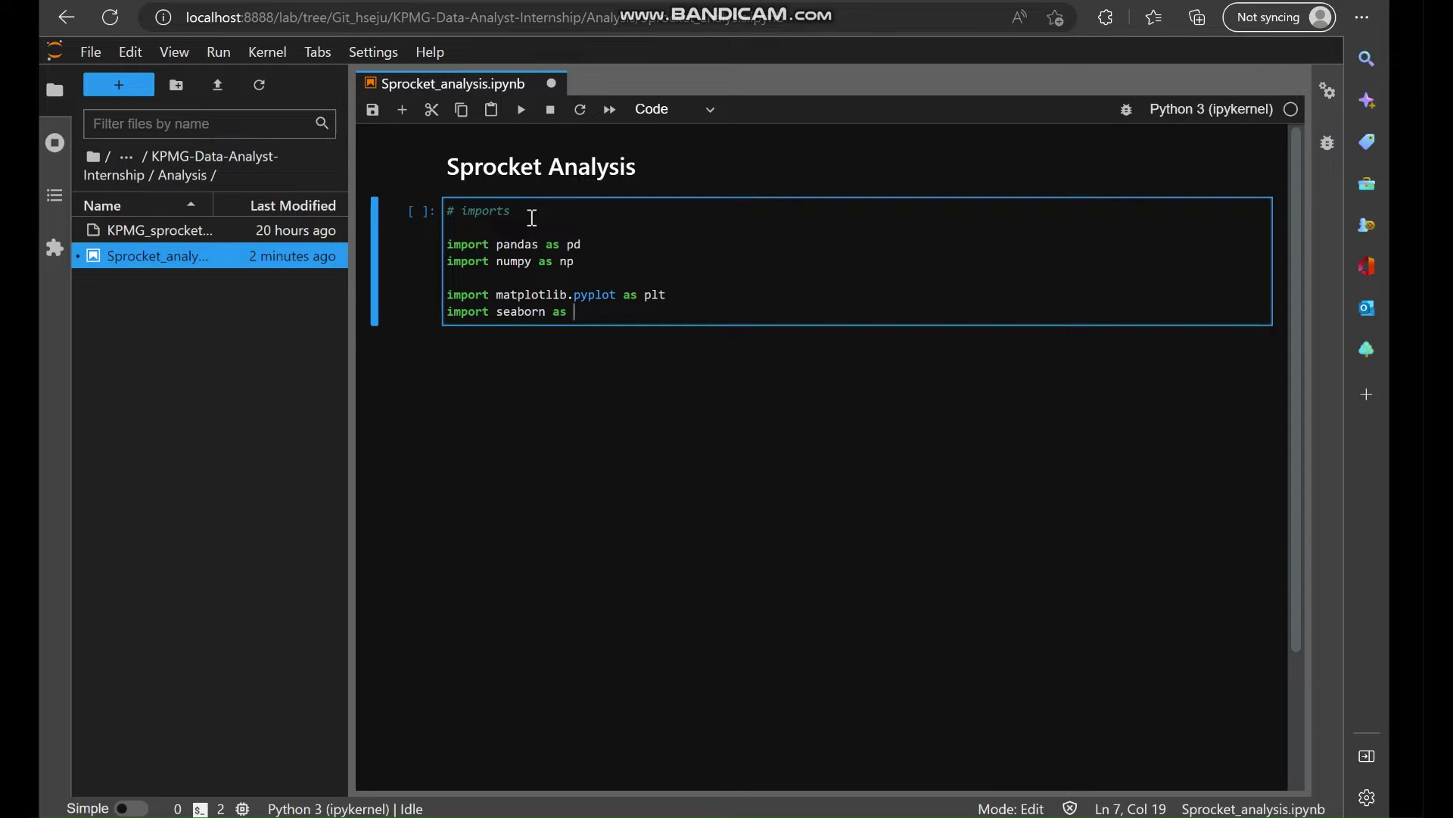
text( sns)
key(shift+Return)
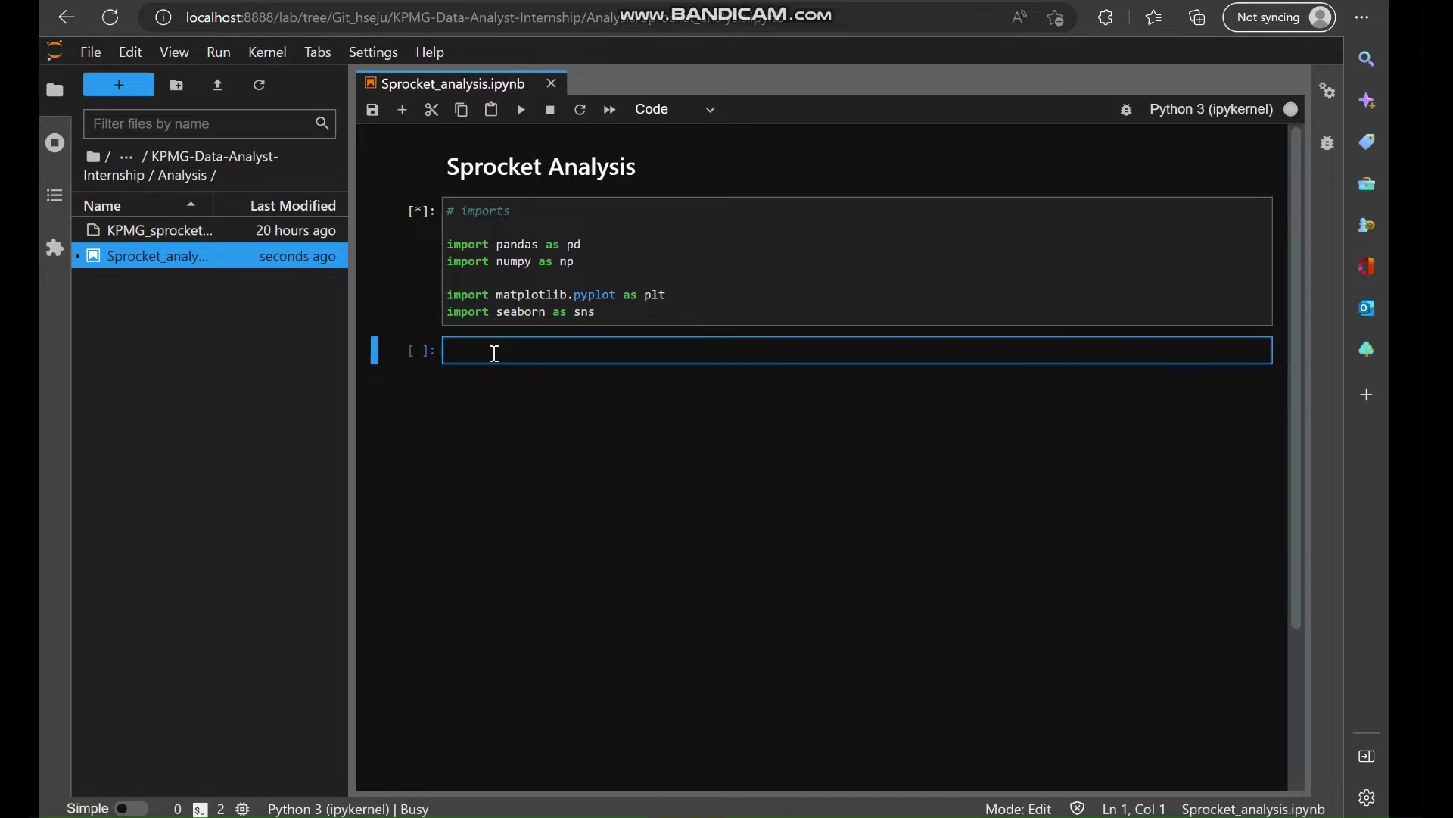
Add 'import os' to the imports cell and rerun it.
click(487, 286)
key(Return)
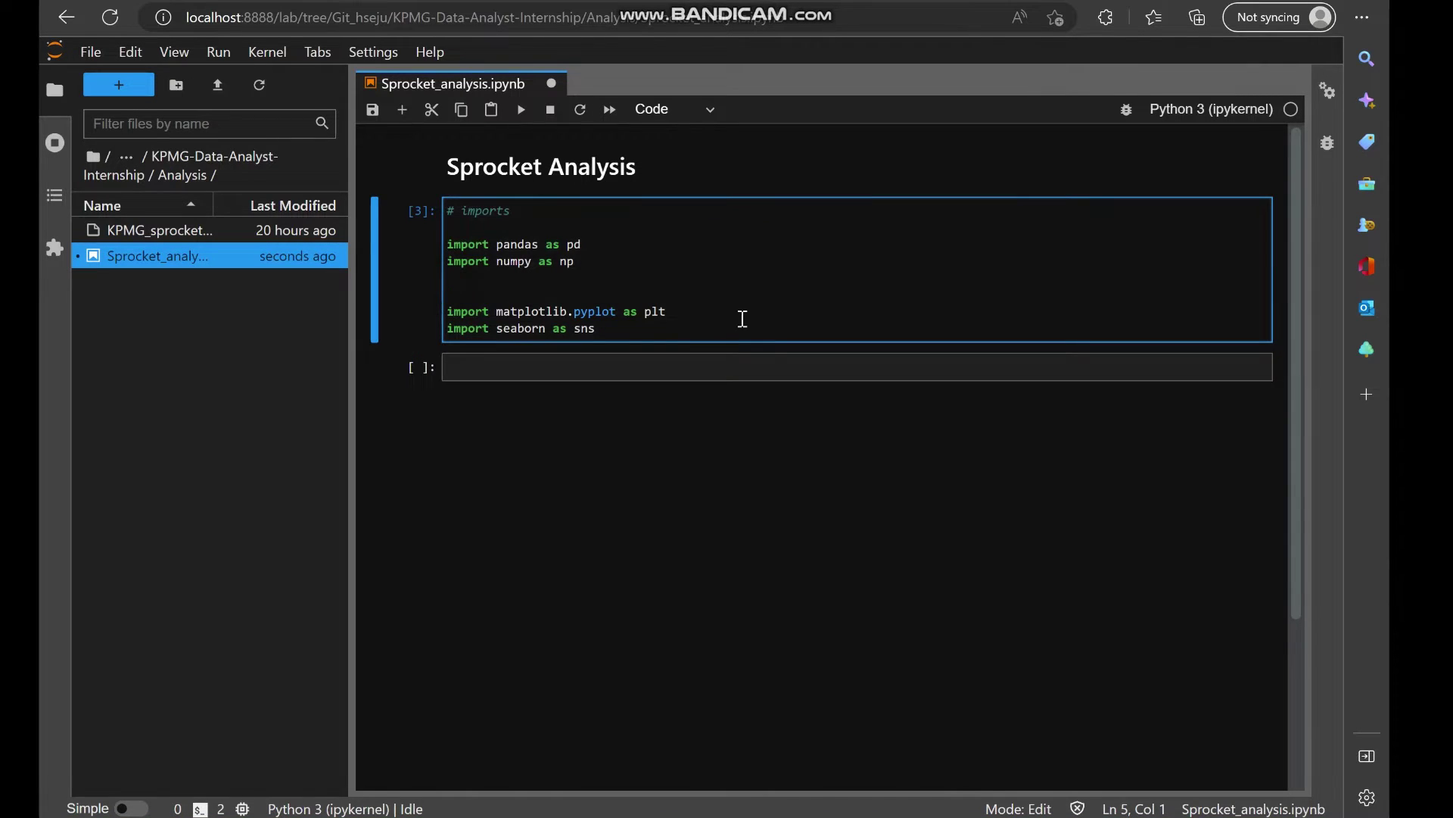
text(improt)
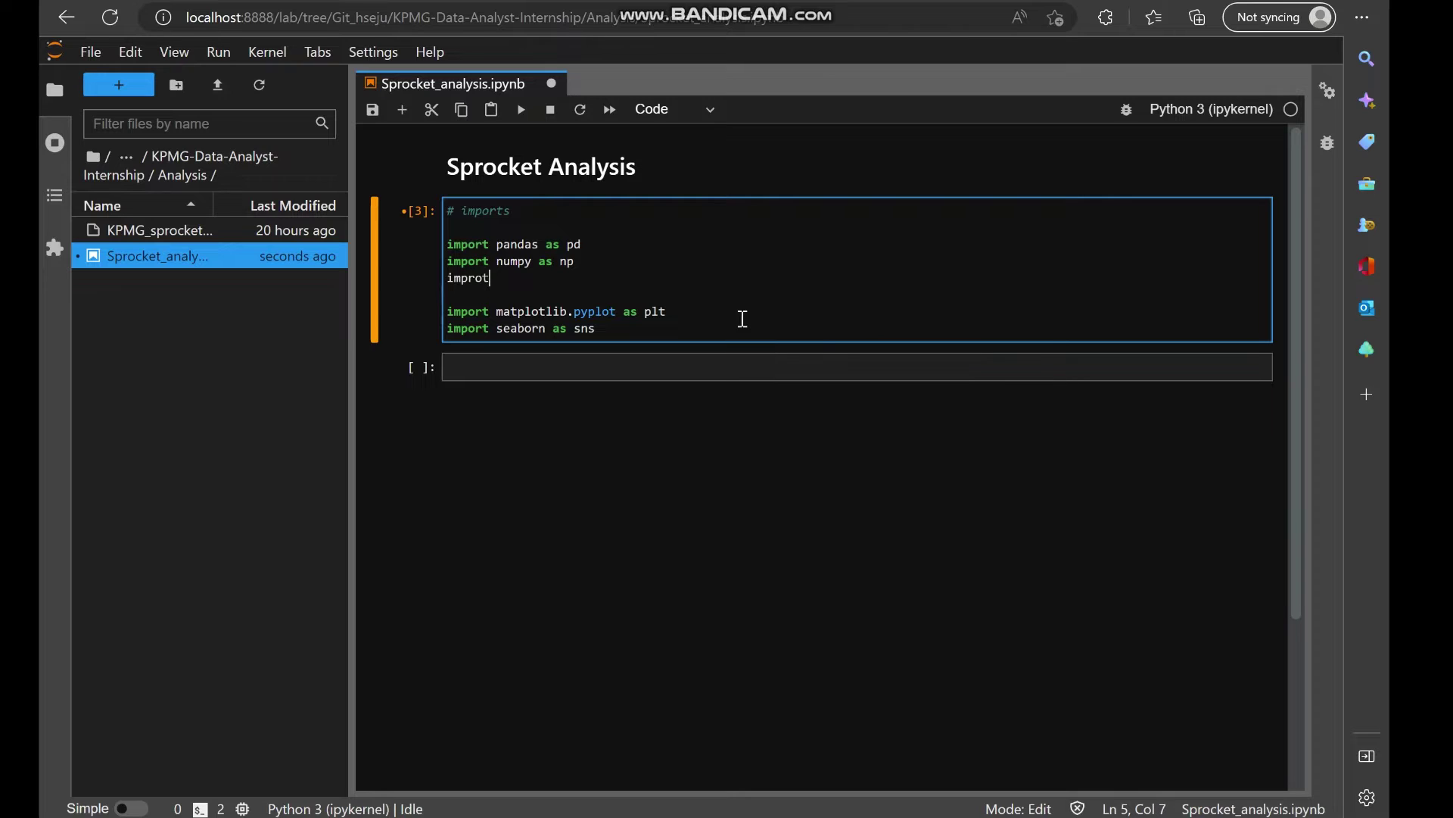
key(BackSpace)
key(BackSpace)
key(BackSpace)
key(BackSpace)
text(ort )
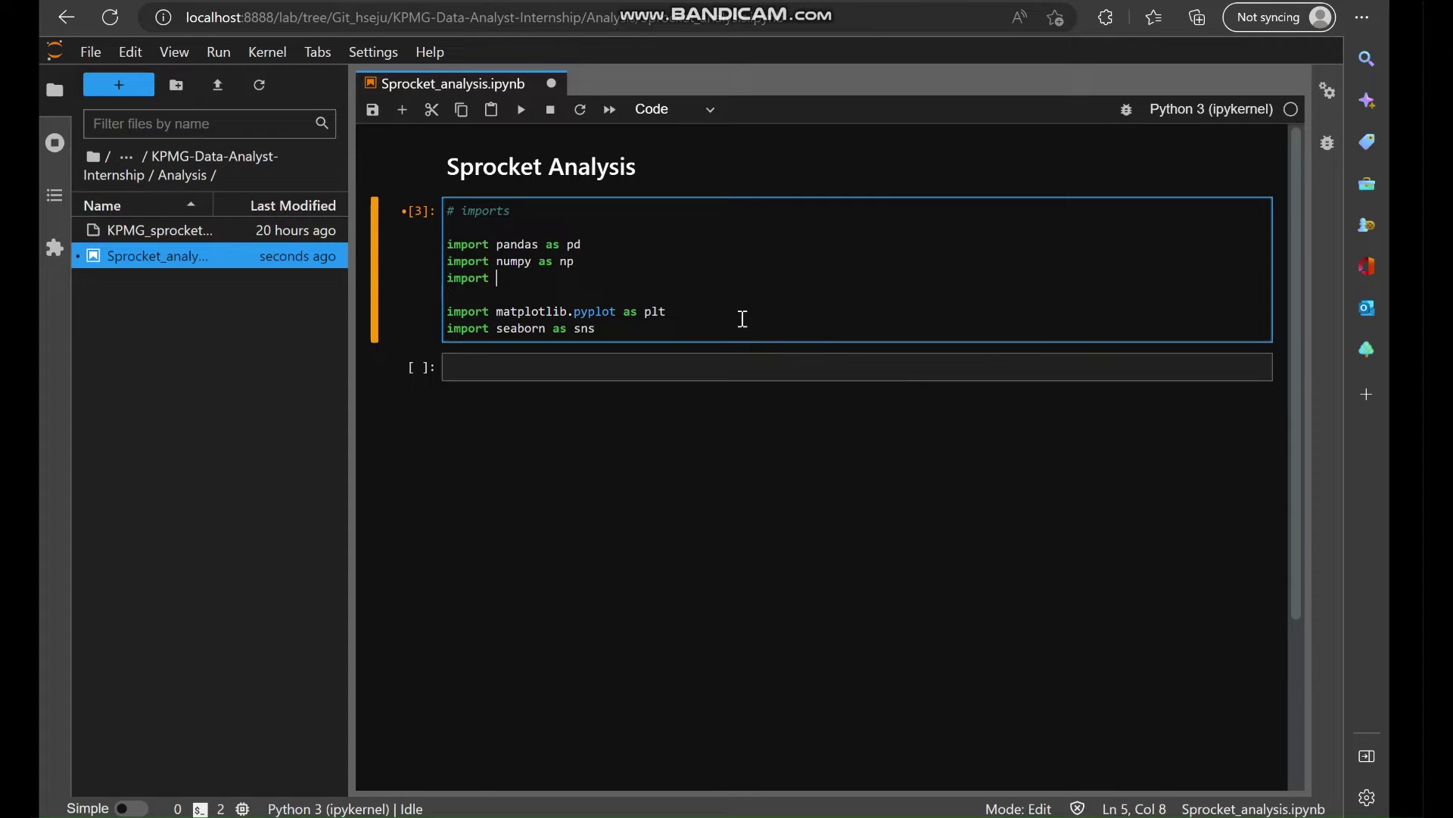
text(os)
key(shift+Return)
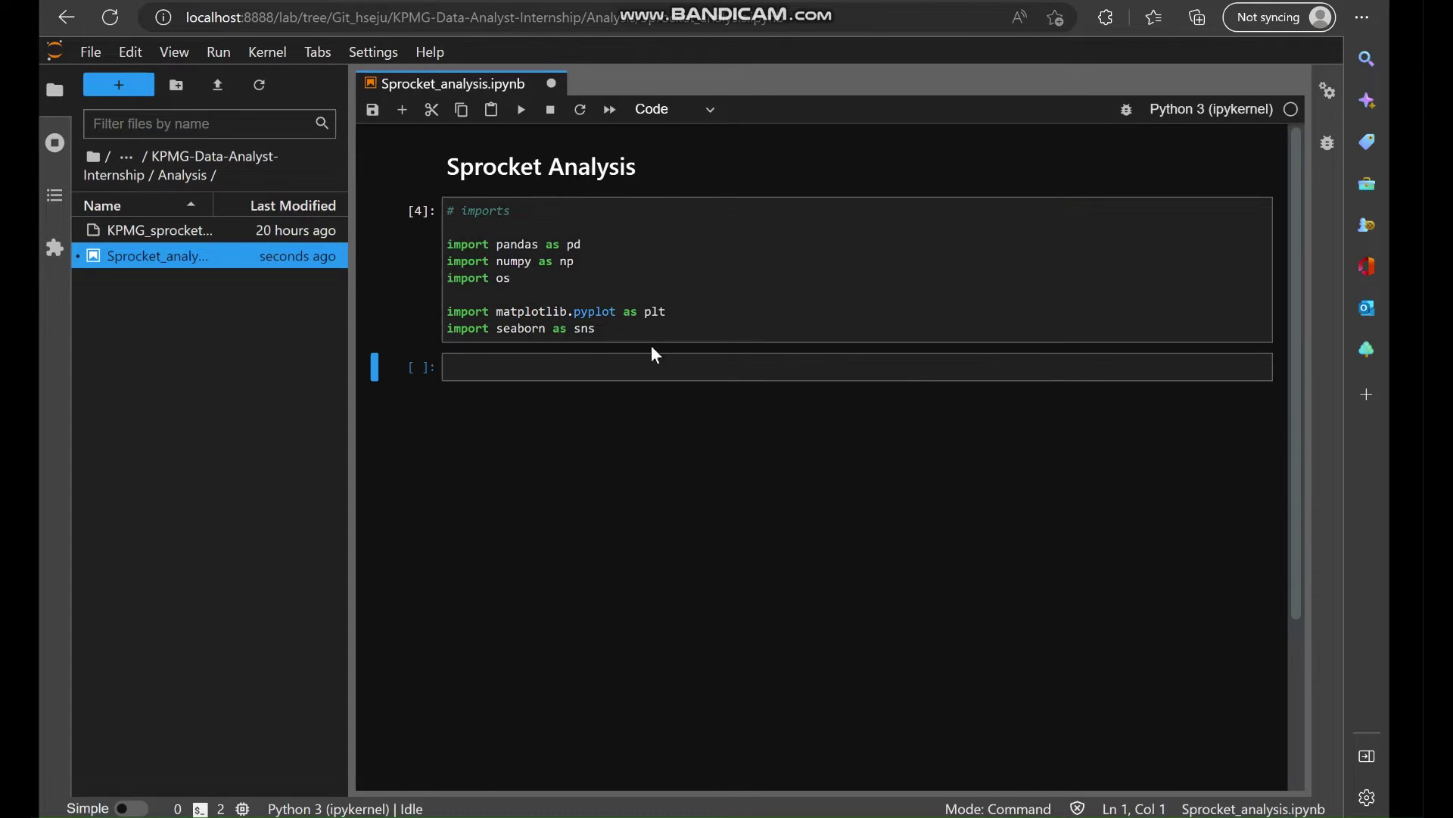
click(498, 371)
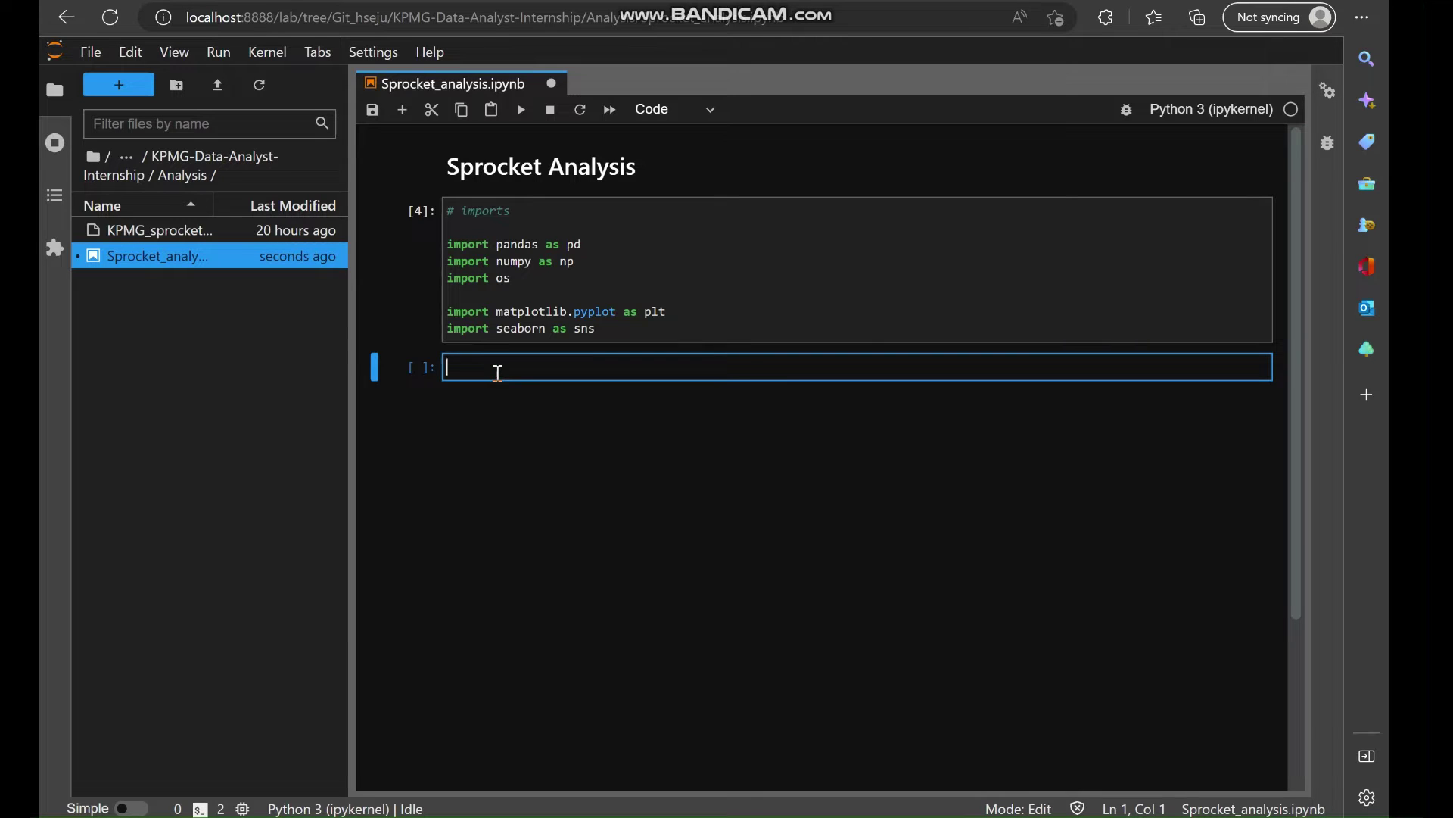
Store the current working directory with cwd = os.getcwd() and run the cell.
text(# currrent w)
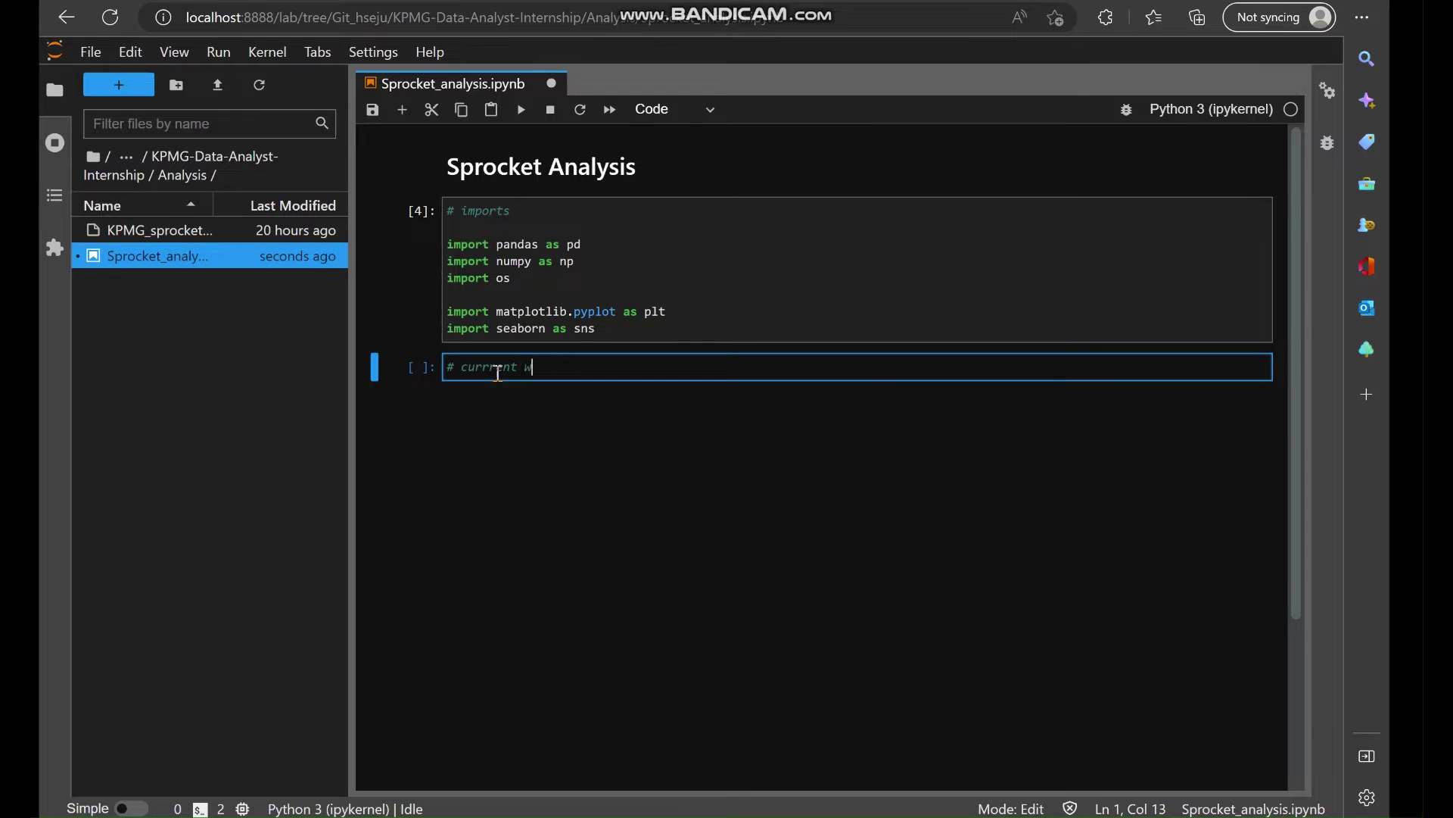
text(orking directory)
key(Return)
text(cwd = )
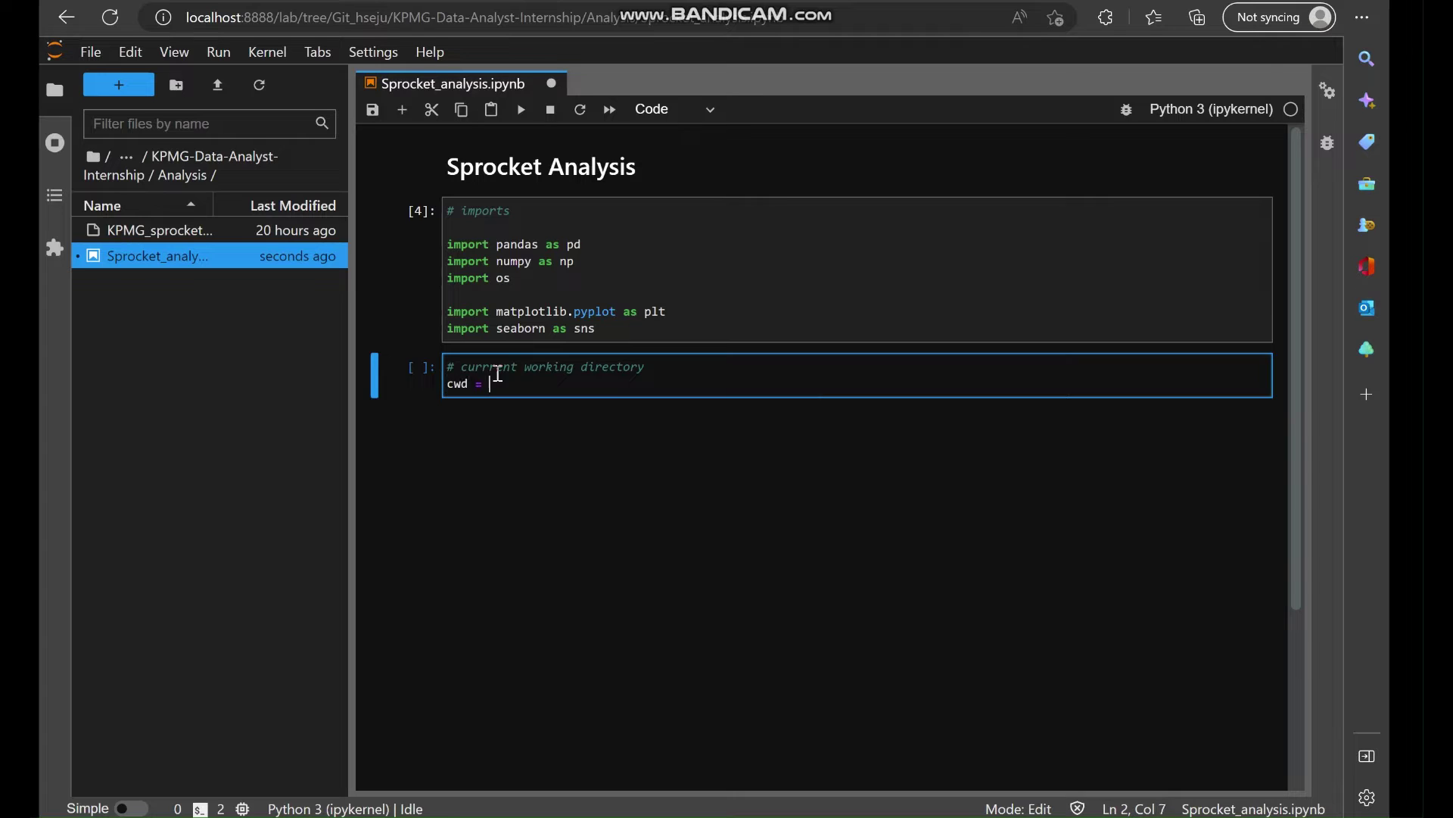
text(os.getcwd())
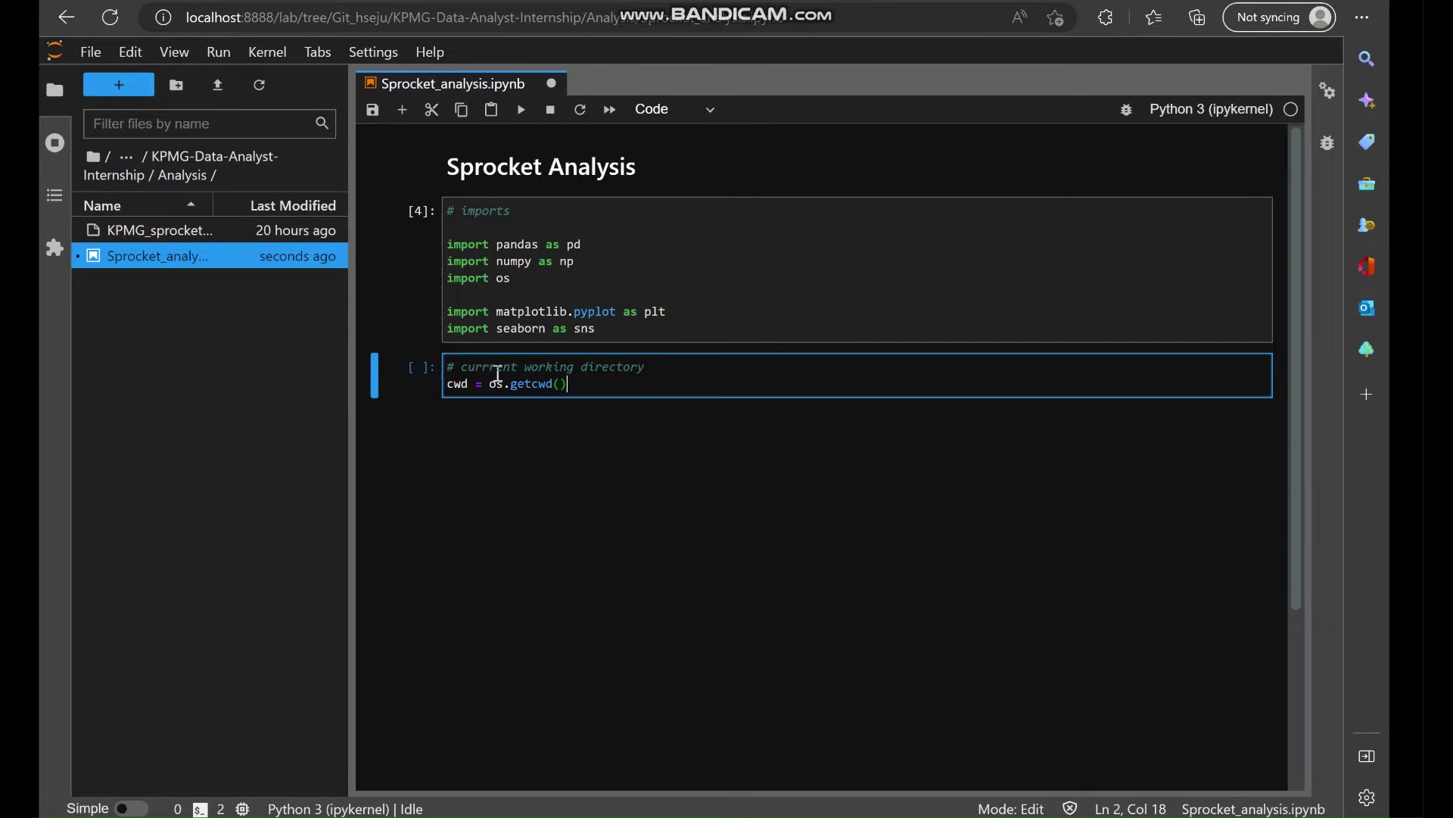
key(shift+Return)
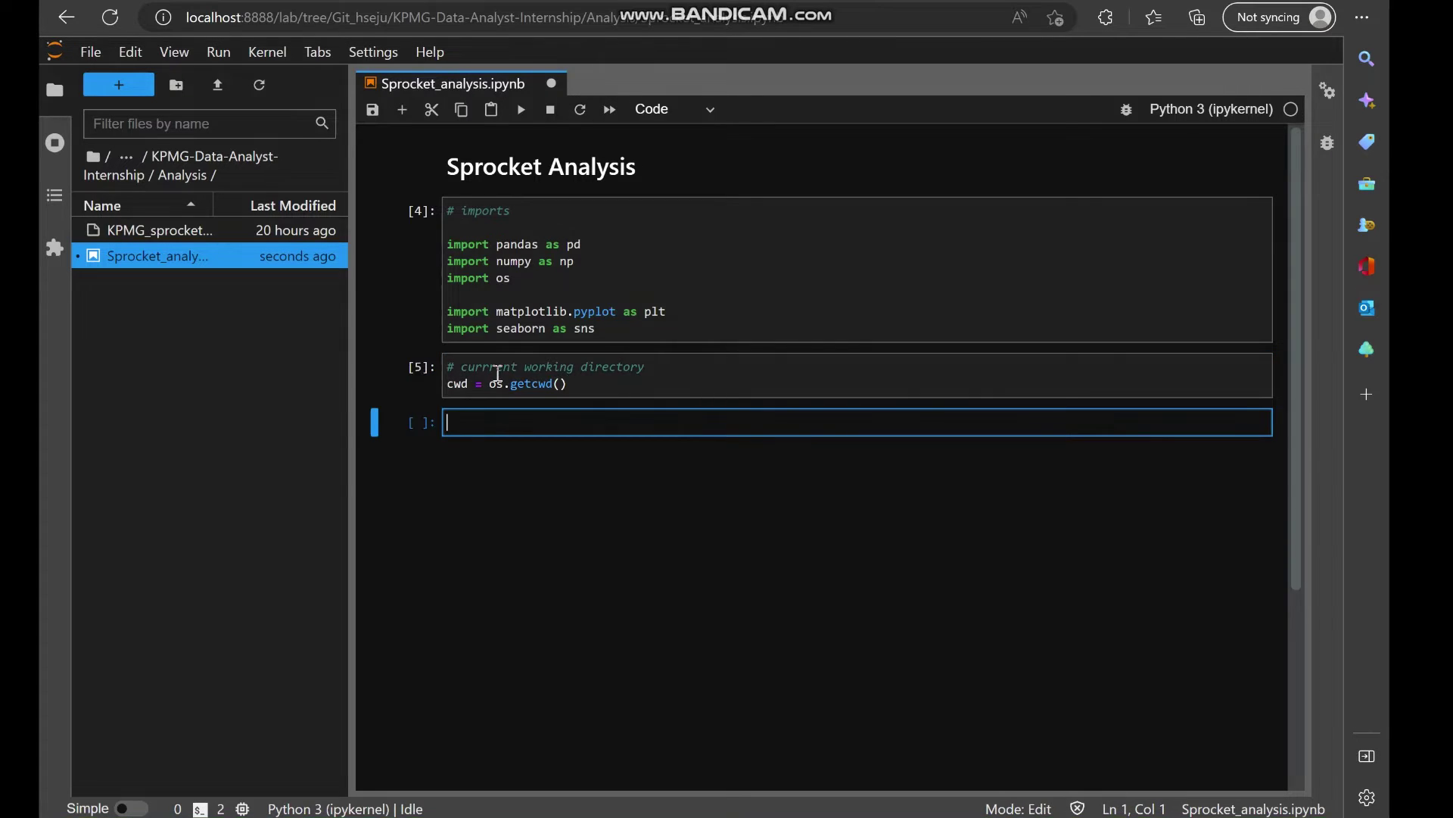
Load KPMG_sprocket.xlsx into df using pd.read_excel(cwd + "/KPMG_sprocket.xlsx").
click(593, 391)
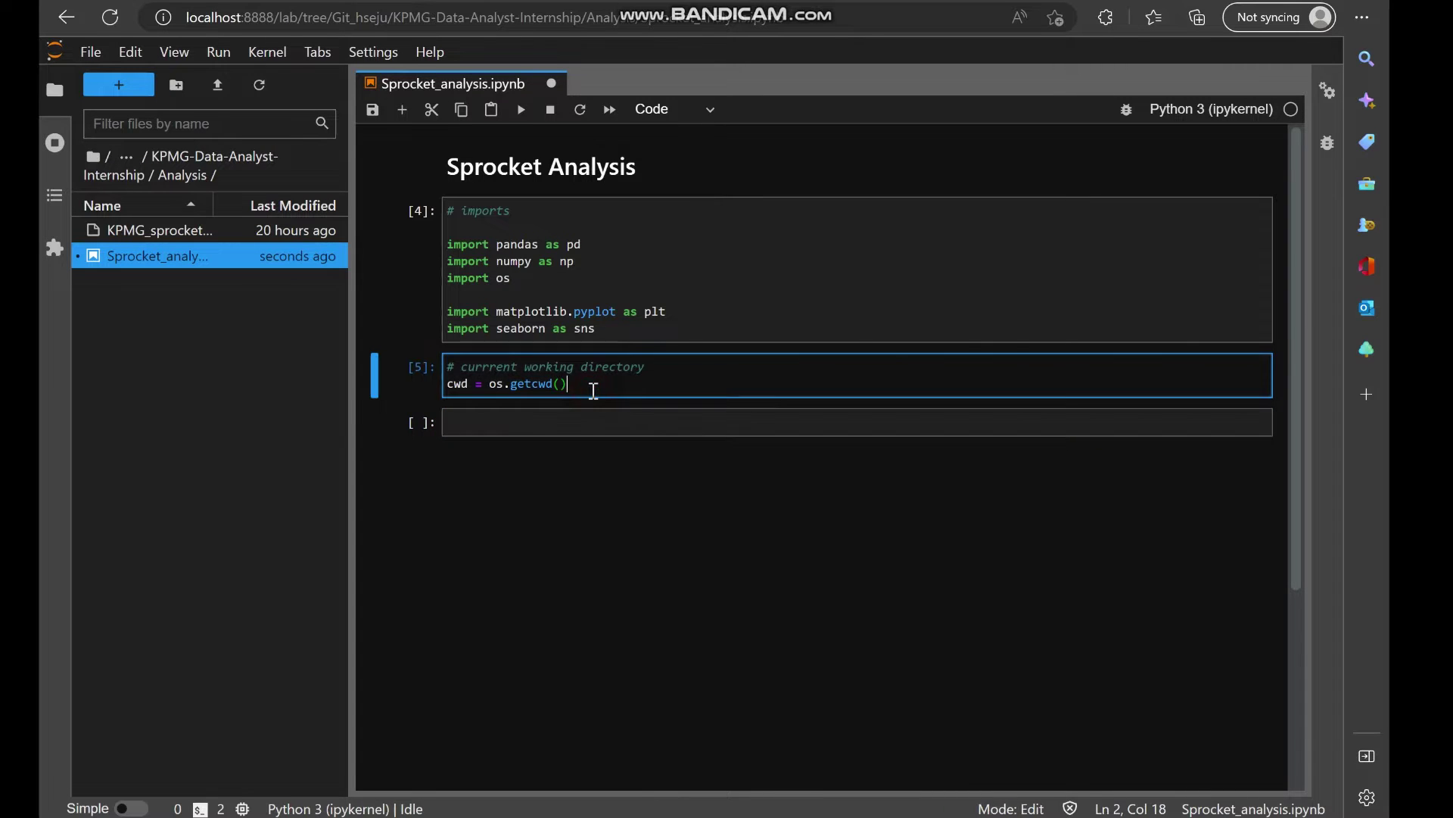
key(Return)
key(Return)
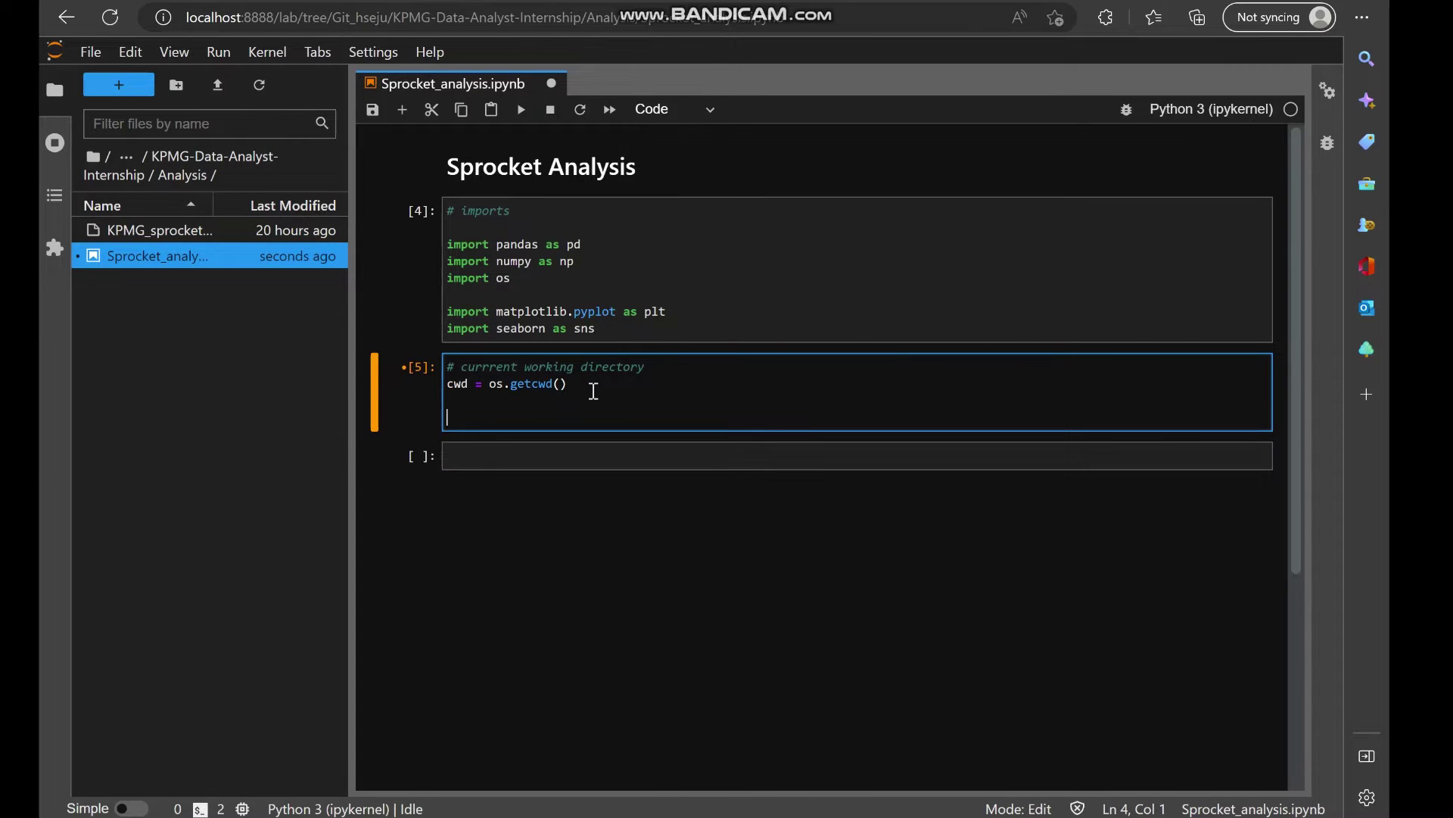
text(df= pd.read)
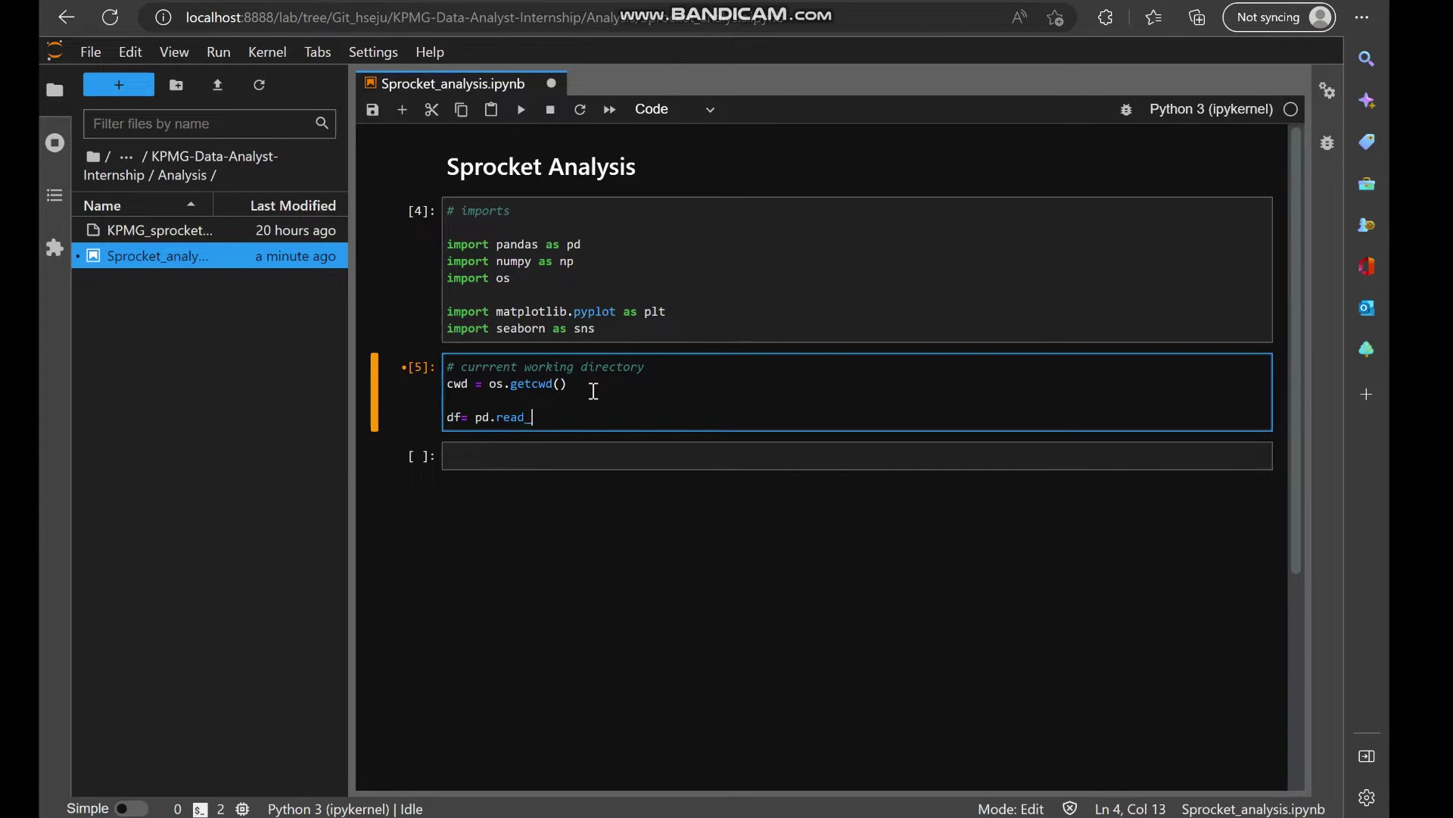
text(_excel(cwd+)
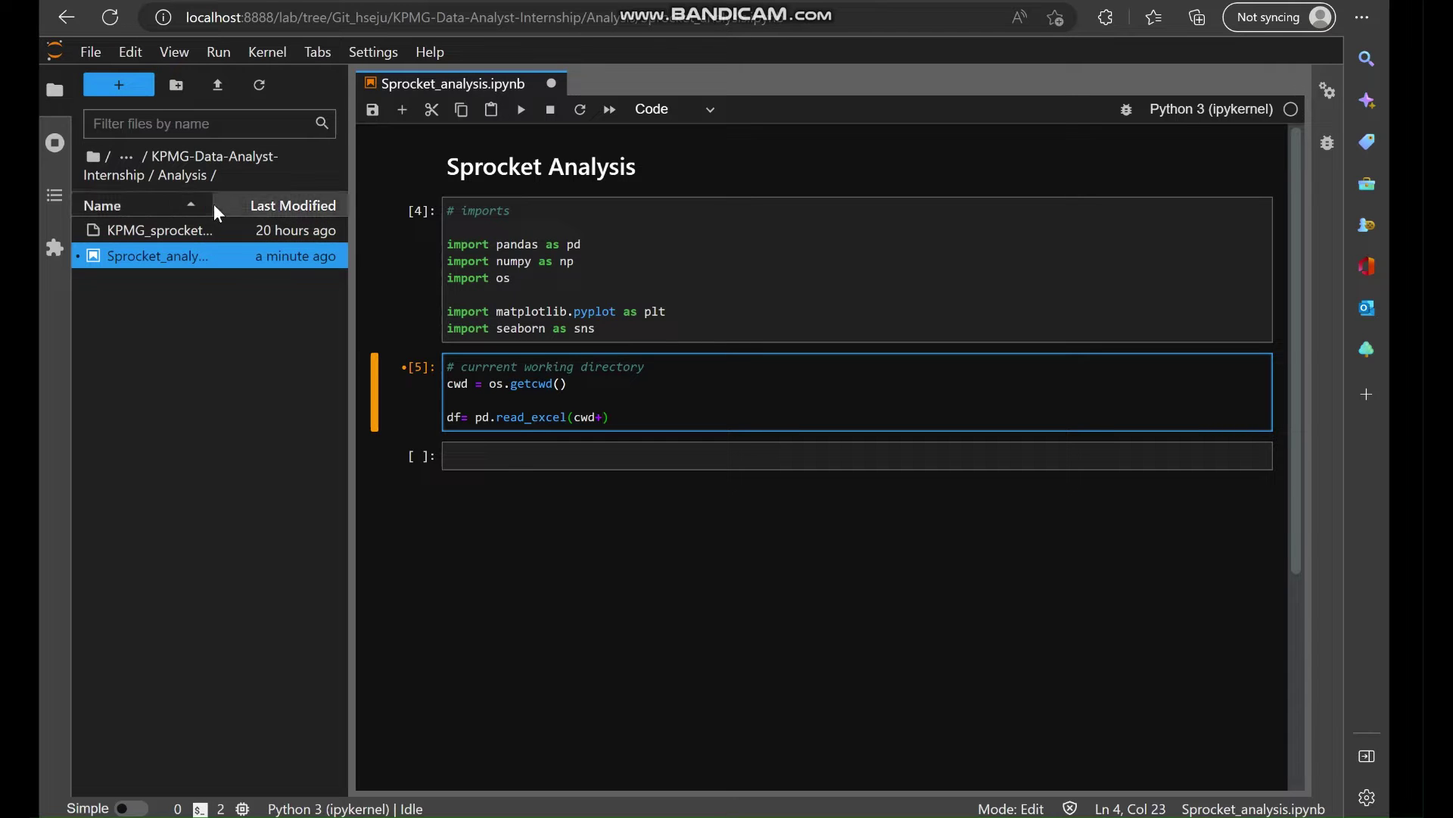
drag(351, 204, 441, 206)
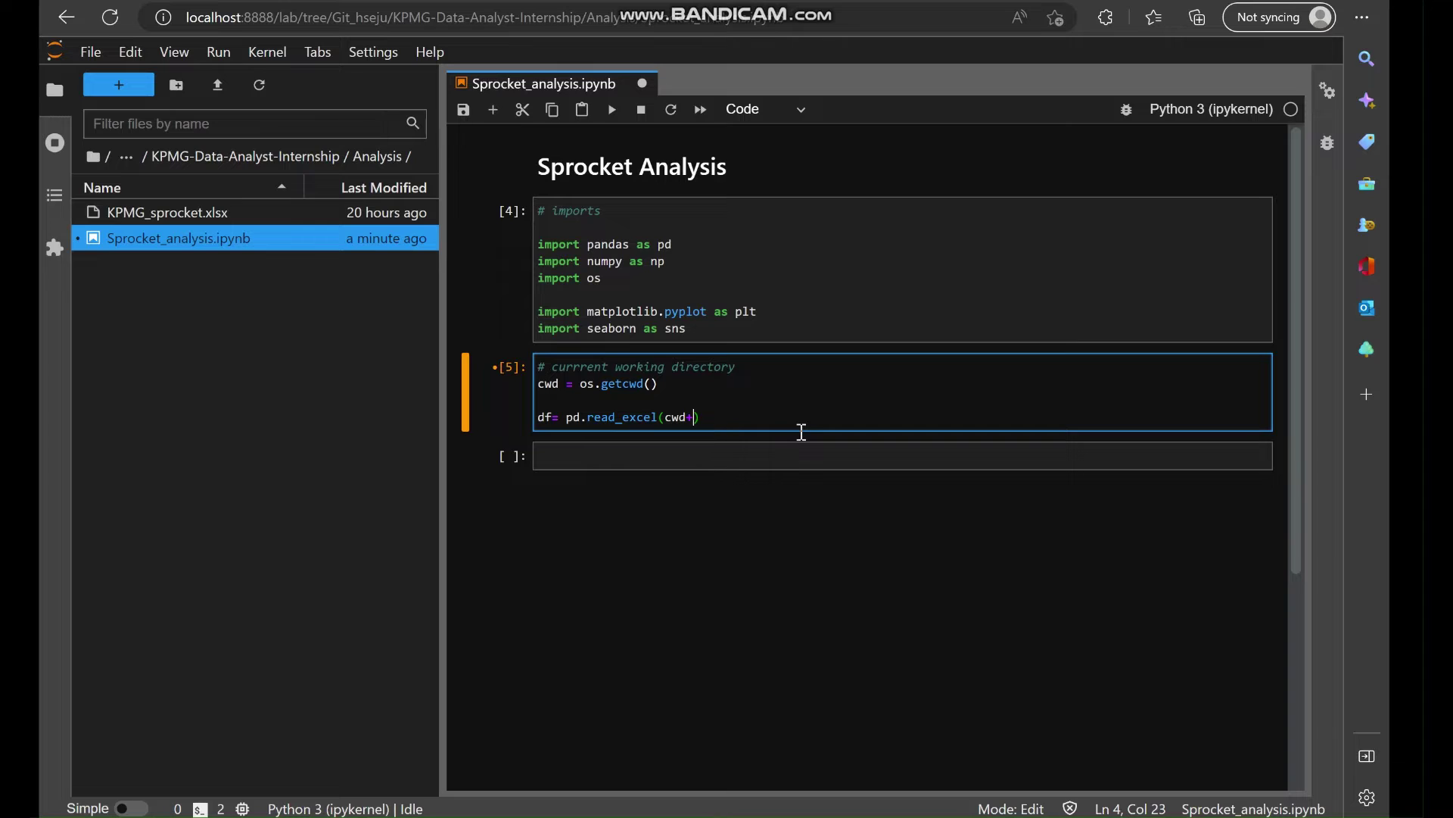
text("/KPMG_sprocket.xlsx)
key(shift+Return)
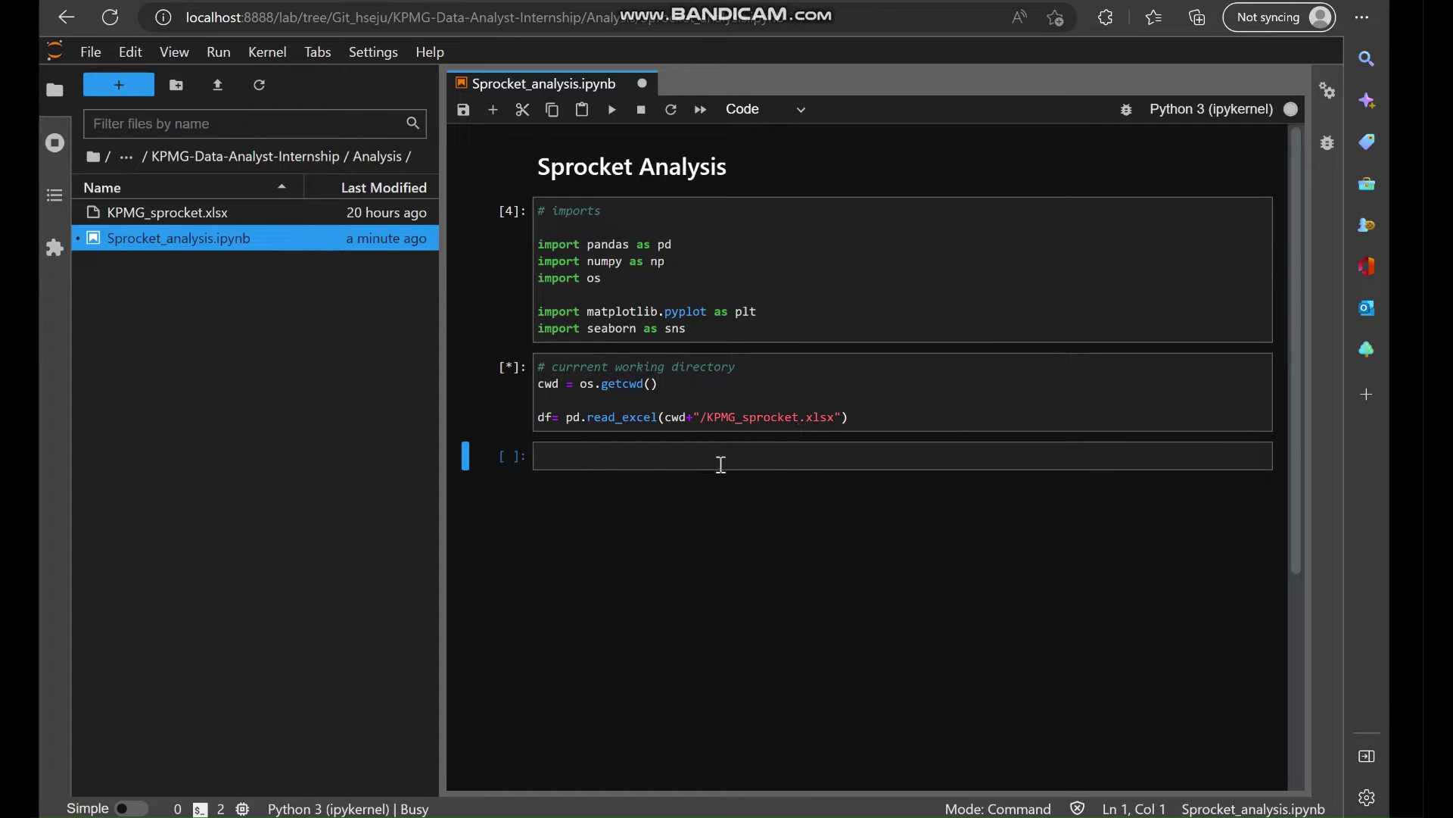
Preview the first rows of df with df.head().
click(716, 462)
text(df.head)
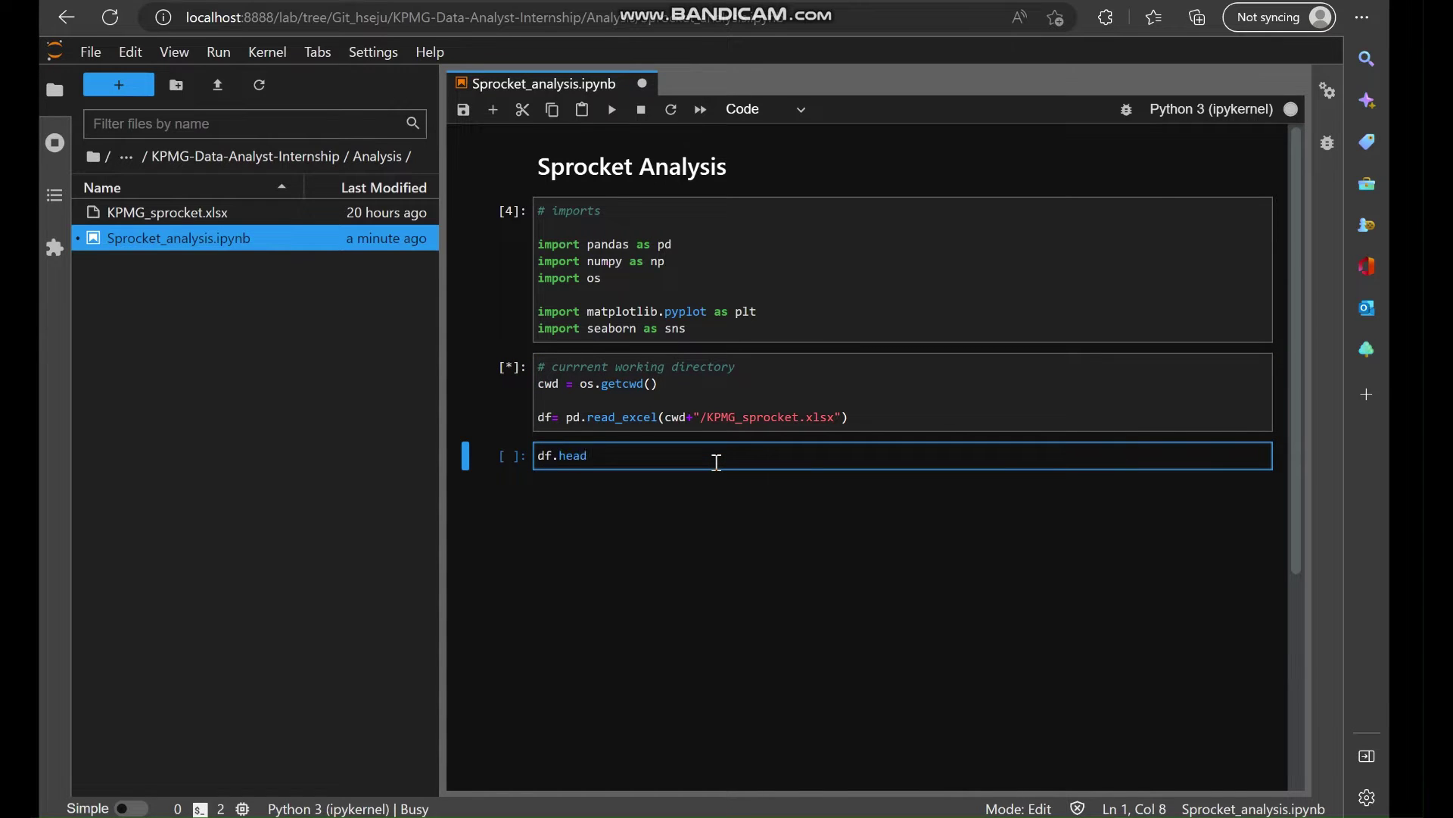
text(())
key(shift+Return)
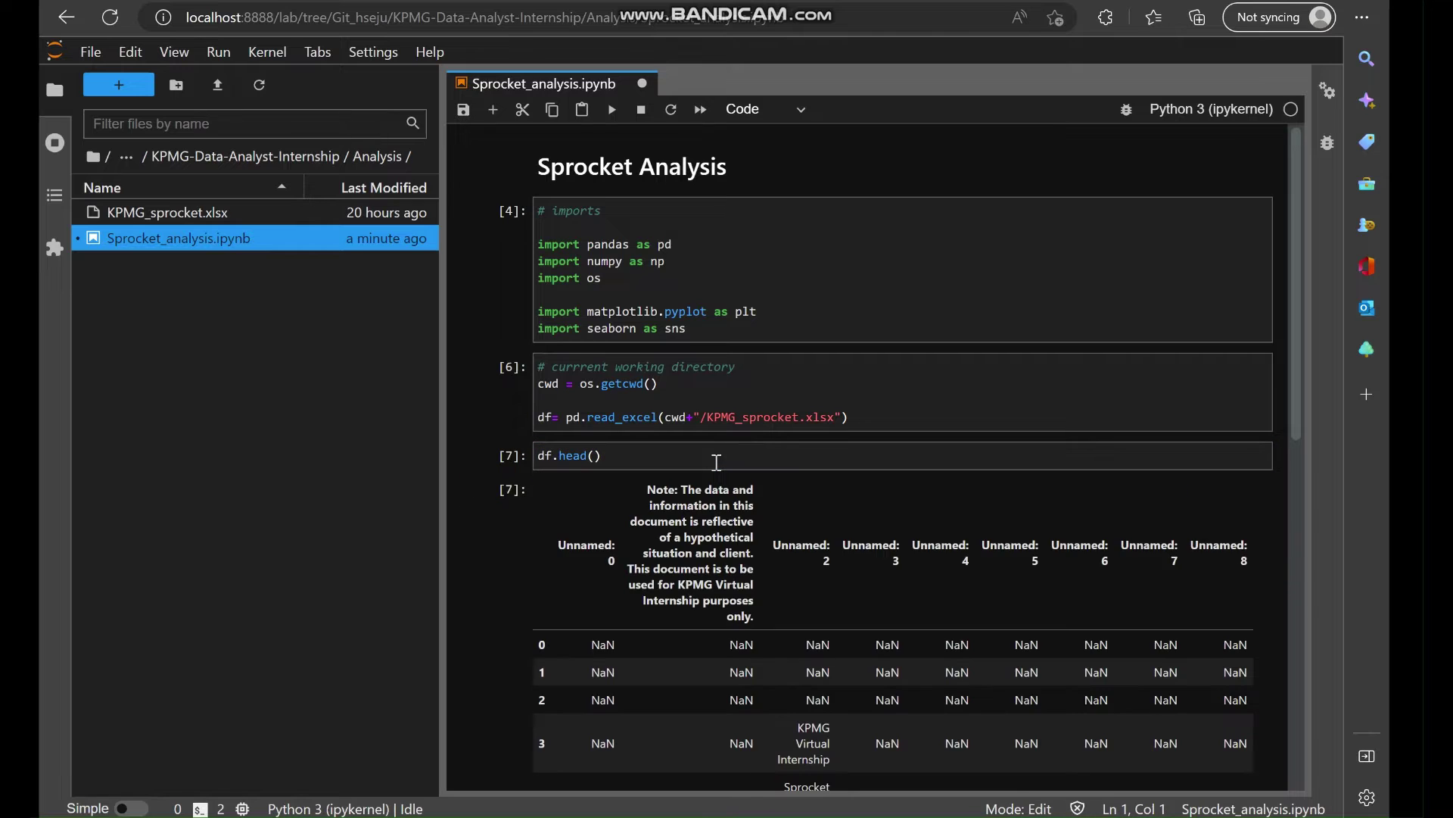
Open KPMG_sprocket.xlsx from the Analysis folder window, then minimize File Explorer.
scroll(854, 553, down, 3)
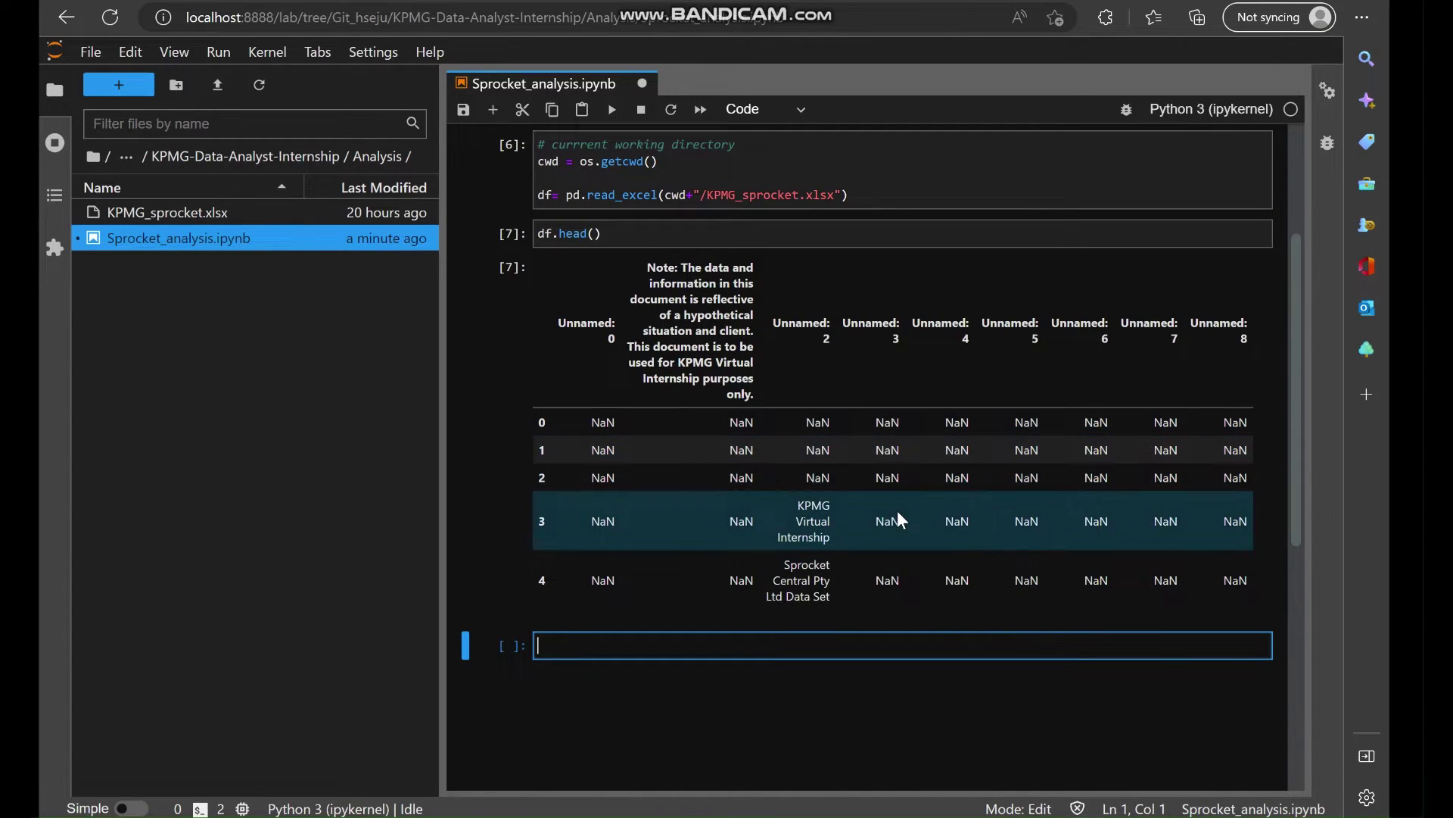
scroll(900, 518, up, 1)
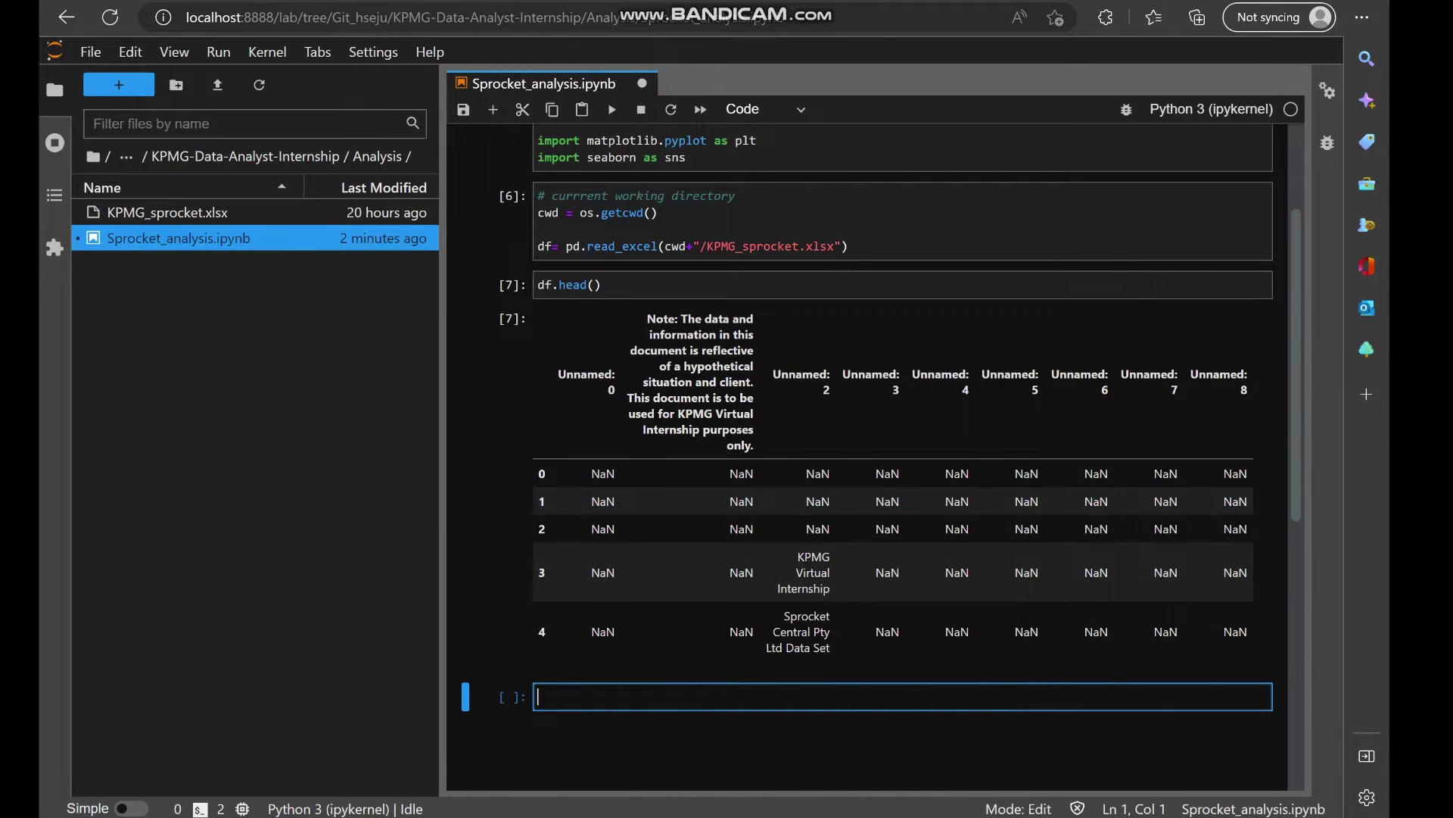
click(508, 816)
double_click(500, 265)
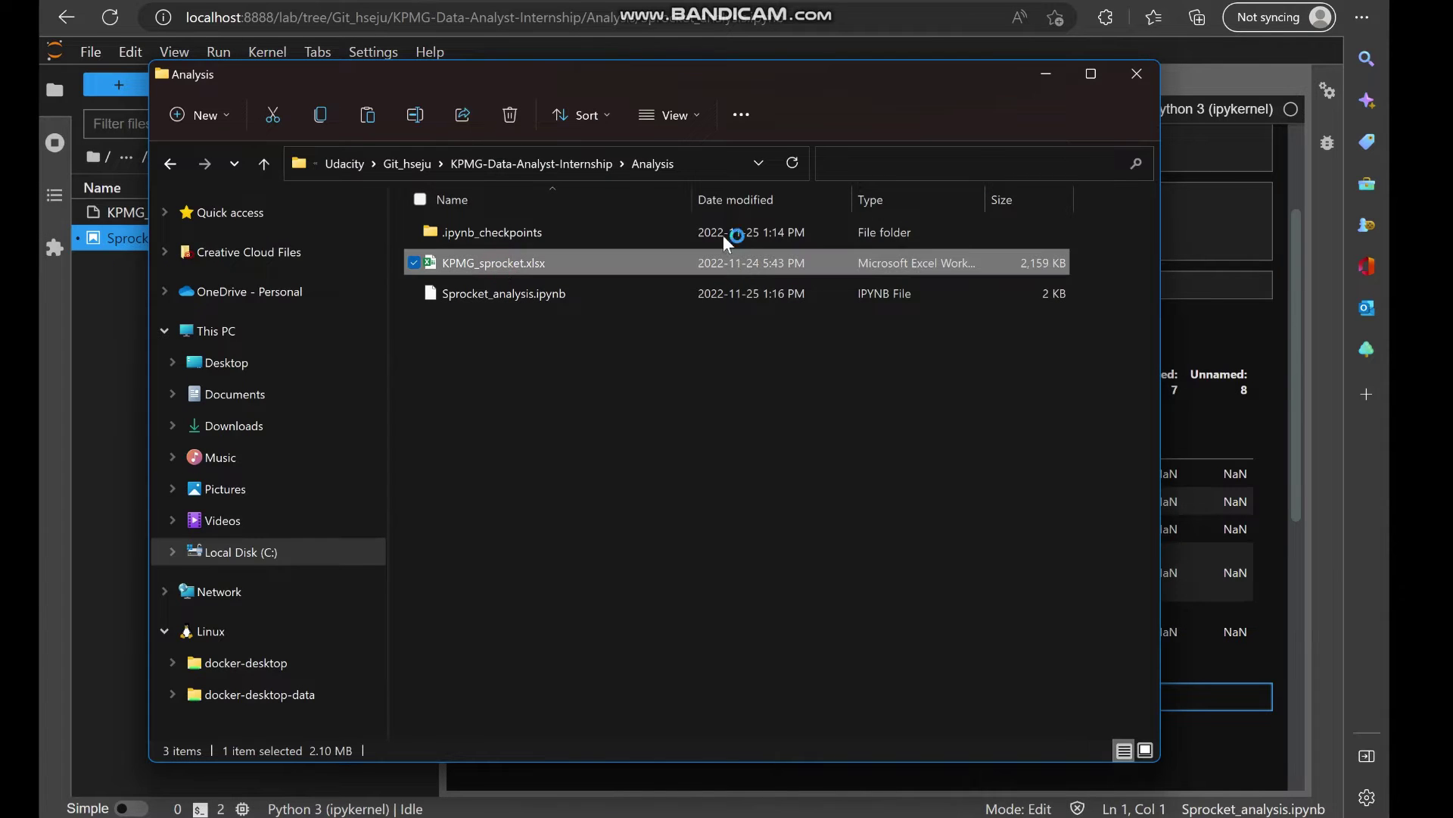
click(1046, 73)
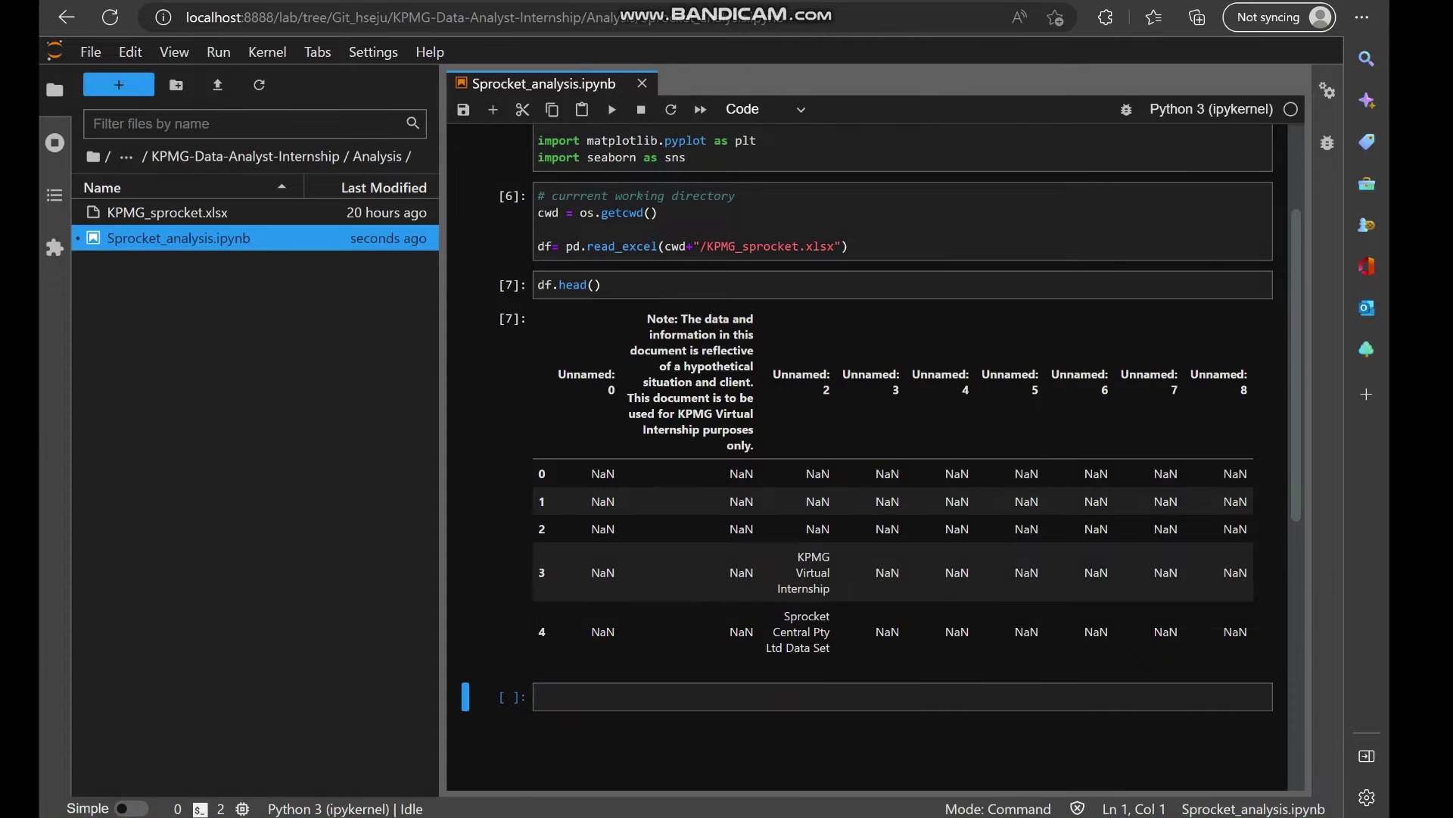
Look through the NewCustomerList, CustomerDemographic and CustomerAddress sheets, ending on Transactions.
scroll(1025, 595, down, 5)
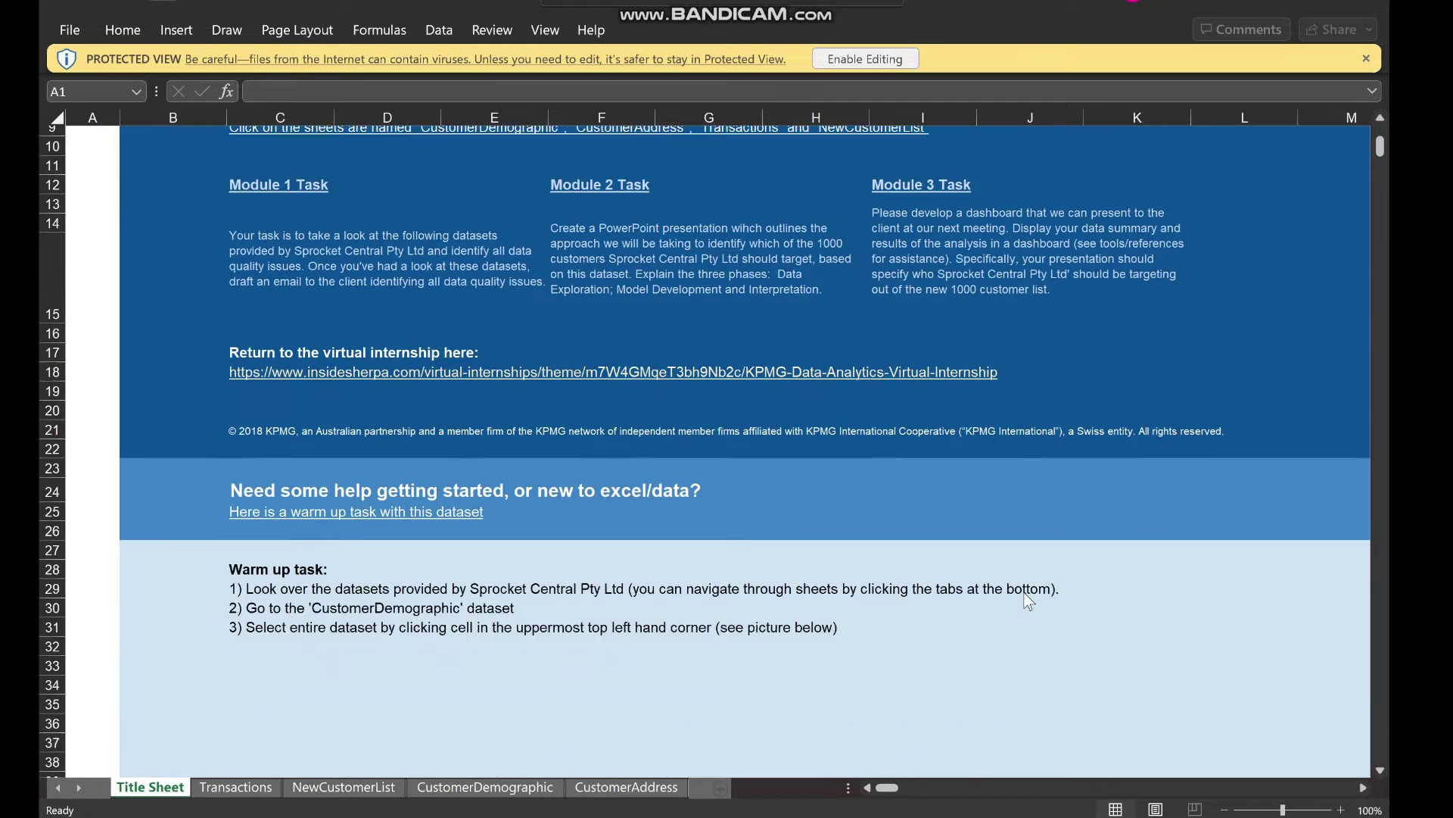
scroll(1027, 600, down, 3)
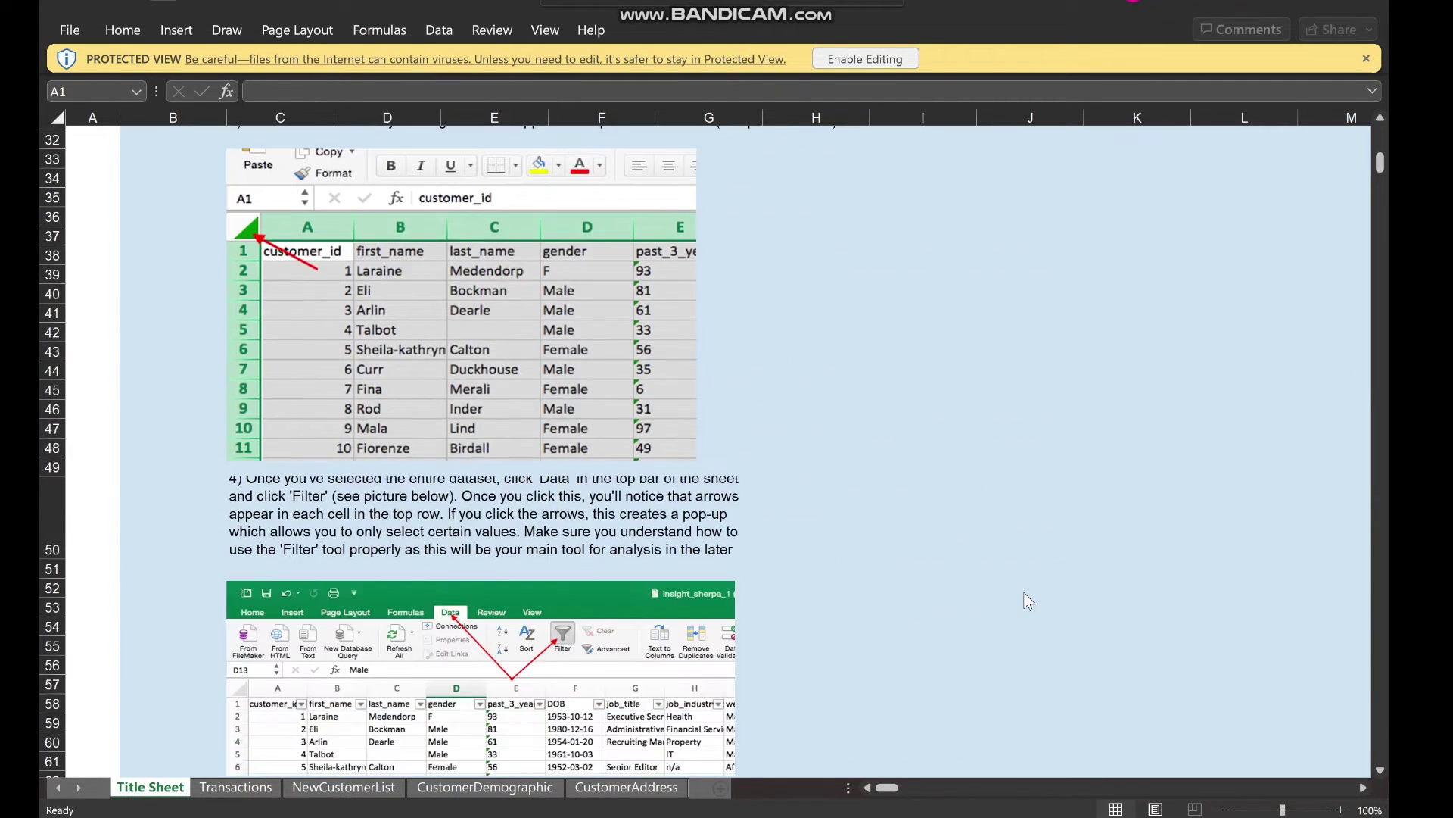
scroll(852, 432, up, 8)
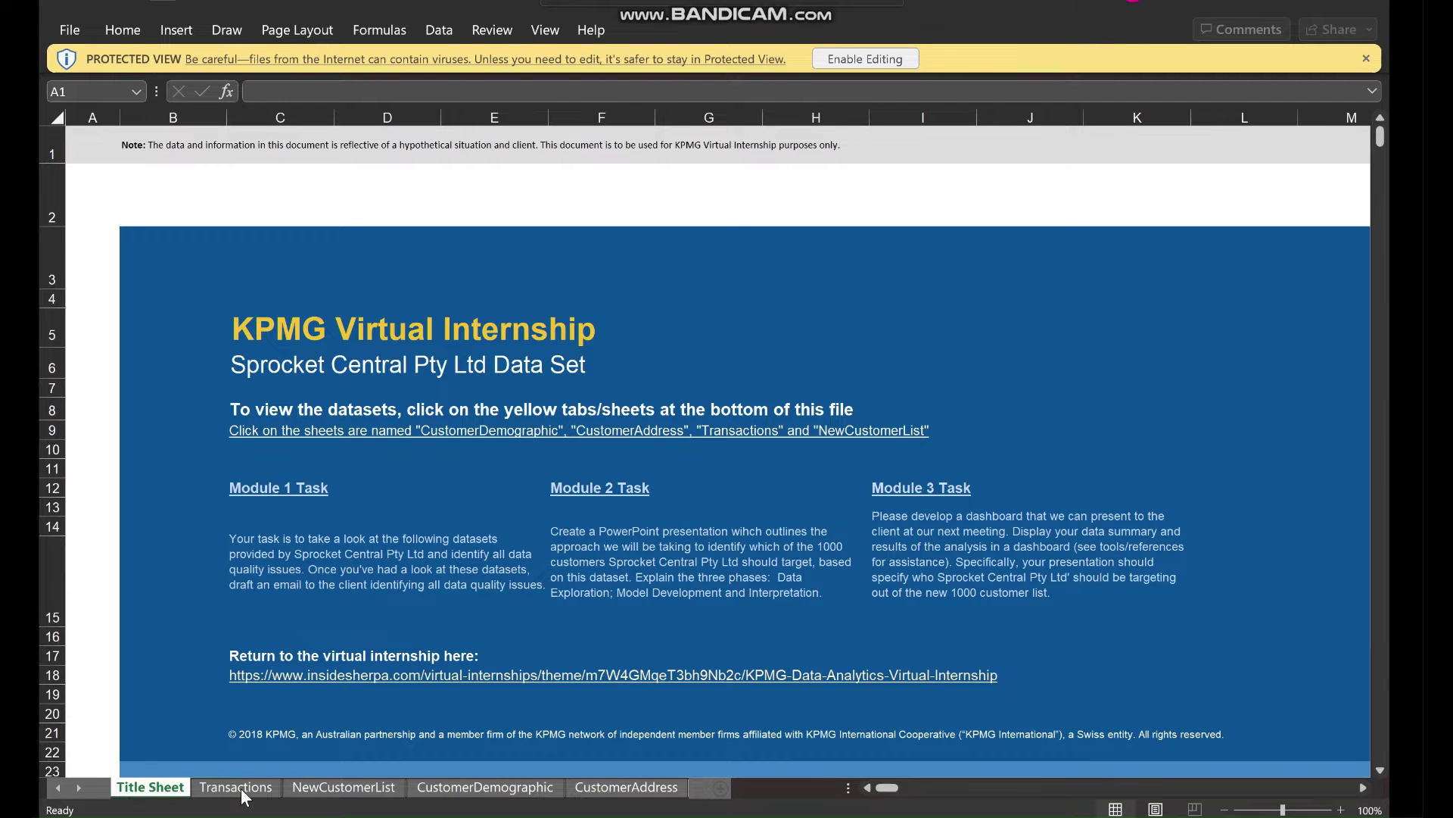
click(241, 789)
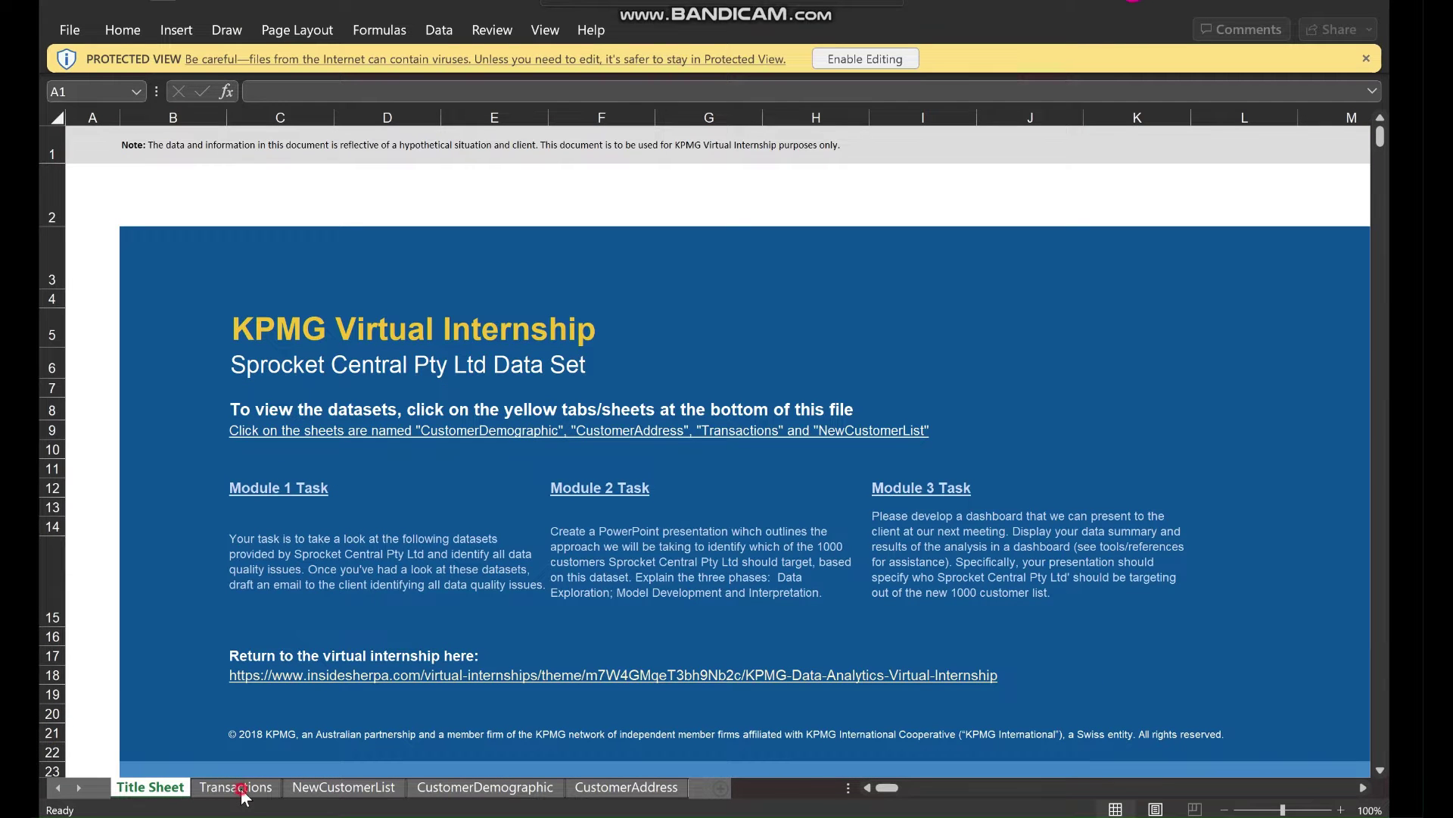
click(314, 792)
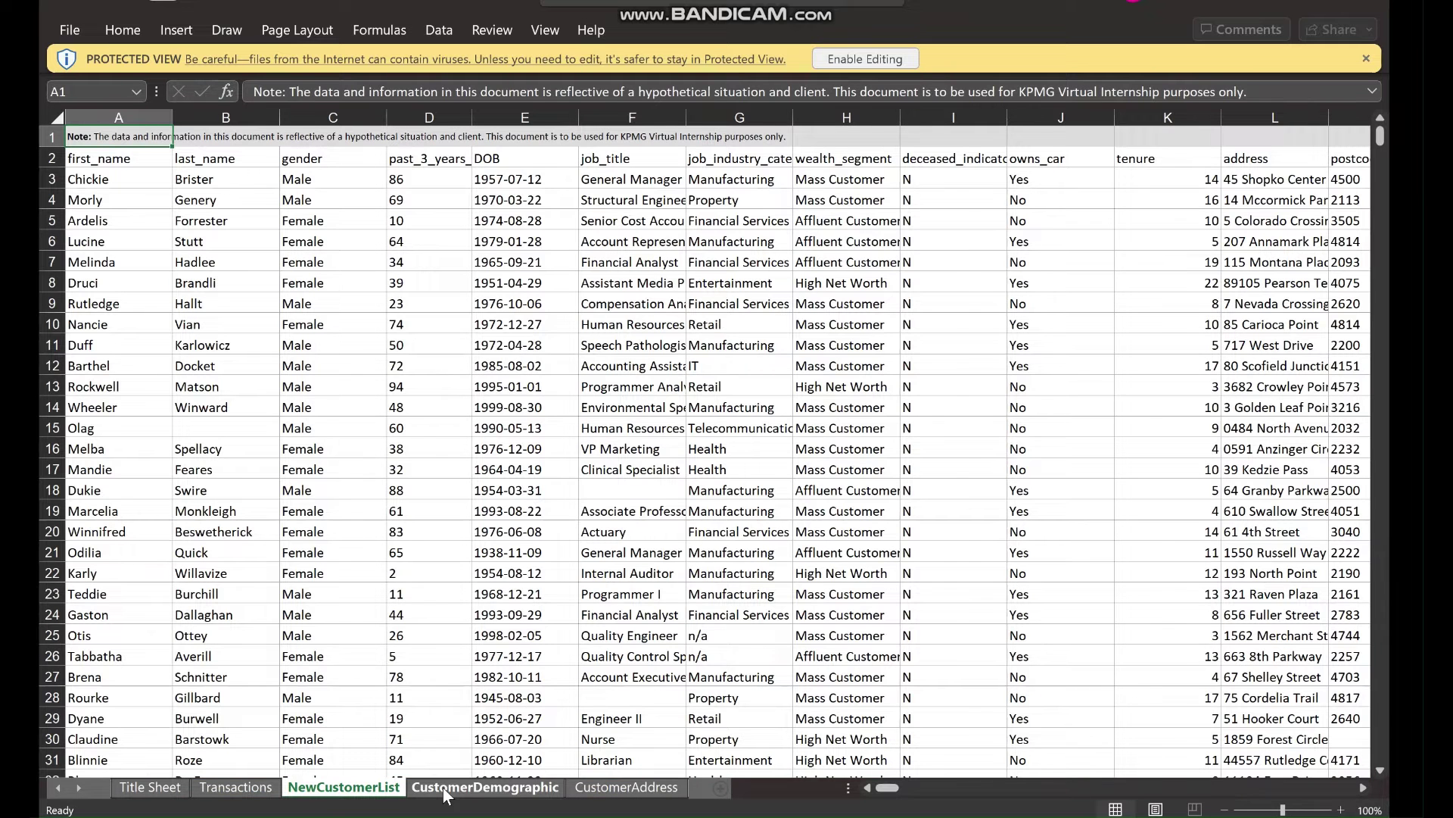
click(445, 791)
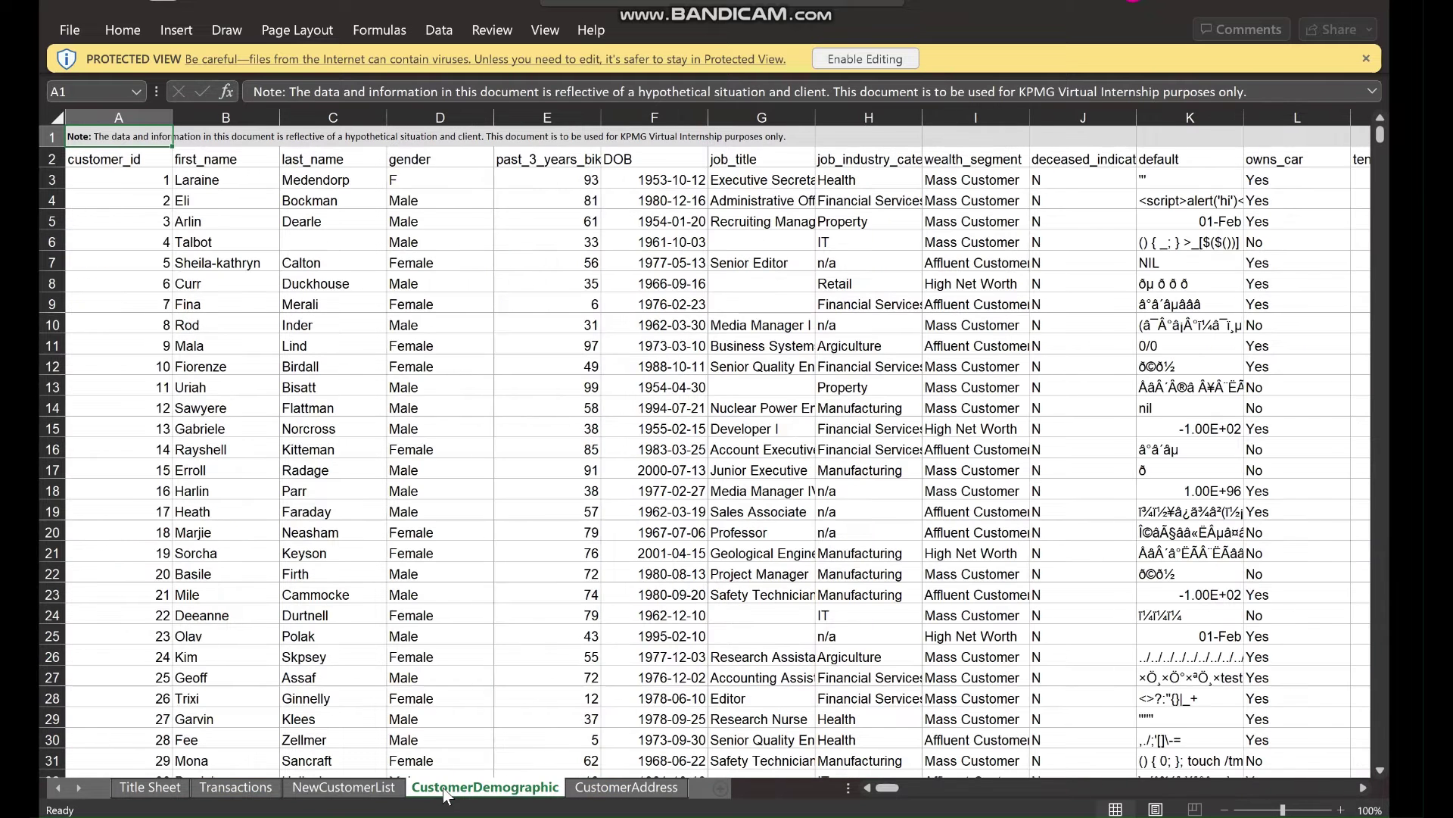
click(628, 789)
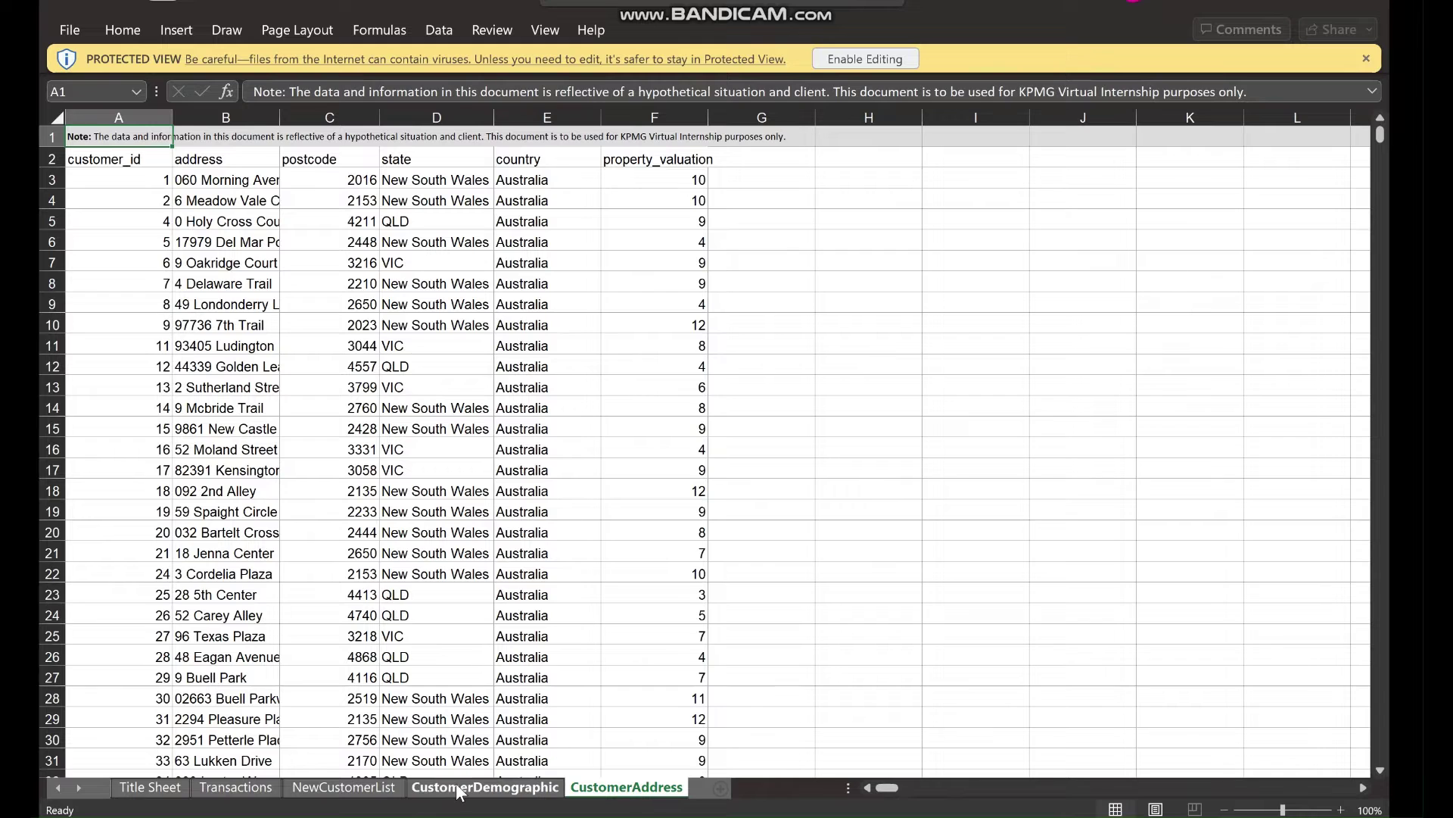
click(455, 788)
click(318, 791)
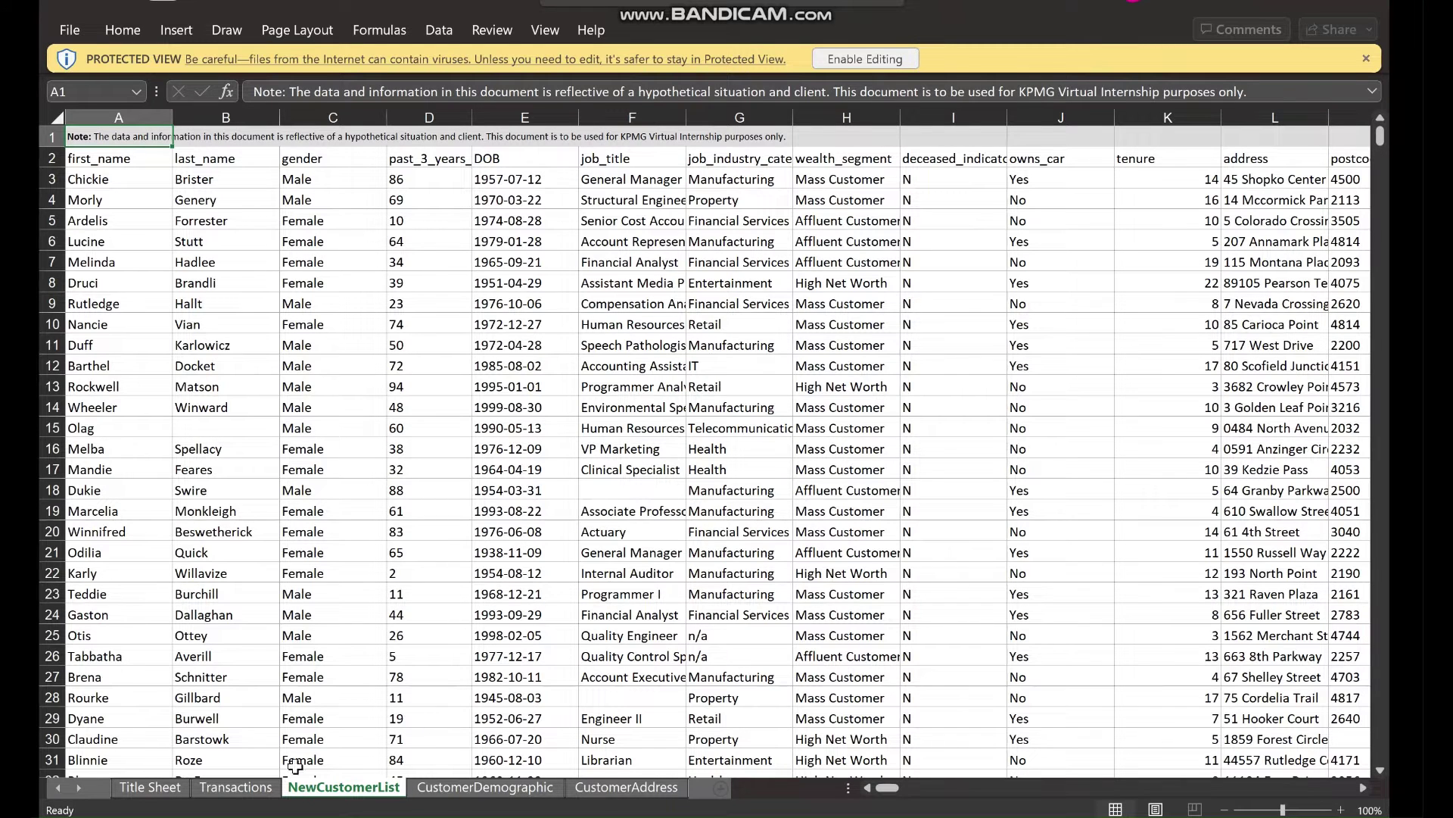
click(248, 791)
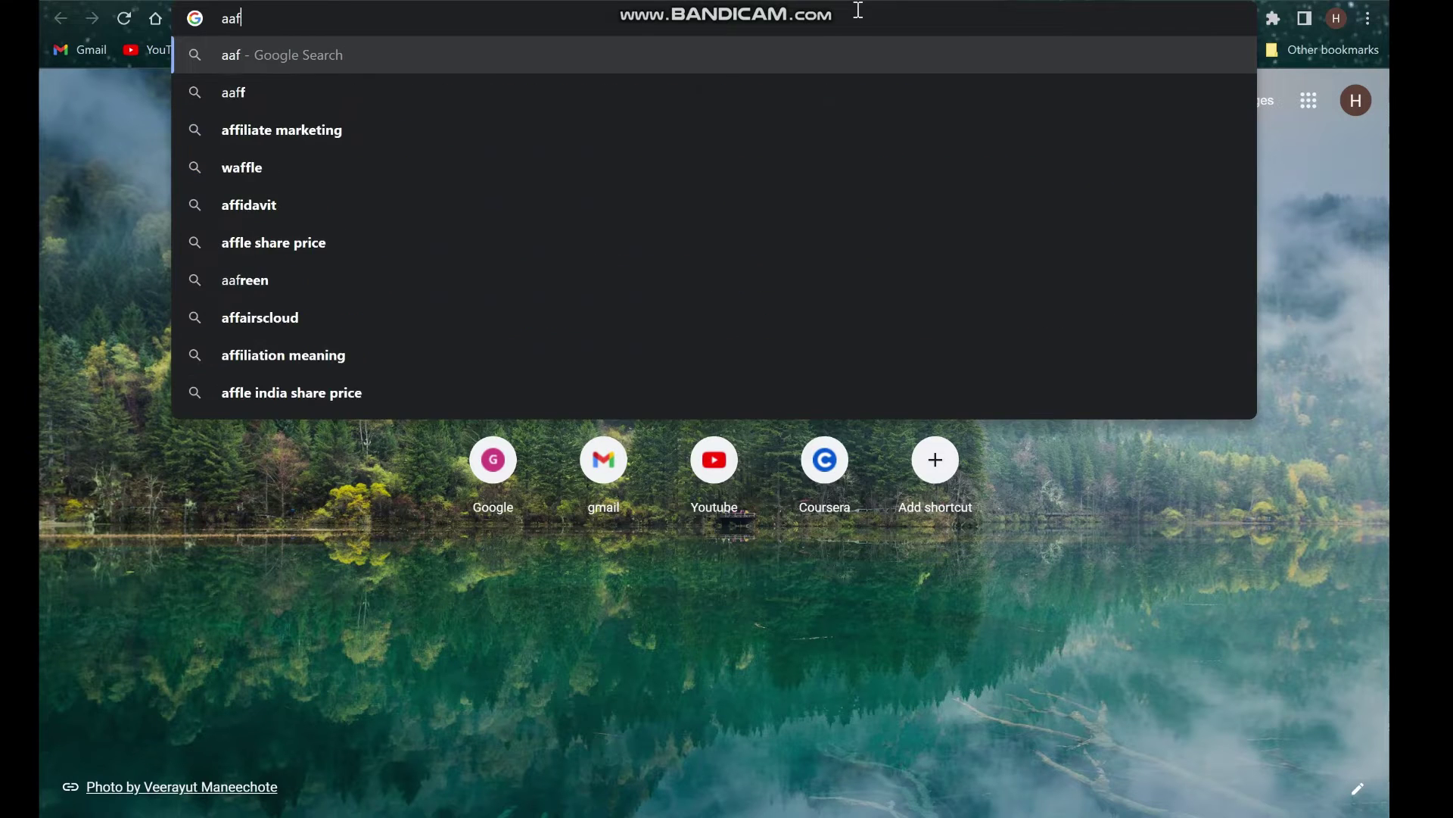
Search Google for 'pandas dataframe read excel with multiple sheets'.
key(BackSpace)
key(BackSpace)
key(BackSpace)
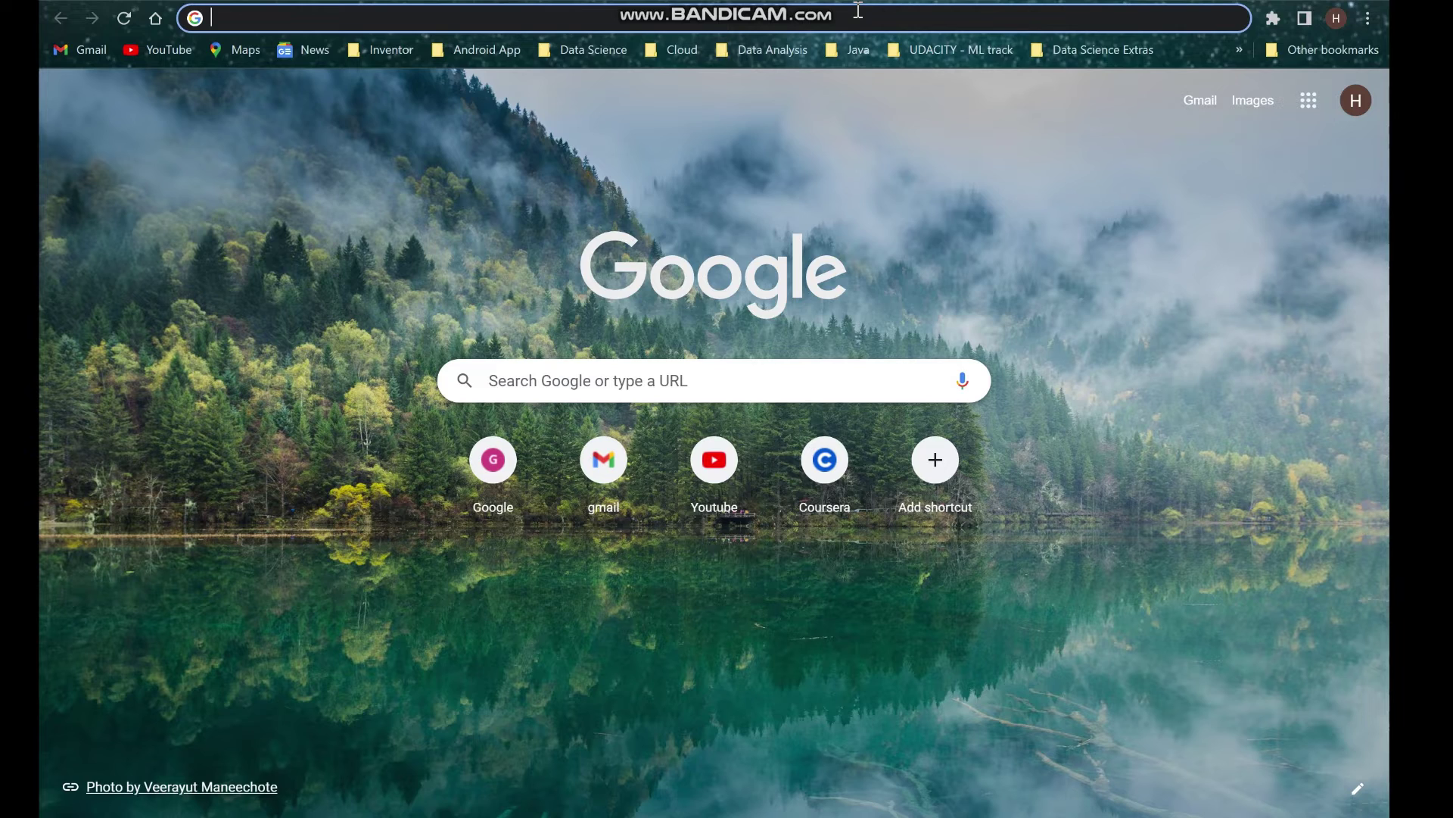
text(pandas dataframe)
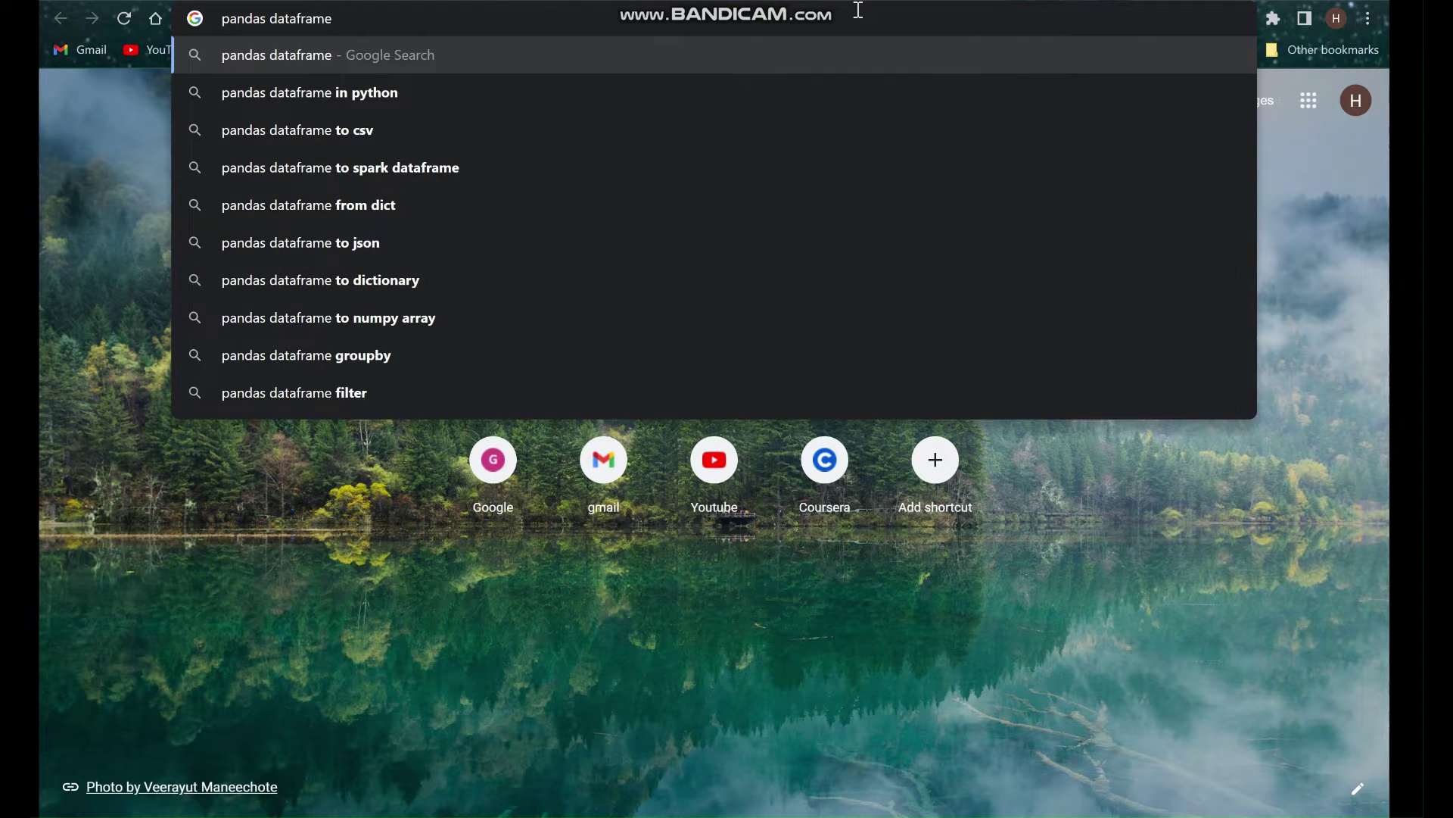
text( read excel w)
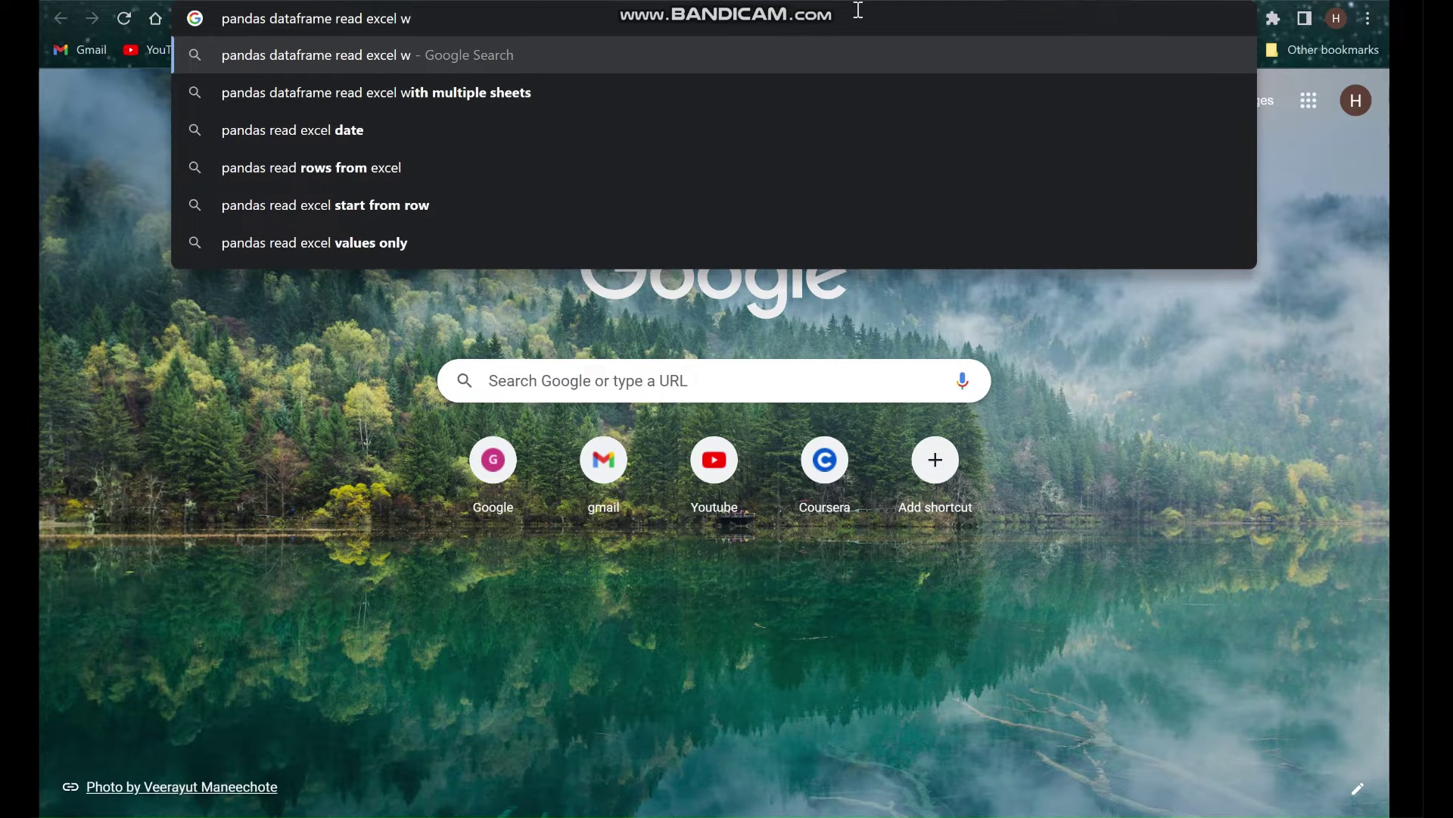
key(Down)
key(Return)
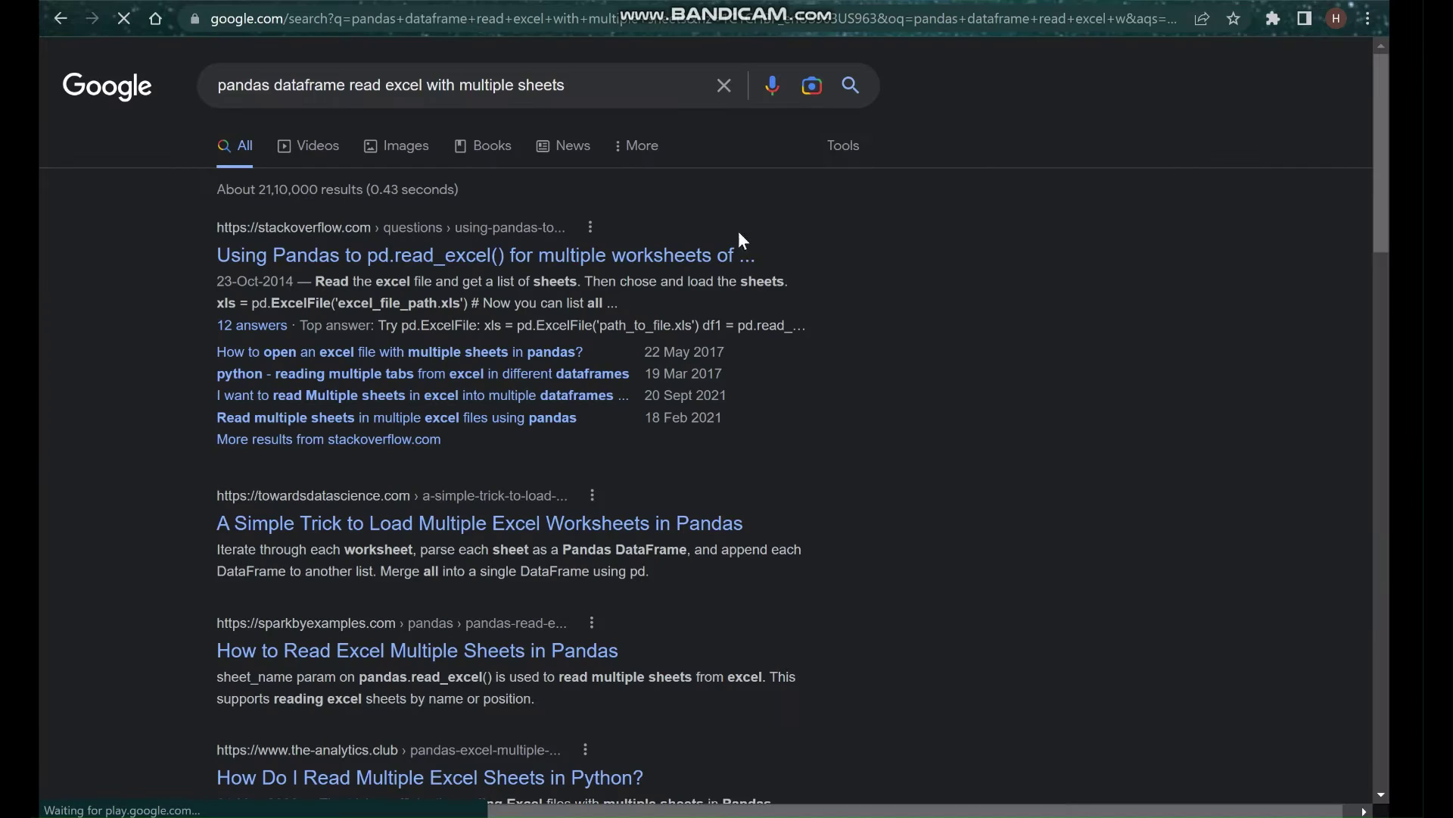
Open the Stack Overflow result and highlight the sheet-name argument in the top answer's code.
click(501, 258)
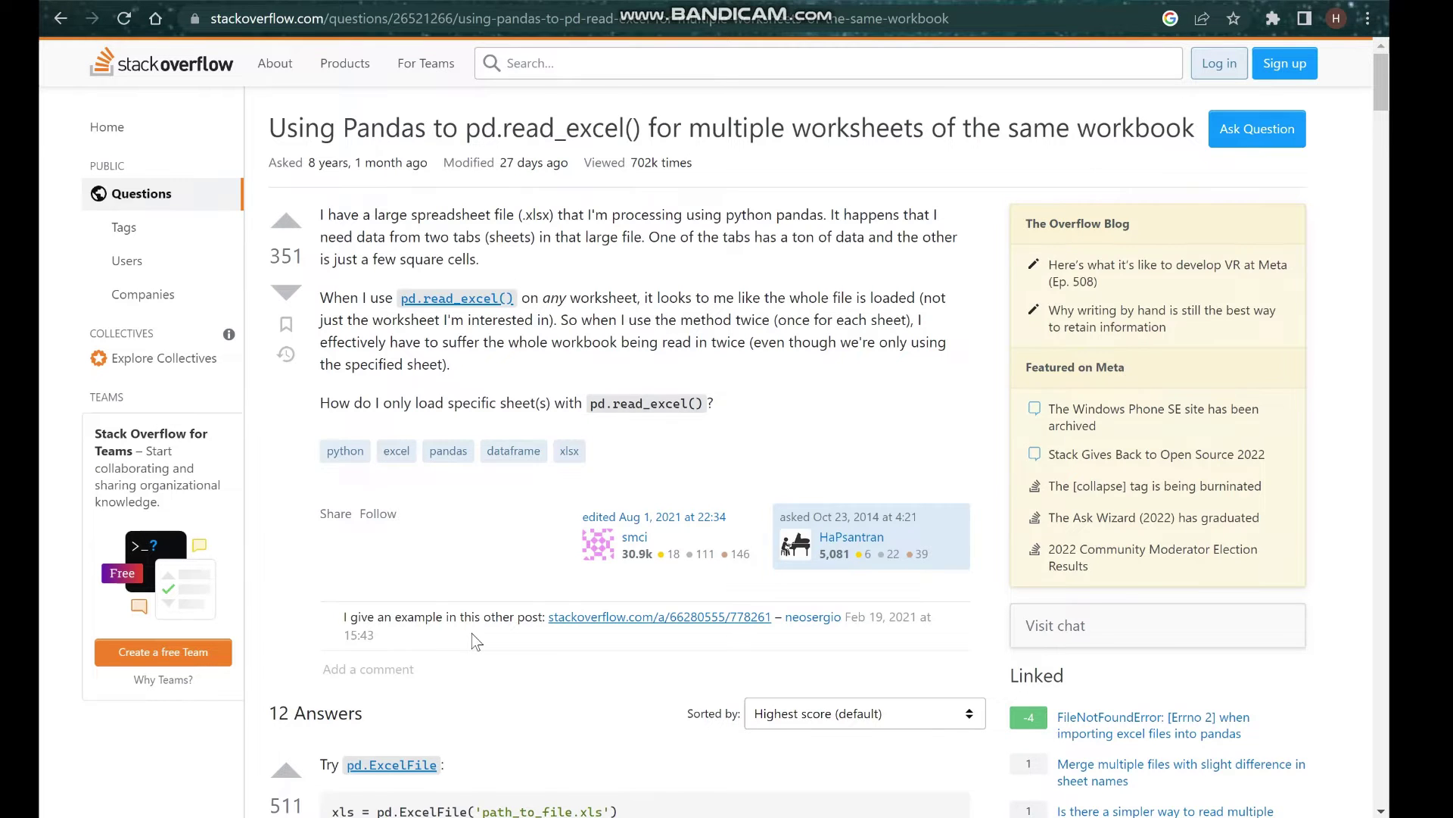
scroll(477, 641, down, 5)
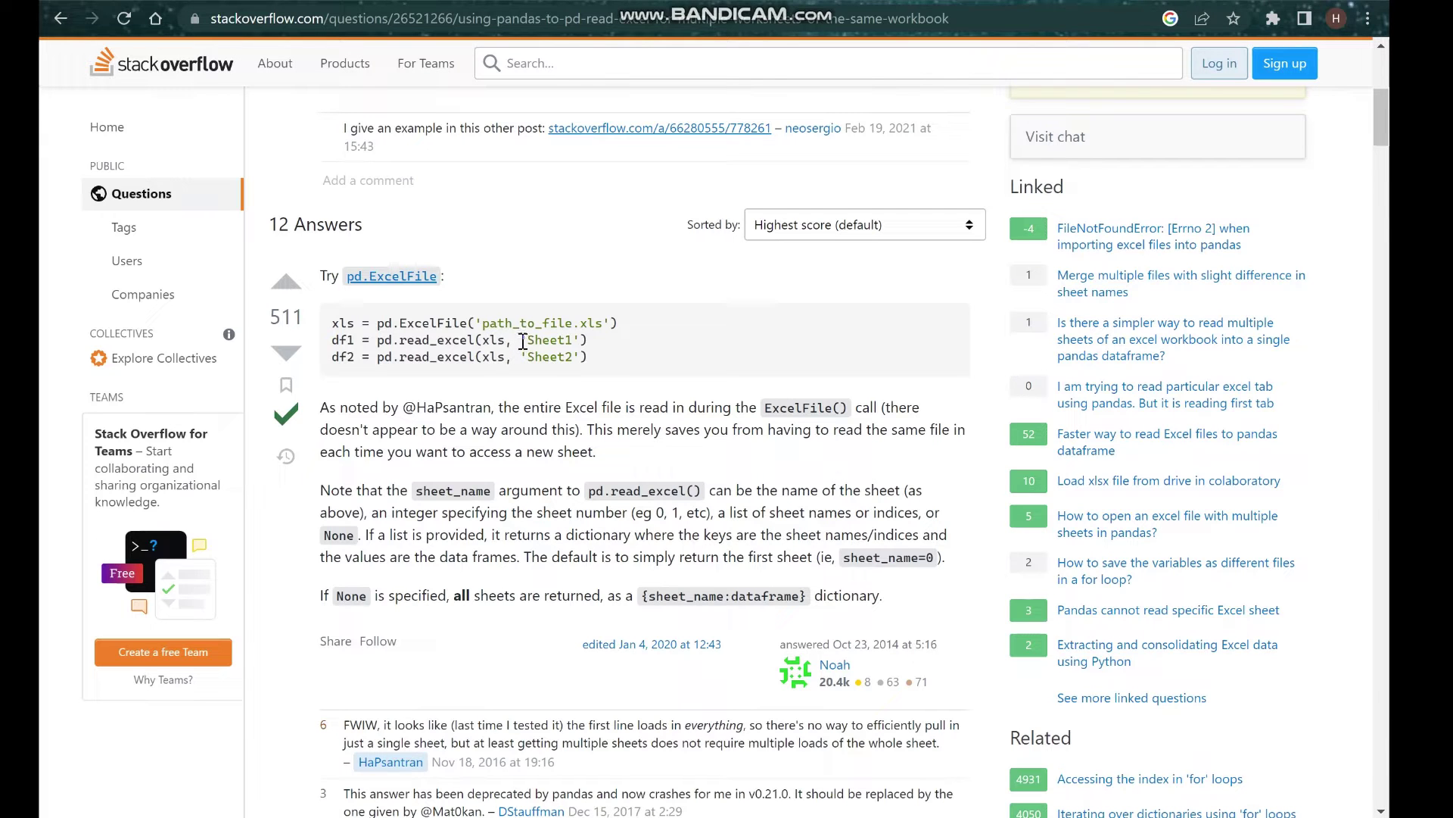
drag(523, 339, 581, 340)
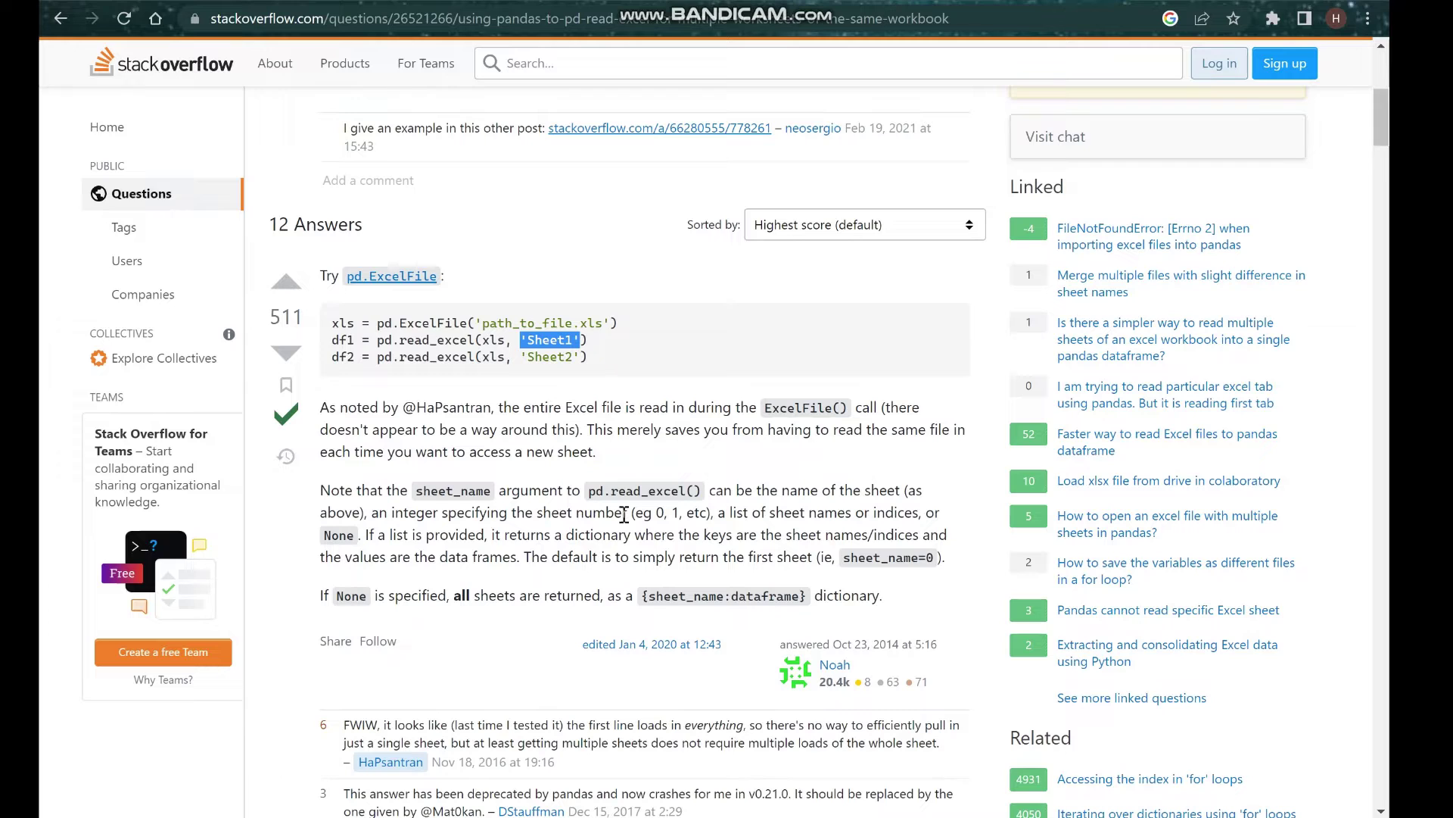
Change the read_excel line to load the 'Transactions' sheet into df_trans and run it.
click(500, 816)
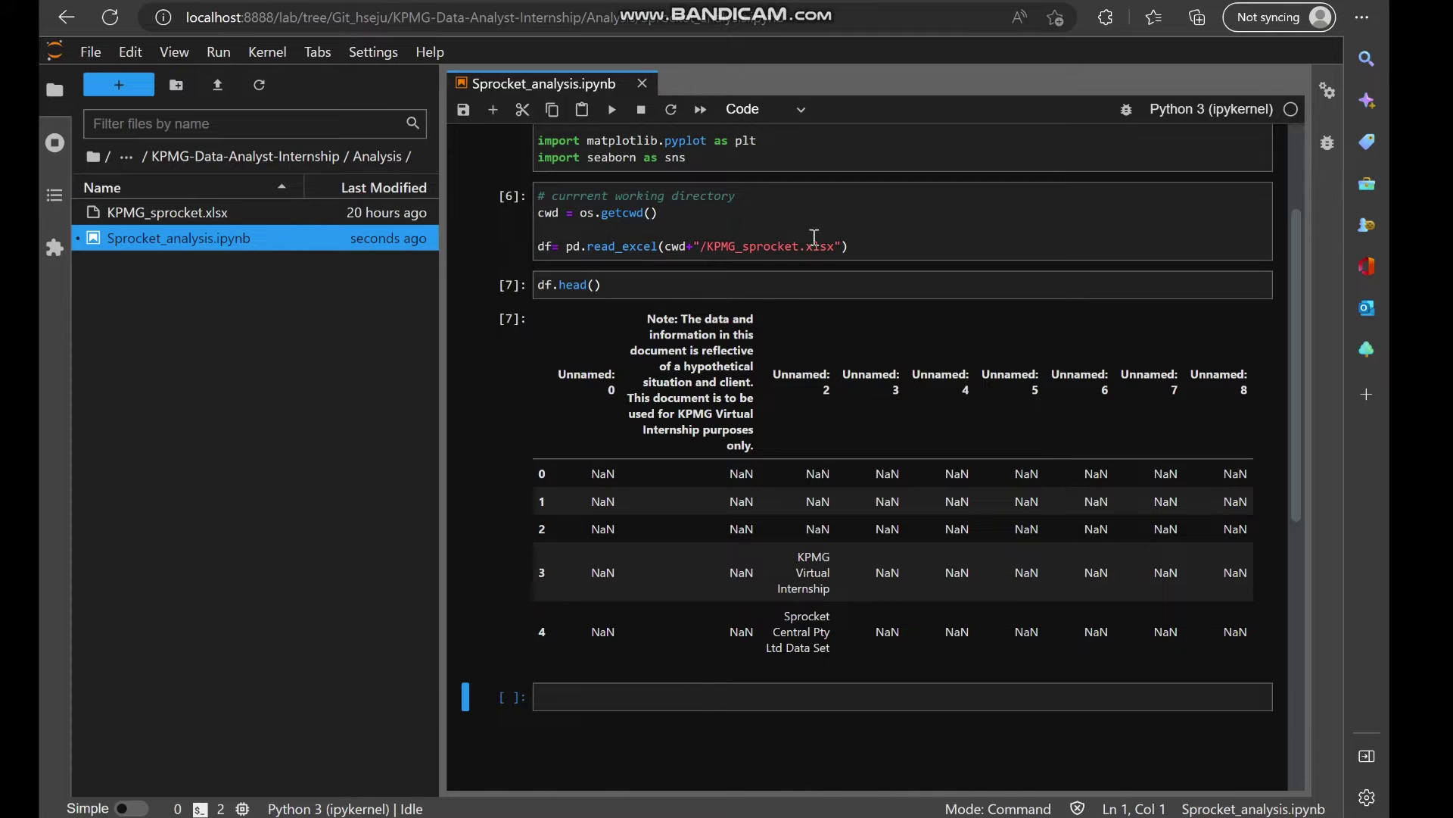
click(845, 245)
text(,')
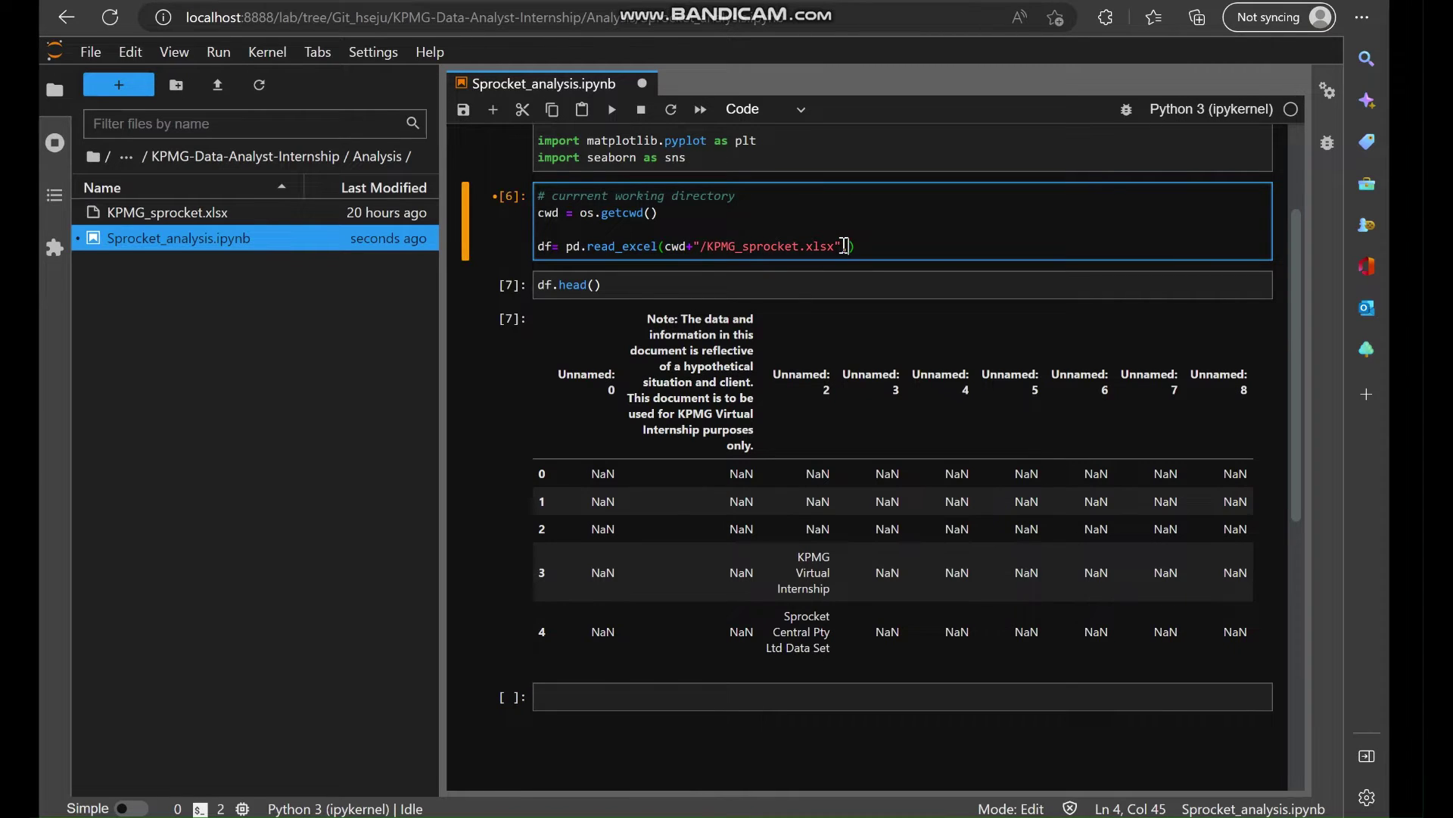
text(Trasn)
key(BackSpace)
text(nsacto)
text(ons)
key(alt+Tab)
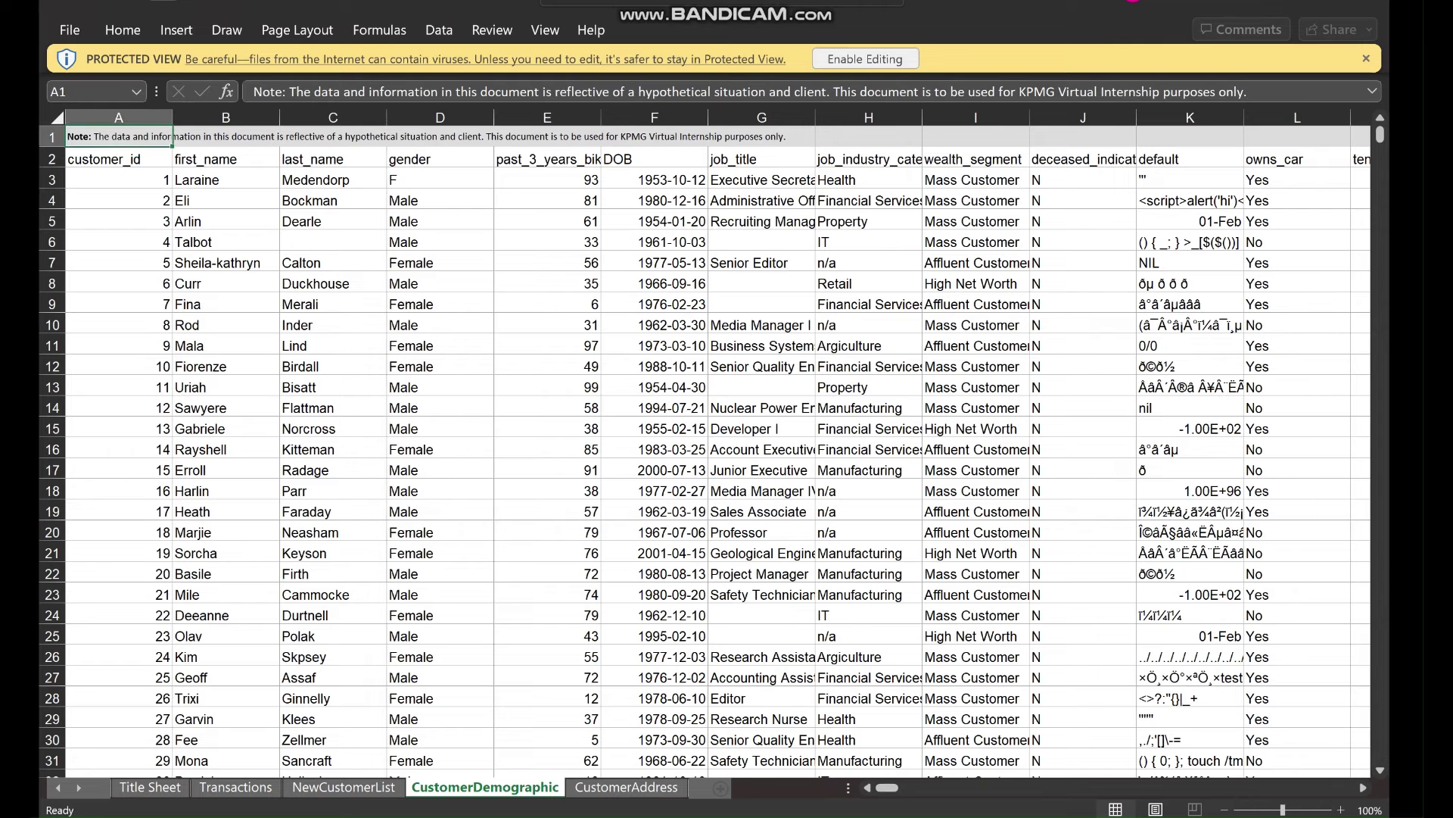
key(alt+Tab)
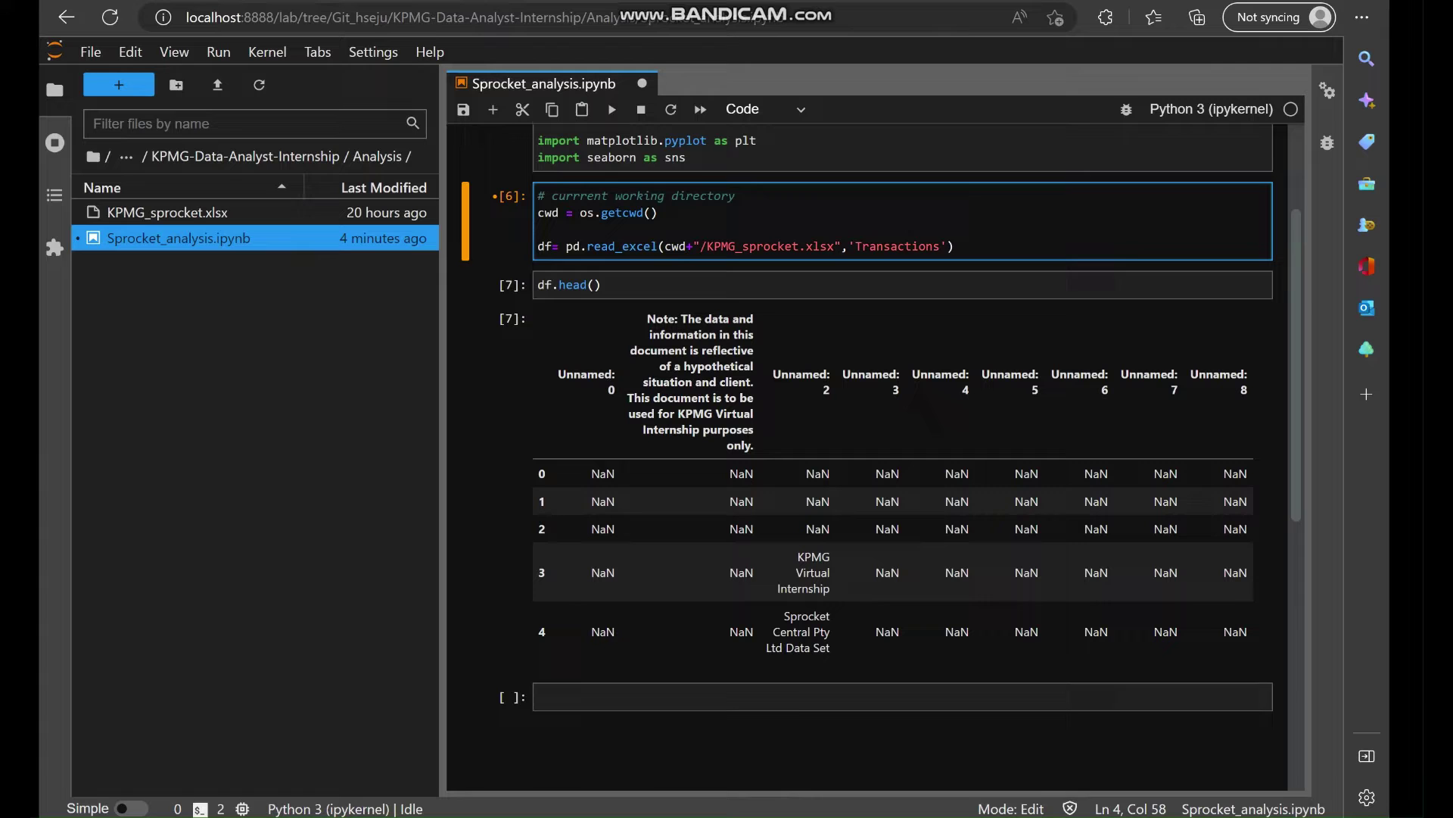
click(555, 246)
text(_trans)
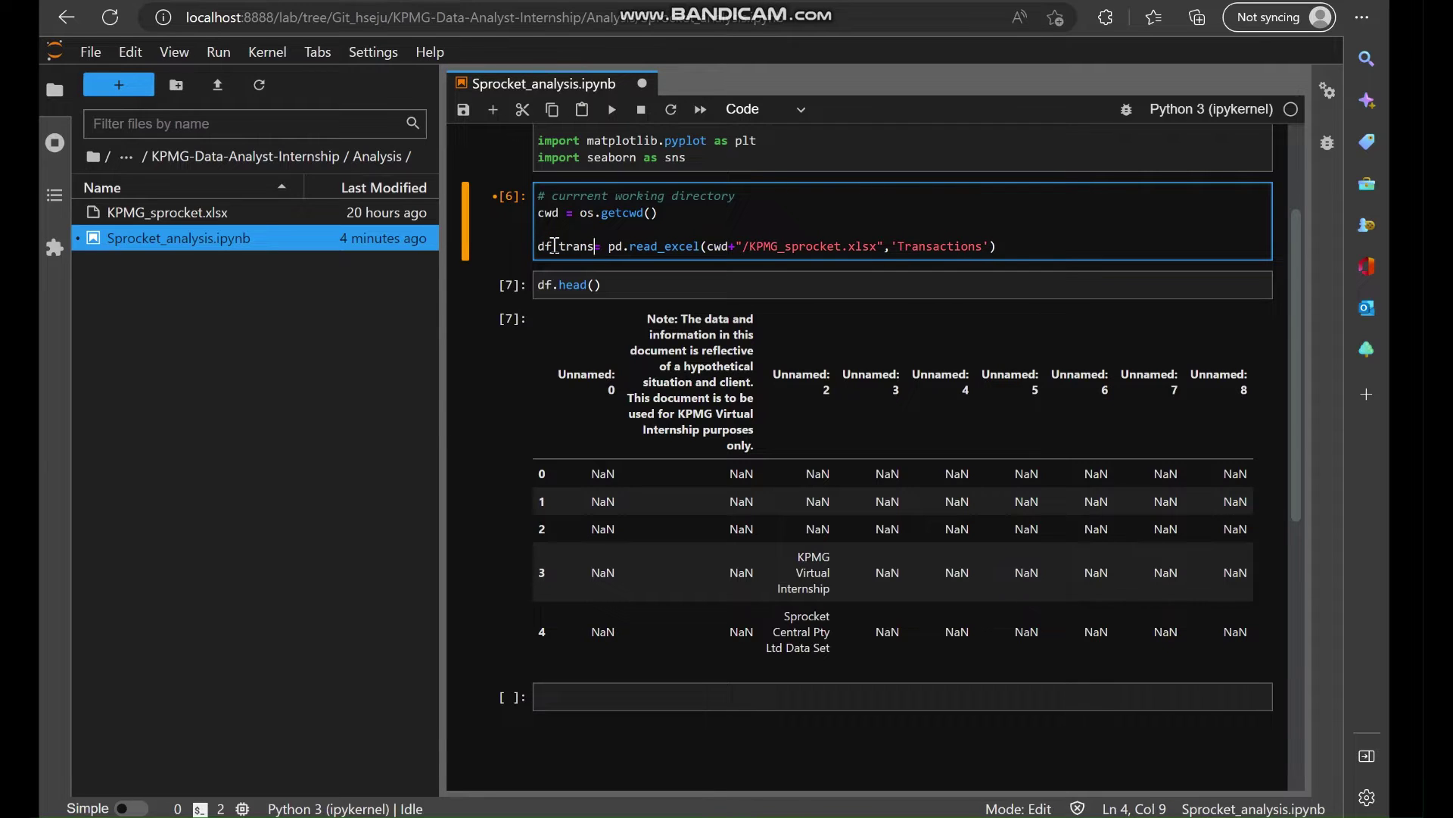
key(shift+Return)
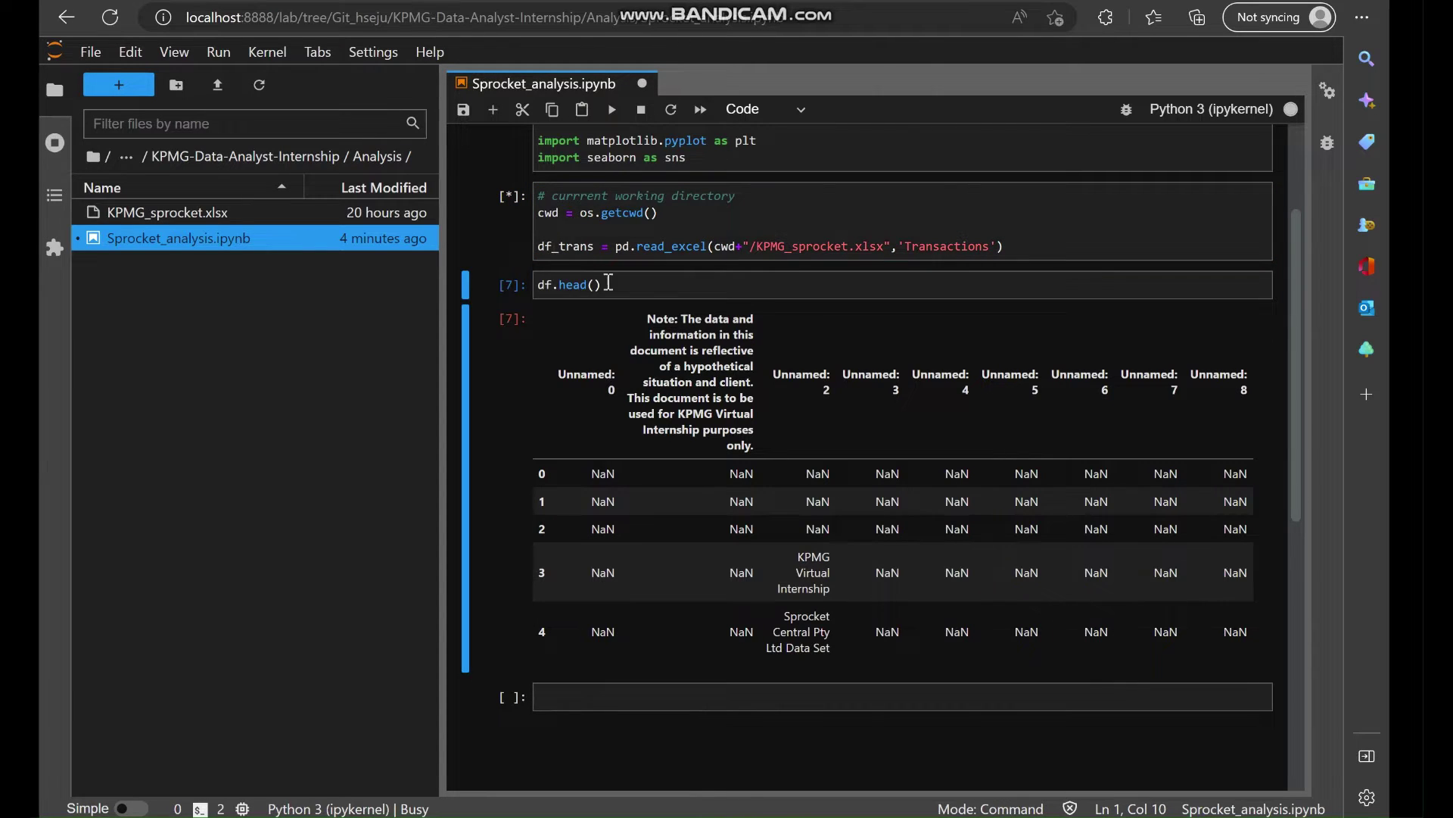
Change df.head() to df_trans.head() and run the preview.
click(610, 284)
double_click(570, 246)
key(ctrl+c)
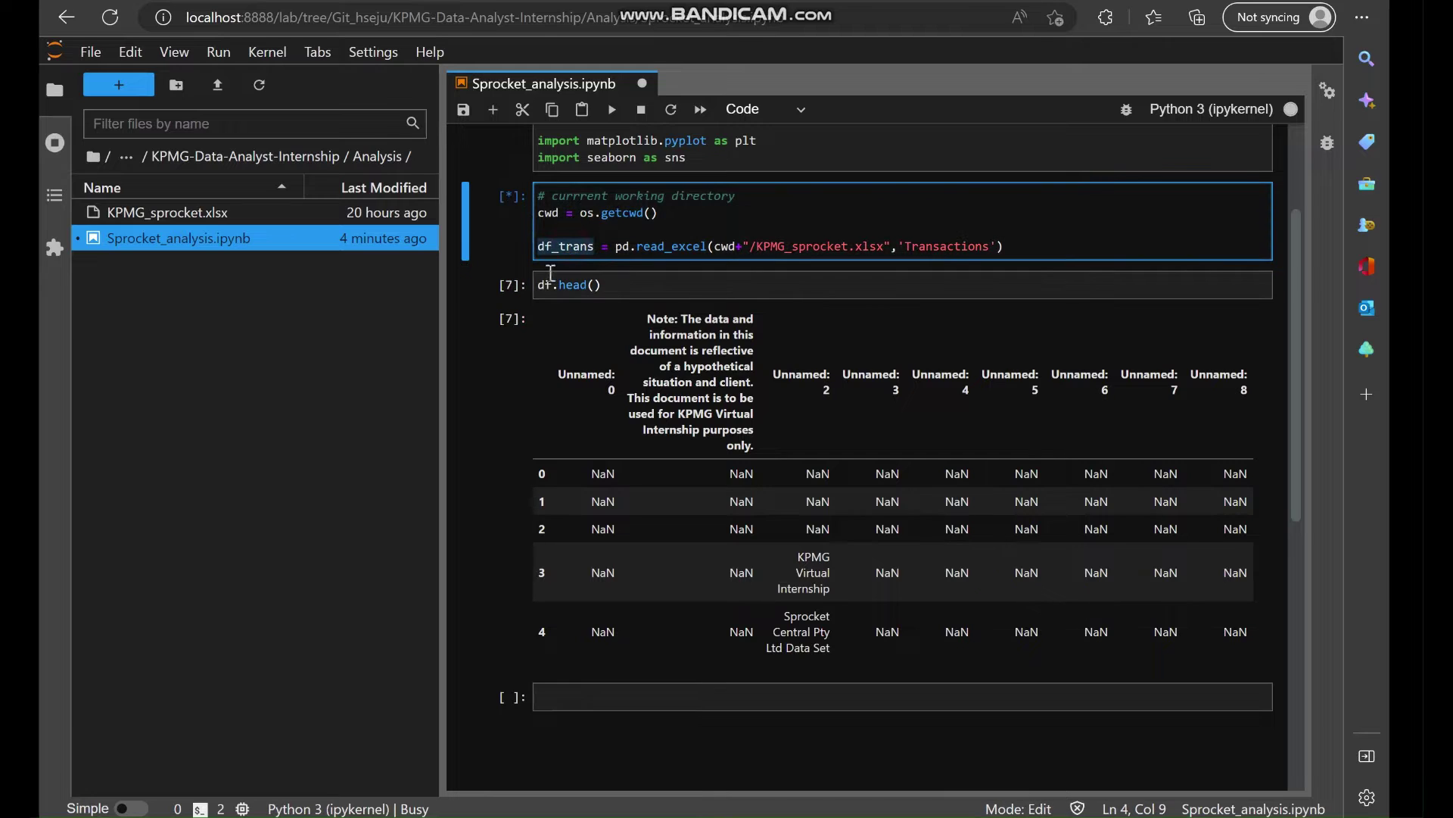
double_click(545, 284)
key(ctrl+v)
click(656, 283)
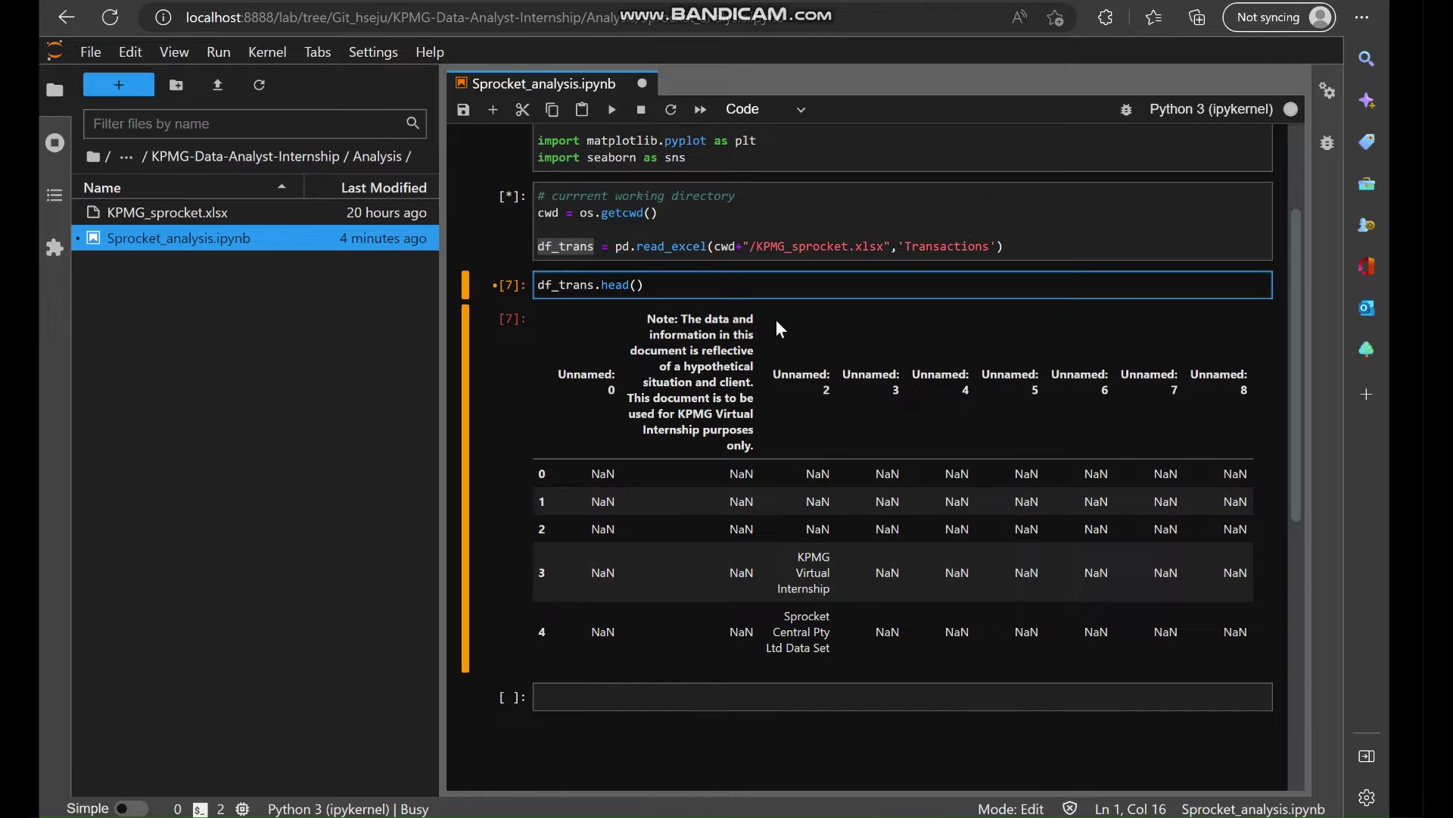
click(702, 273)
key(shift+Return)
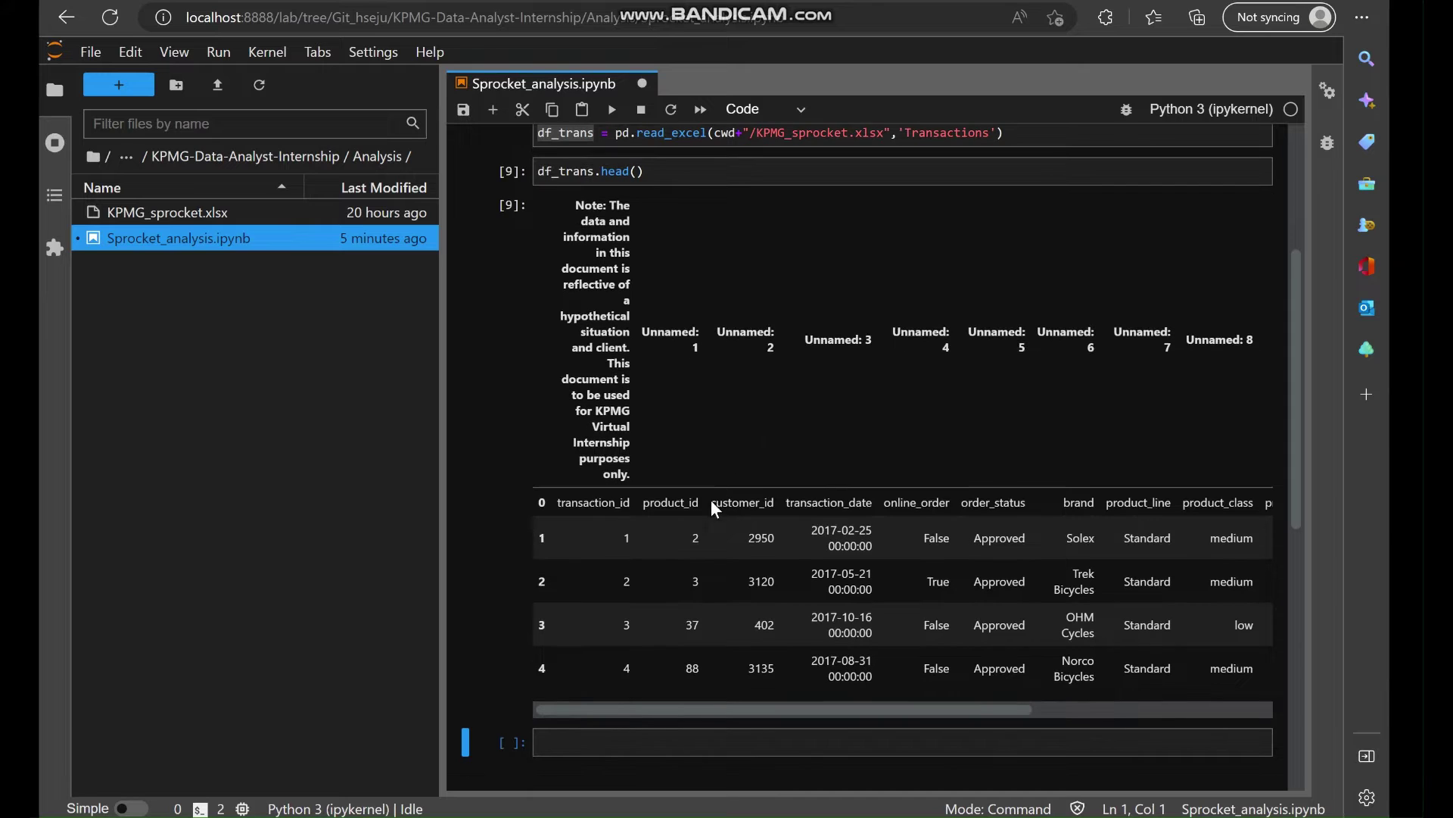
Add header=1 to the Transactions read_excel call, then rerun it and df_trans.head().
scroll(731, 462, up, 1)
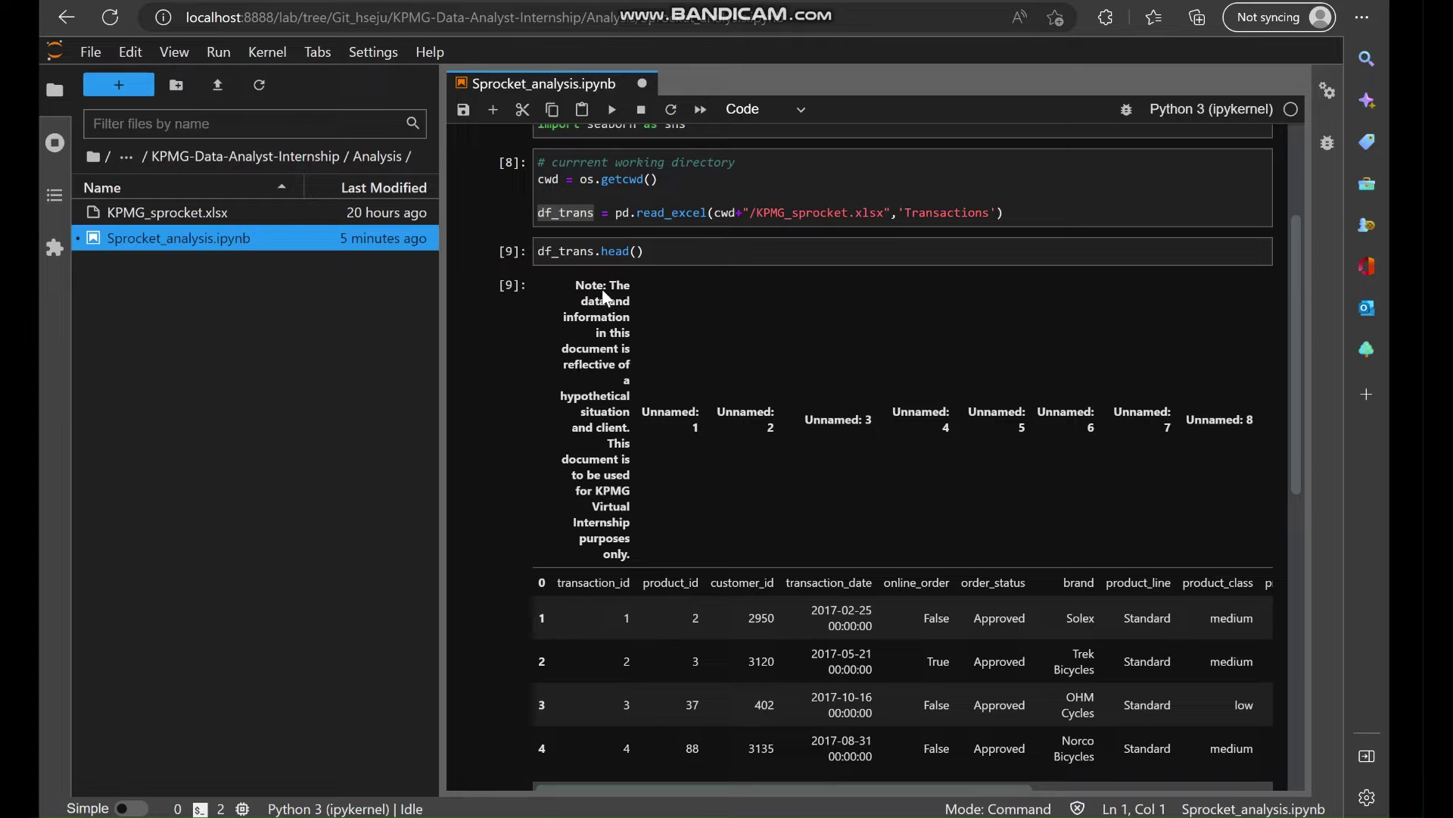
click(1000, 203)
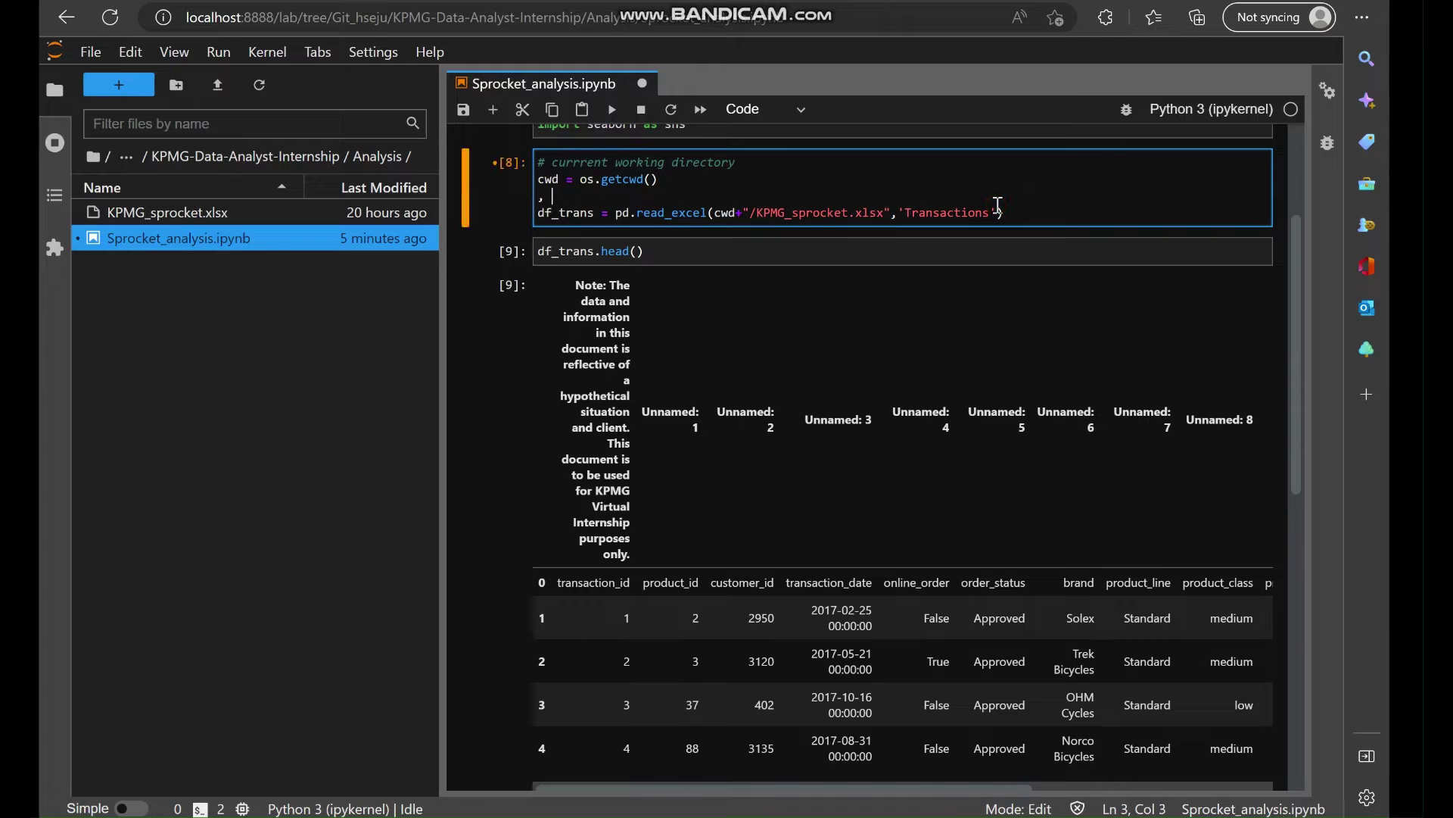
key(BackSpace)
click(998, 196)
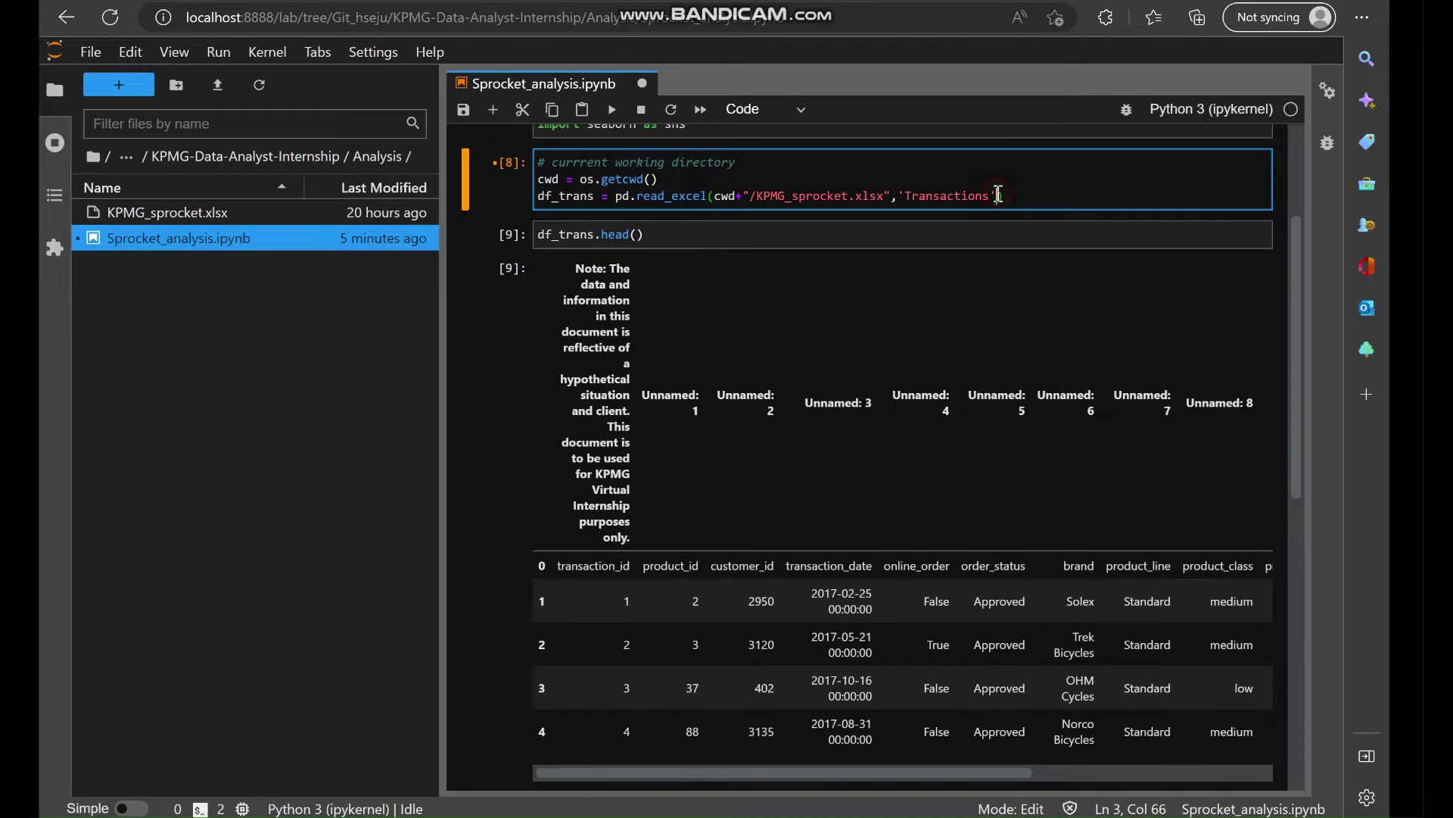
text(, index_col=1)
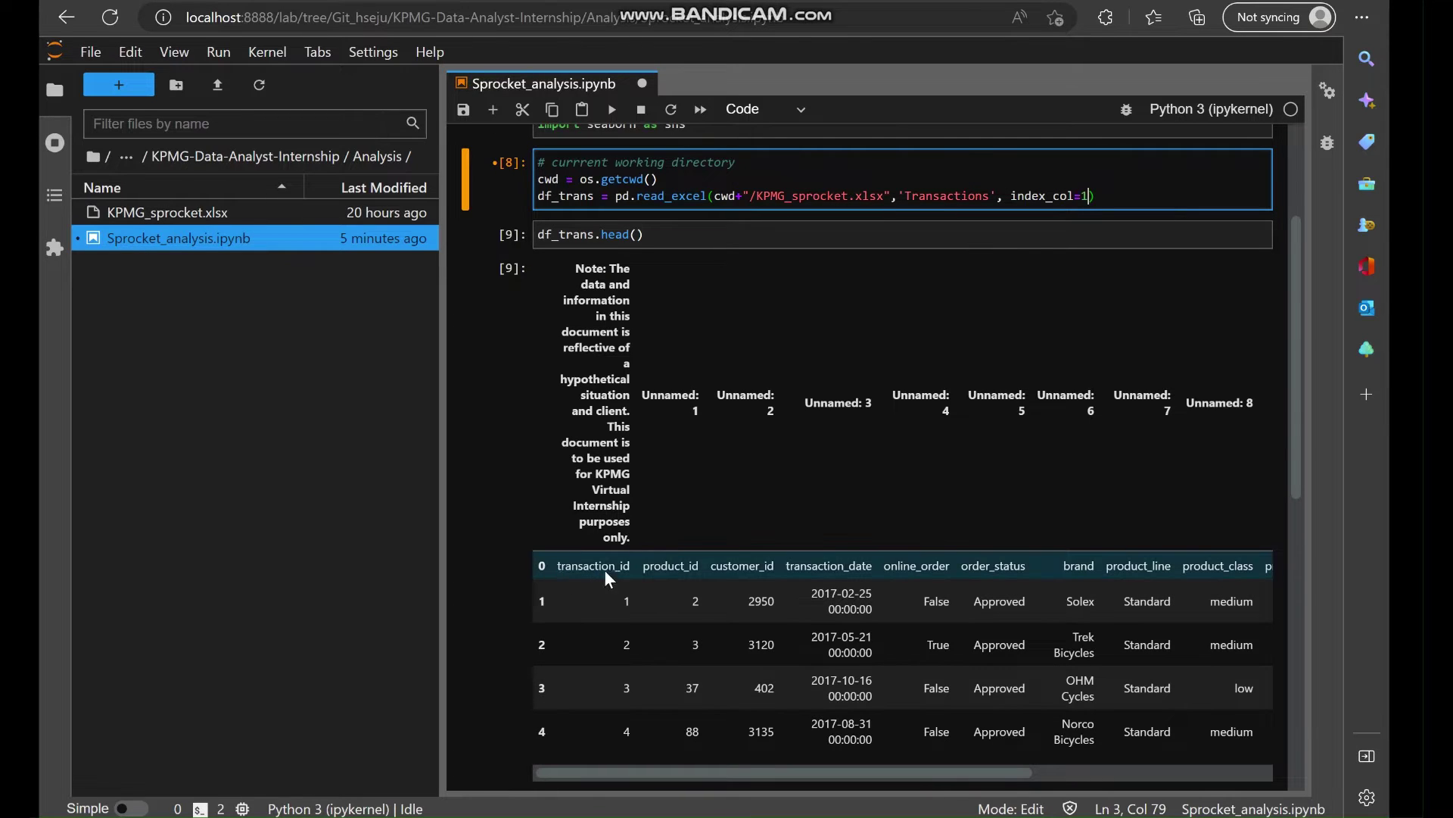
double_click(1048, 195)
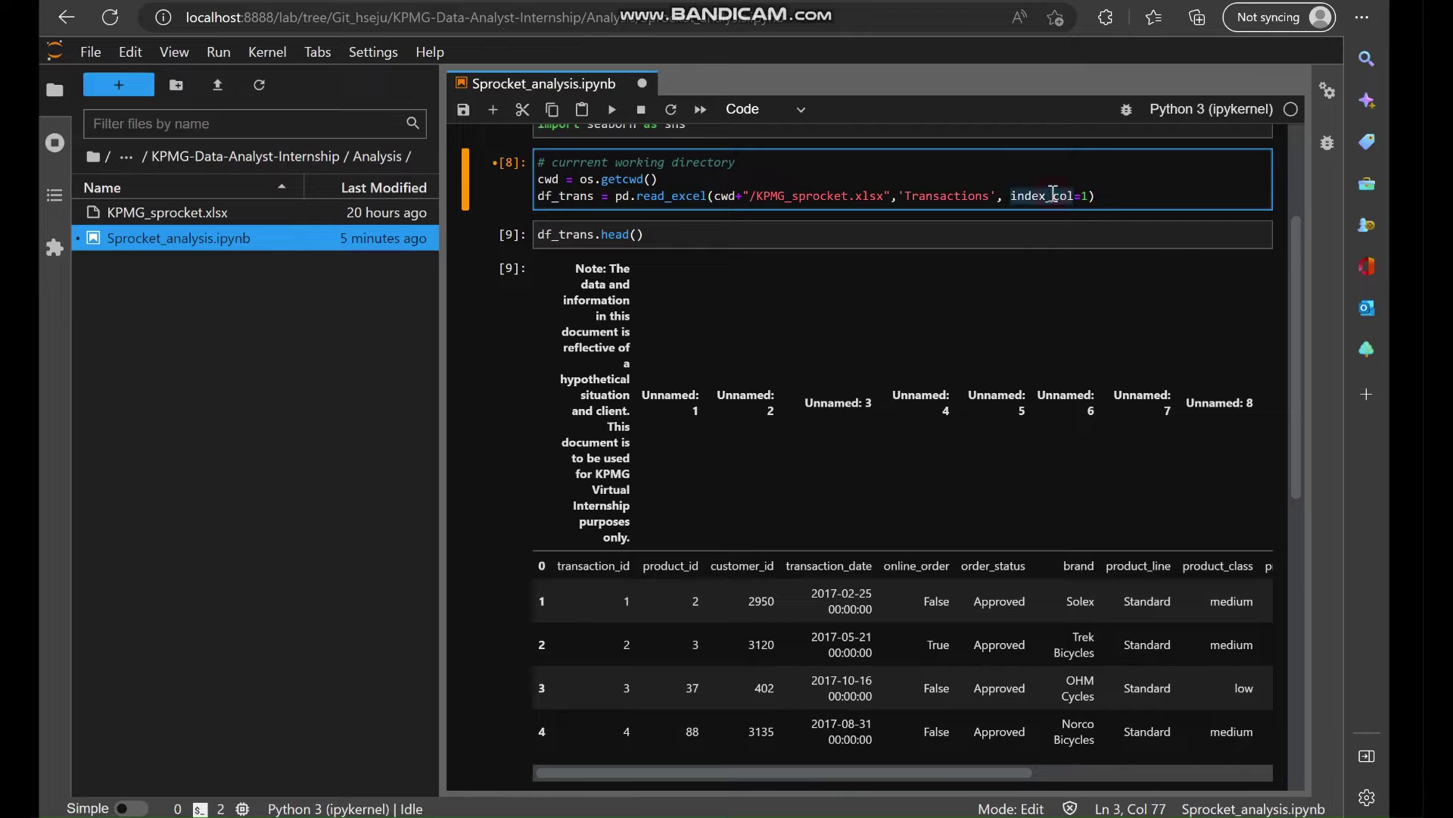
text(header)
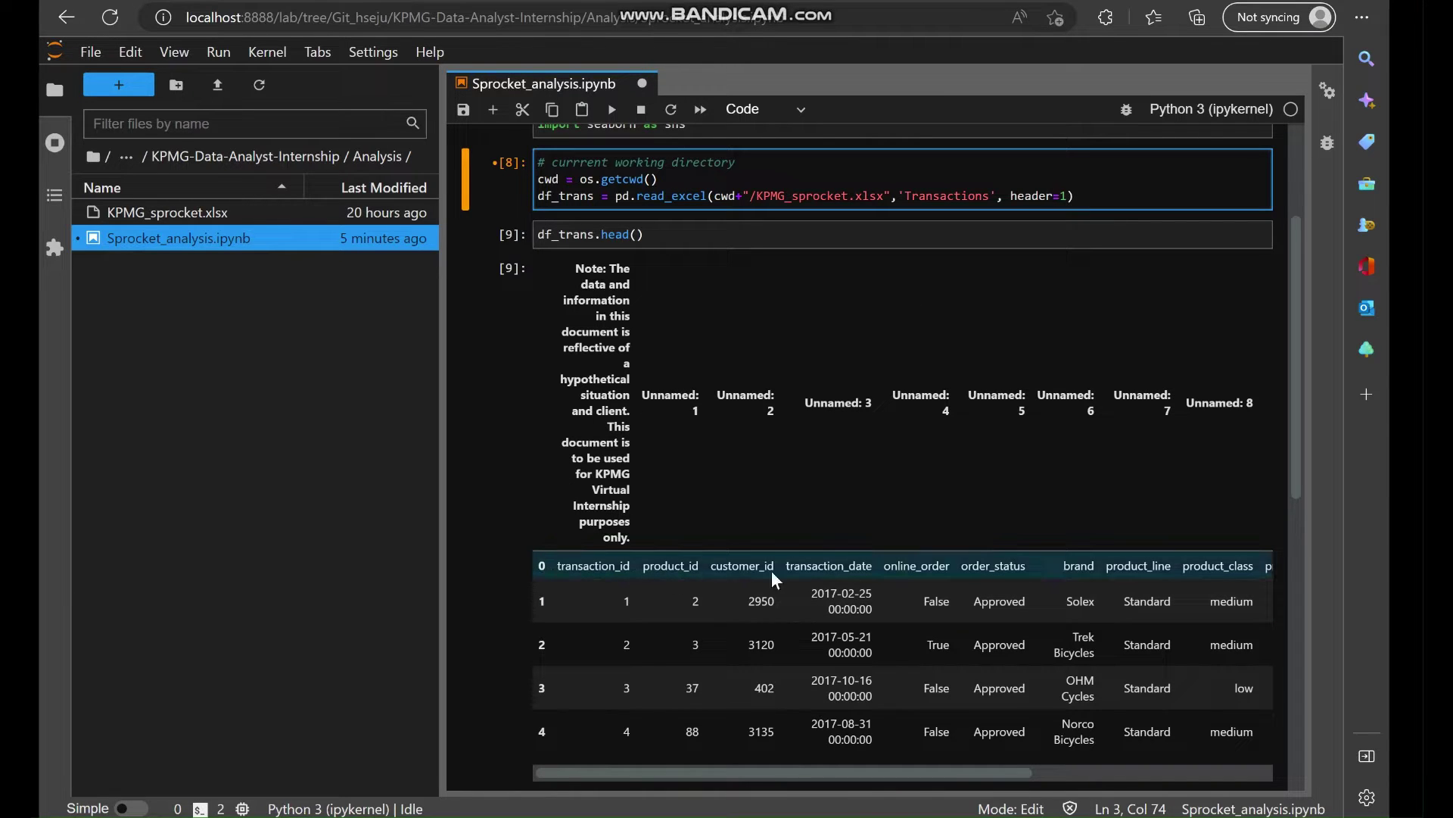
click(1120, 203)
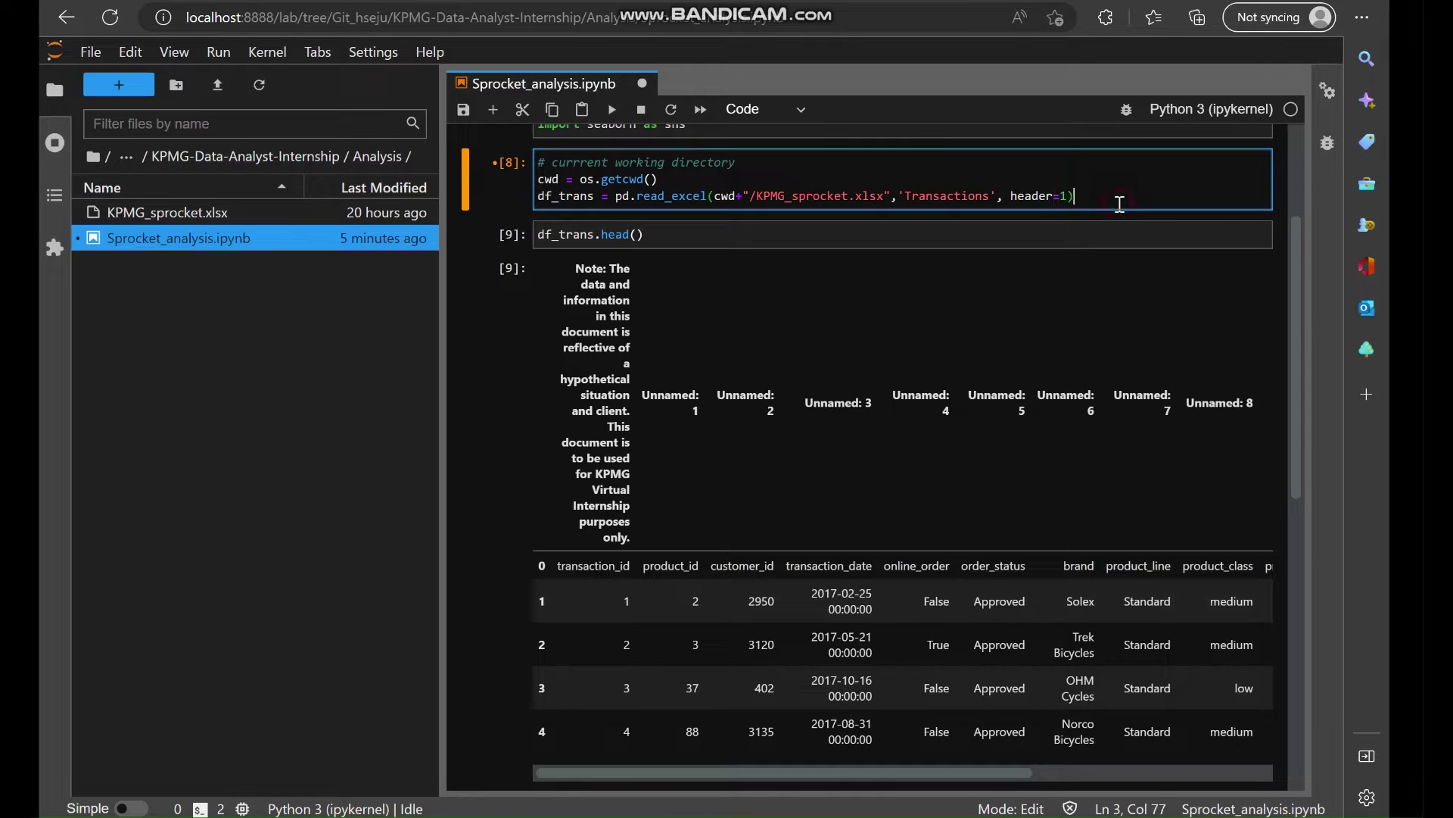
key(shift+Return)
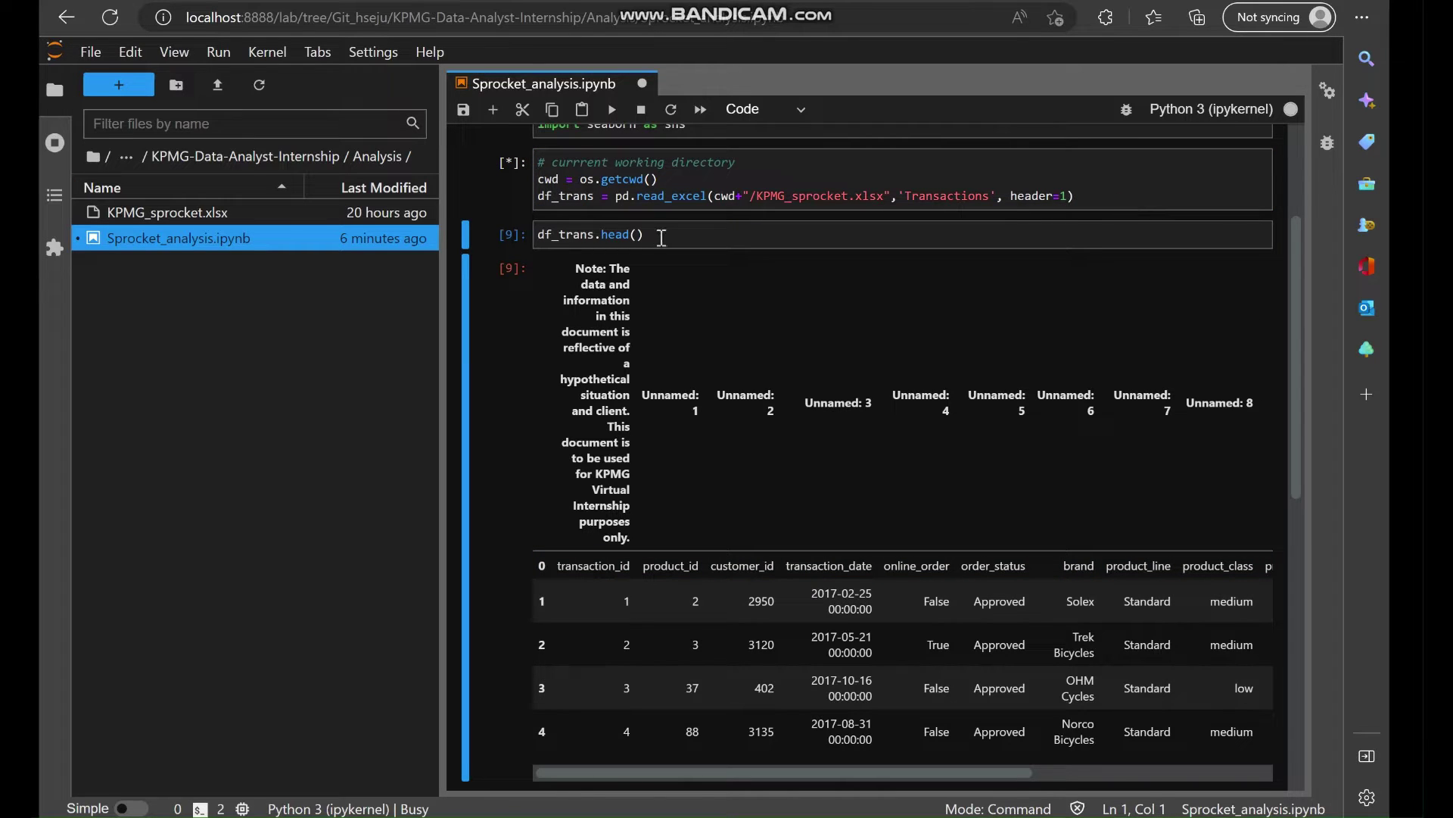
click(662, 237)
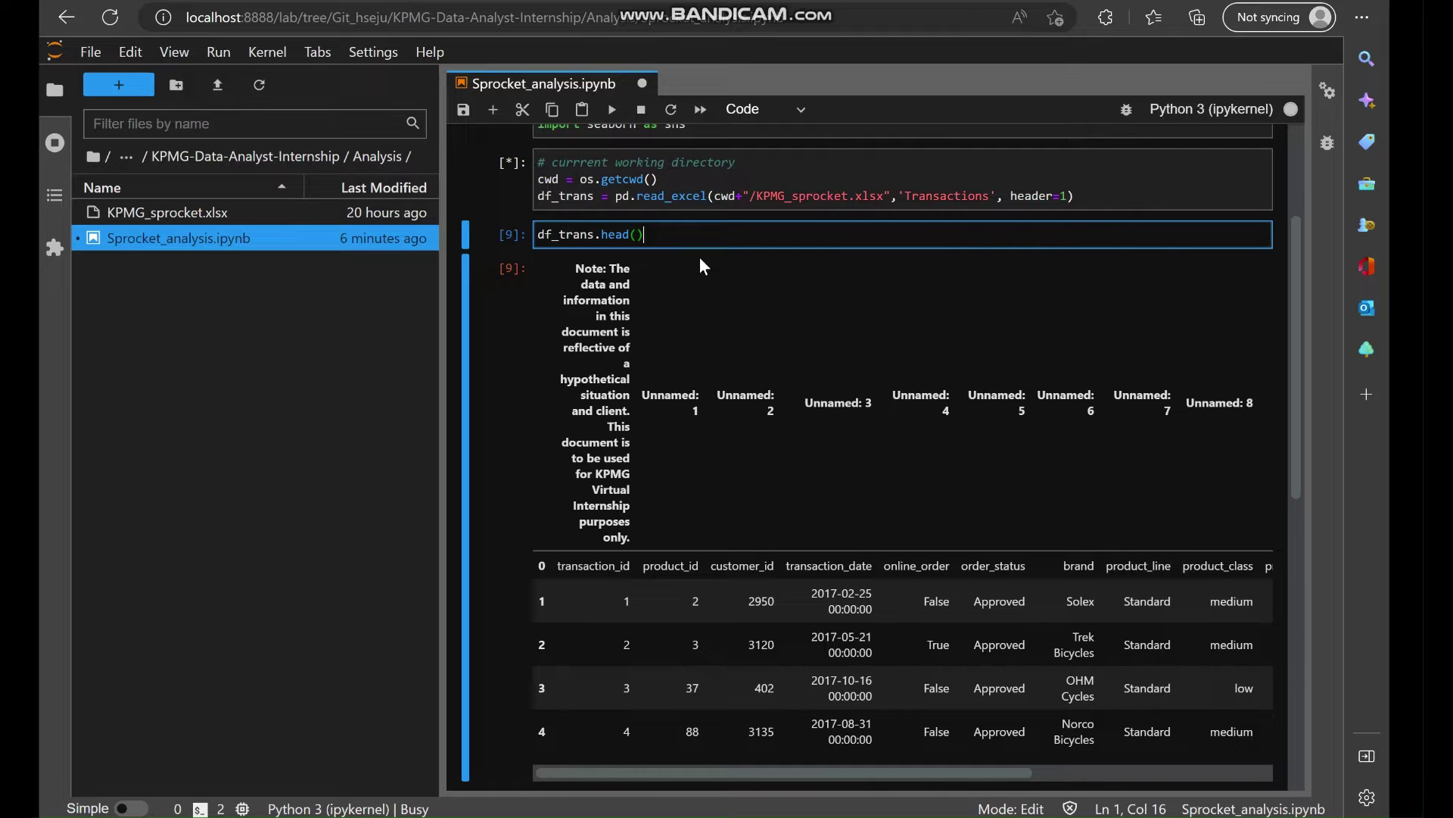
key(shift+Return)
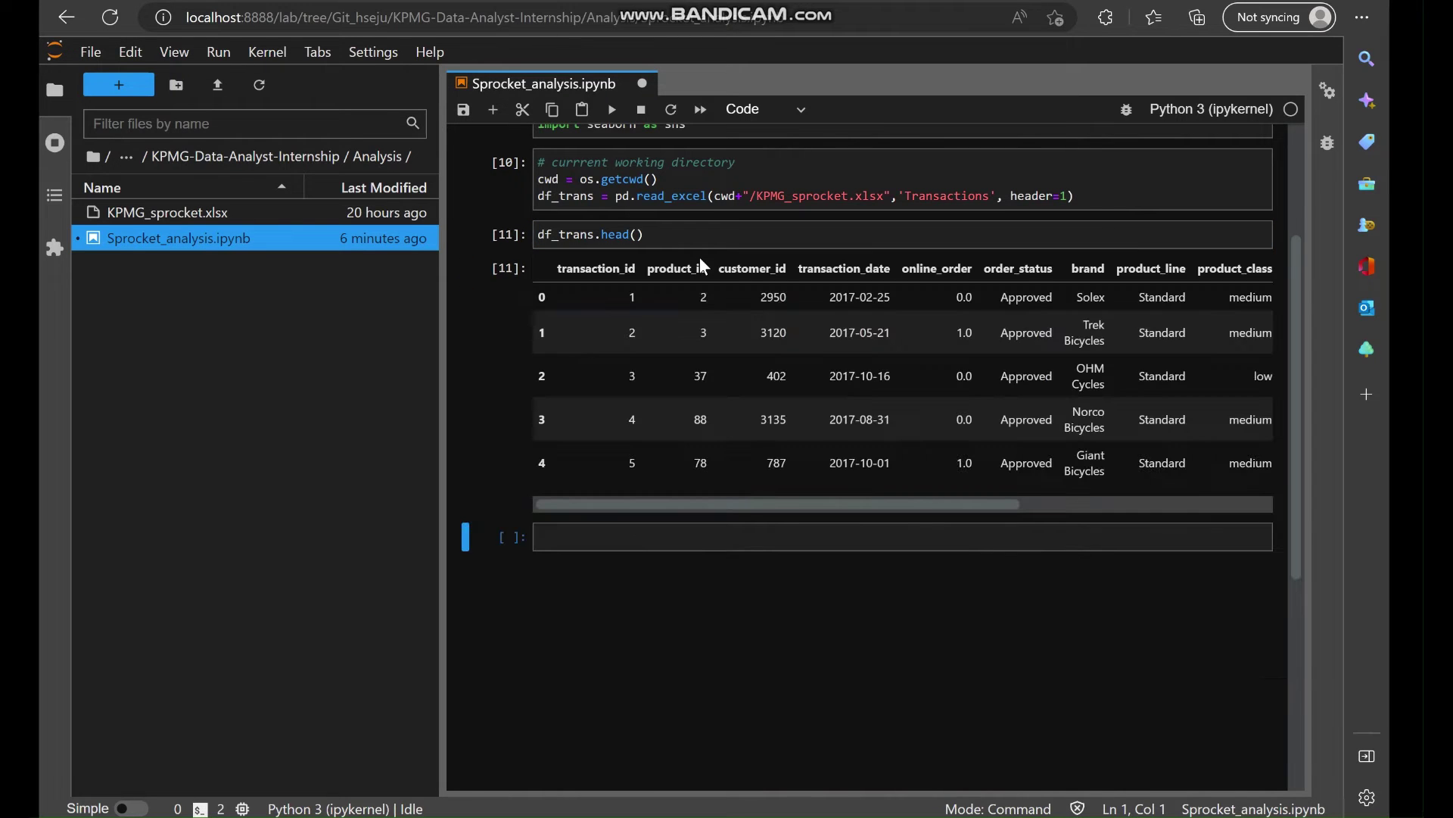
Run df_trans.shape in a new cell, getting (20000, 13), and save the notebook.
scroll(740, 395, up, 1)
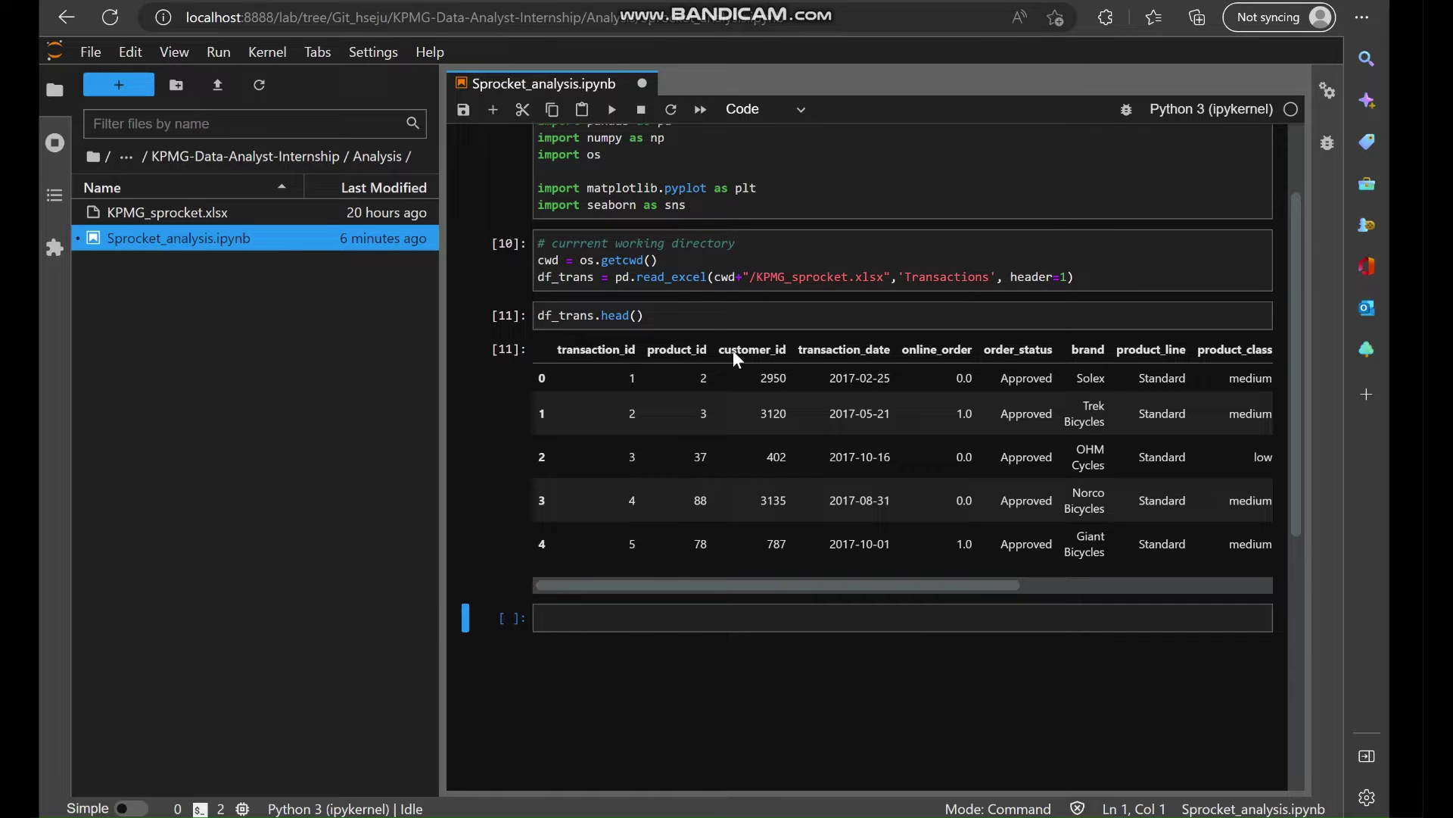
scroll(914, 352, right, 5)
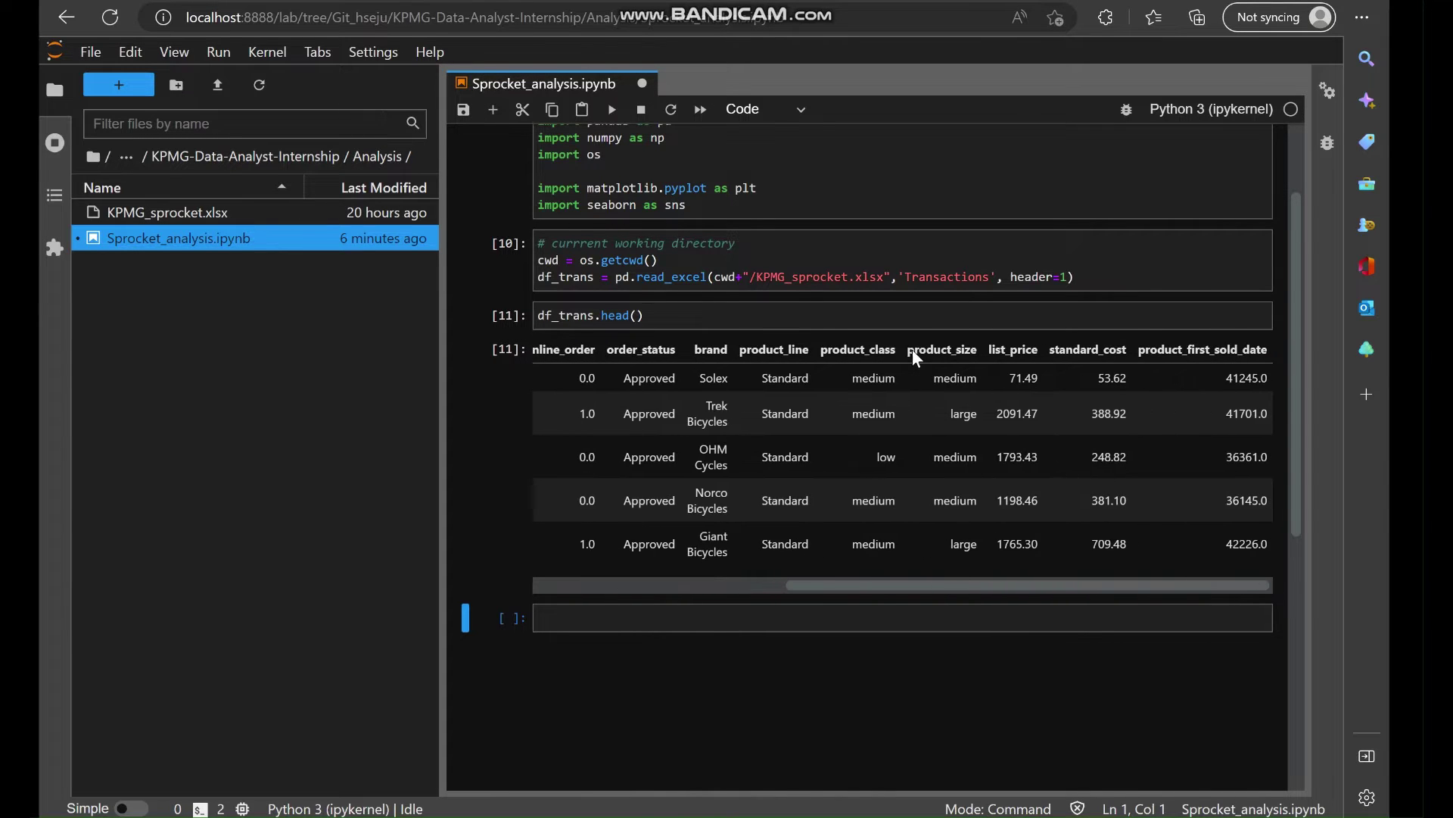
scroll(815, 362, left, 6)
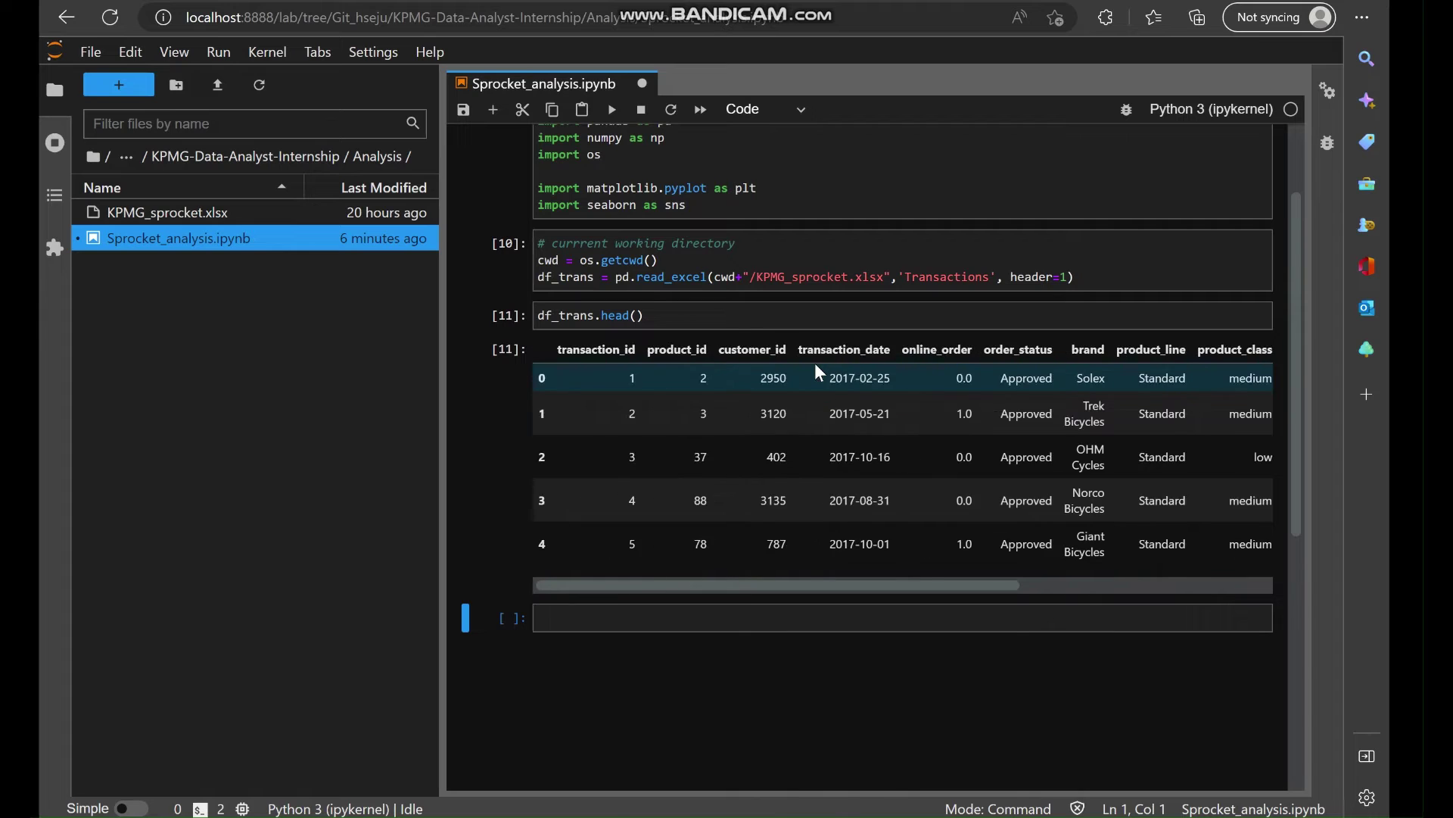
scroll(944, 402, right, 2)
scroll(942, 398, right, 2)
scroll(942, 398, left, 5)
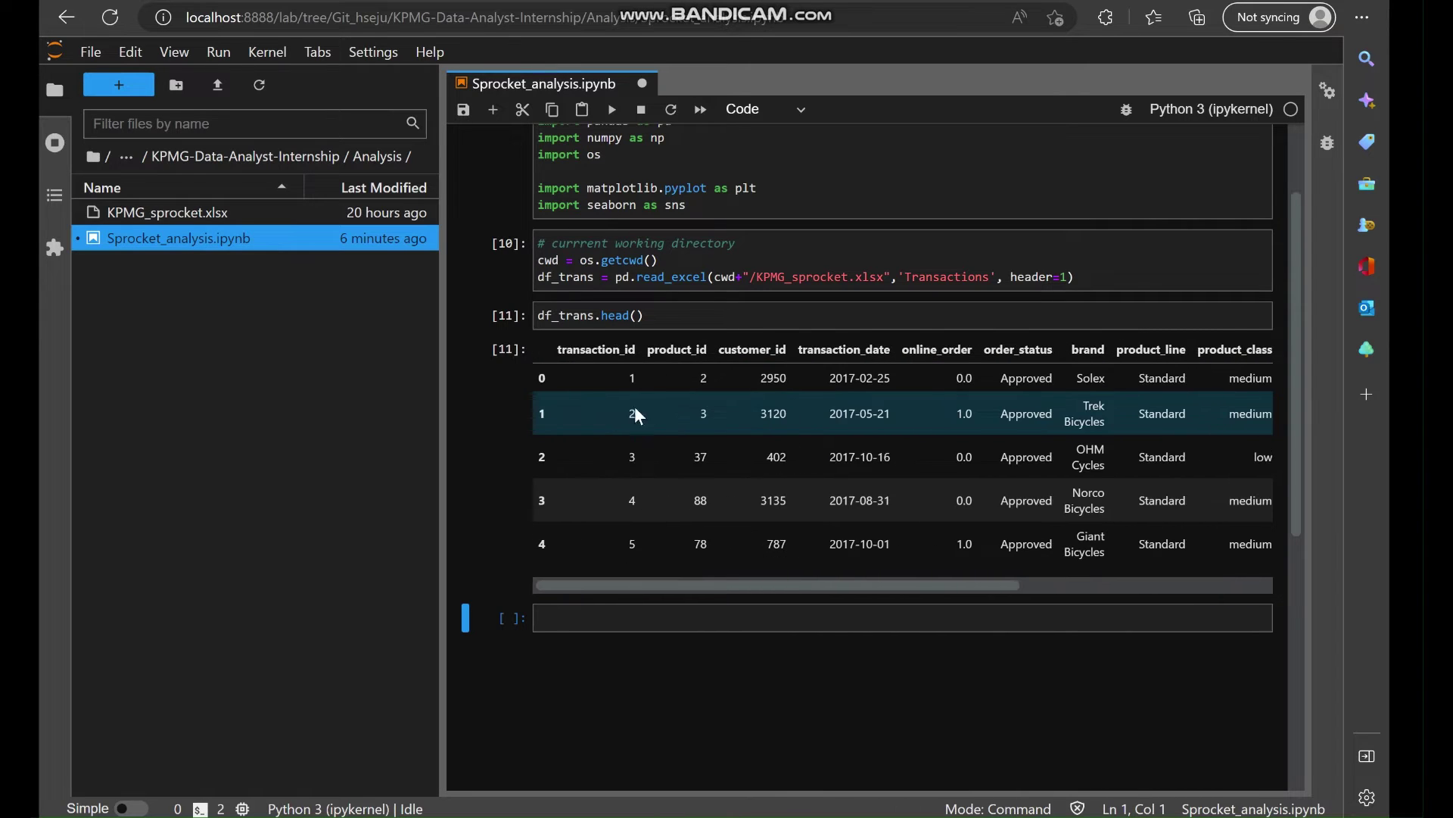
click(580, 619)
text(df)
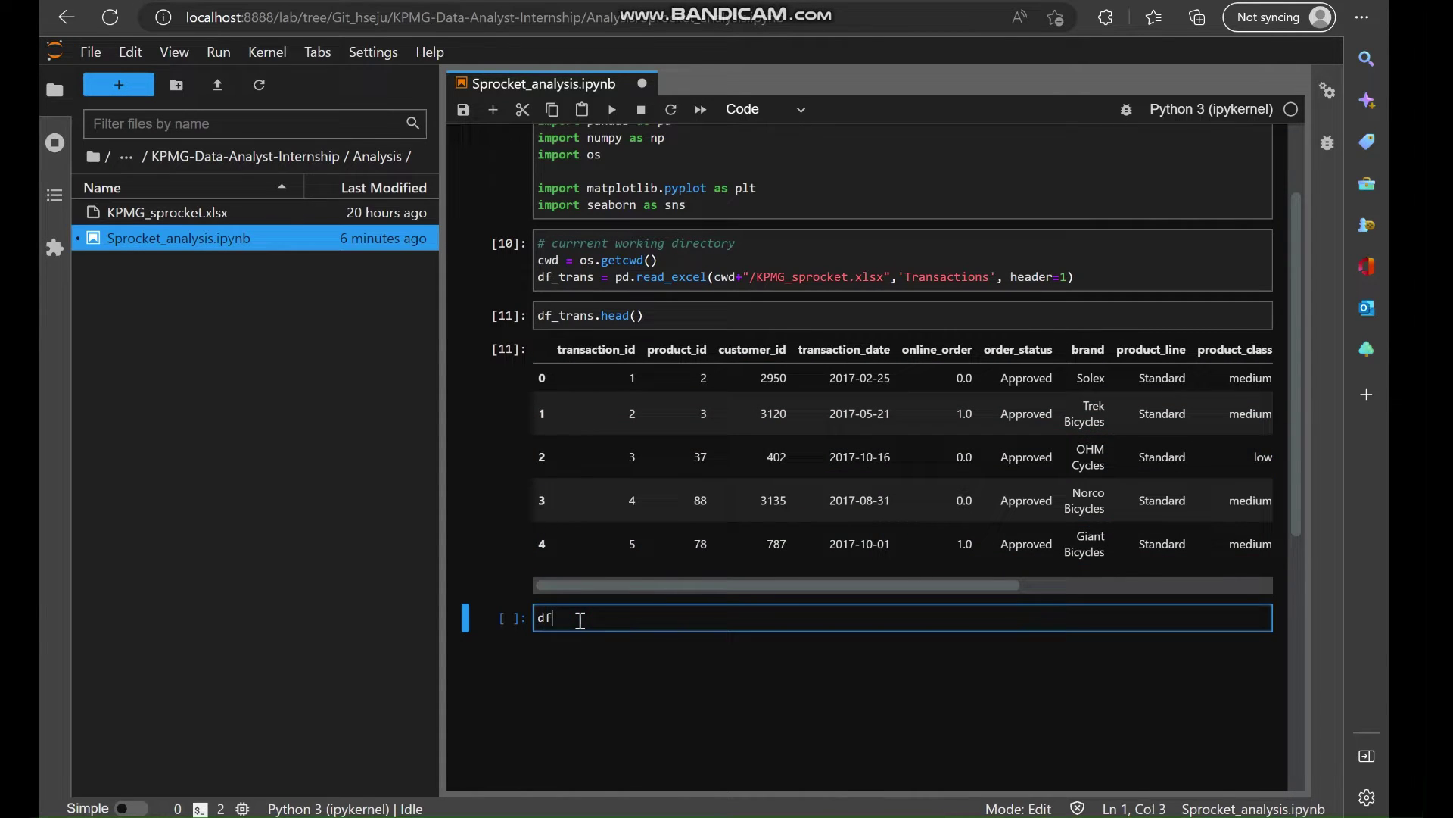
text(_trans.)
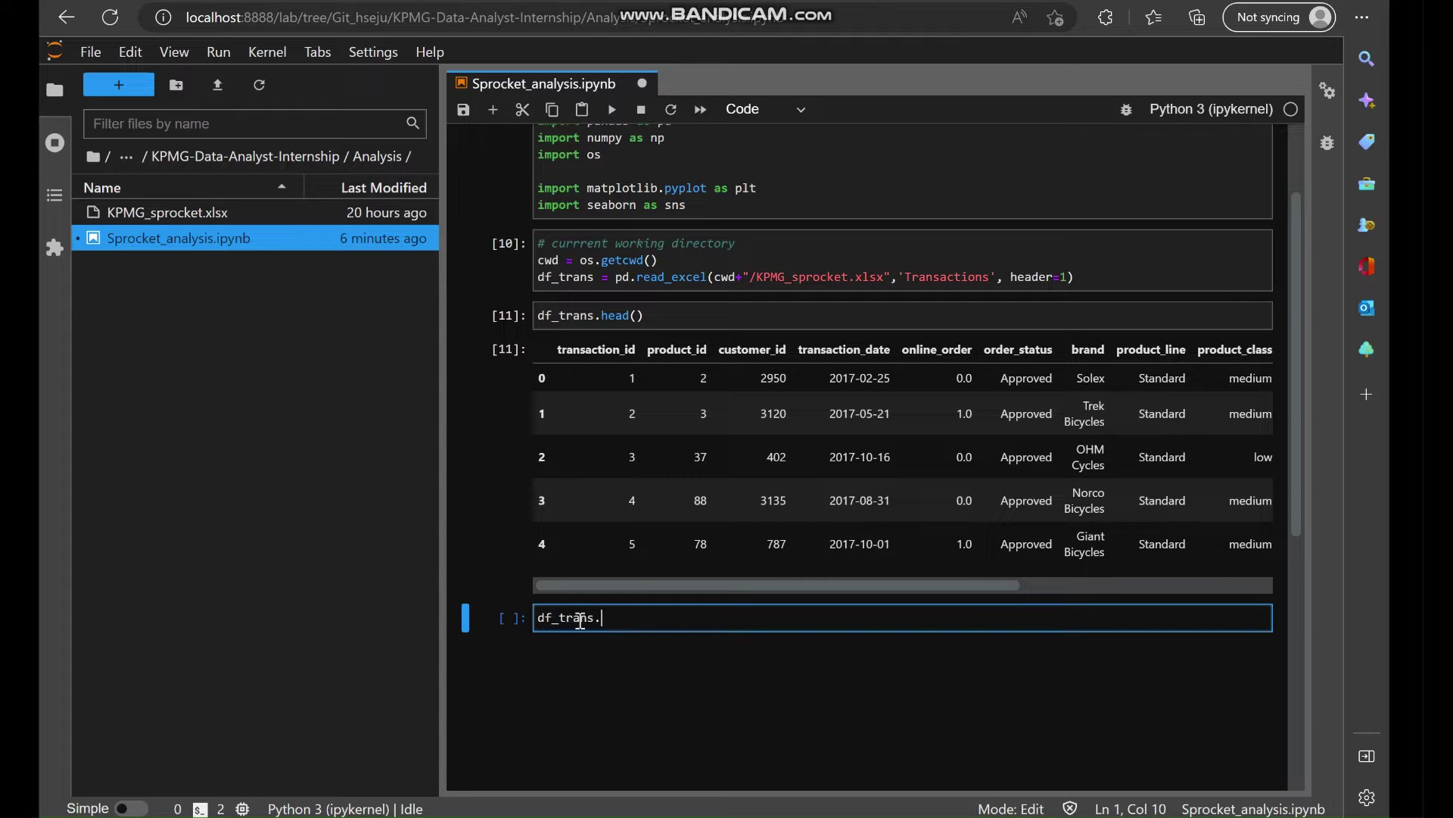
text(shape)
key(shift+Return)
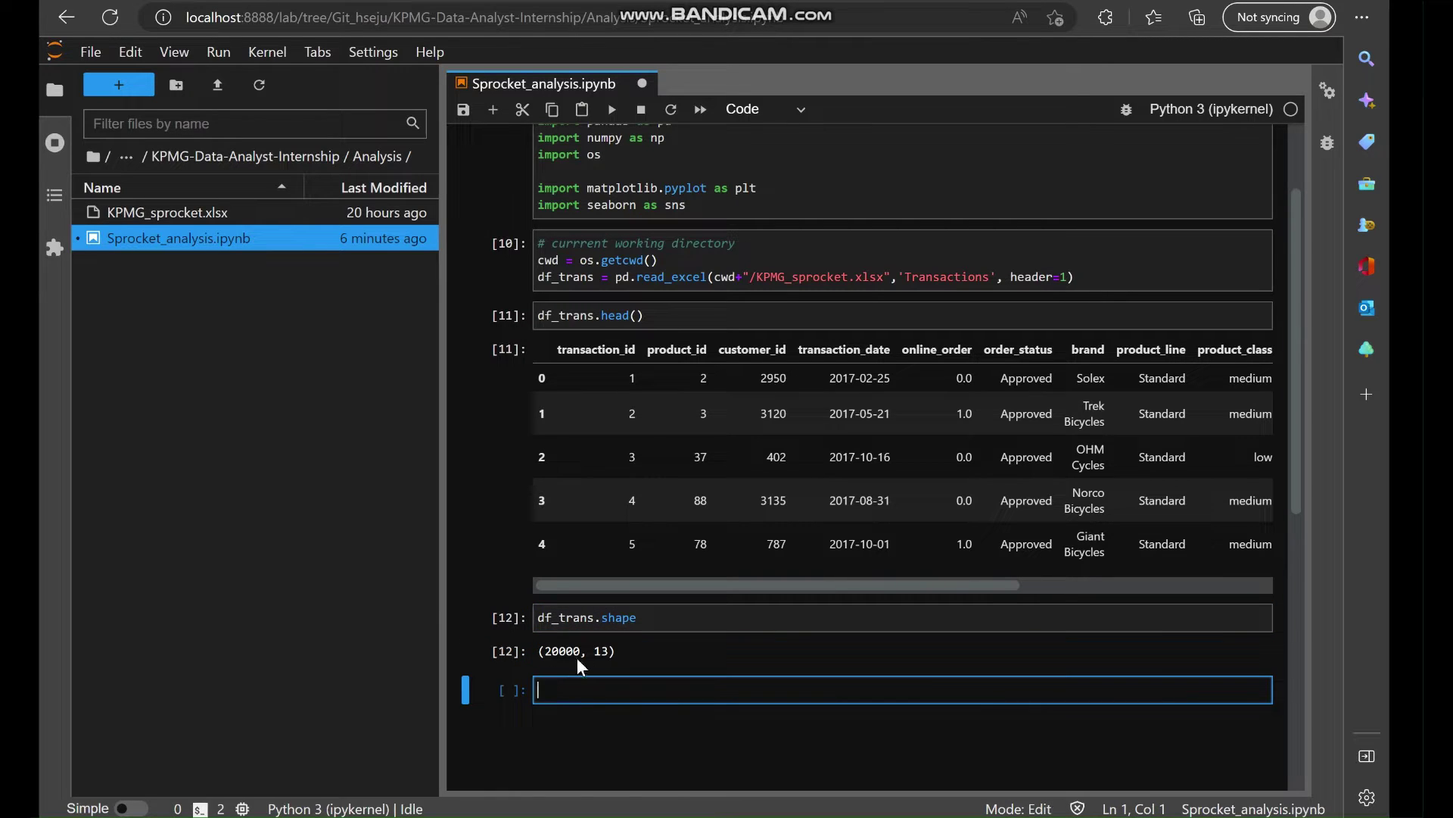
key(ctrl+s)
Type a misspelled transactions comment in the next cell, then delete it, leaving it empty.
scroll(902, 430, right, 2)
scroll(902, 430, right, 2)
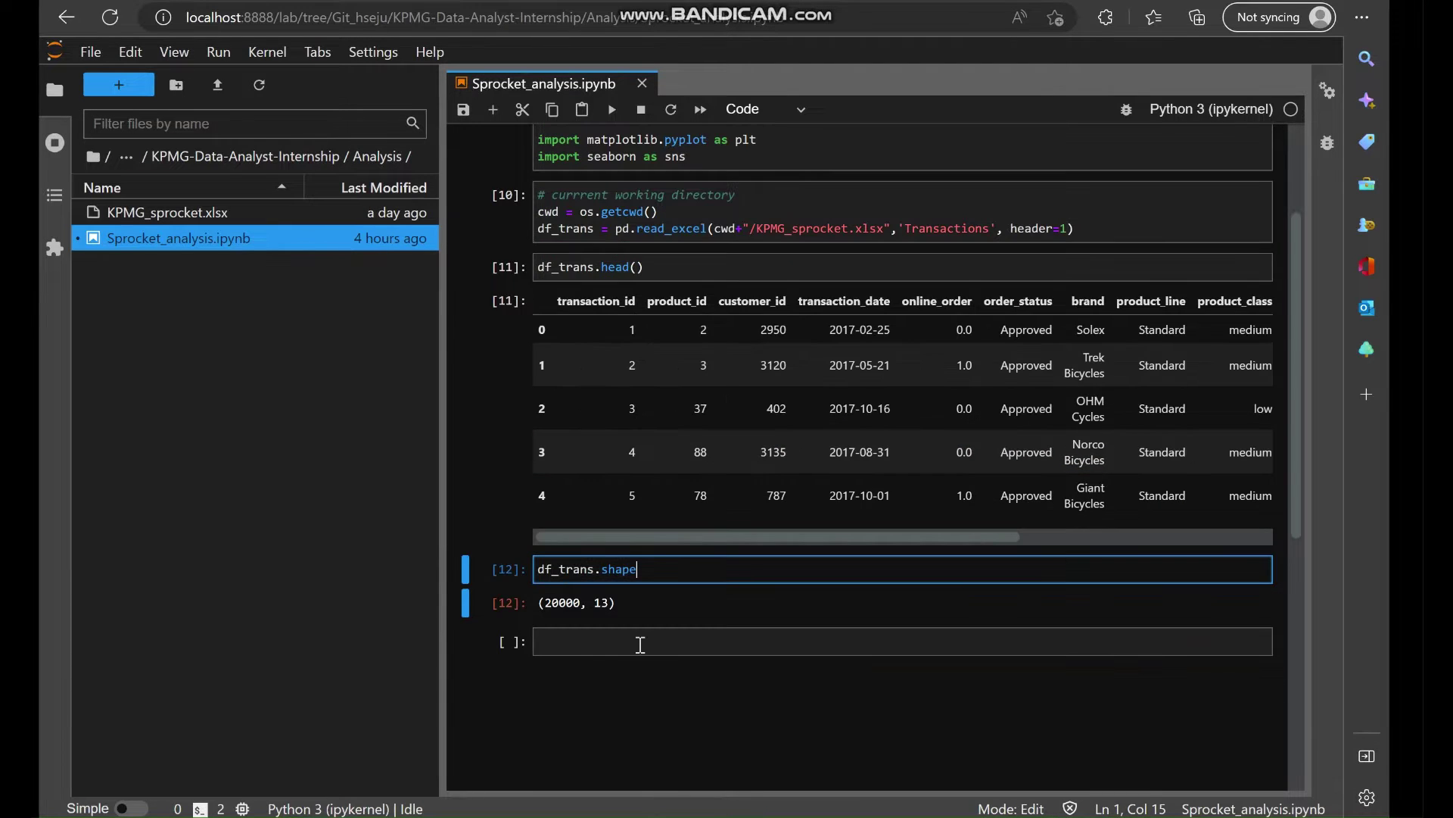
click(641, 644)
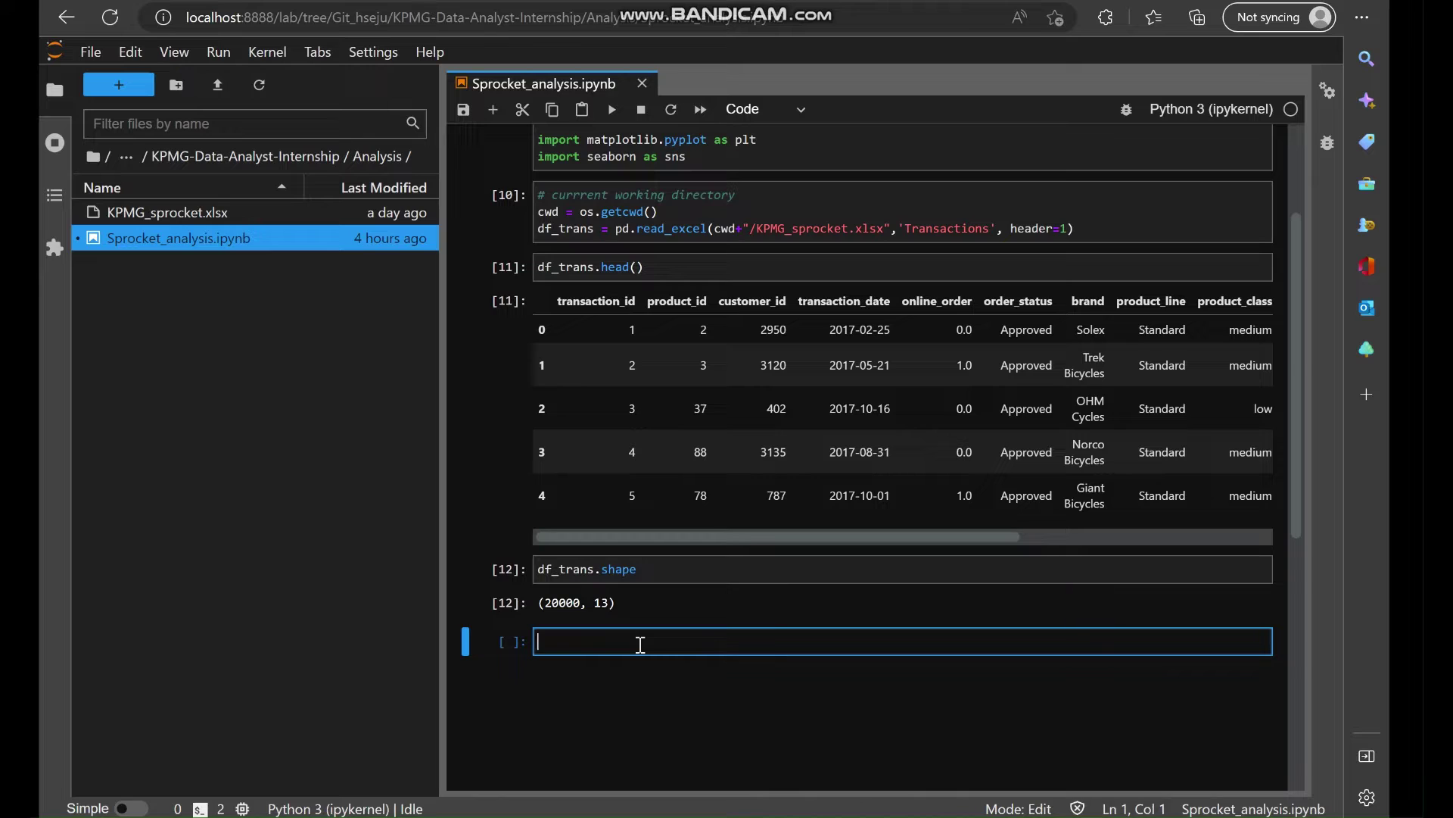
text(# trasnactions di)
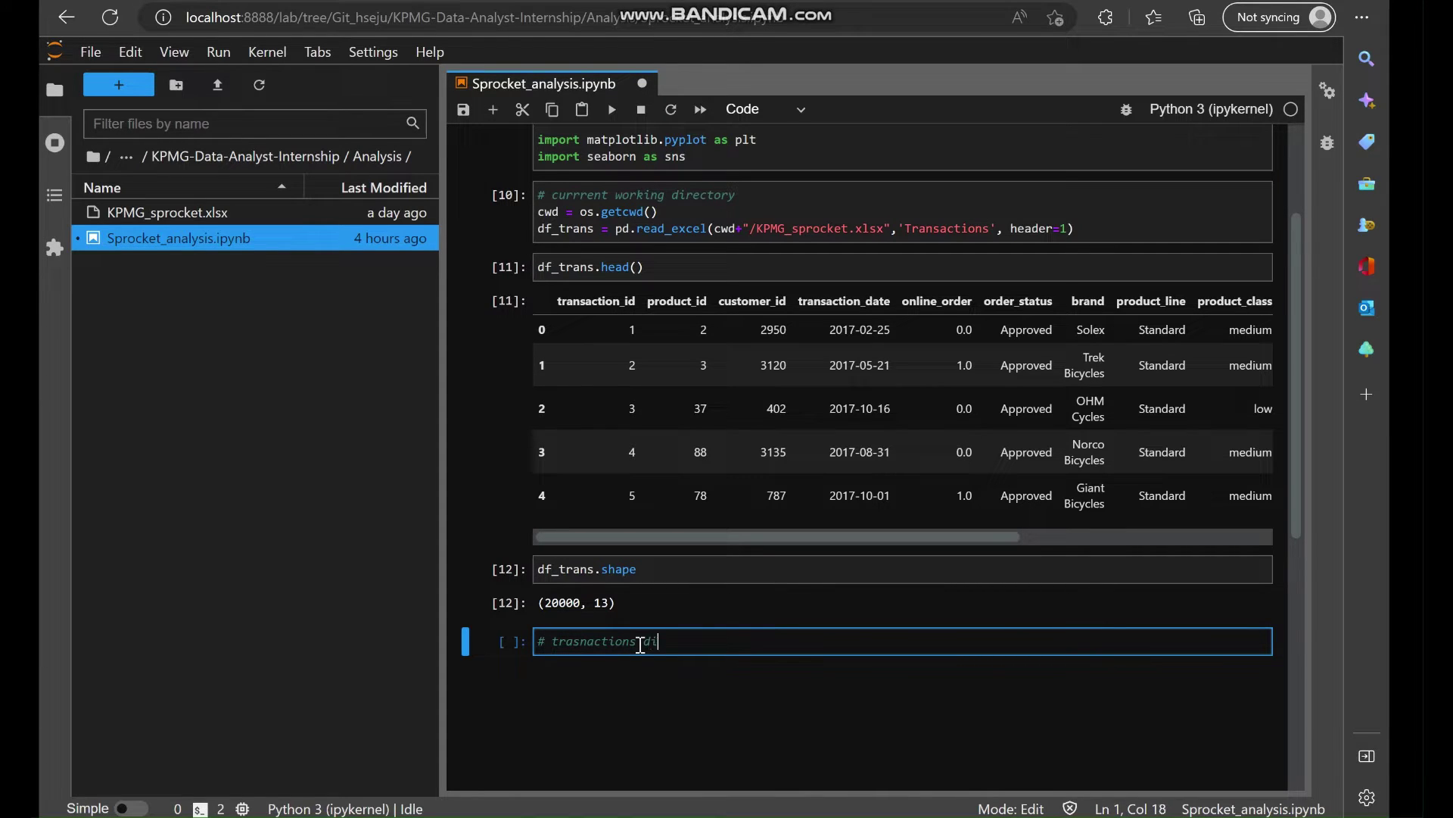
key(BackSpace)
key(BackSpace)
text(id)
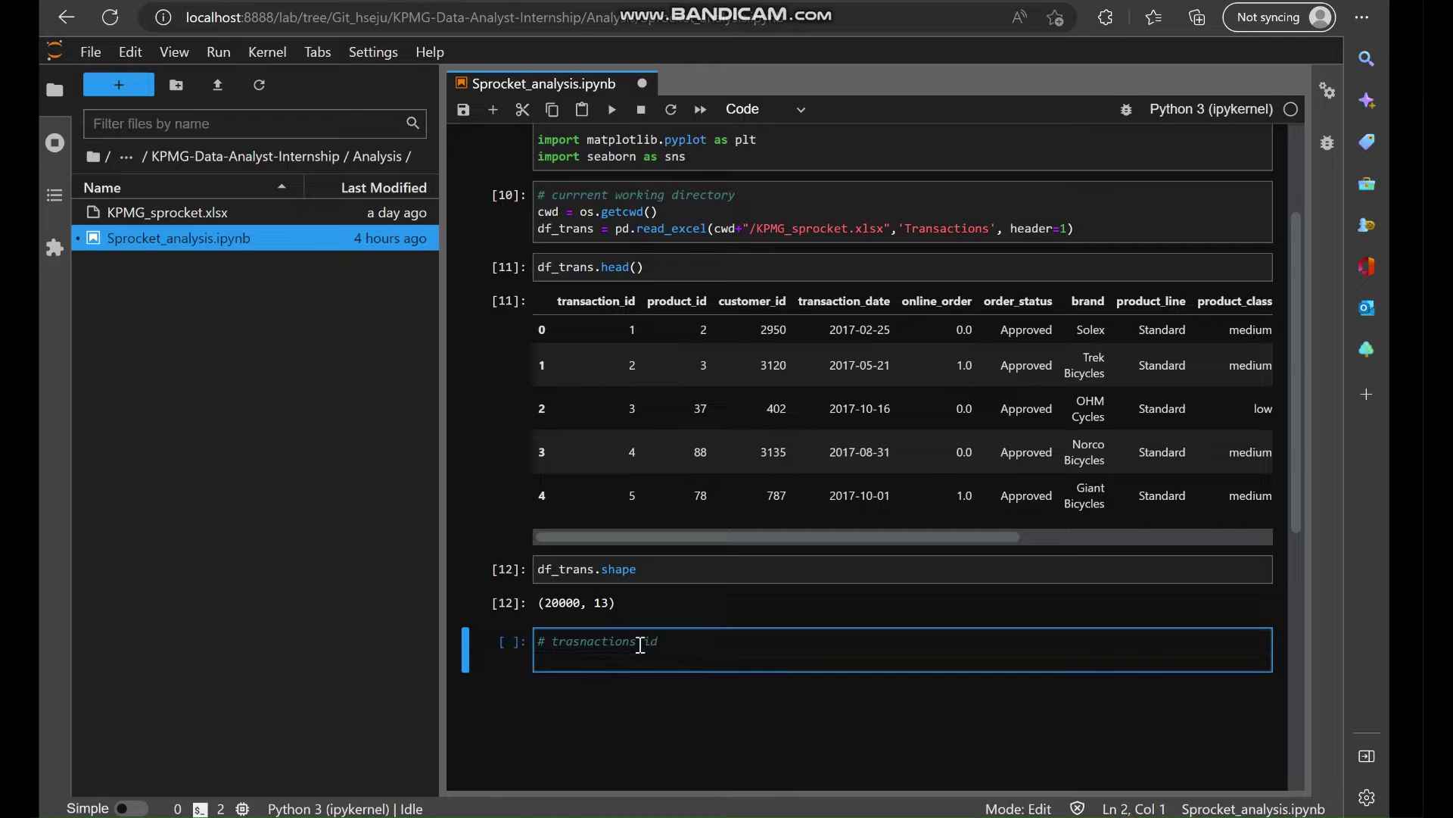
key(Return)
key(Return)
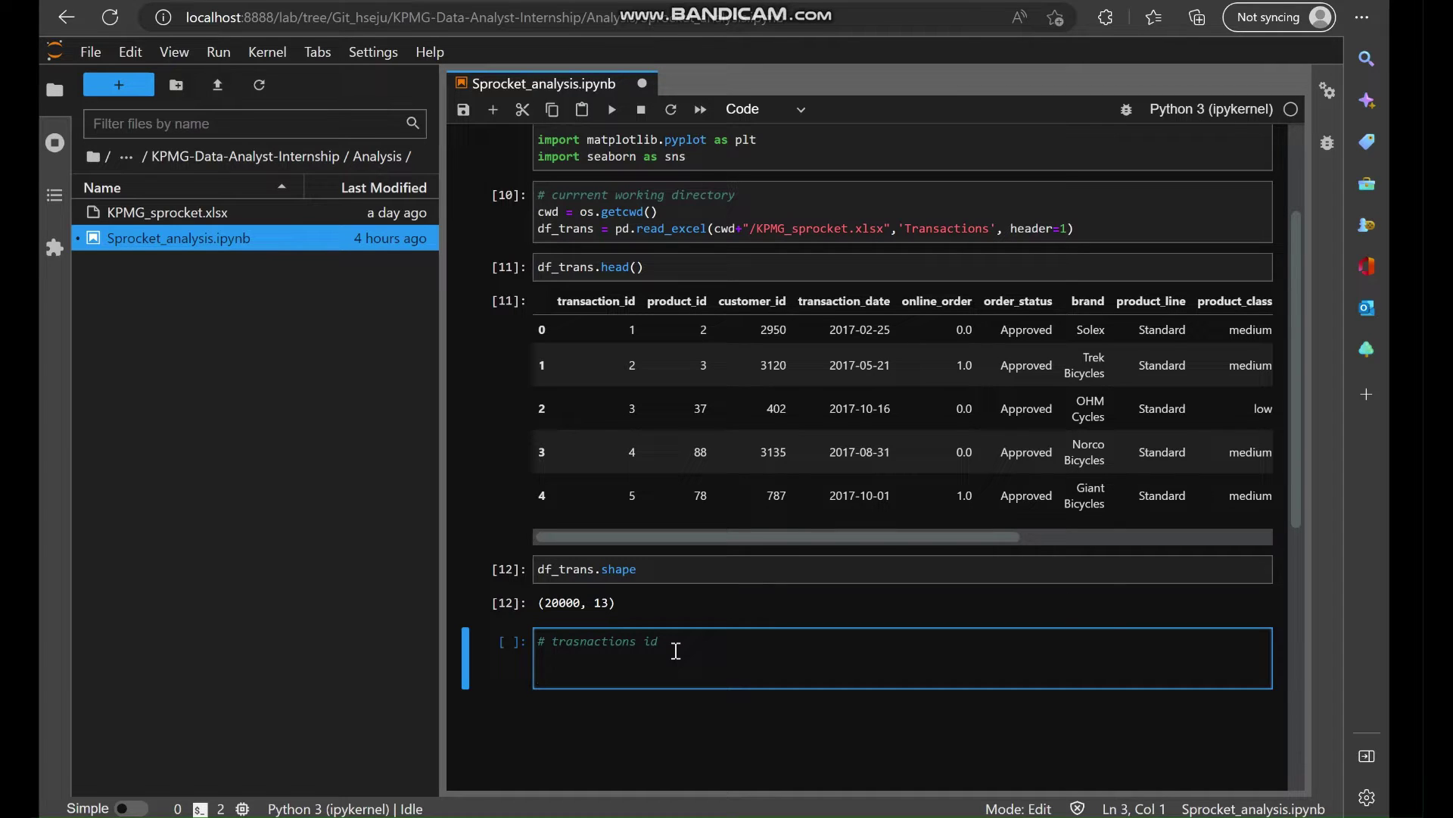
drag(607, 665, 514, 632)
key(BackSpace)
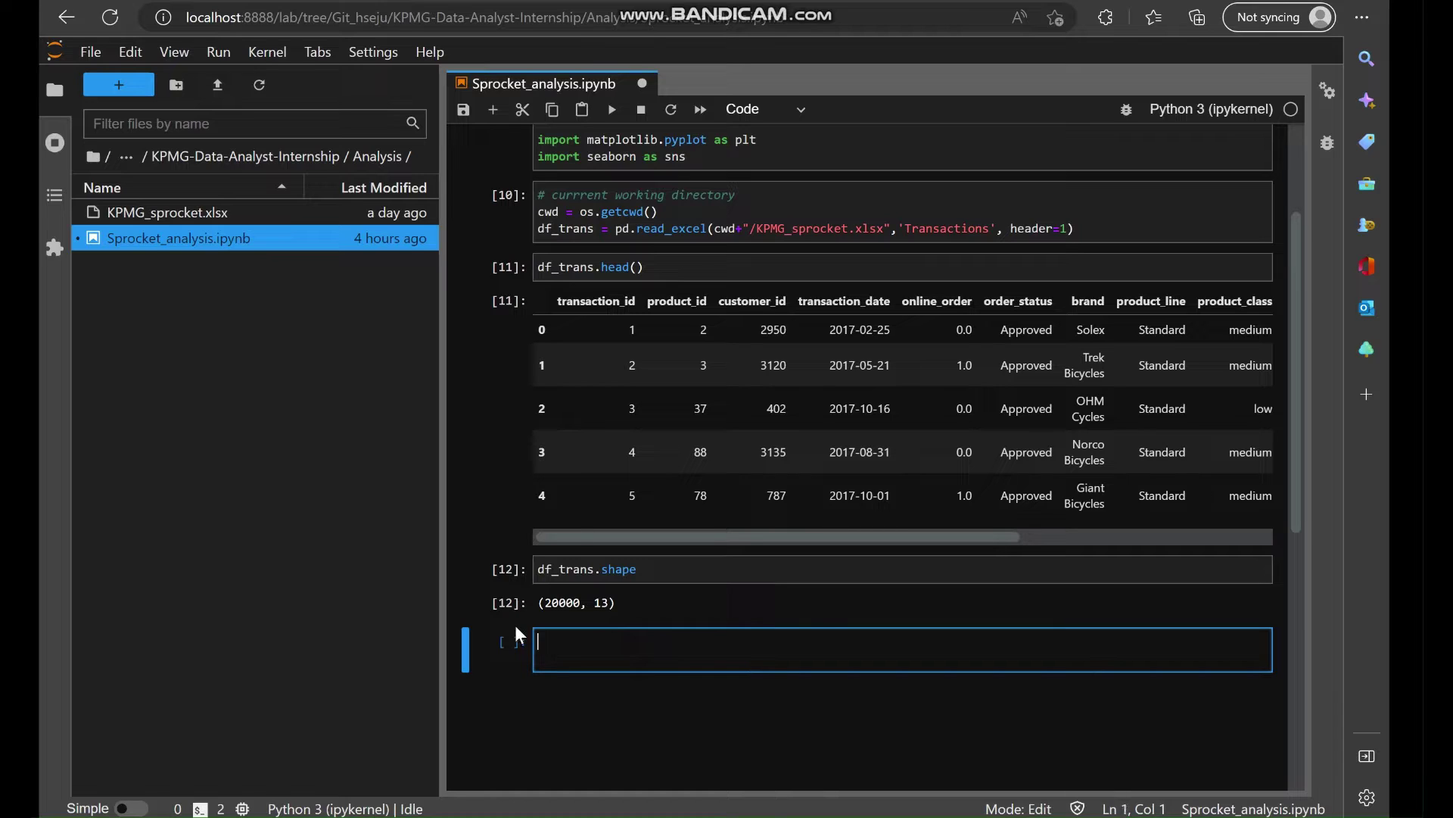
key(Return)
key(BackSpace)
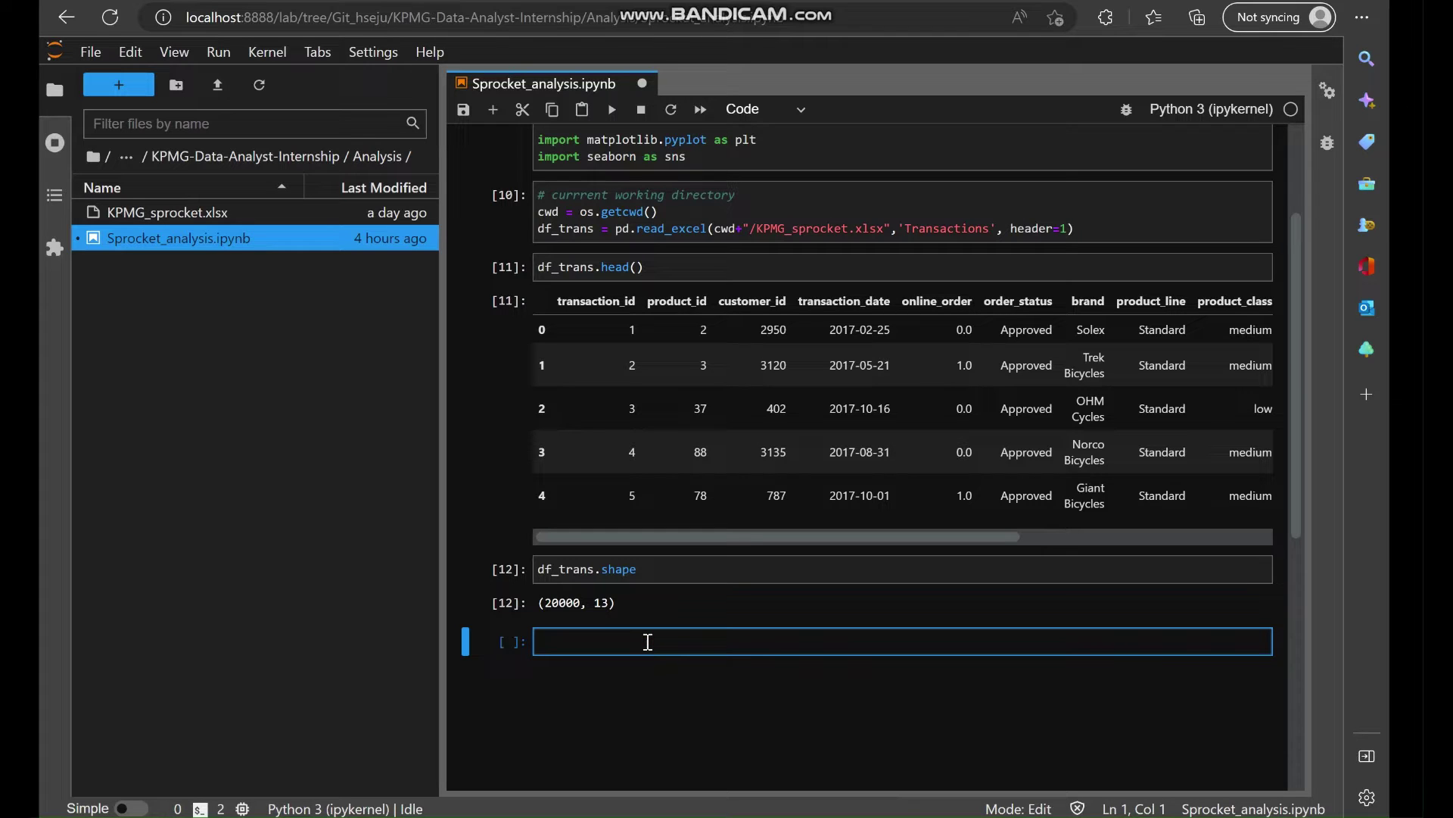
Add a '# basic info' cell running df_trans.info().
text(#)
text(basic )
text(info)
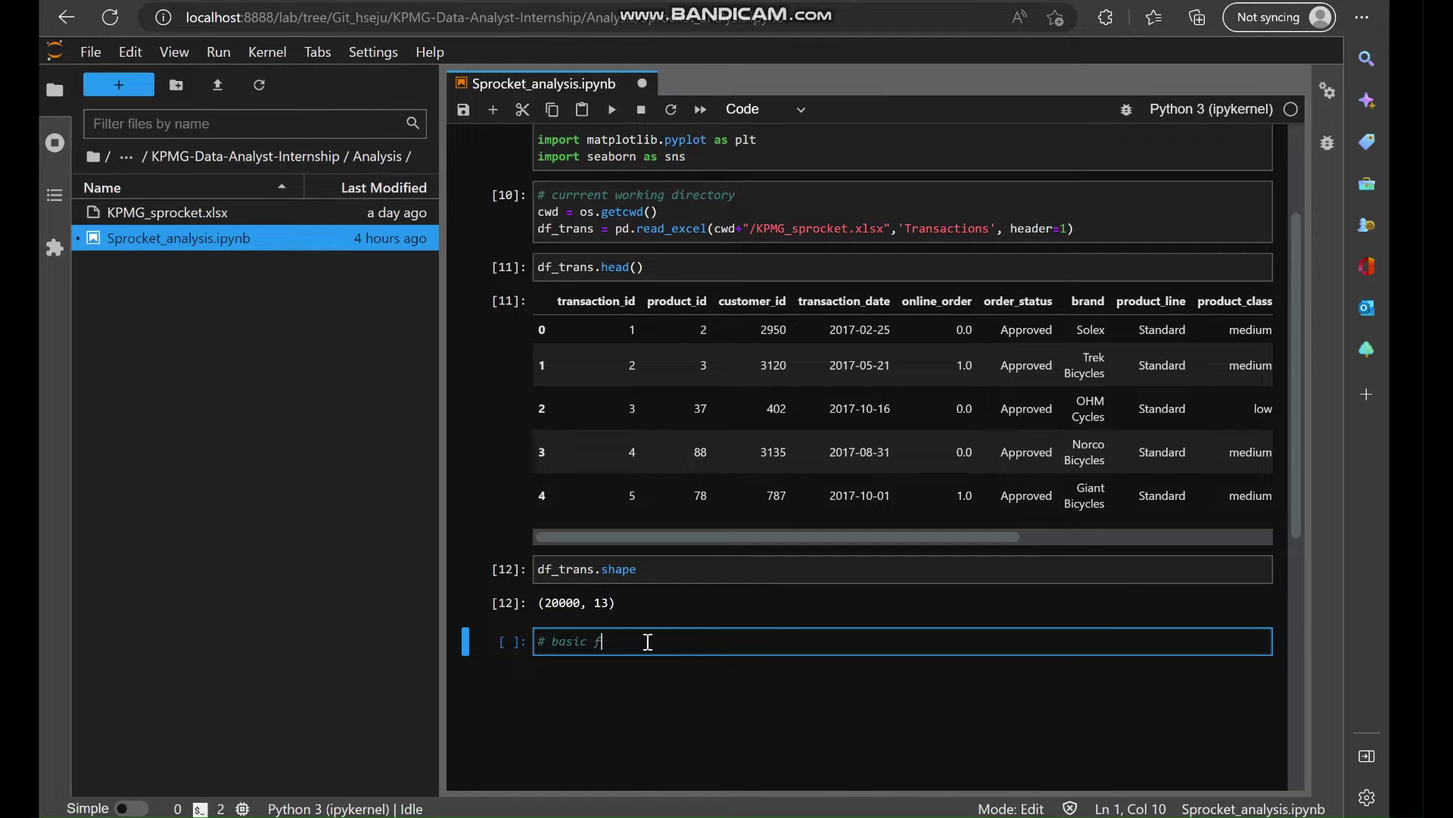
key(Return)
key(Return)
text(df_tans)
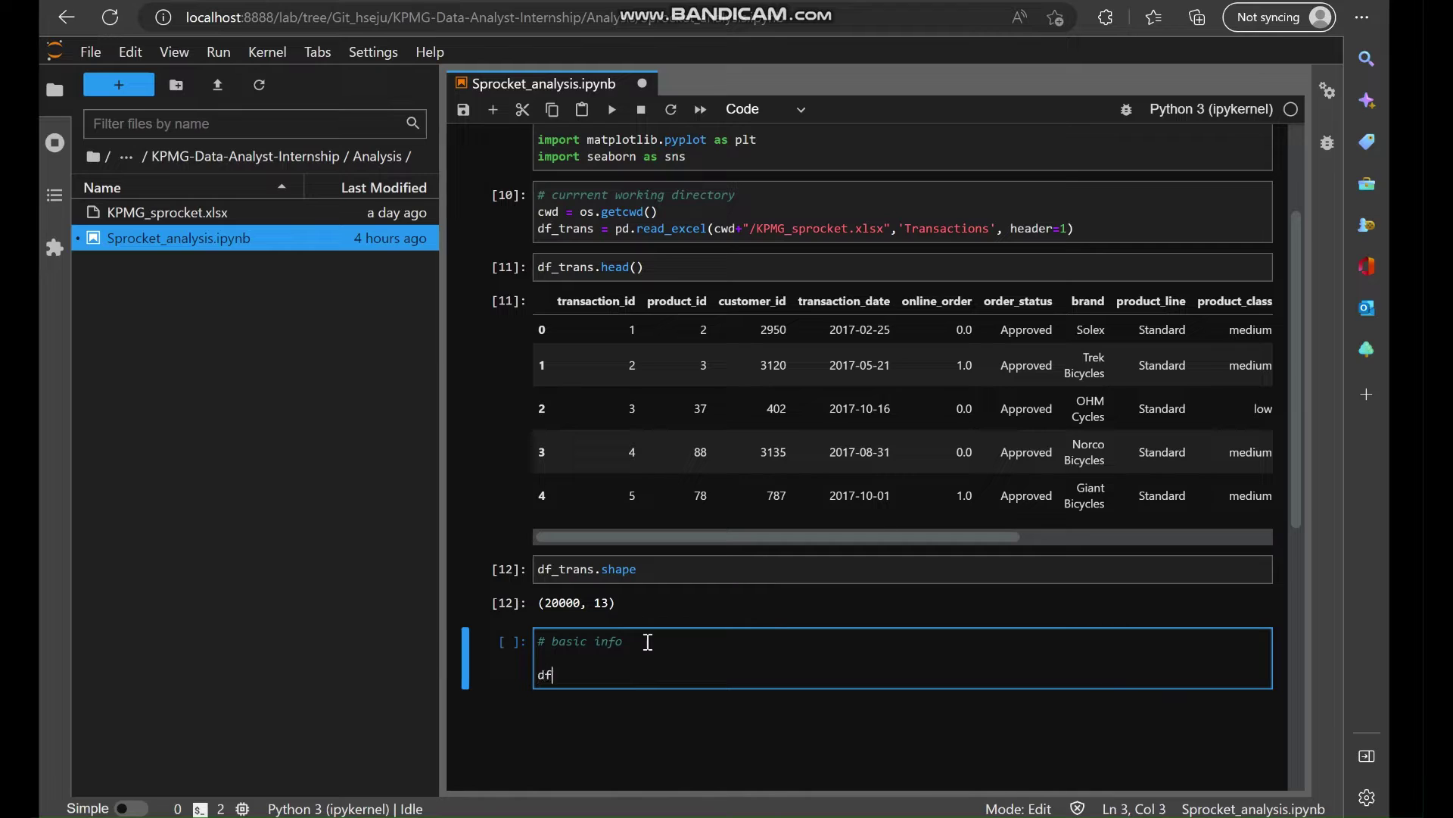
key(BackSpace)
key(BackSpace)
key(BackSpace)
text(rans)
key(BackSpace)
key(BackSpace)
text(ns.info())
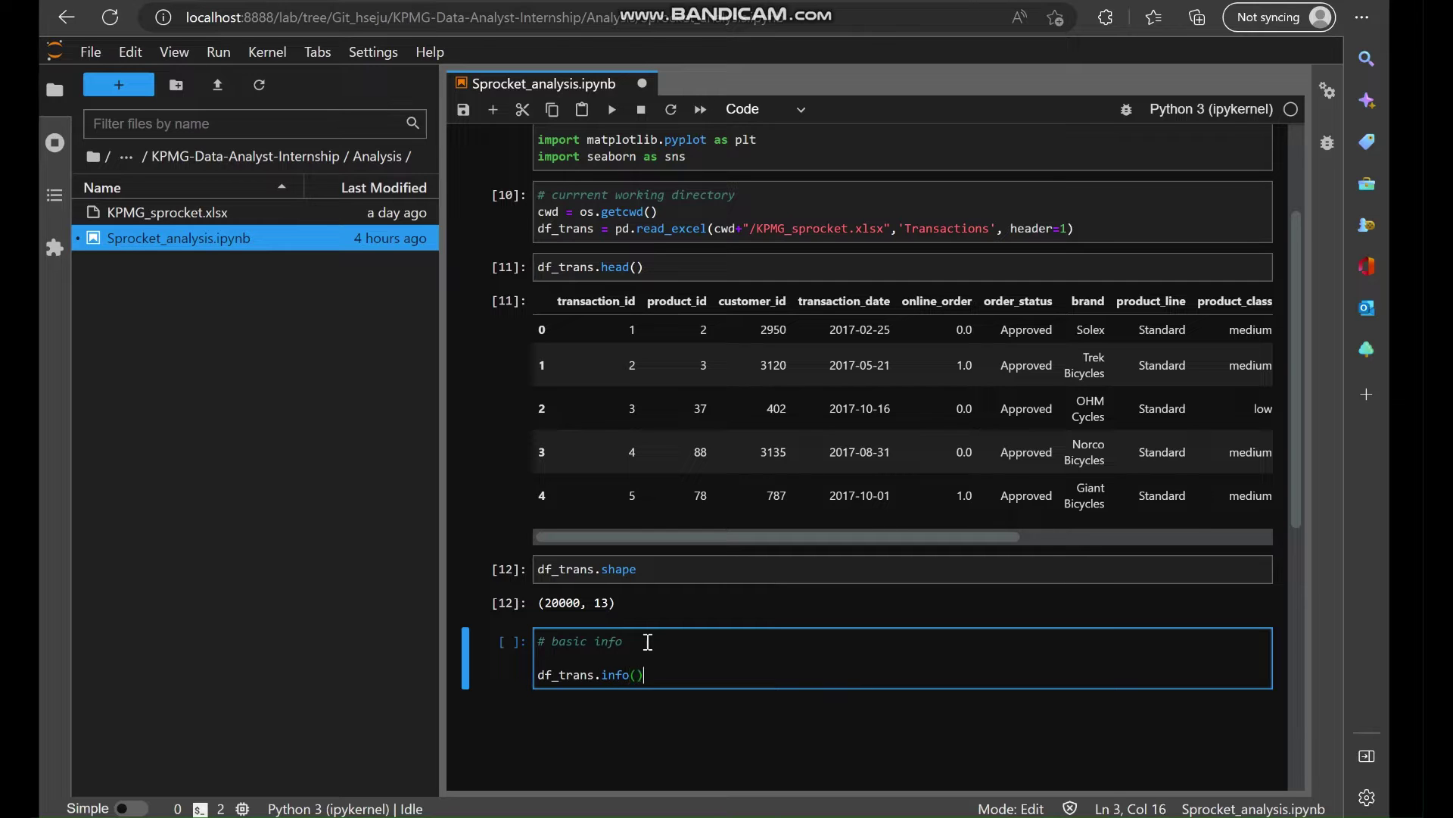
key(shift+Return)
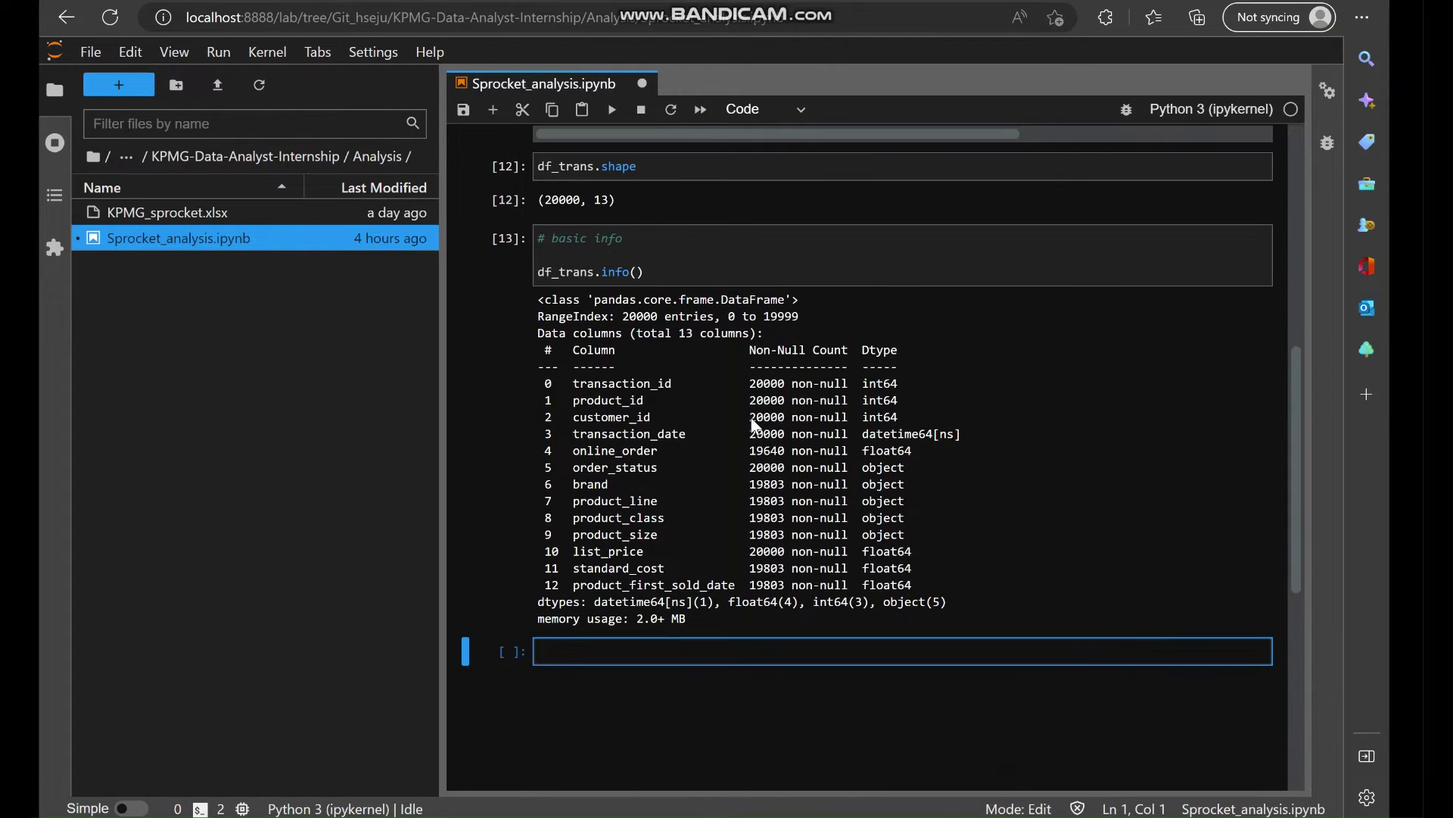
Run df_trans.duplicated().value_counts(), which returns False 20000.
key(Up)
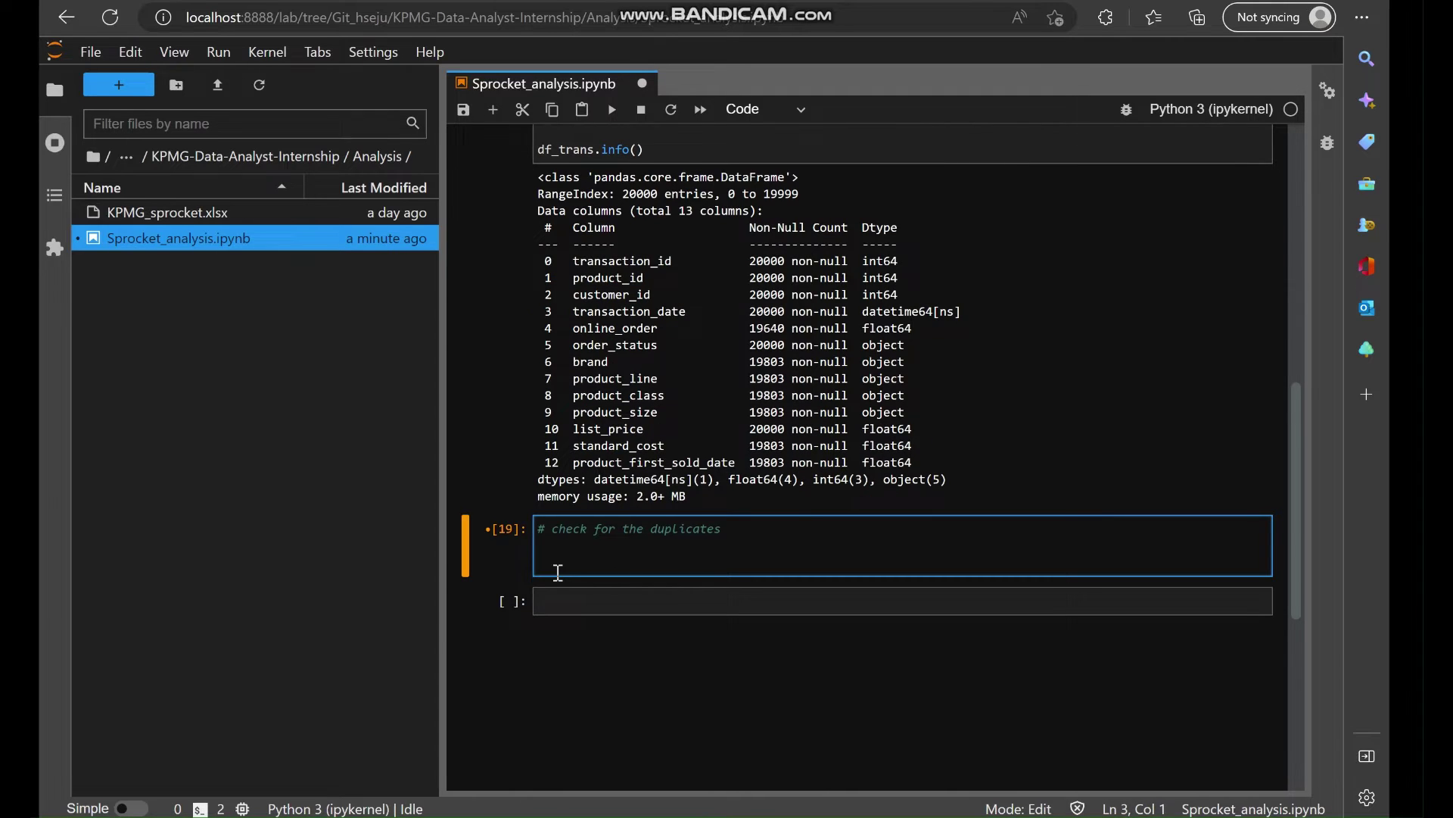
text(df_trans.)
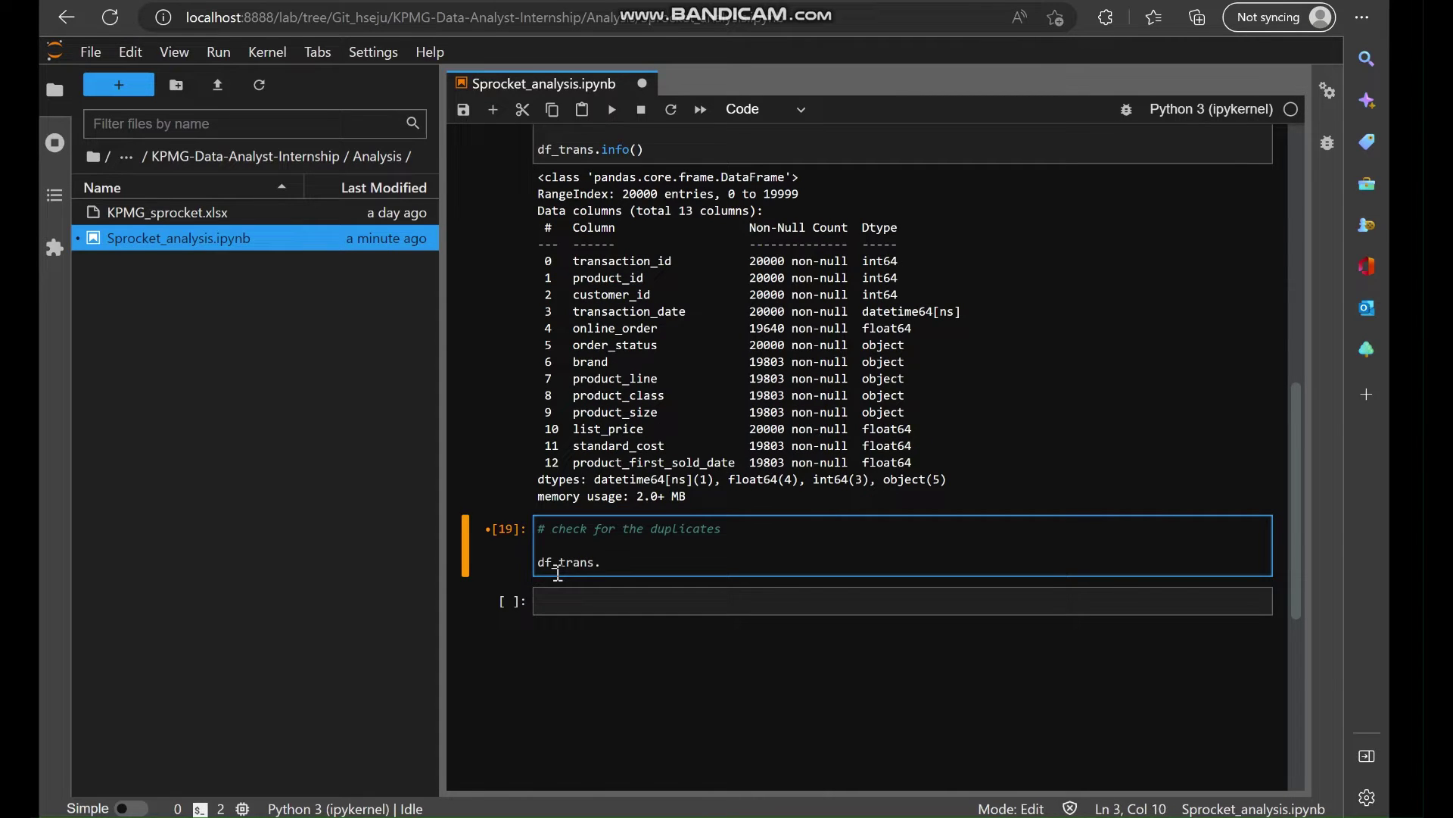
text(duplicated())
key(shift+Return)
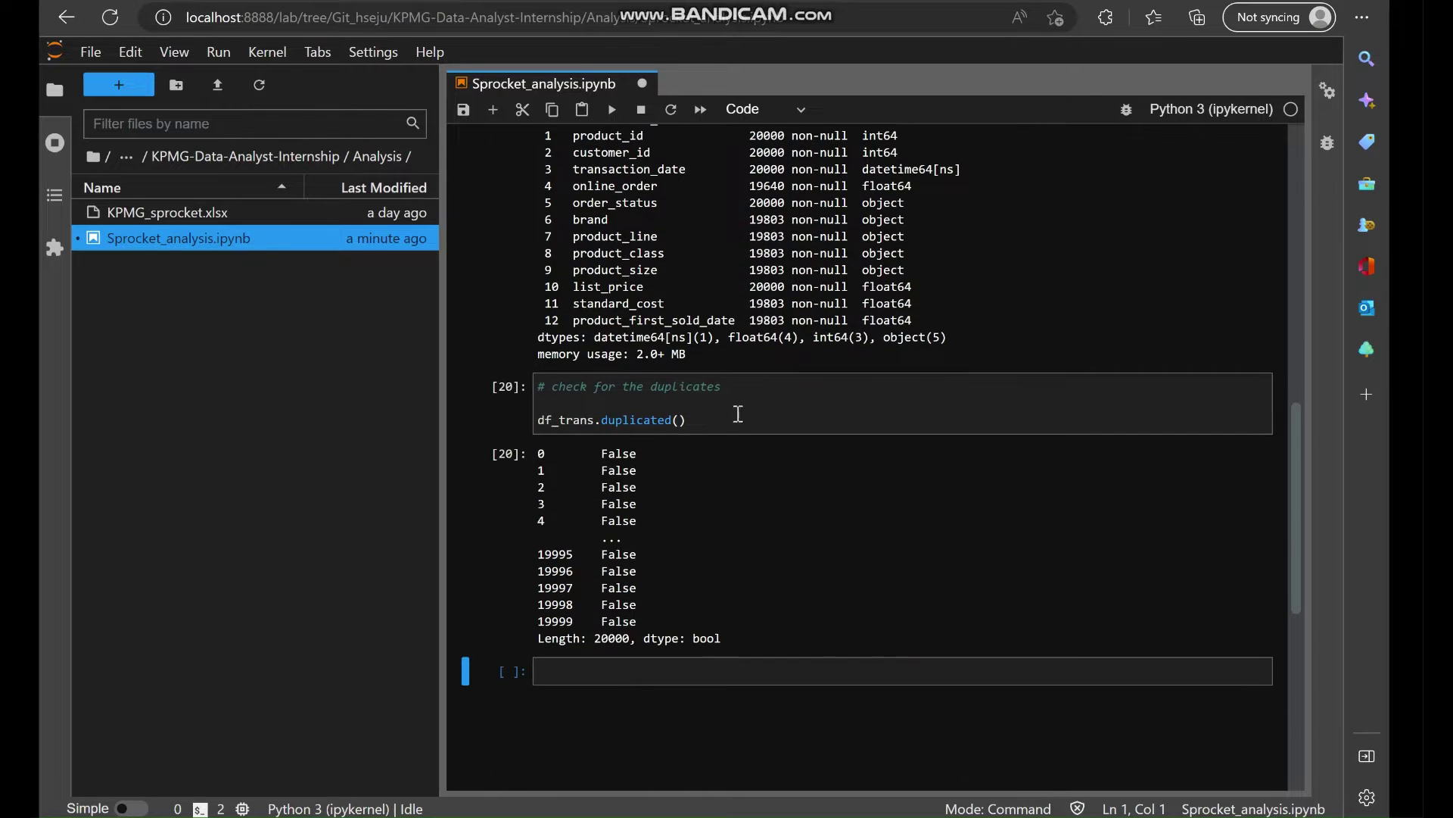
click(719, 415)
text(.value_)
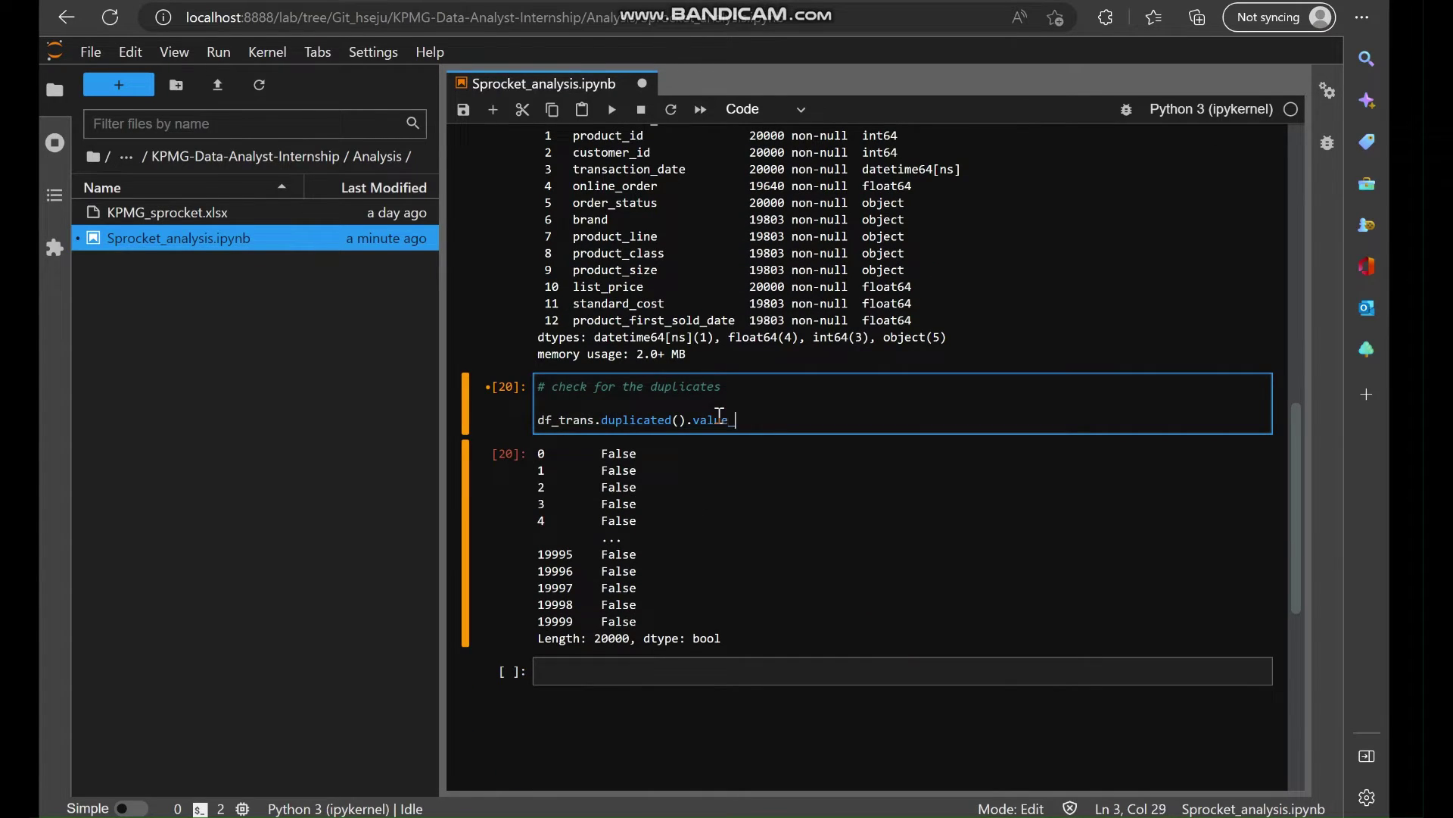
text(counts())
key(shift+Return)
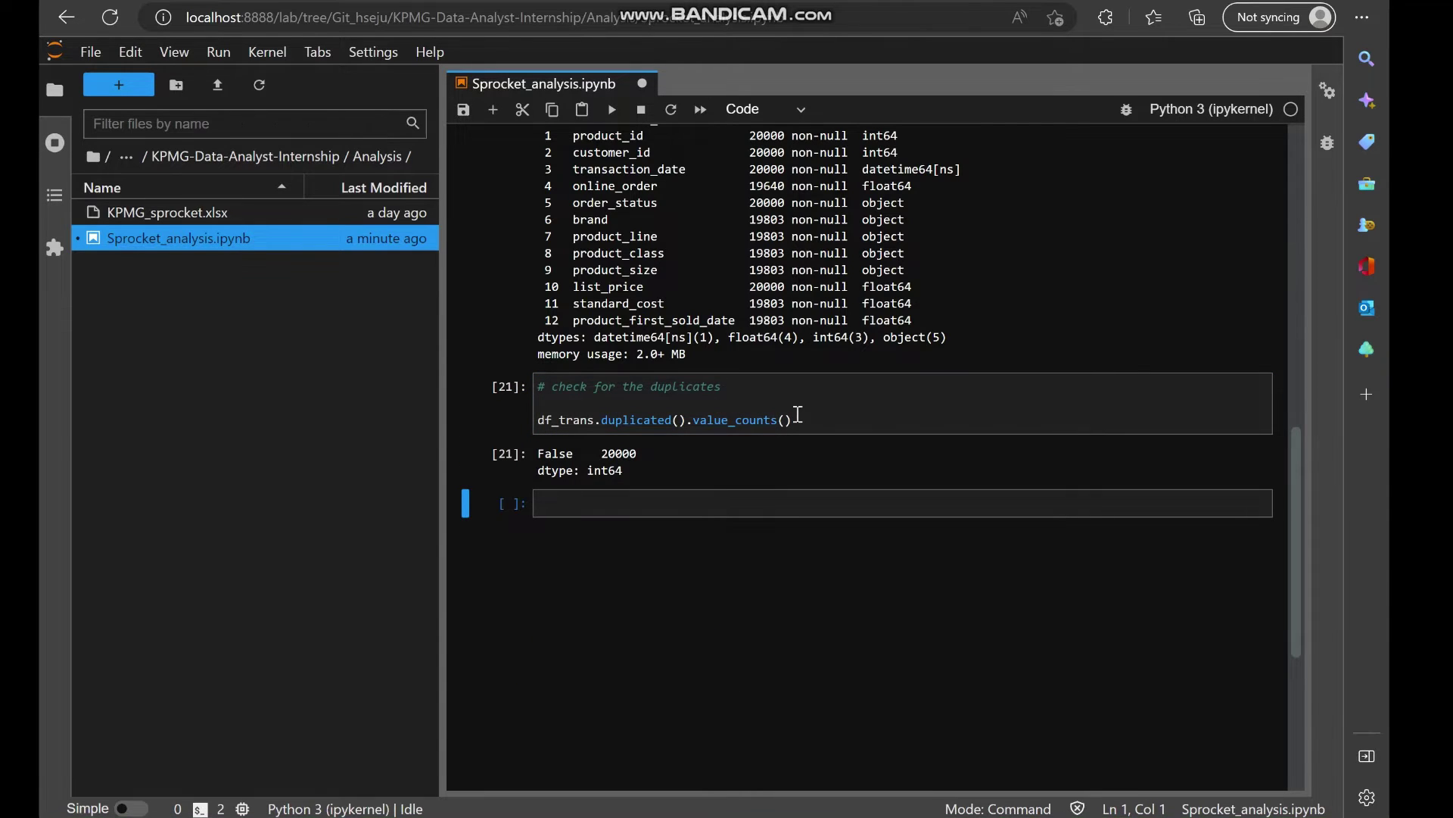
scroll(685, 530, up, 2)
click(685, 621)
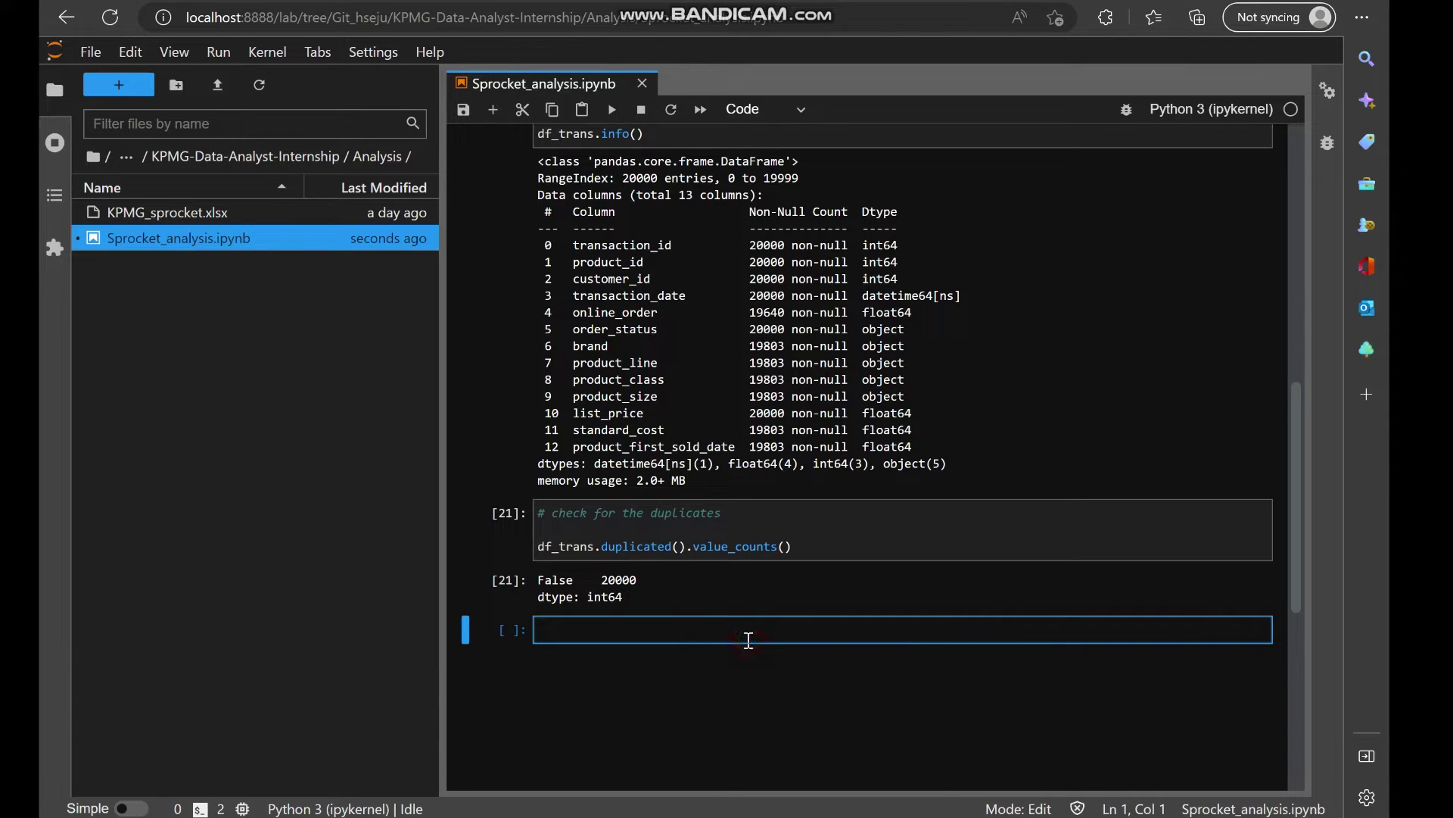
Review the transaction_id and product_id column names in the info output.
scroll(784, 647, up, 1)
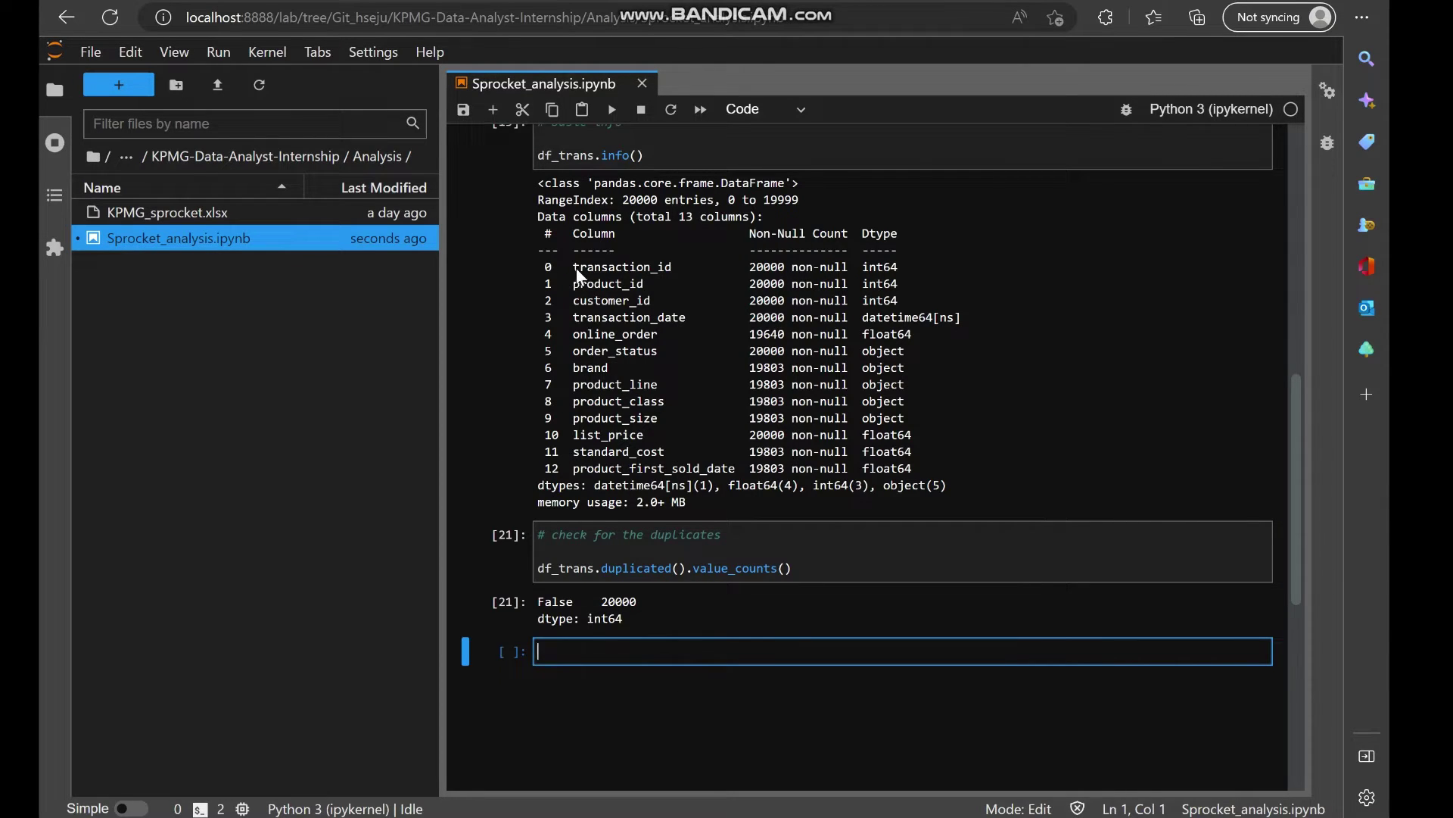
drag(574, 266, 686, 271)
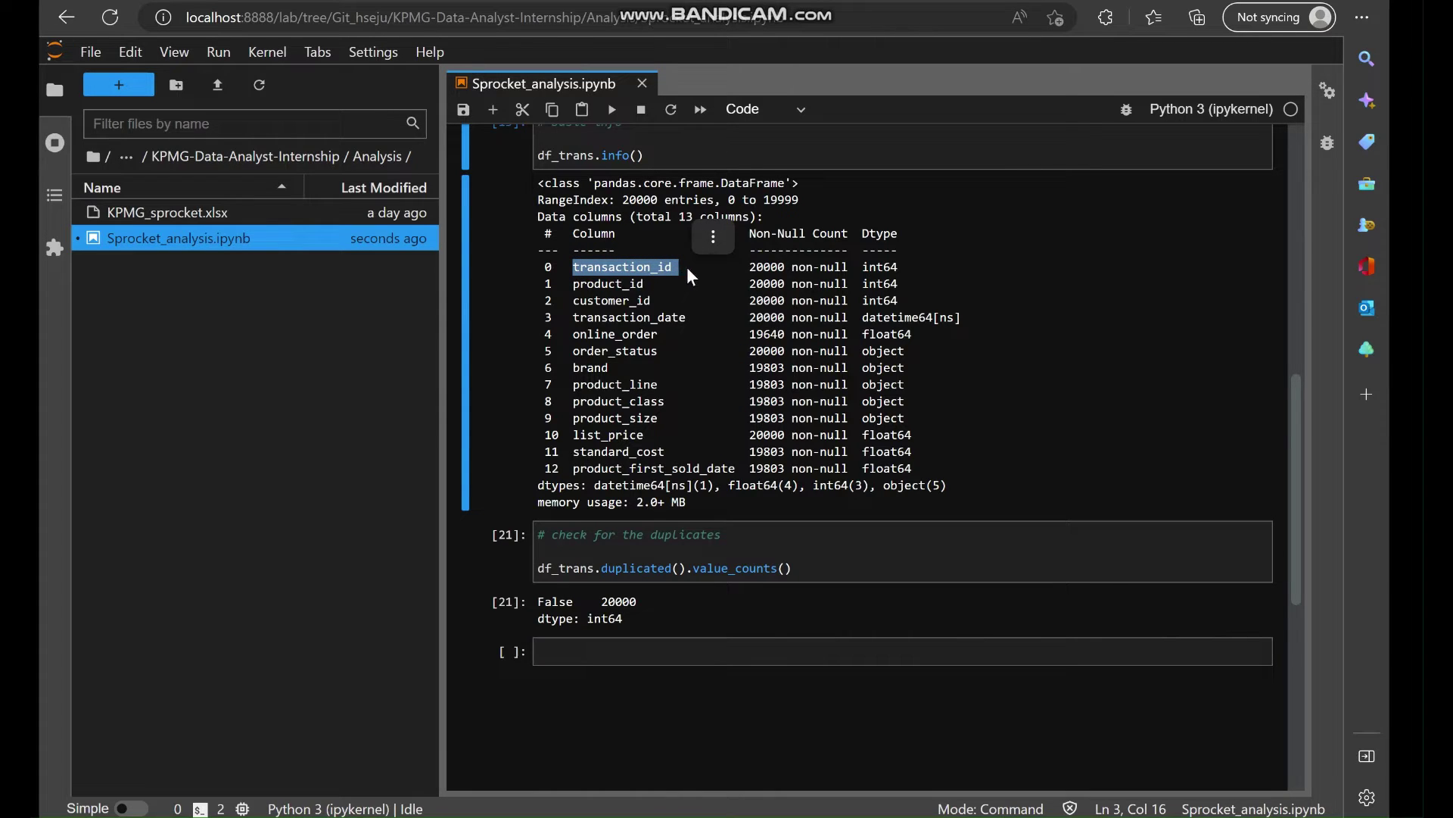
drag(574, 283, 642, 294)
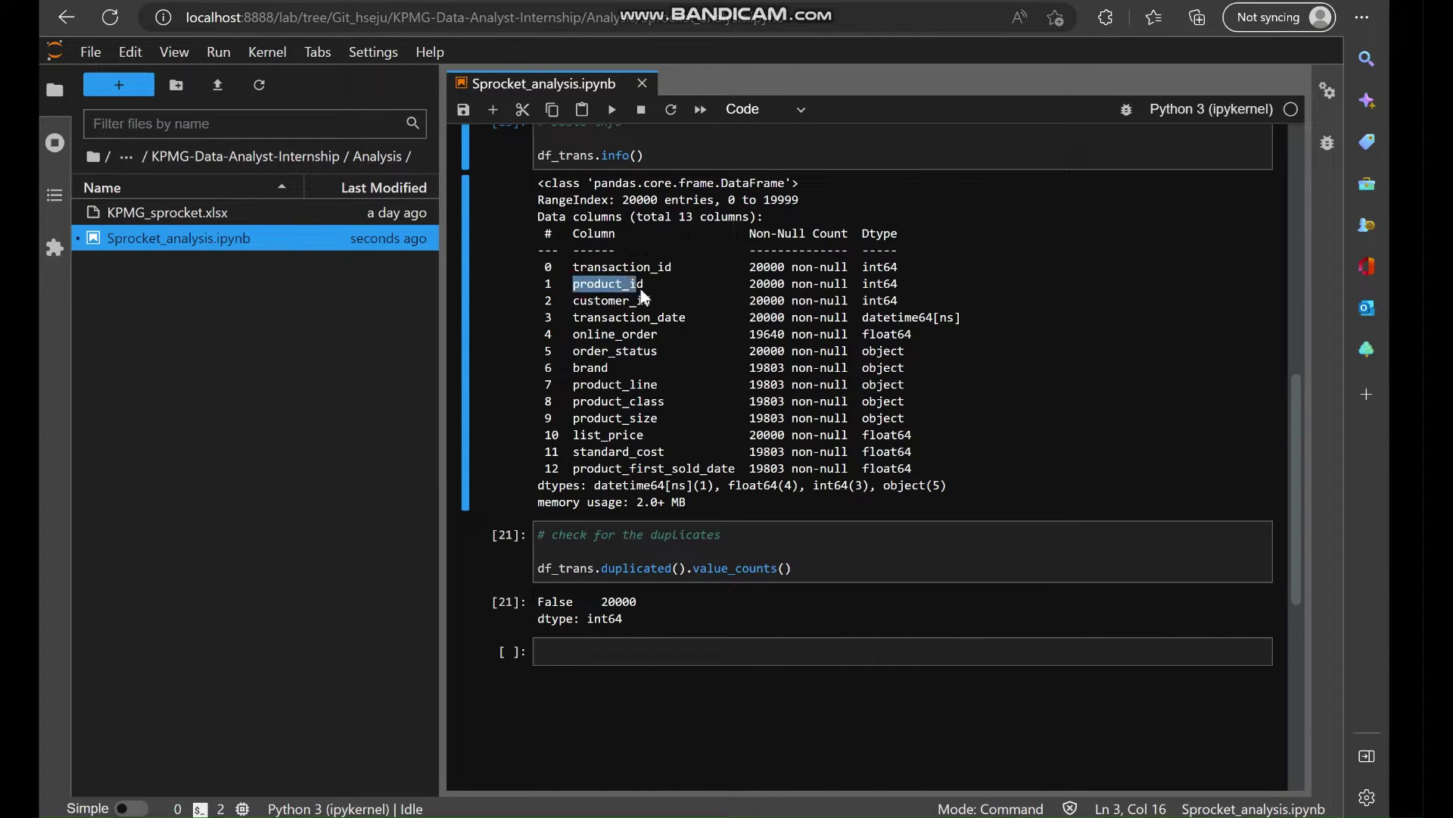
Add a '# product id' cell running df_trans.product_id.value_counts(), showing 101 products.
click(612, 648)
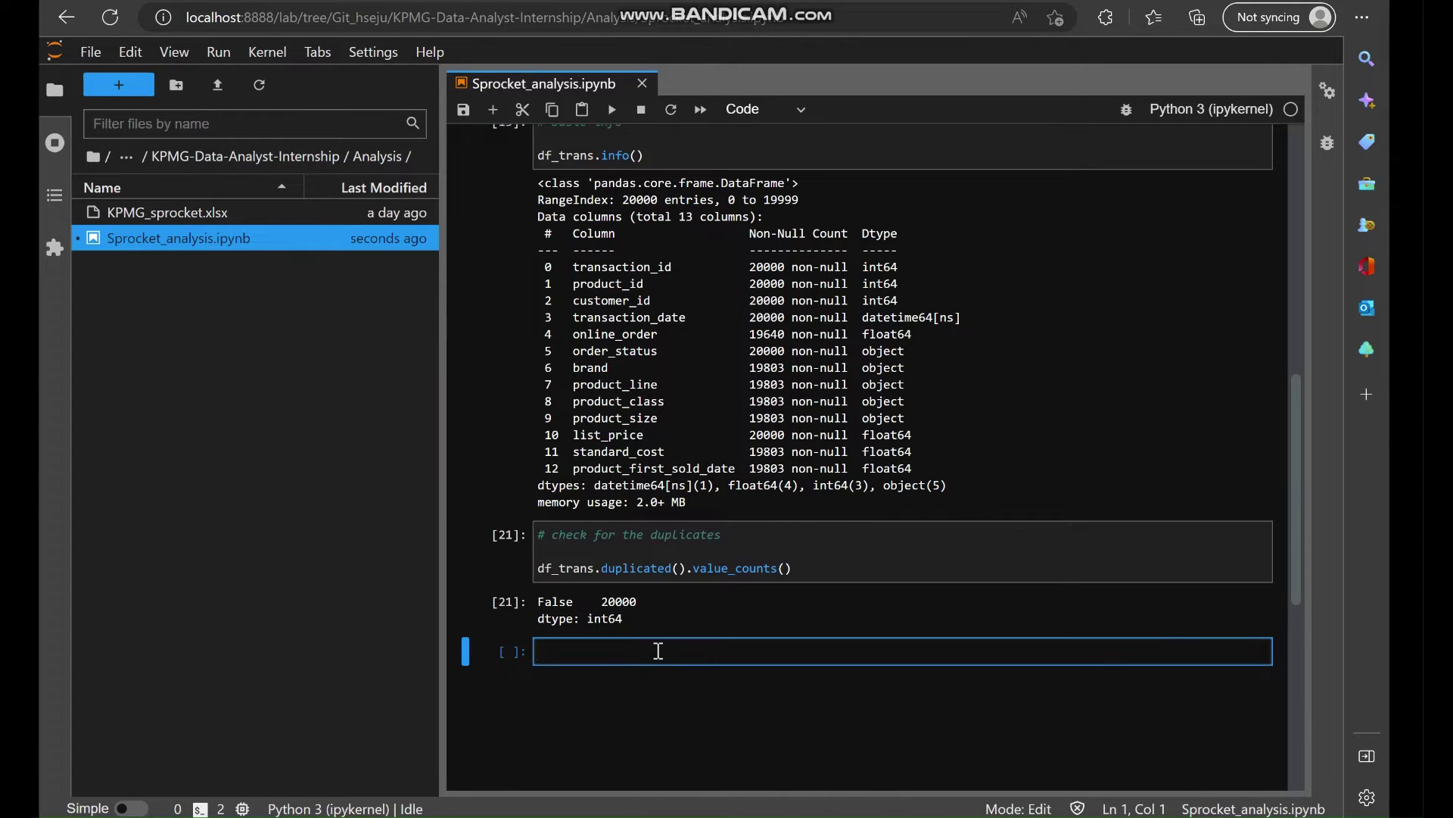
text(# product)
text(s)
key(BackSpace)
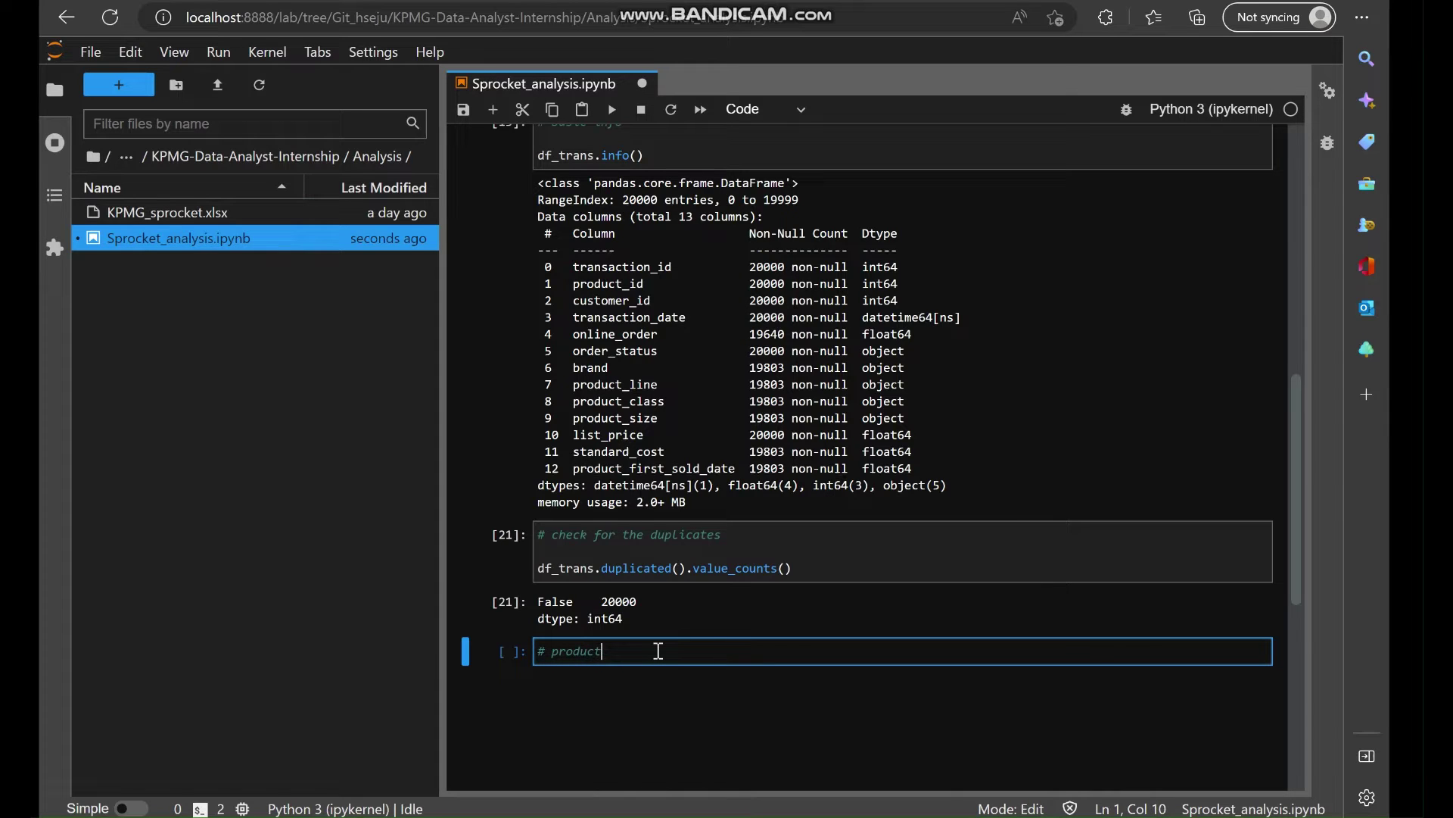
text(id)
key(Return)
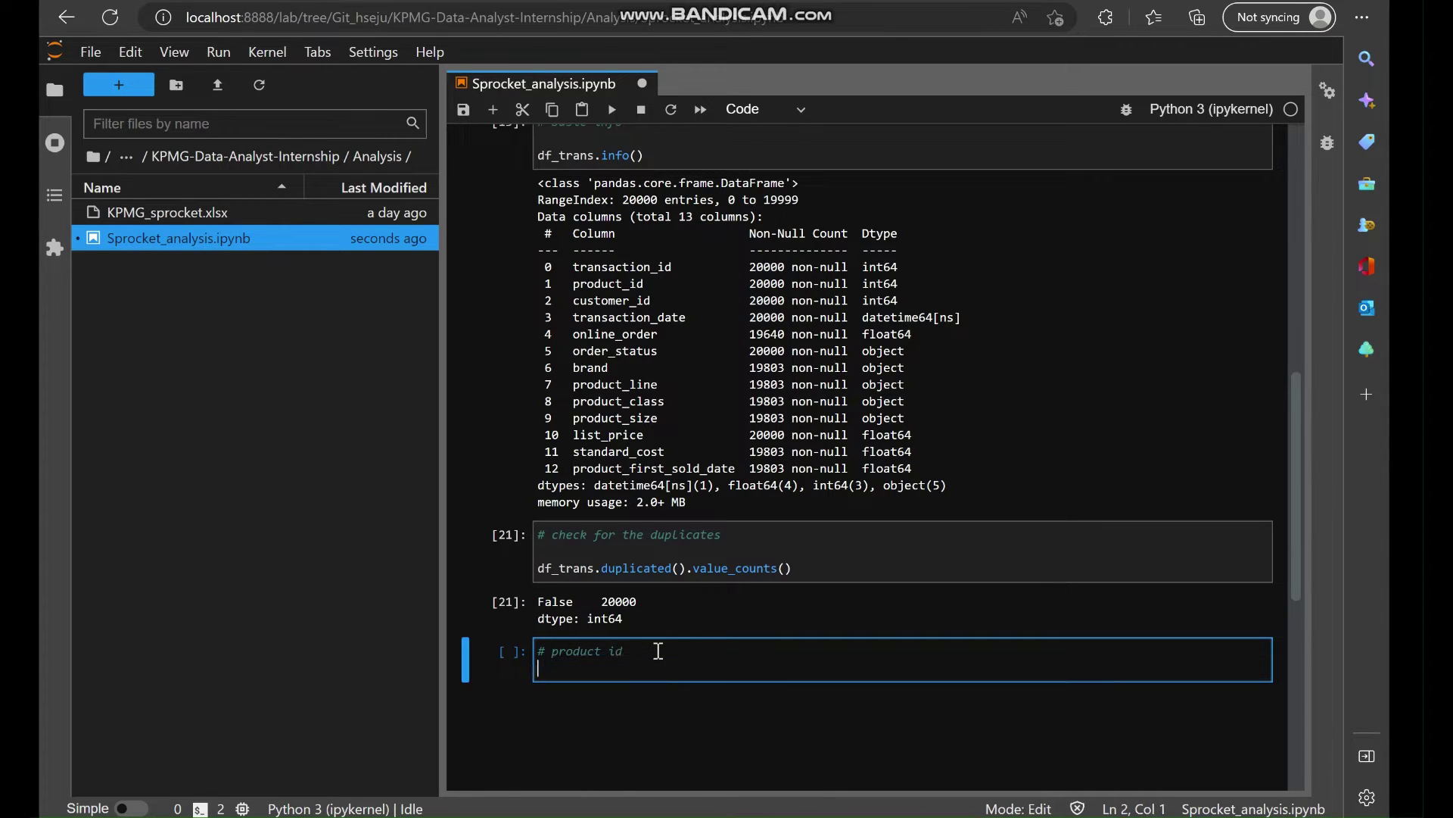
text(df_trans.product)
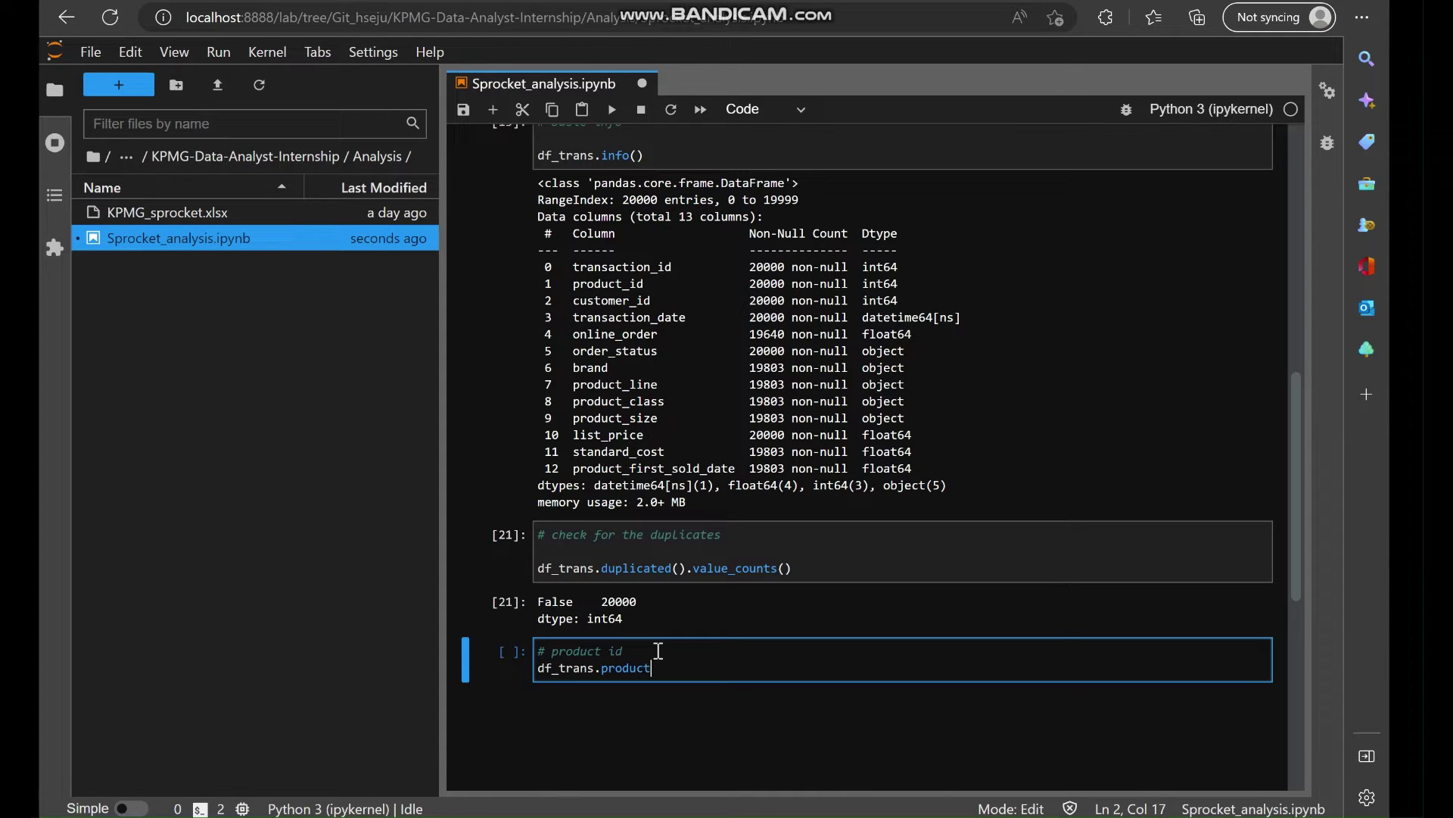
text(_id.value_counts()
key(shift+Return)
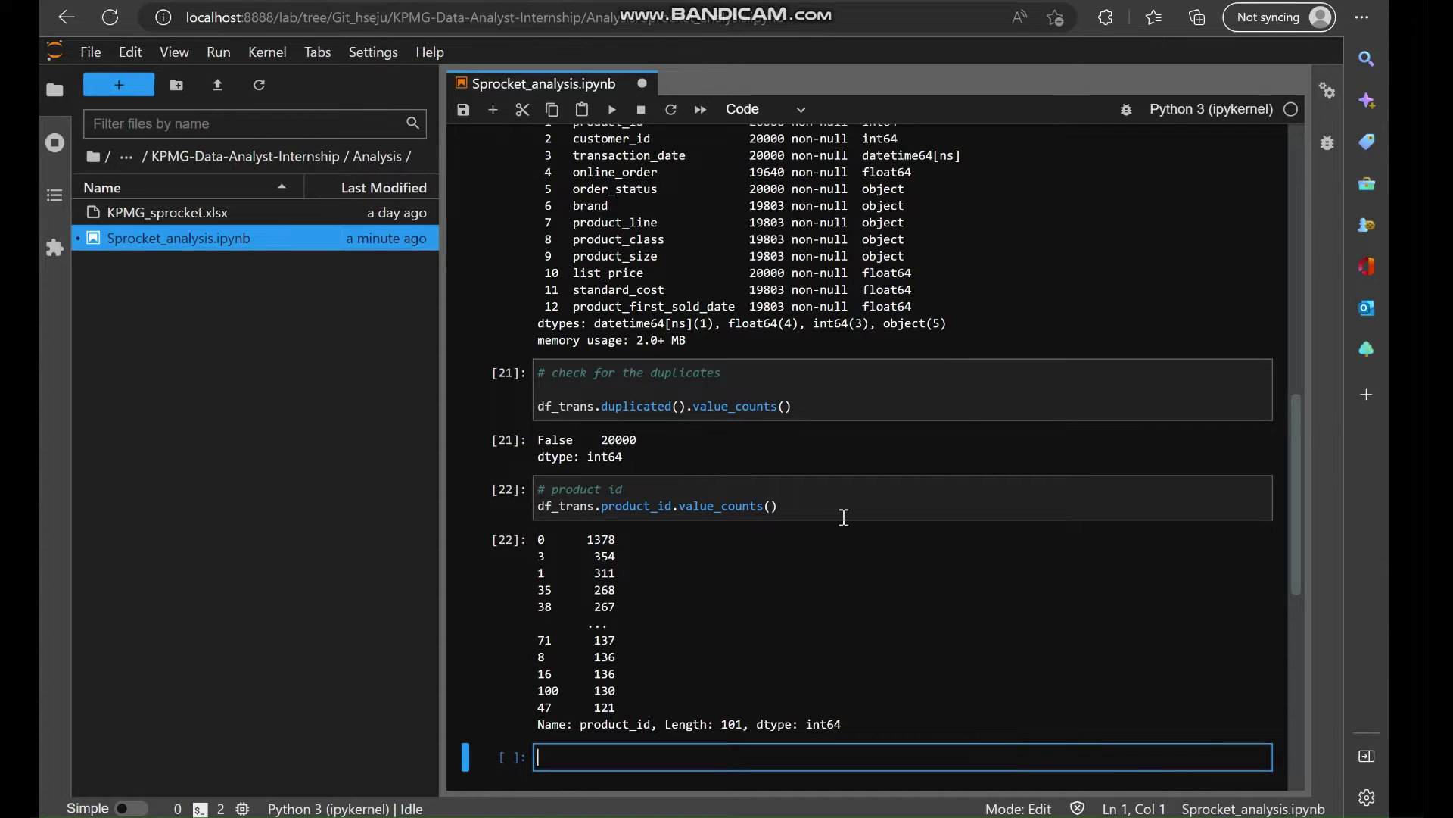
scroll(843, 517, up, 1)
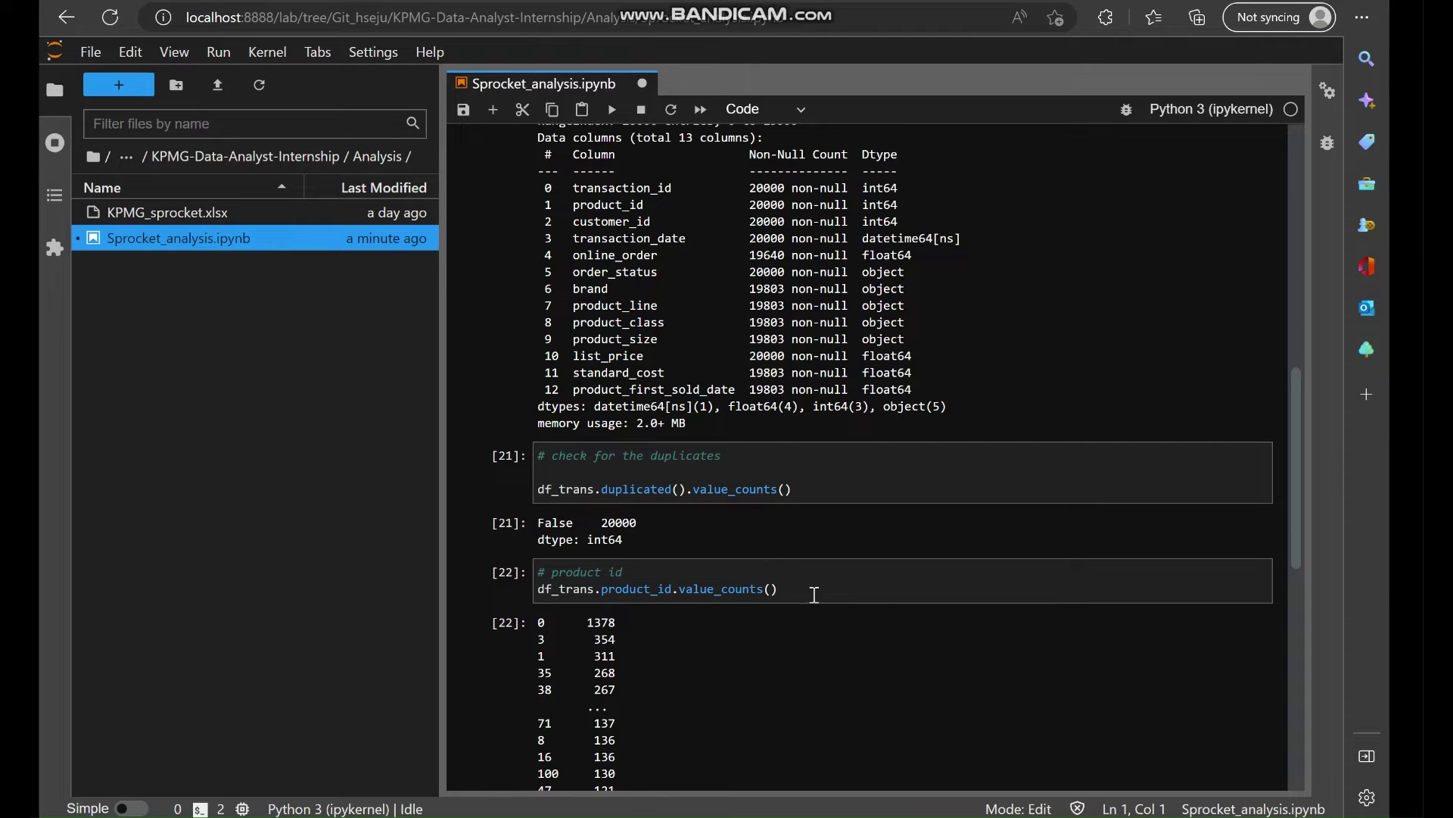
Insert a cell below duplicates check [21], typing then erasing a '# data types' comment.
scroll(812, 594, up, 1)
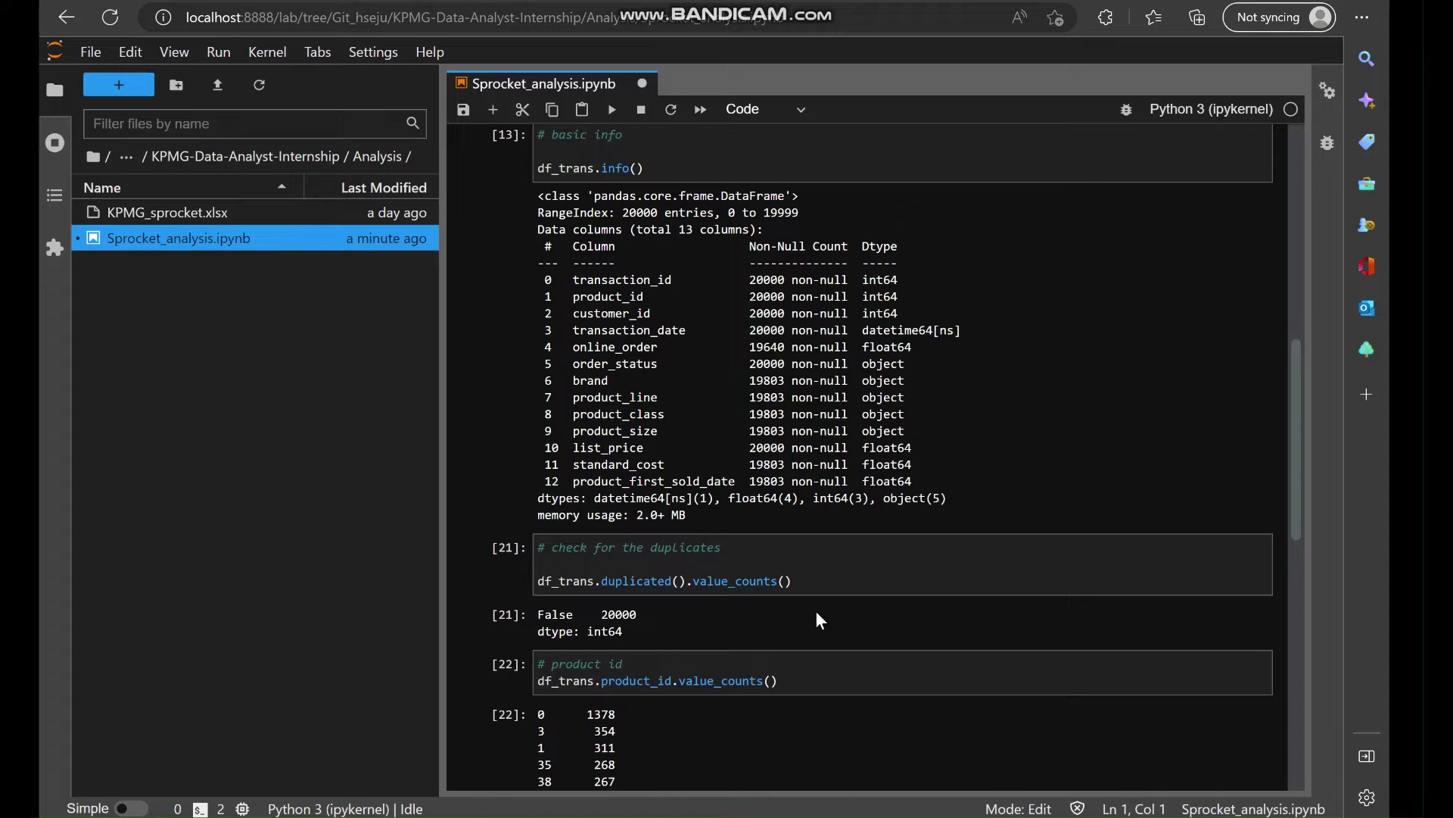
scroll(613, 567, down, 1)
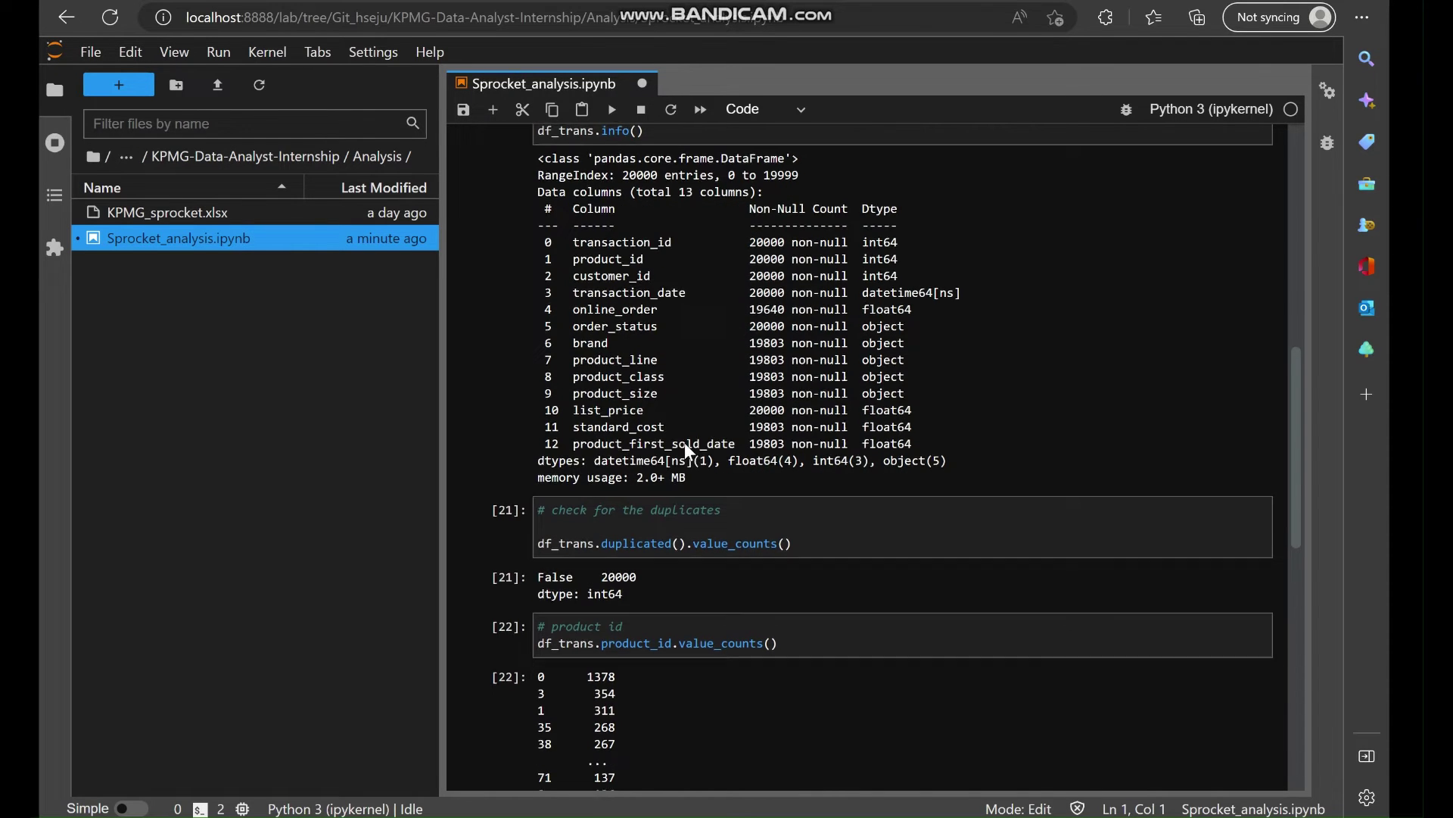
click(518, 556)
key(b)
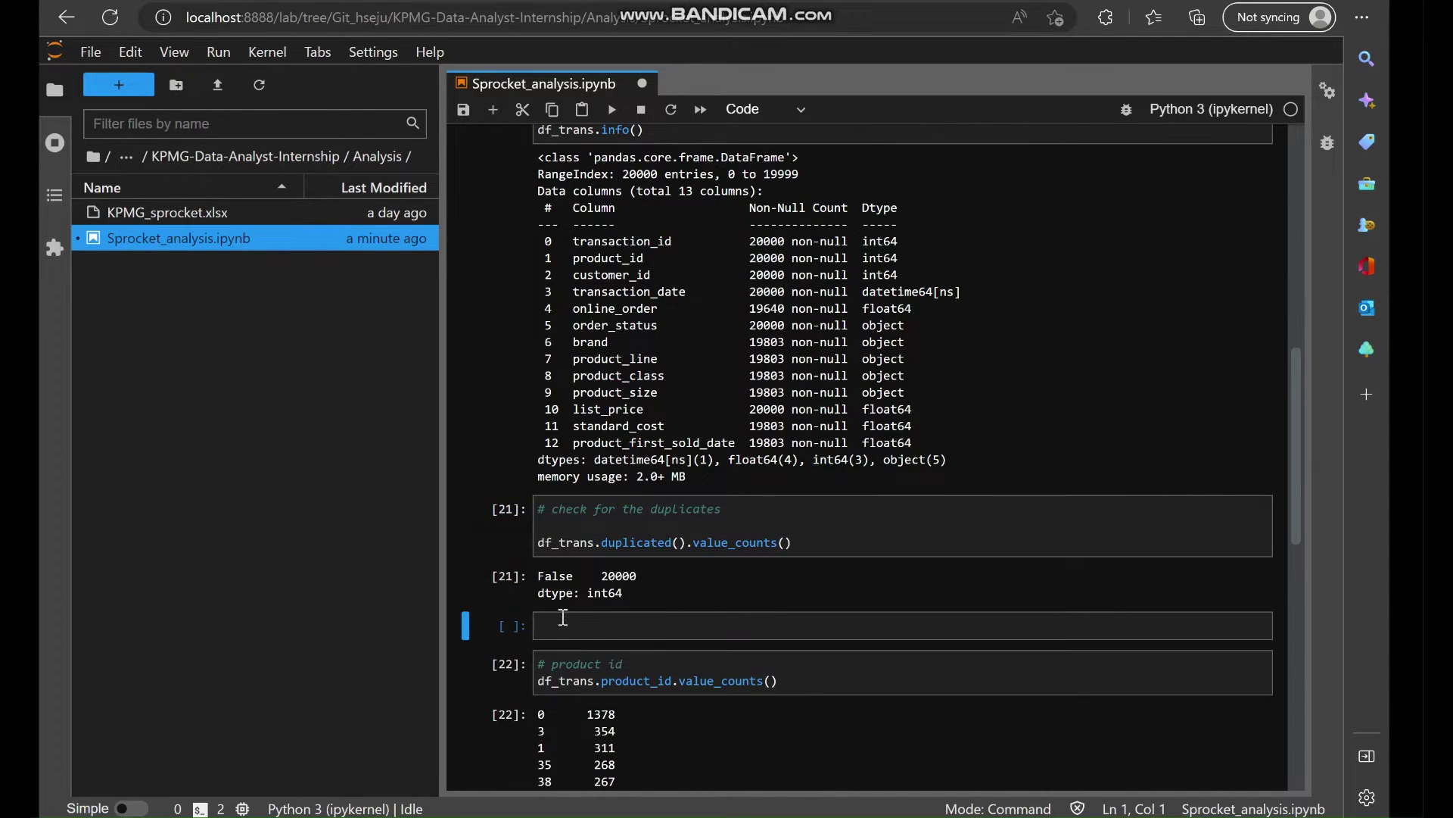
click(563, 617)
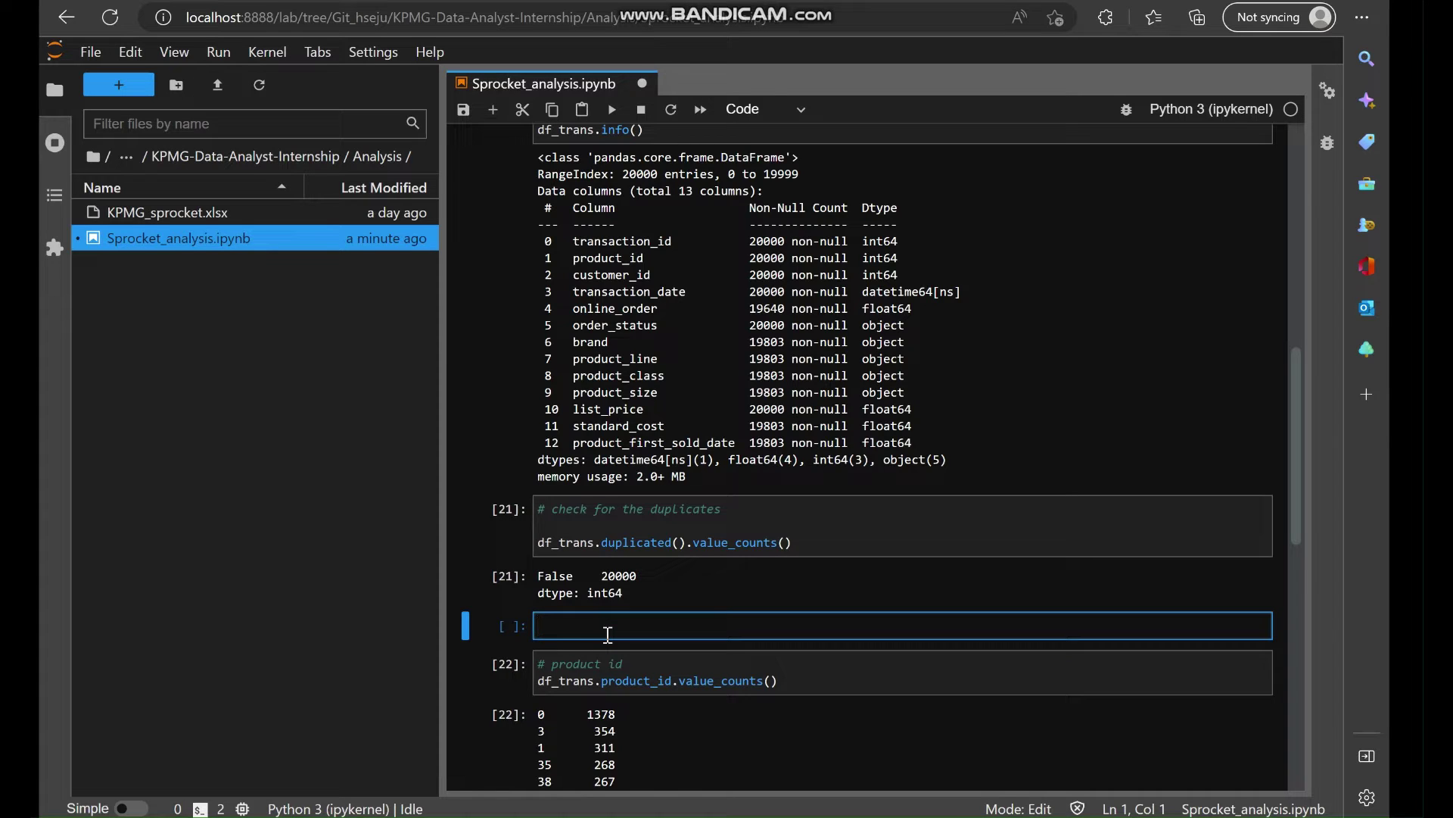
text(# data types)
key(Return)
key(Return)
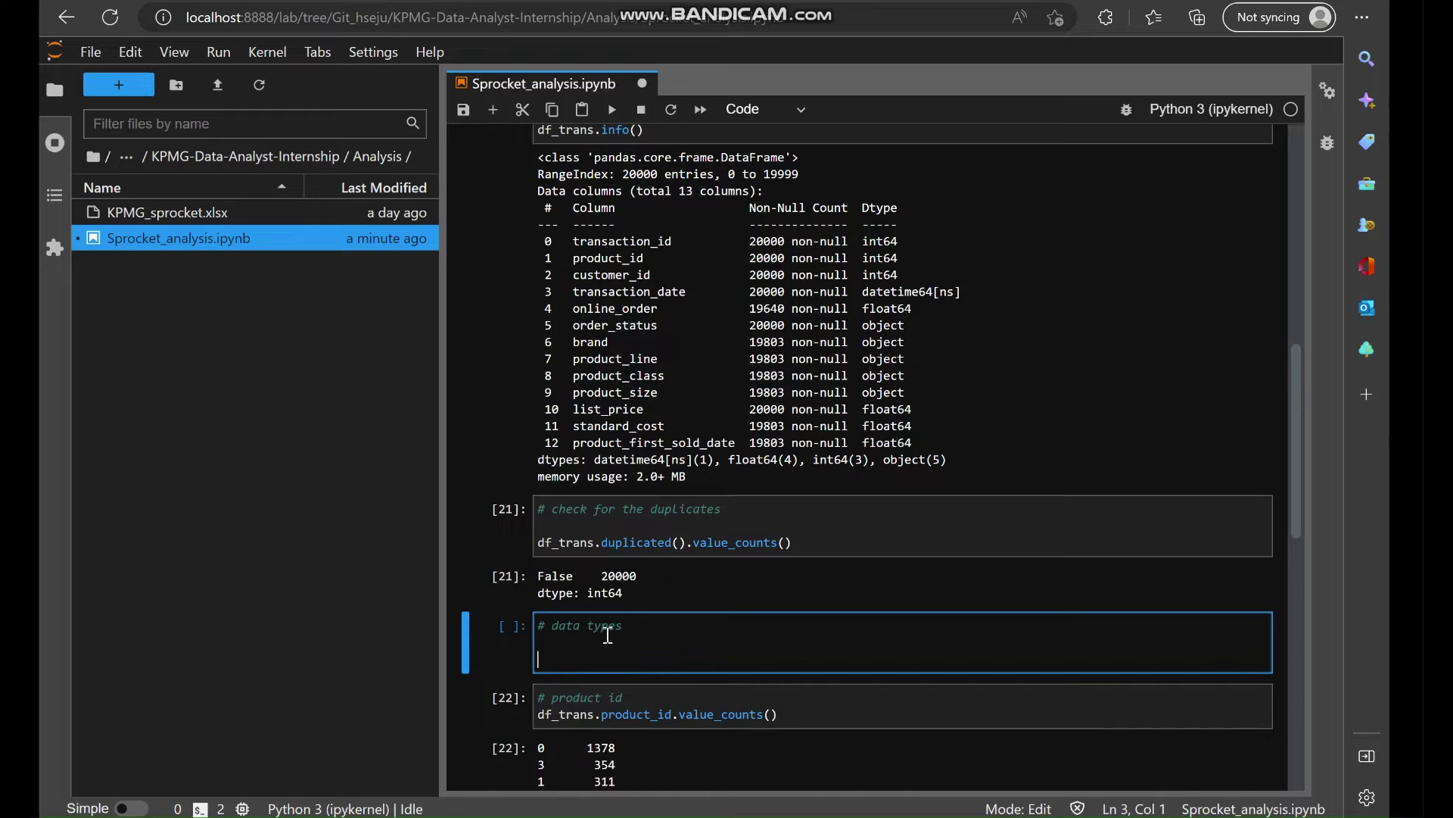
text(df.)
key(BackSpace)
key(BackSpace)
key(BackSpace)
key(BackSpace)
key(BackSpace)
key(BackSpace)
key(BackSpace)
key(BackSpace)
key(BackSpace)
key(BackSpace)
key(BackSpace)
key(BackSpace)
key(BackSpace)
key(BackSpace)
key(BackSpace)
key(BackSpace)
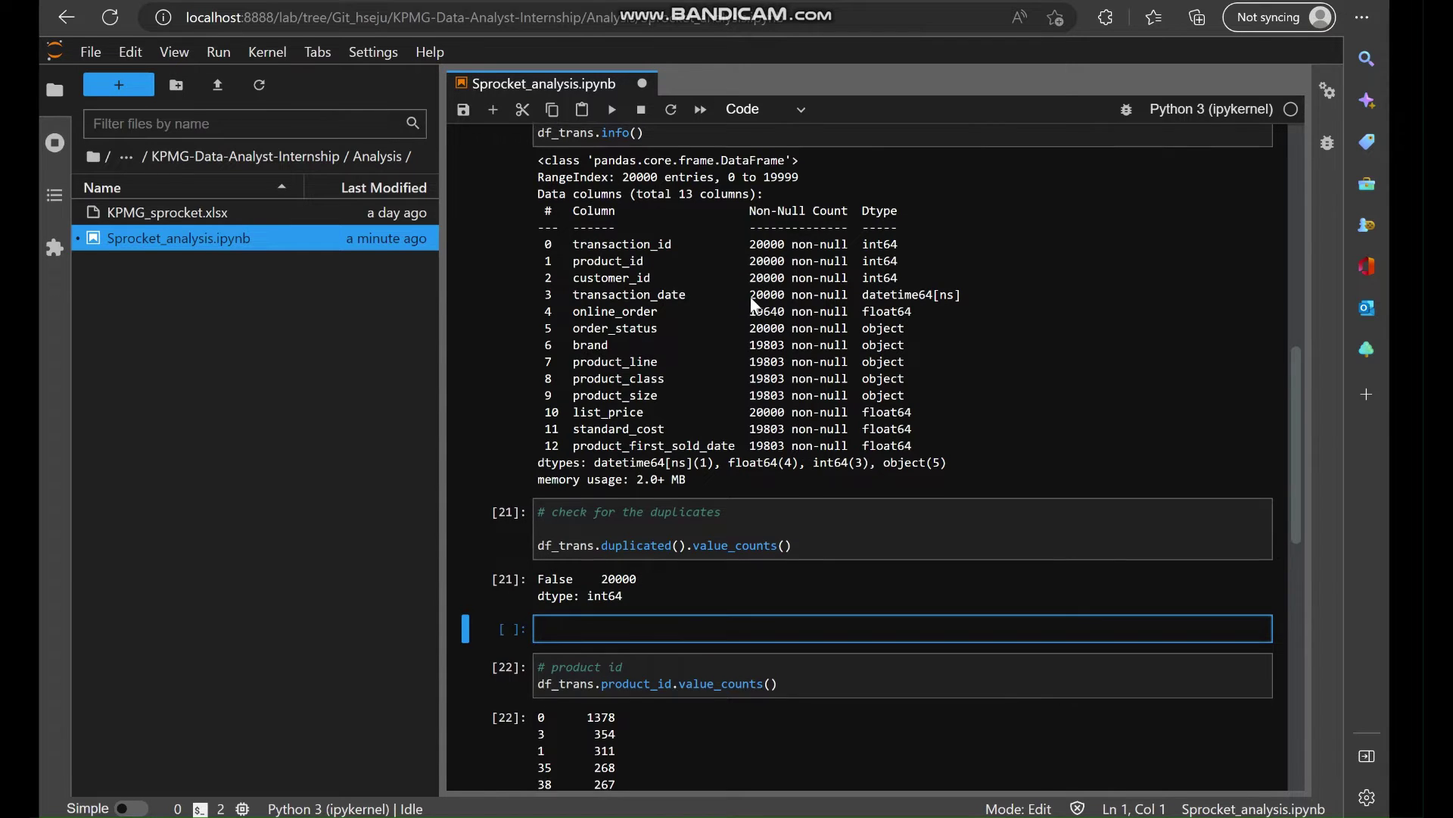
Scroll through the notebook outputs and save the notebook.
scroll(751, 297, up, 3)
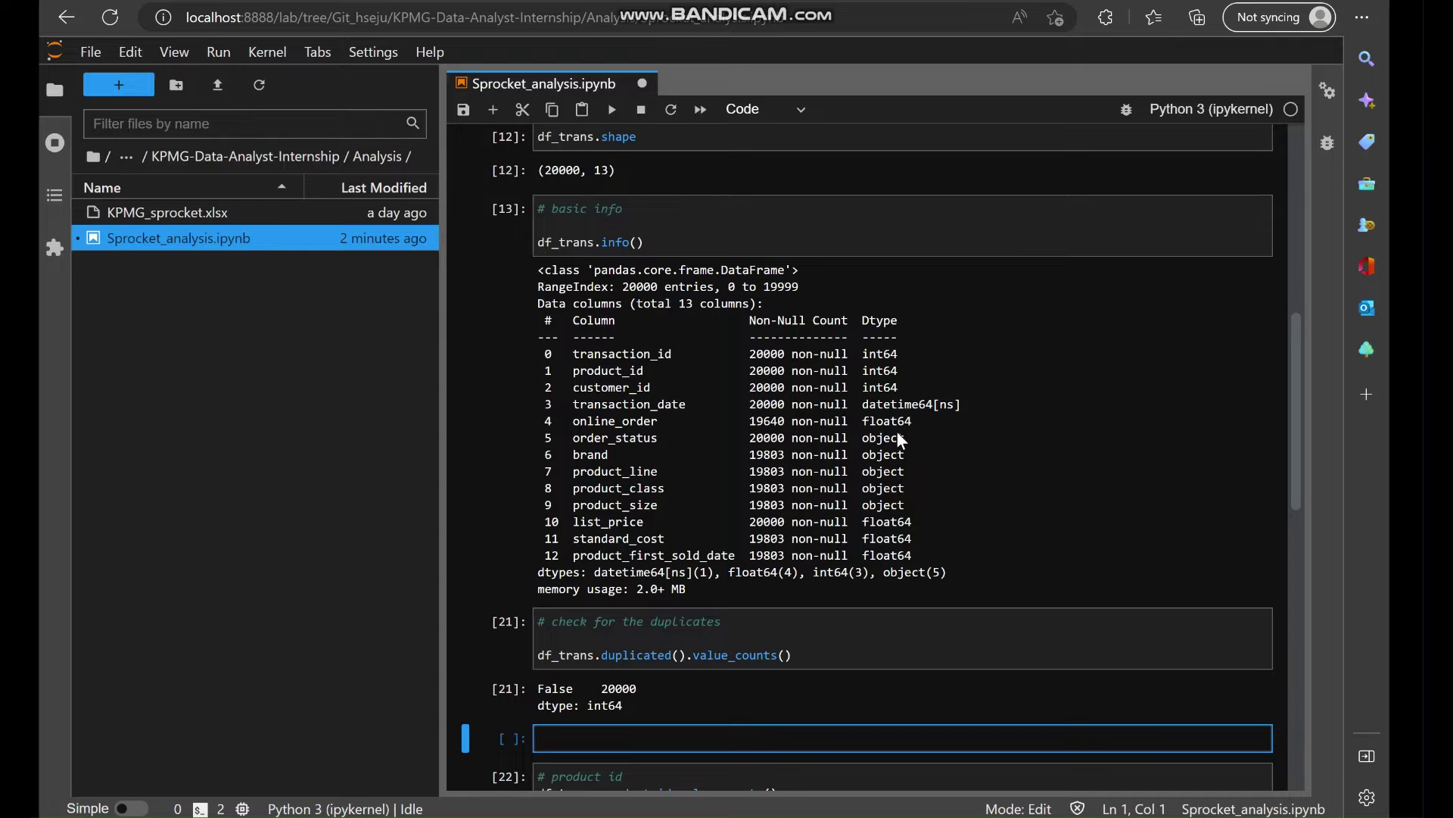
scroll(784, 475, up, 10)
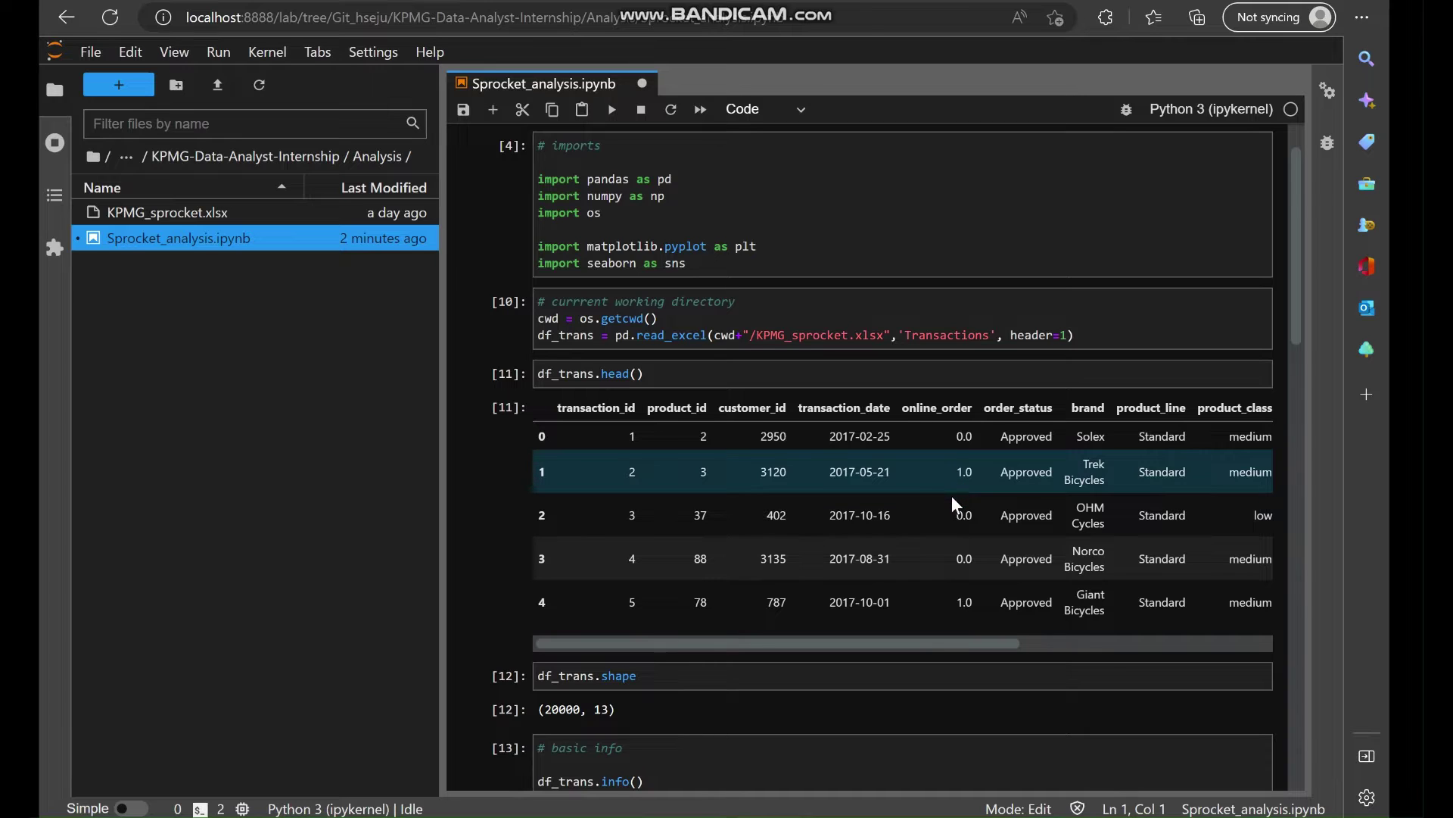
scroll(955, 539, down, 1)
scroll(955, 539, down, 2)
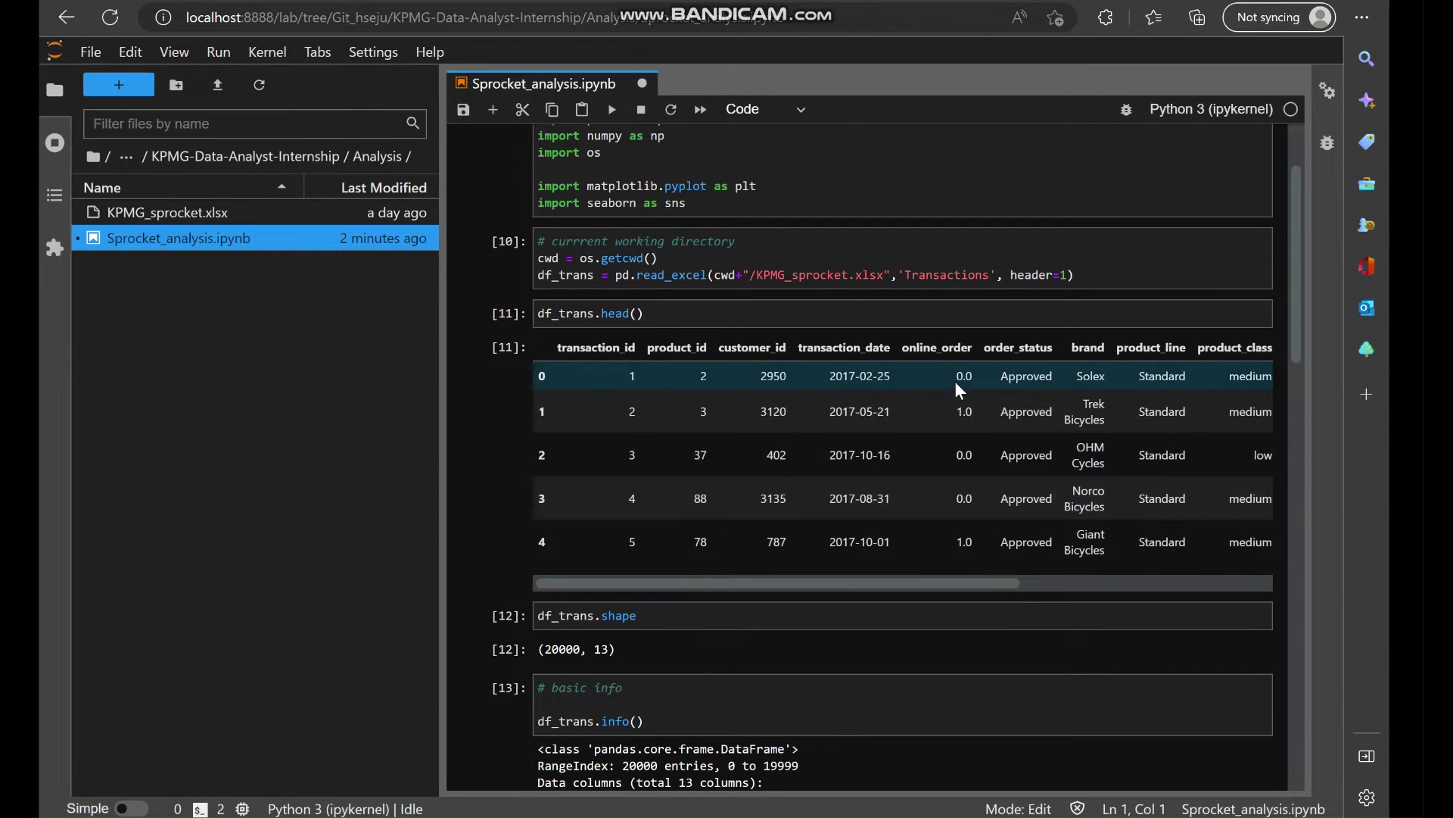
scroll(958, 486, down, 3)
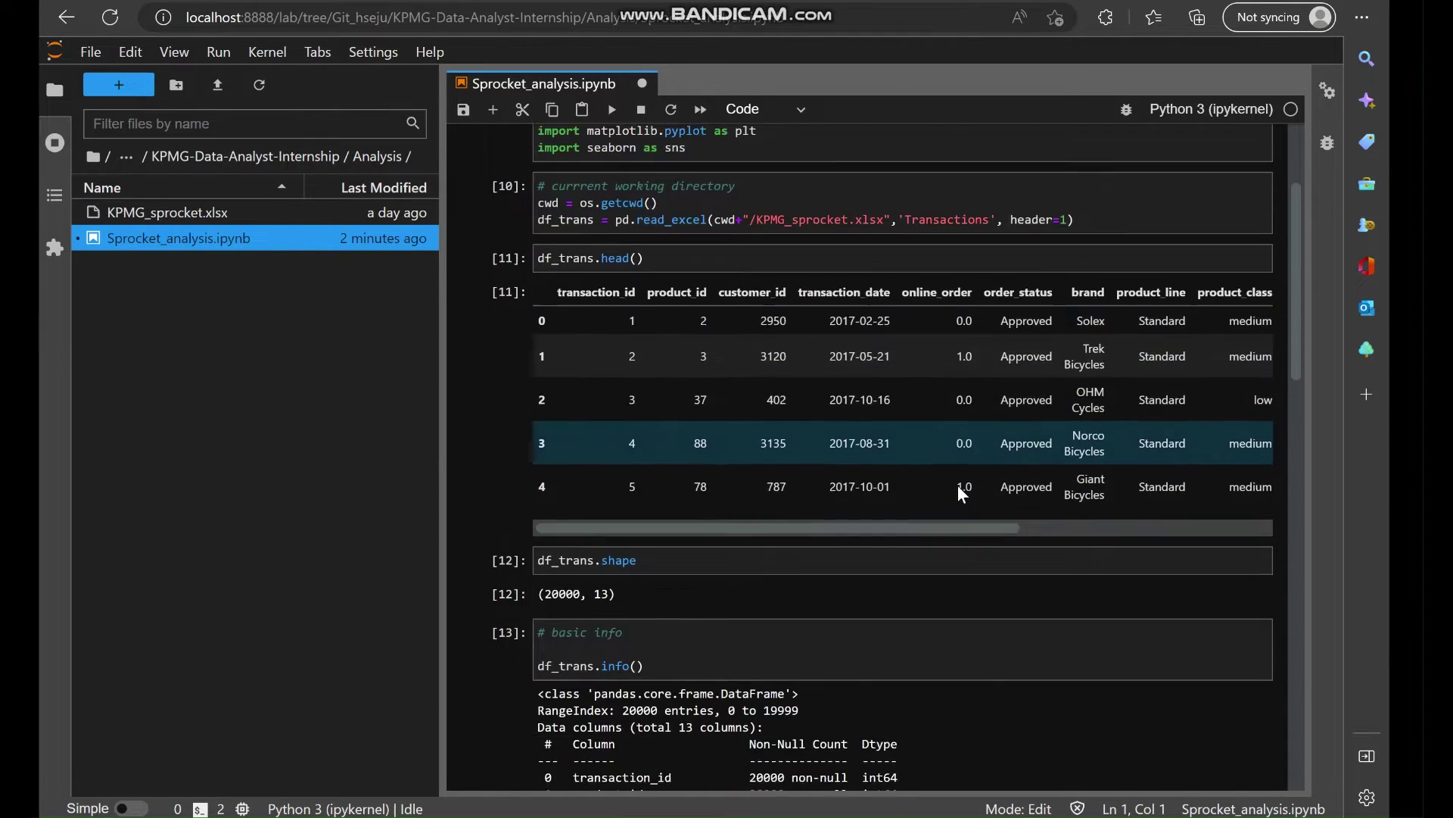
scroll(957, 484, down, 4)
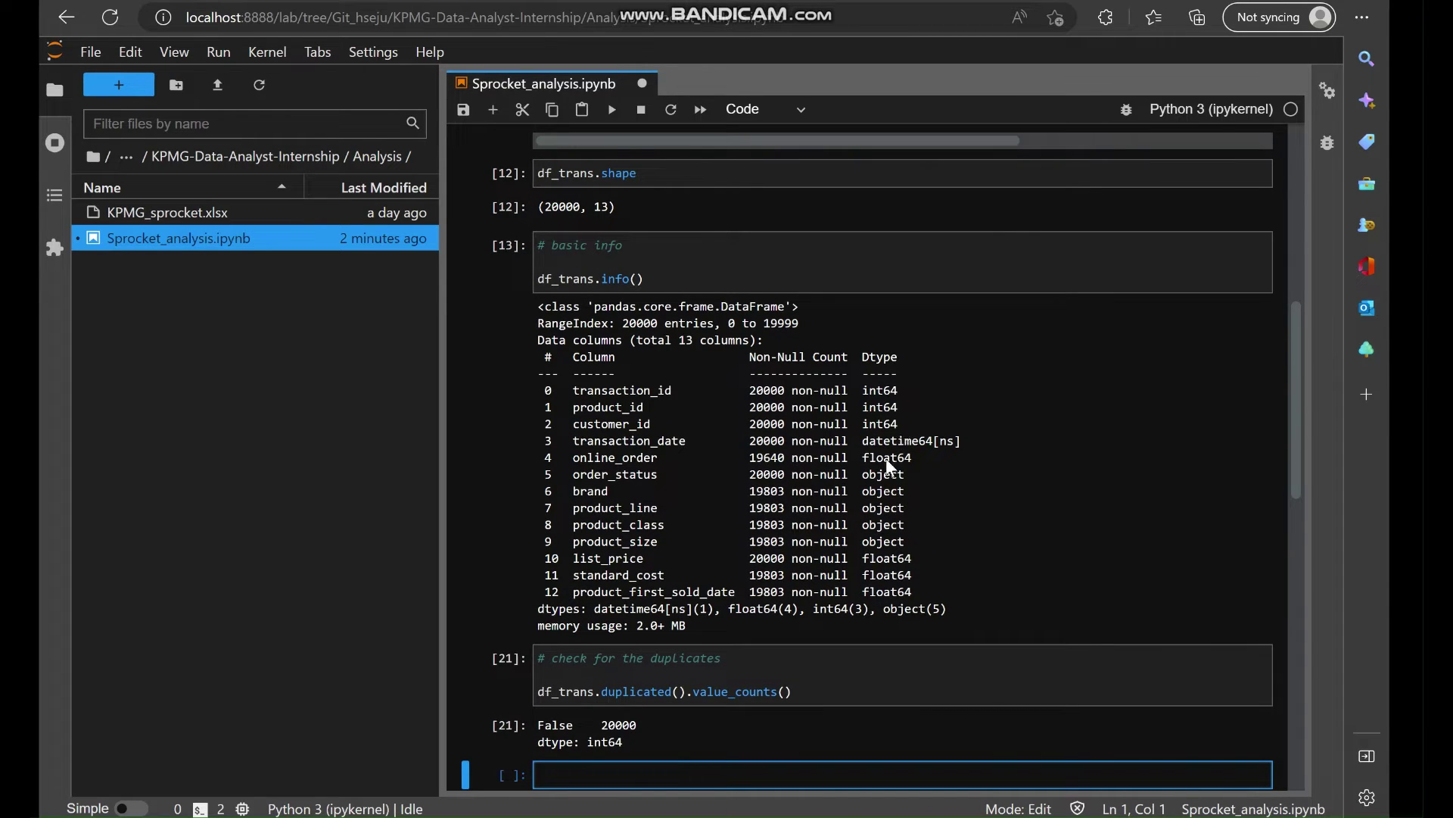
scroll(899, 451, down, 1)
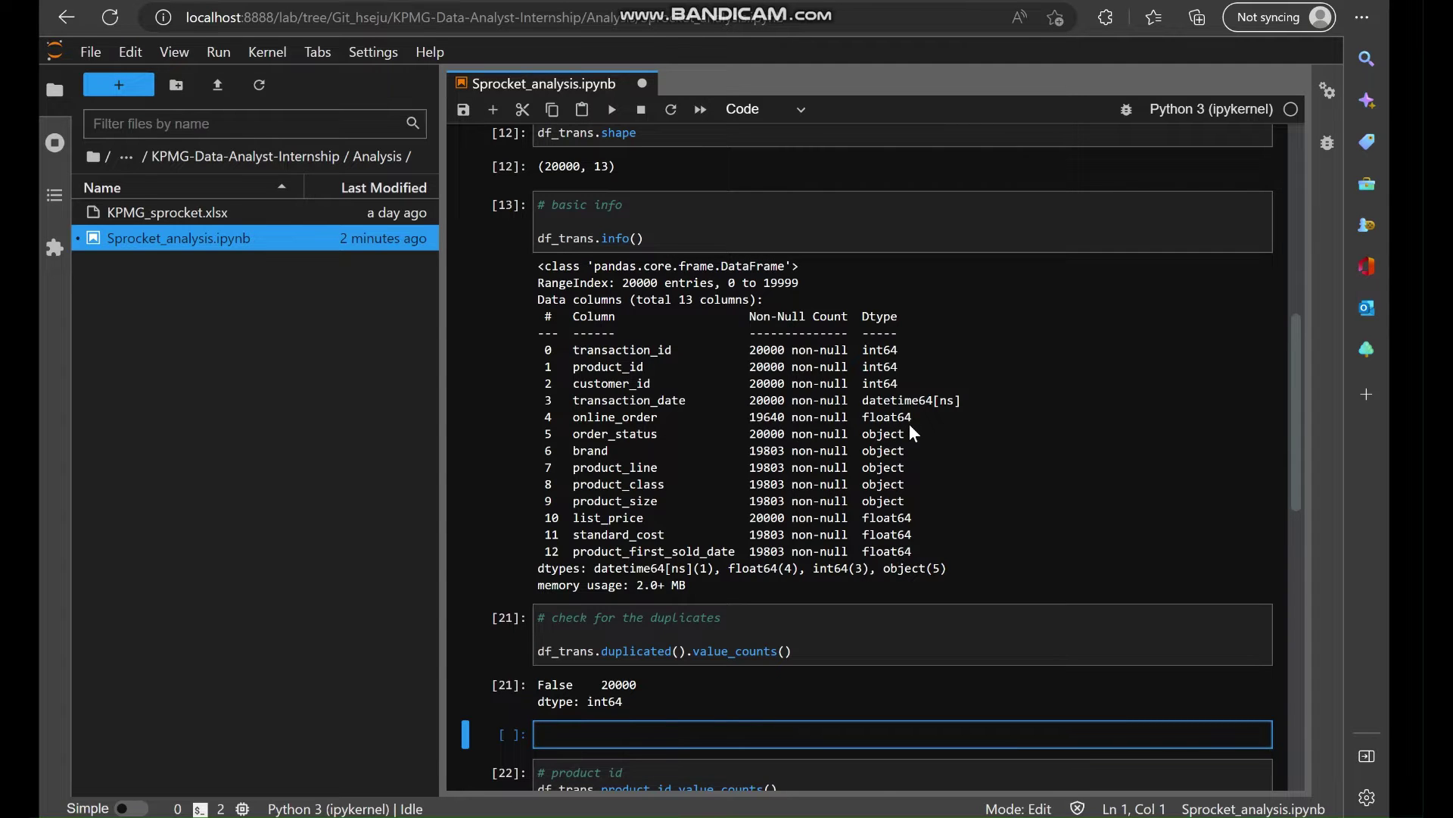
scroll(910, 425, down, 1)
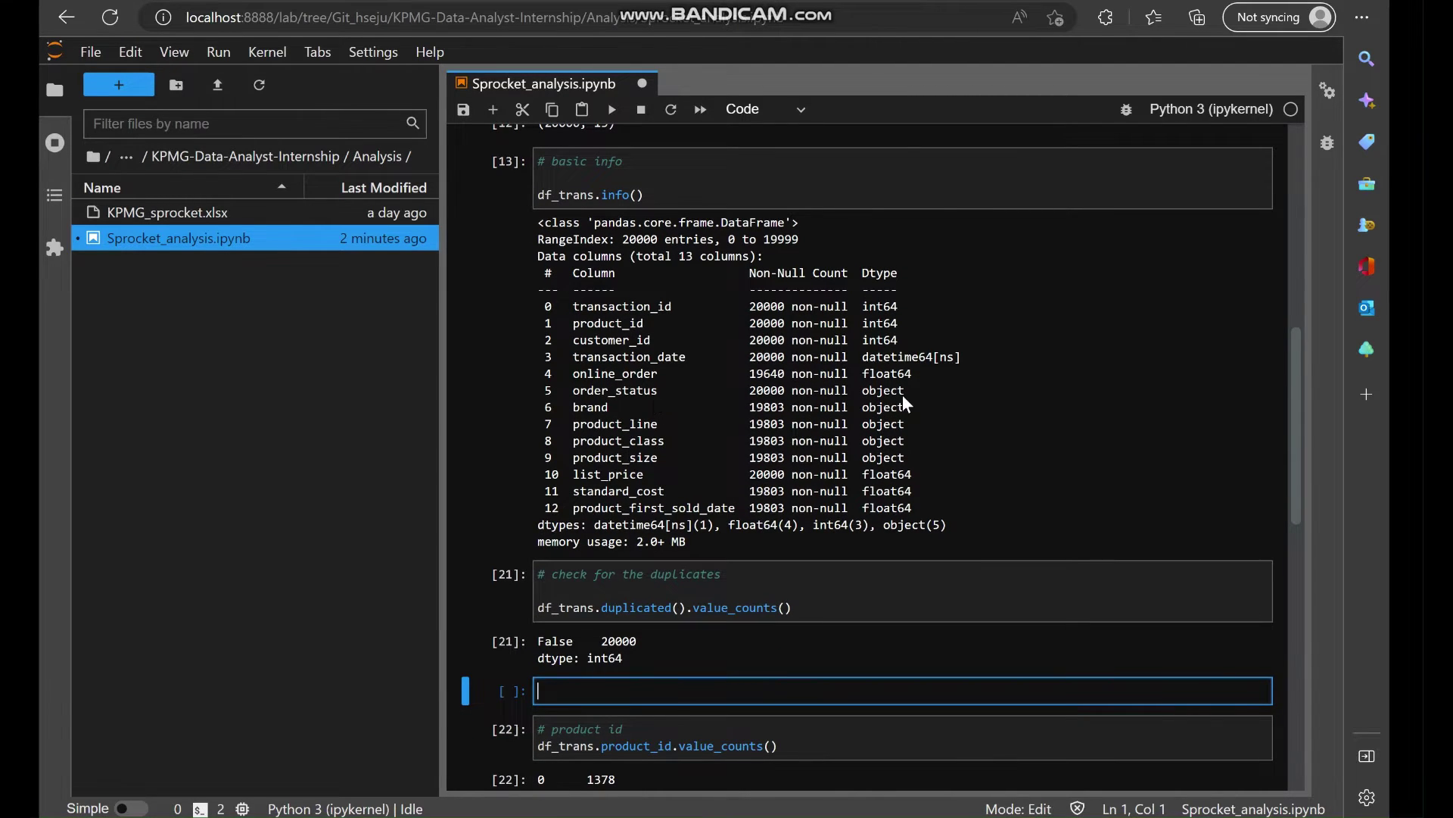
key(ctrl+s)
Review the product_id counts, 101 IDs led by product 0 at 1378, and select that cell.
scroll(1104, 575, up, 3)
scroll(1036, 457, up, 9)
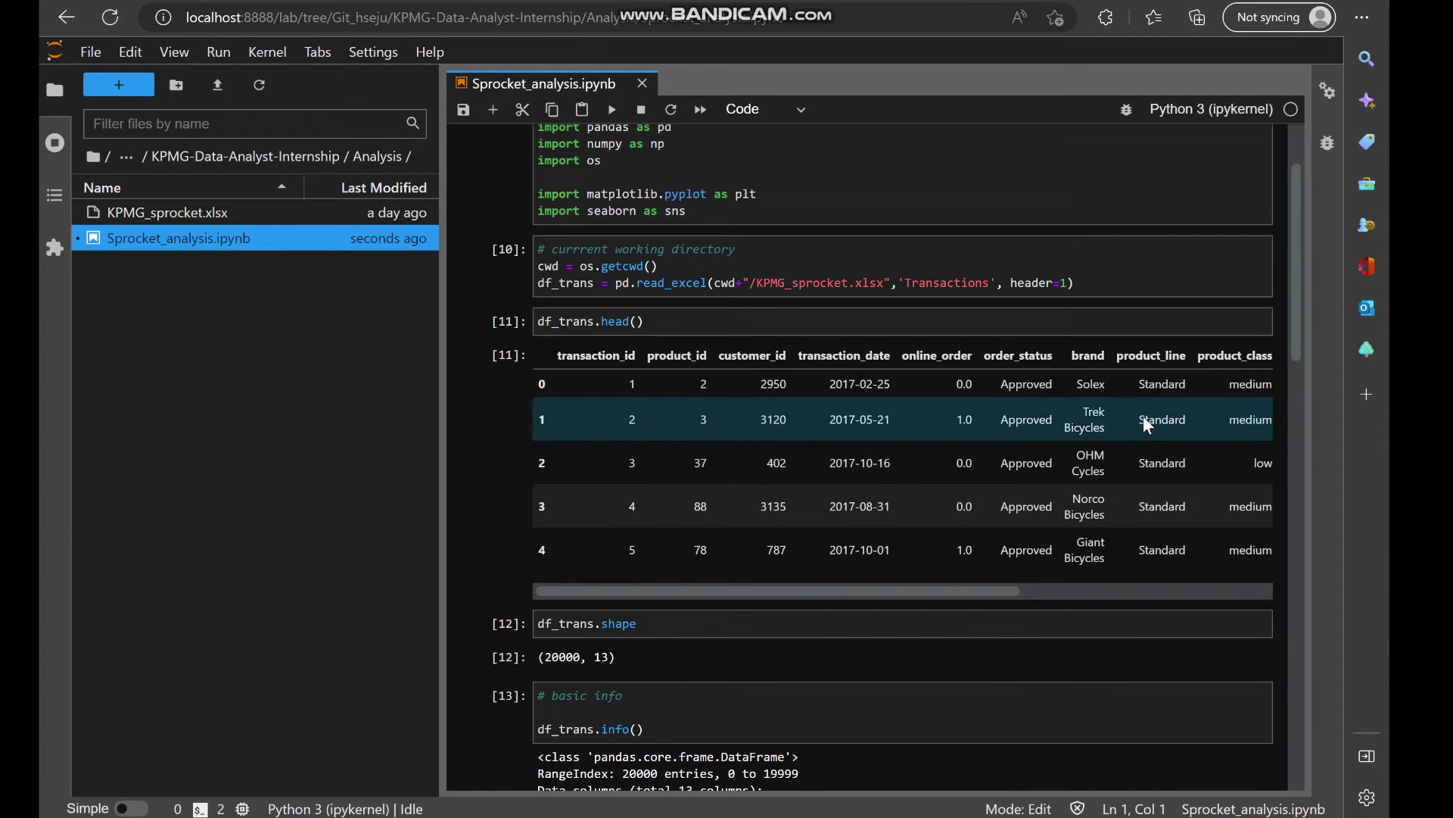
scroll(1107, 436, right, 3)
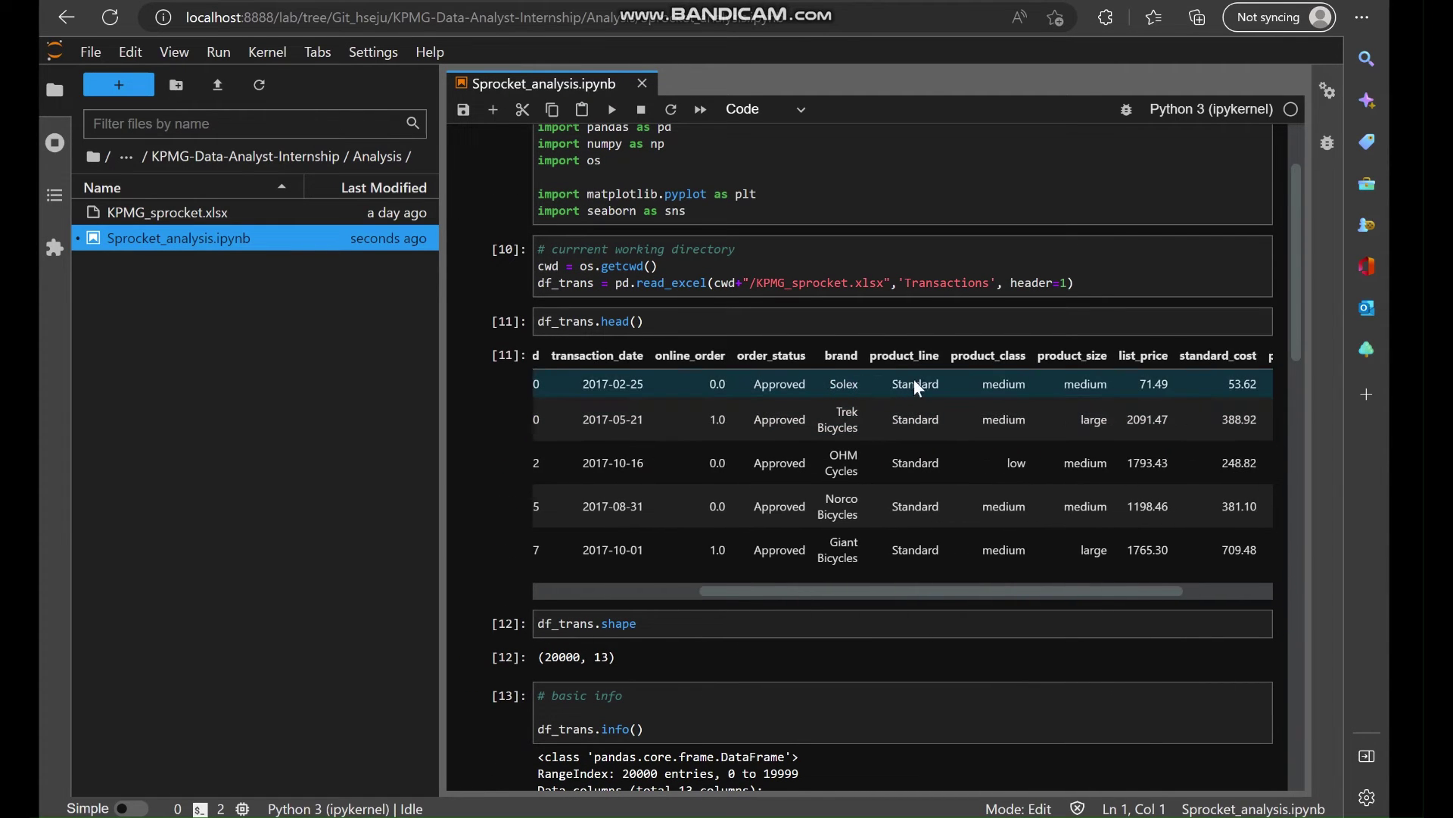
scroll(1064, 412, right, 3)
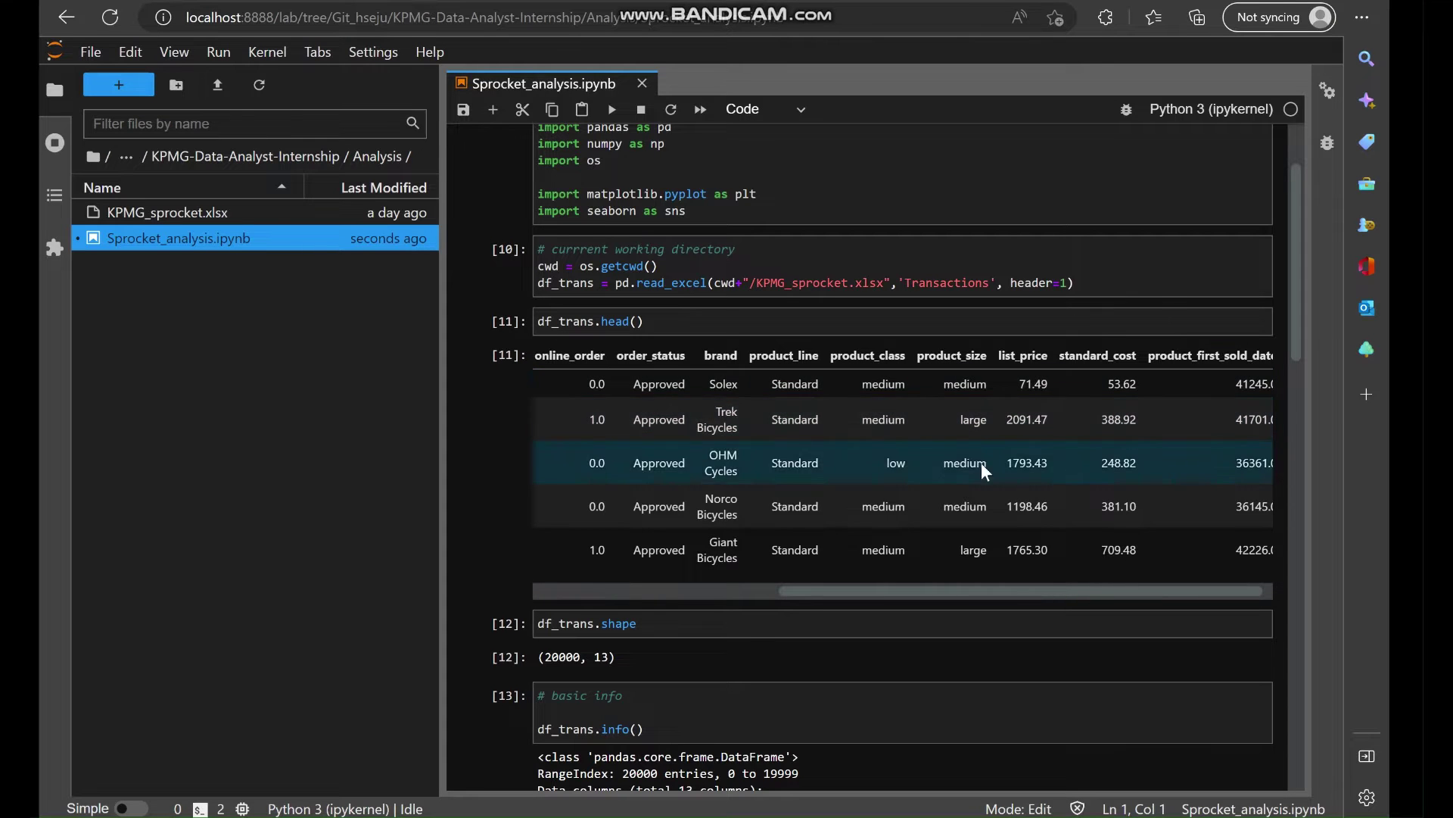
scroll(982, 511, down, 2)
scroll(980, 506, down, 5)
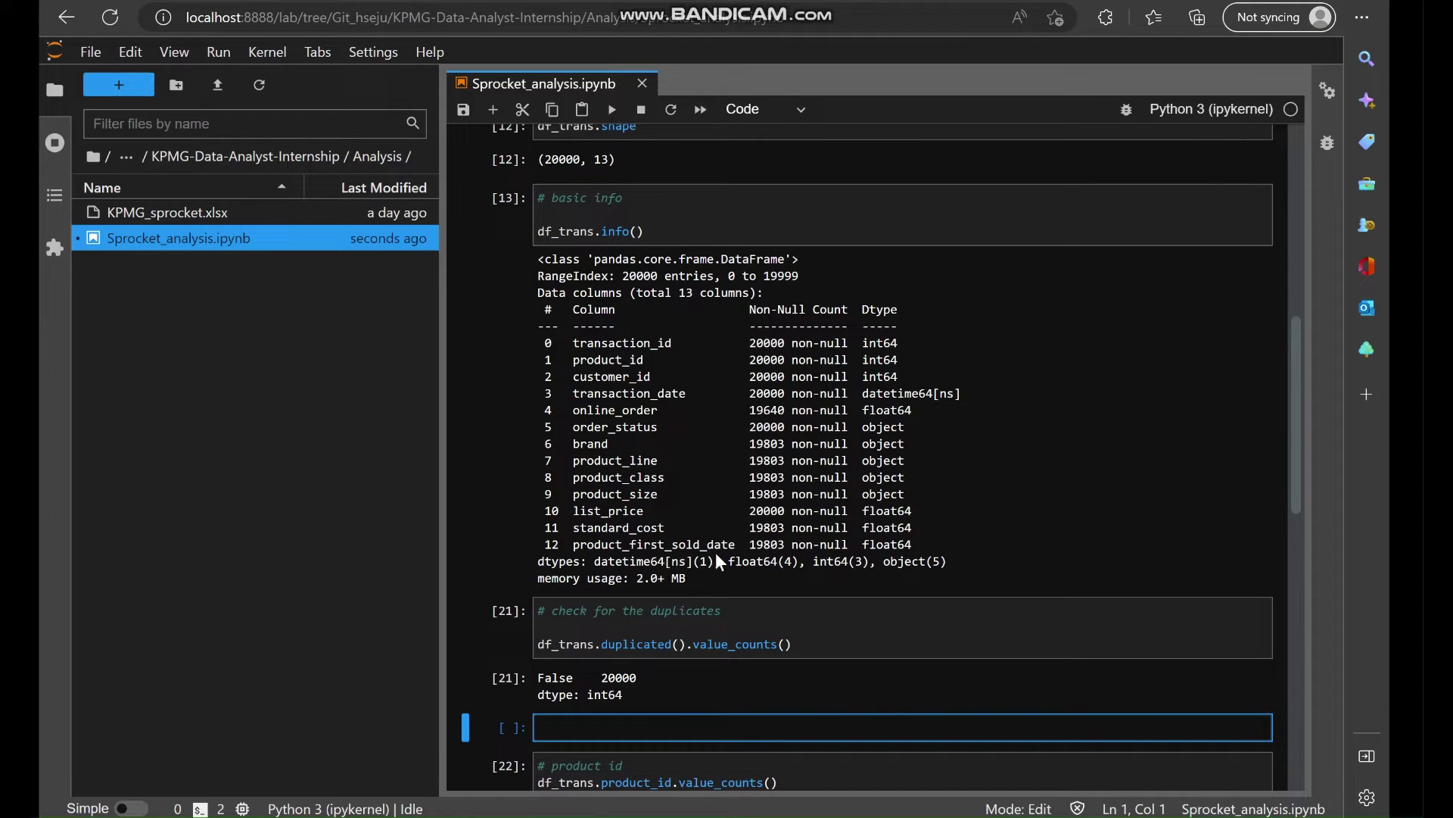
scroll(1051, 474, up, 6)
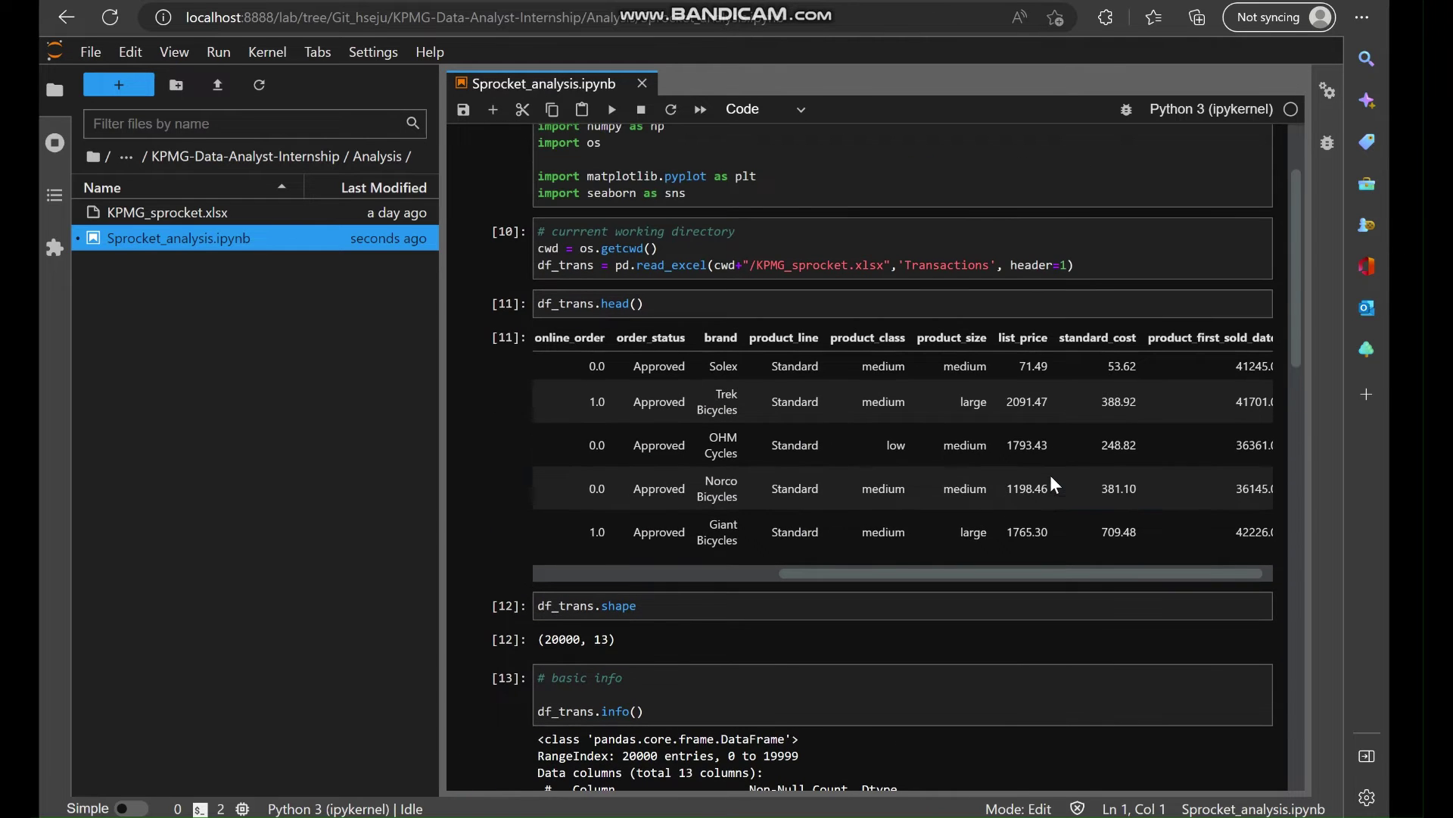
scroll(1098, 481, right, 1)
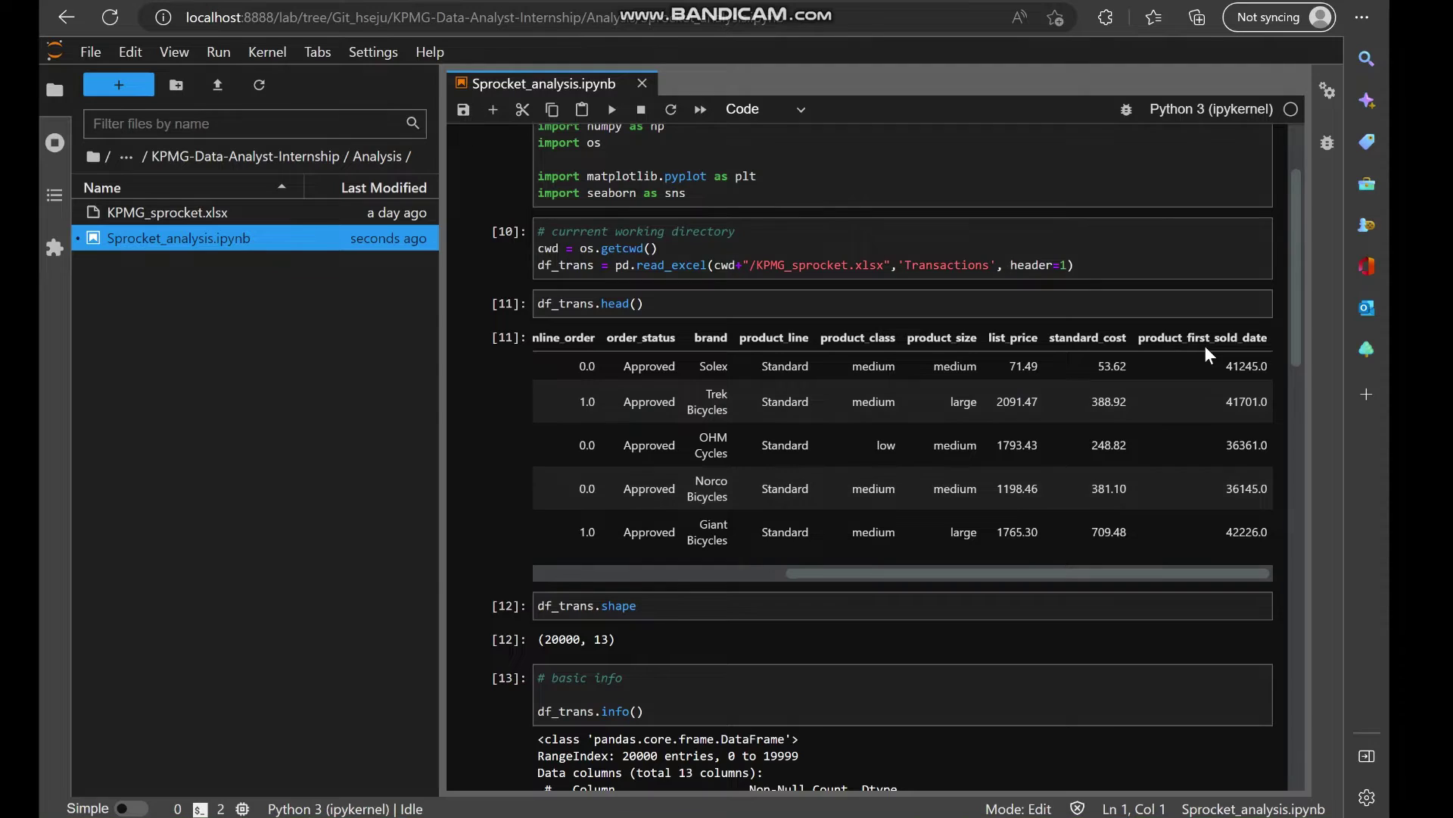
scroll(1205, 345, down, 1)
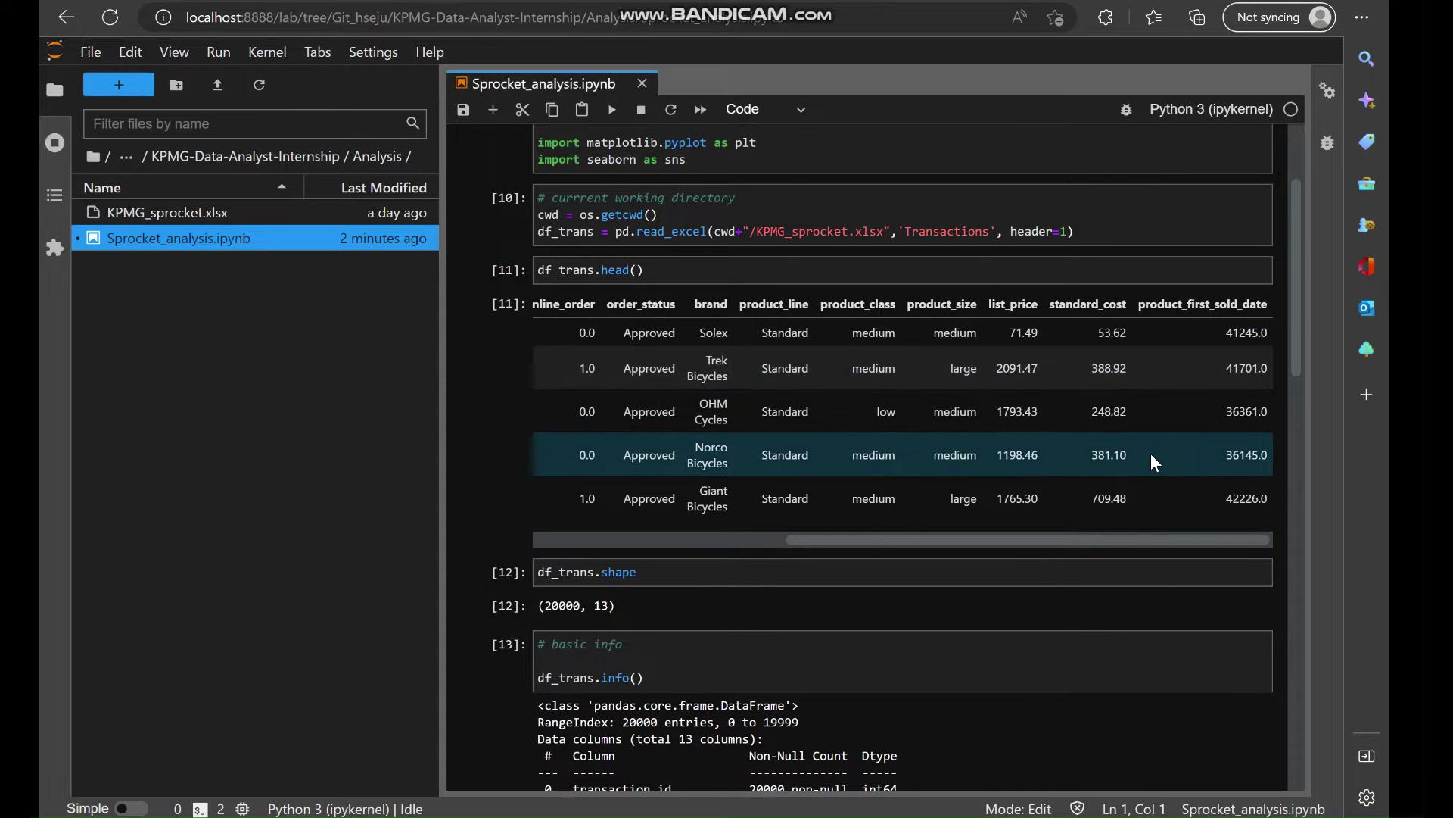
scroll(1152, 458, down, 3)
scroll(1150, 452, down, 7)
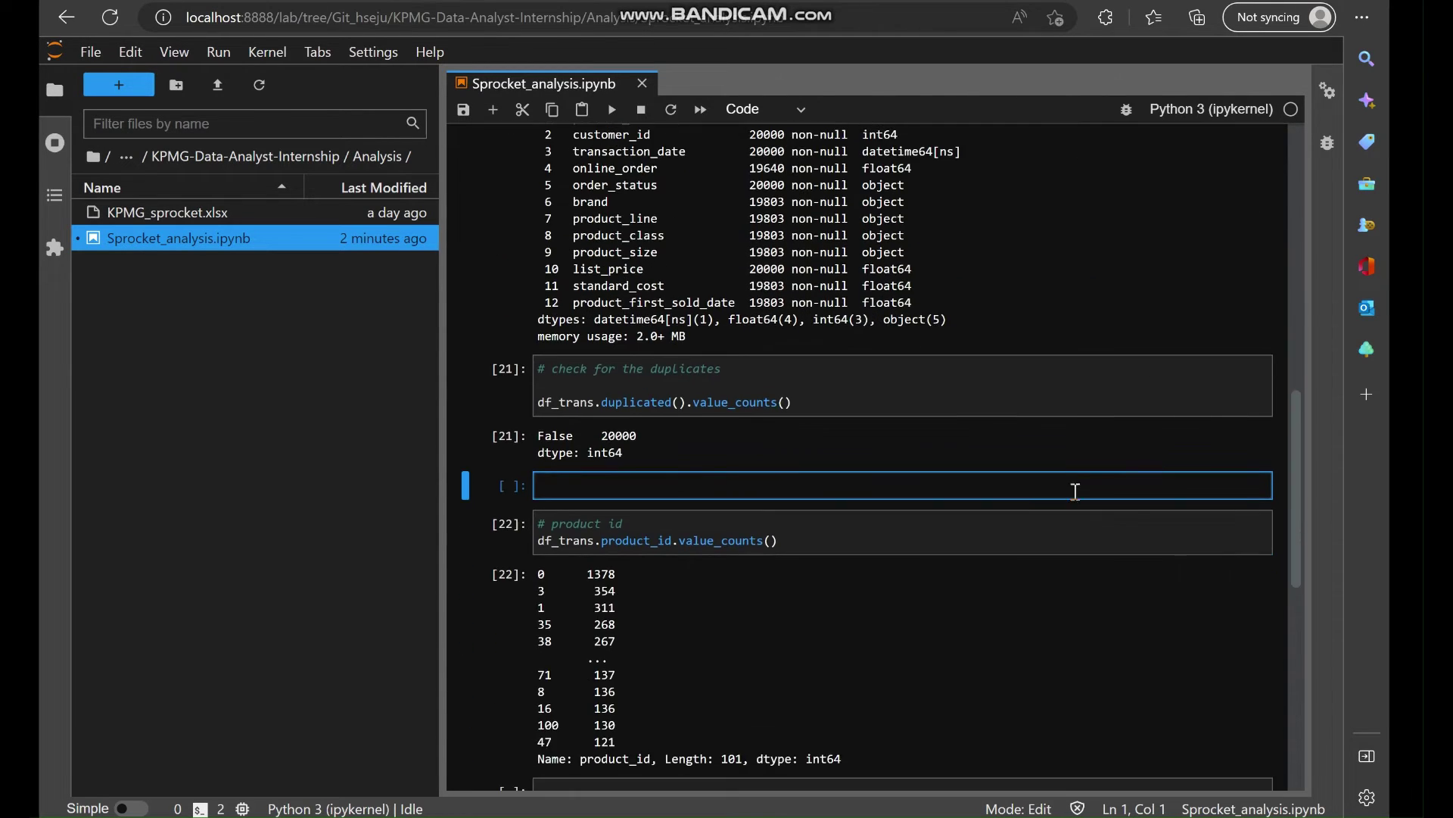
scroll(815, 320, up, 3)
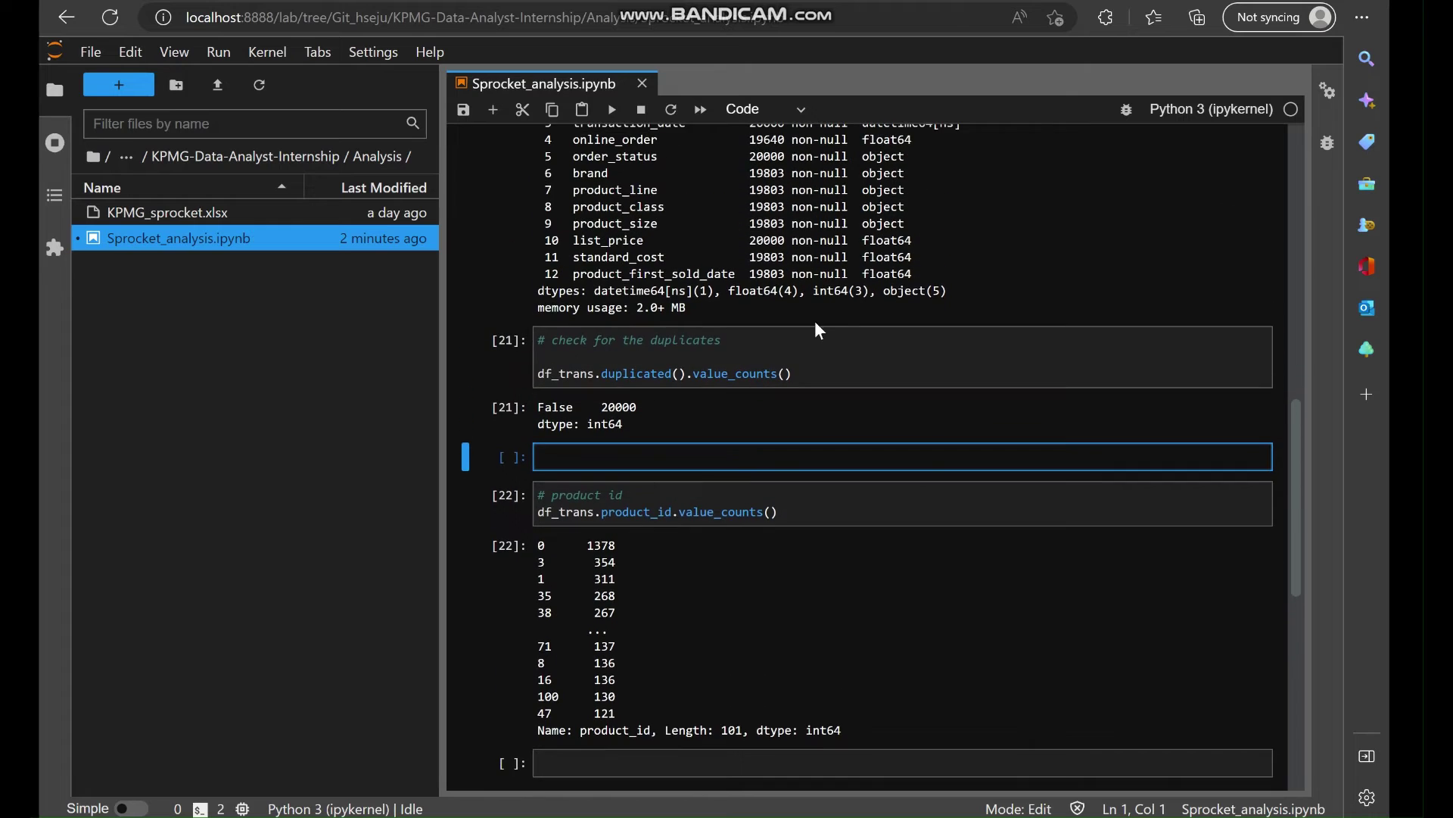
scroll(844, 225, up, 1)
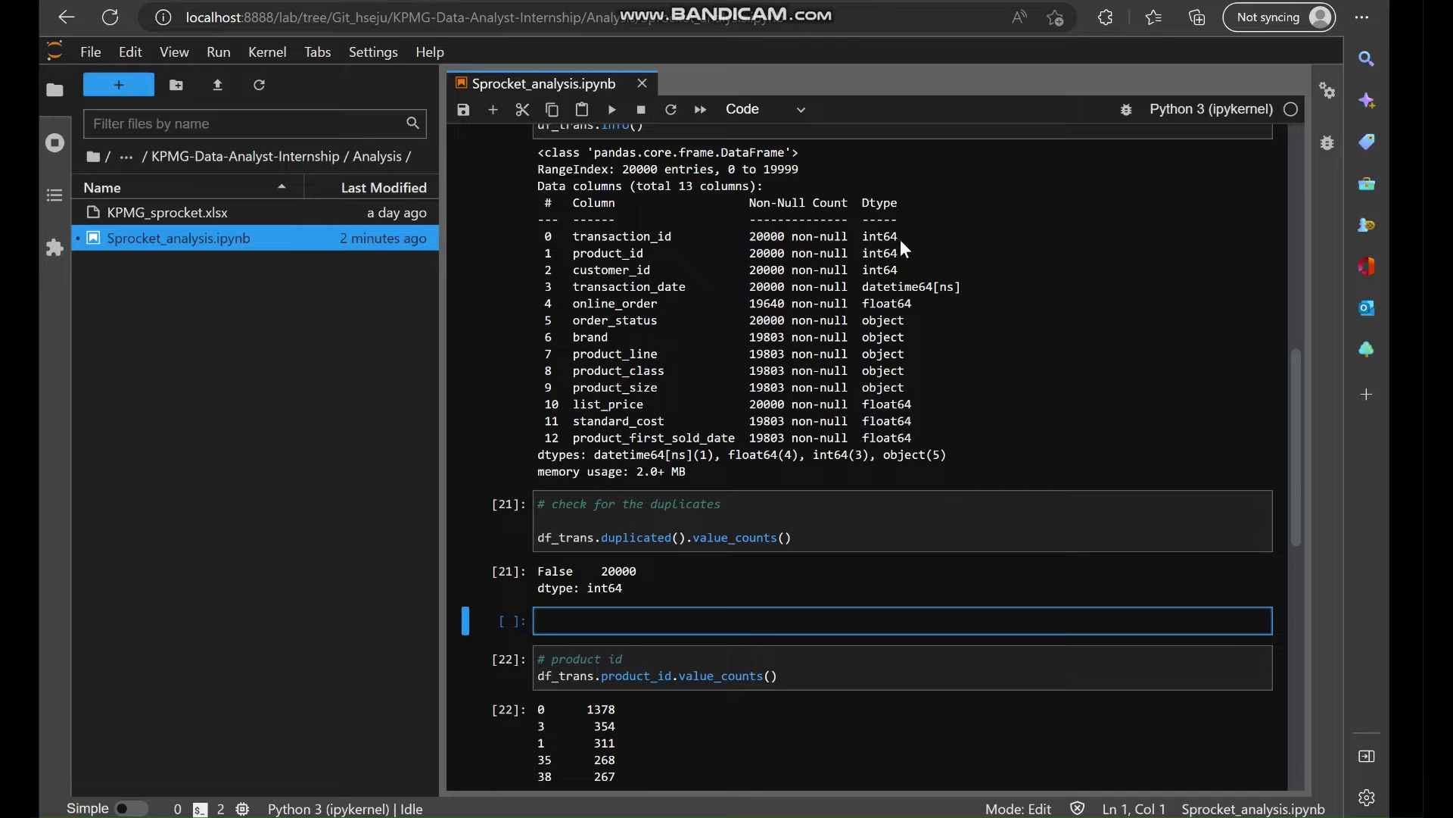
scroll(931, 383, down, 4)
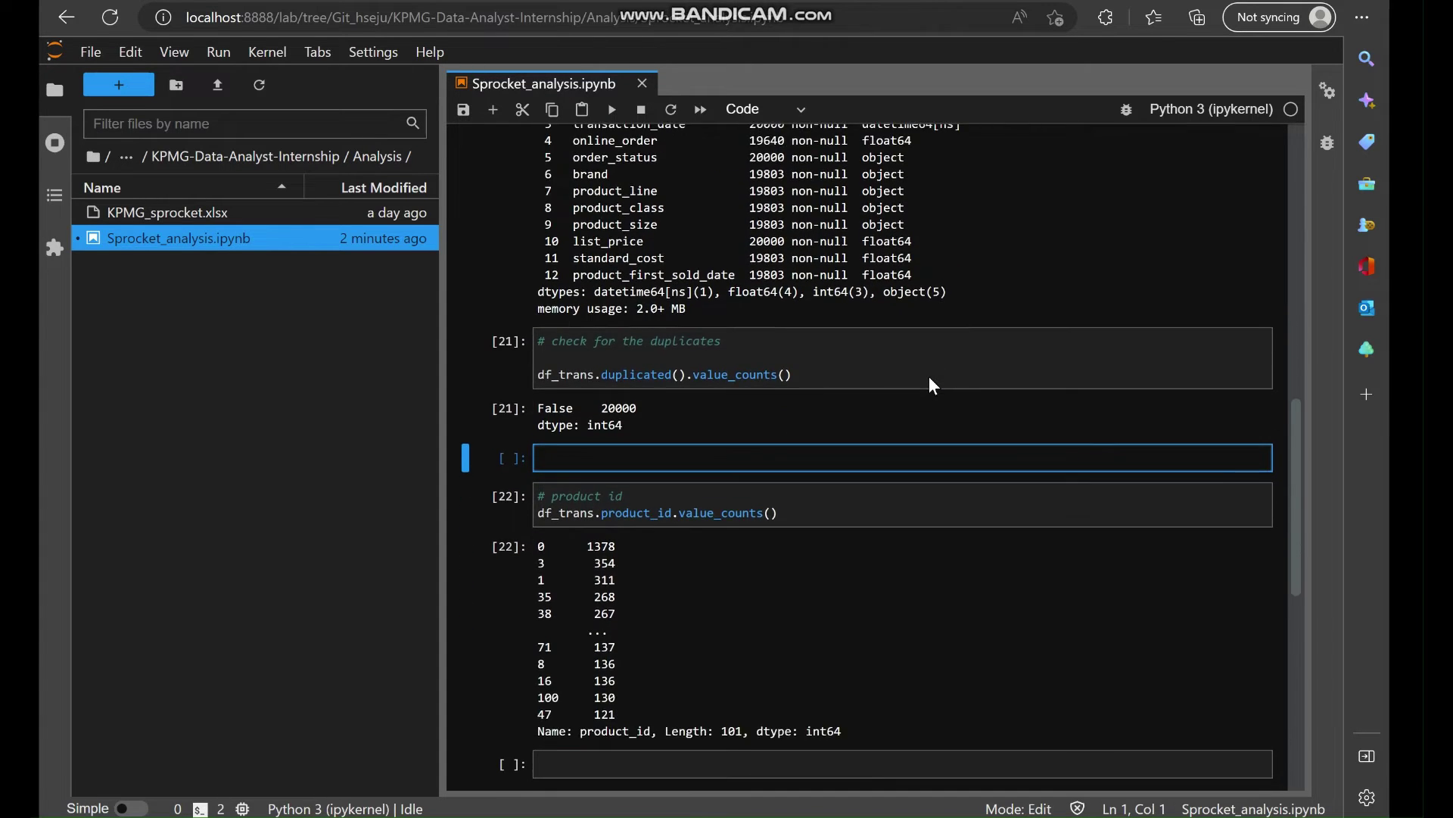
click(794, 361)
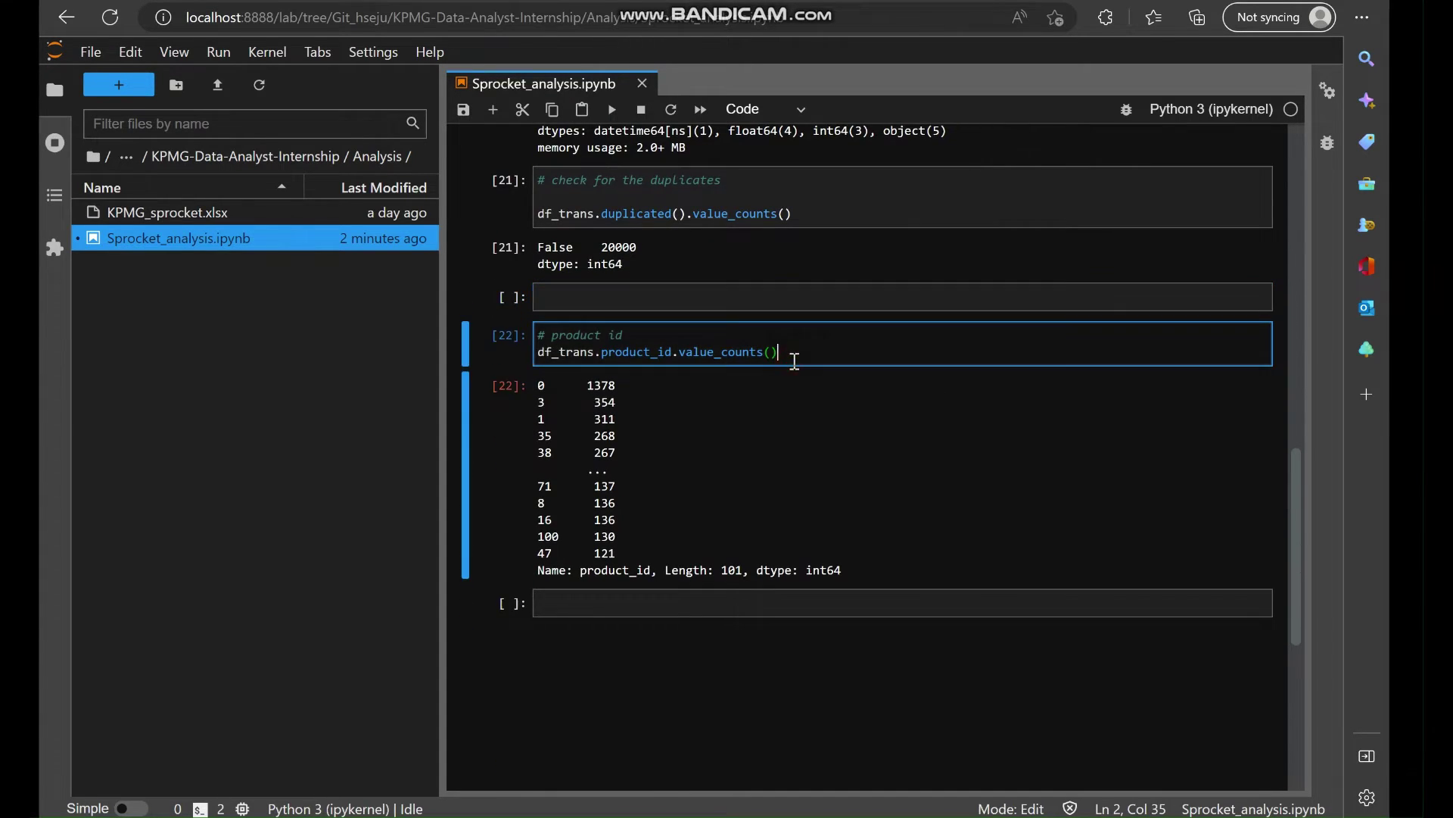
Start a new cell with the comment # customer_id, copying the column name from the preview above.
scroll(651, 456, up, 1)
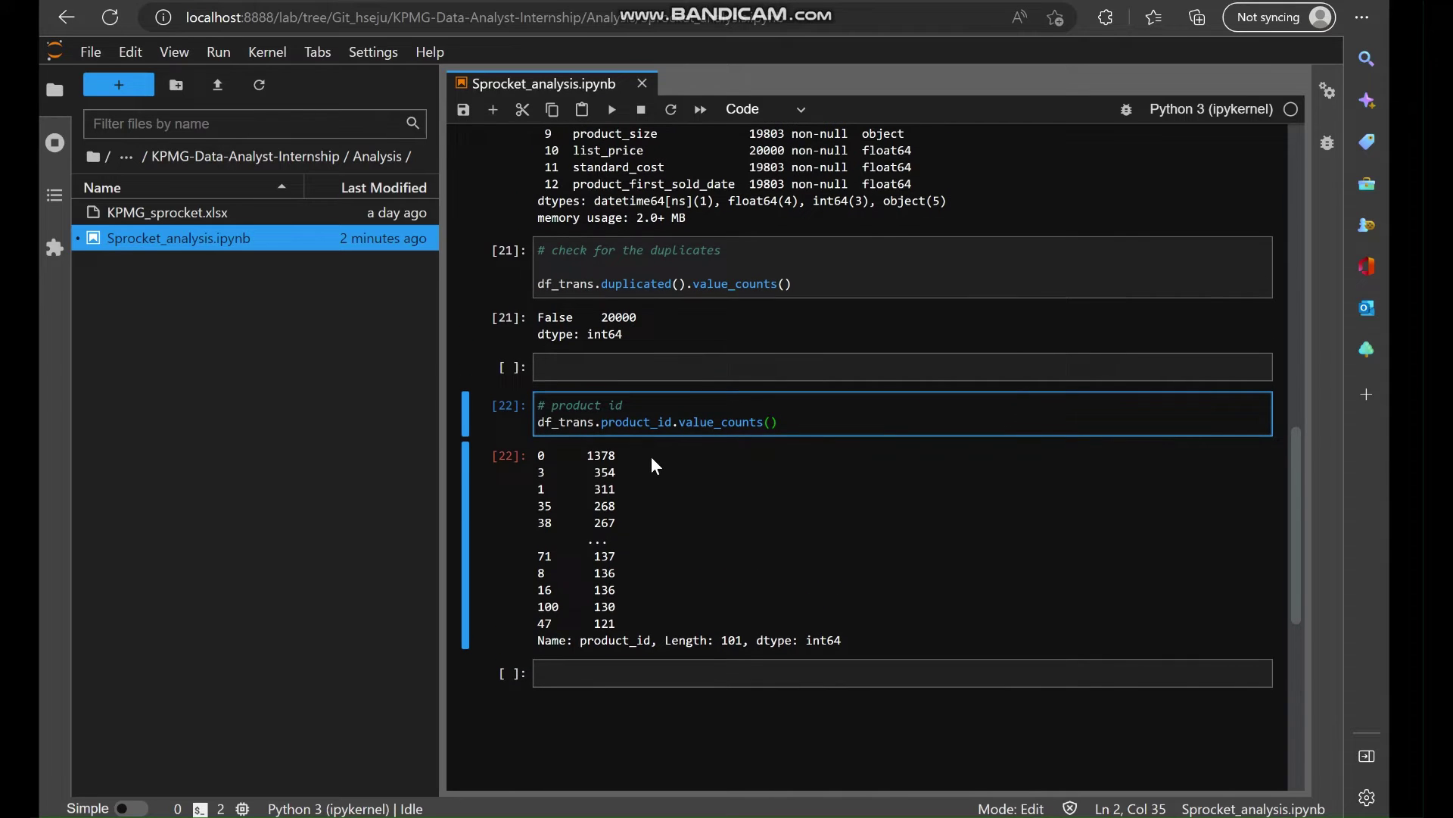
click(581, 676)
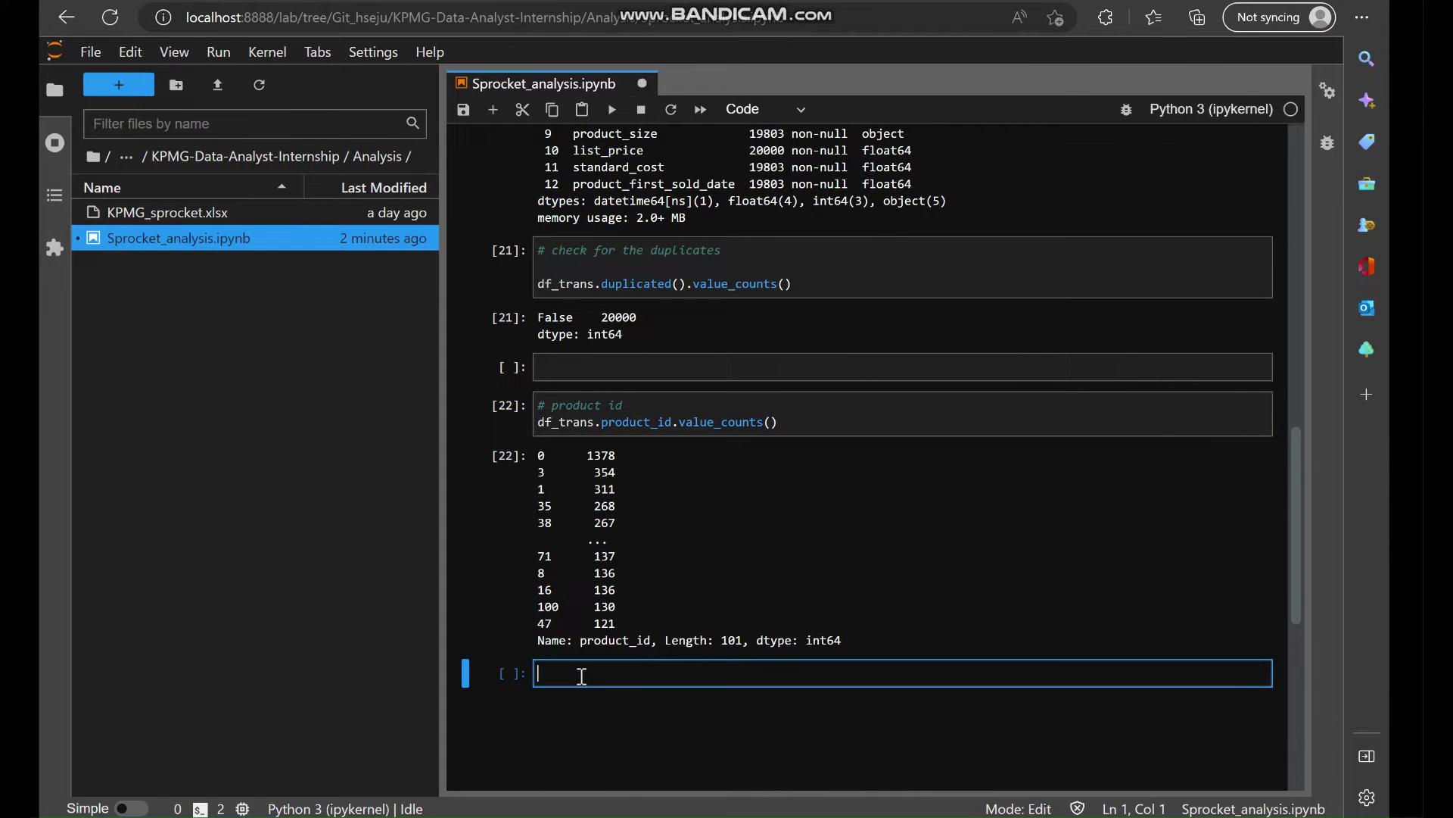
text(d)
scroll(613, 503, up, 6)
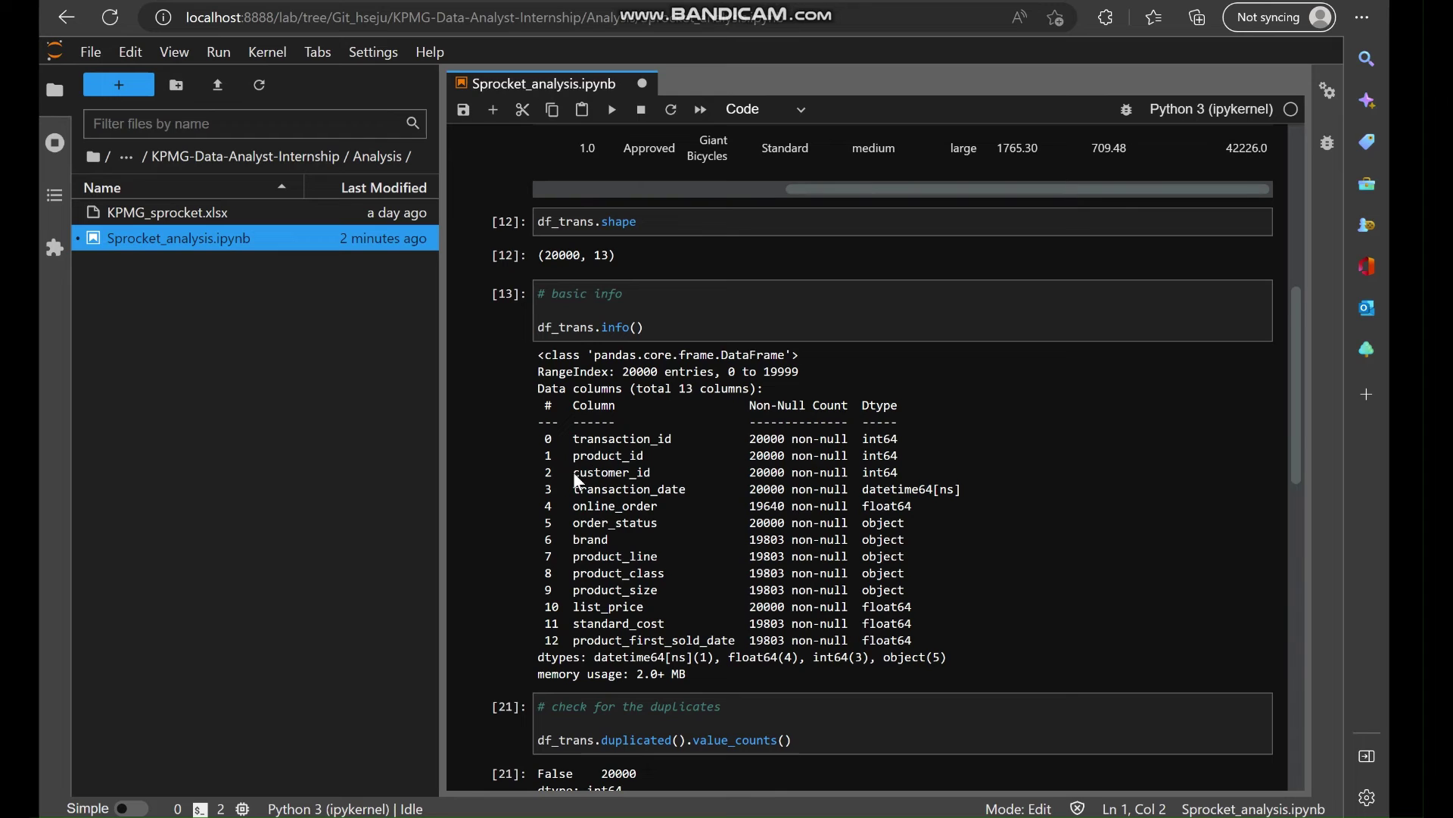
double_click(605, 473)
key(ctrl+c)
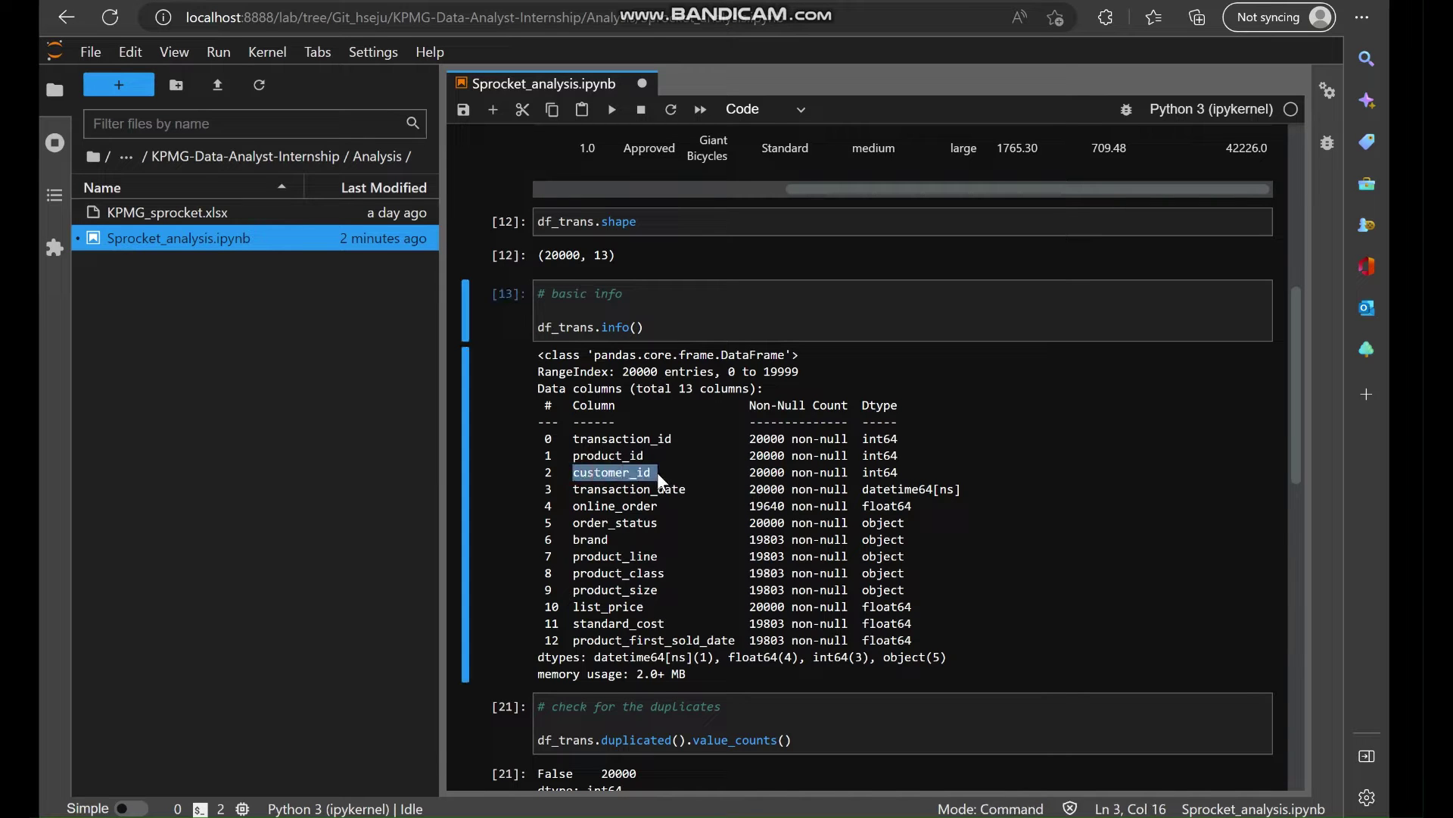
scroll(710, 517, down, 7)
click(583, 609)
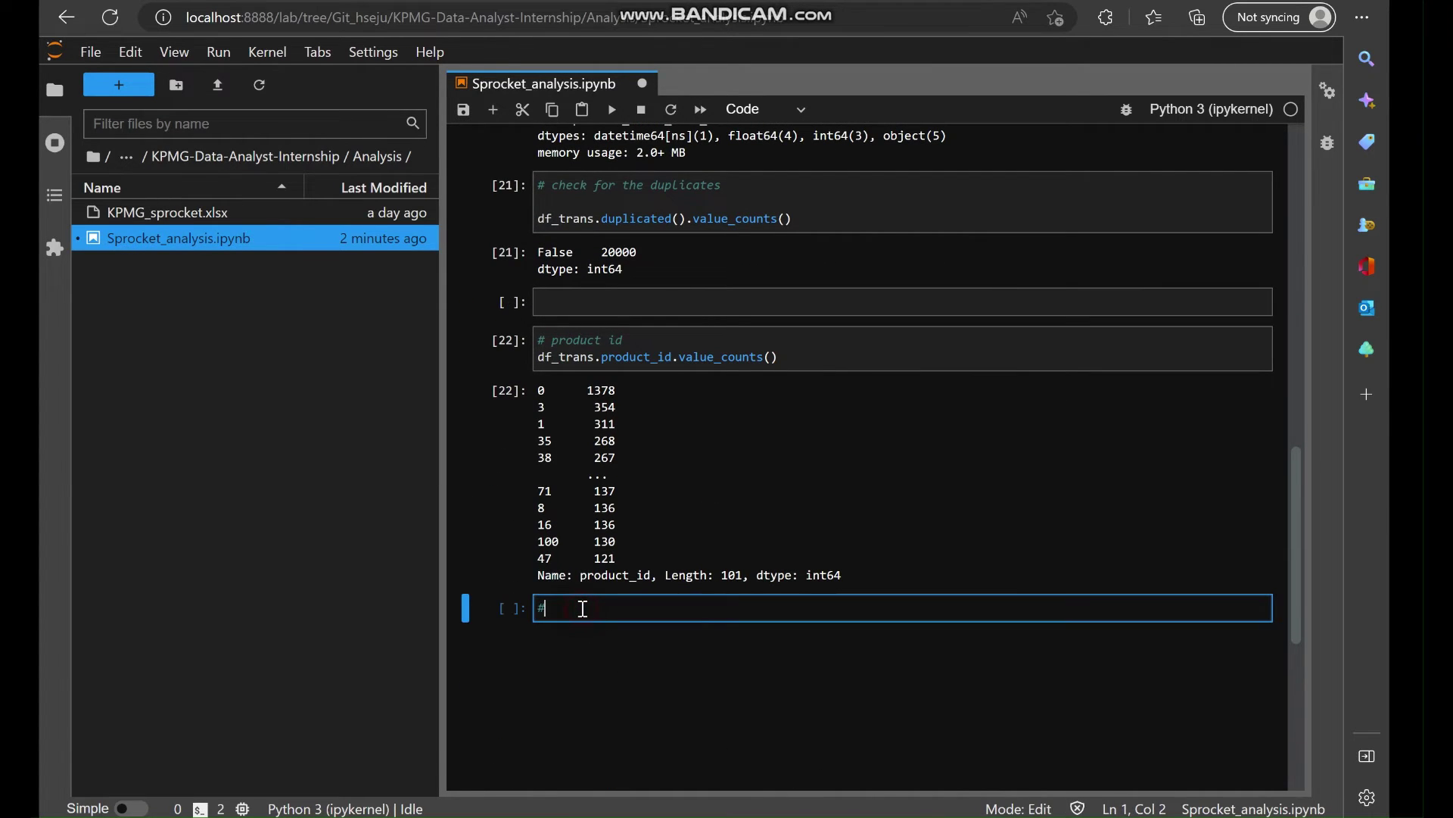
key(ctrl+v)
key(Return)
key(Return)
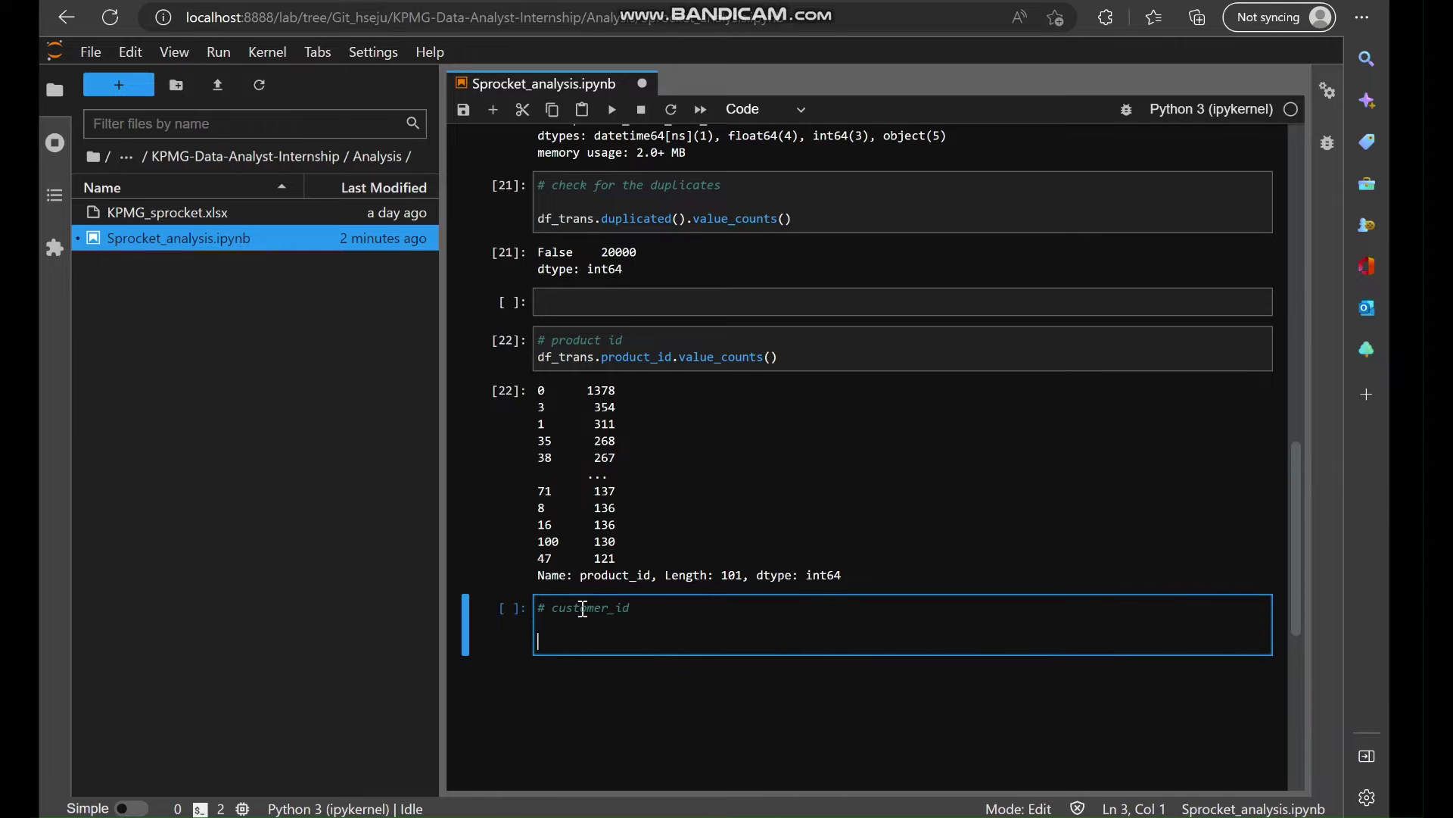
Write df_trans.customer_id.value_counts(), fix the value_couts typo, and run it.
text(df_trans.)
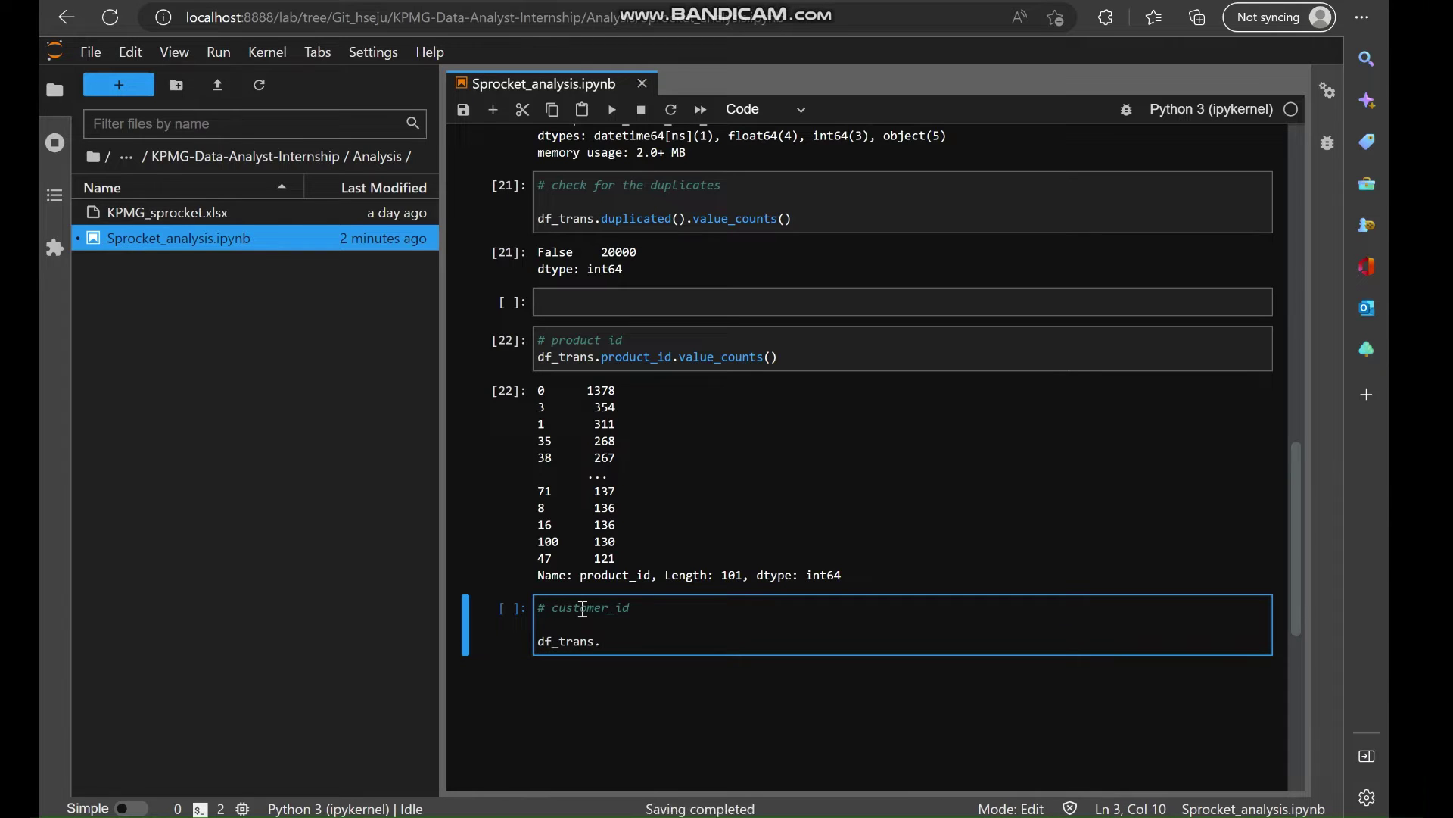
text(customer_id)
key(BackSpace)
text(.)
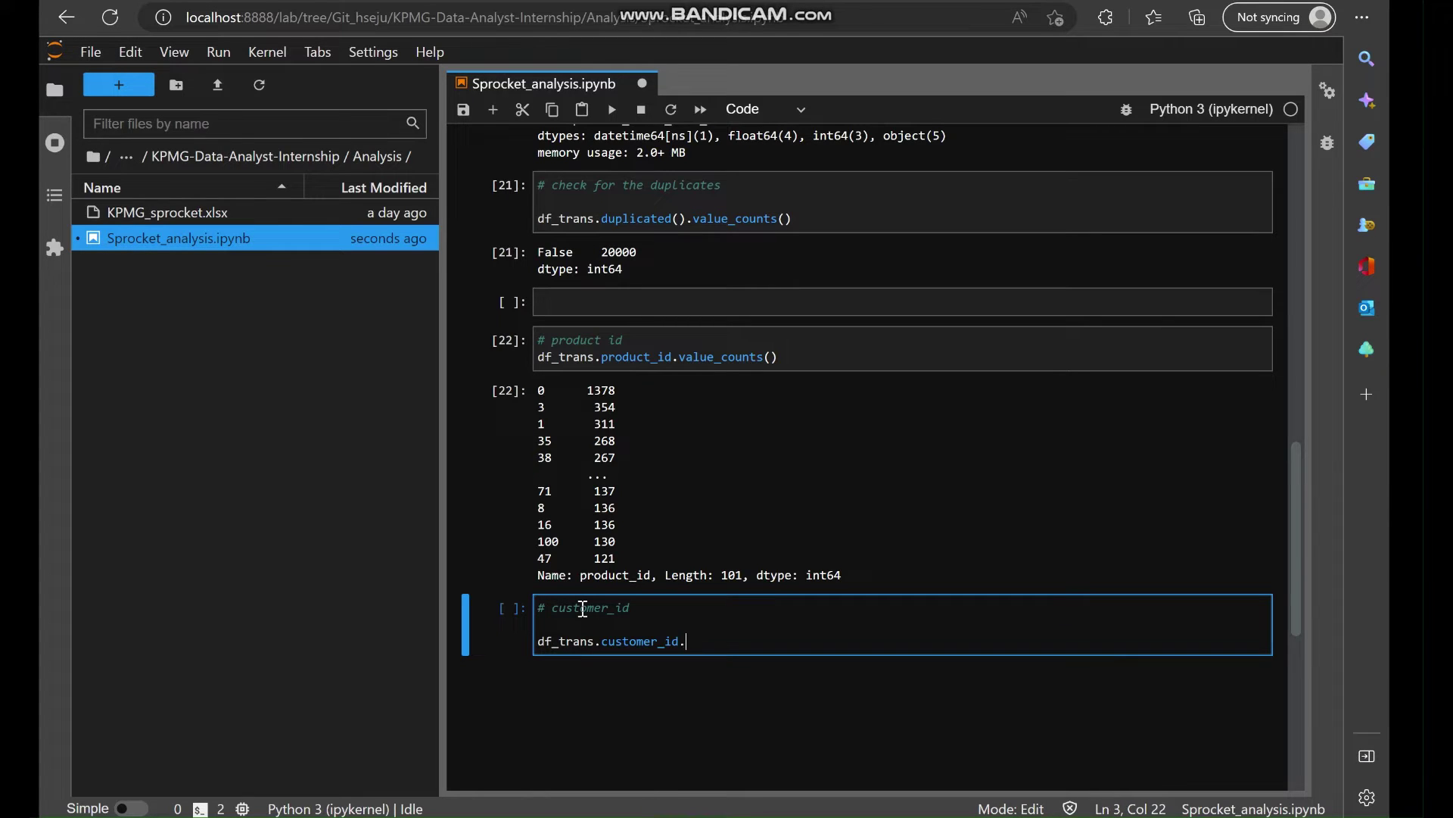
text(value_couts()
key(shift+Return)
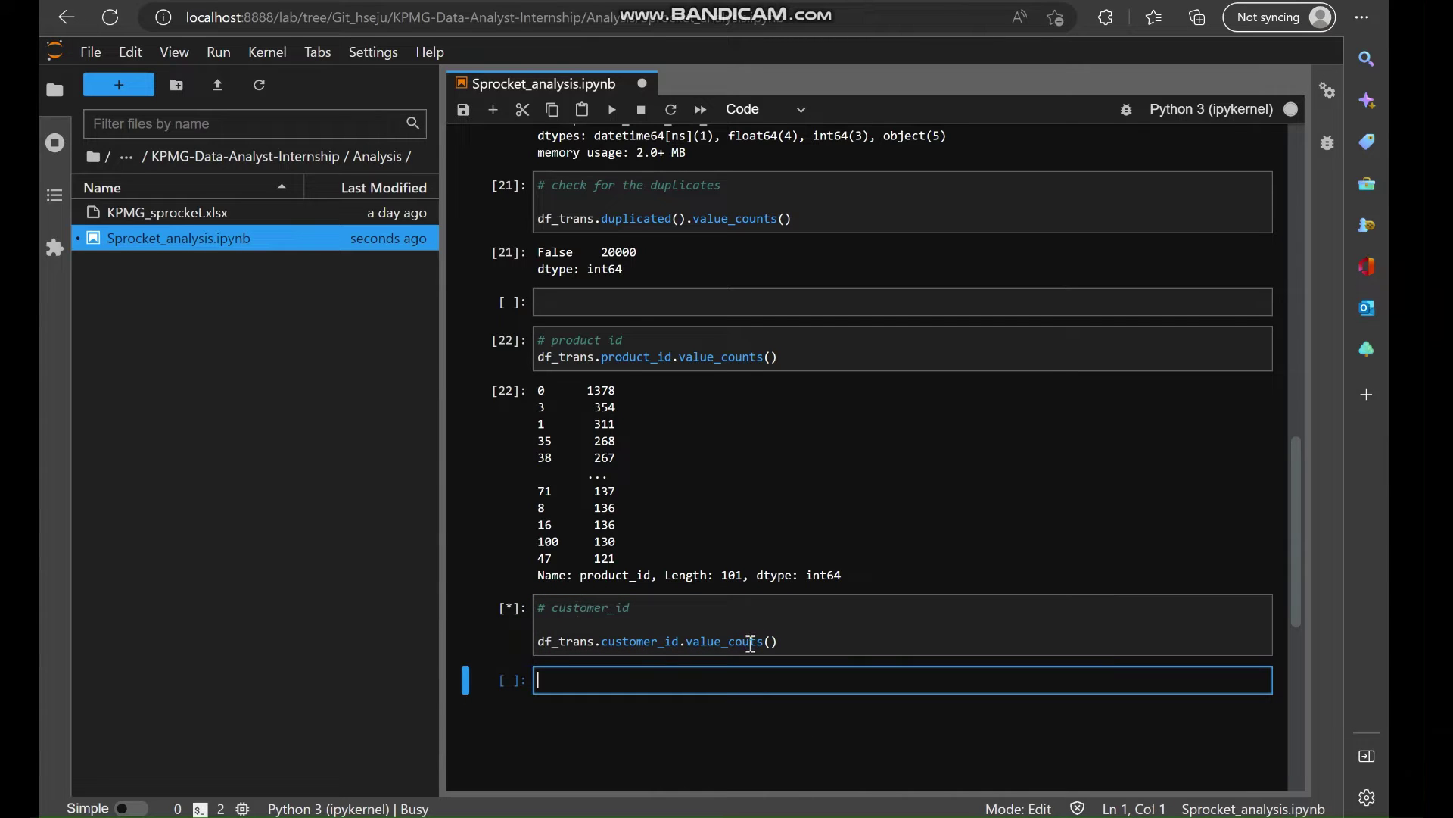
click(744, 641)
text(nt)
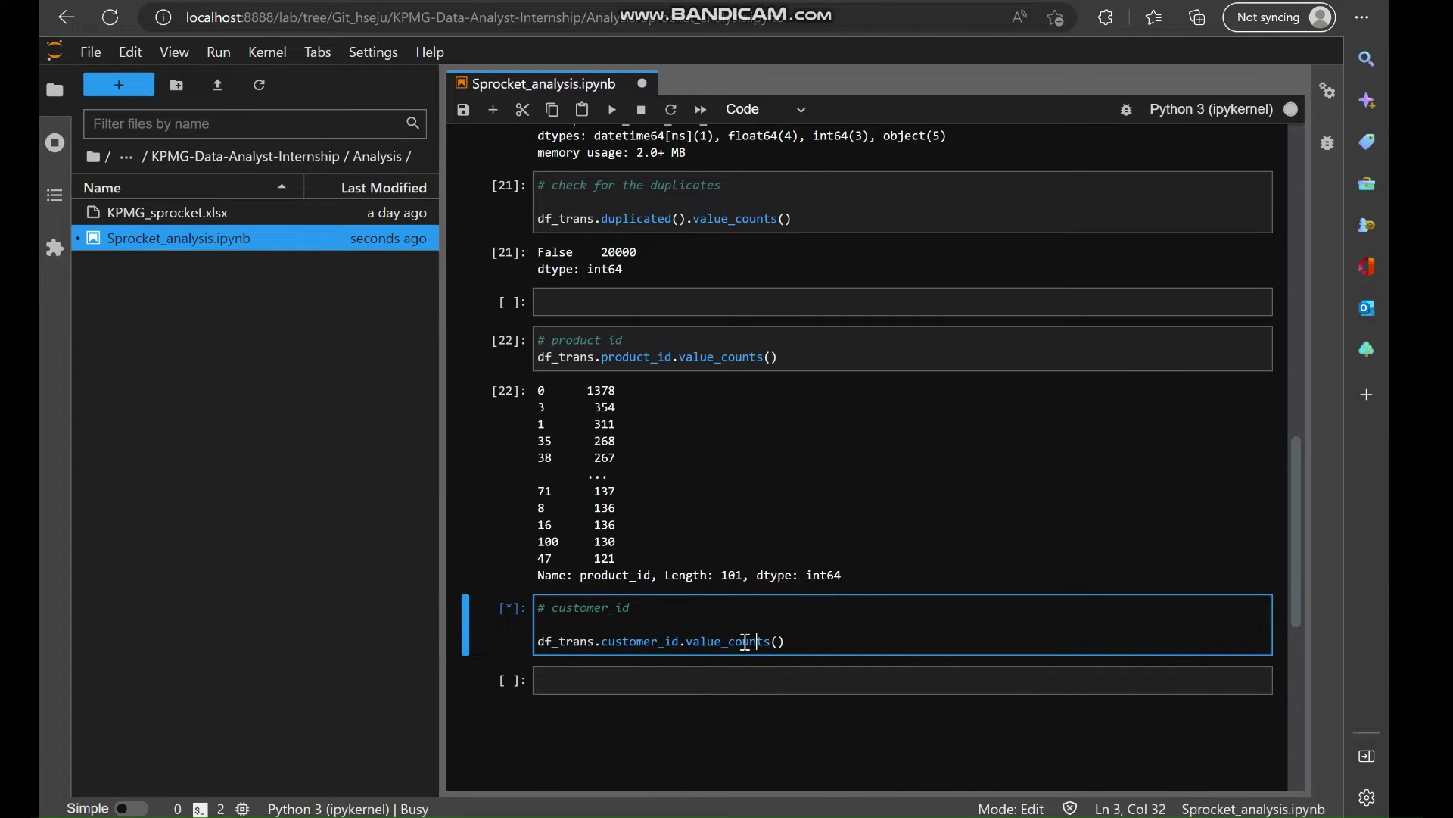
key(shift+Return)
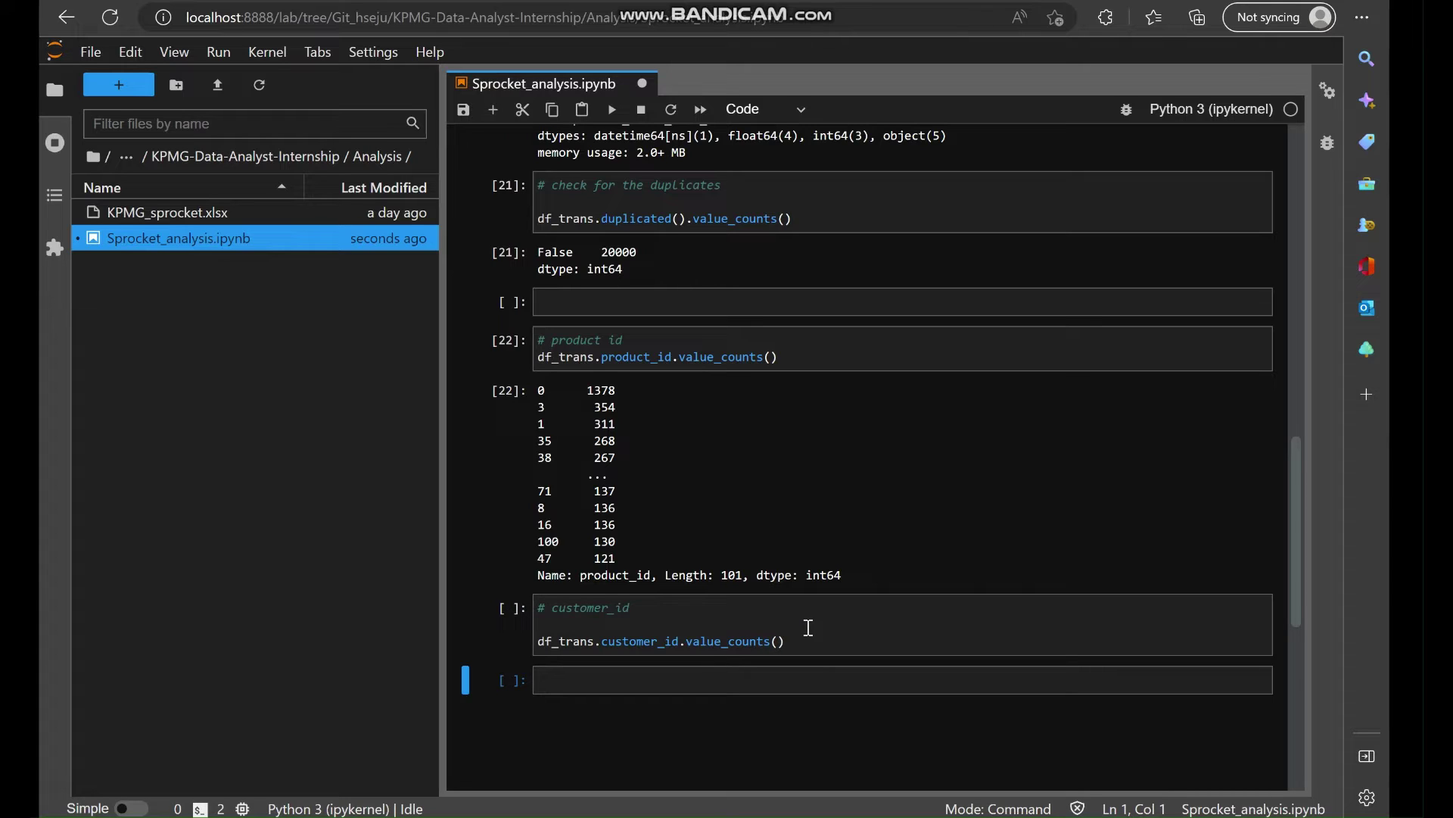
Rerun the customer_id counts and highlight the 3494 distinct customers.
click(825, 627)
key(shift+Return)
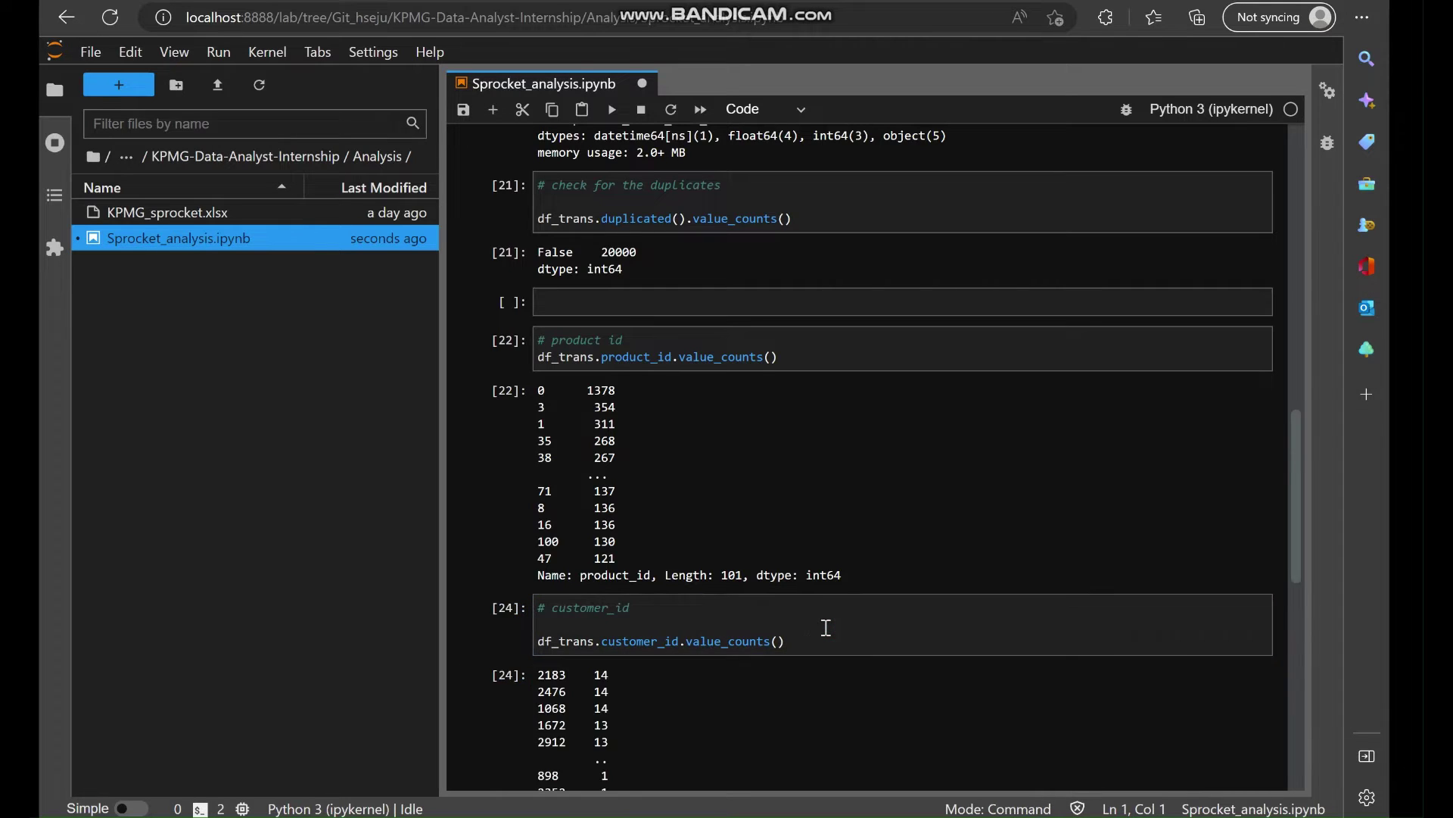
click(729, 644)
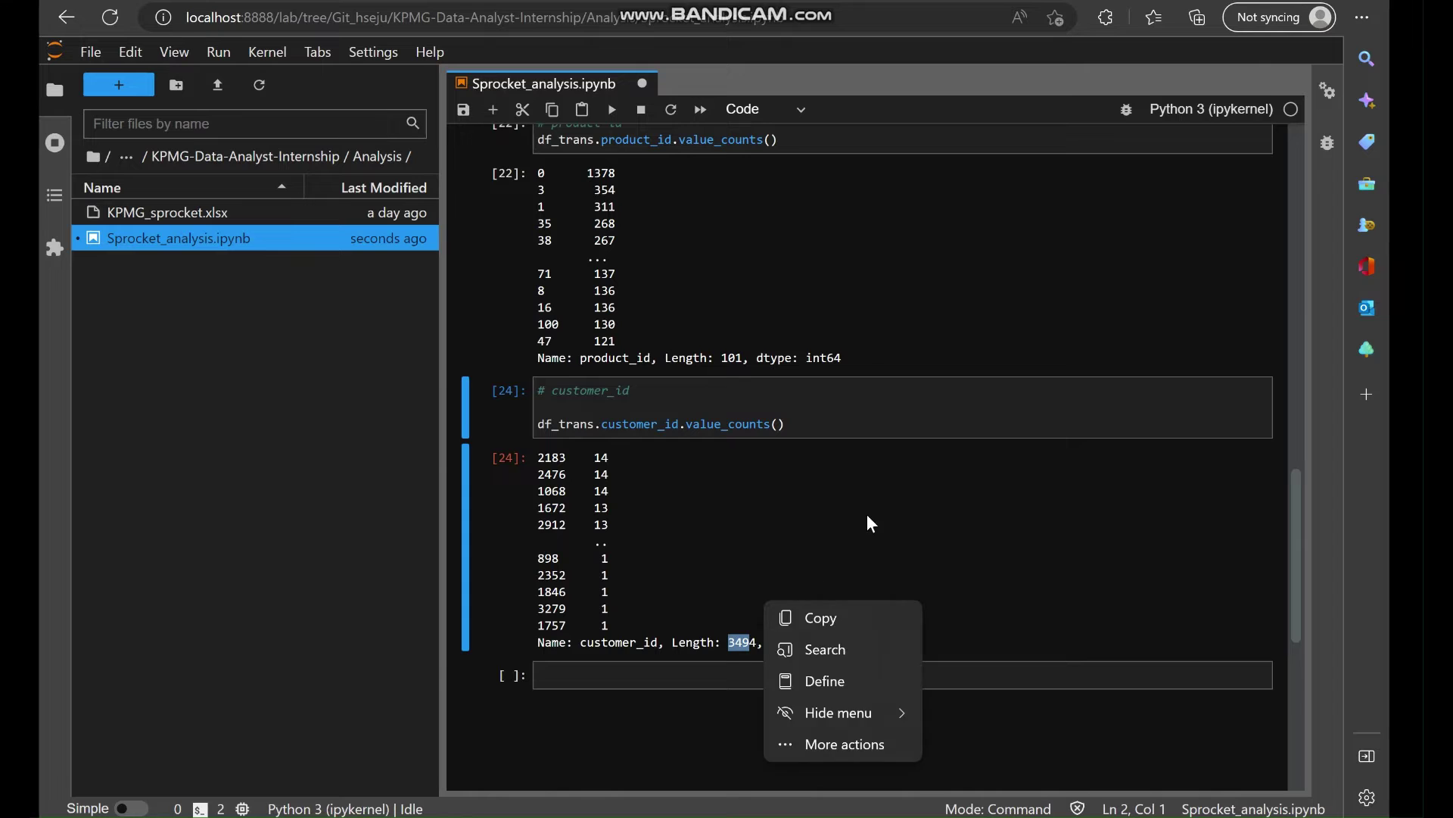
Copy the transaction_date column name from the data preview above.
scroll(874, 523, up, 1)
scroll(873, 524, up, 1)
click(814, 466)
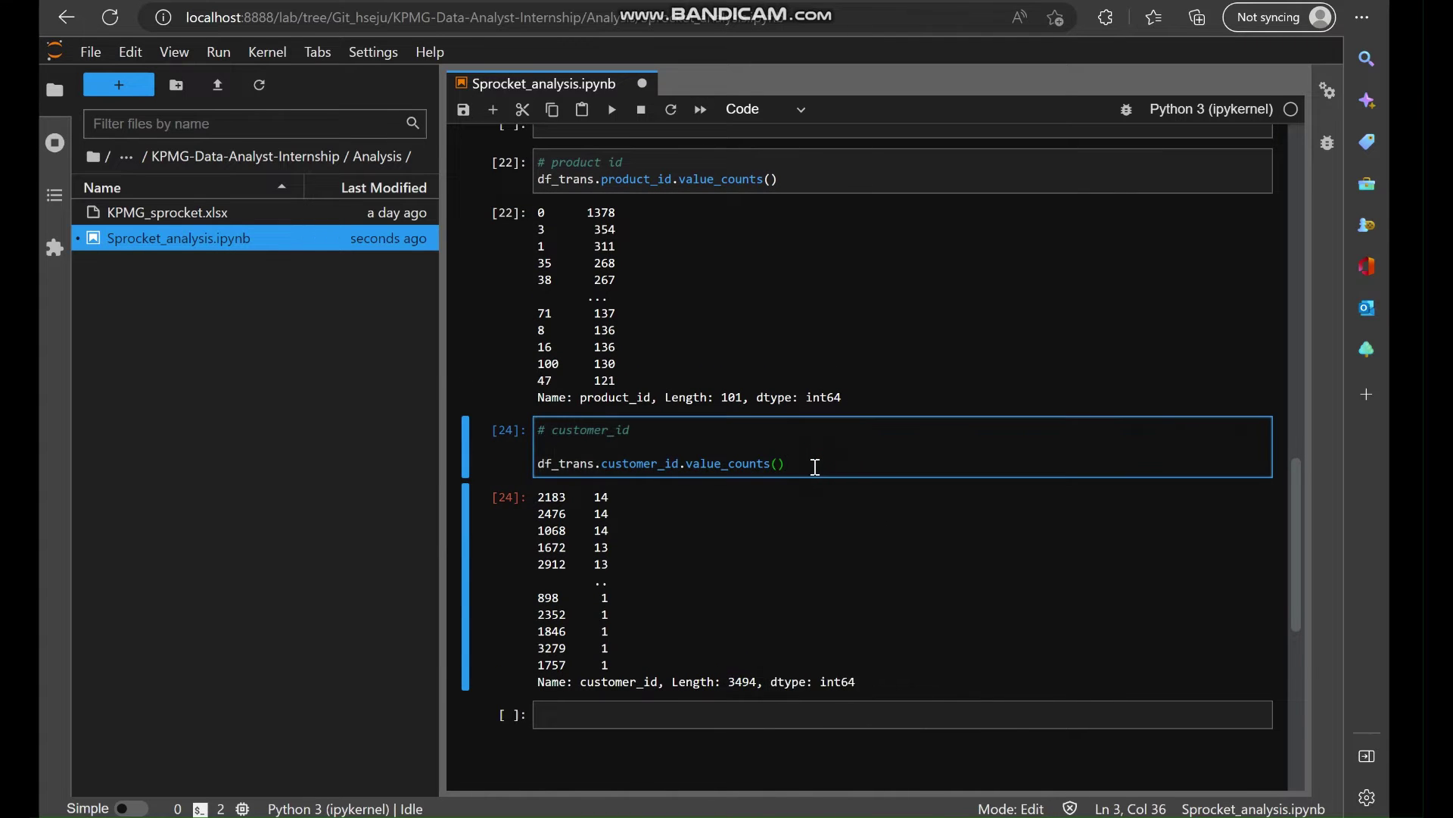
scroll(816, 466, up, 5)
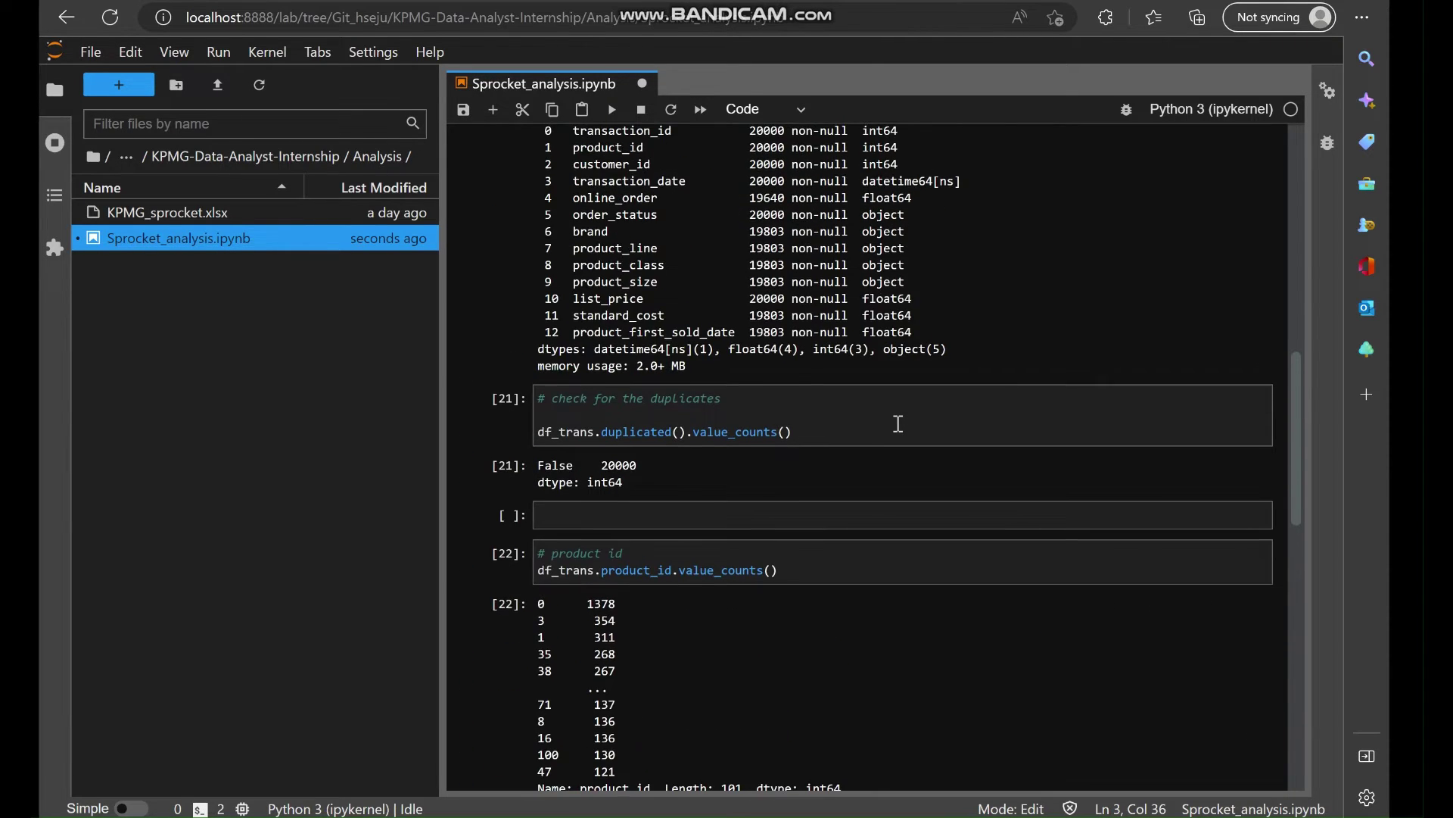
scroll(898, 423, up, 3)
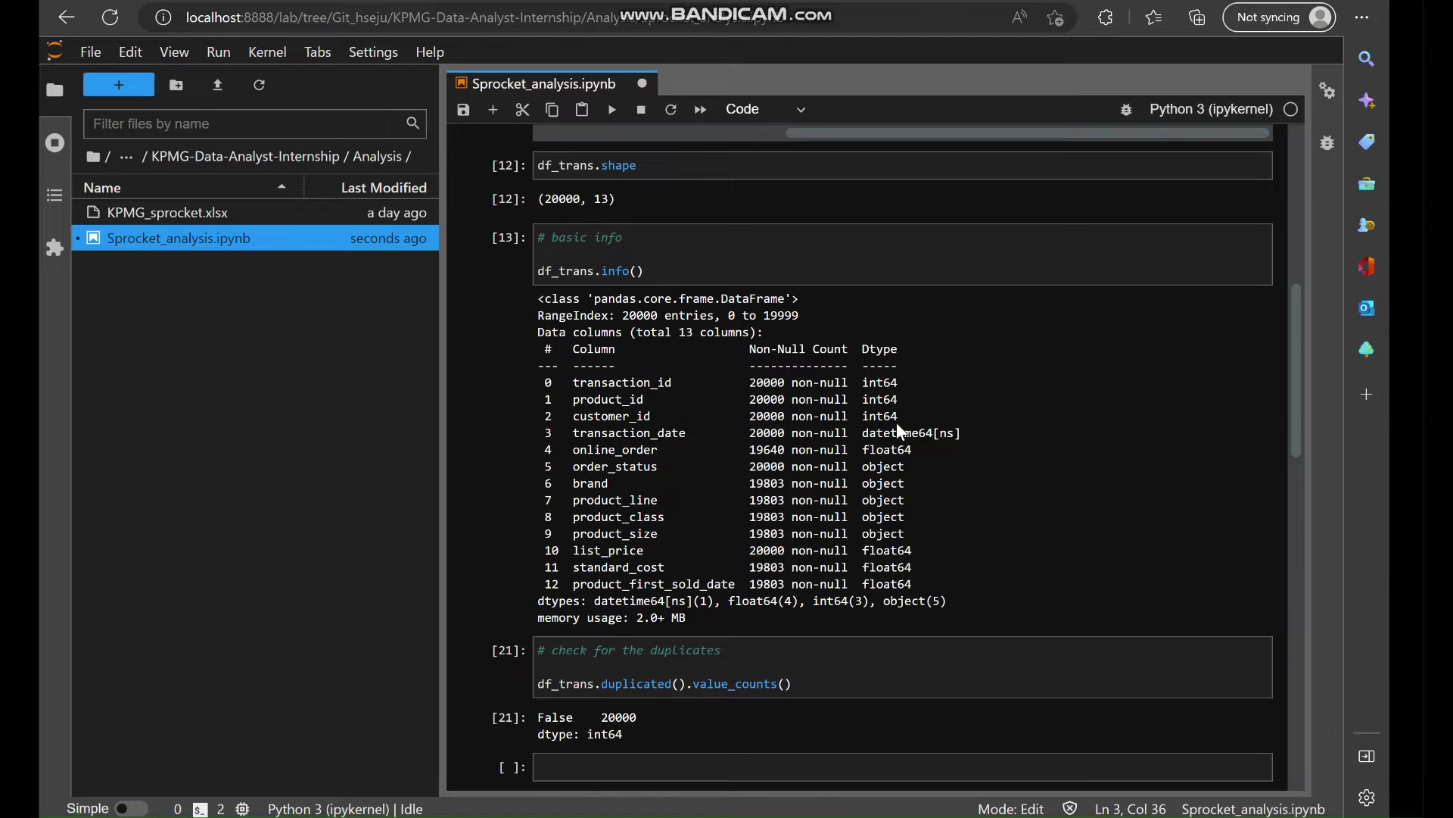
scroll(898, 426, up, 4)
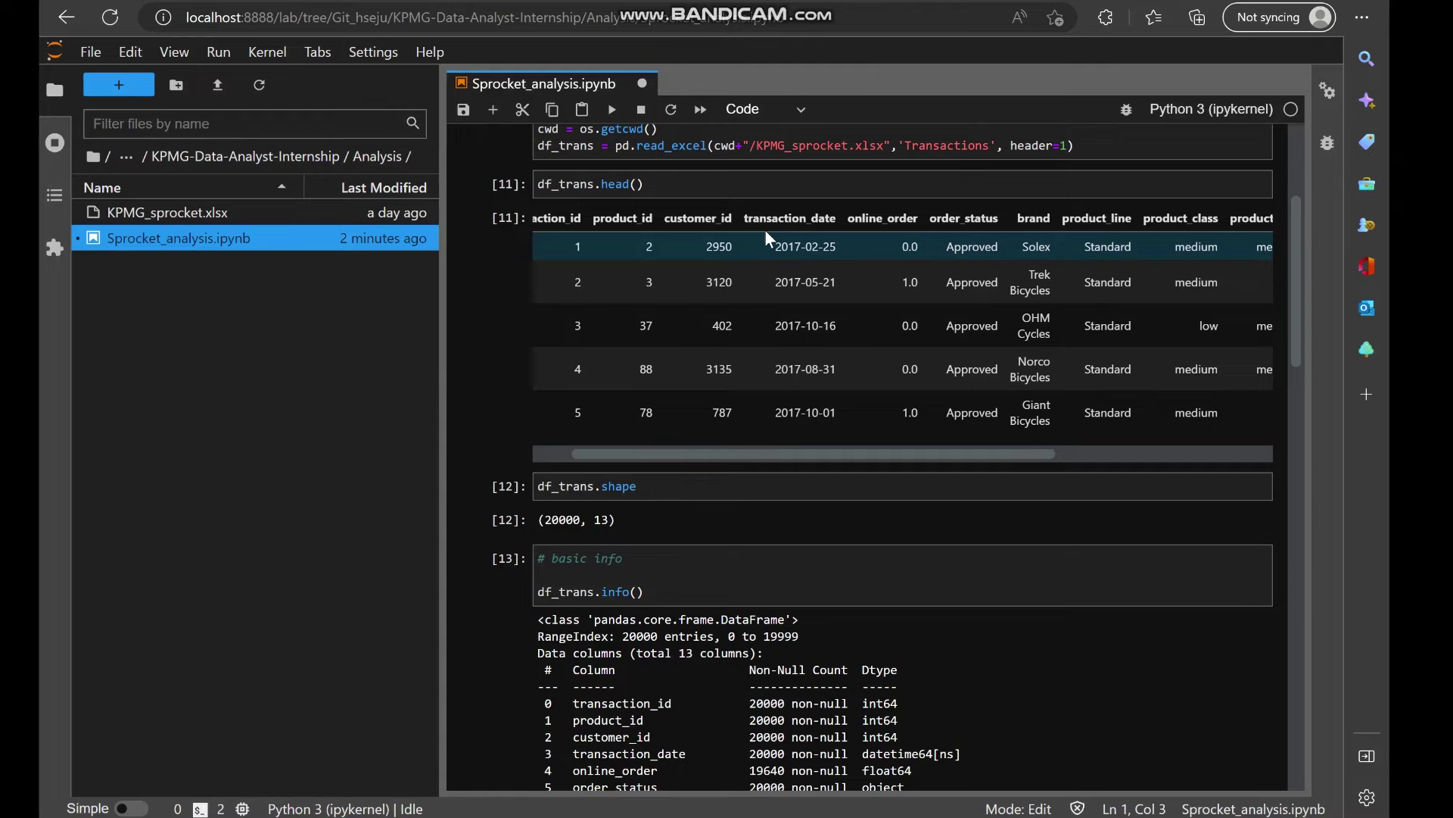
double_click(766, 217)
key(ctrl+c)
scroll(854, 471, down, 15)
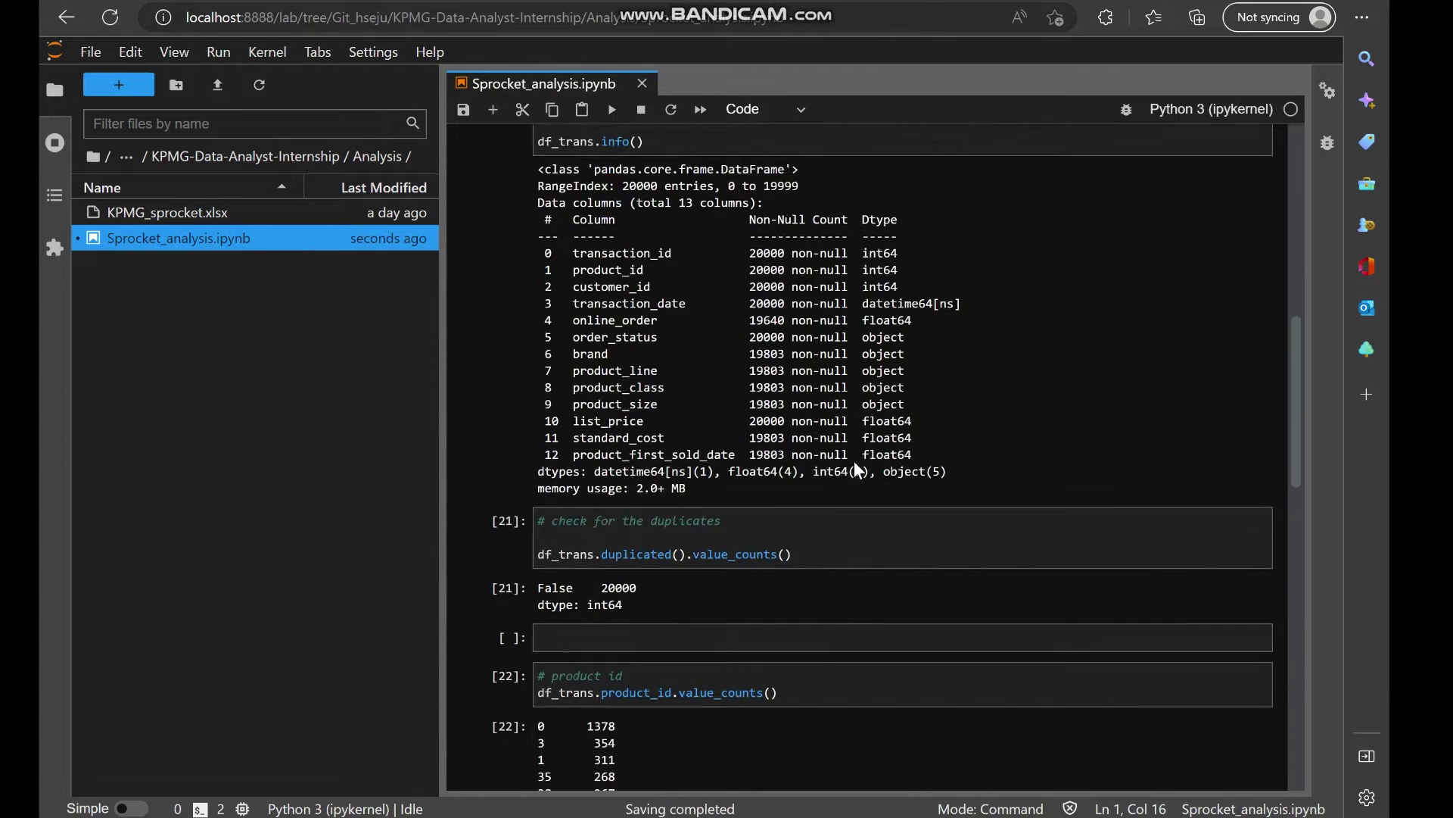
Add a # transaction_date cell running df_trans.transaction_date.day, which raises an AttributeError.
double_click(597, 631)
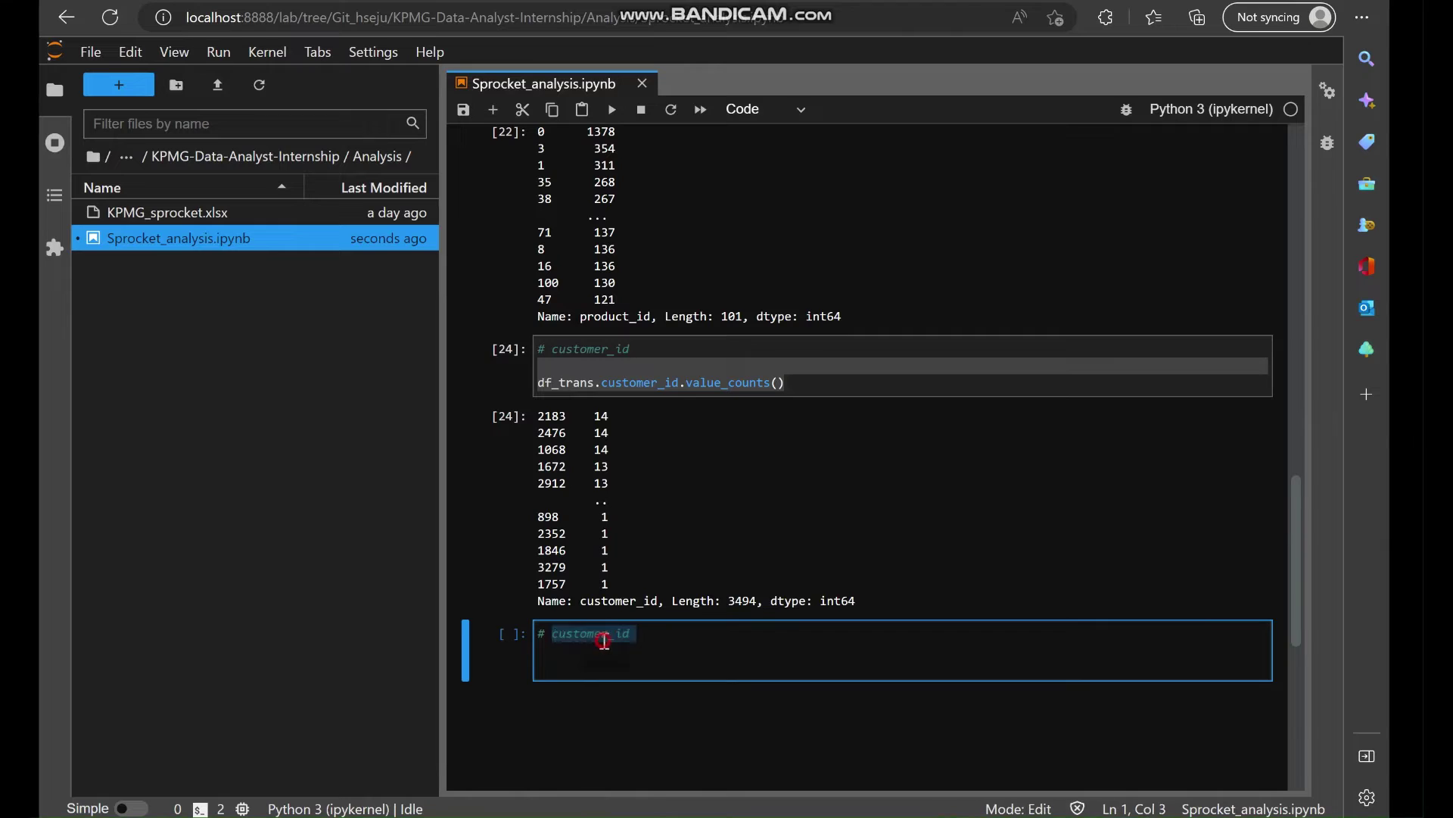
key(ctrl+v)
key(Return)
key(Return)
text(df_trans,)
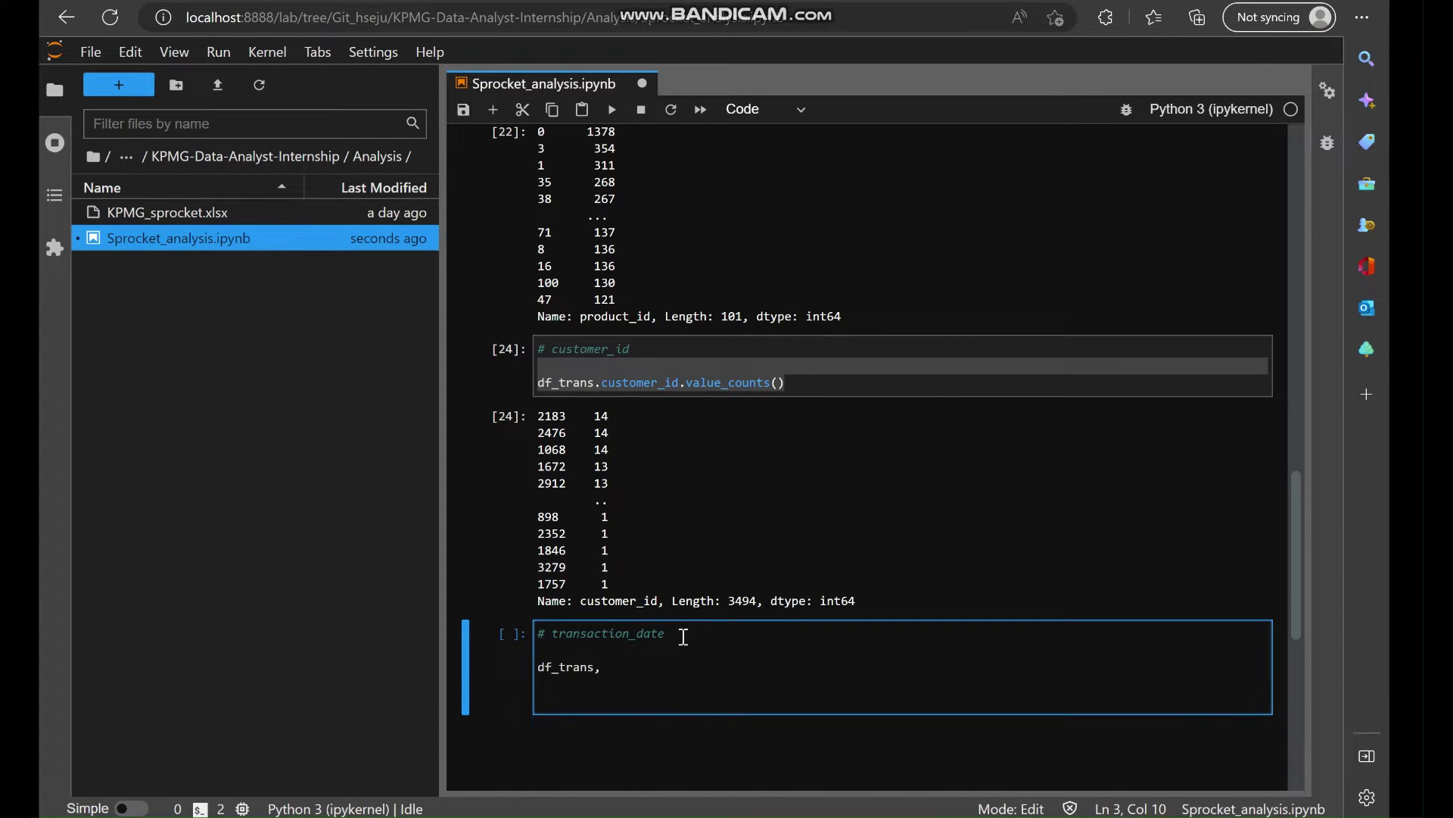
key(ctrl+v)
text(.)
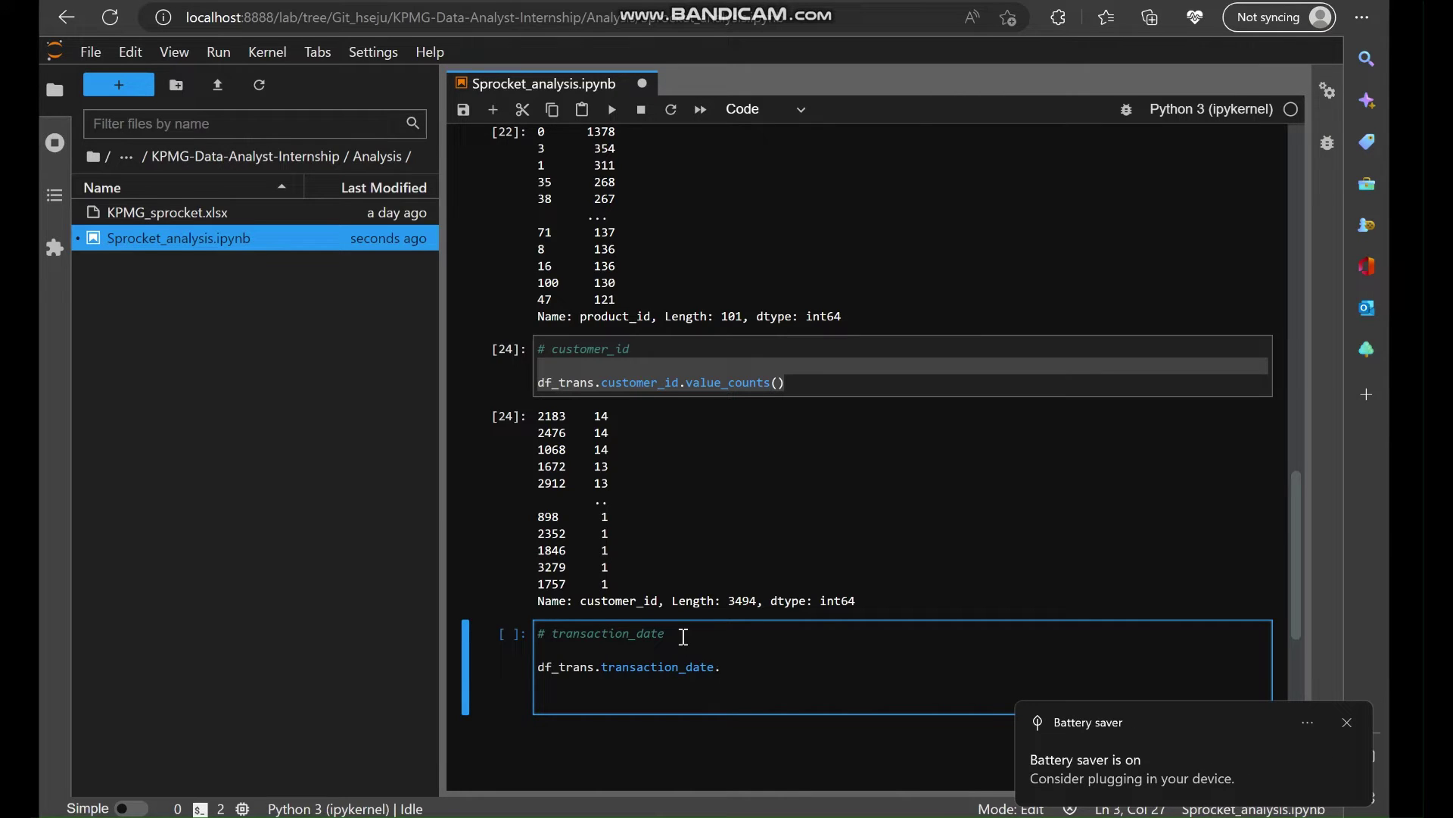
text(day)
key(shift+Return)
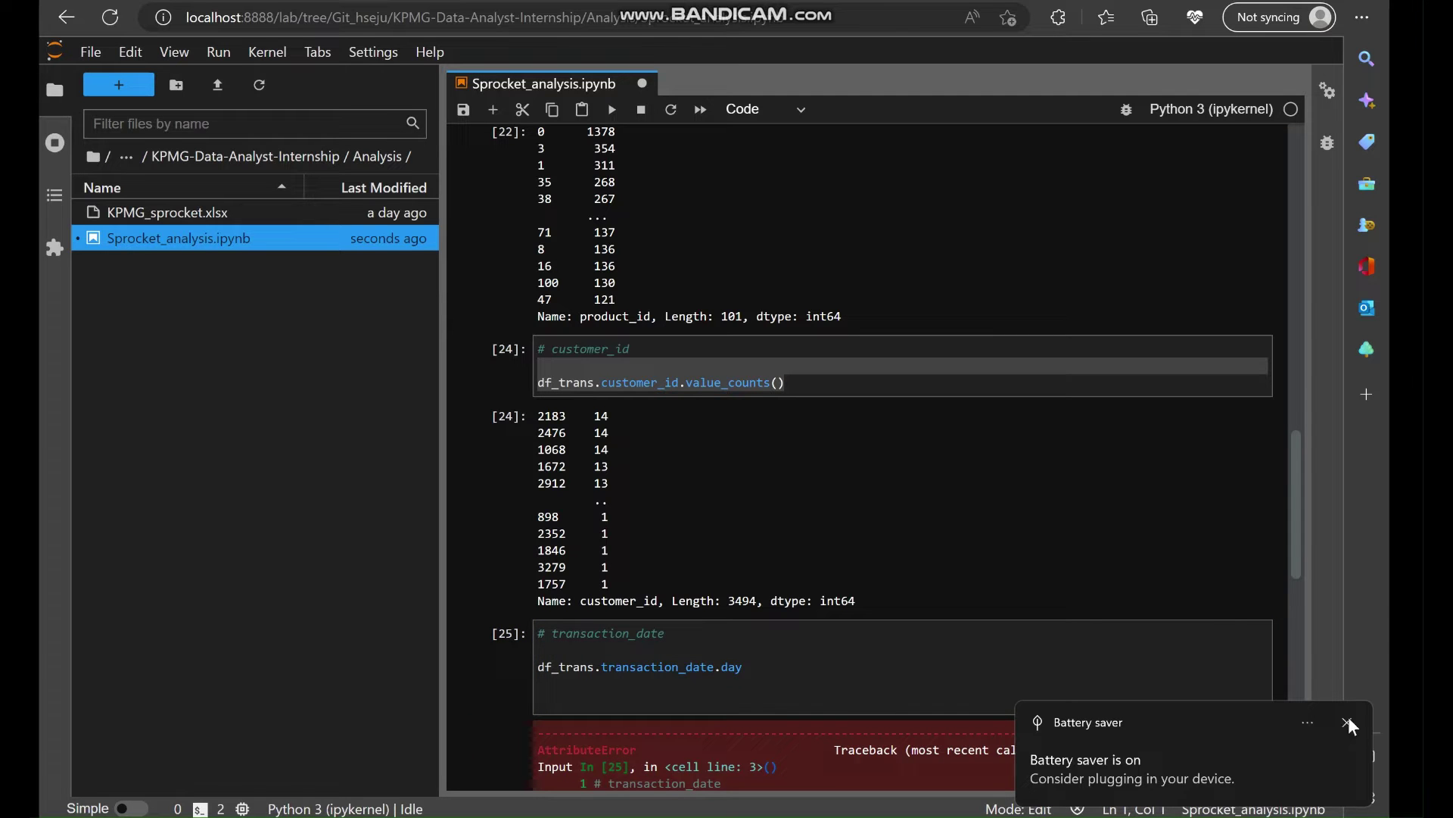
Add 'import datetime as dt' to the imports cell and run it.
click(1347, 723)
scroll(929, 661, down, 2)
scroll(776, 538, up, 1)
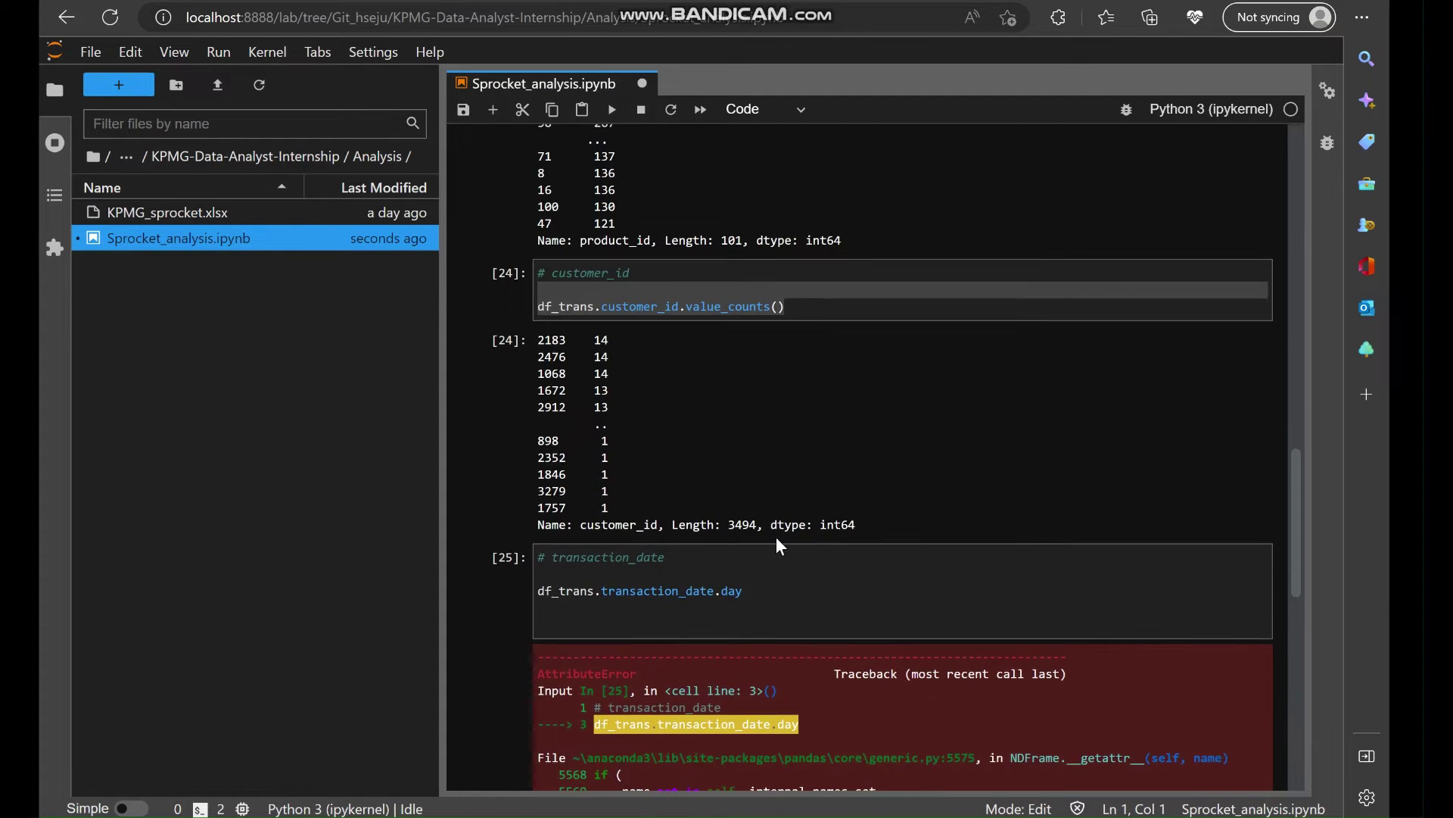
scroll(795, 552, up, 15)
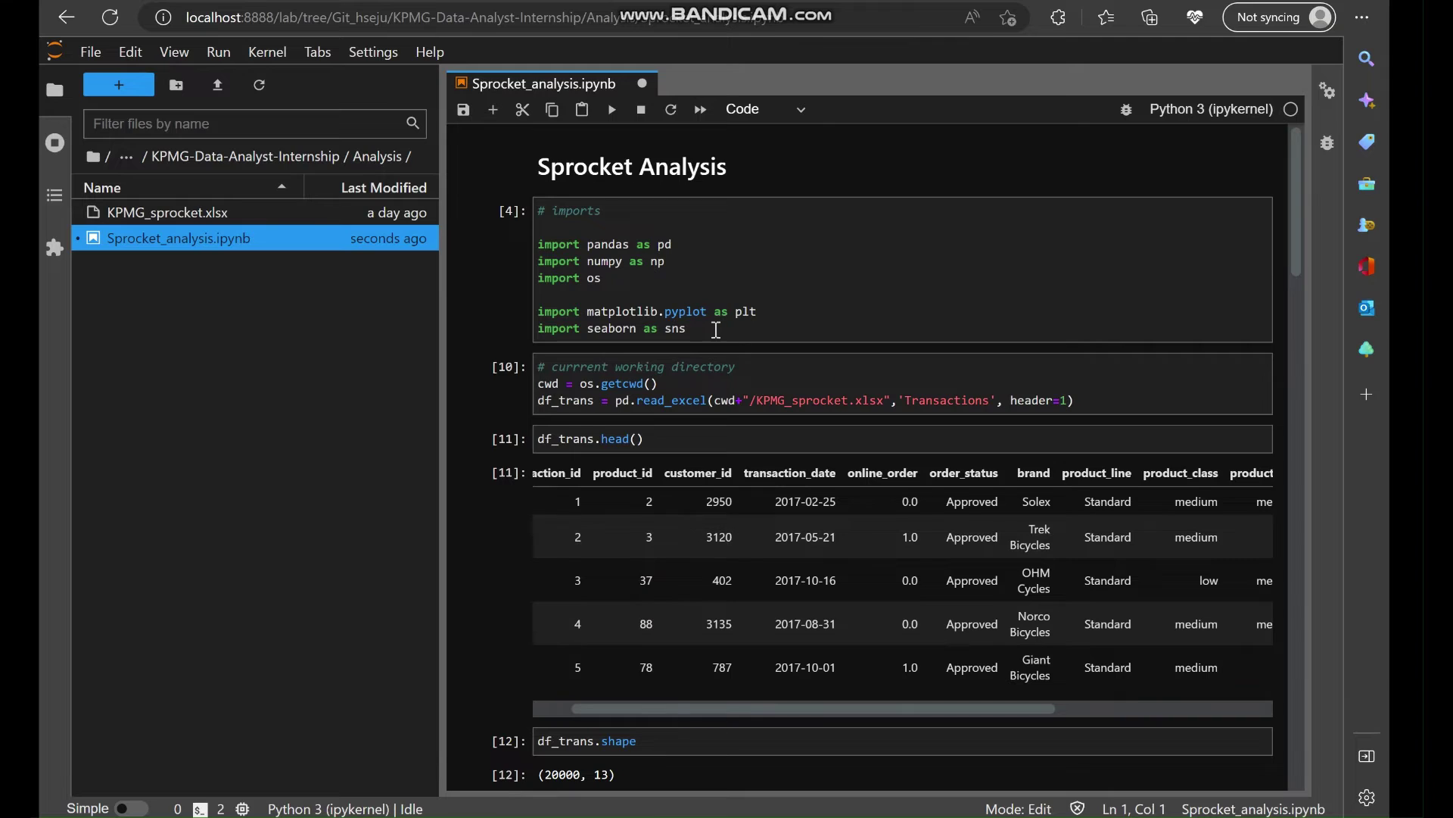
click(717, 330)
key(Return)
text(import da)
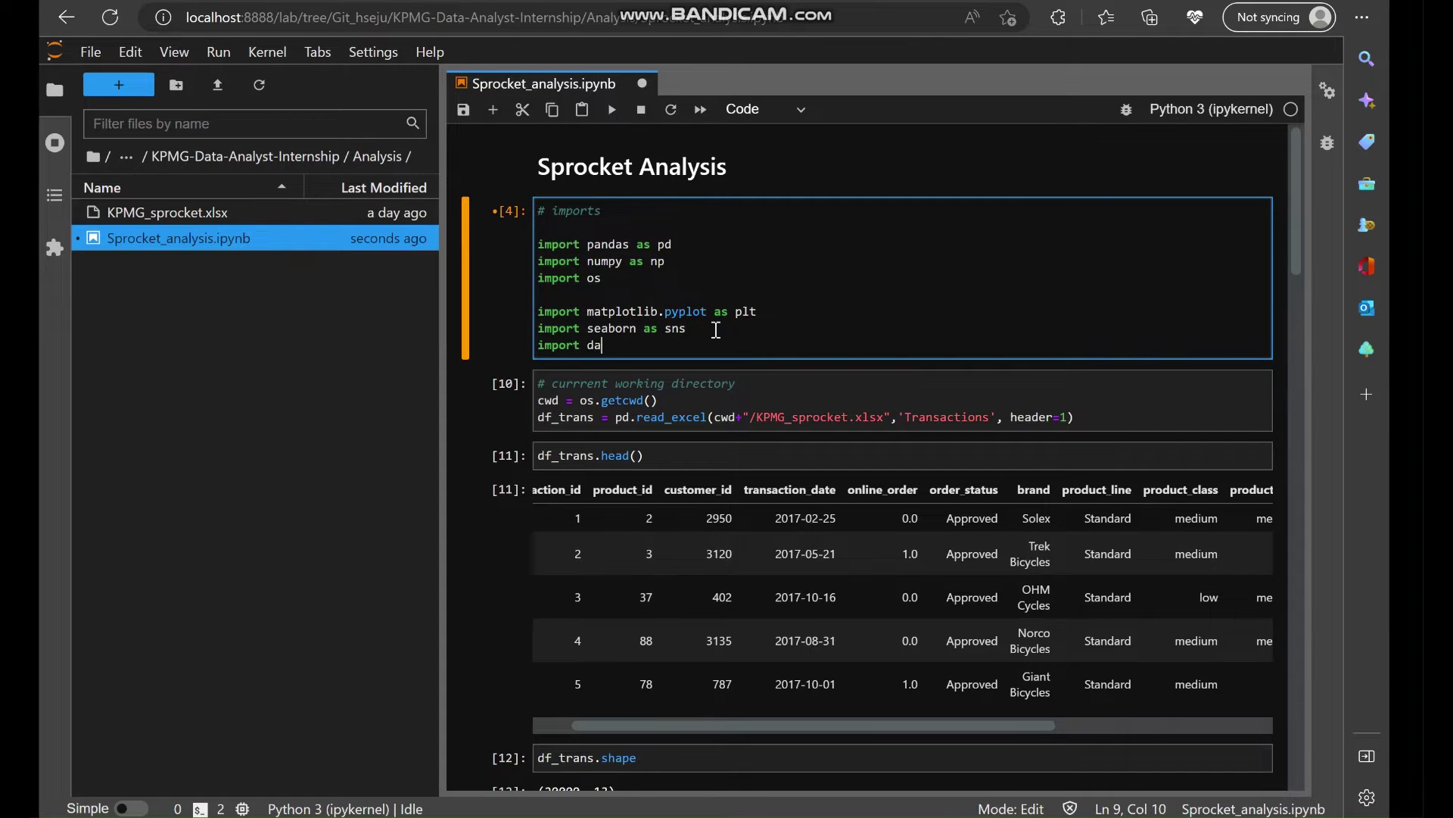
text(tetim)
key(BackSpace)
key(BackSpace)
text(me)
key(BackSpace)
key(BackSpace)
text(ime as dt)
key(shift+Return)
scroll(754, 560, down, 15)
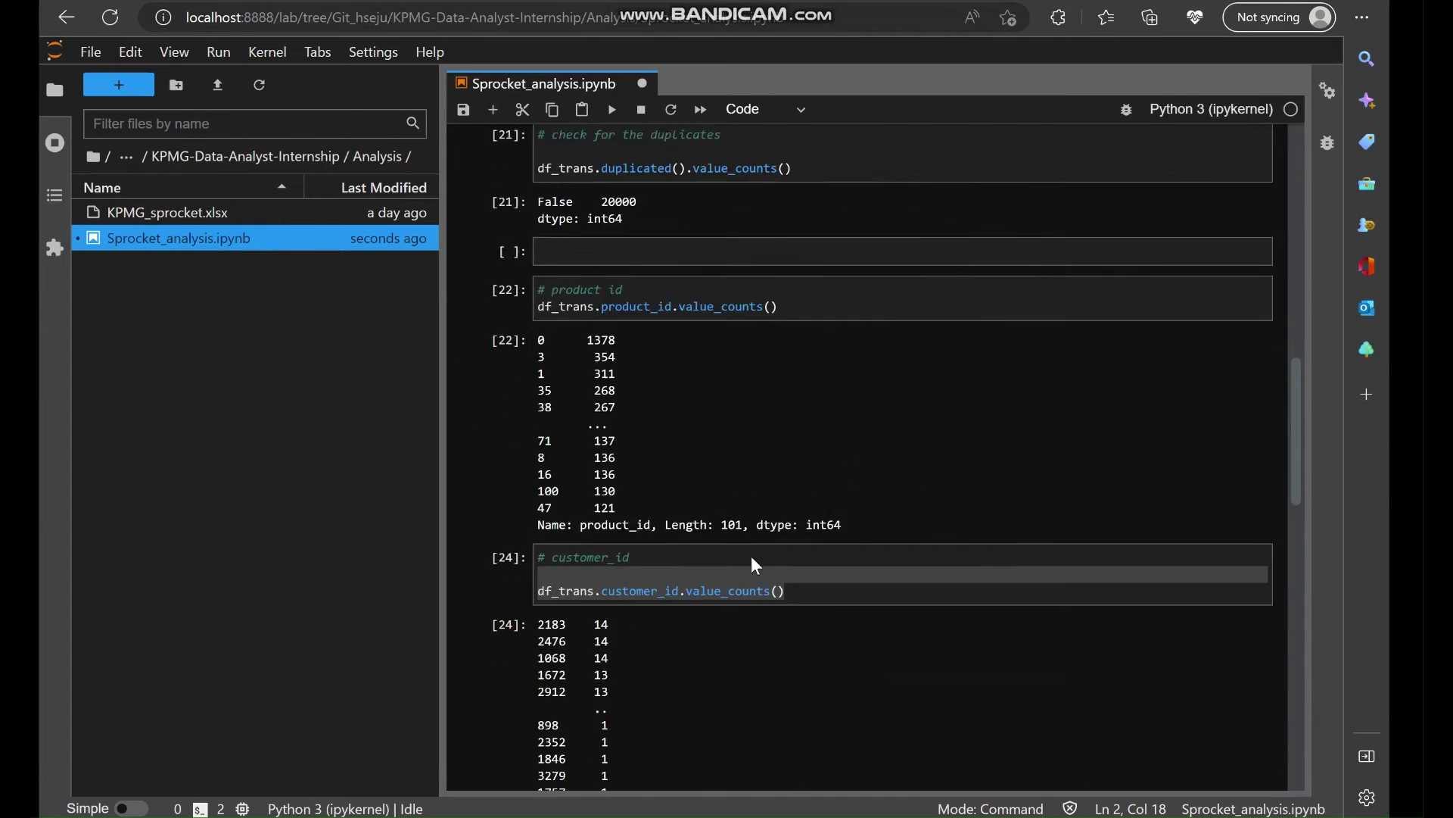
scroll(755, 566, down, 3)
Count transactions per year with df_trans.transaction_date.dt.year.value_counts(), showing all 20000 in 2017.
click(722, 613)
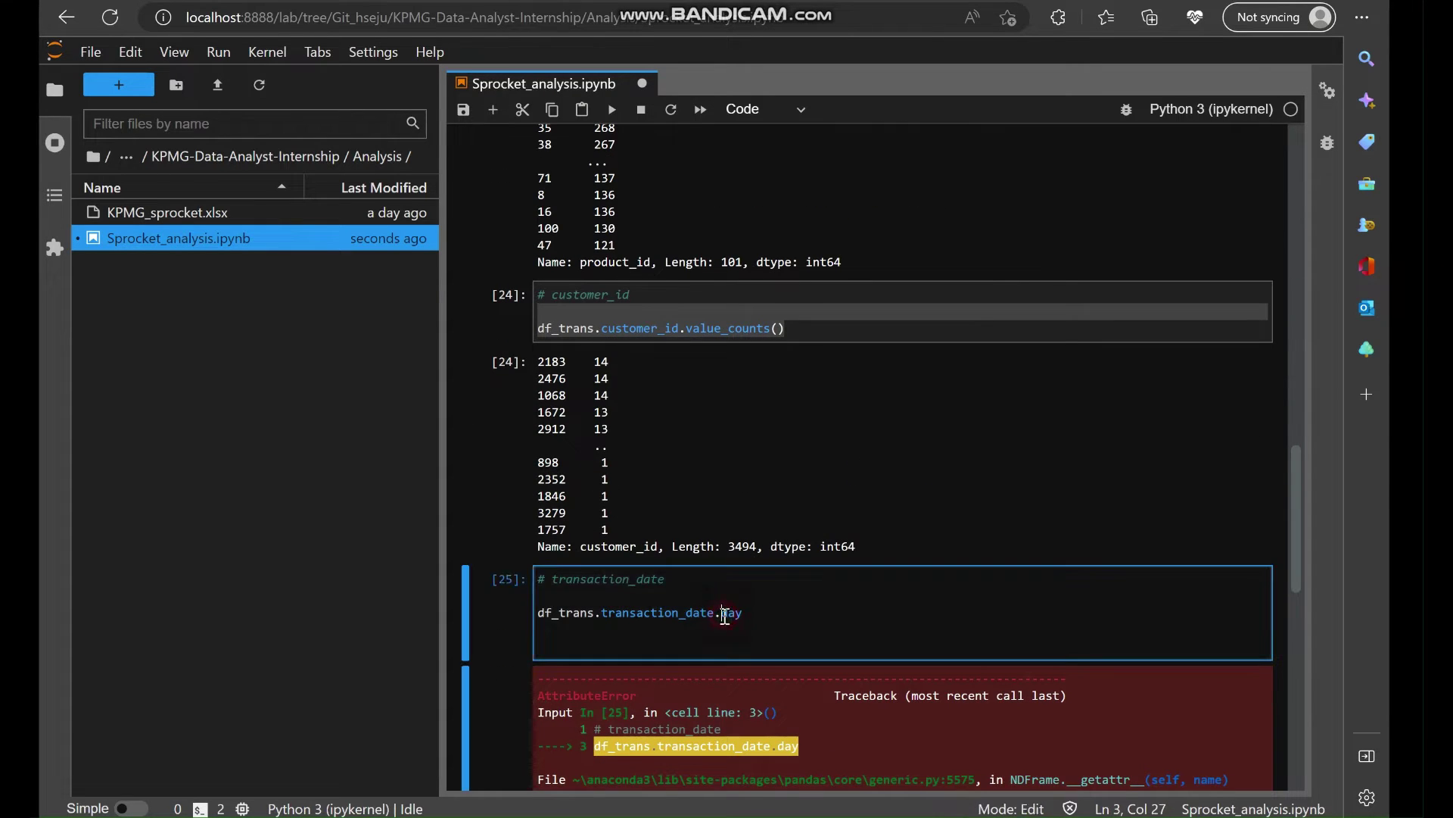
text(dt.)
key(BackSpace)
key(BackSpace)
key(BackSpace)
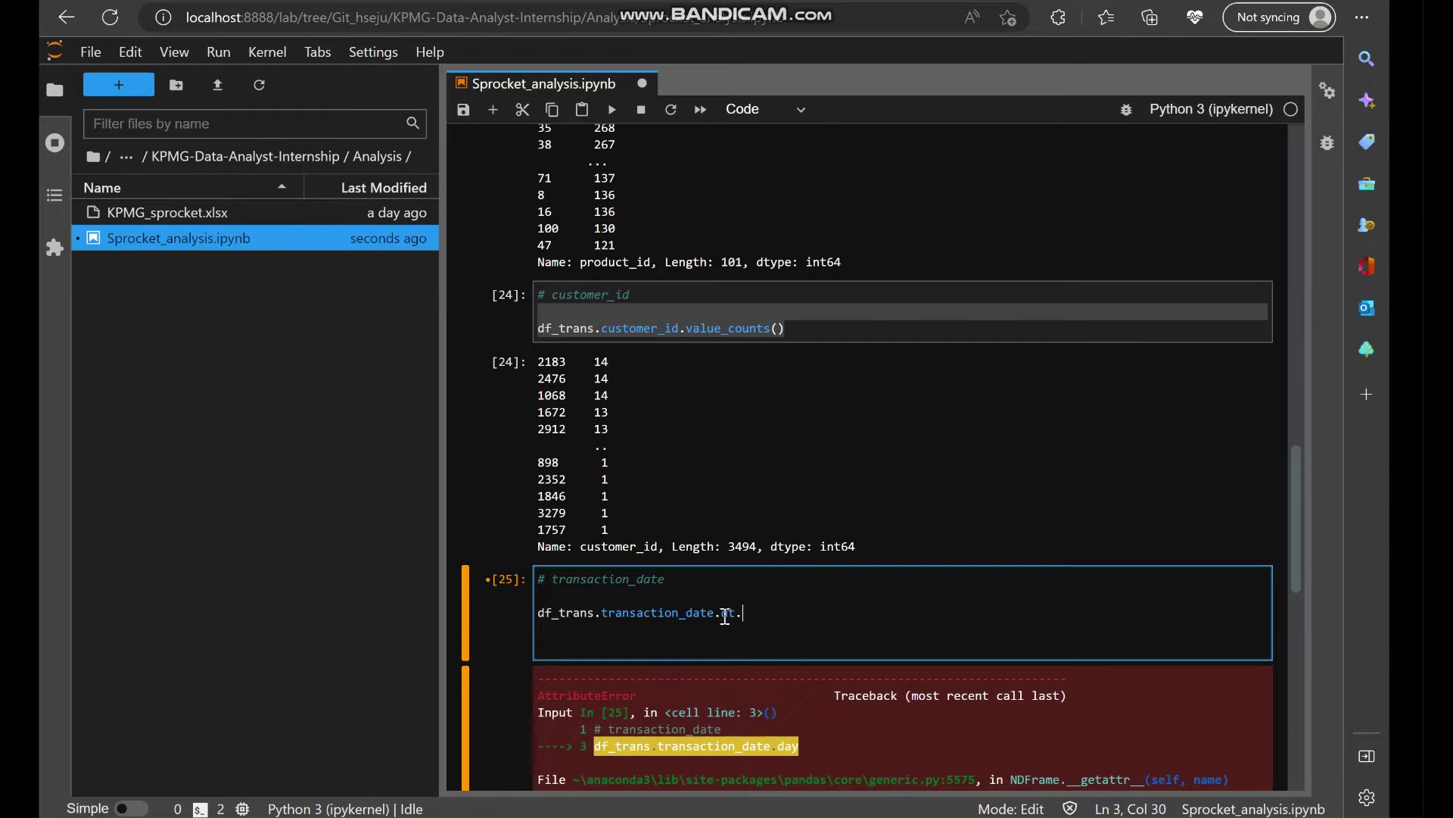
text(year)
key(shift+Return)
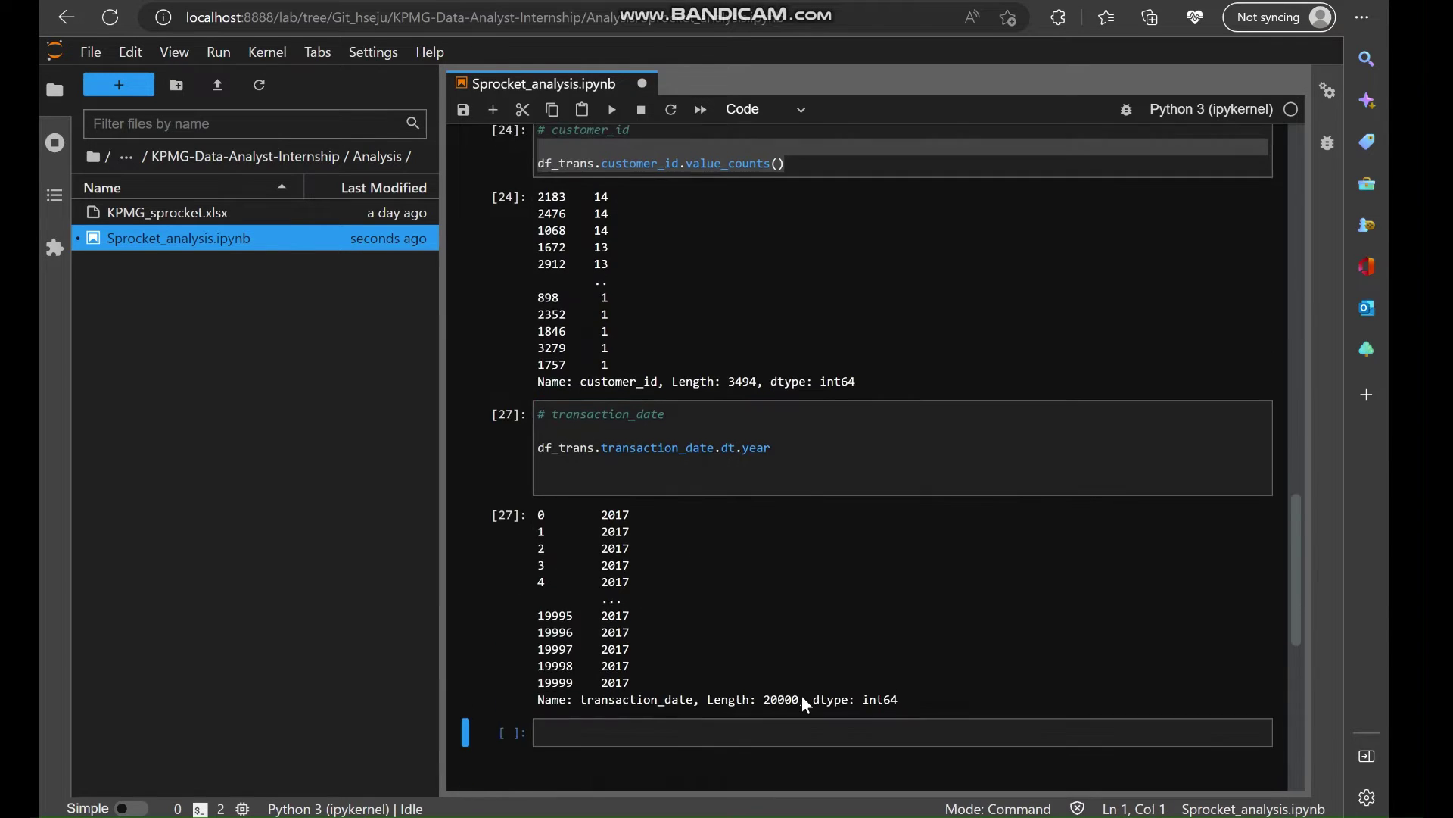
click(801, 482)
text(.val)
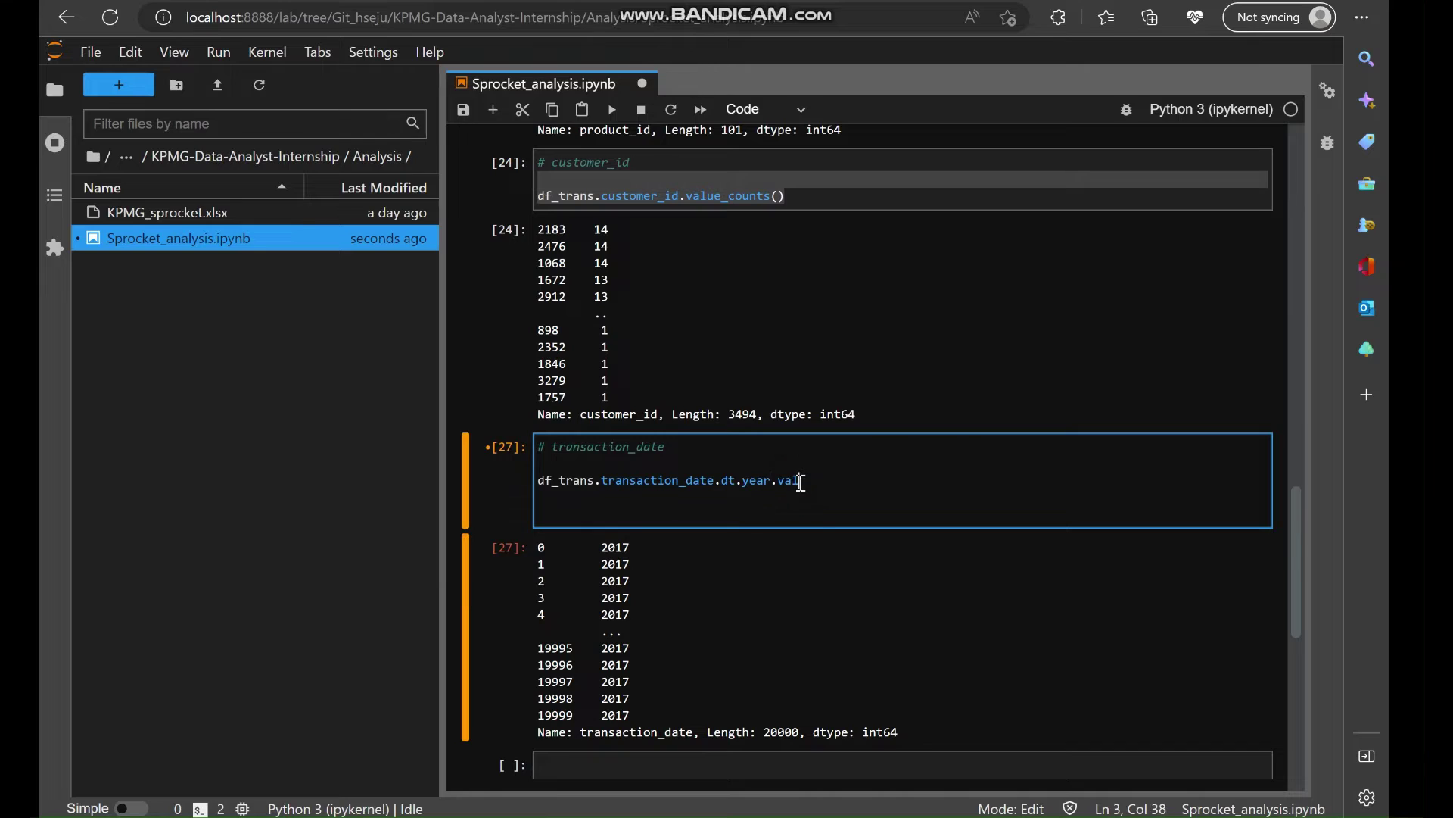
text(ue_counts())
key(shift+Return)
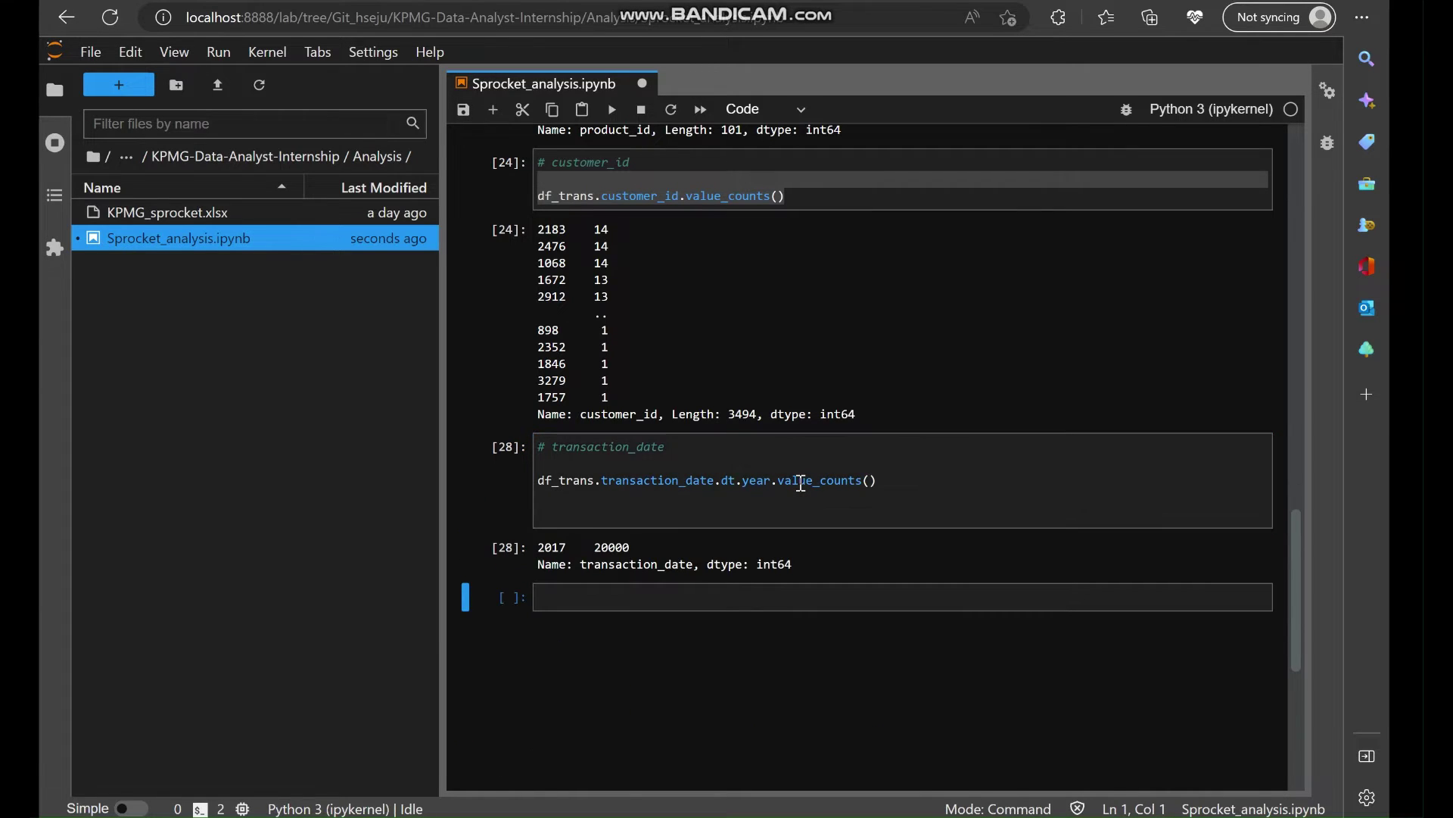
drag(536, 547, 634, 548)
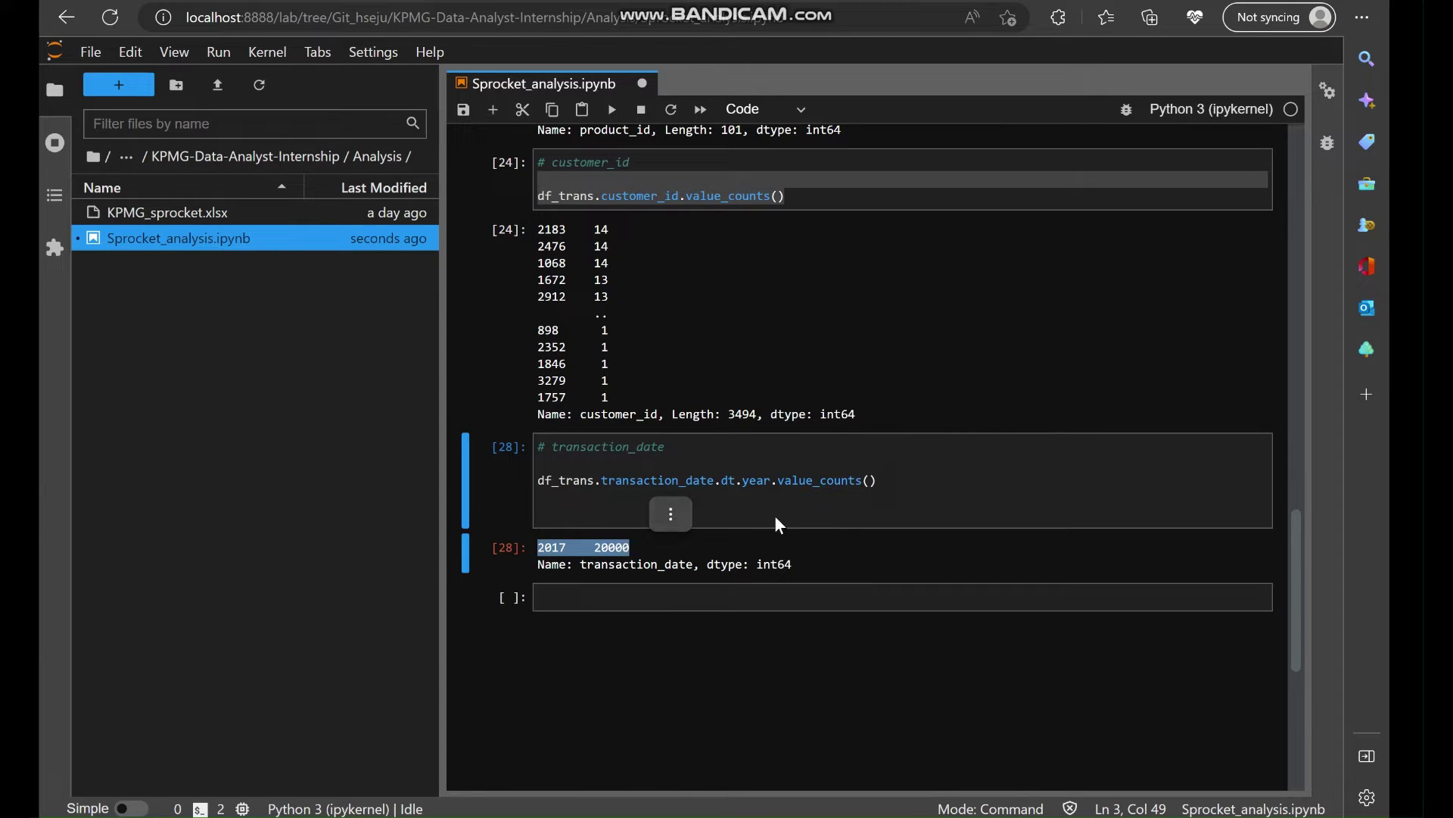
Switch the count from year to month and remove the cell's trailing blank lines.
double_click(751, 481)
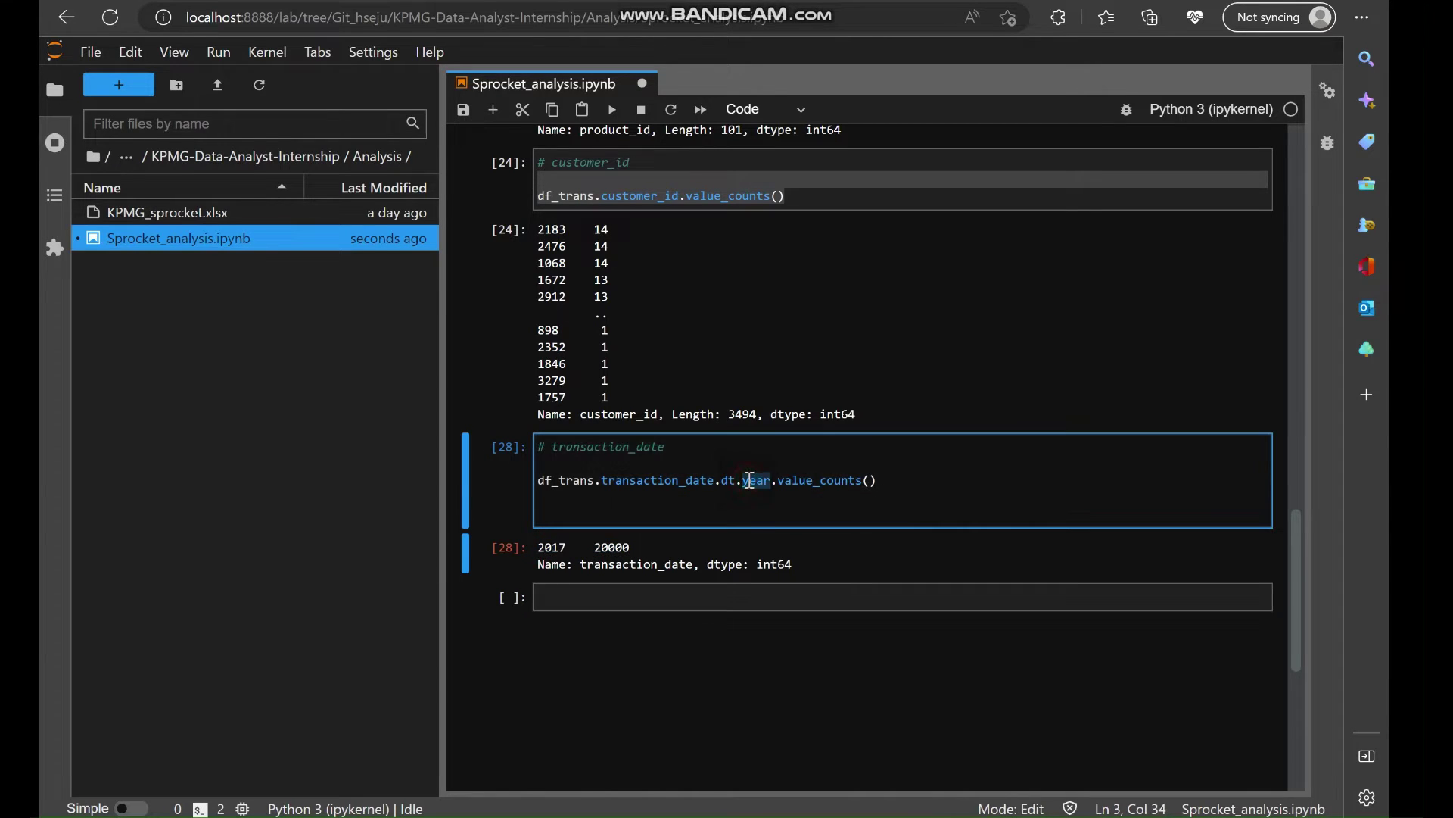
text(month)
key(shift+Return)
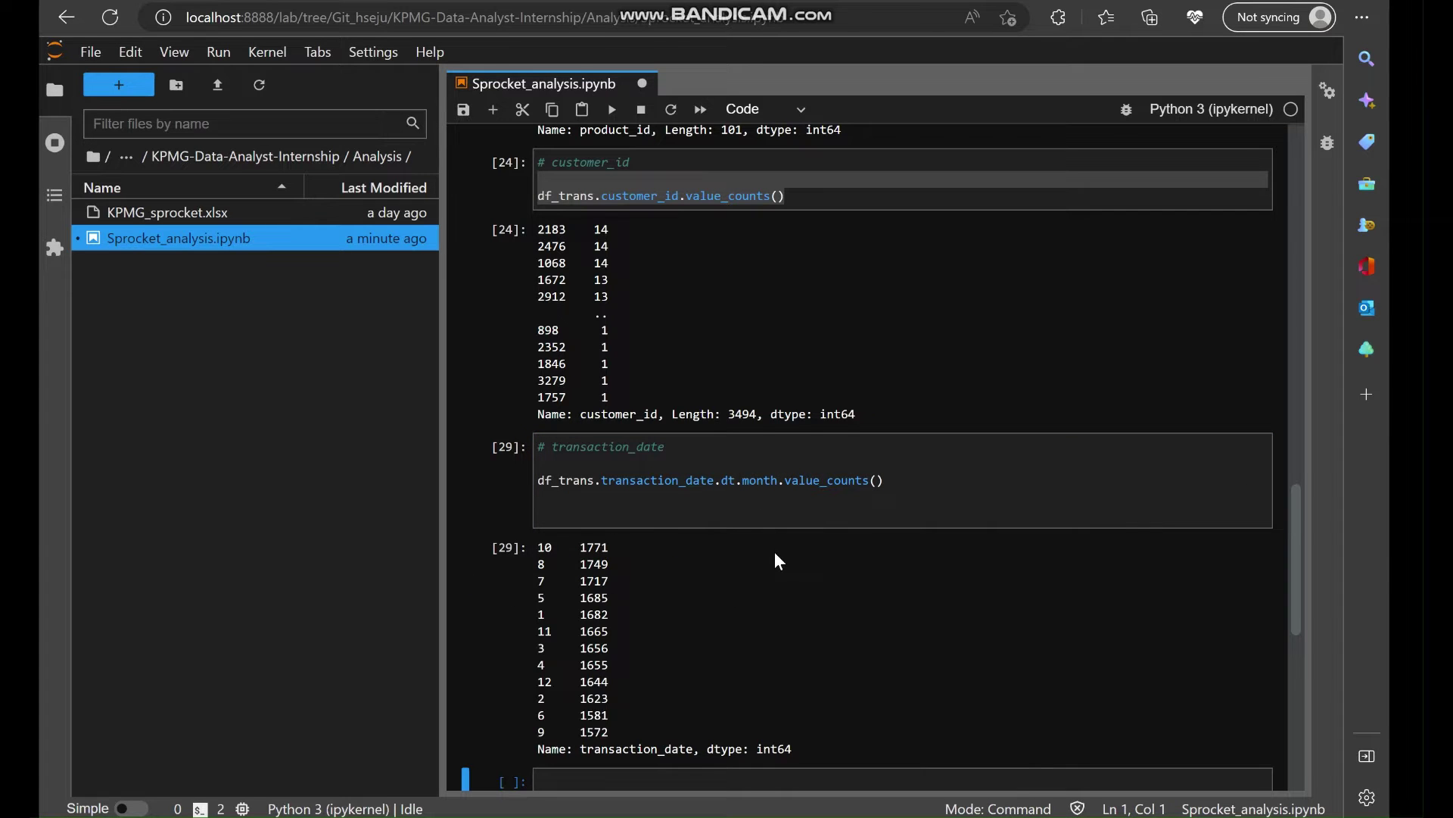
scroll(774, 552, down, 1)
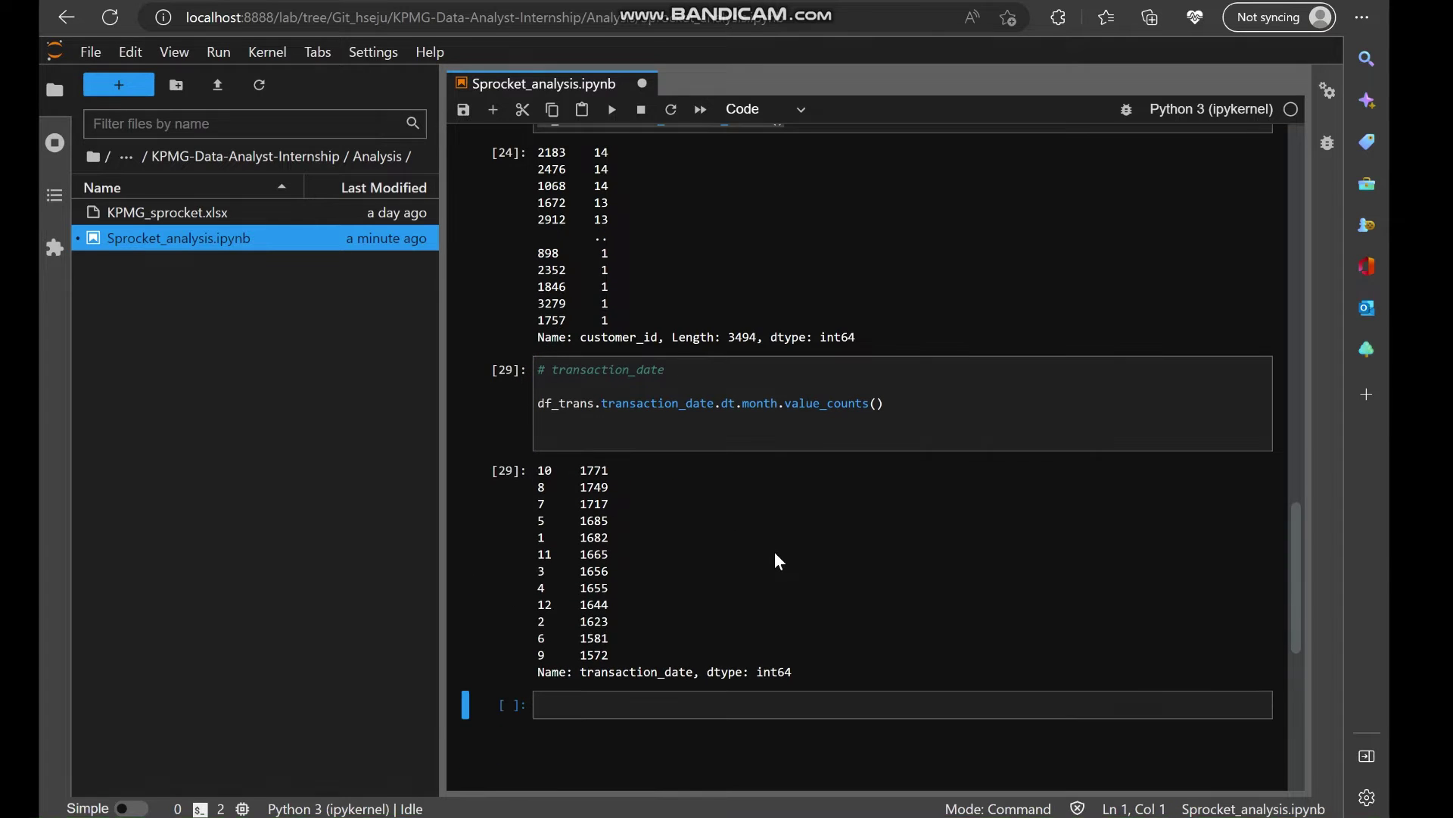
click(641, 444)
key(BackSpace)
key(BackSpace)
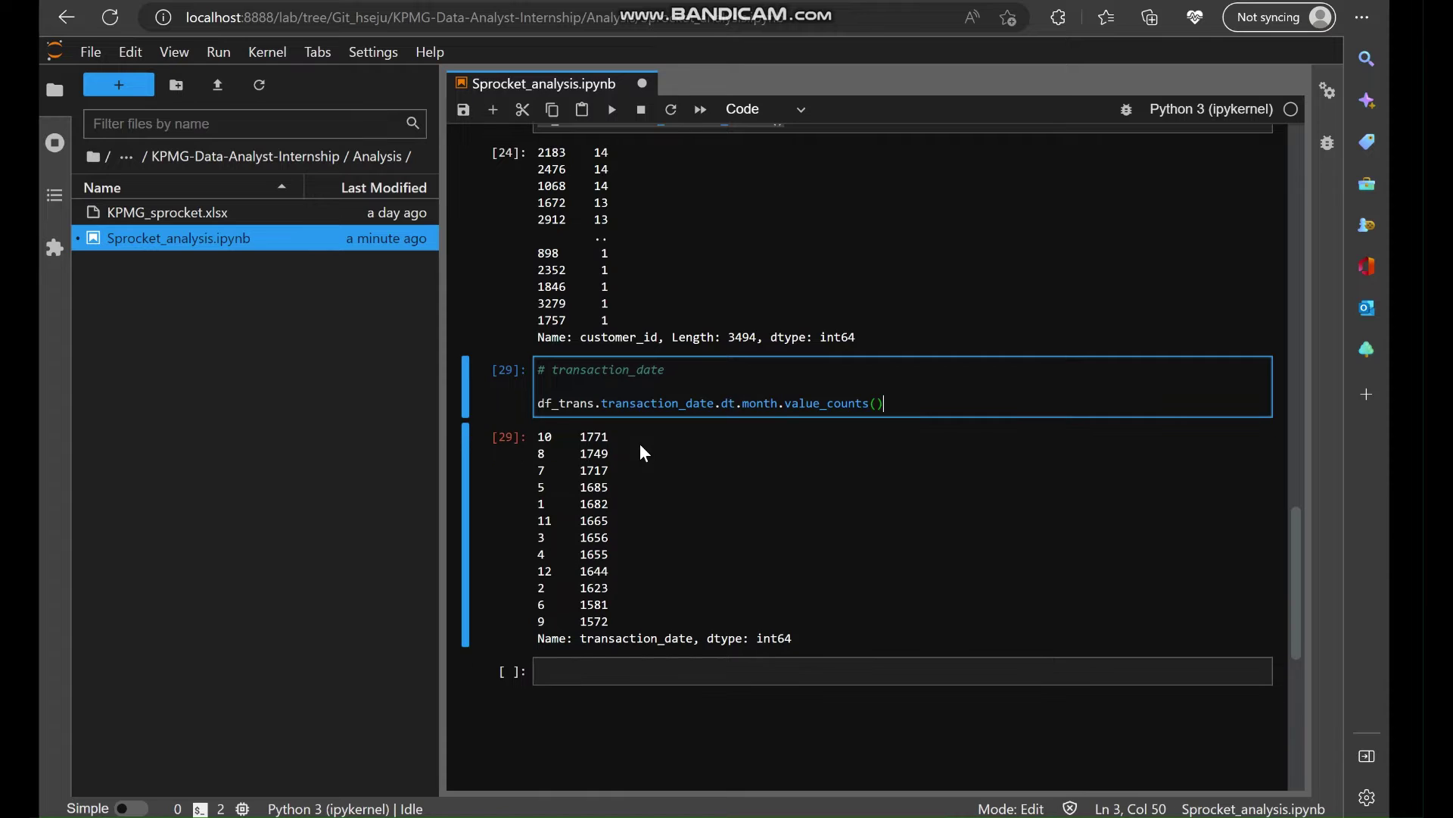
scroll(795, 445, up, 1)
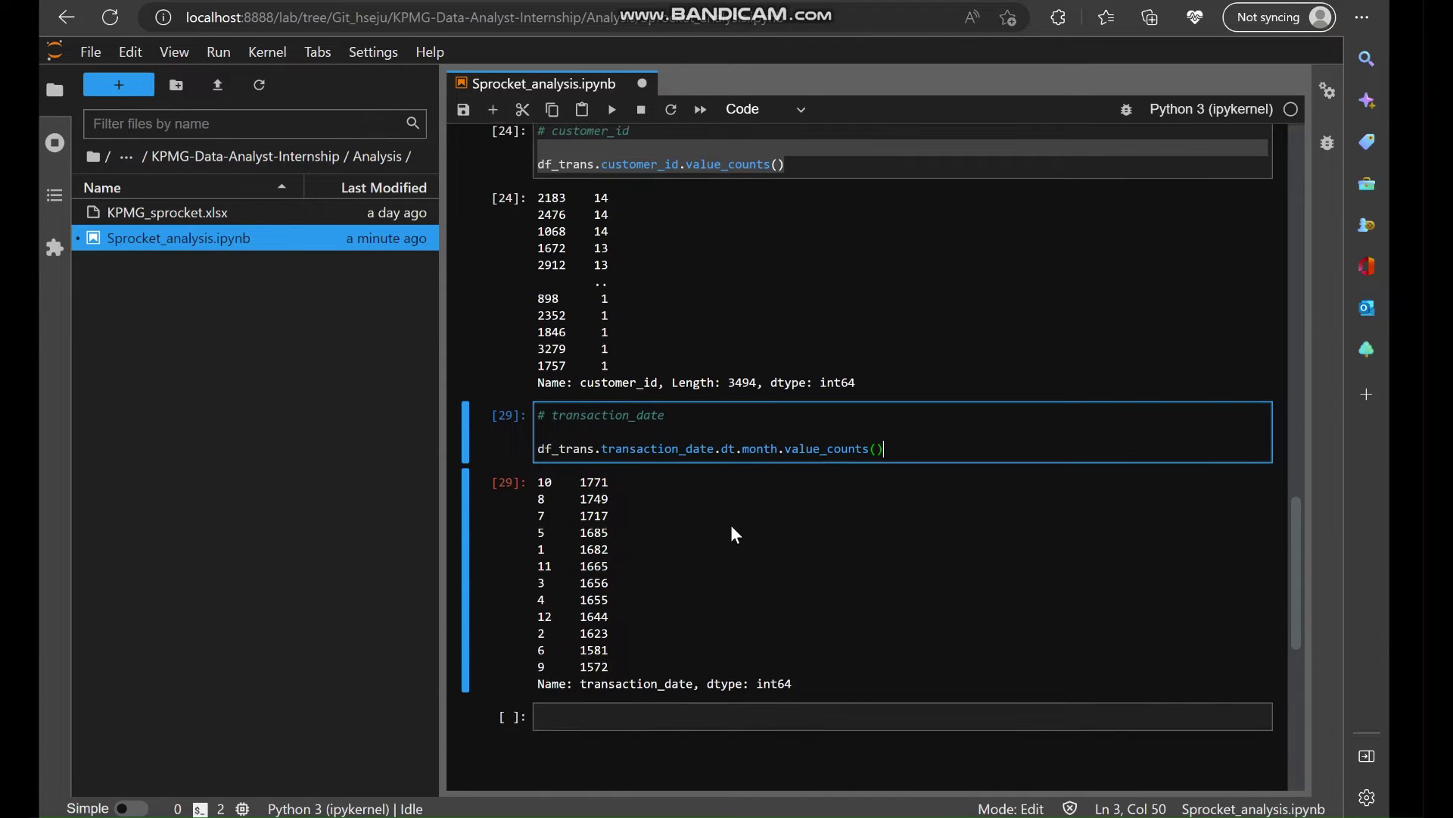
scroll(730, 525, up, 1)
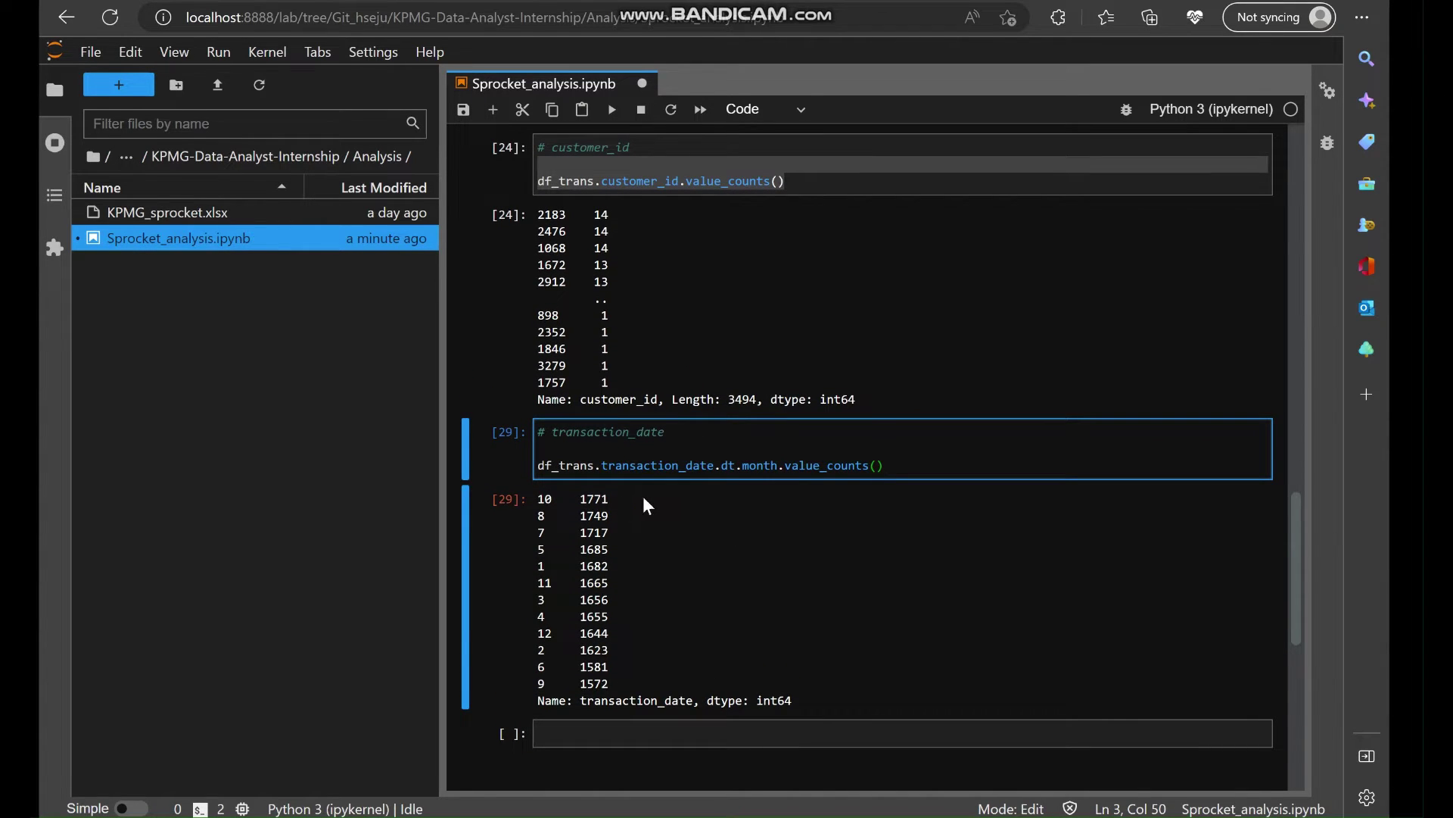
scroll(724, 514, up, 1)
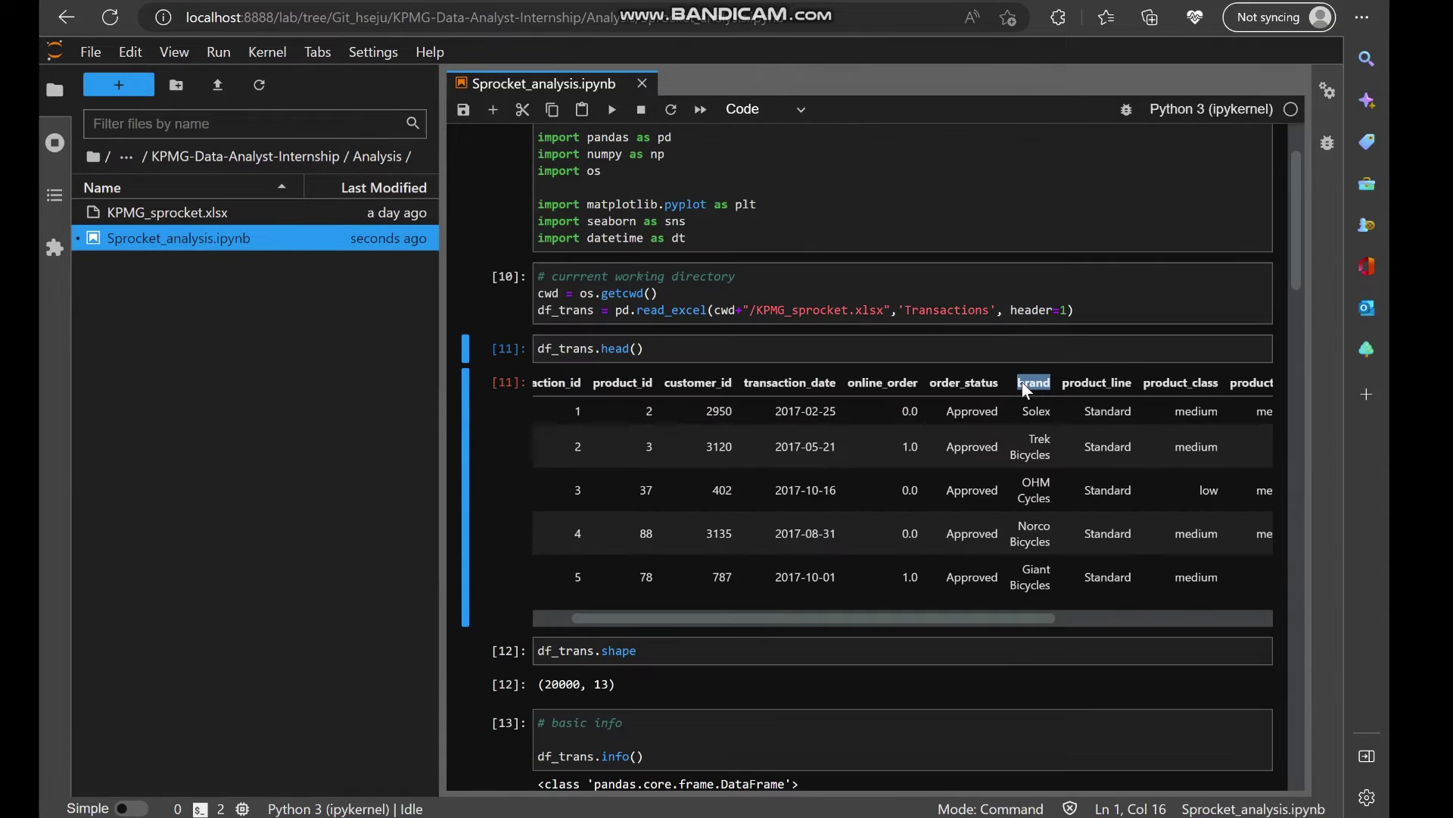
scroll(991, 593, down, 20)
Start a # brand cell and paste in the order_status value_counts line.
scroll(992, 594, down, 5)
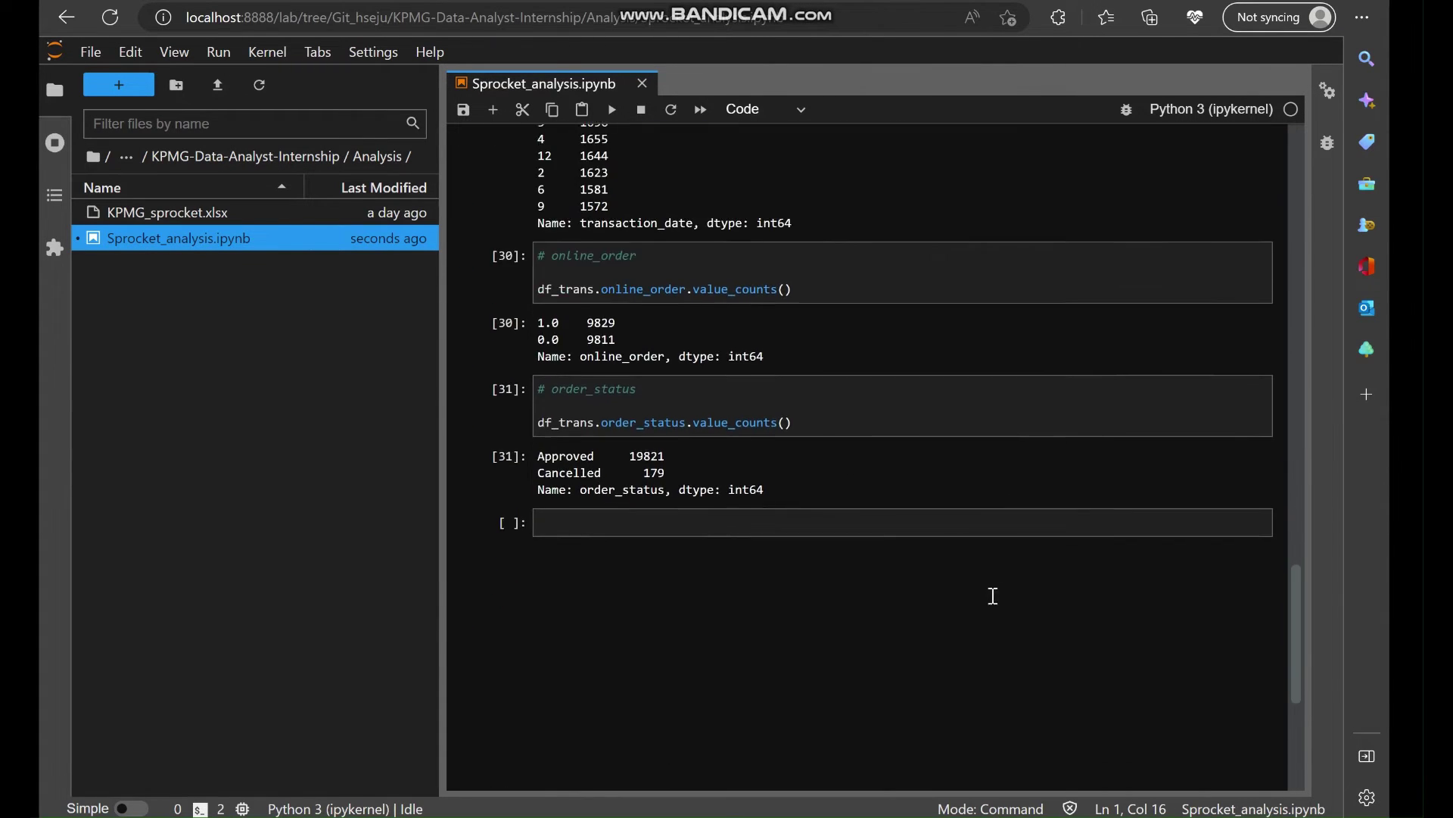
click(579, 511)
text(# brand)
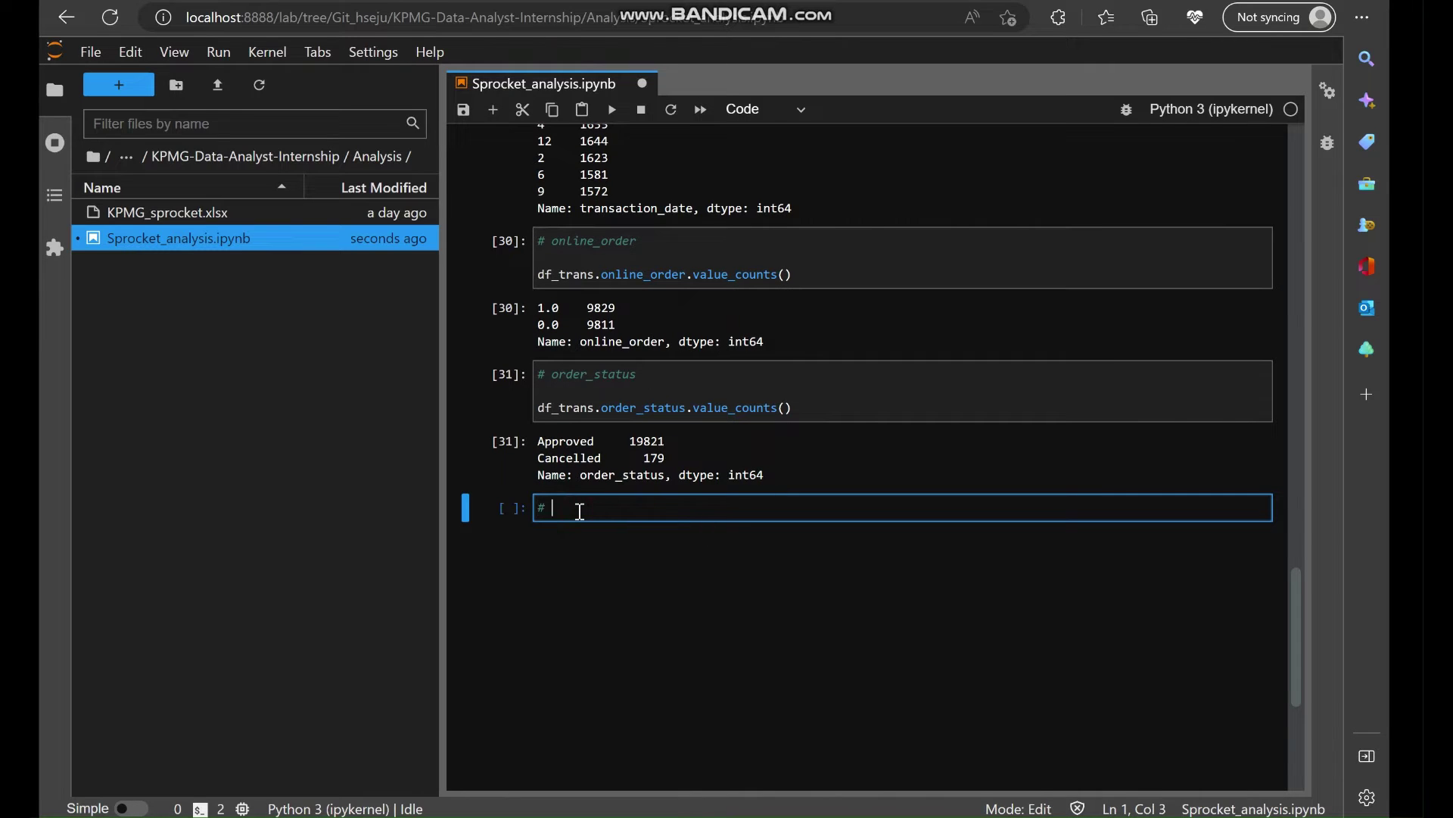
key(Return)
key(Return)
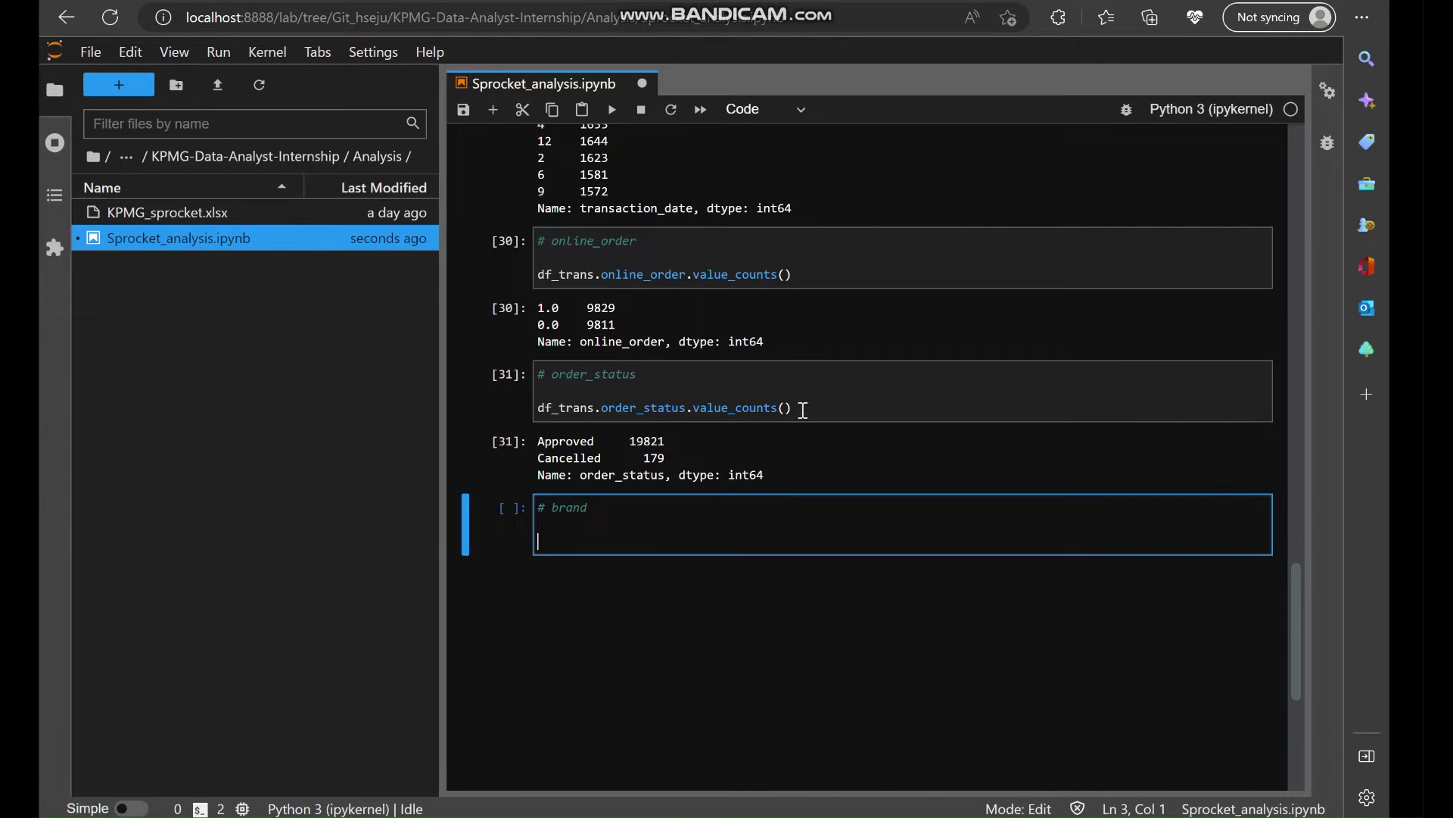
drag(803, 410, 538, 408)
key(ctrl+c)
click(561, 535)
key(ctrl+v)
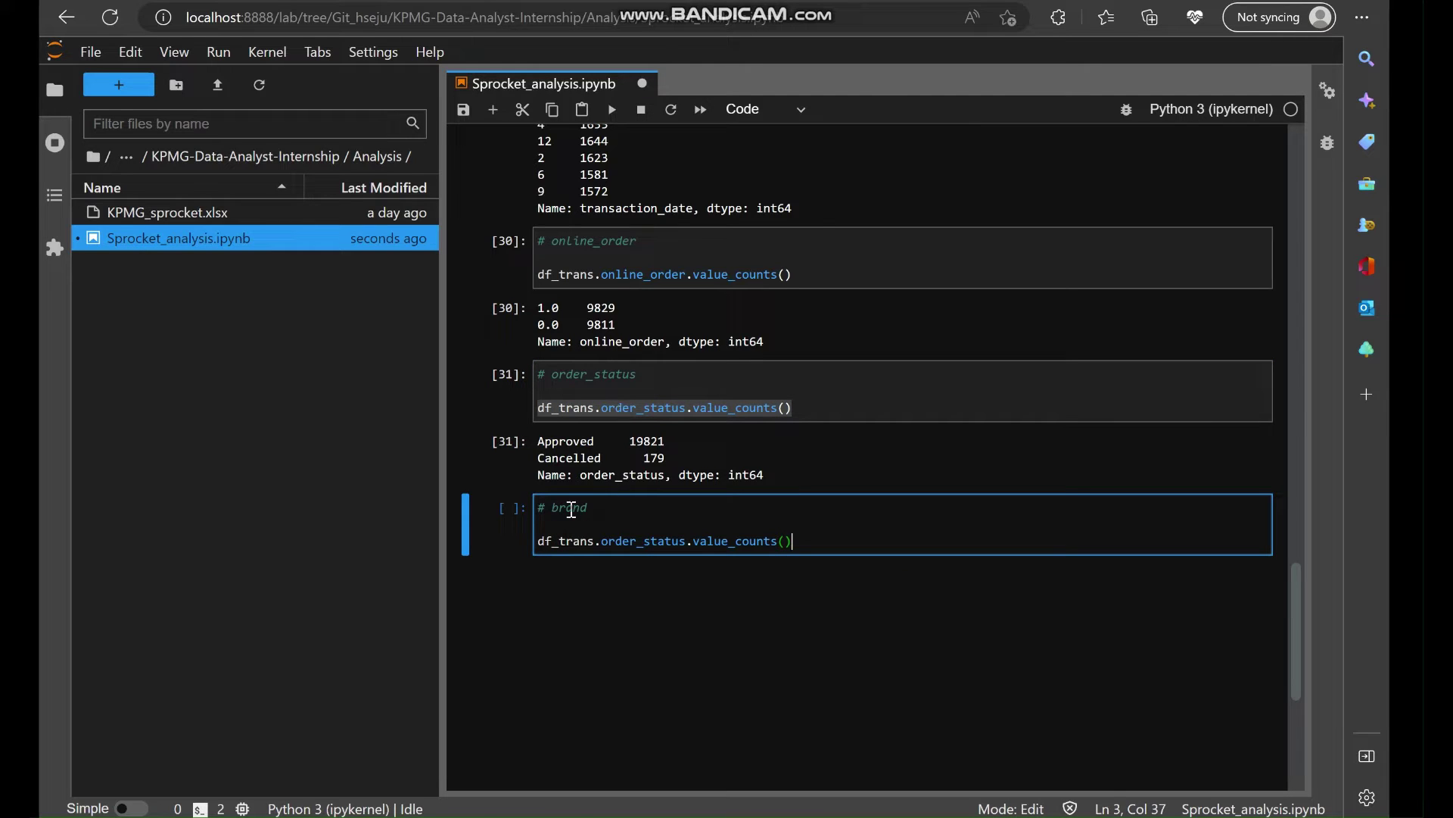
Swap order_status for brand and run df_trans.brand.value_counts().
double_click(572, 509)
key(ctrl+c)
double_click(635, 540)
key(ctrl+v)
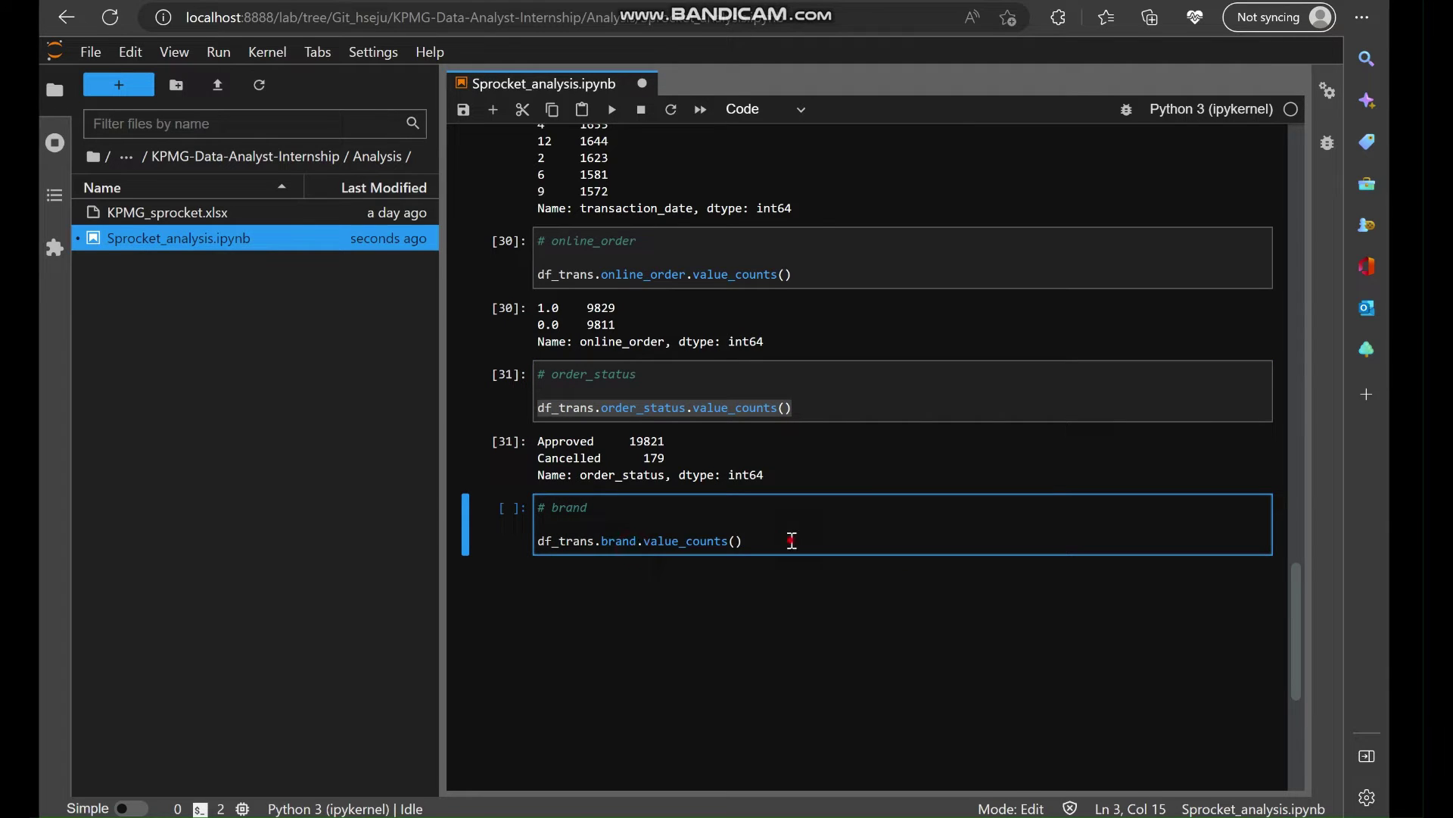
key(shift+Return)
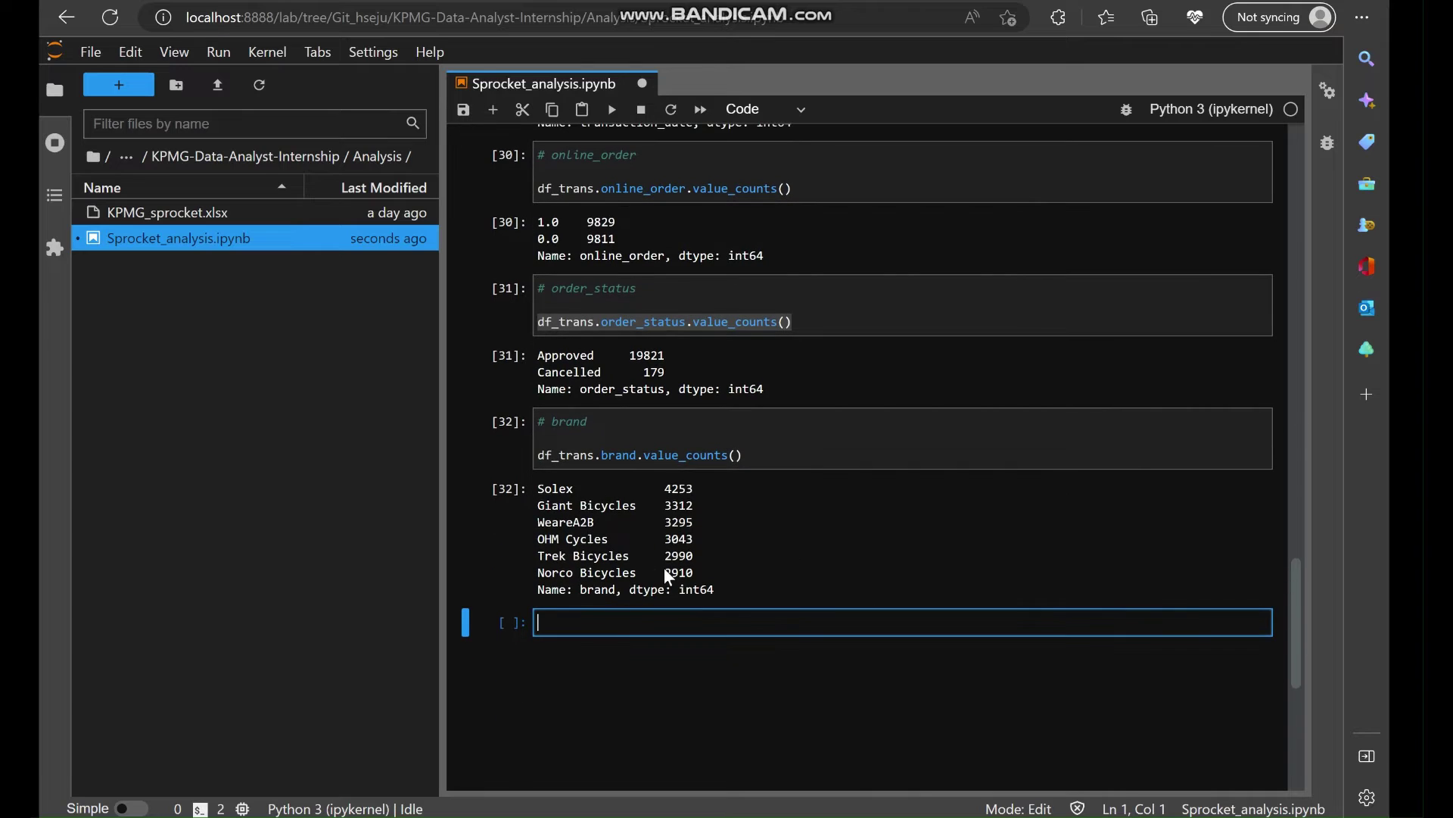
Try .sum() on the brand counts (total 19803), then remove it and rerun.
click(772, 452)
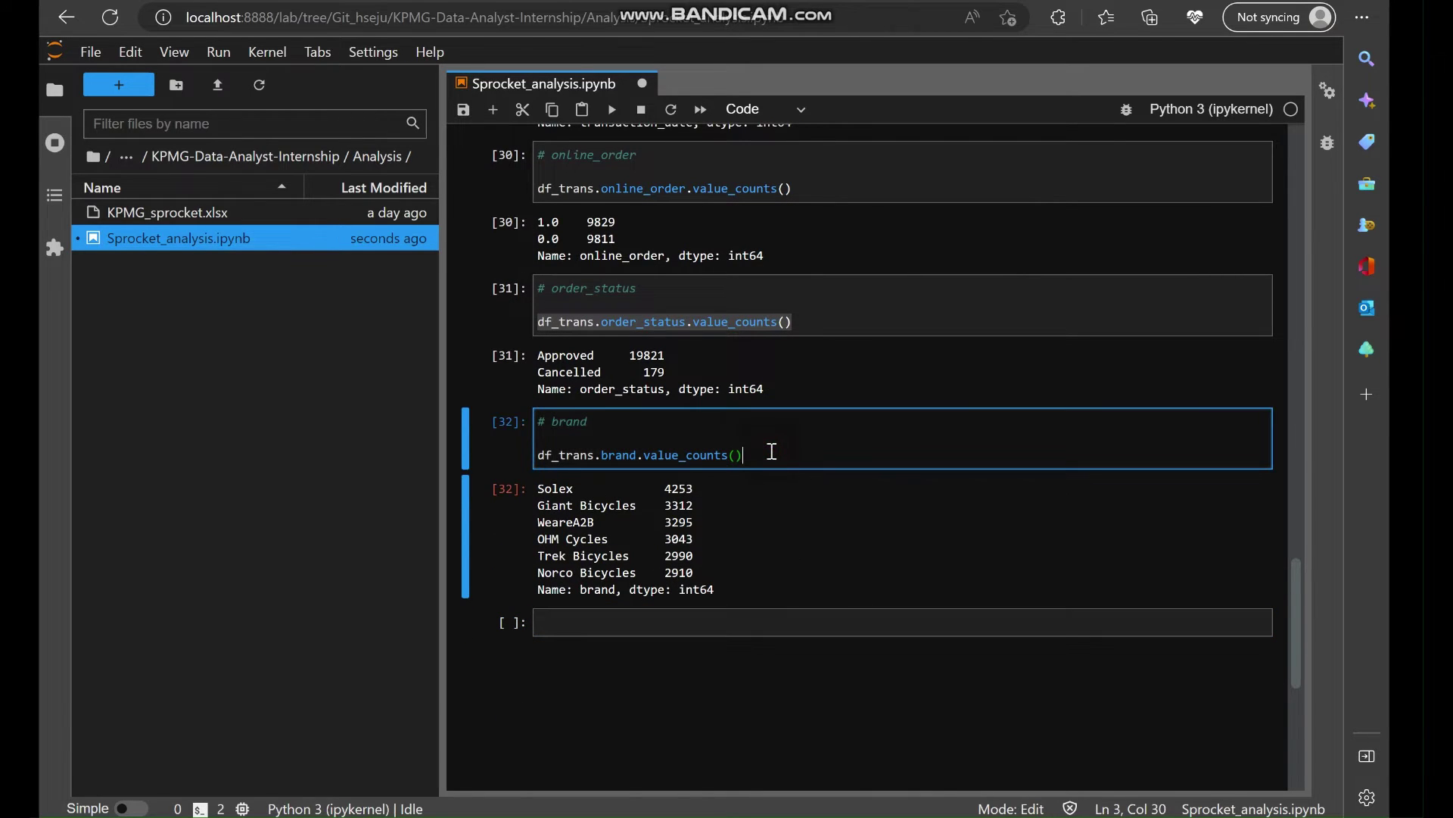
text(.sum())
key(shift+Return)
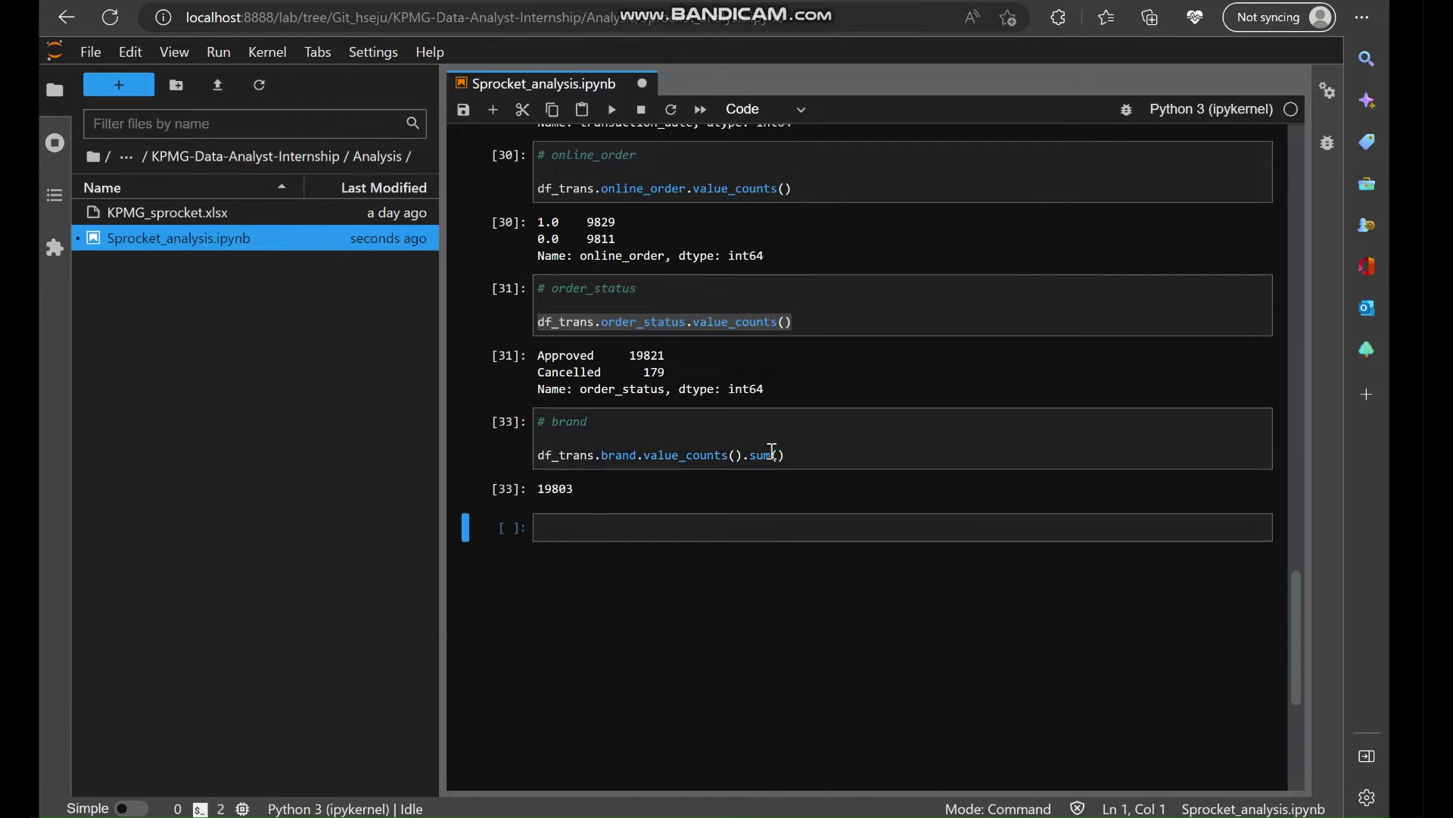
drag(534, 490, 574, 494)
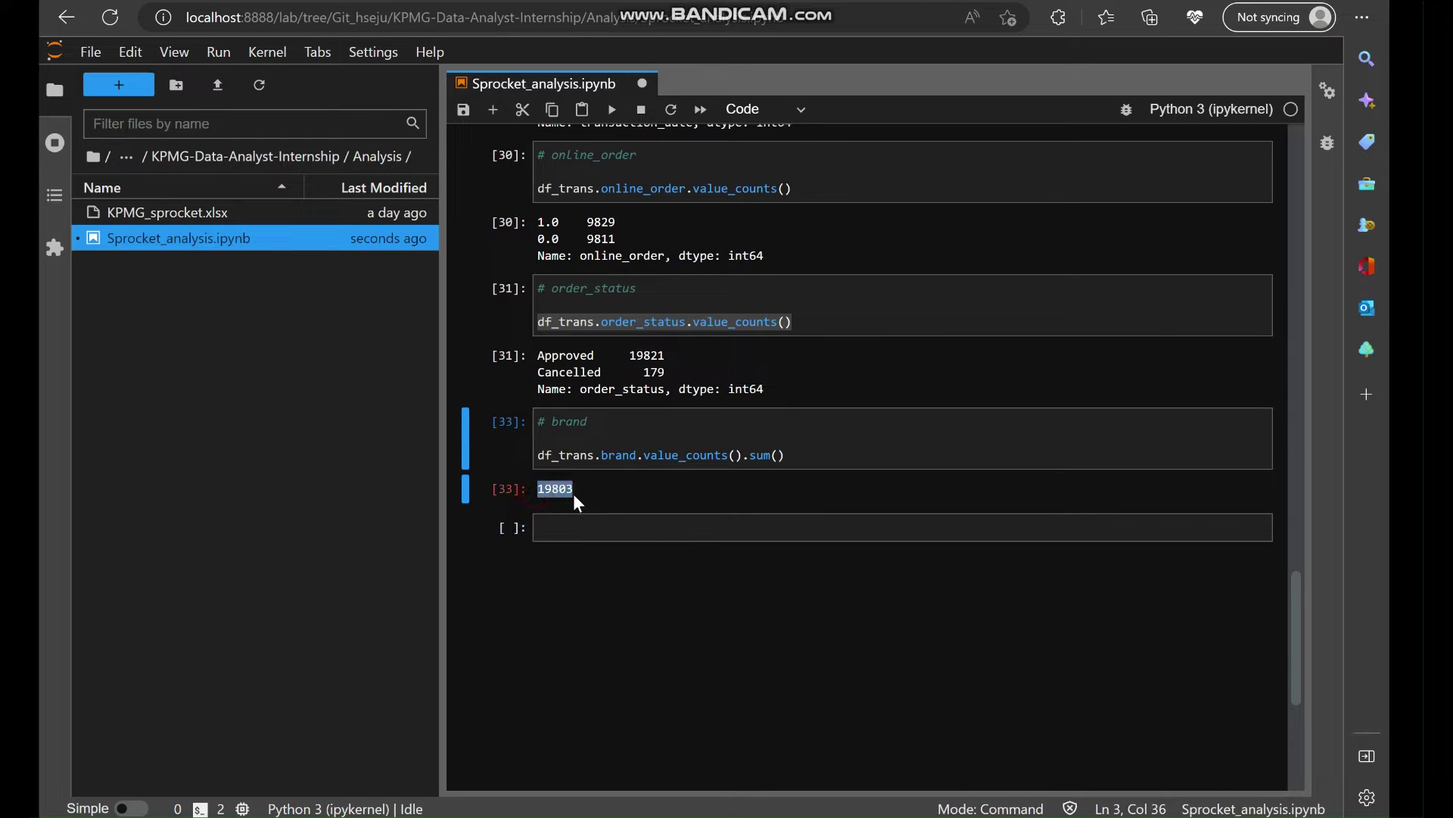
click(784, 457)
drag(786, 456, 744, 459)
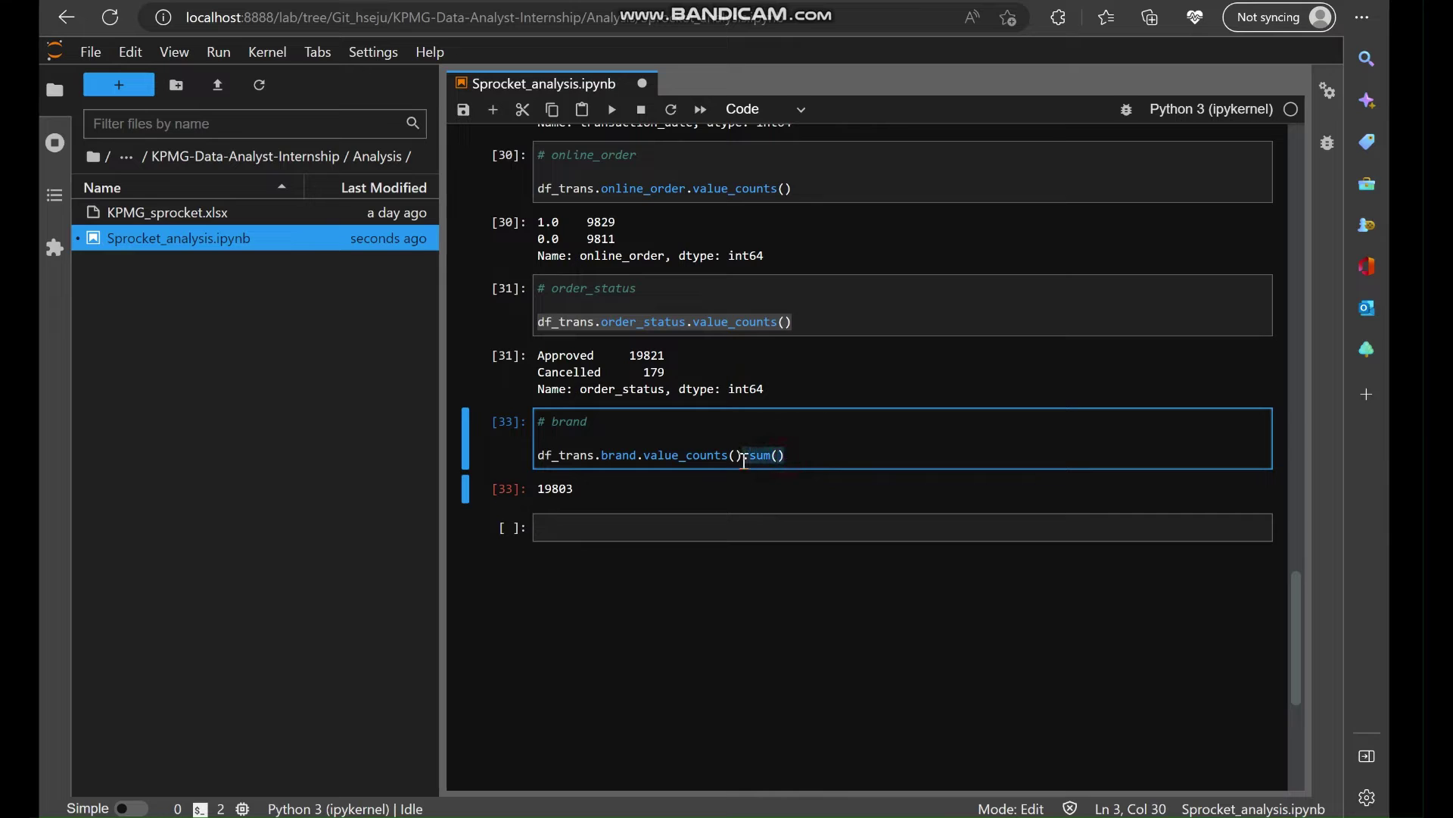
key(BackSpace)
key(shift+Return)
Try .isnull() on the brand counts, then remove it and rerun the plain counts.
click(751, 459)
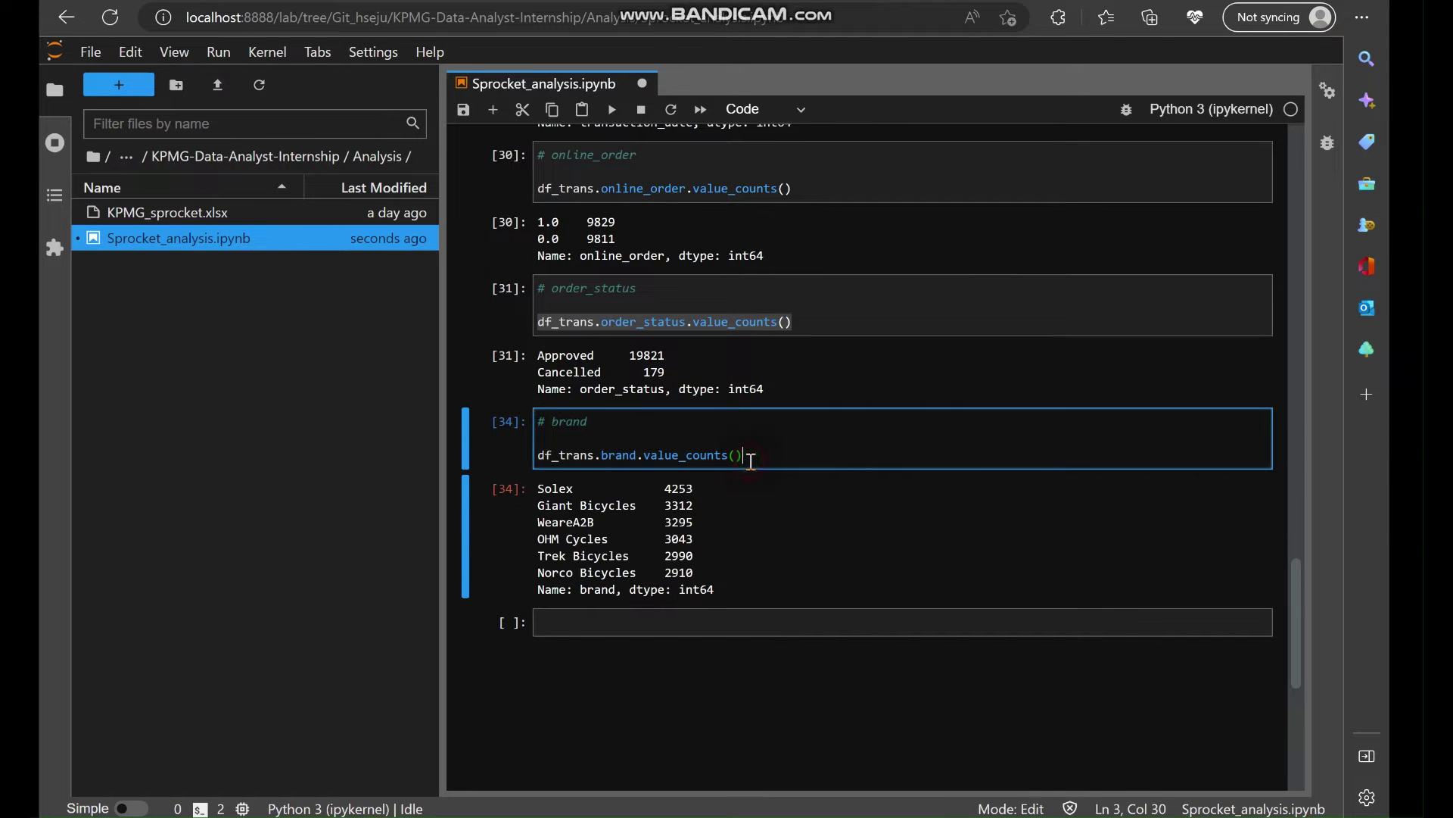
text(.isnull()
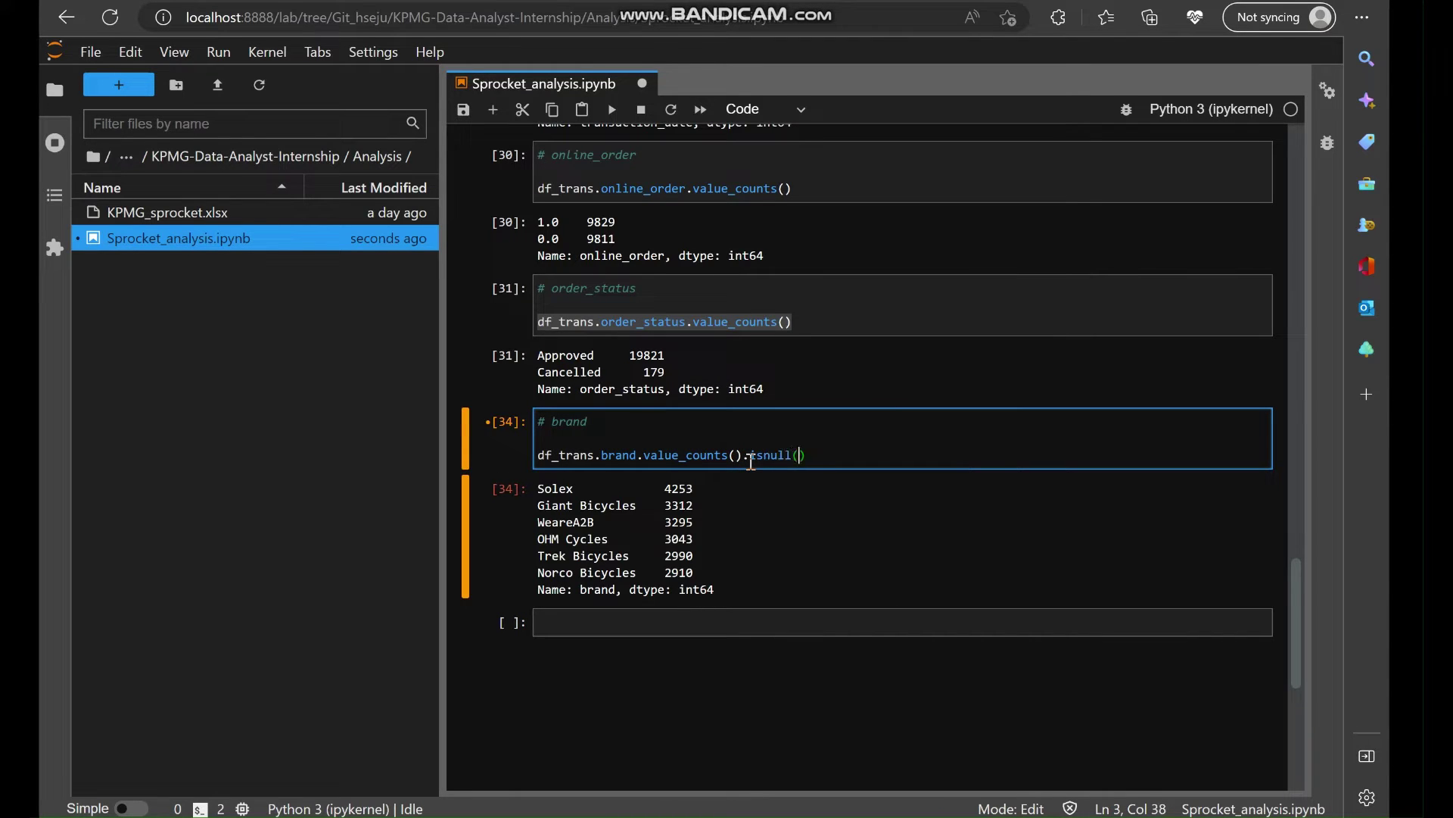
key(shift+Return)
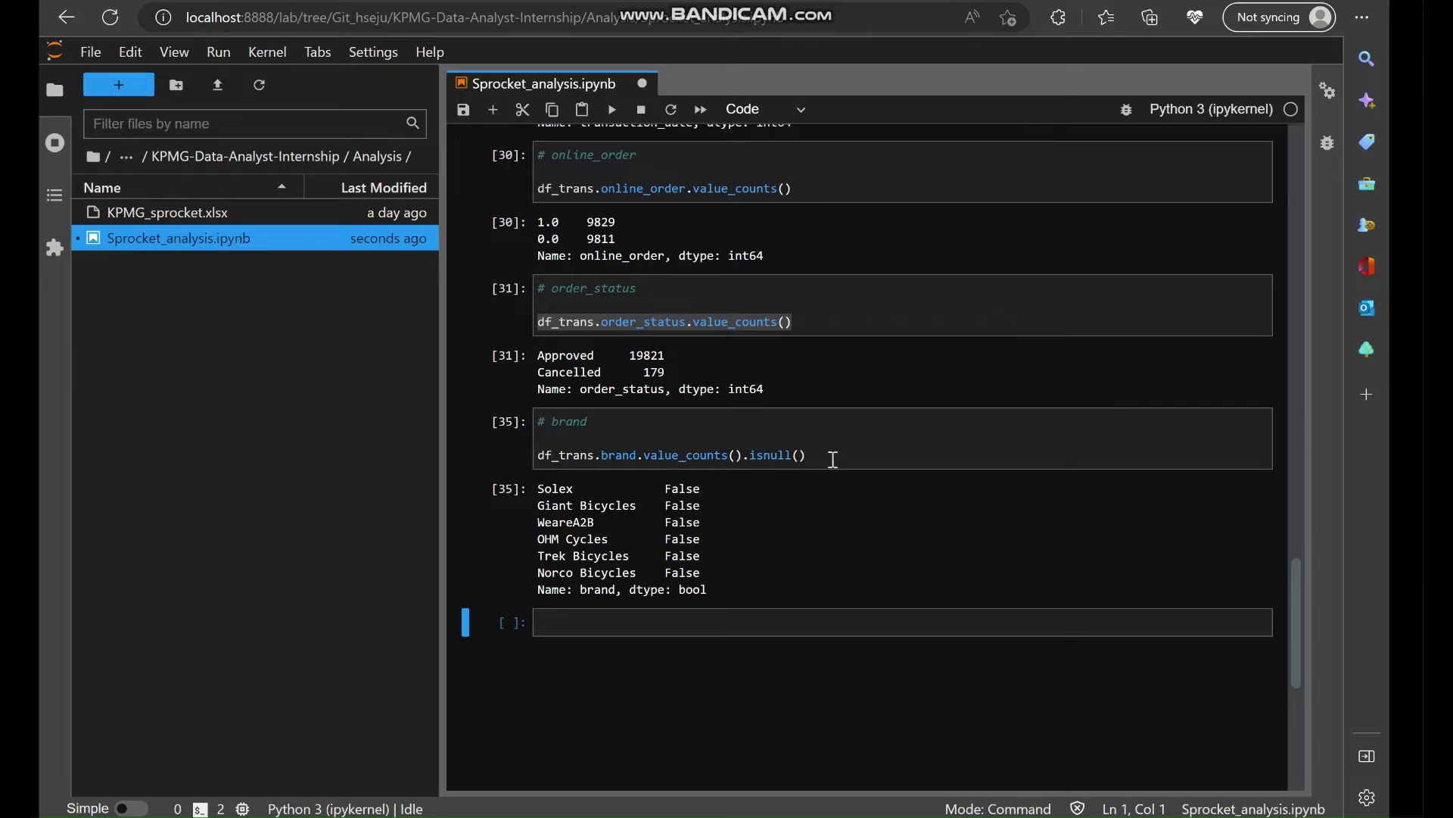
drag(829, 458, 746, 455)
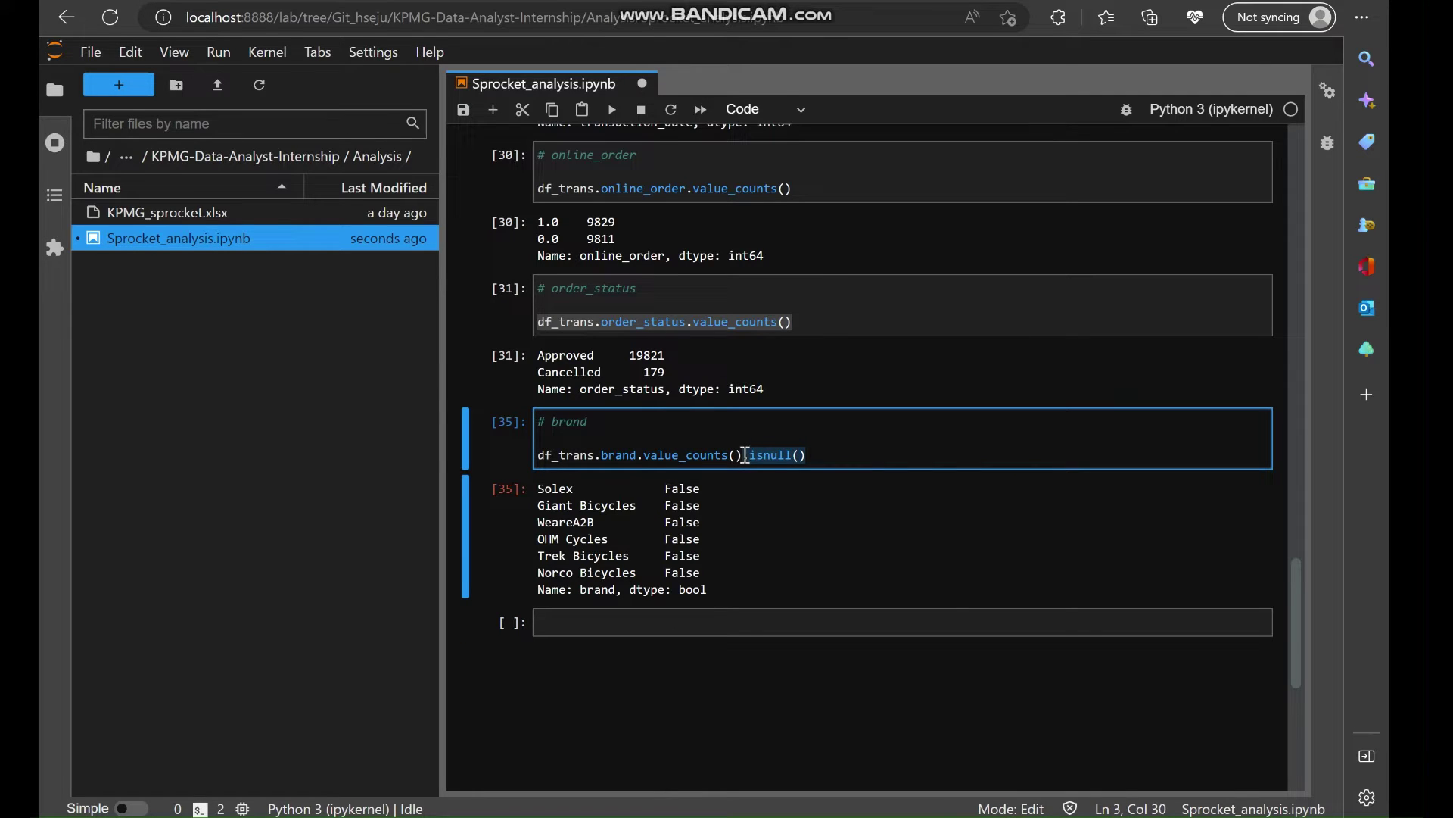
key(BackSpace)
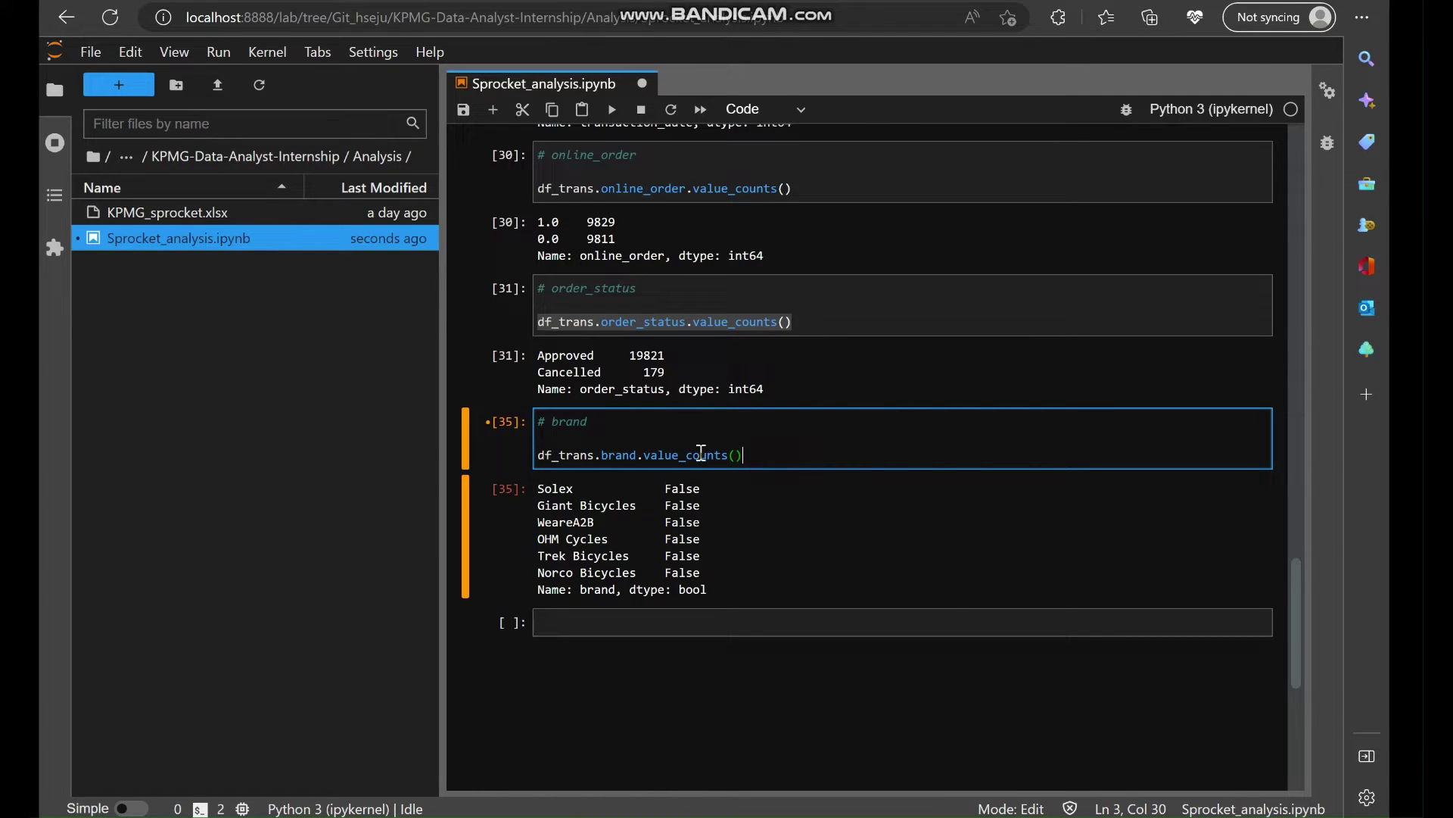
drag(645, 459, 729, 459)
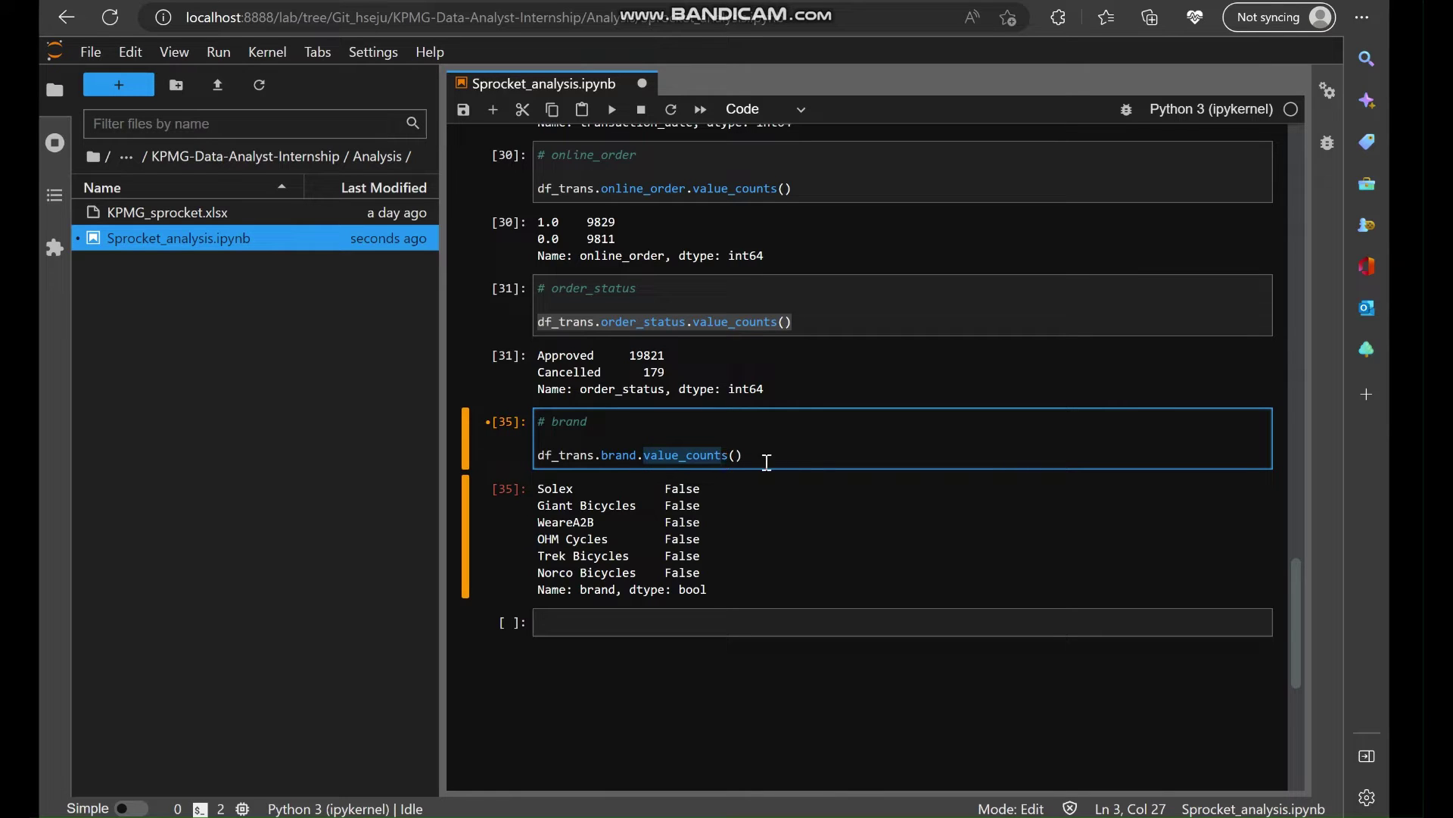
click(767, 461)
key(shift+Return)
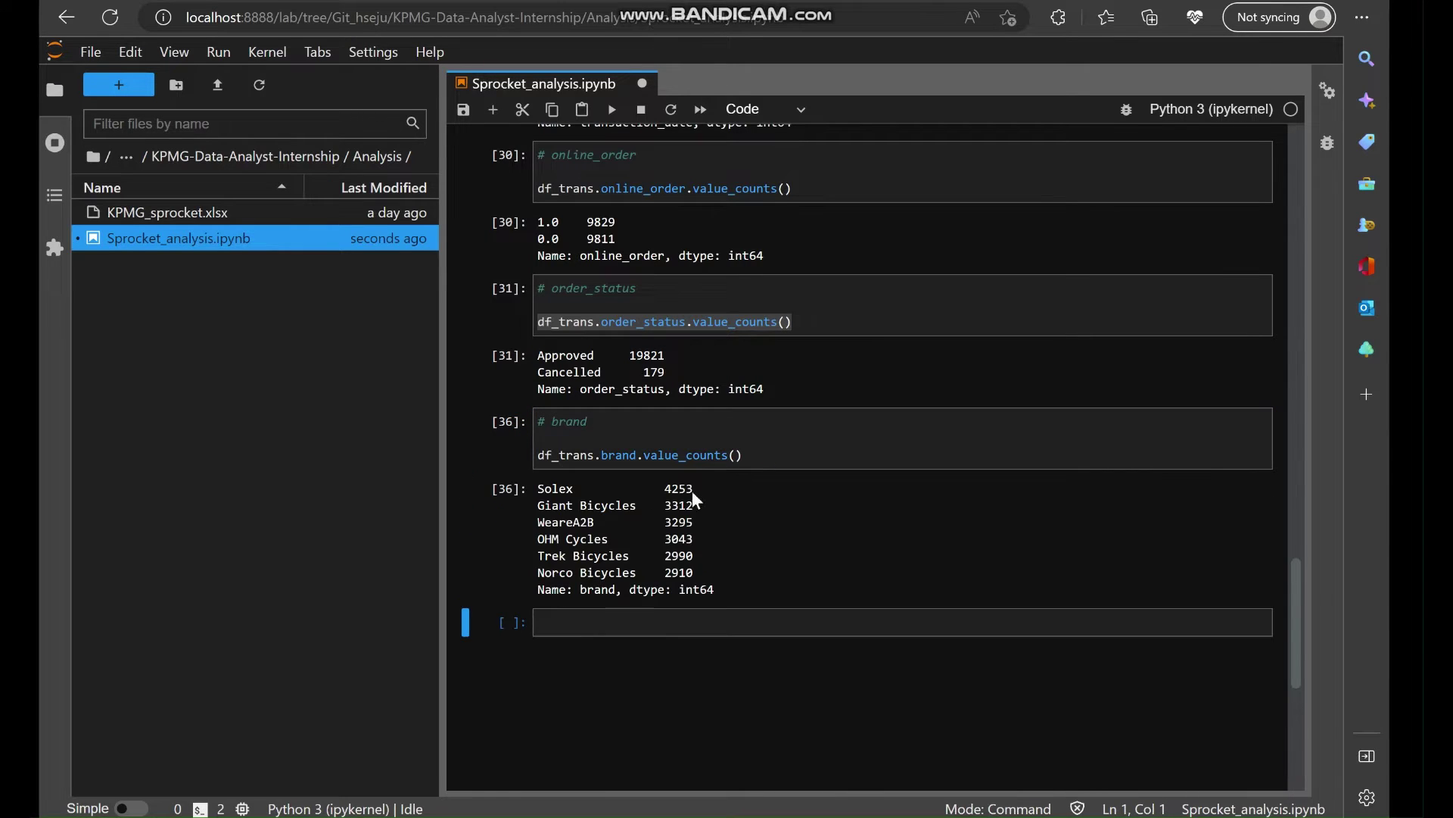
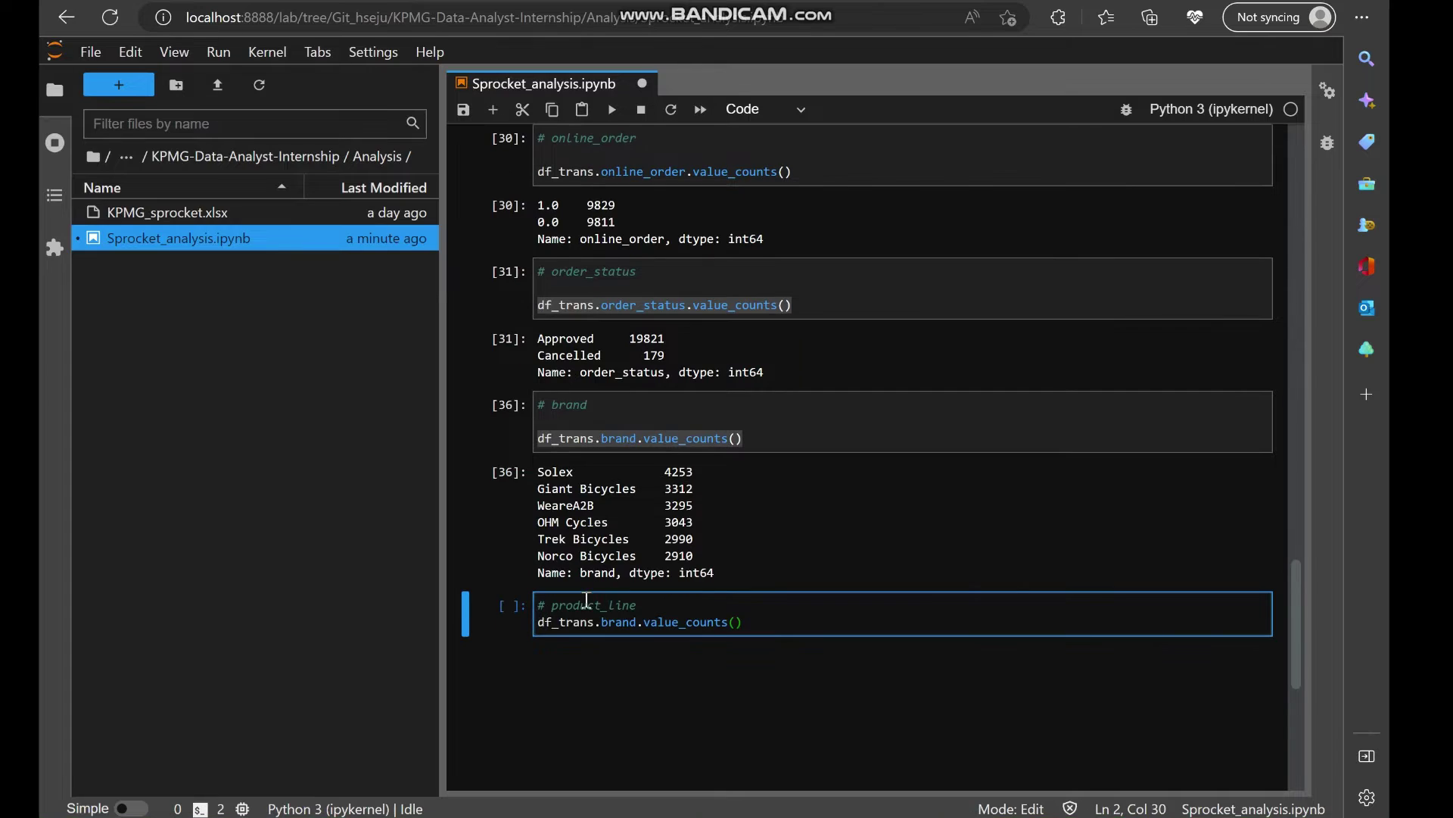
Swap brand for product_line and run df_trans.product_line.value_counts().
double_click(587, 605)
key(ctrl+c)
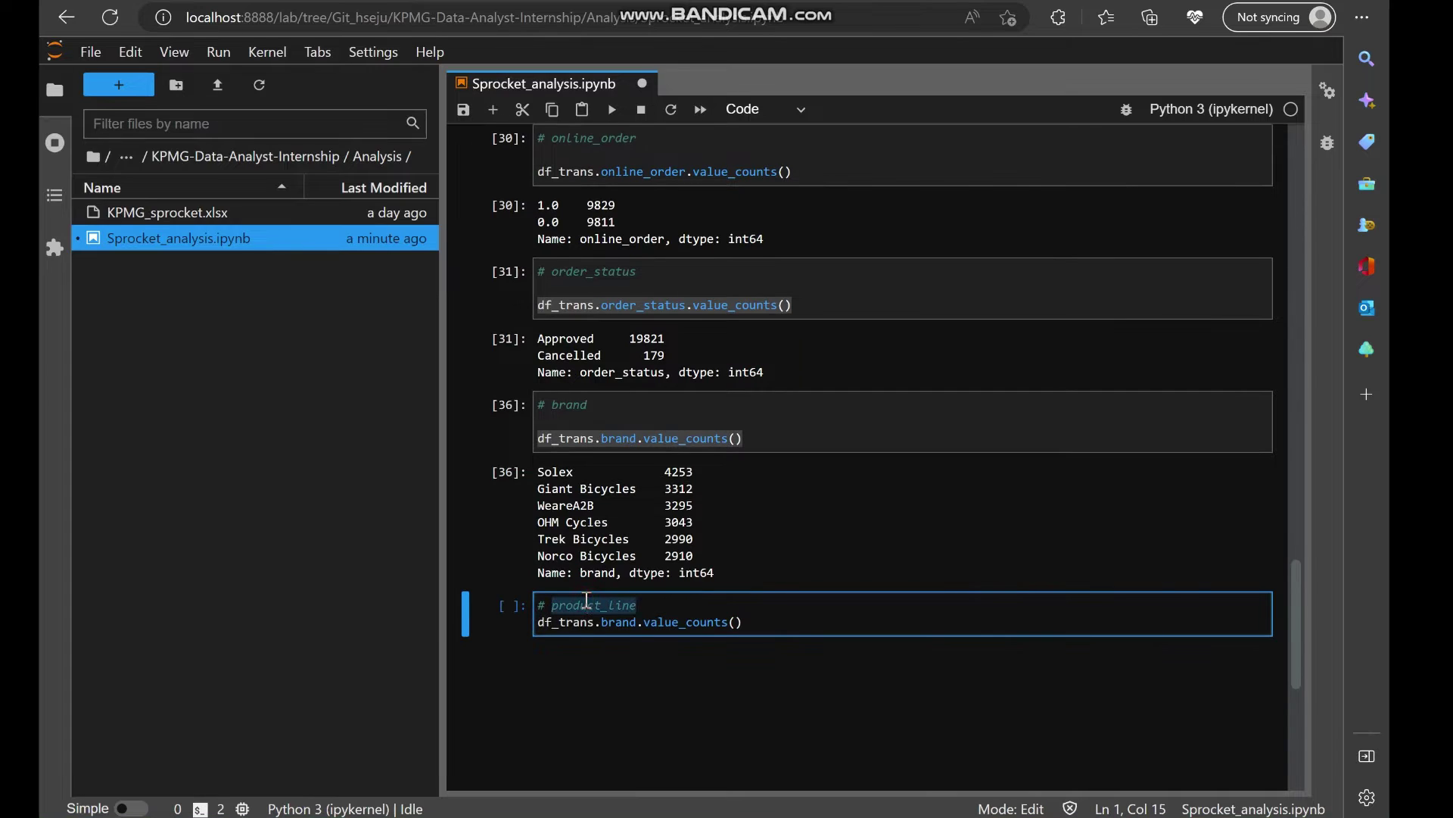
click(621, 624)
double_click(621, 624)
key(ctrl+v)
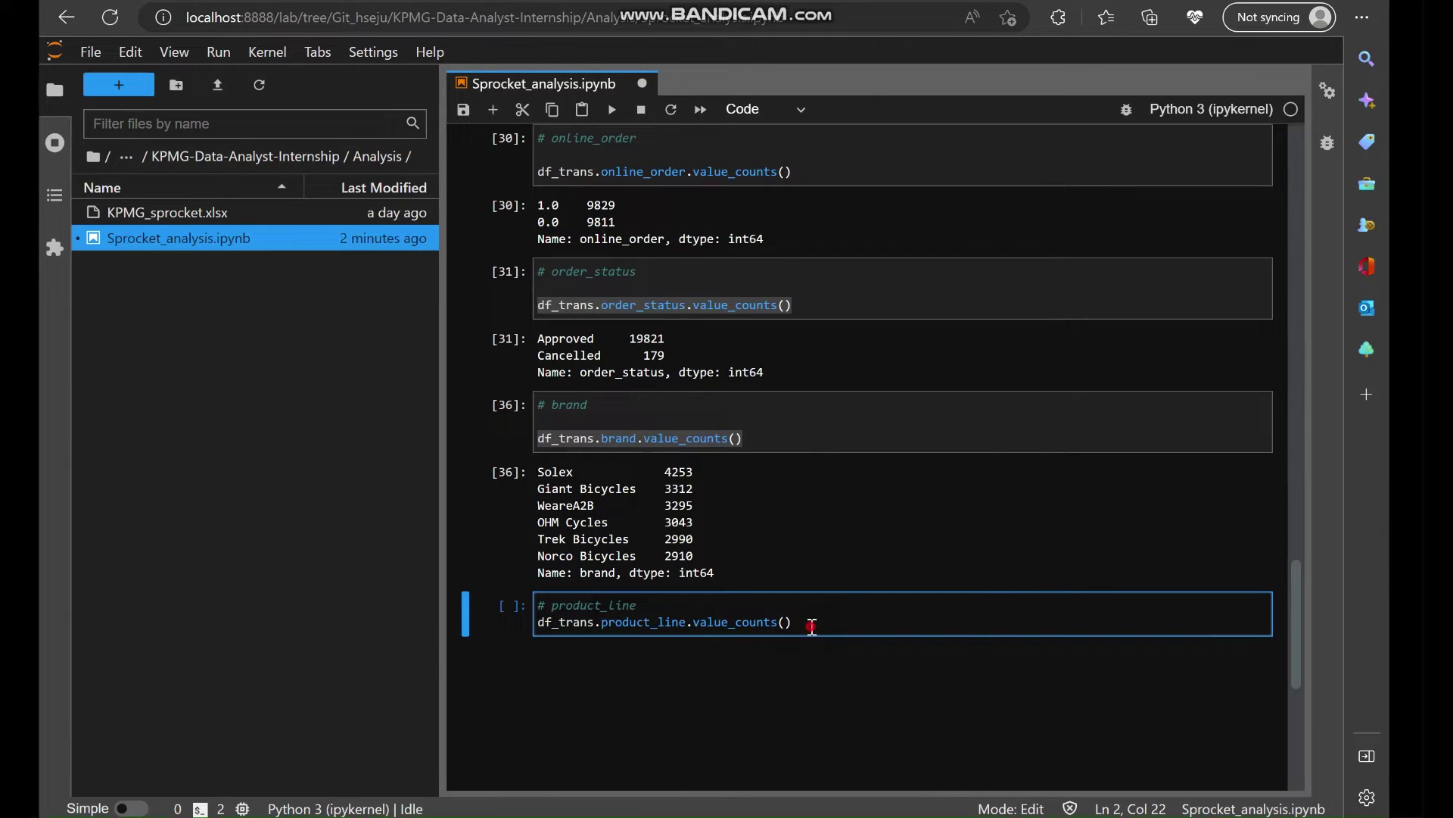
key(shift+Return)
scroll(836, 678, down, 2)
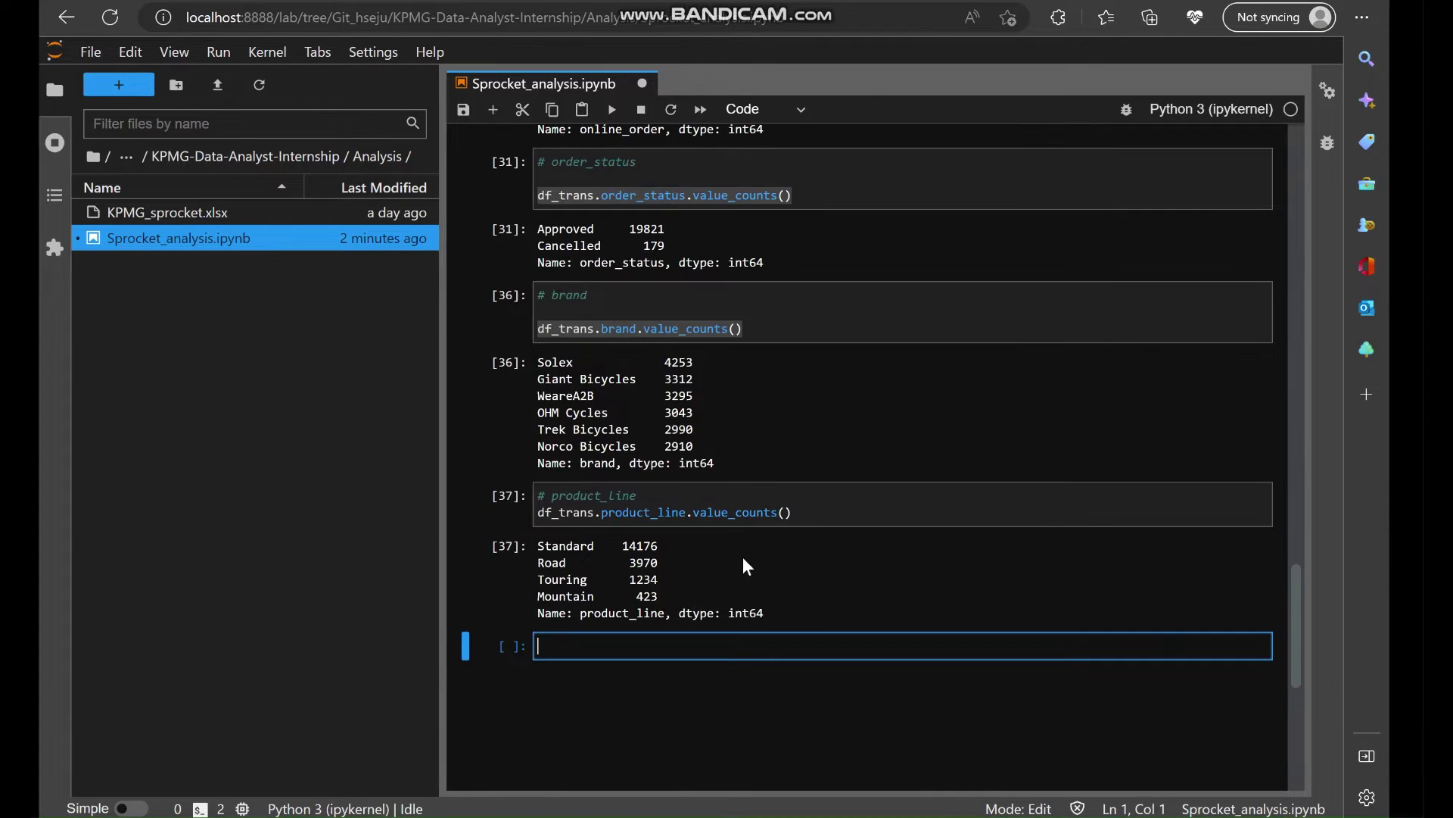
click(800, 504)
click(818, 514)
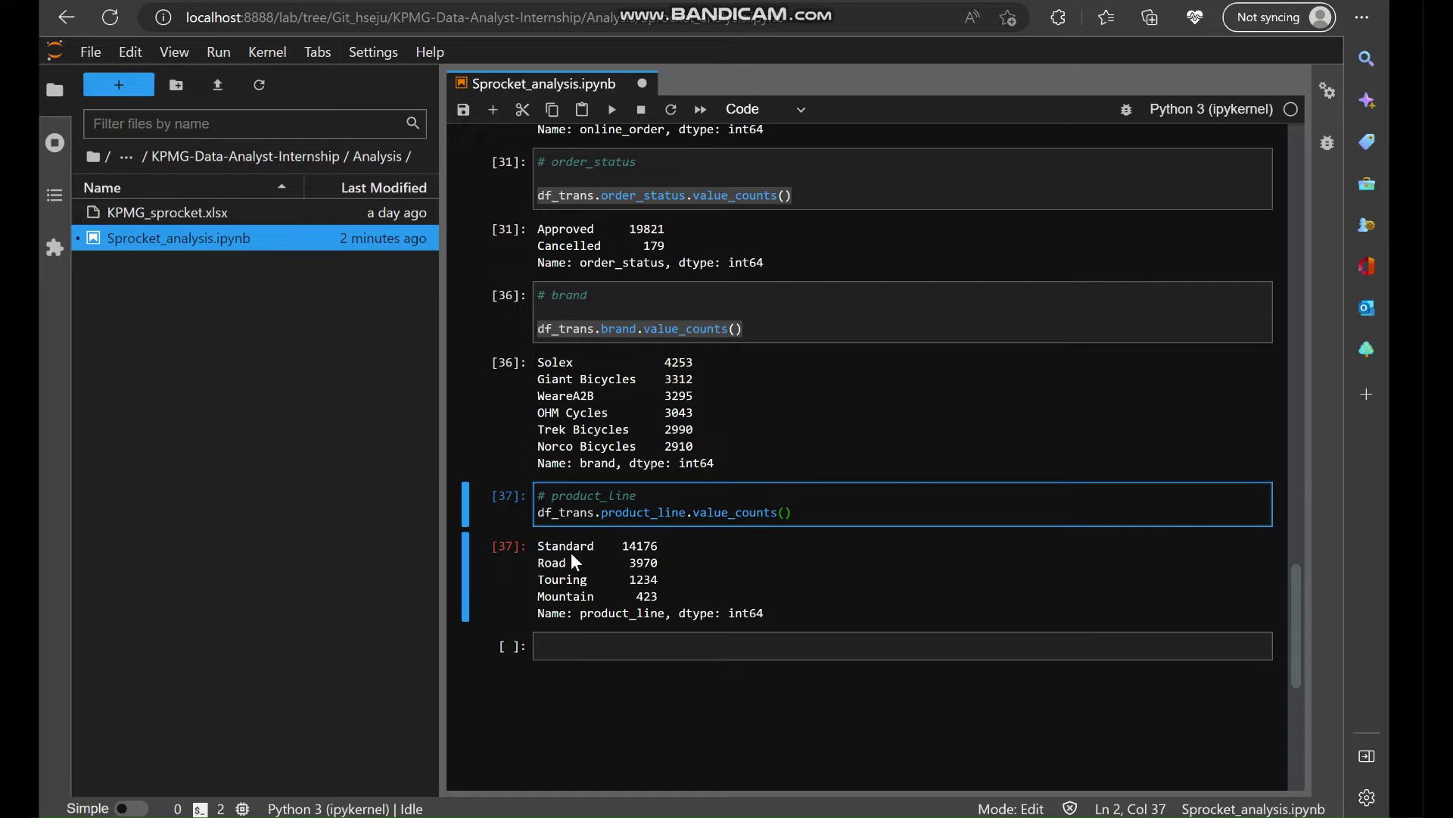
Replace product_line with product_class, run its value counts, and save the notebook.
scroll(910, 465, up, 20)
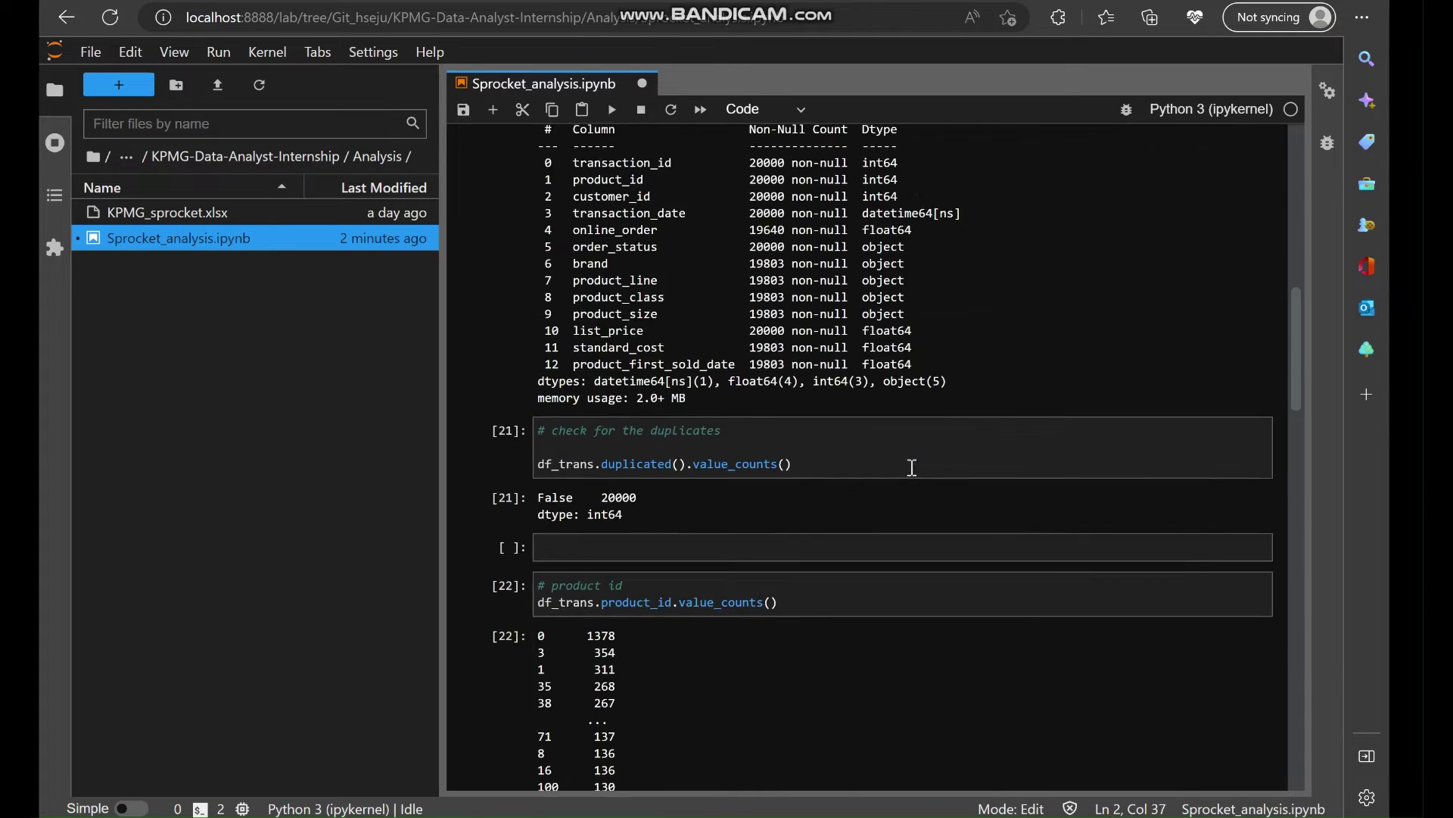
scroll(946, 460, up, 1)
scroll(946, 461, down, 3)
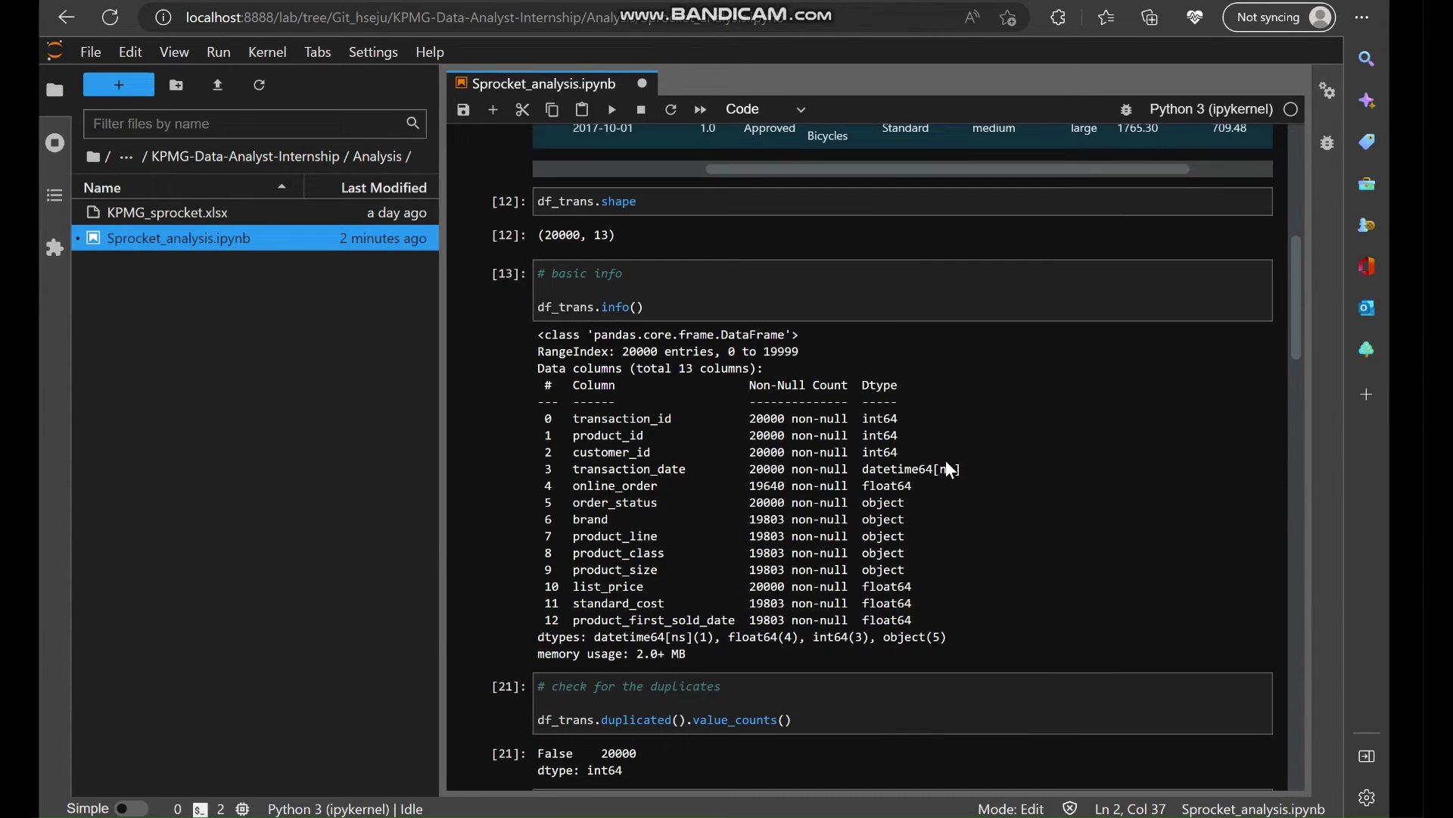
double_click(577, 551)
key(ctrl+c)
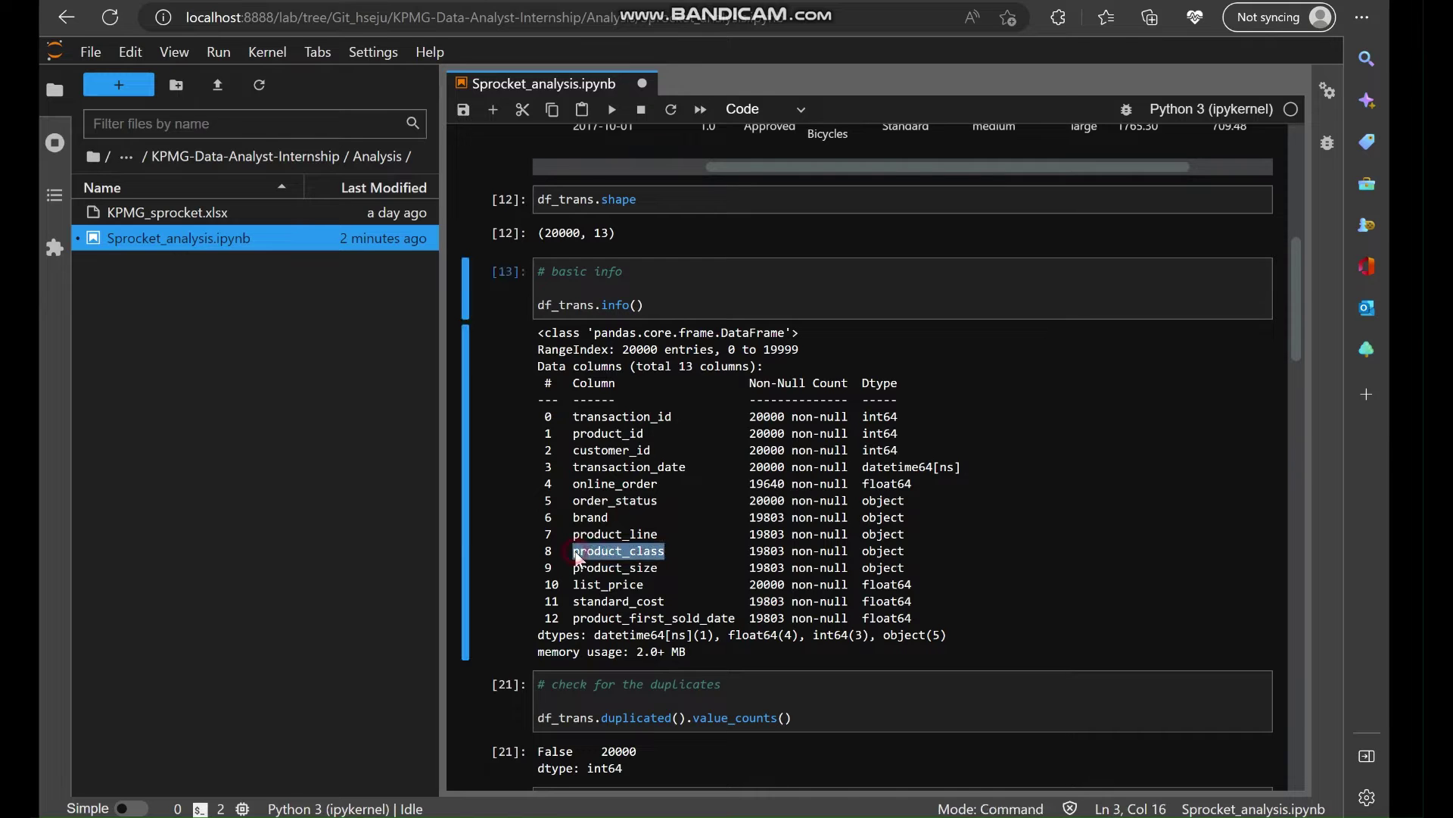
scroll(696, 664, down, 15)
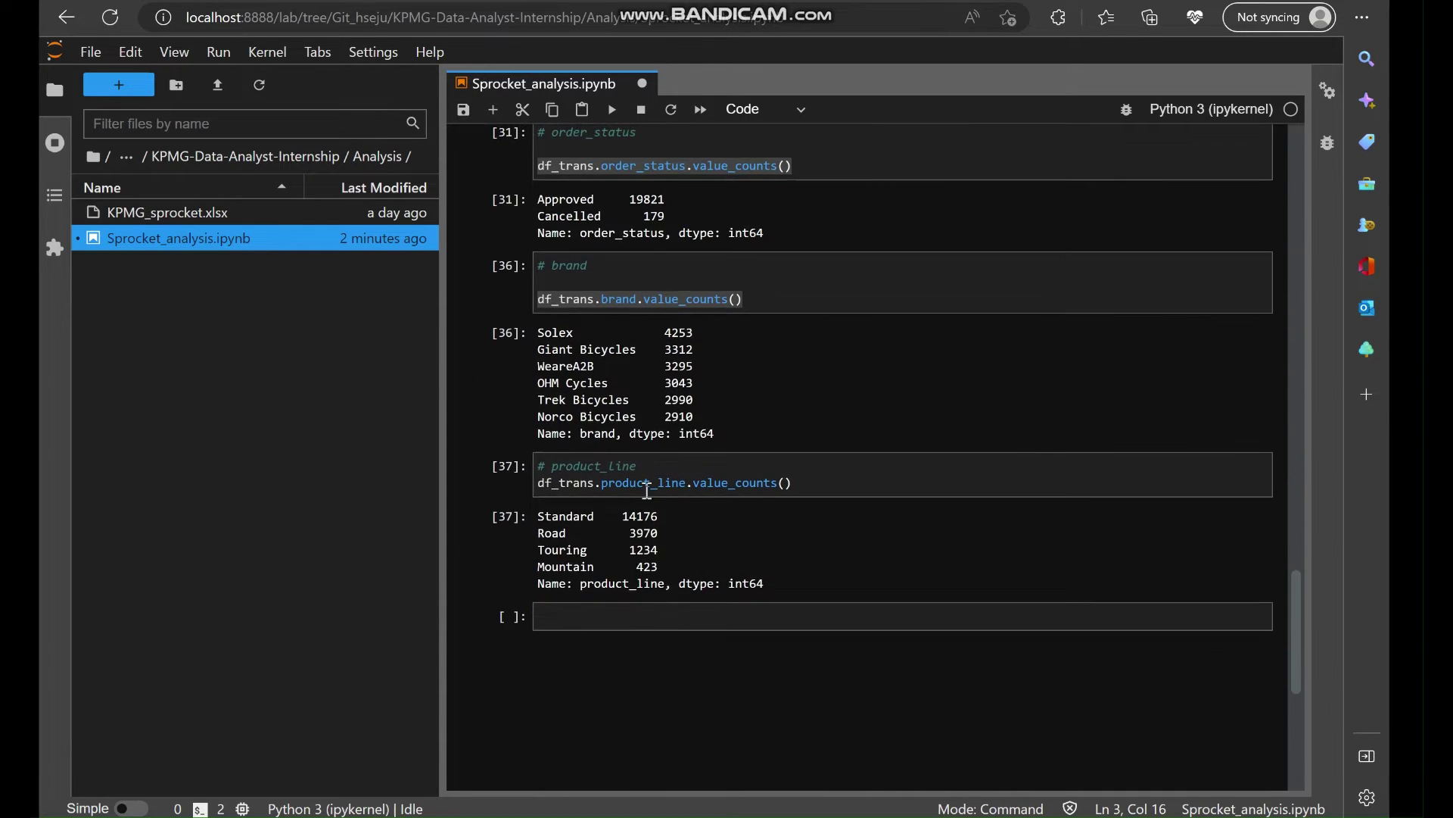
double_click(643, 482)
key(ctrl+v)
click(843, 481)
key(shift+Return)
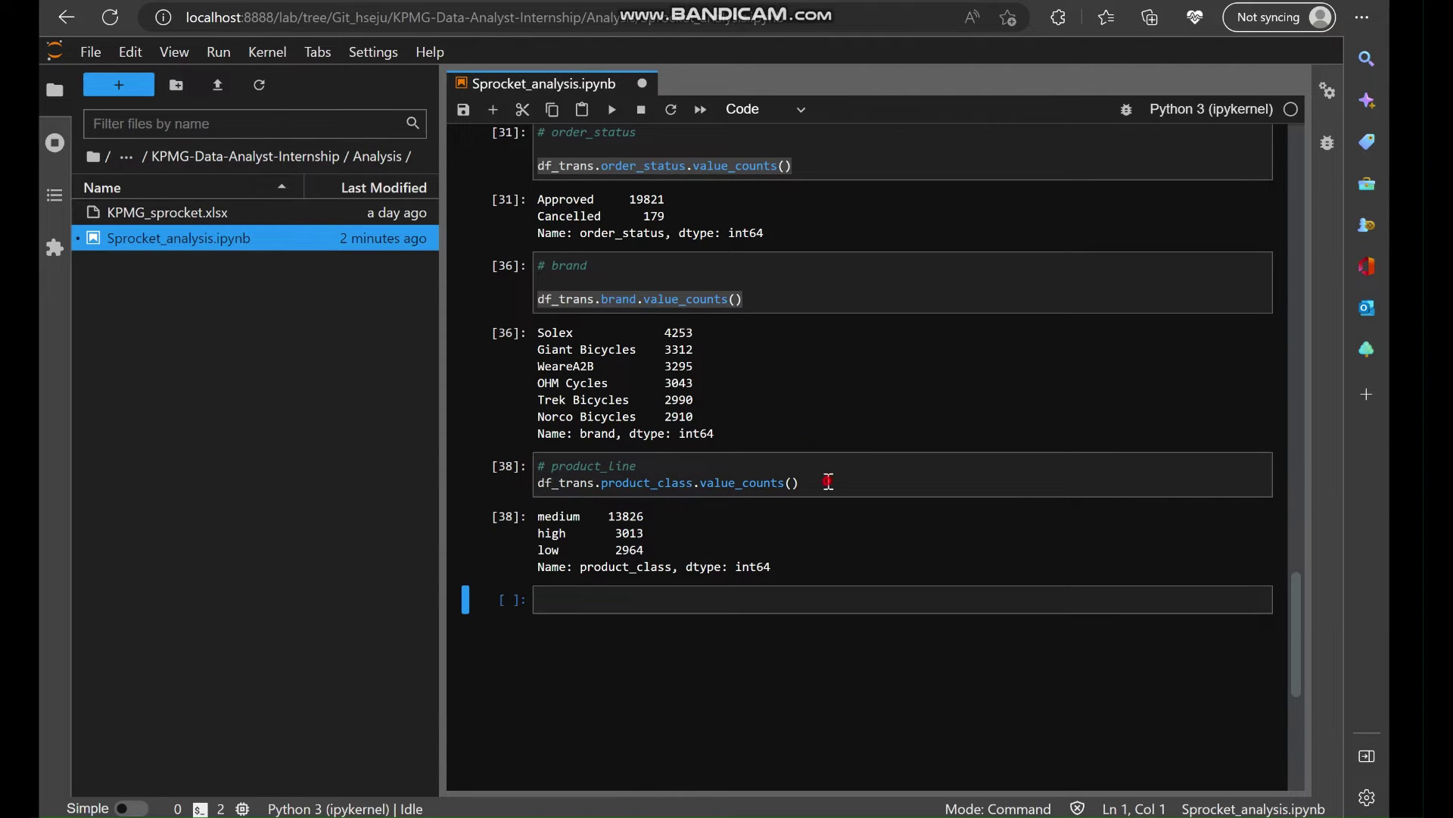
click(829, 482)
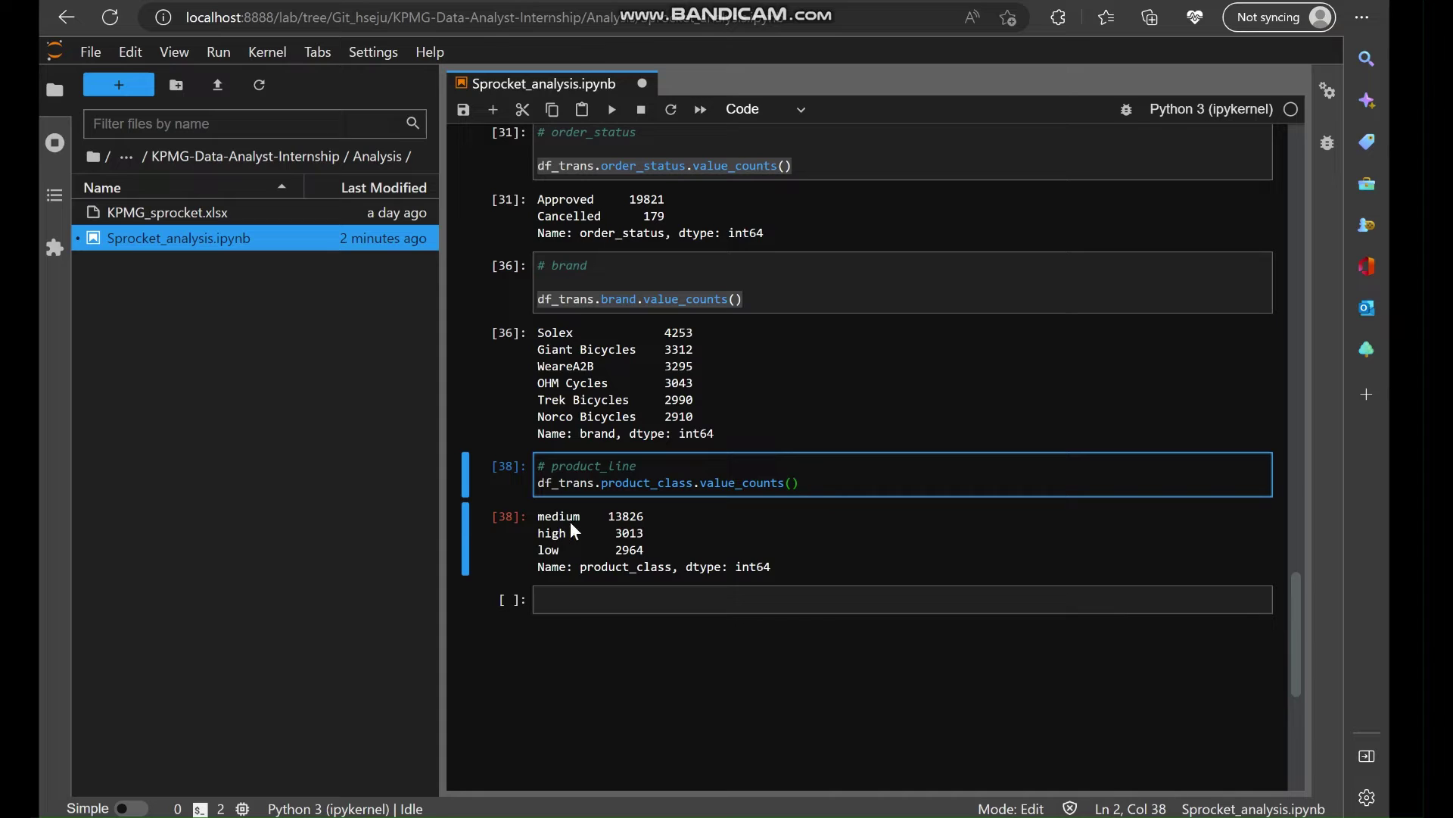
key(ctrl+s)
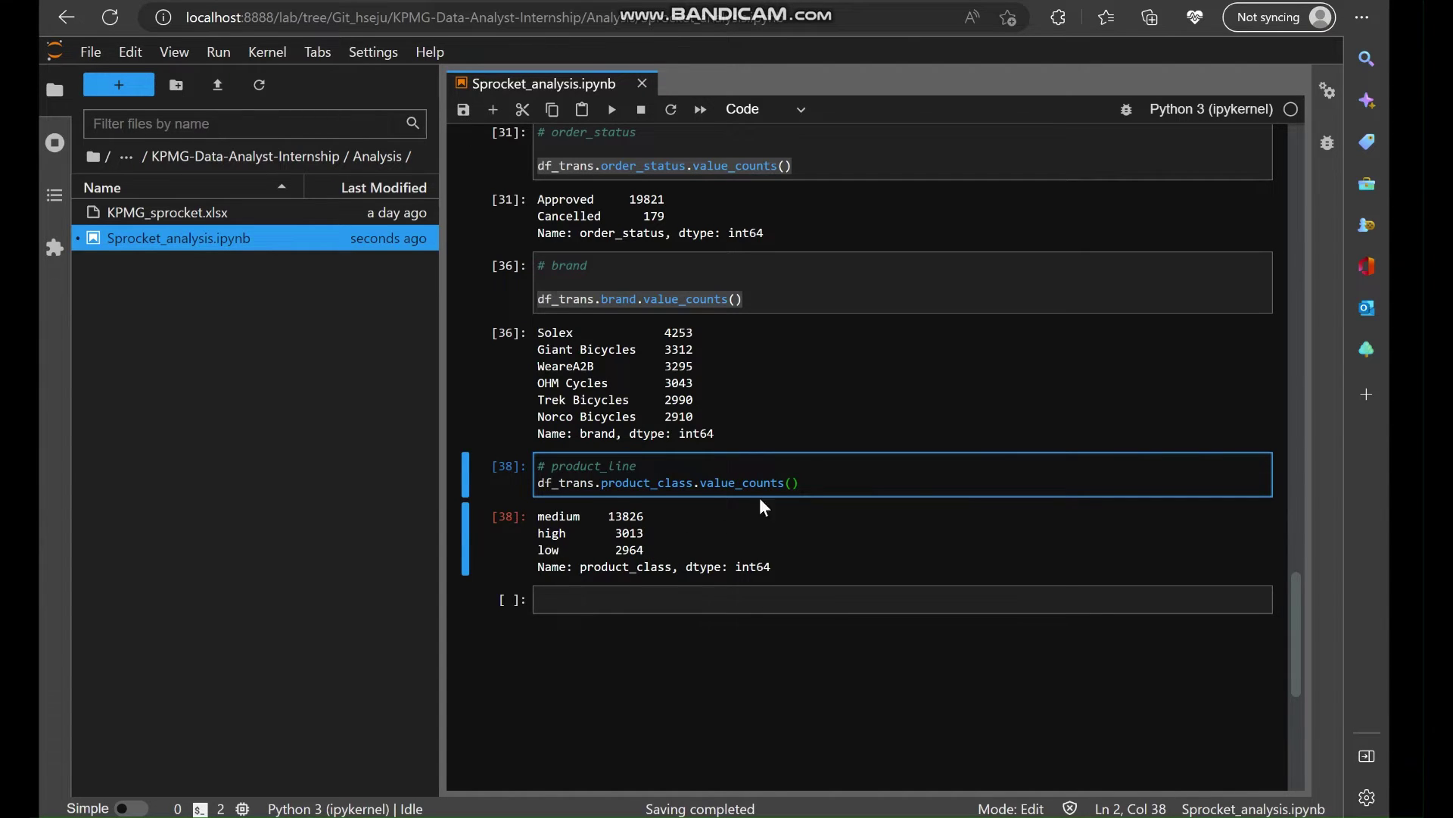
Change the column to product_size and run its counts (medium 12990, large 3976, small 2837).
scroll(773, 509, up, 20)
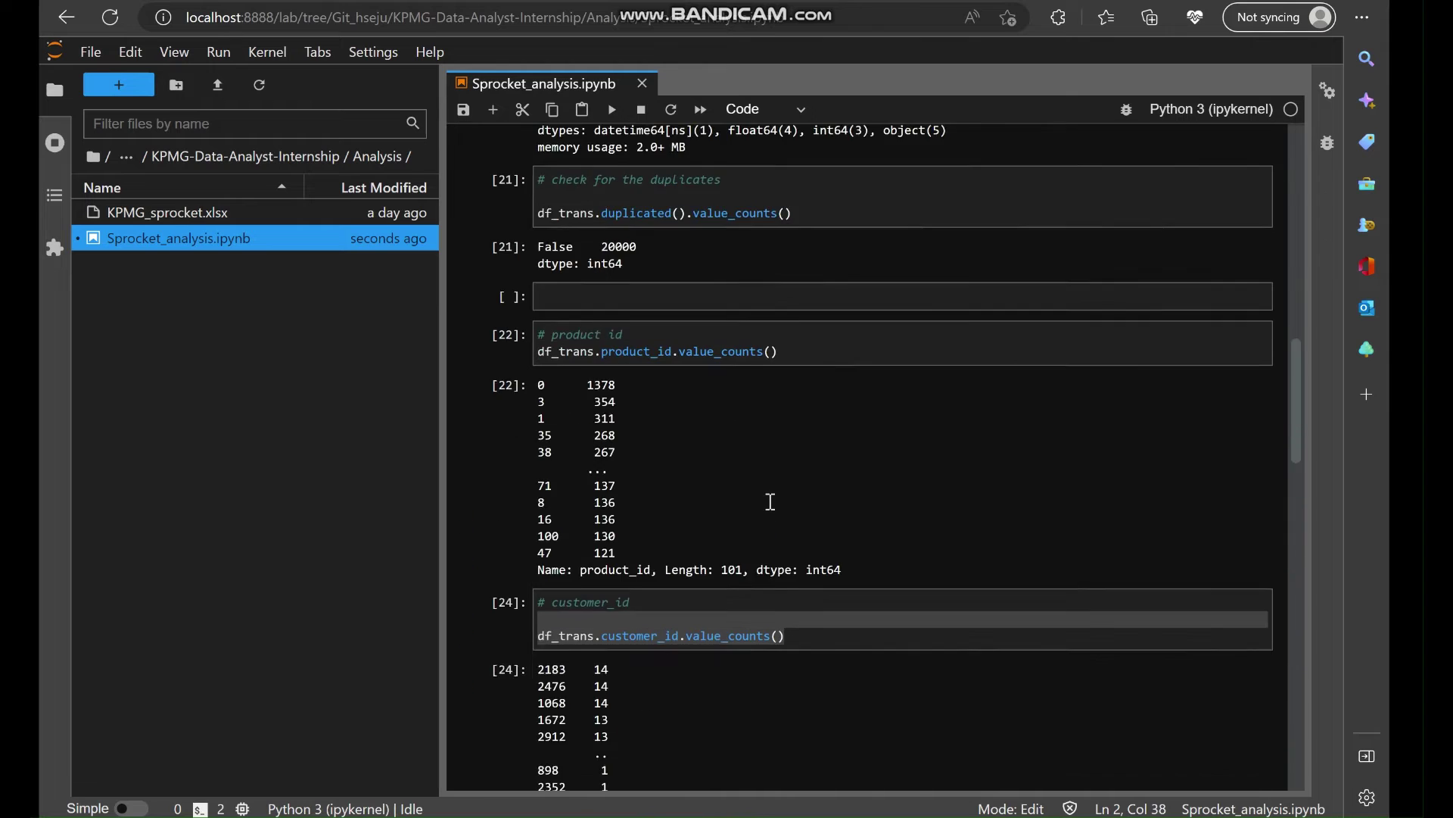
scroll(773, 504, up, 4)
scroll(769, 504, down, 3)
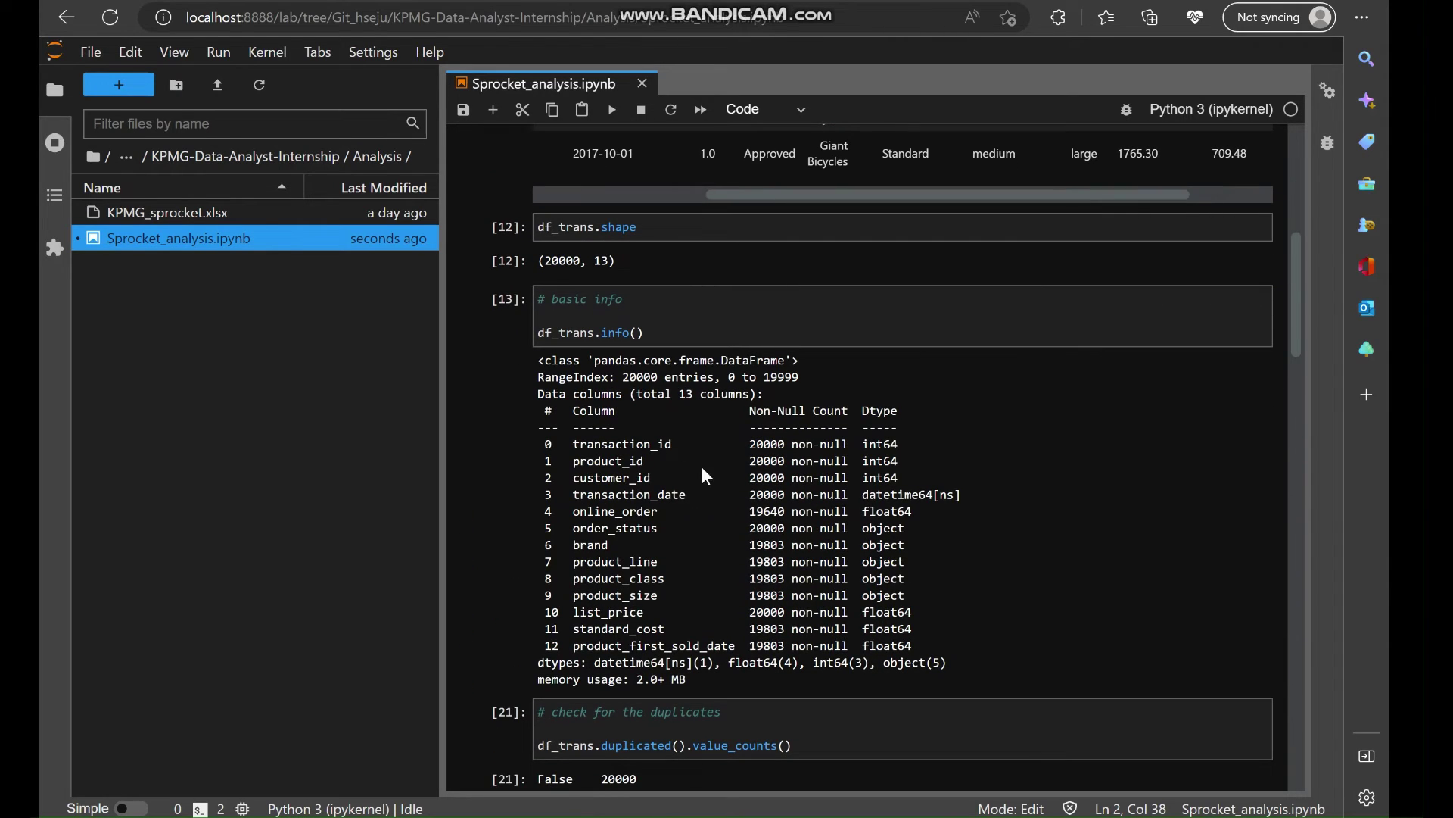
scroll(720, 519, down, 3)
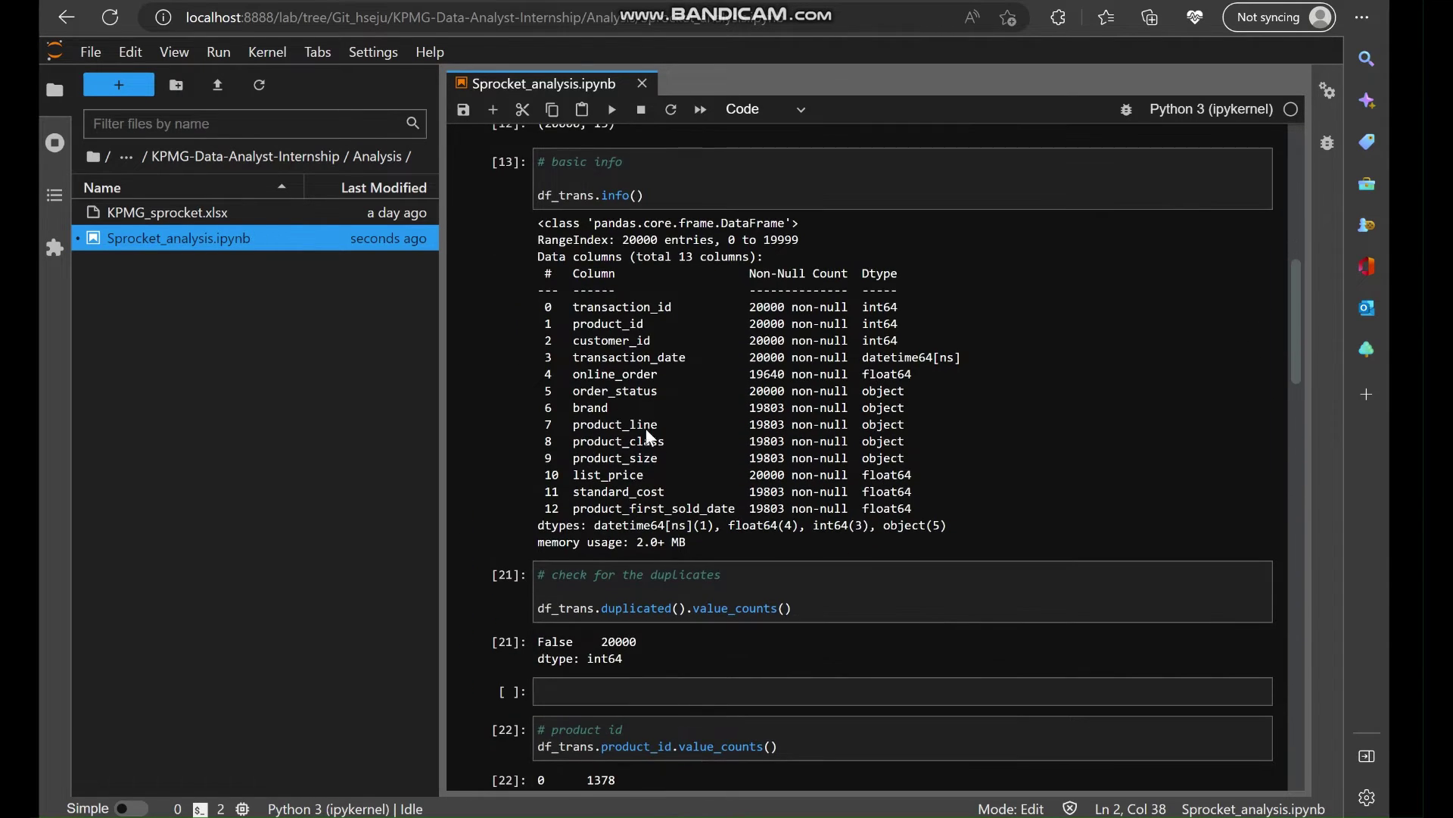
double_click(605, 458)
scroll(782, 520, down, 7)
scroll(783, 520, down, 15)
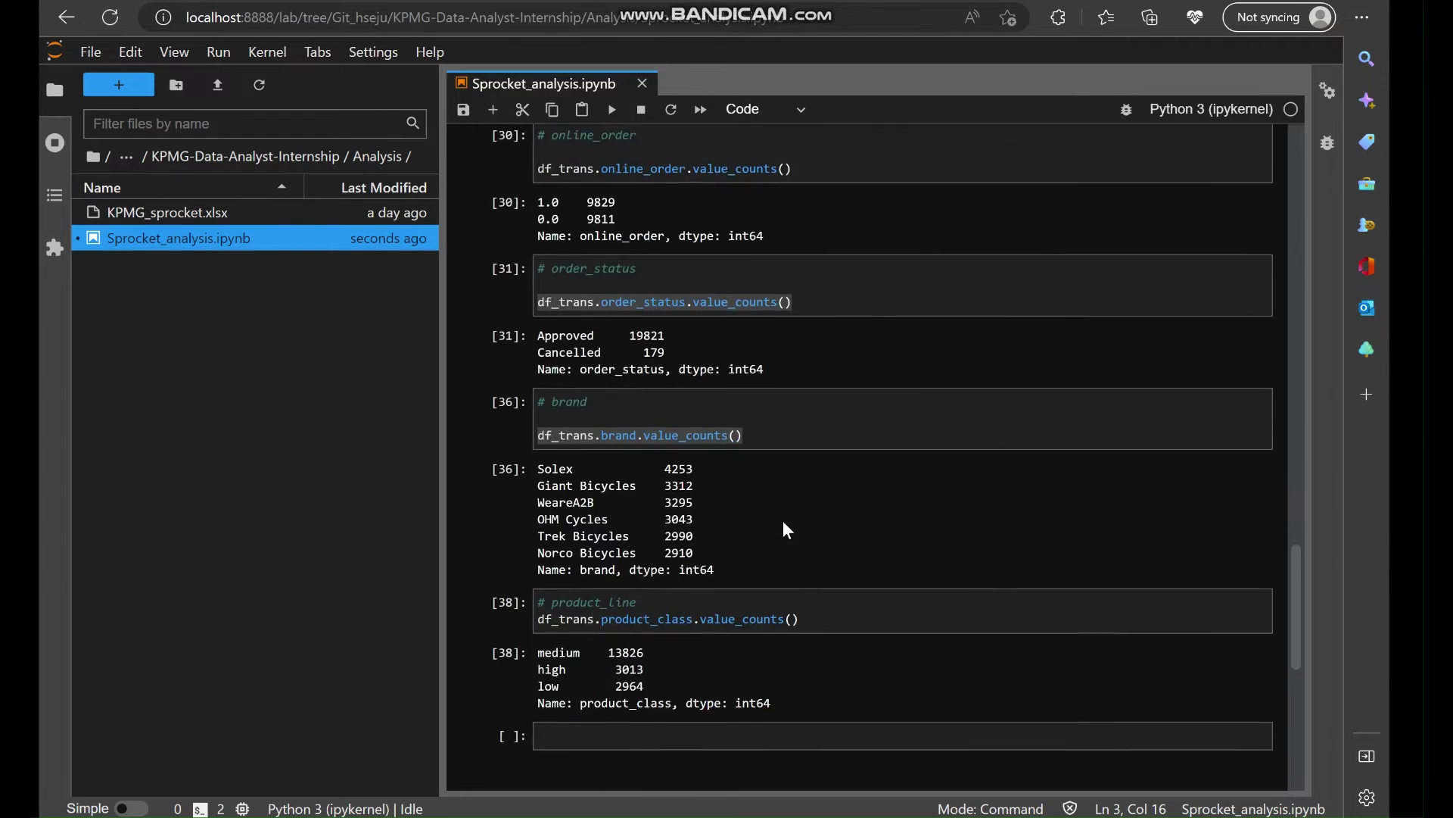
double_click(629, 324)
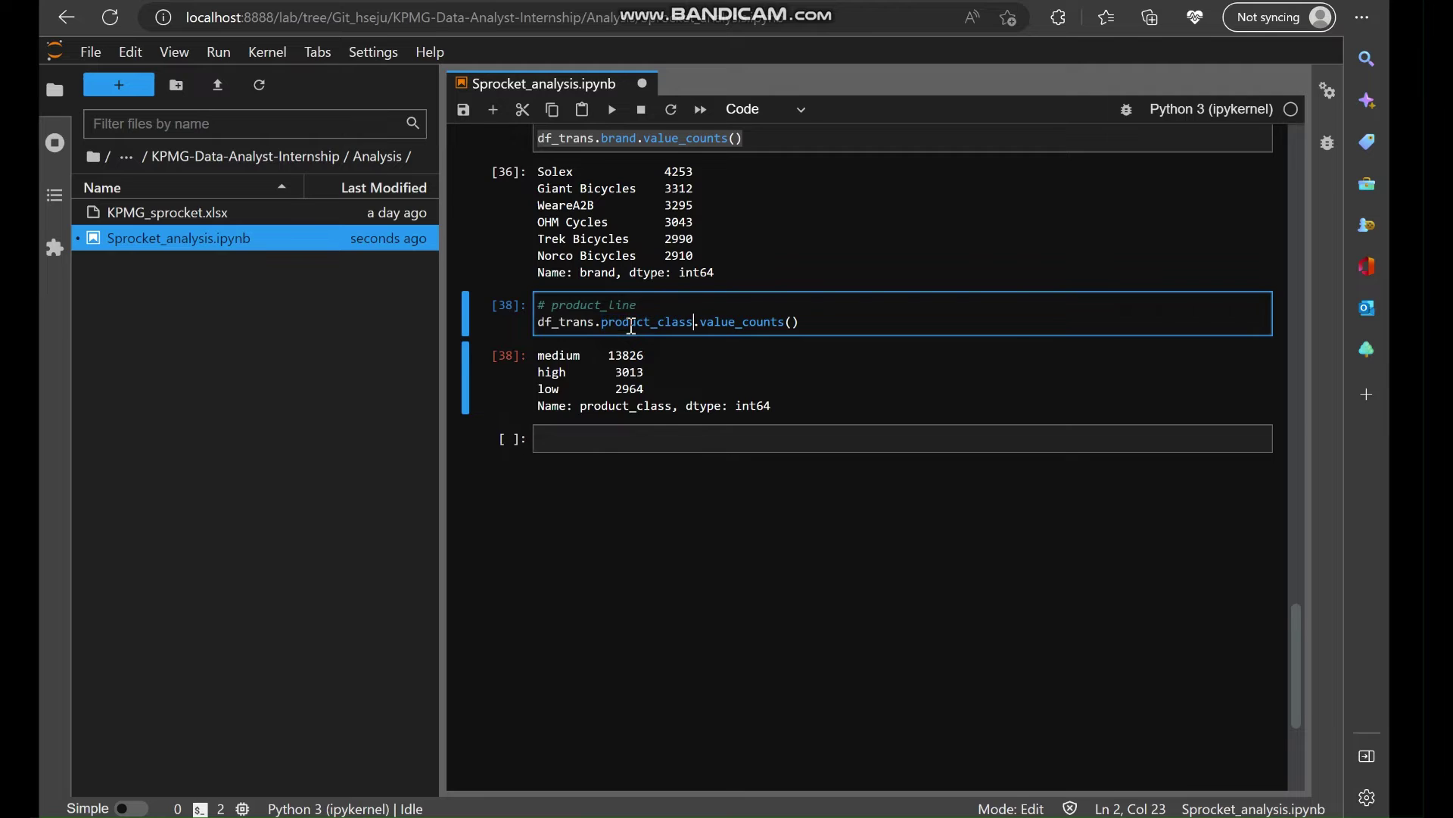
key(shift+Return)
click(691, 323)
key(BackSpace)
key(BackSpace)
key(BackSpace)
key(BackSpace)
key(BackSpace)
text(size)
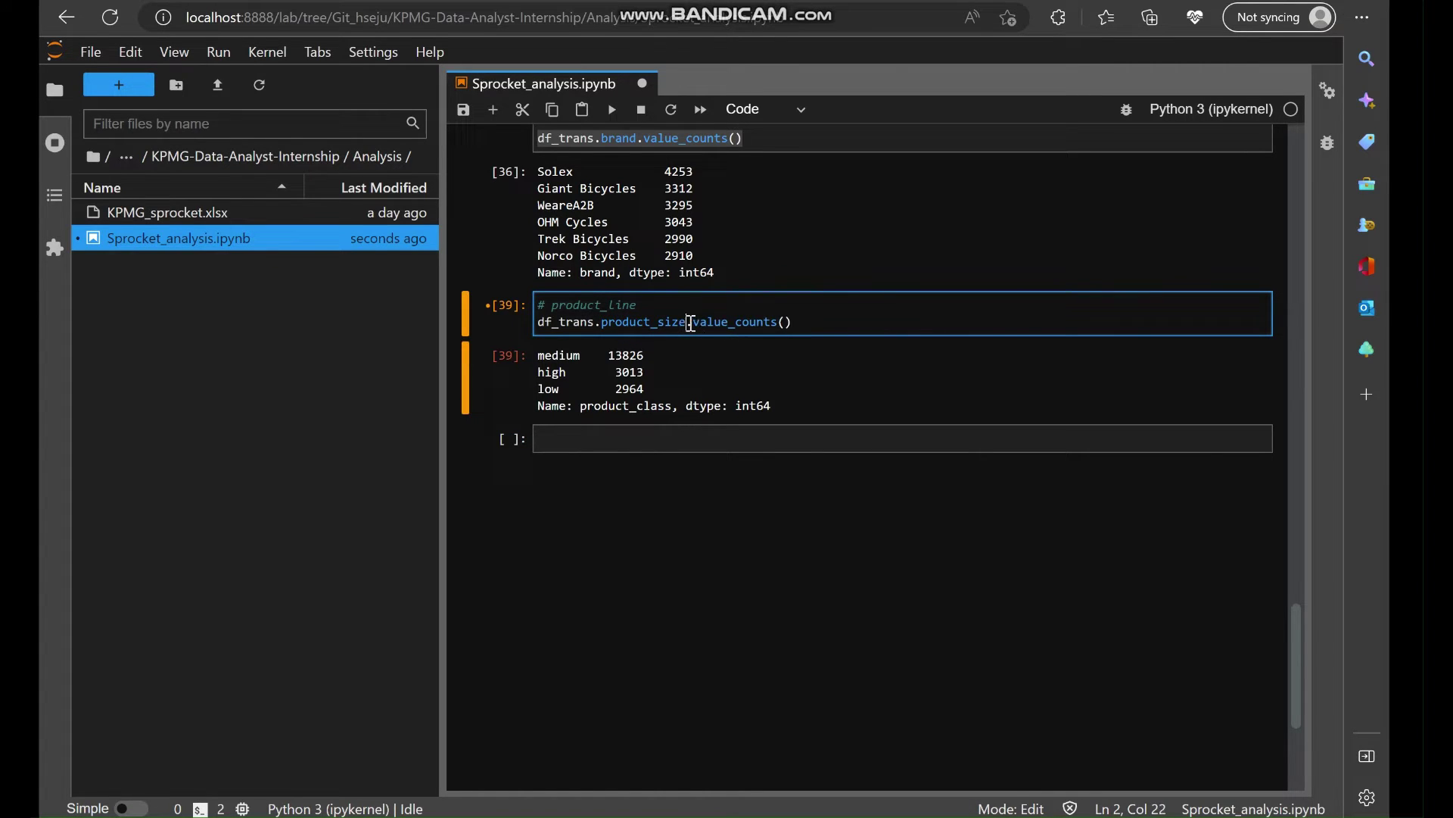
key(shift+Return)
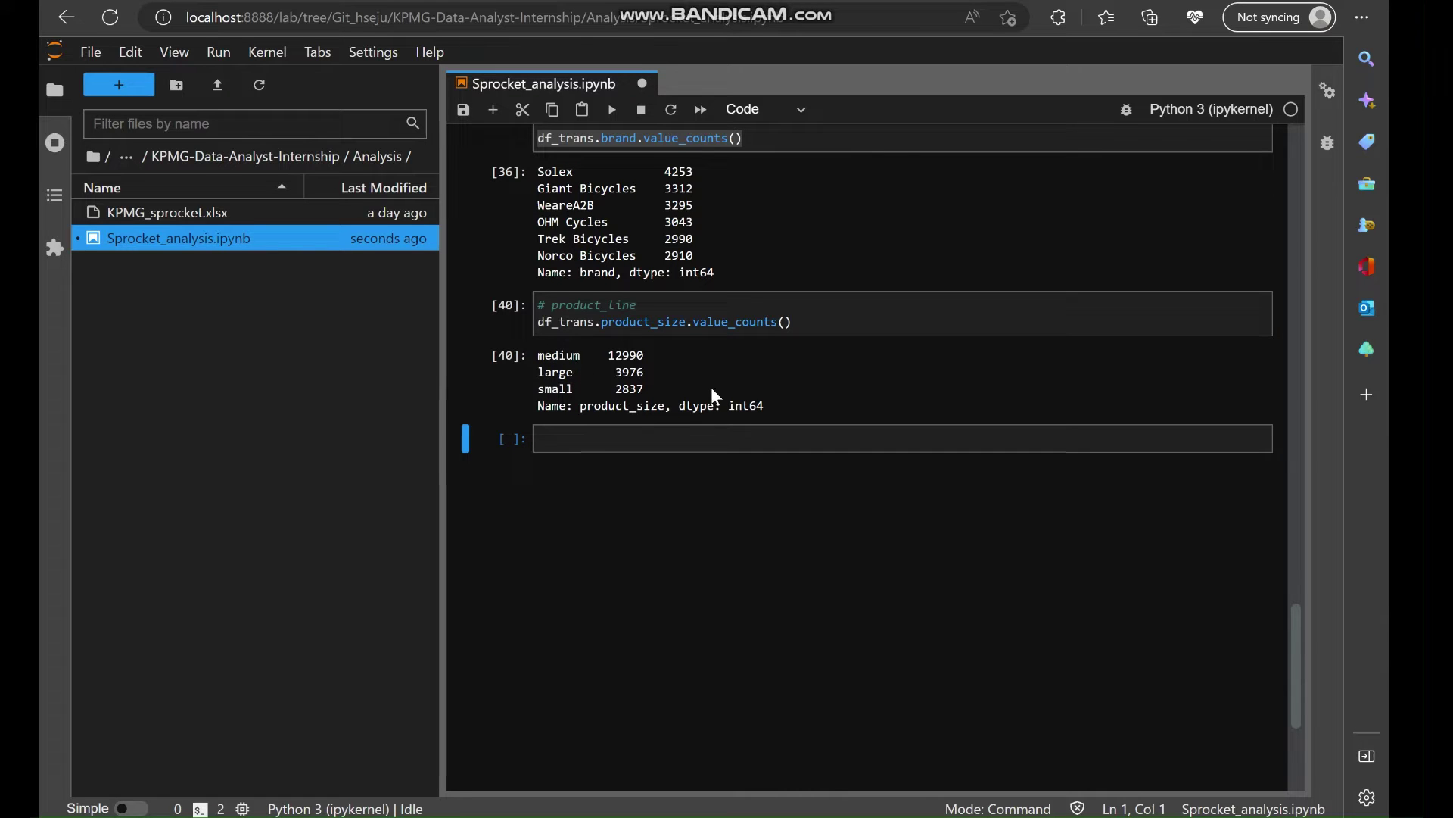
scroll(719, 455, up, 3)
scroll(720, 470, up, 12)
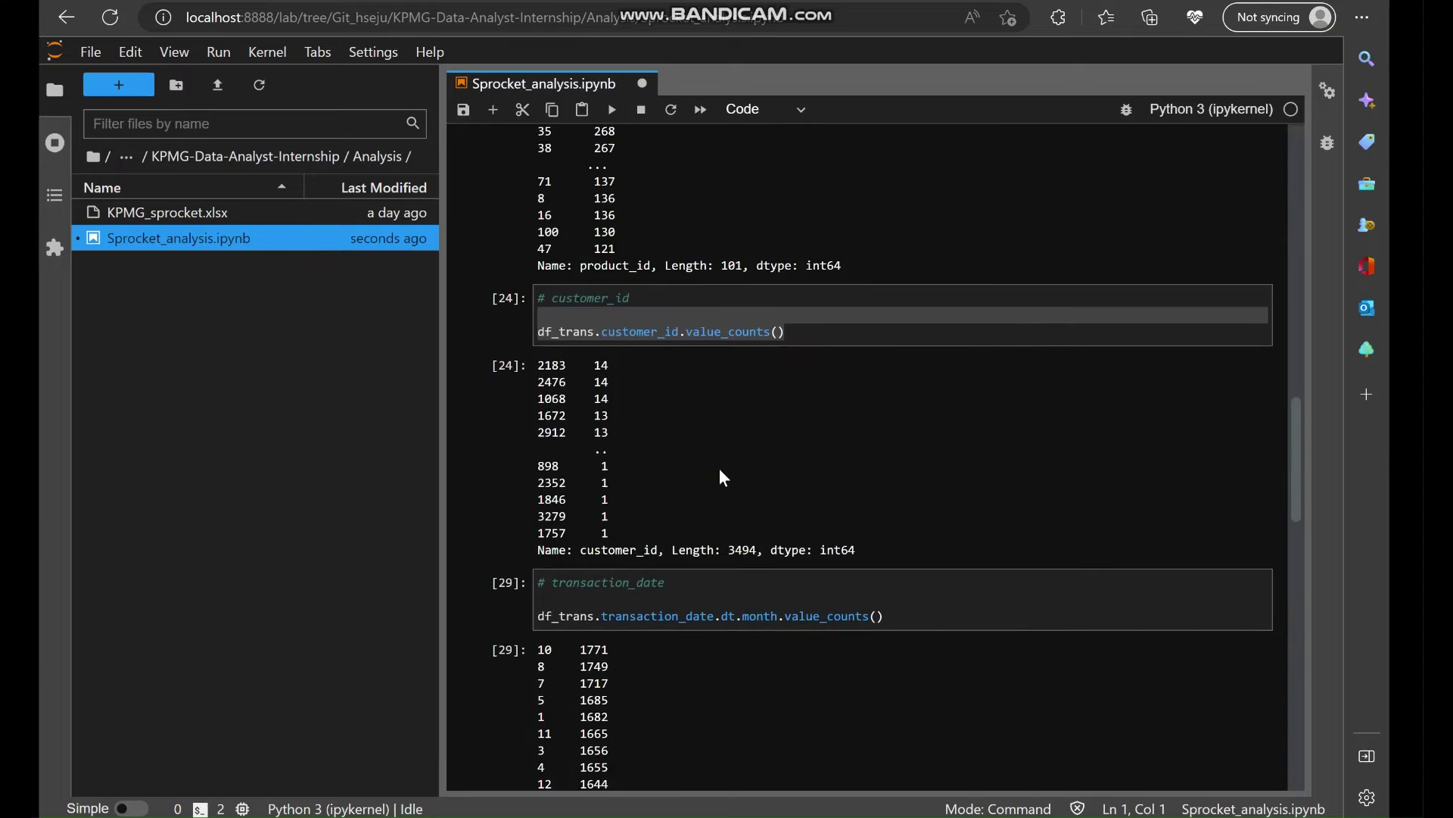
Change the list_price max() to min() and run it, giving 12.01.
scroll(720, 469, down, 15)
double_click(692, 333)
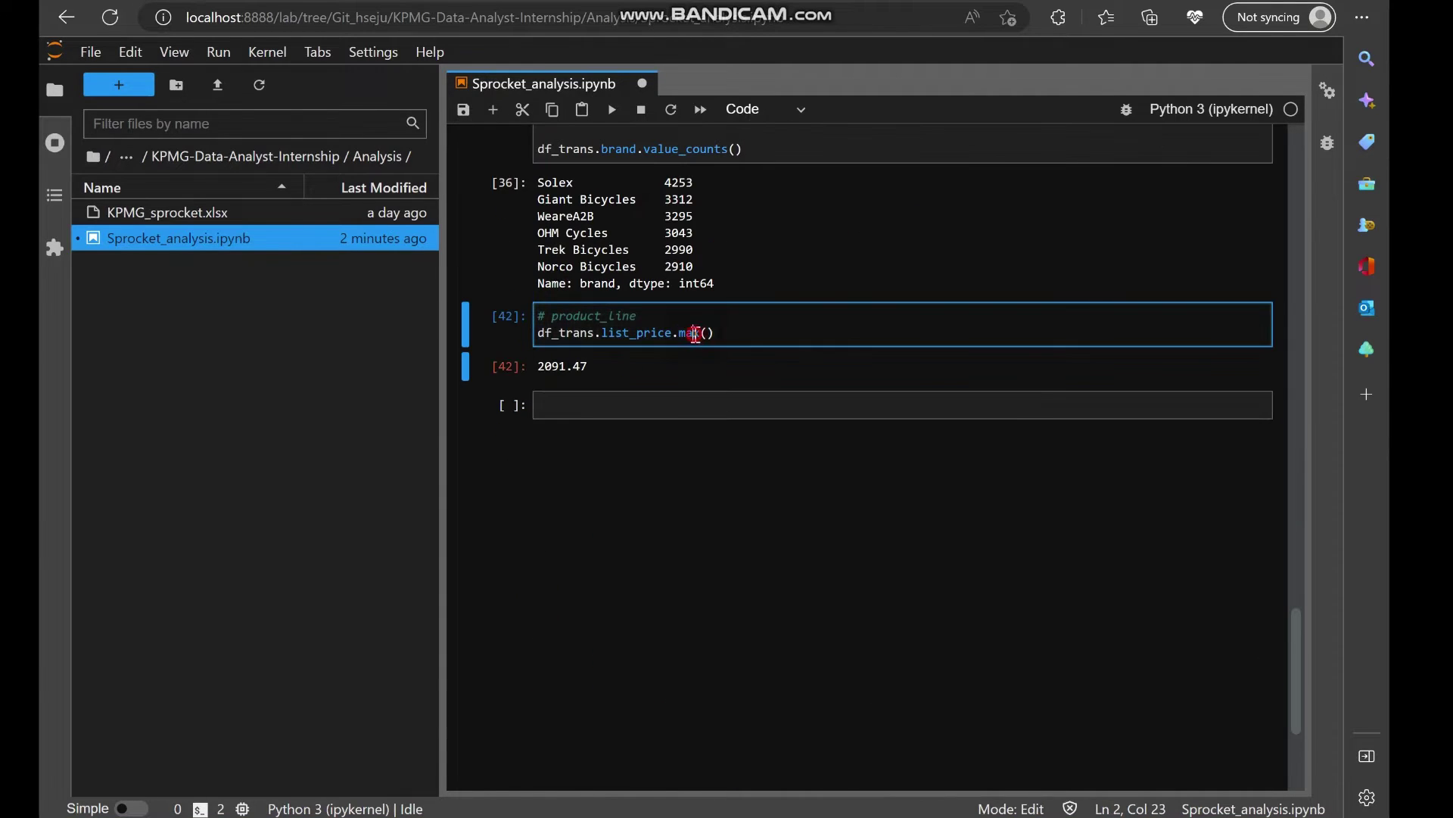
text(,)
key(BackSpace)
text(min)
key(shift+Return)
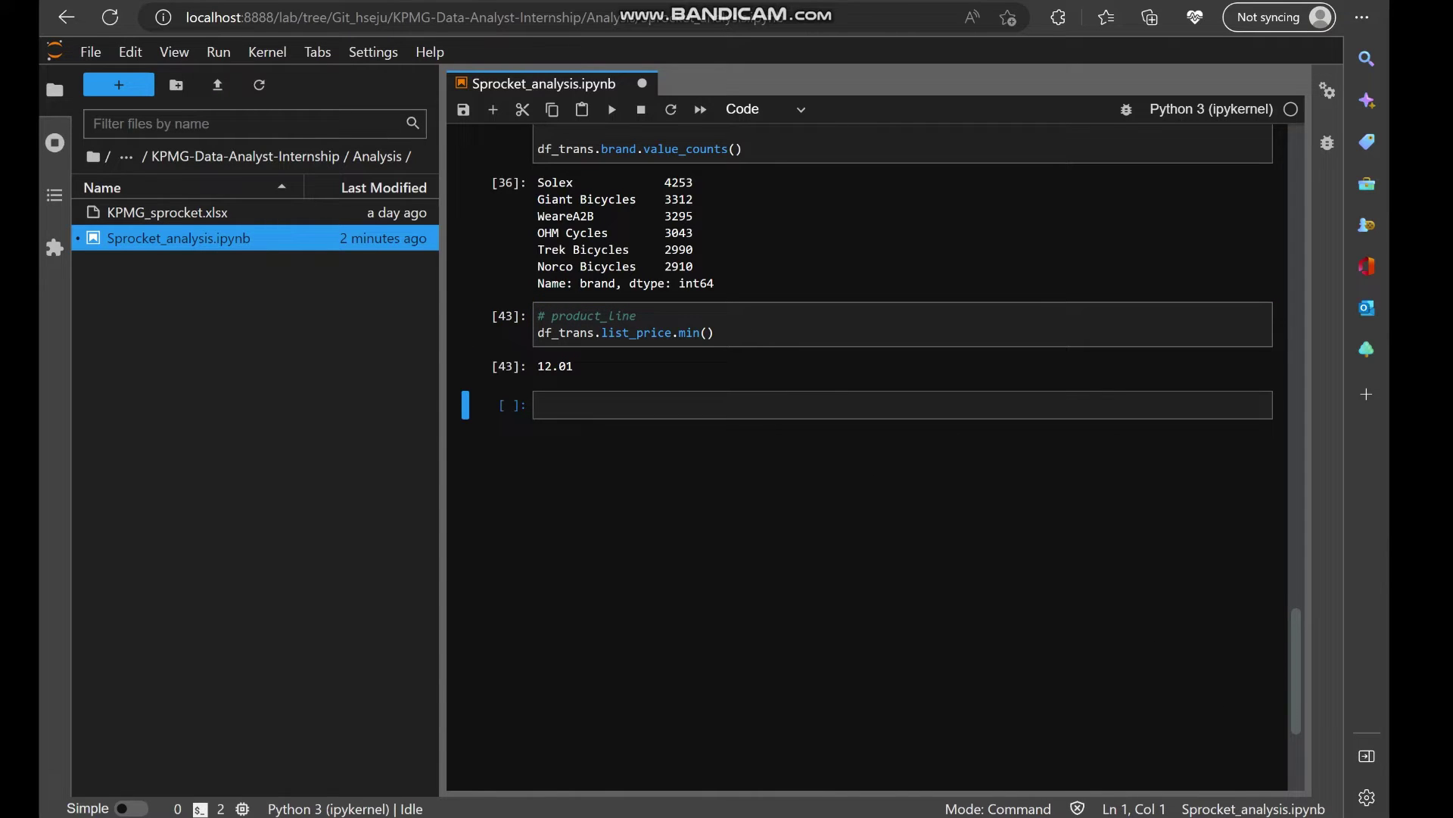
Compute the mean list_price (about 1107.83), then edit the call to hist().
double_click(685, 334)
text(mean)
key(shift+Return)
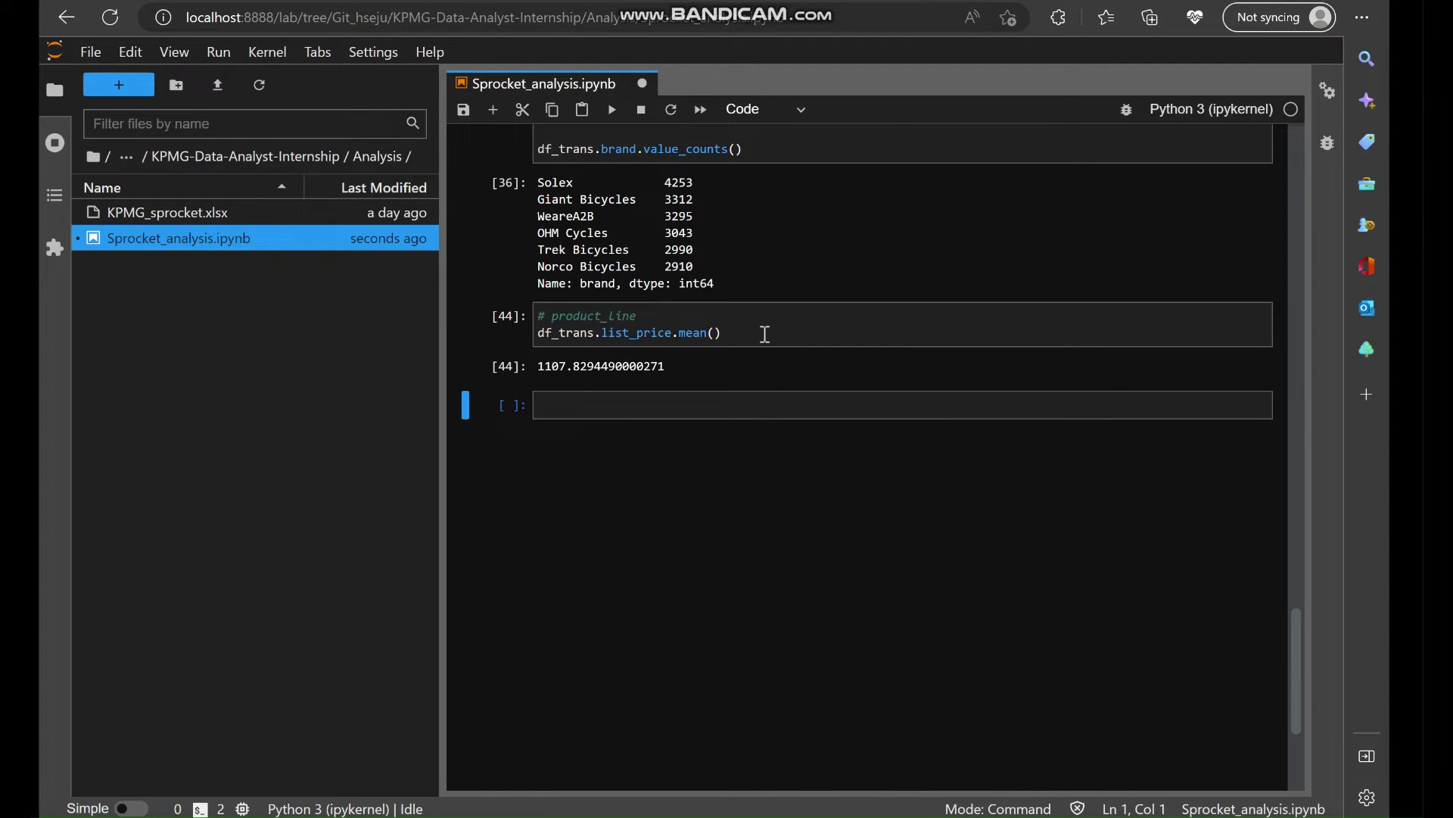
double_click(695, 333)
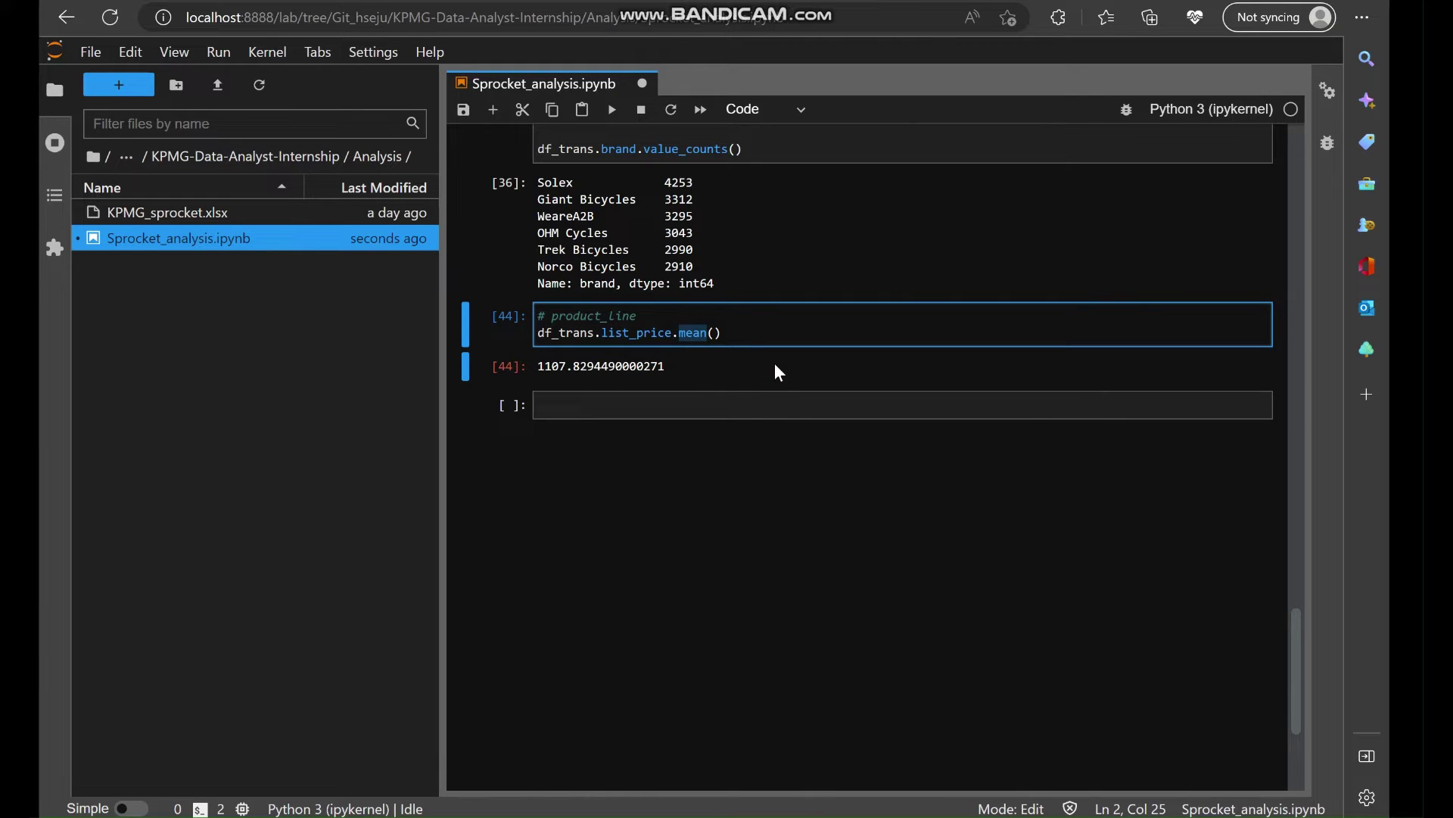
text(hist)
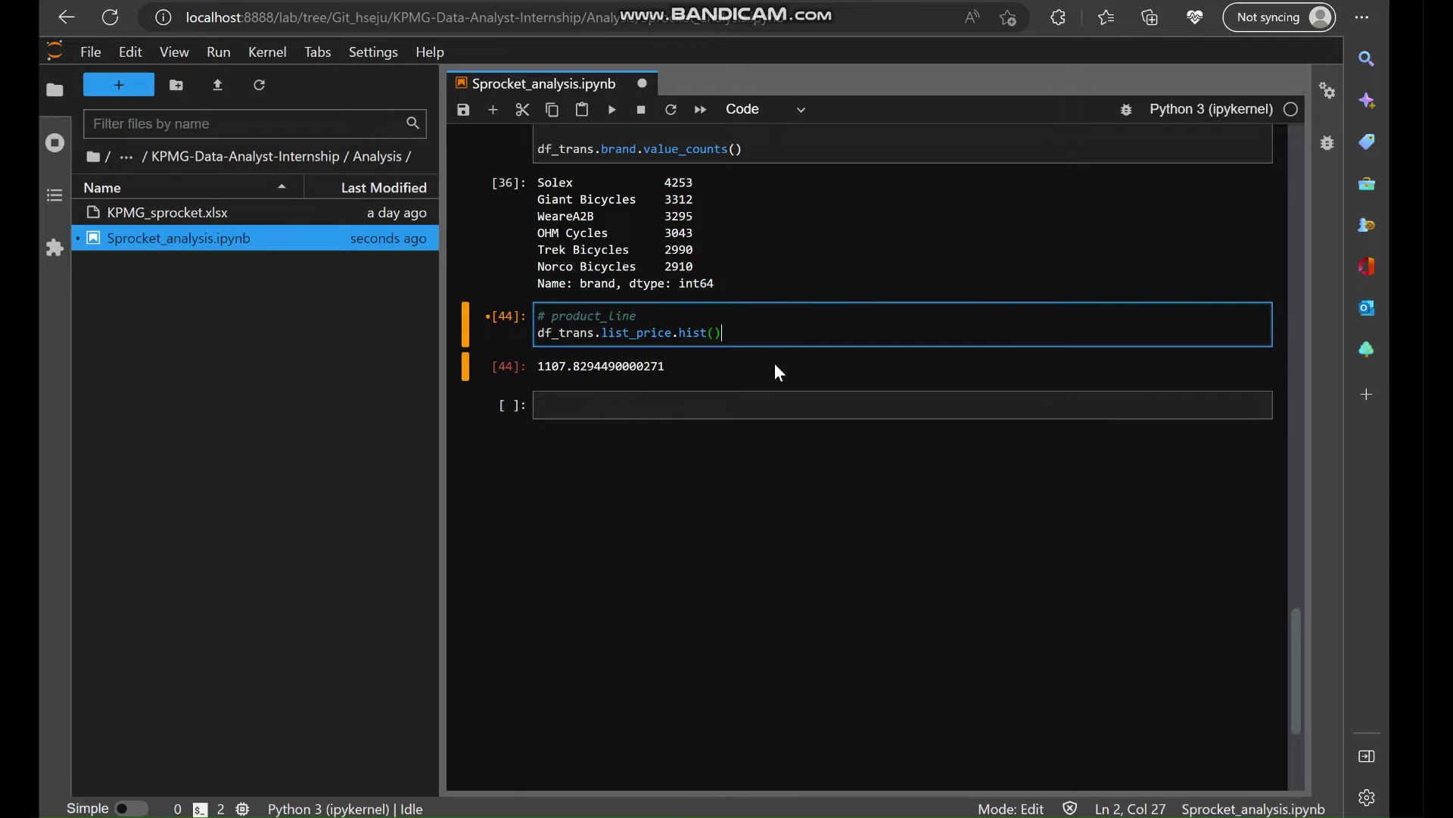
Plot the list_price histogram, then redraw it with a custom bins argument.
key(shift+Return)
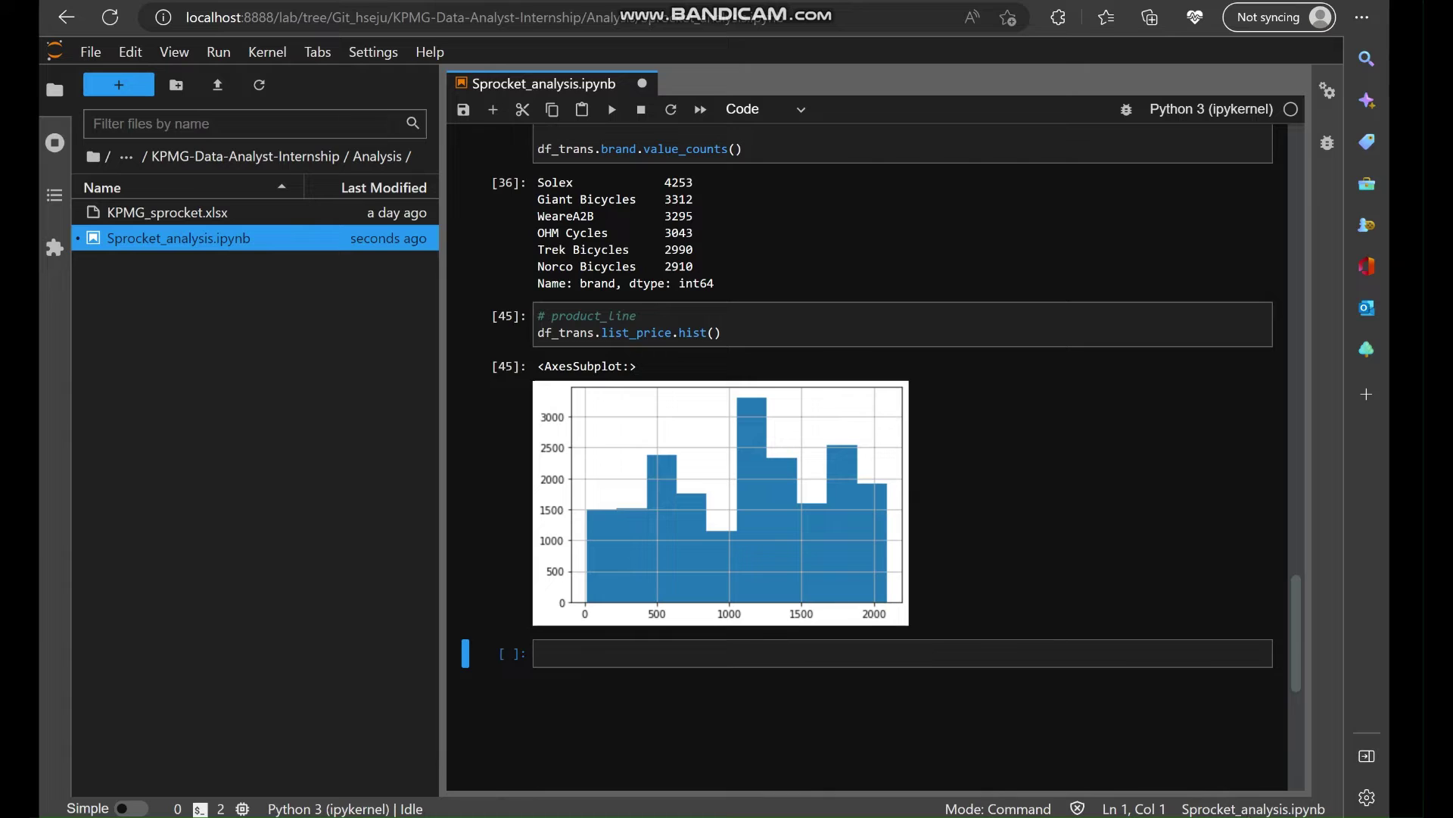
click(714, 334)
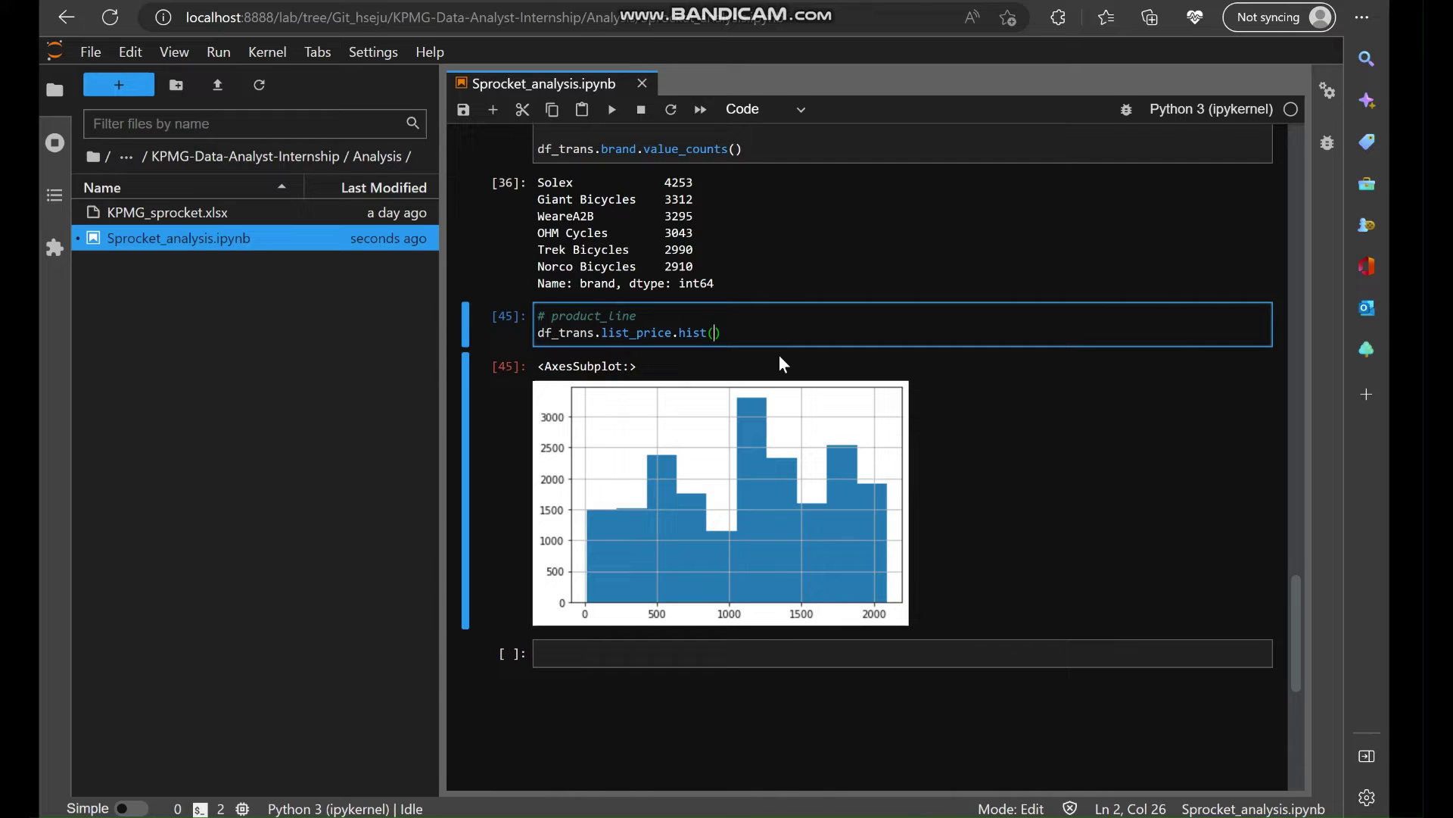
text(bins=20)
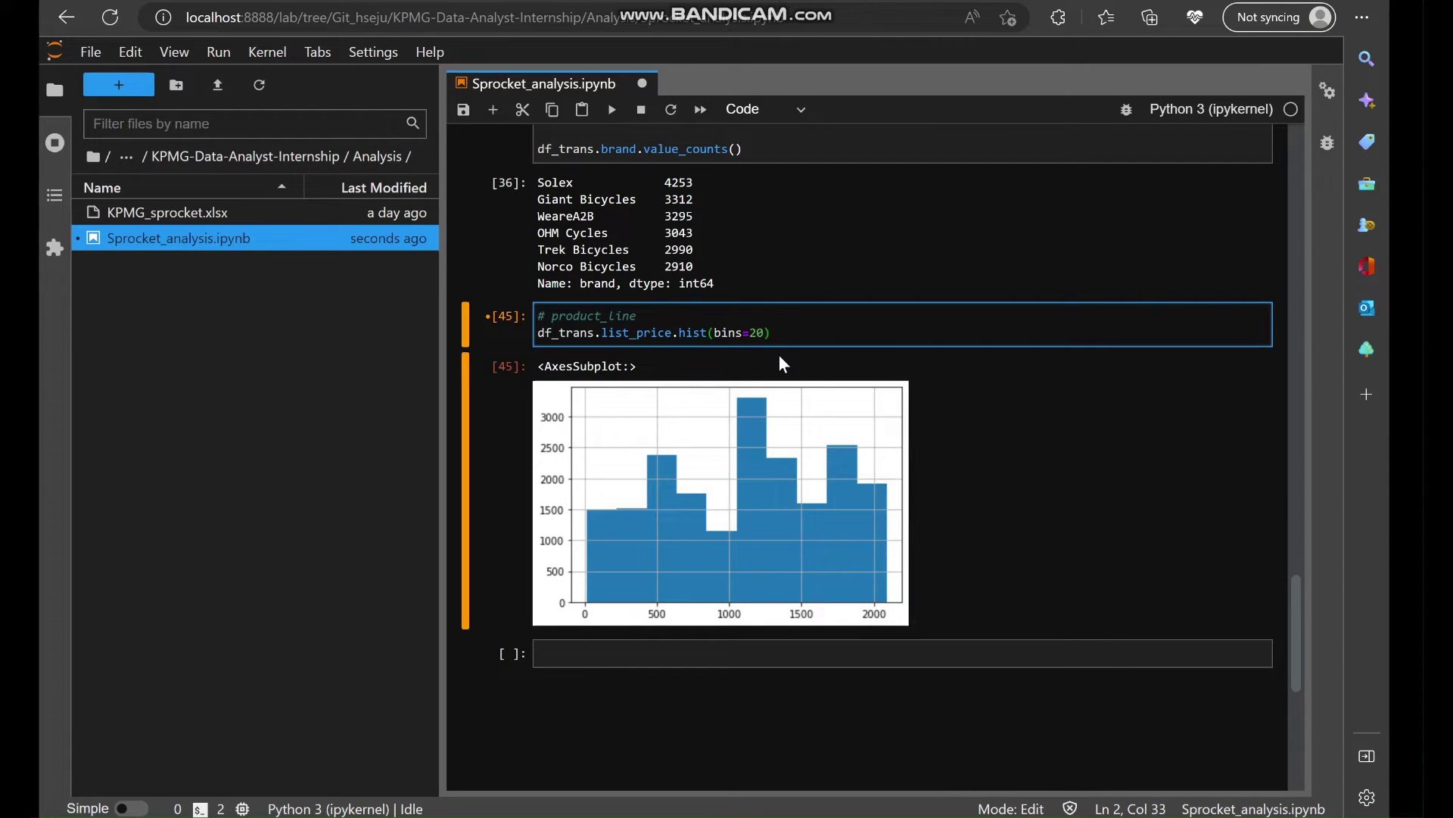
key(shift+Return)
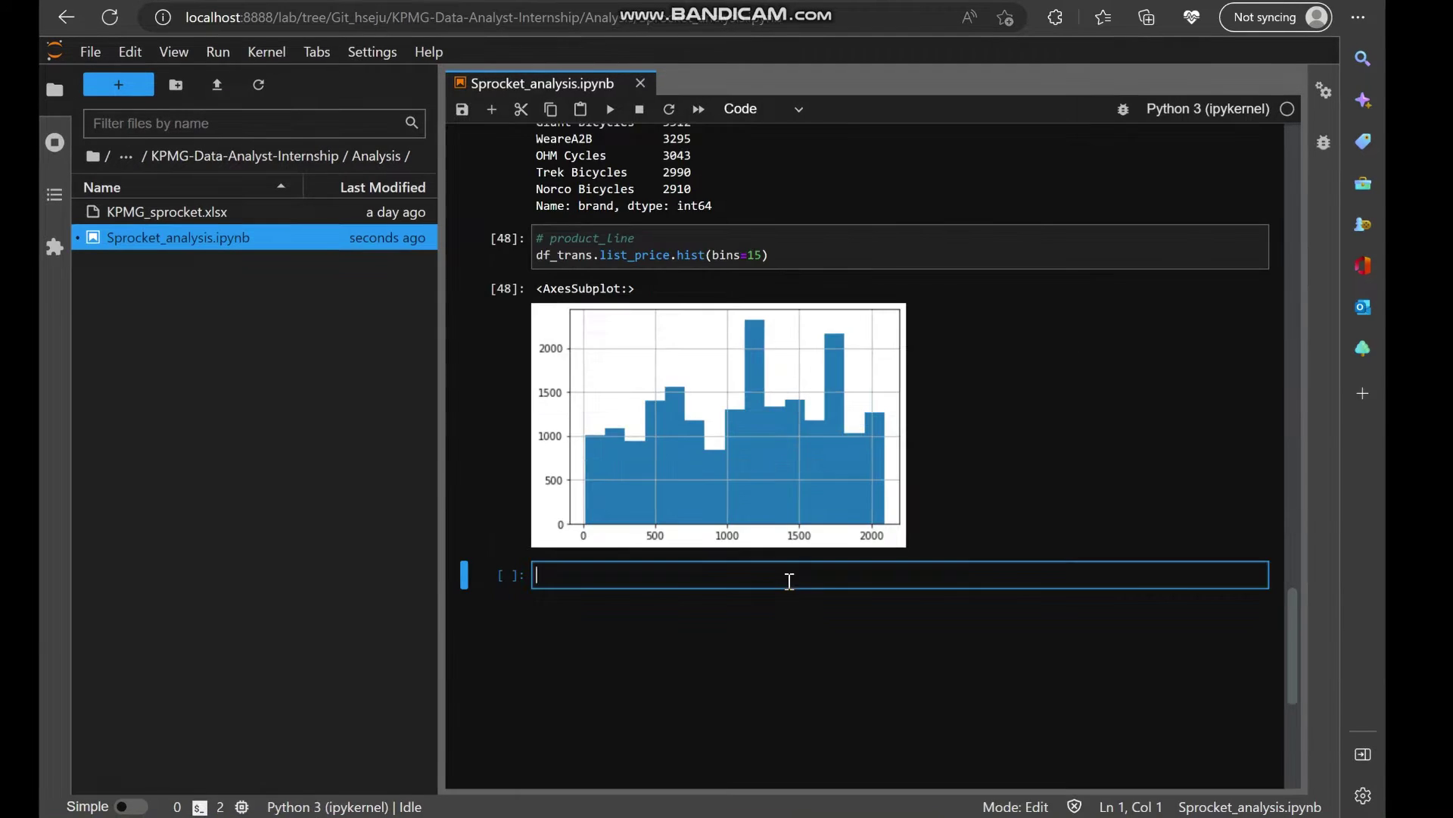
Select the standard_cost header in the transactions preview, then return to the empty cell below.
scroll(788, 580, up, 1)
scroll(1175, 717, up, 3)
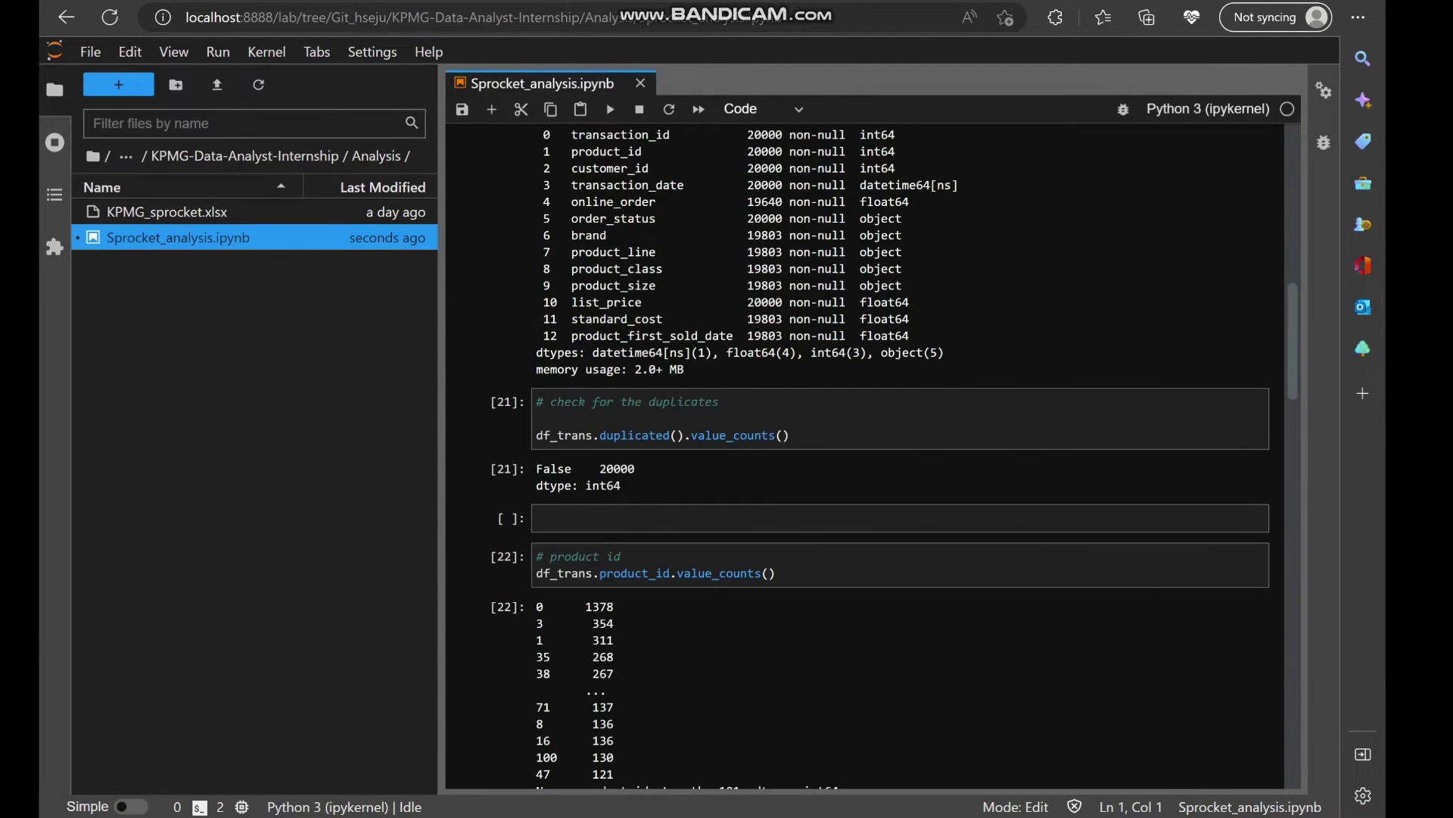
scroll(1060, 369, up, 8)
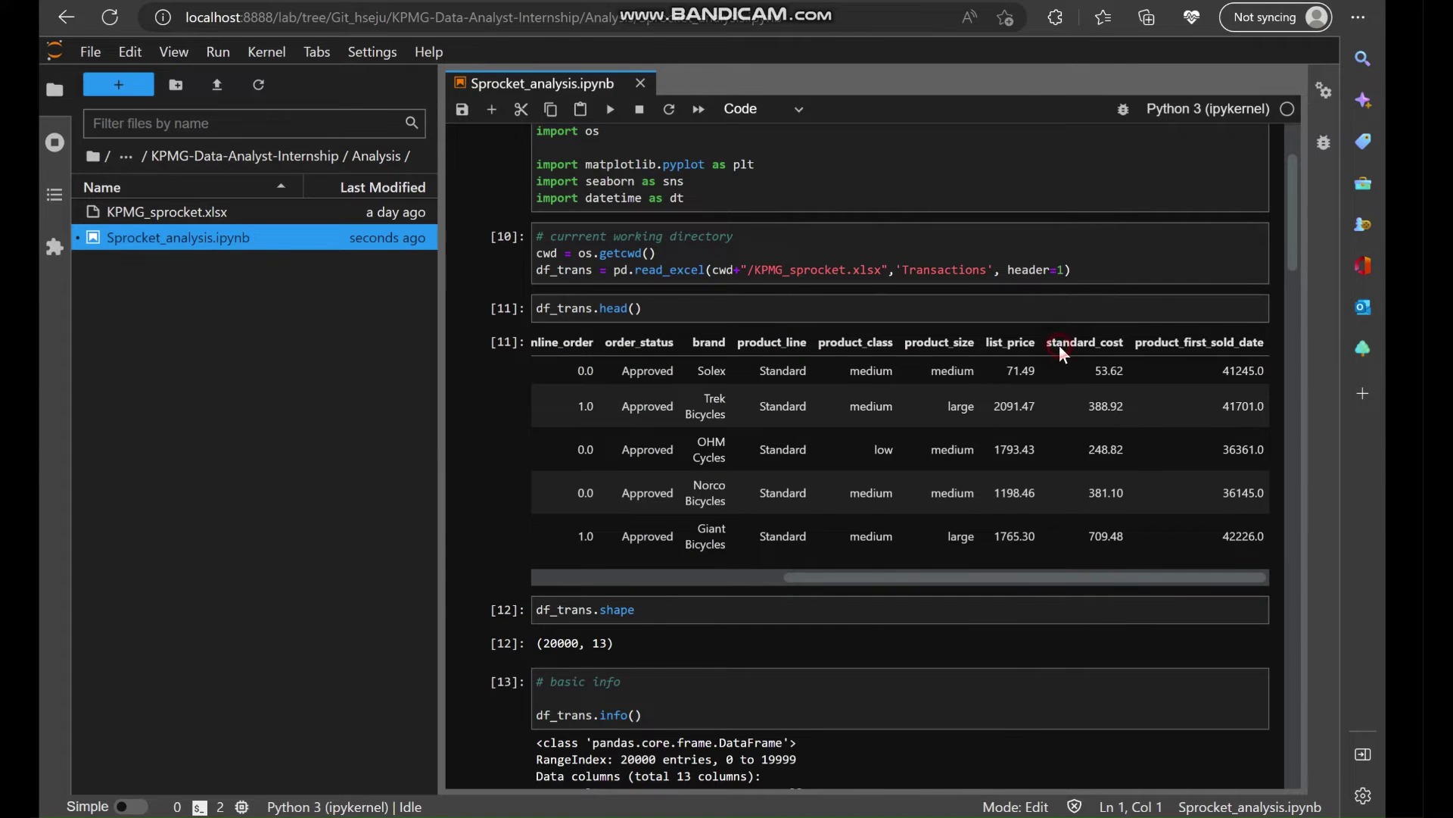
double_click(1060, 345)
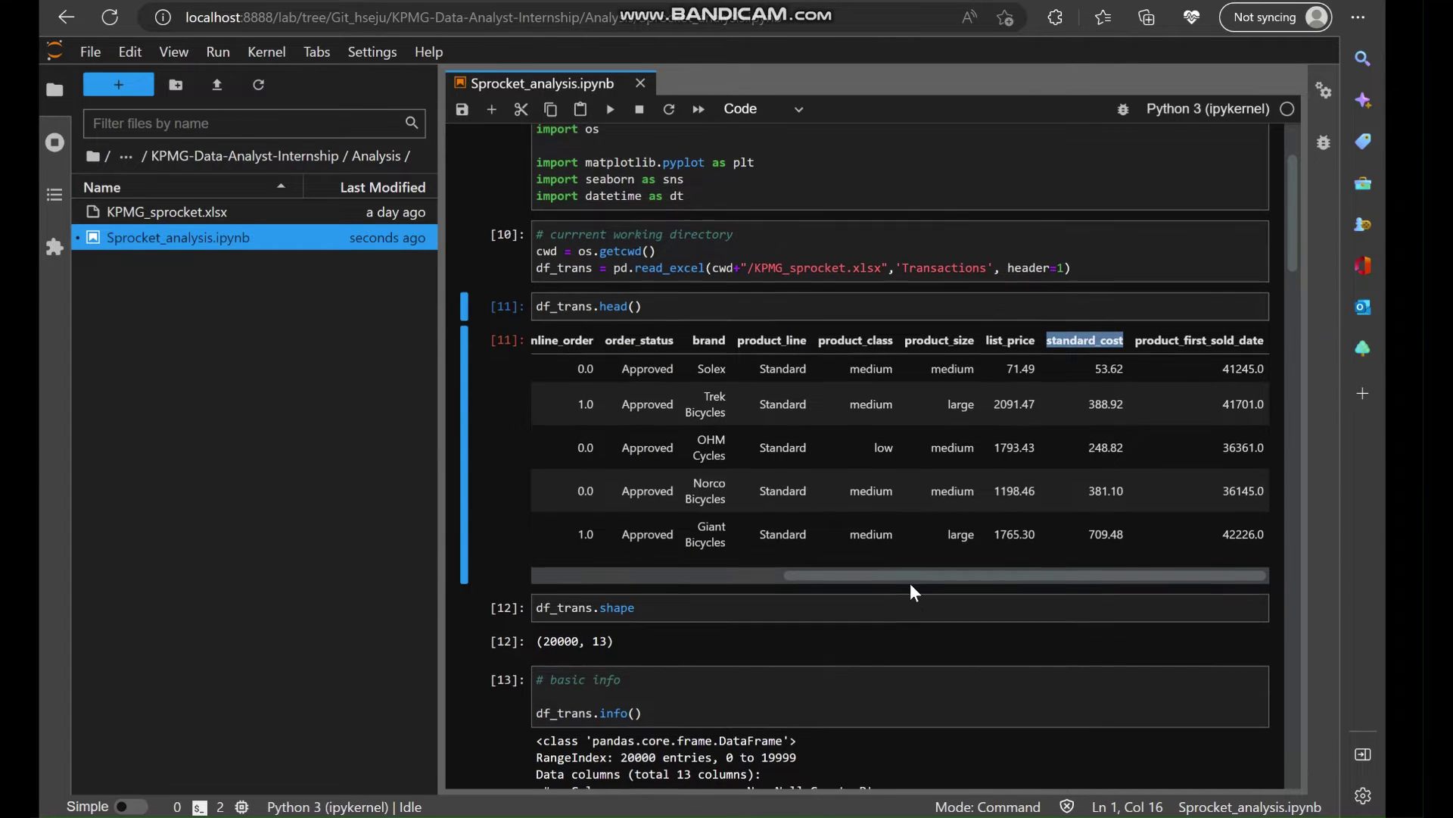
scroll(911, 585, down, 20)
scroll(910, 583, down, 20)
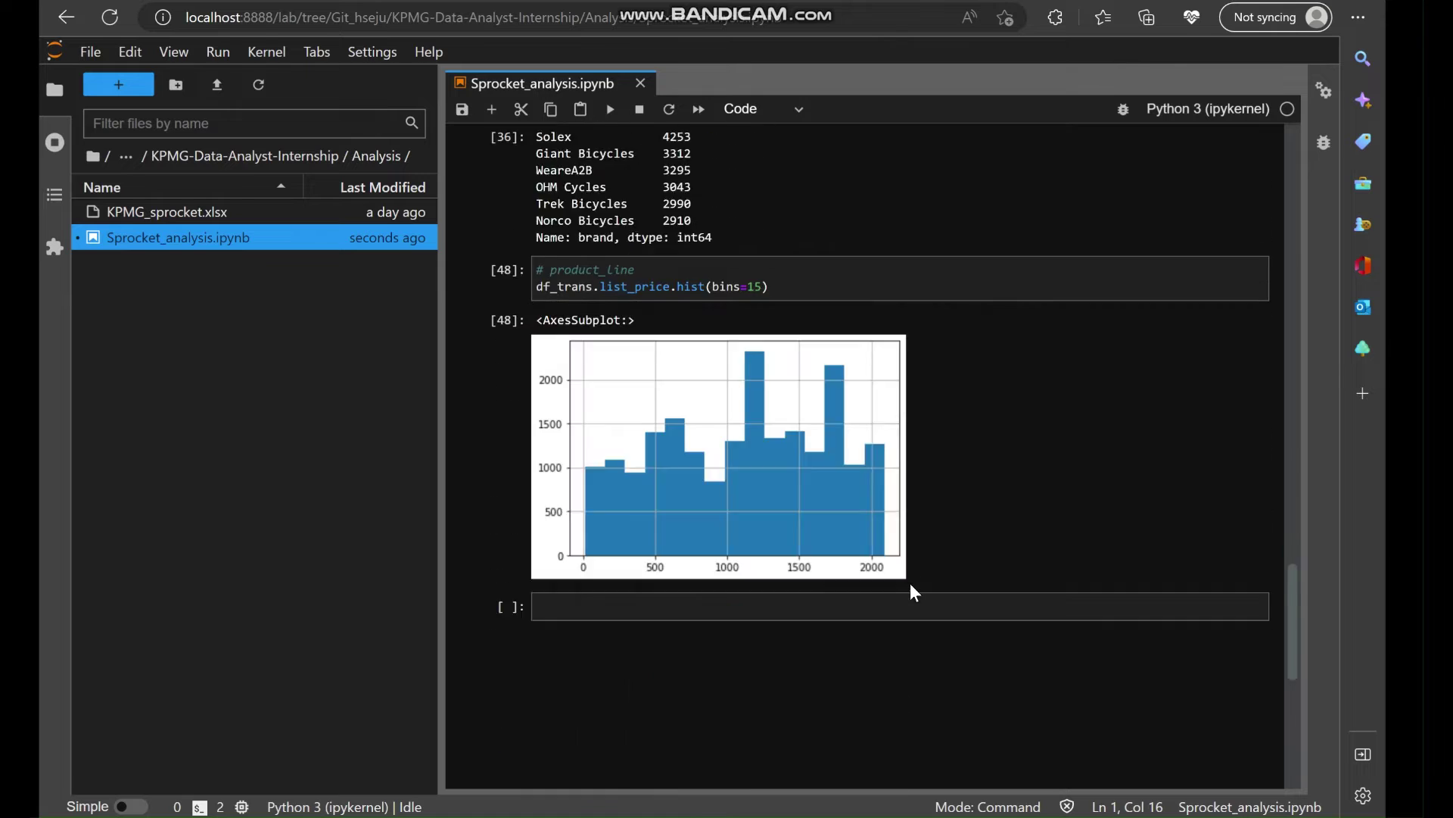
scroll(878, 519, up, 5)
In the empty cell, compute standard_cost max (1759.85), then min (7.21).
click(705, 490)
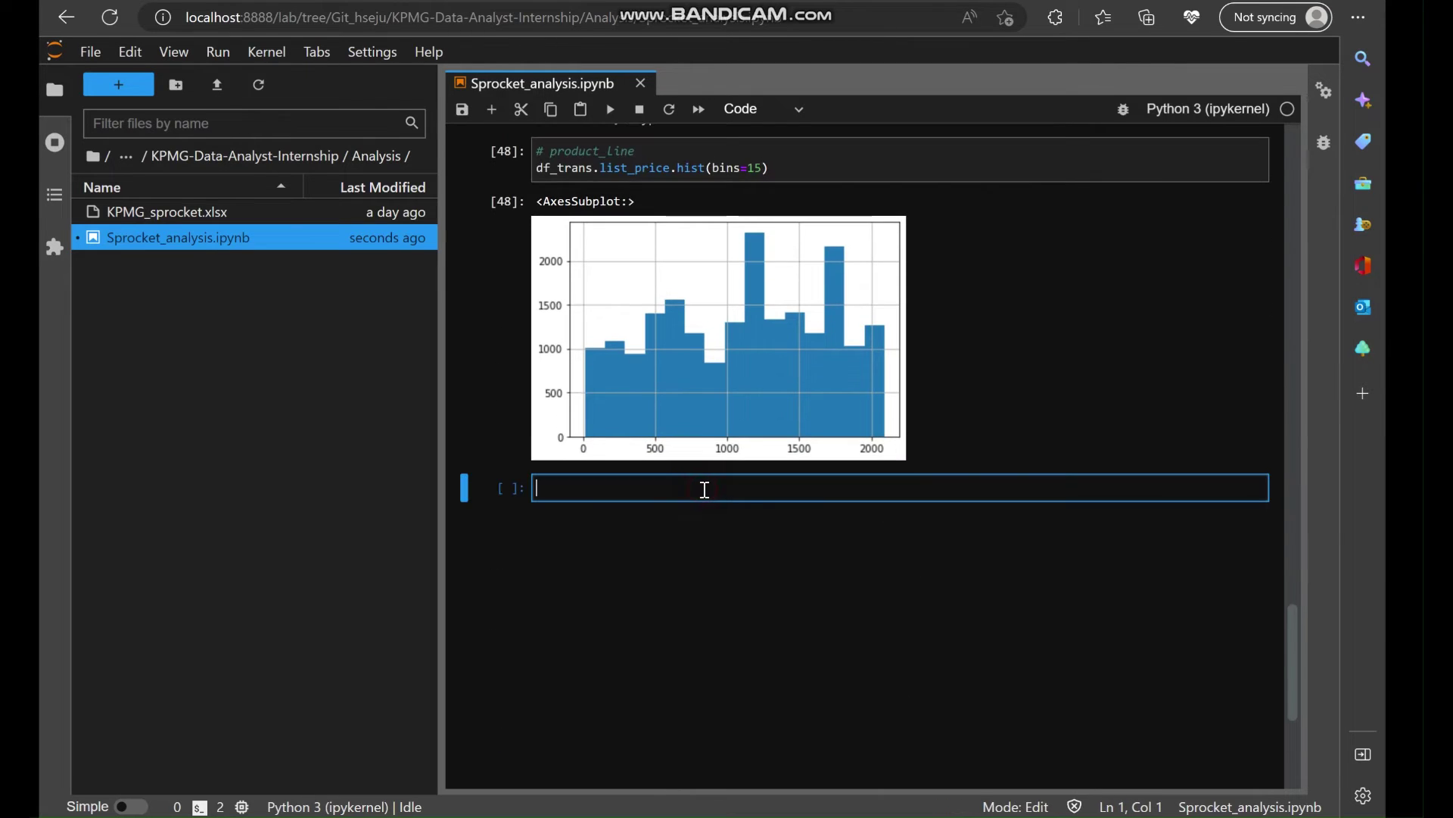
text(df_trans.standard_cost.va)
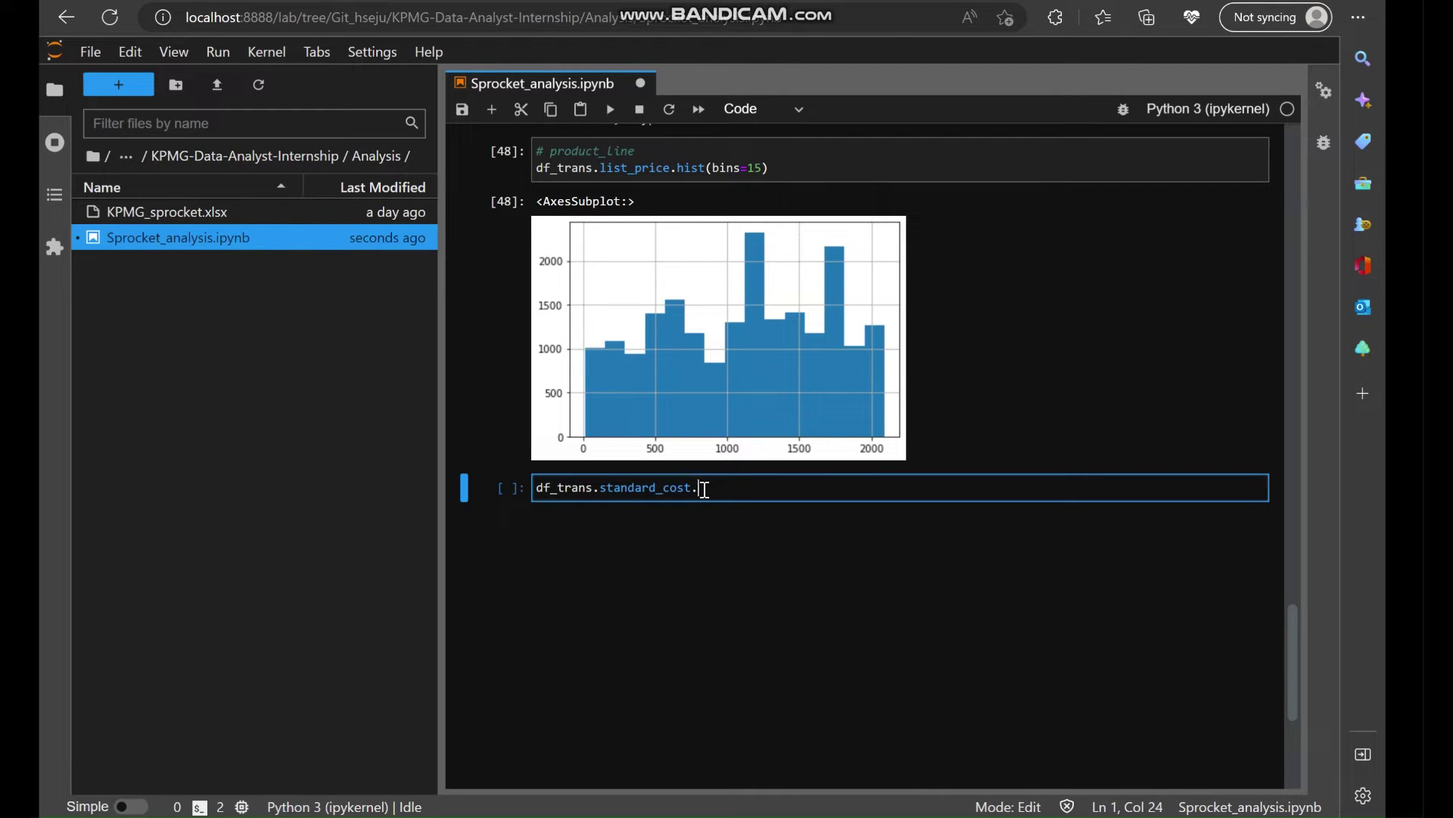
key(BackSpace)
key(BackSpace)
text(max())
key(shift+Return)
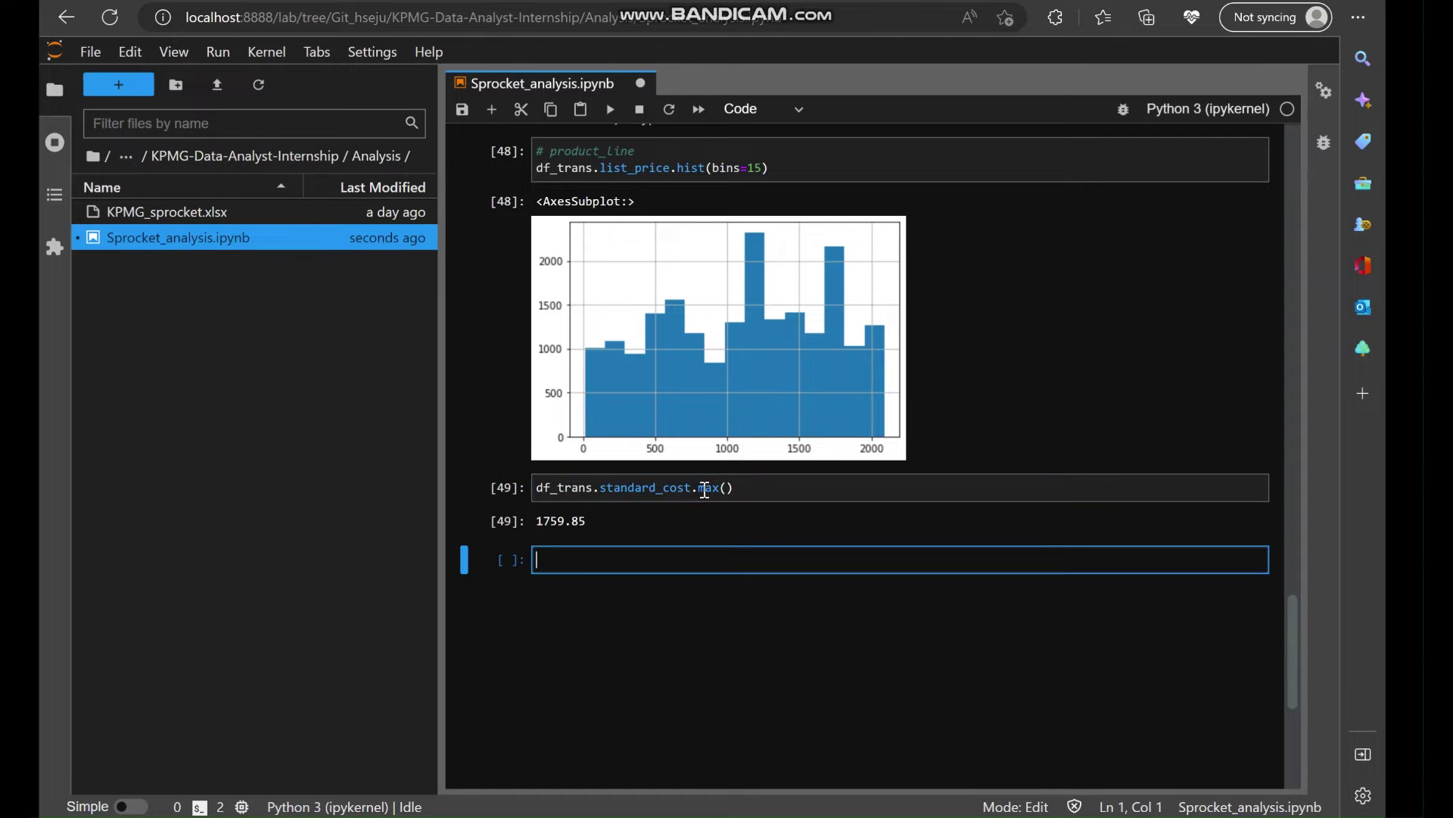
click(725, 489)
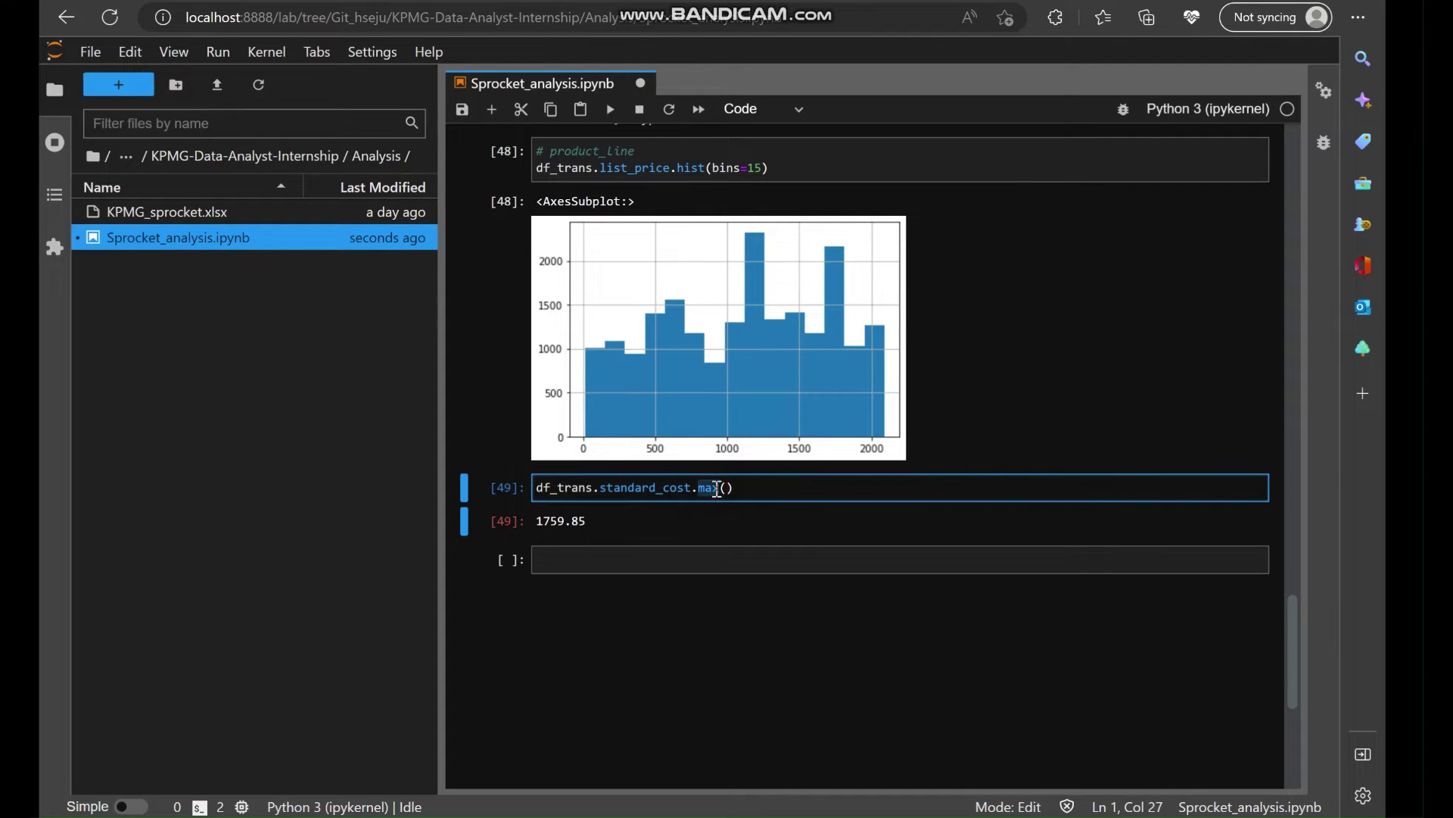
key(BackSpace)
key(BackSpace)
text(in)
key(shift+Return)
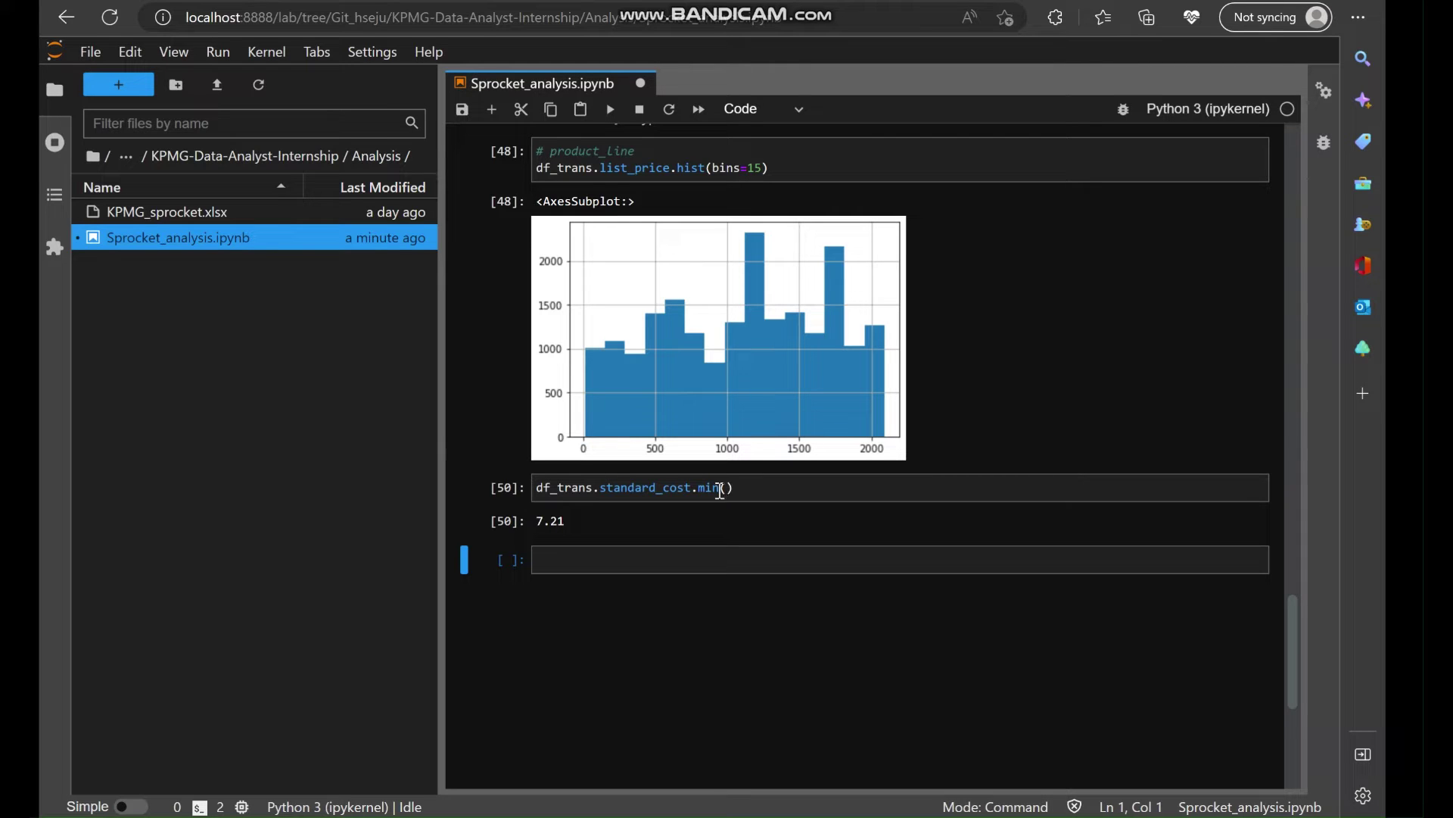
Change the standard_cost calculation to mean() and run it (556.05).
double_click(717, 489)
text(mean)
key(Return)
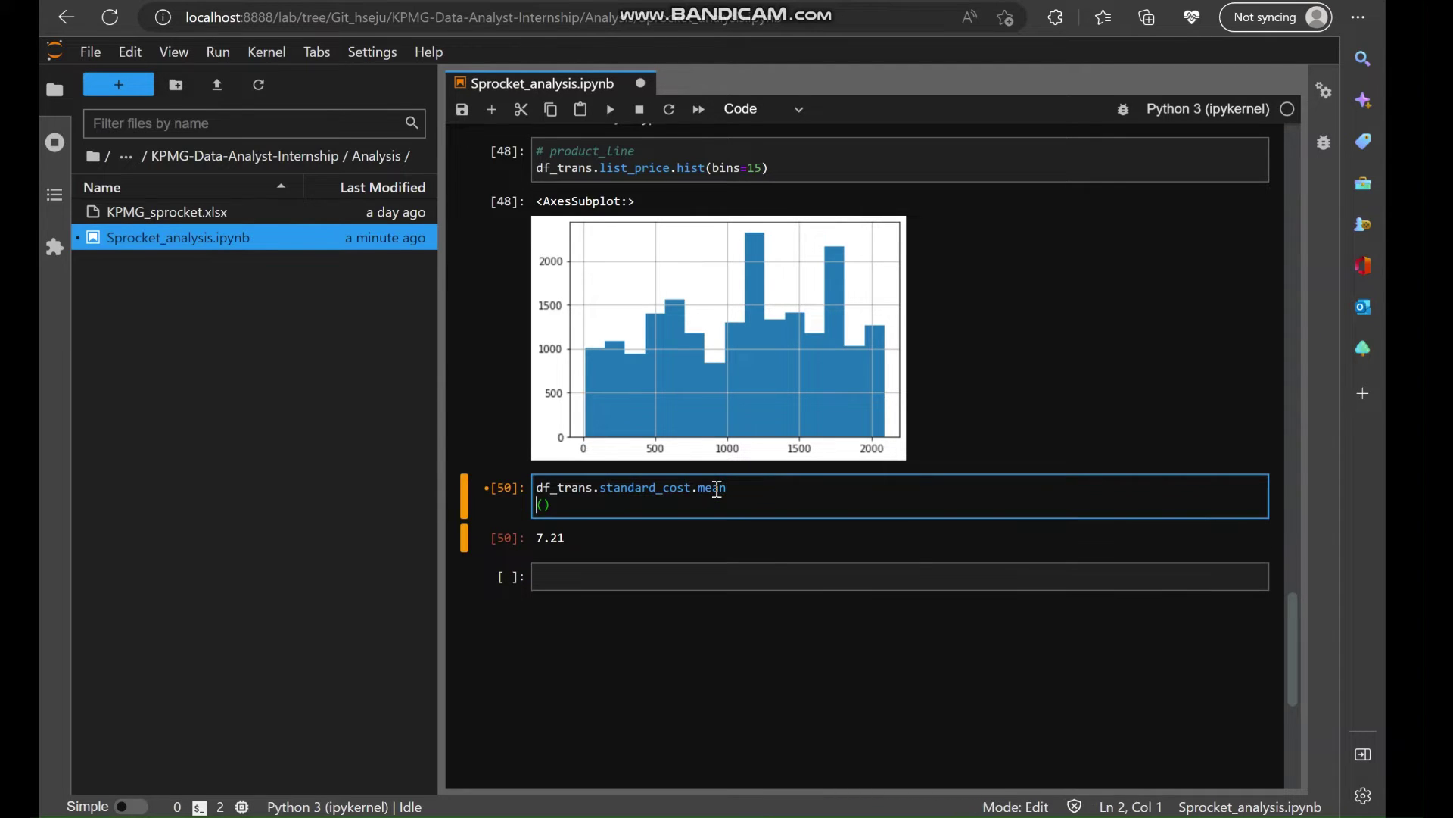
key(BackSpace)
key(shift+Return)
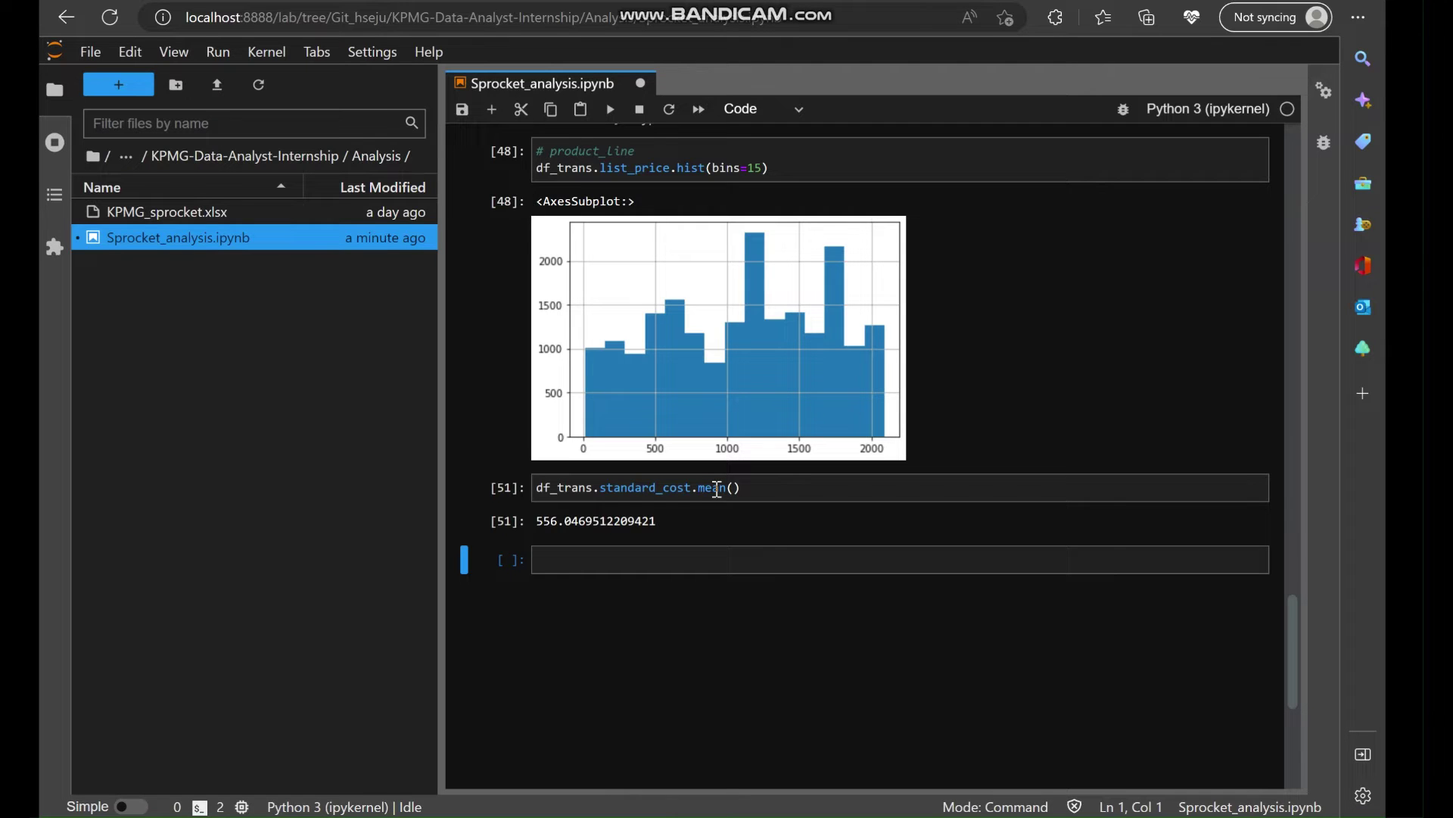
Plot a 15-bin standard_cost histogram with hist(bins=15) and turn on screen annotation.
double_click(719, 489)
text(hist)
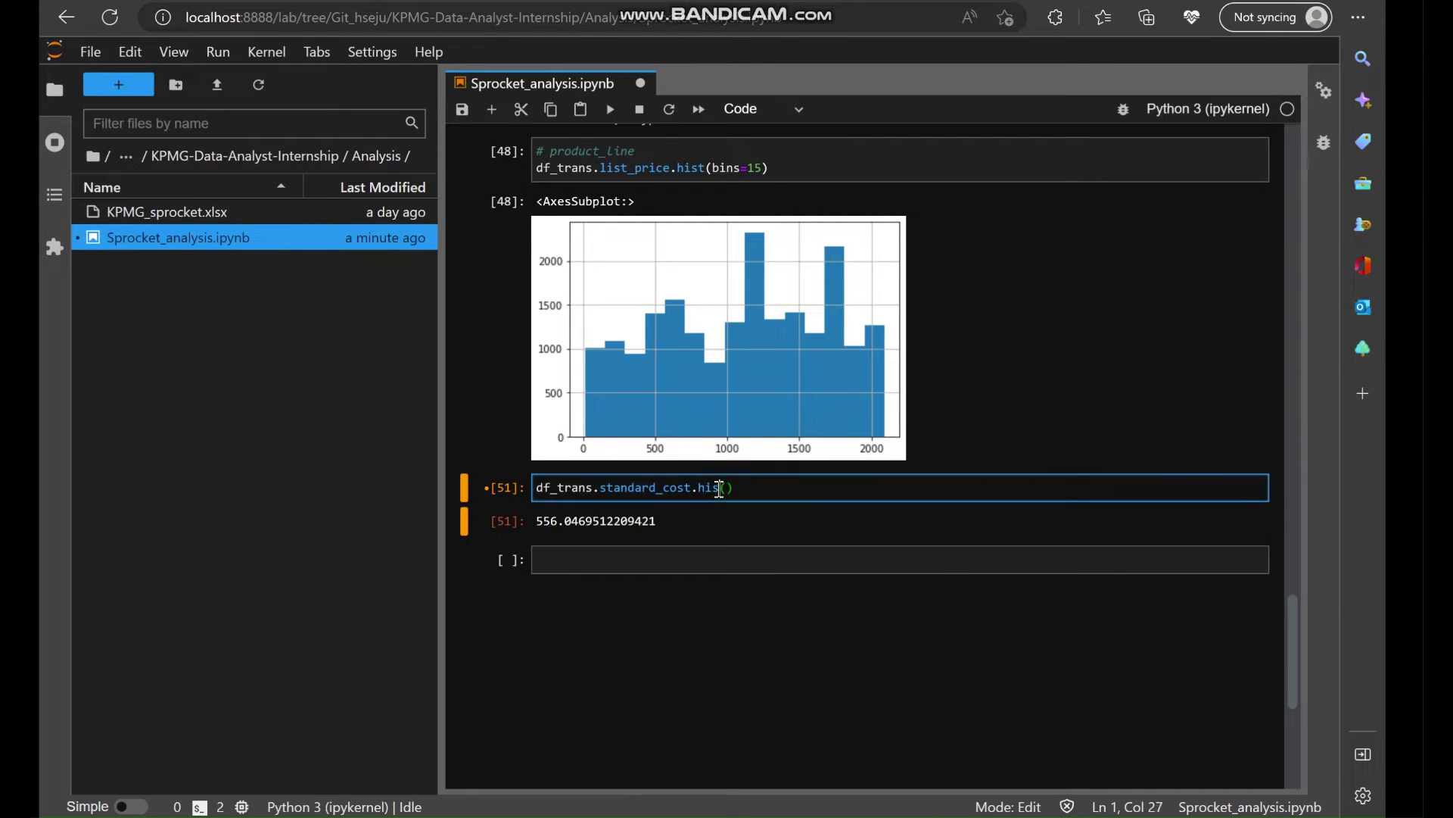
text((bins=15)
key(shift+Return)
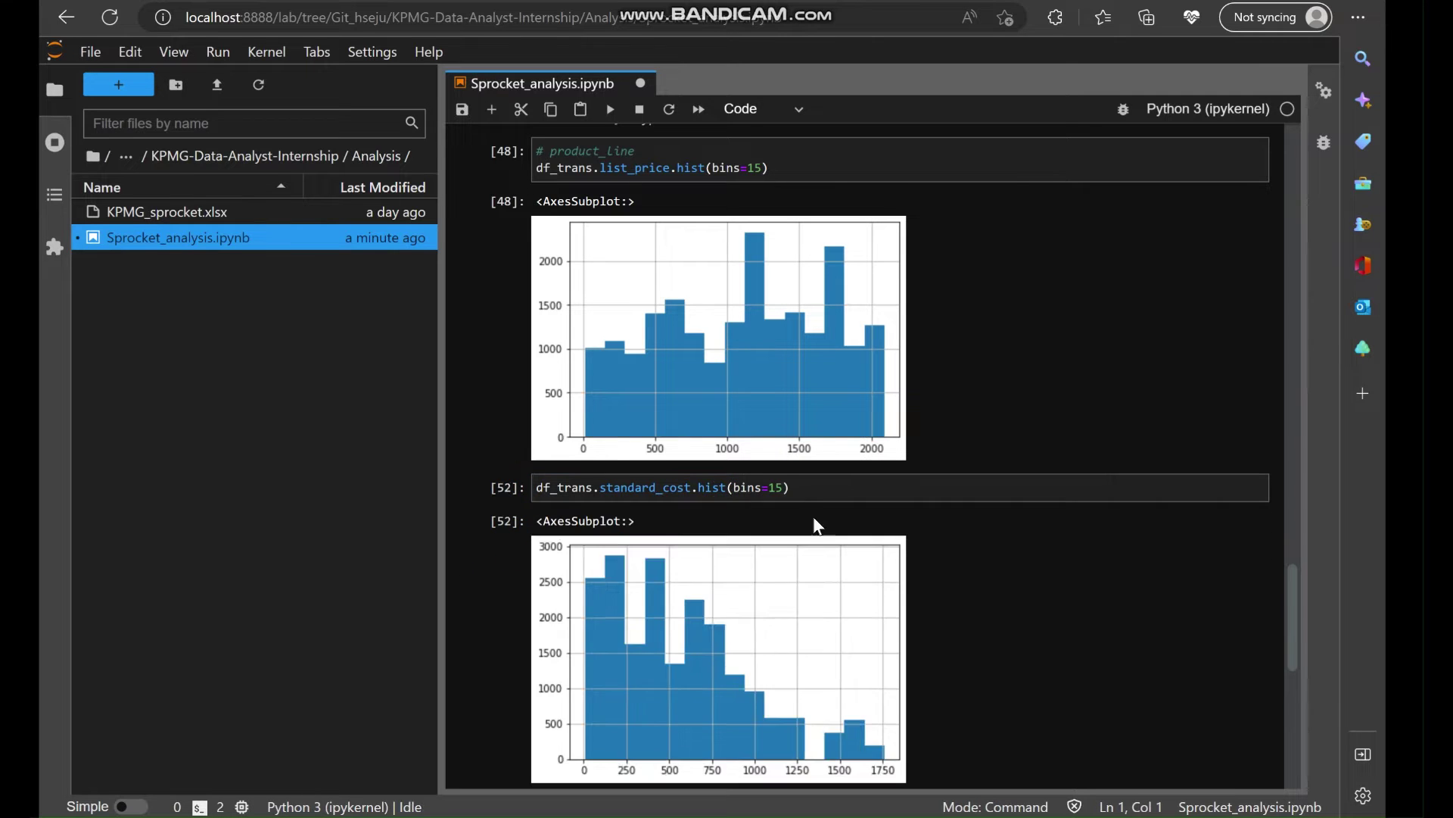
scroll(828, 534, down, 2)
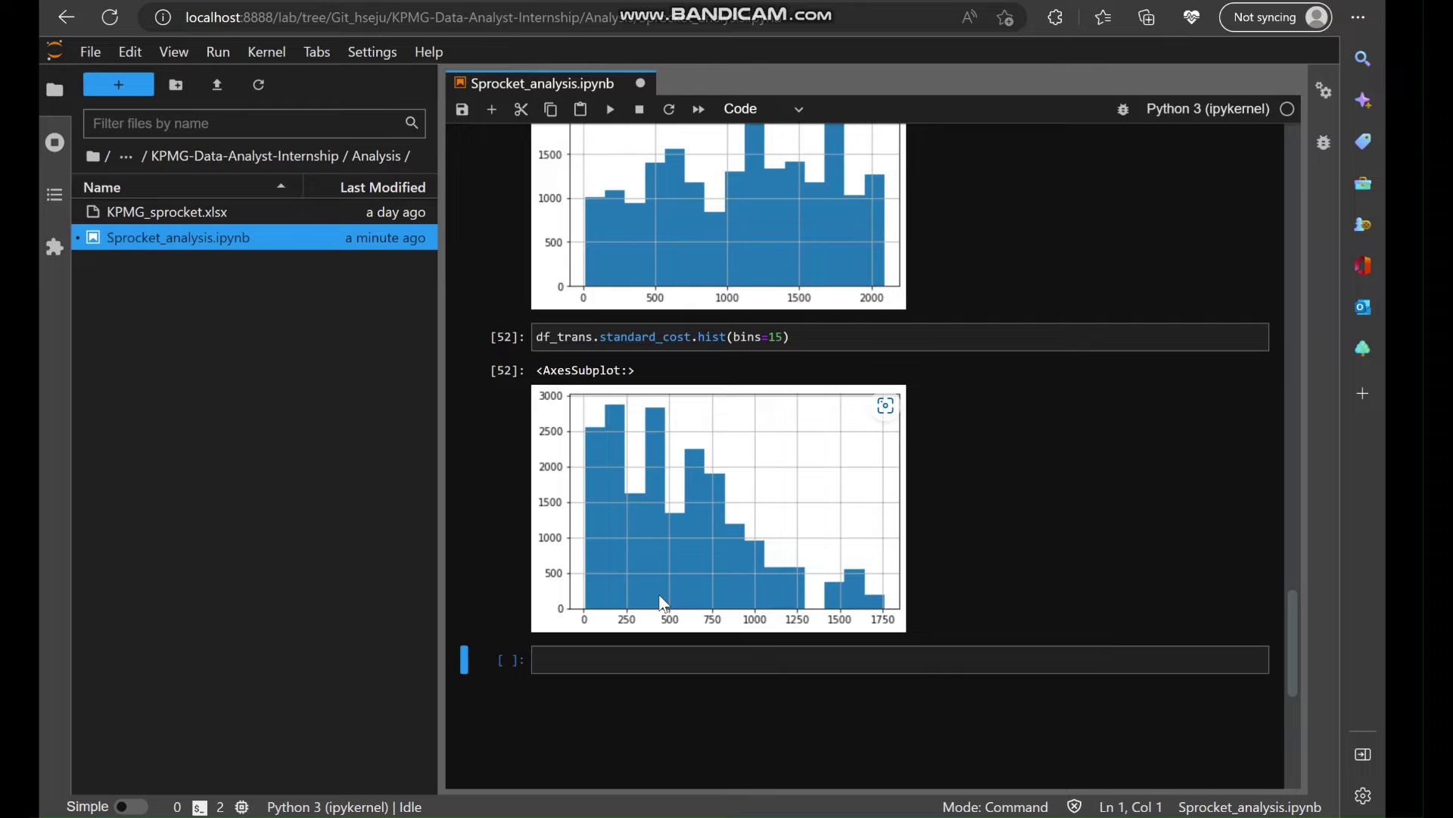
scroll(613, 615, up, 1)
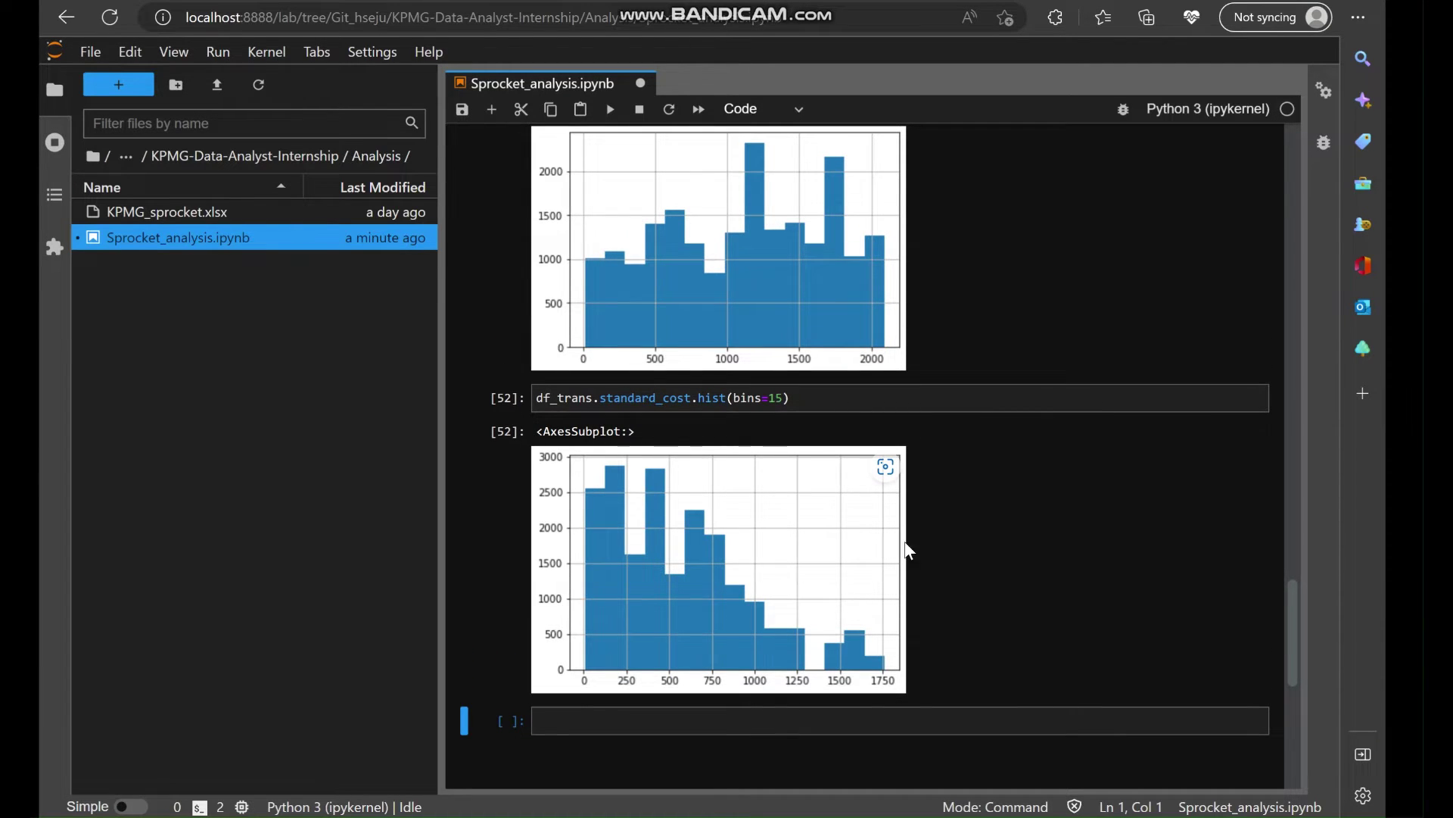
scroll(915, 542, up, 1)
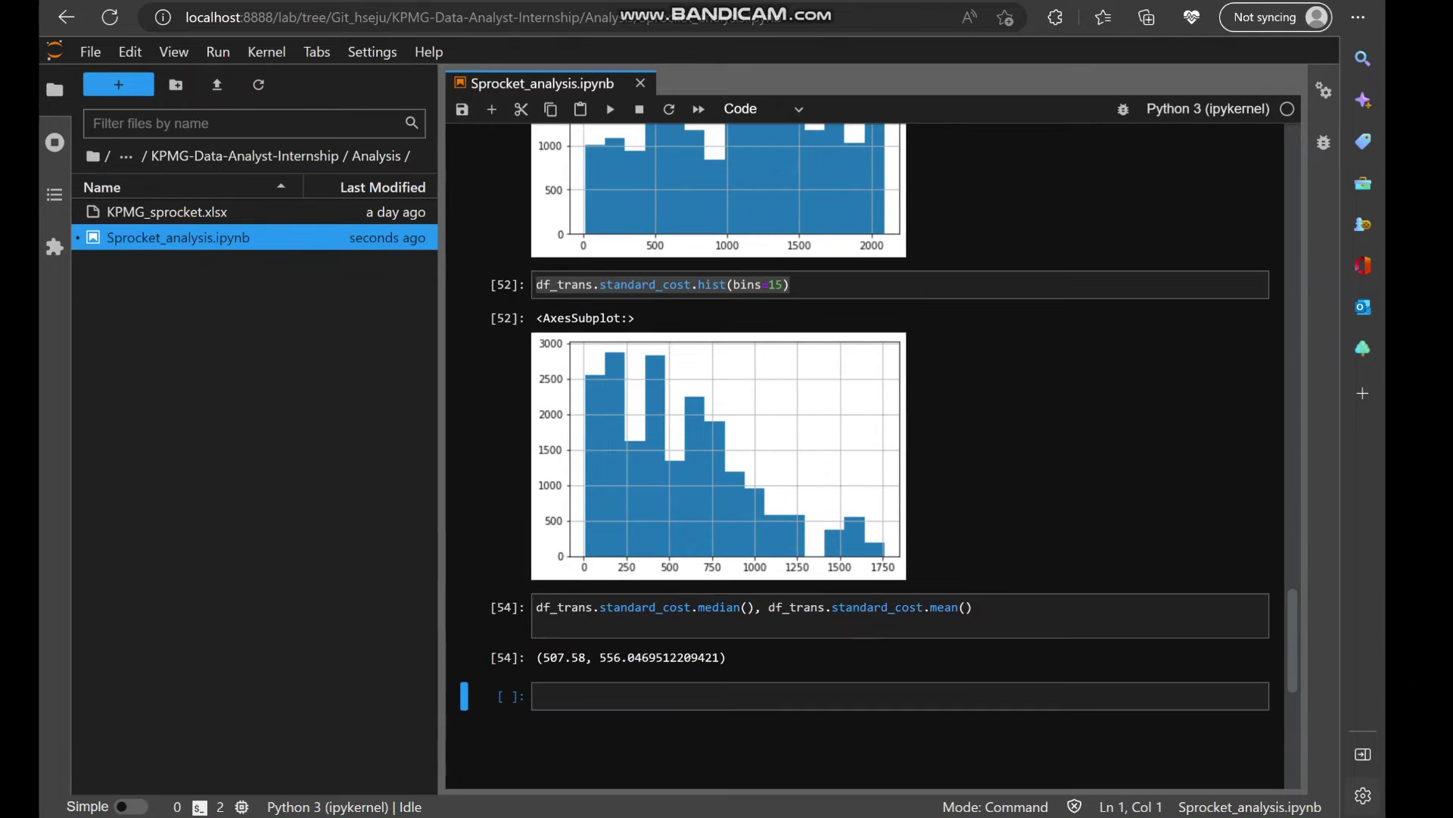
key(ctrl+alt+d)
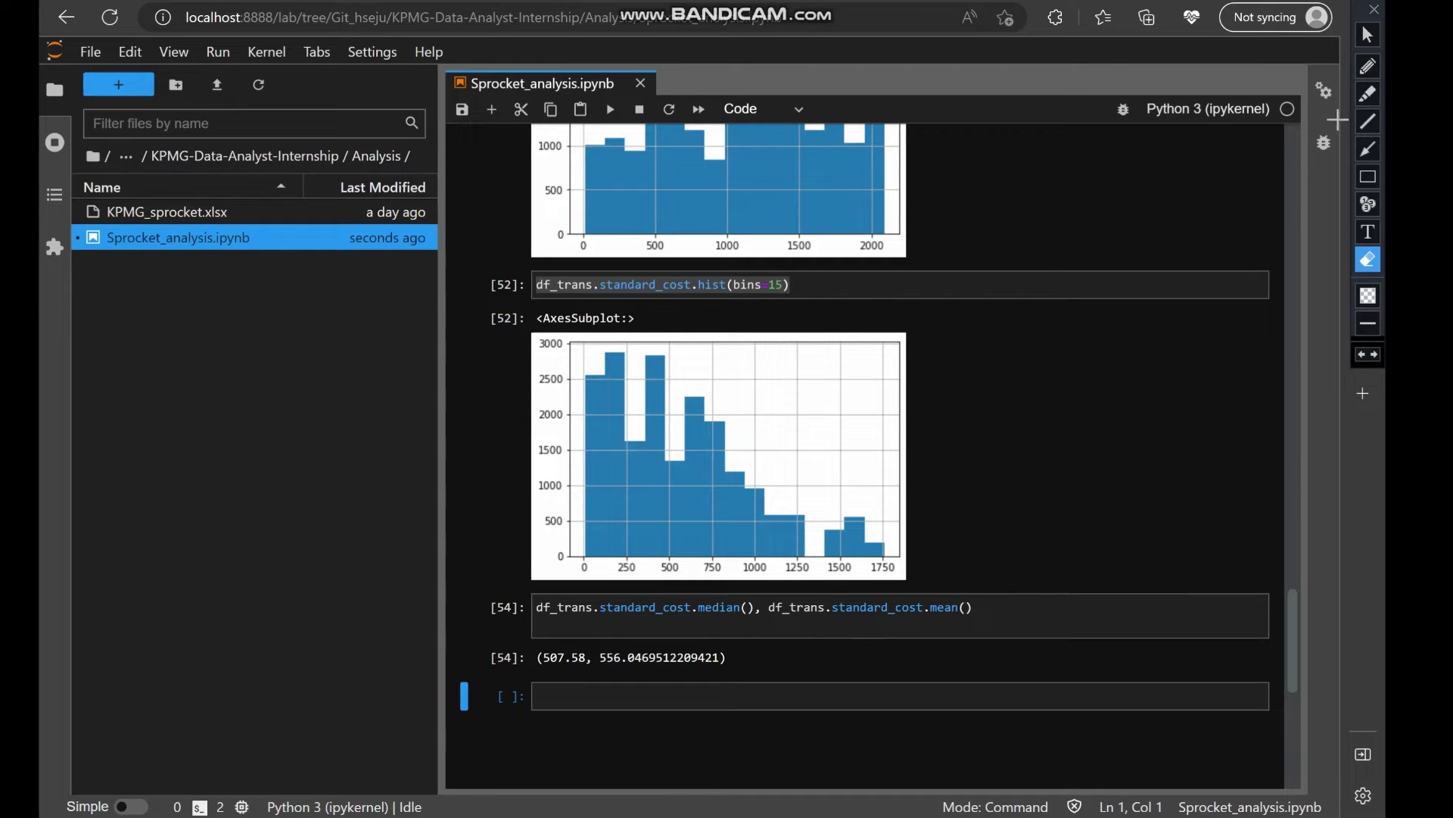
Draw two red pen lines marking the median near 500 on the histogram.
click(1370, 68)
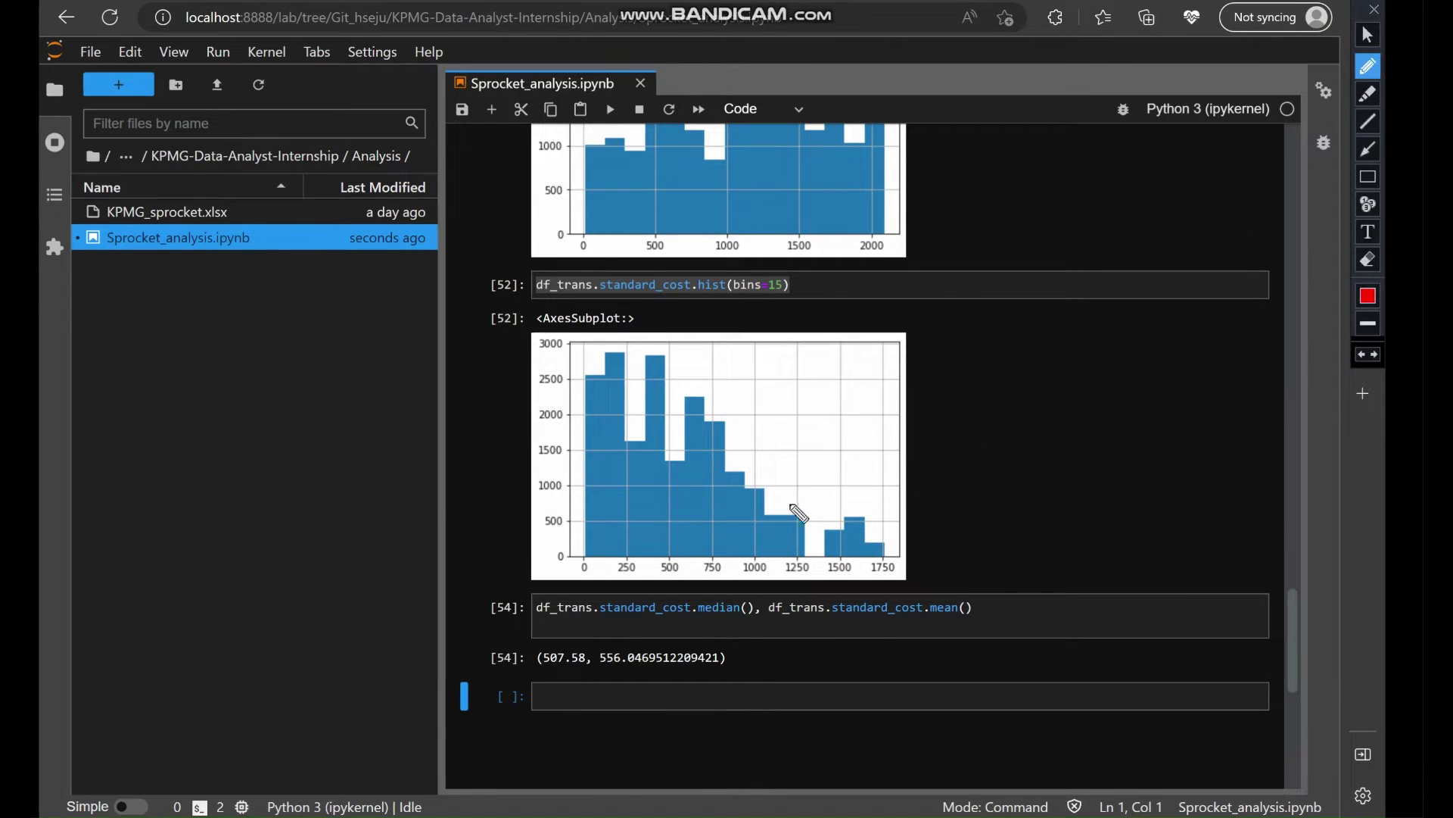
drag(673, 463, 674, 562)
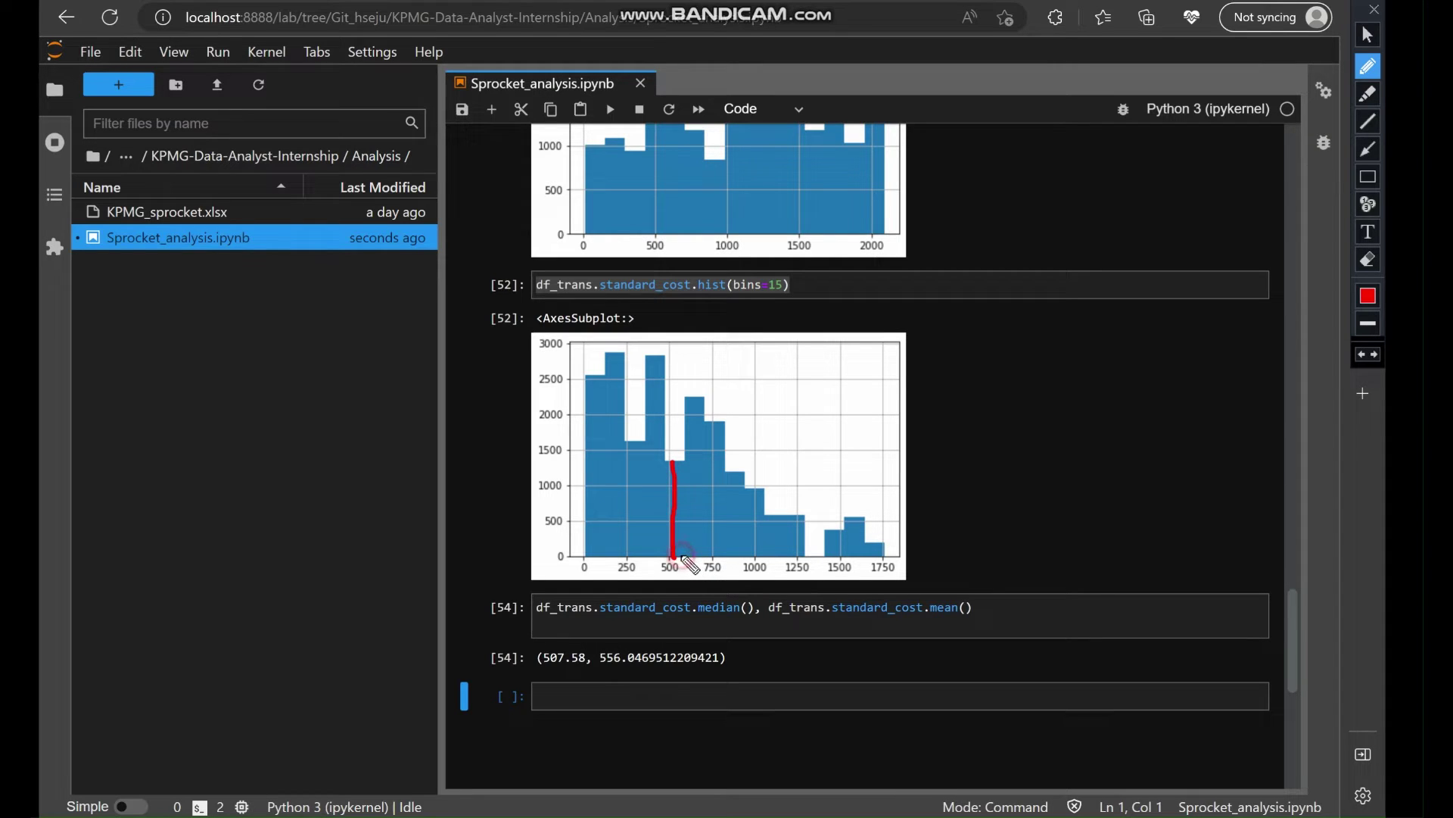
drag(682, 557, 682, 446)
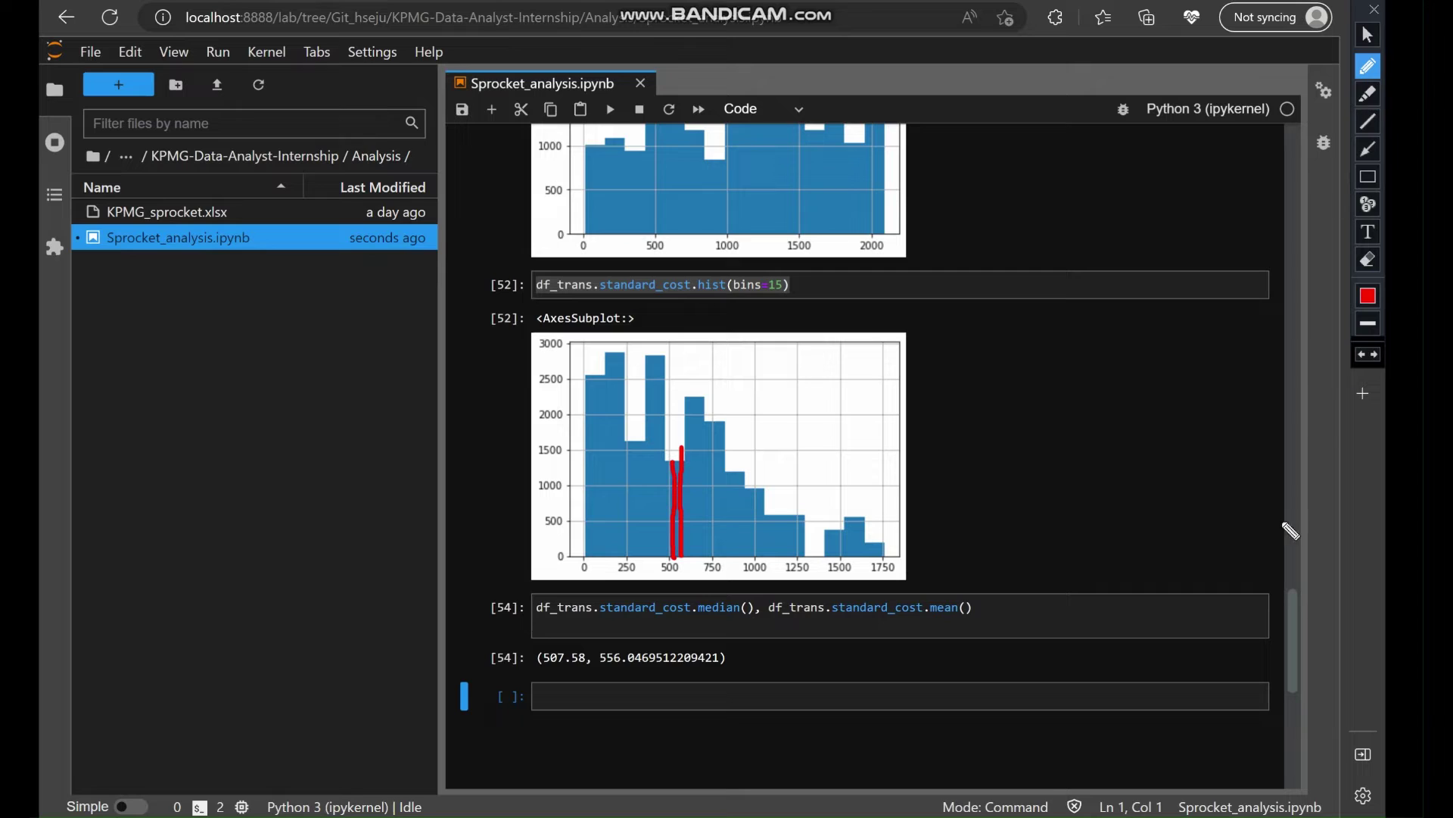
Highlight the histogram bars above and below the median in yellow.
click(1369, 94)
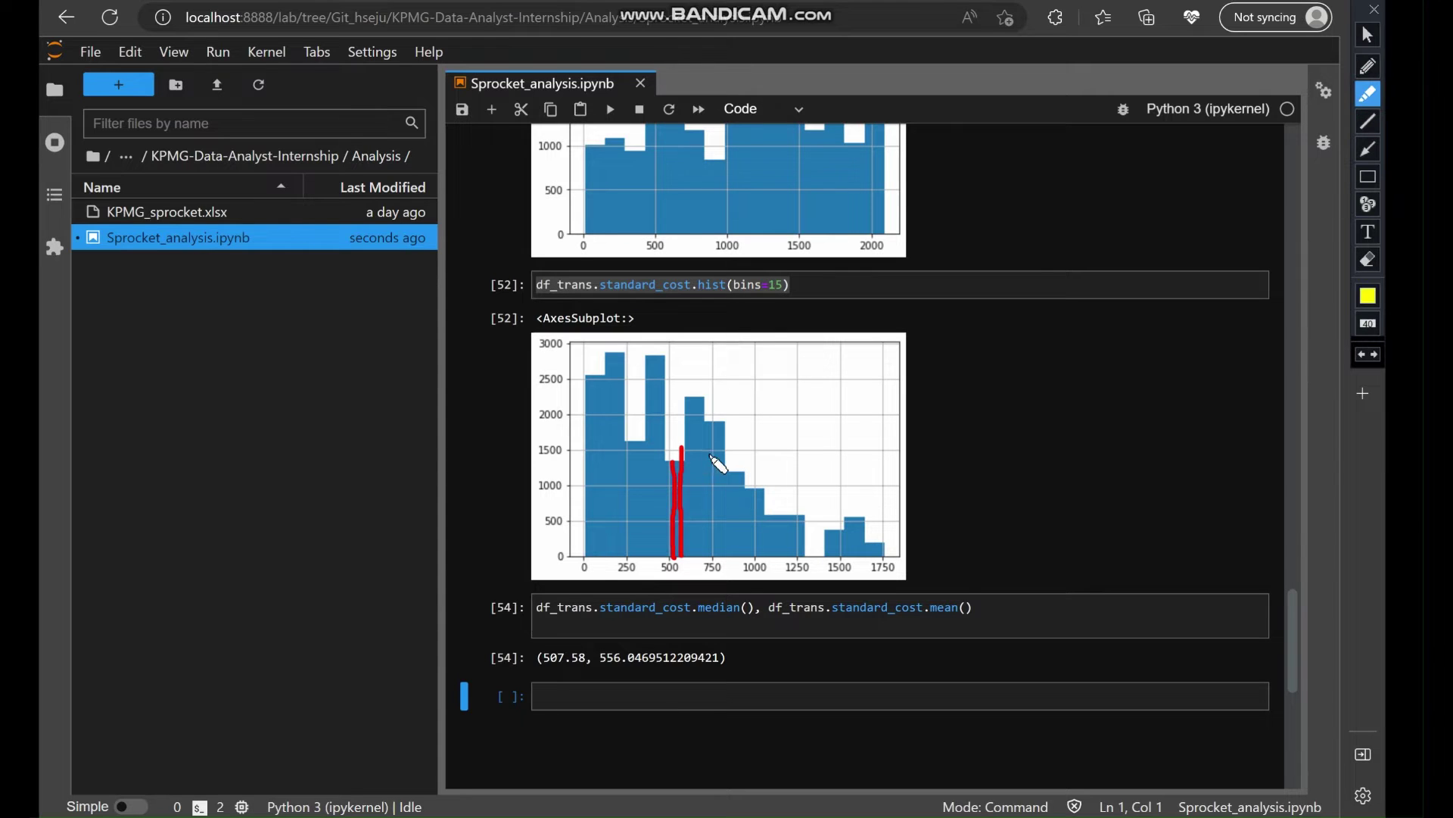
click(702, 408)
mouse_move(703, 415)
mouse_down()
mouse_move(697, 538)
mouse_move(750, 480)
mouse_move(728, 463)
mouse_move(717, 518)
mouse_move(715, 439)
mouse_move(693, 560)
mouse_move(753, 520)
mouse_move(848, 557)
mouse_move(829, 539)
mouse_move(884, 542)
mouse_move(792, 552)
mouse_move(757, 534)
mouse_move(712, 407)
mouse_move(761, 545)
mouse_move(787, 555)
mouse_up()
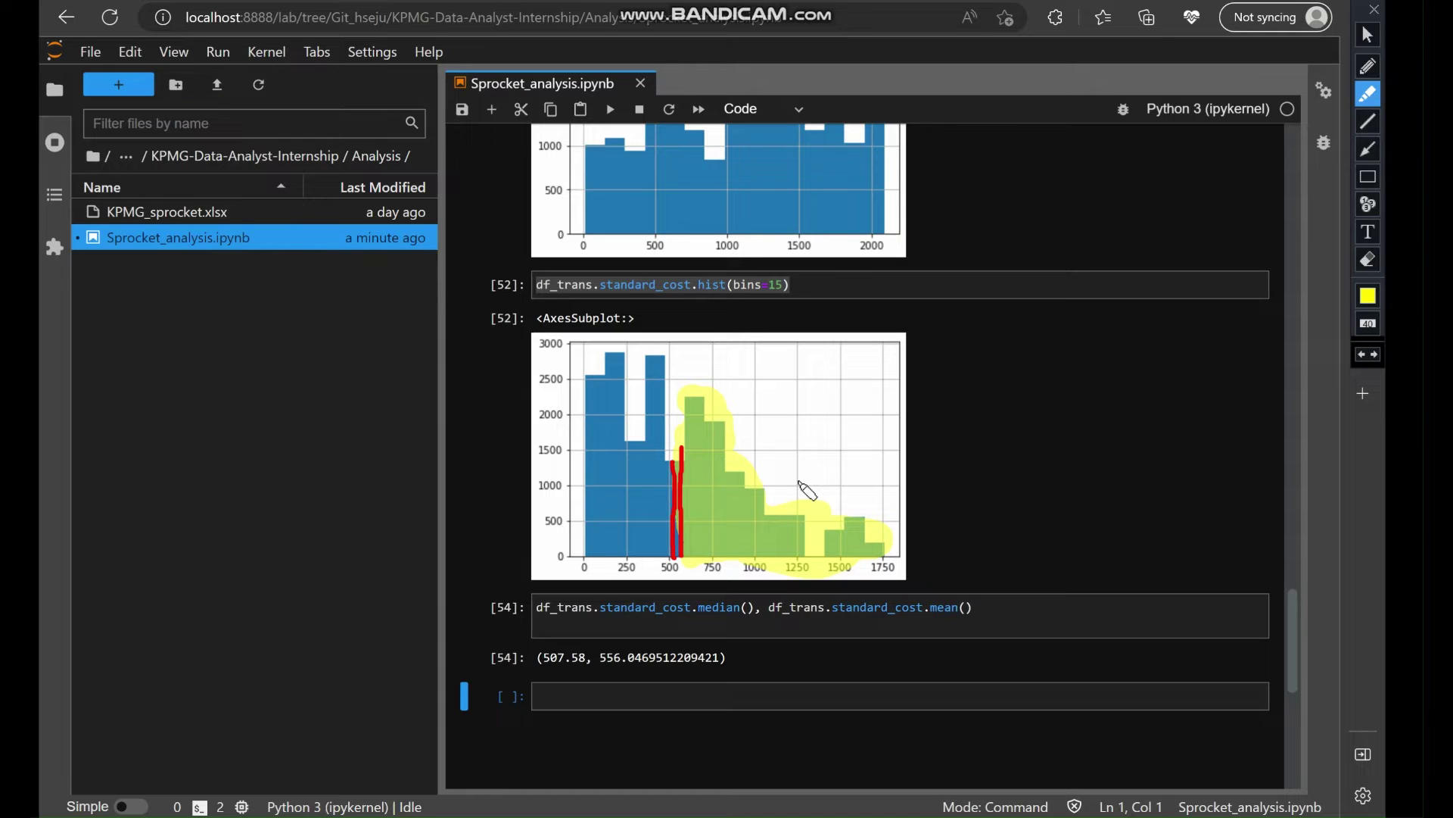
mouse_move(621, 362)
mouse_down()
mouse_move(587, 455)
mouse_move(610, 382)
mouse_move(650, 354)
mouse_move(603, 489)
mouse_move(660, 389)
mouse_move(669, 493)
mouse_move(657, 561)
mouse_move(639, 494)
mouse_move(627, 564)
mouse_move(665, 508)
mouse_move(594, 488)
mouse_move(598, 558)
mouse_move(653, 532)
mouse_move(665, 561)
mouse_move(605, 475)
mouse_move(597, 386)
mouse_up()
Open Sticky Notes, close the PWC challenge note, and position a new blank note.
click(664, 374)
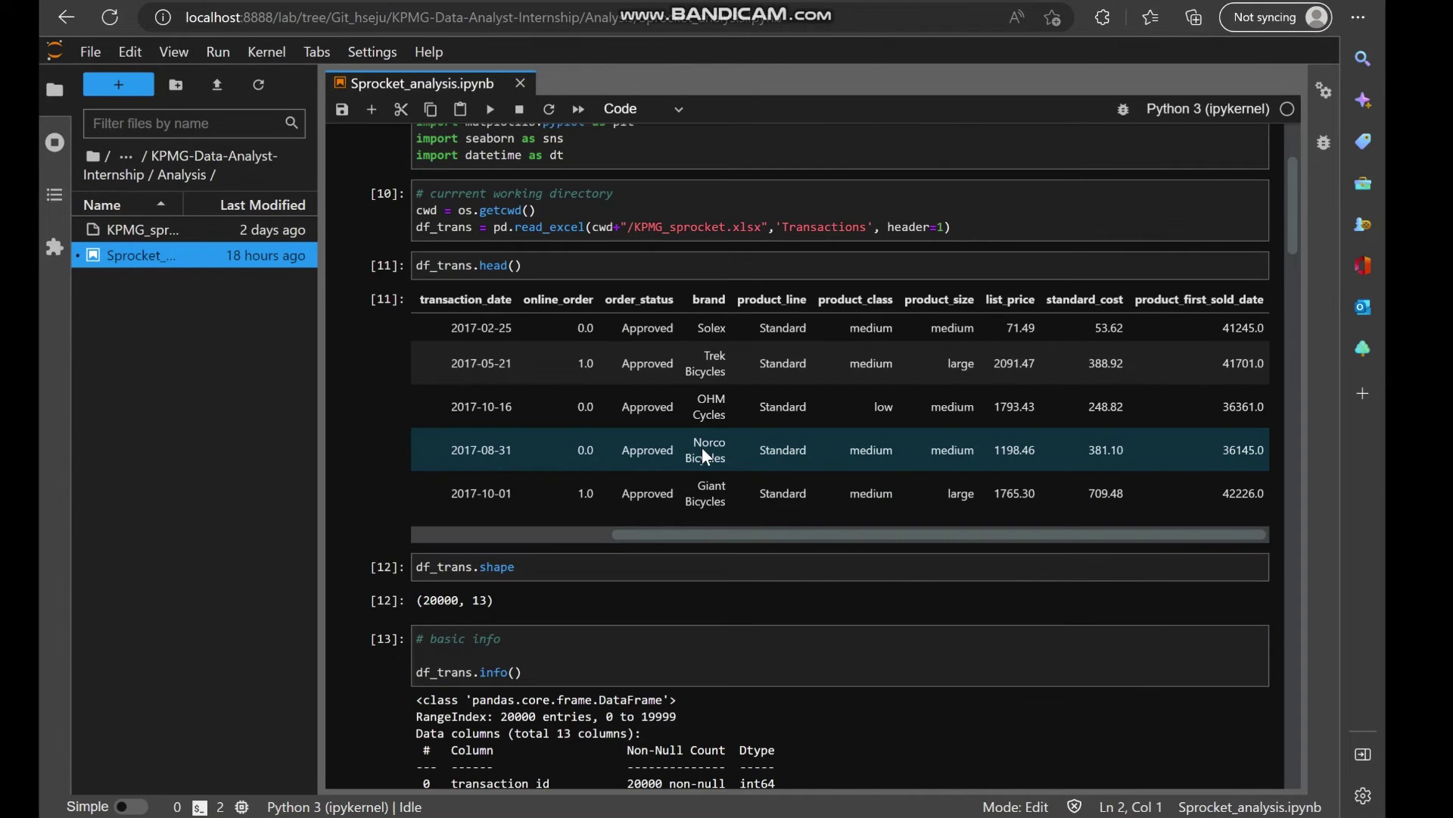
scroll(702, 456, down, 12)
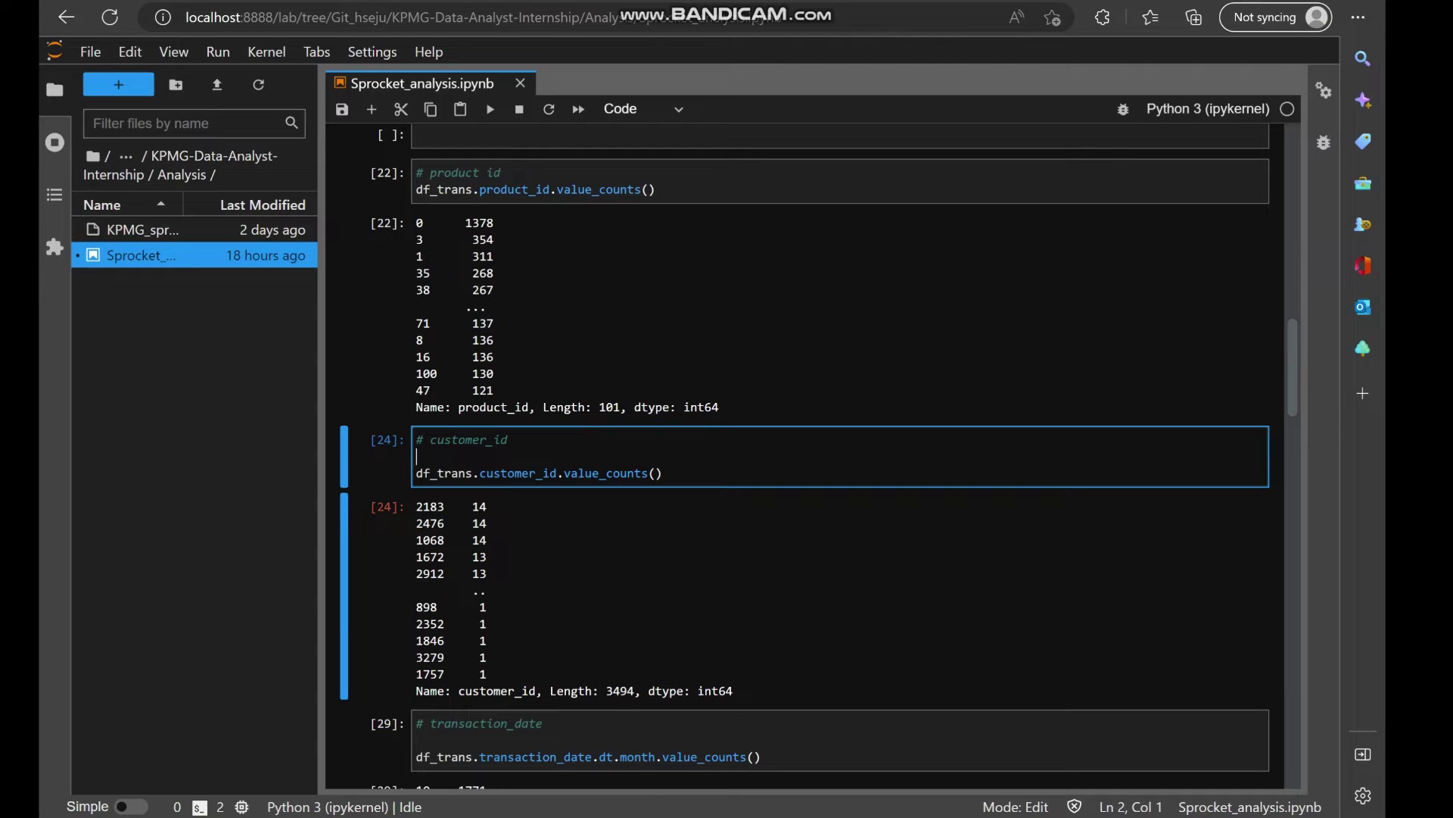
key(super)
text(sticky)
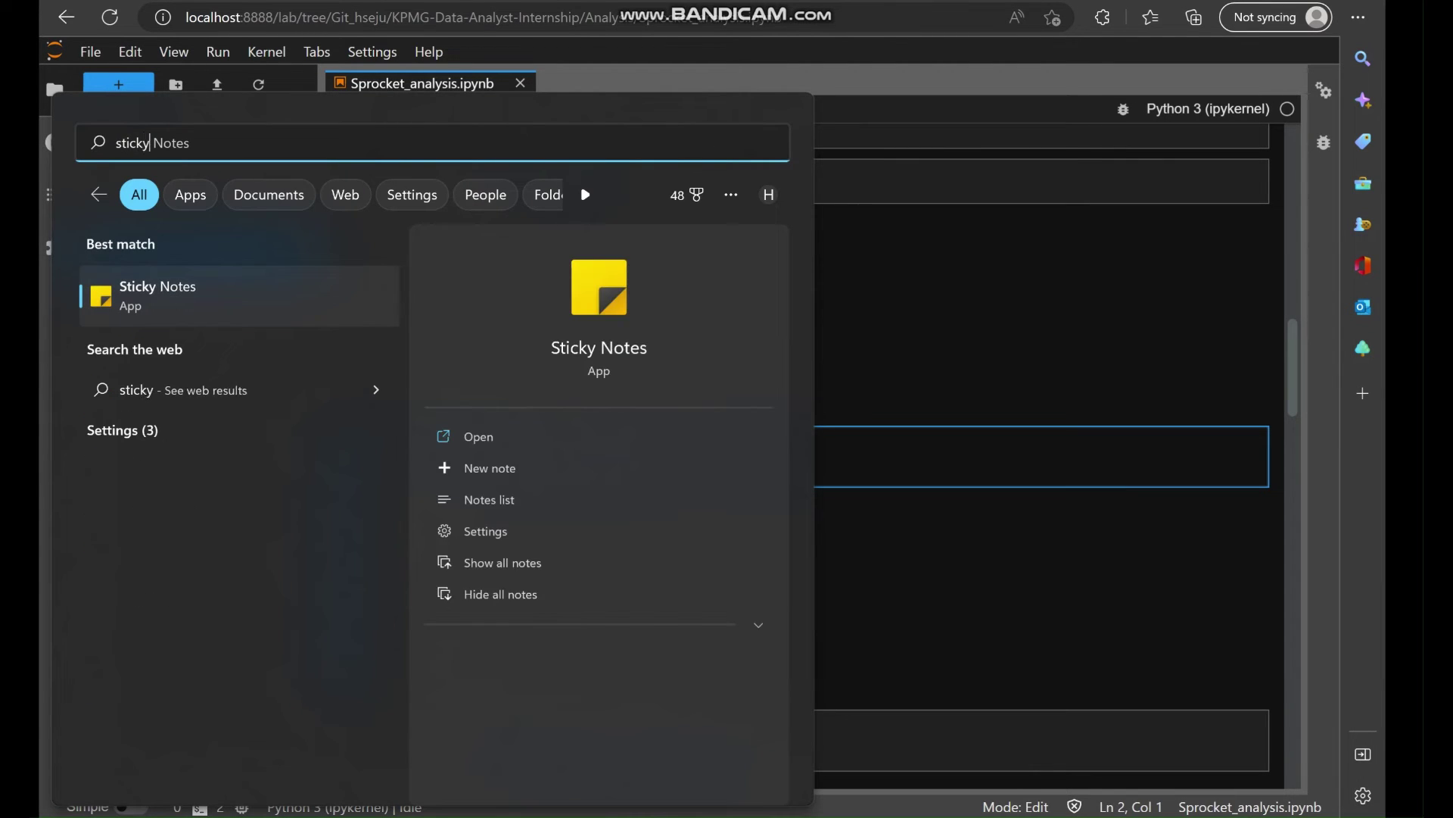
key(Return)
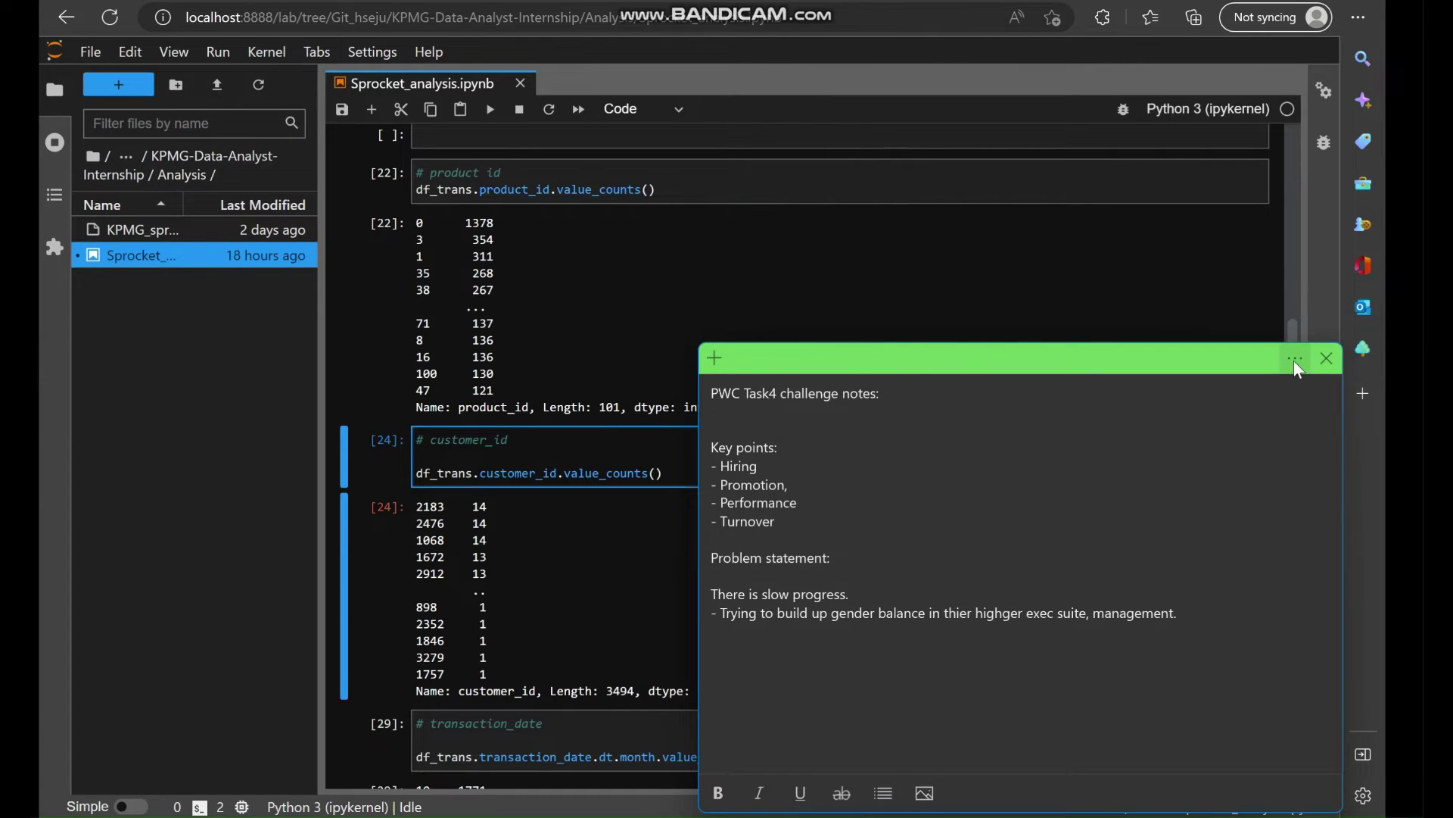
click(1296, 363)
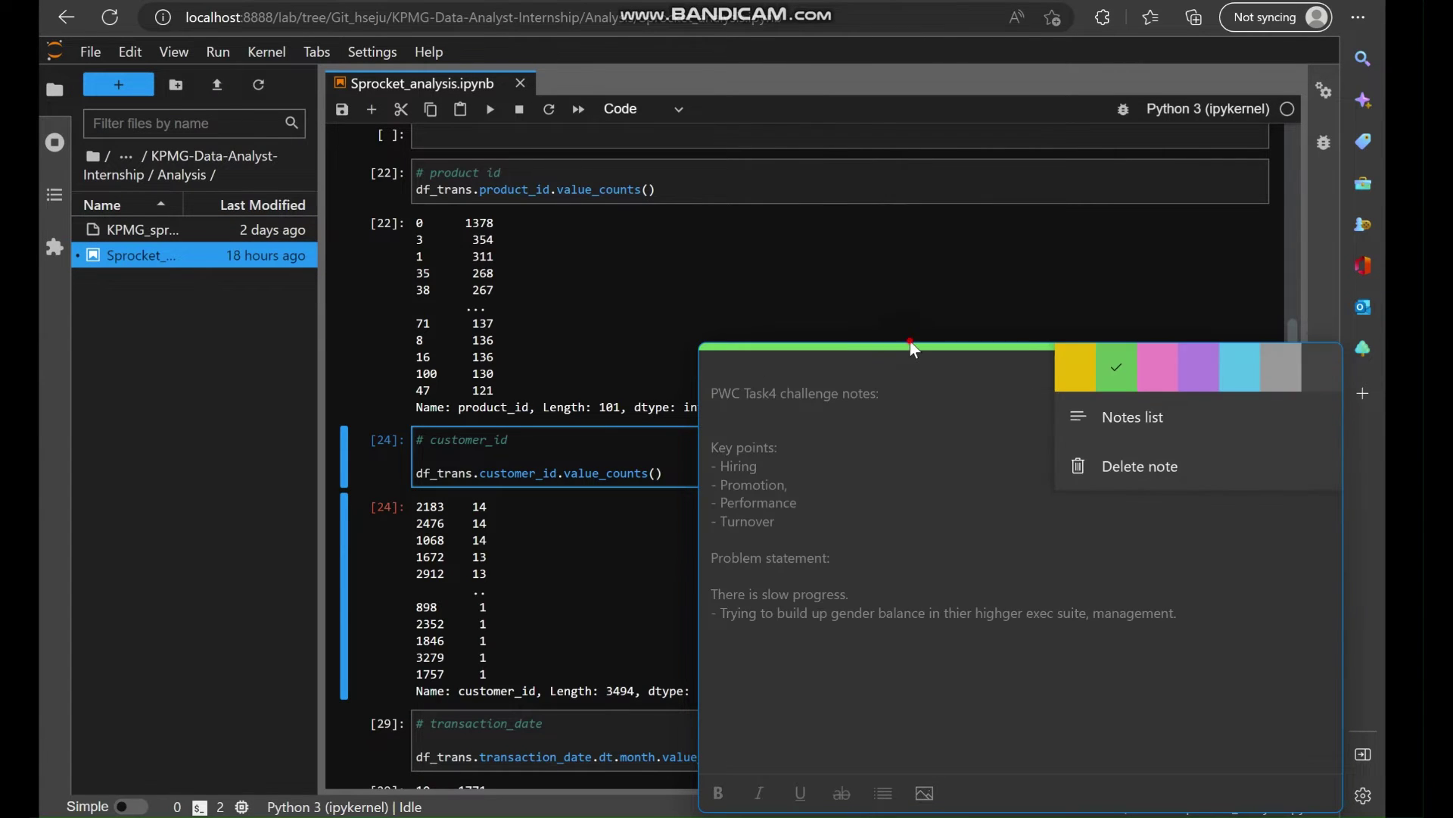
click(912, 345)
key(alt+Tab)
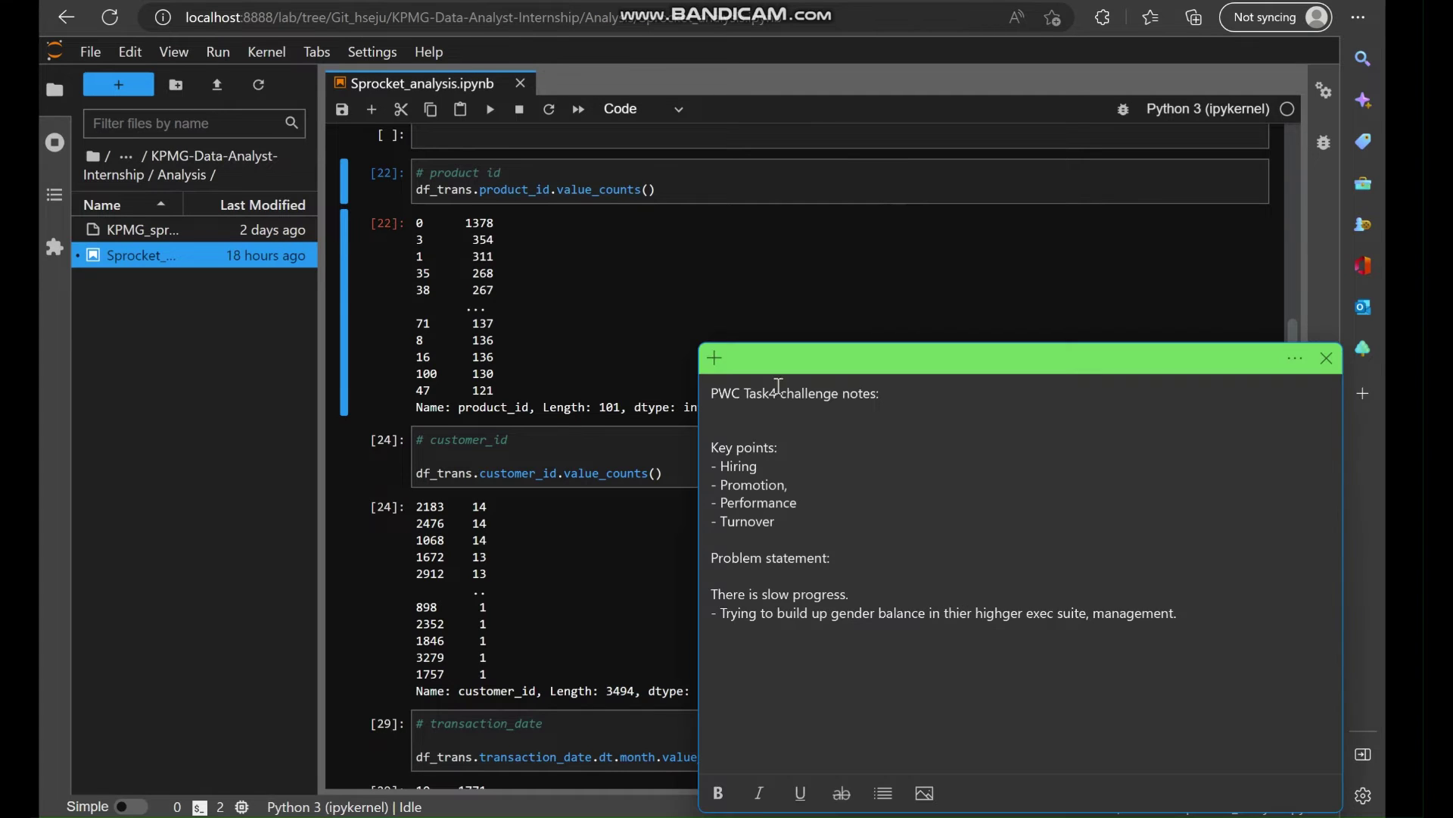
click(712, 352)
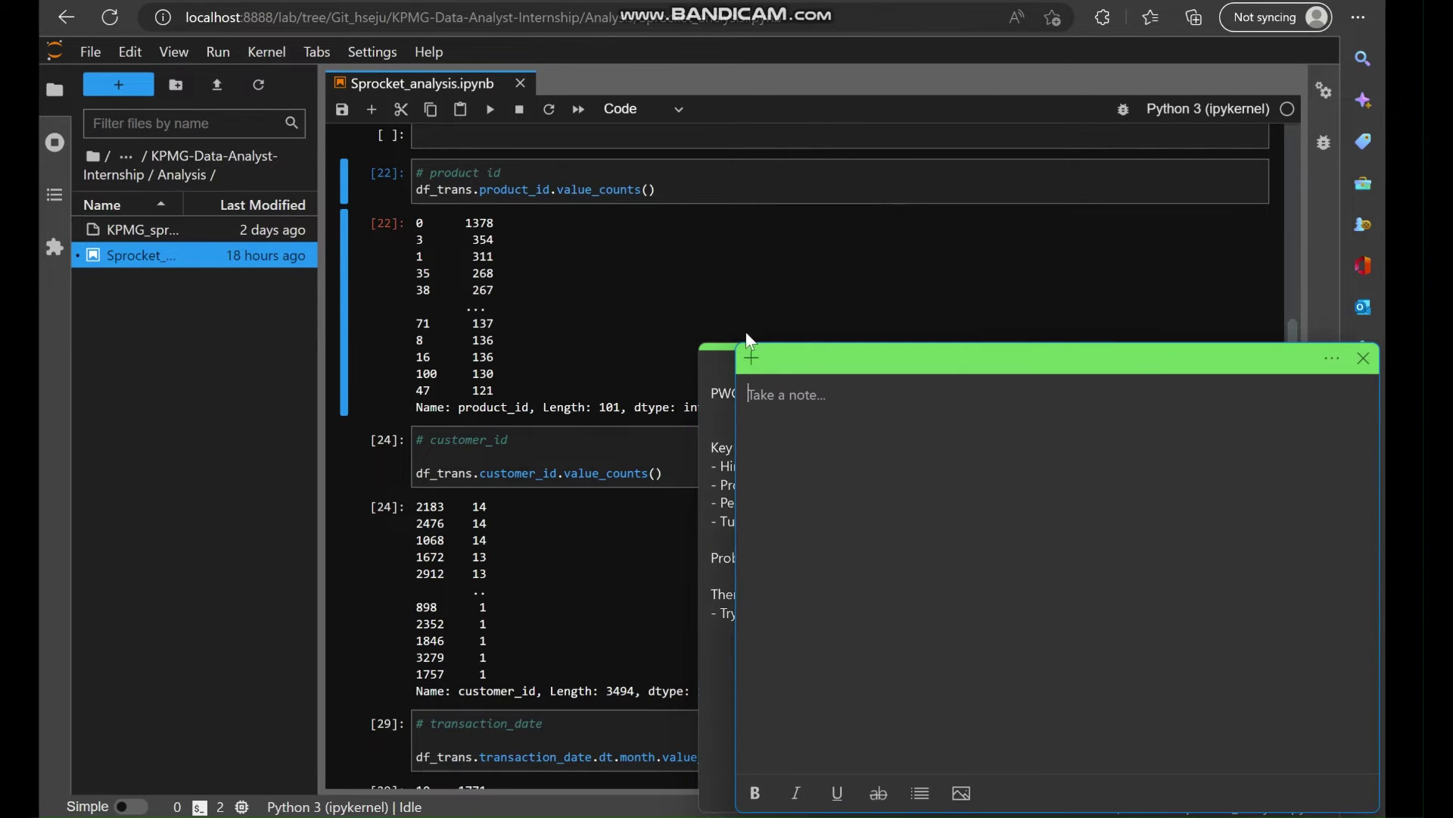
click(721, 359)
click(1327, 359)
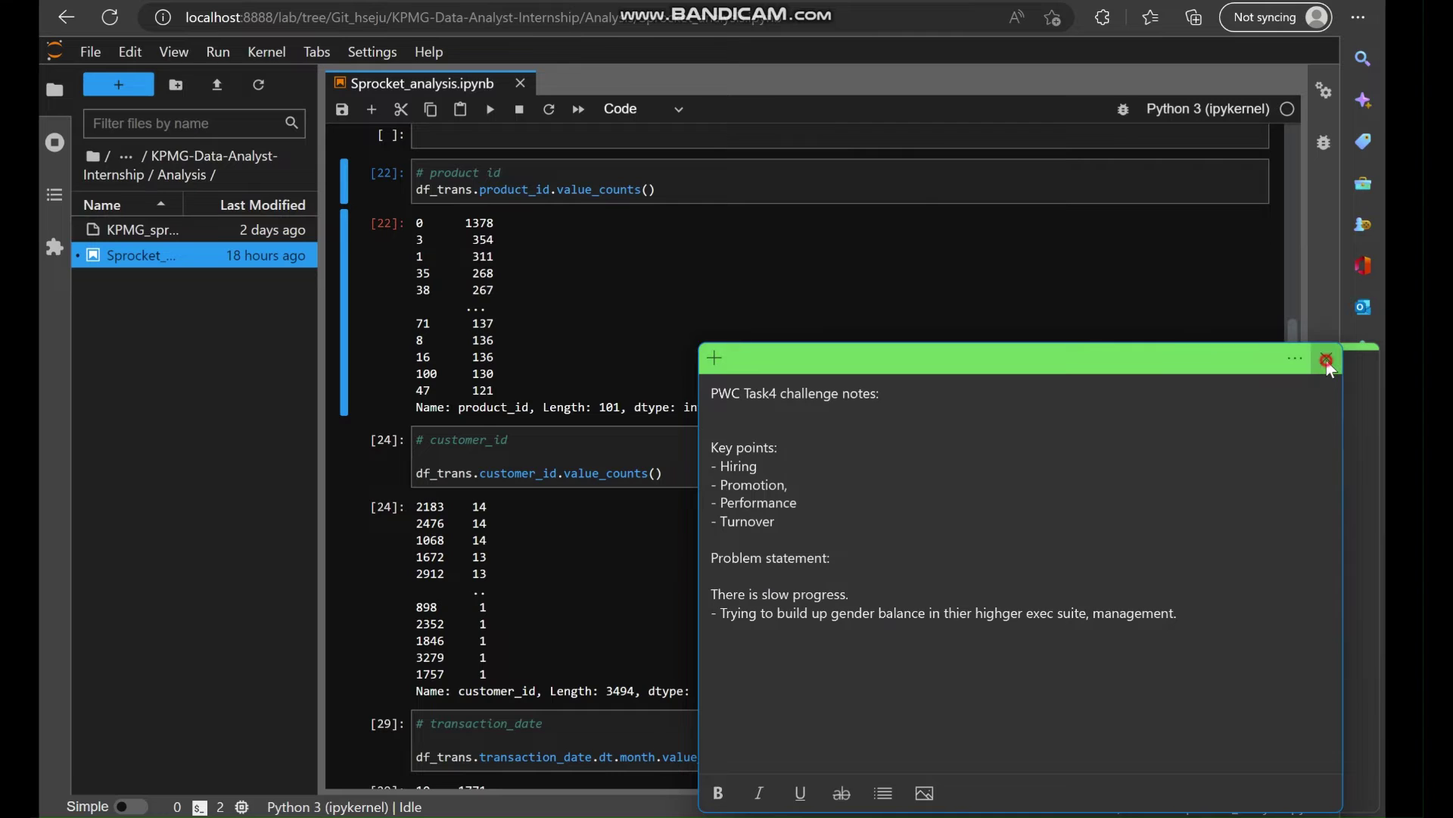
drag(1144, 361, 1087, 192)
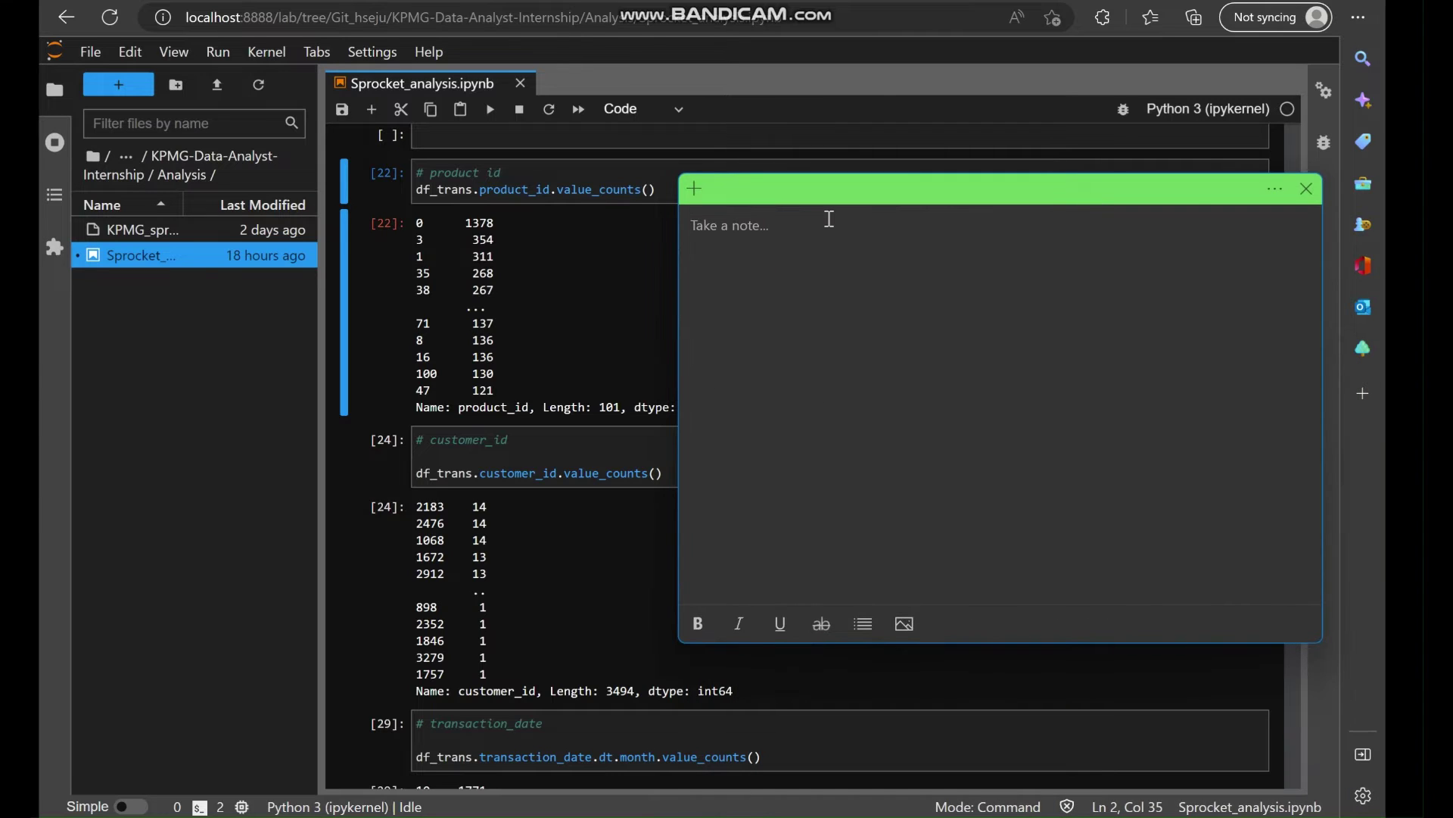
Title the note 'KPMG:' with a 'Task-1 notes:' heading.
text(KPMG: T)
key(Return)
key(BackSpace)
key(BackSpace)
key(Return)
key(Return)
text(Tsl-1)
key(BackSpace)
key(BackSpace)
key(BackSpace)
key(BackSpace)
text(ask-1 notes:)
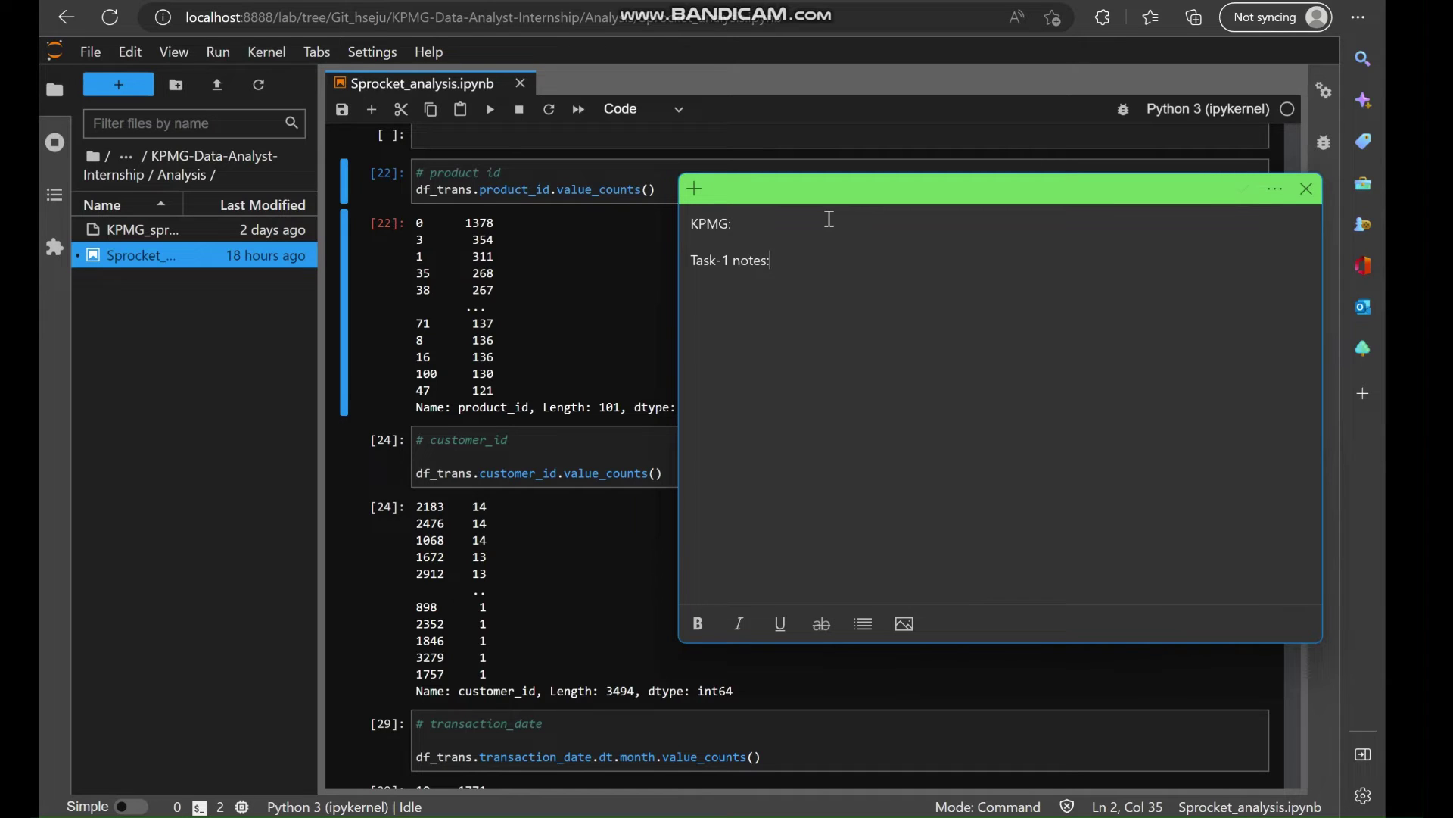
key(Return)
key(Return)
Add the point '1. There are missing values.' to the note.
text(1. There are missing vale)
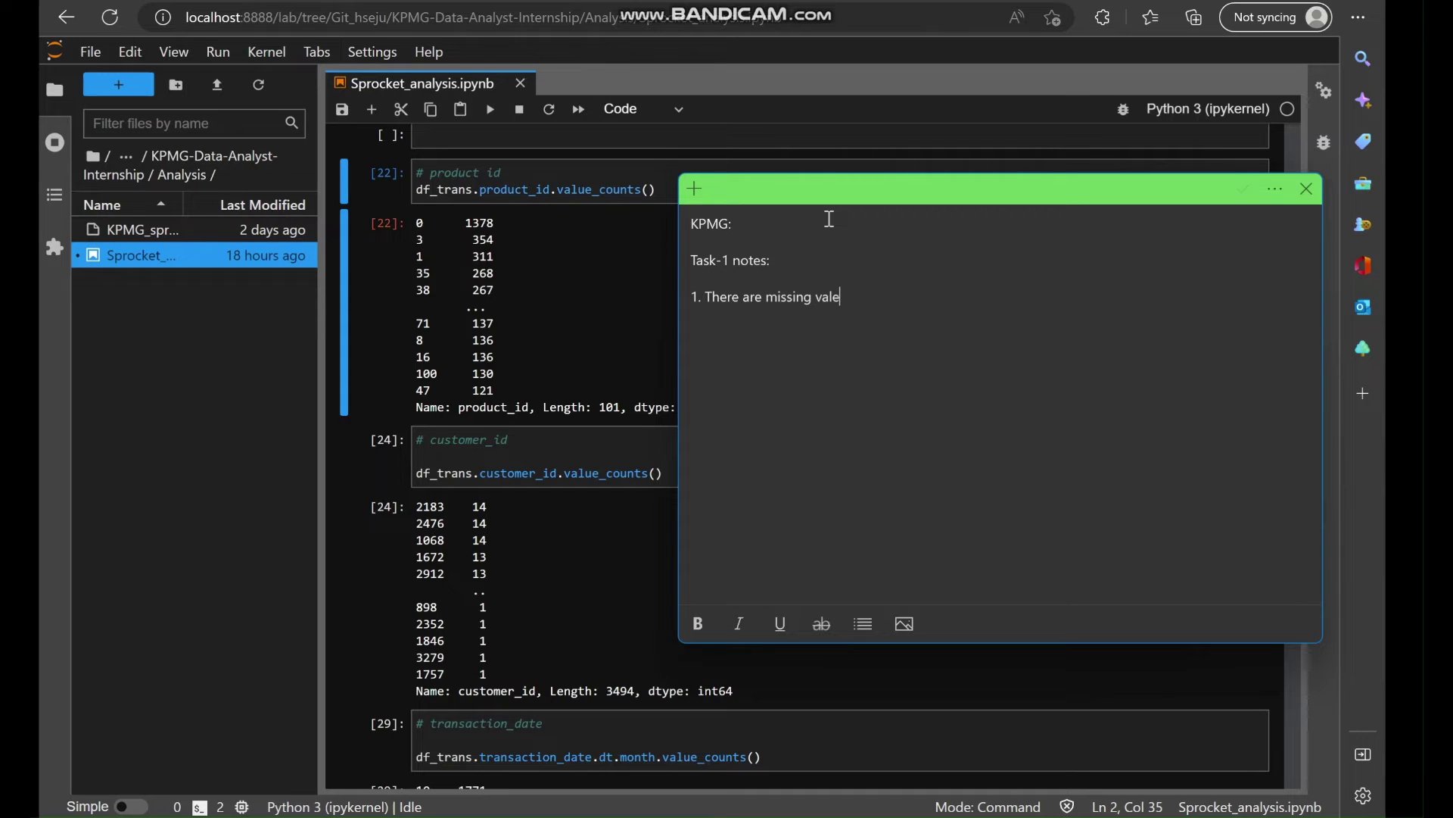
key(BackSpace)
text(ues)
click(1295, 816)
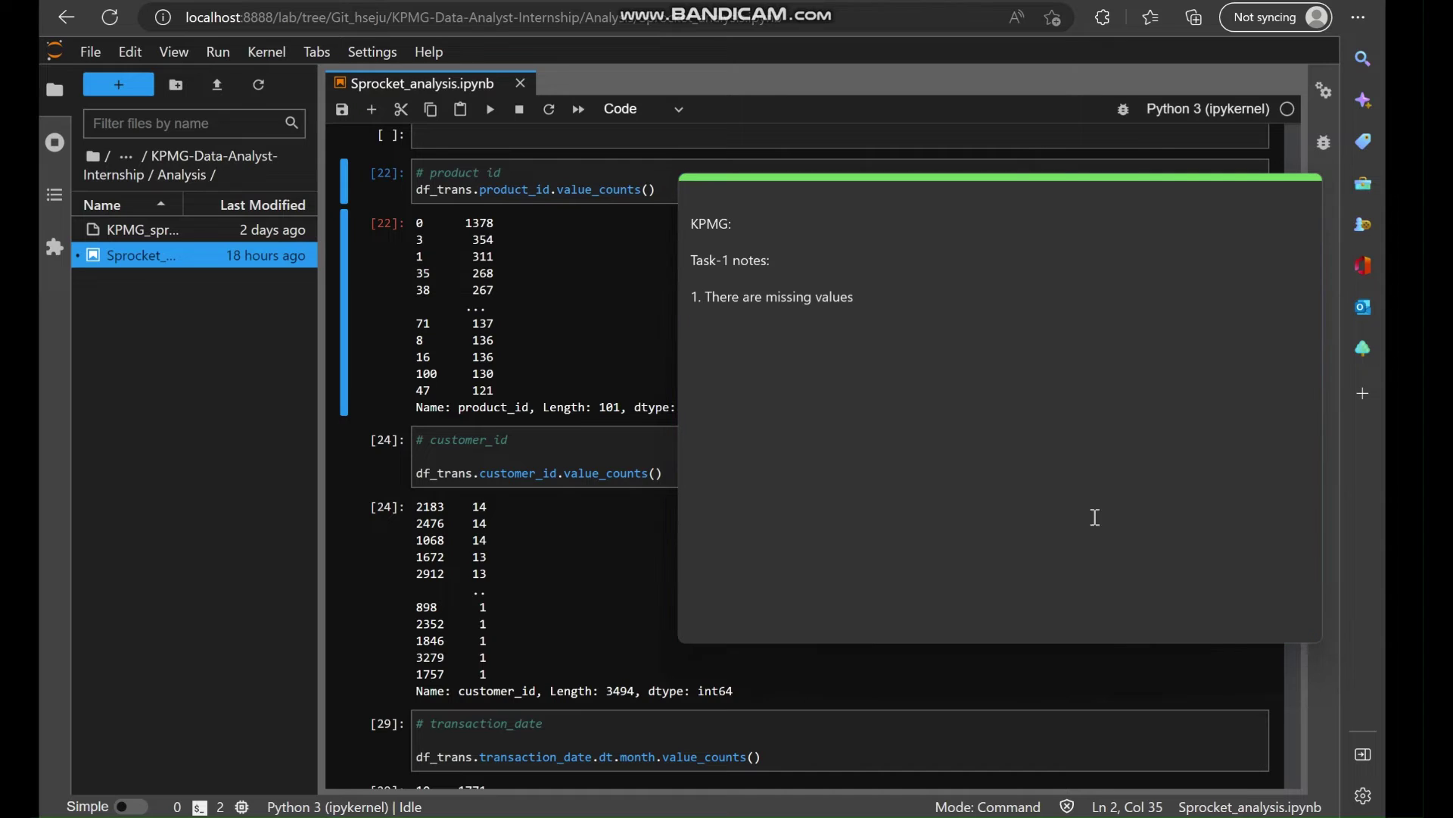
click(876, 309)
text(.  )
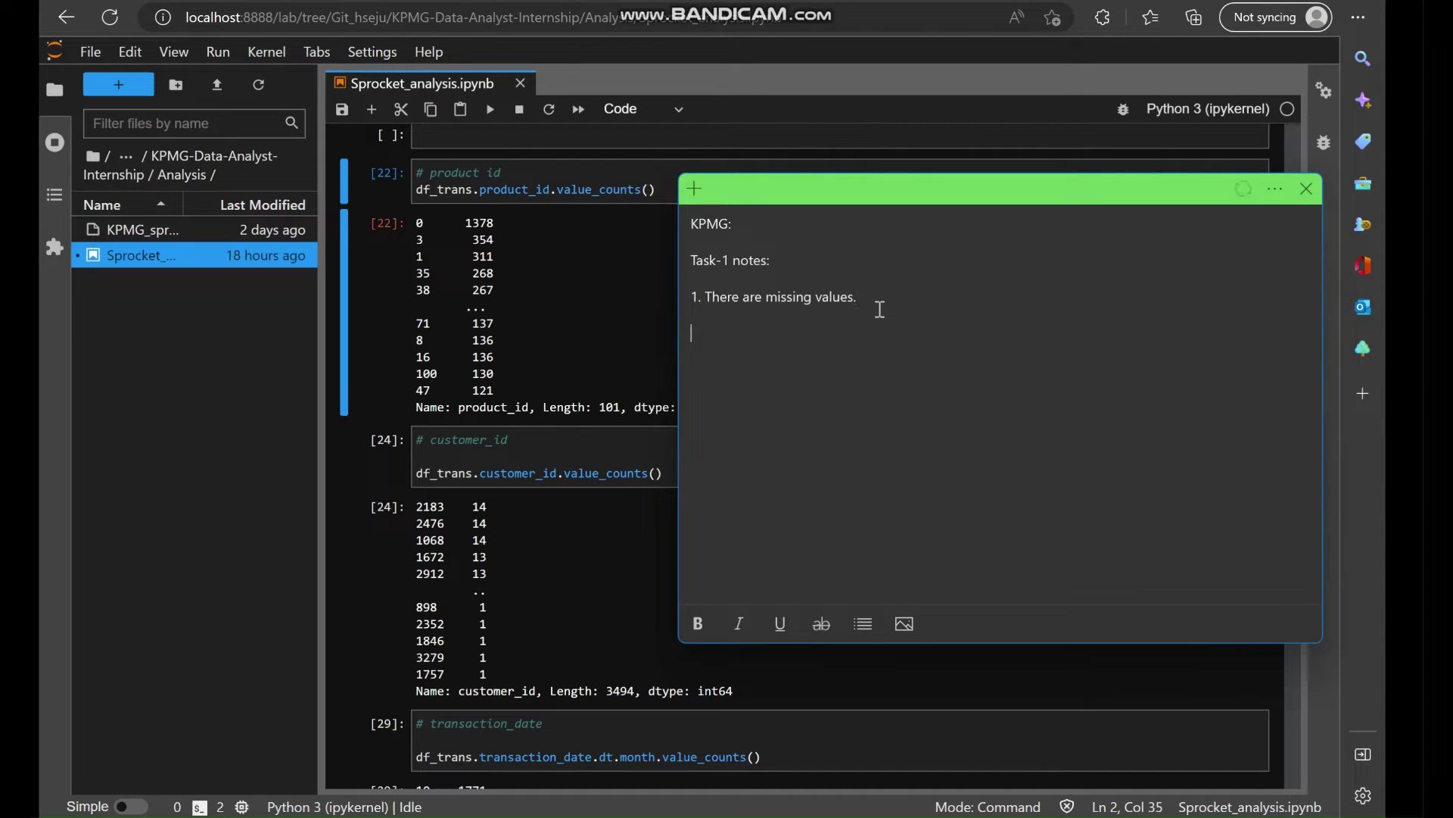
text(2.)
key(BackSpace)
key(BackSpace)
key(BackSpace)
Add '2. The product first sold date is not a date but some numbers'.
key(Return)
text(2. The product sold)
key(Left)
key(Left)
key(Left)
key(Left)
text(first)
key(Right)
key(Right)
key(Right)
text(date is )
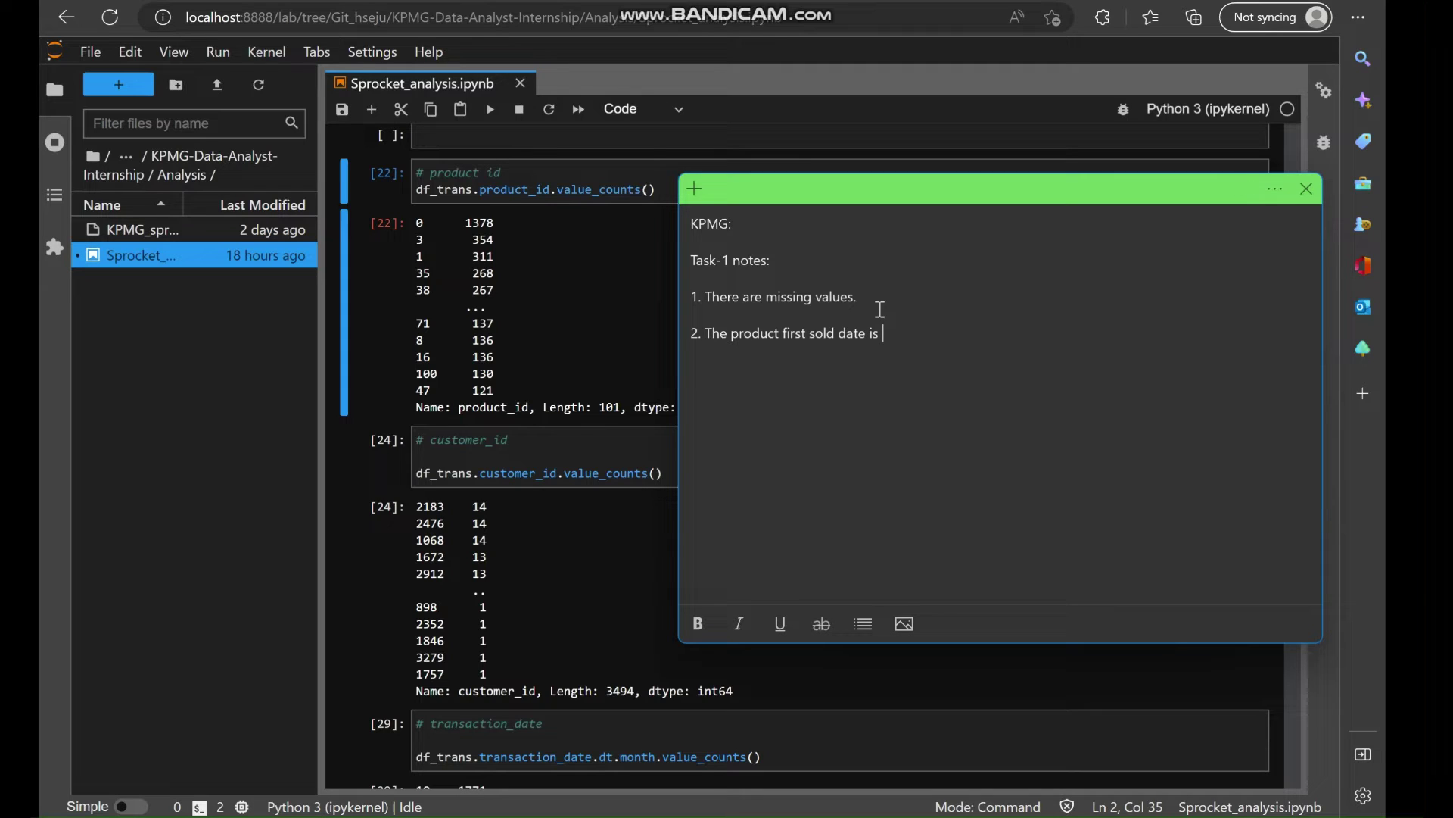
text(not a date.)
key(BackSpace)
key(BackSpace)
text(but some numbers)
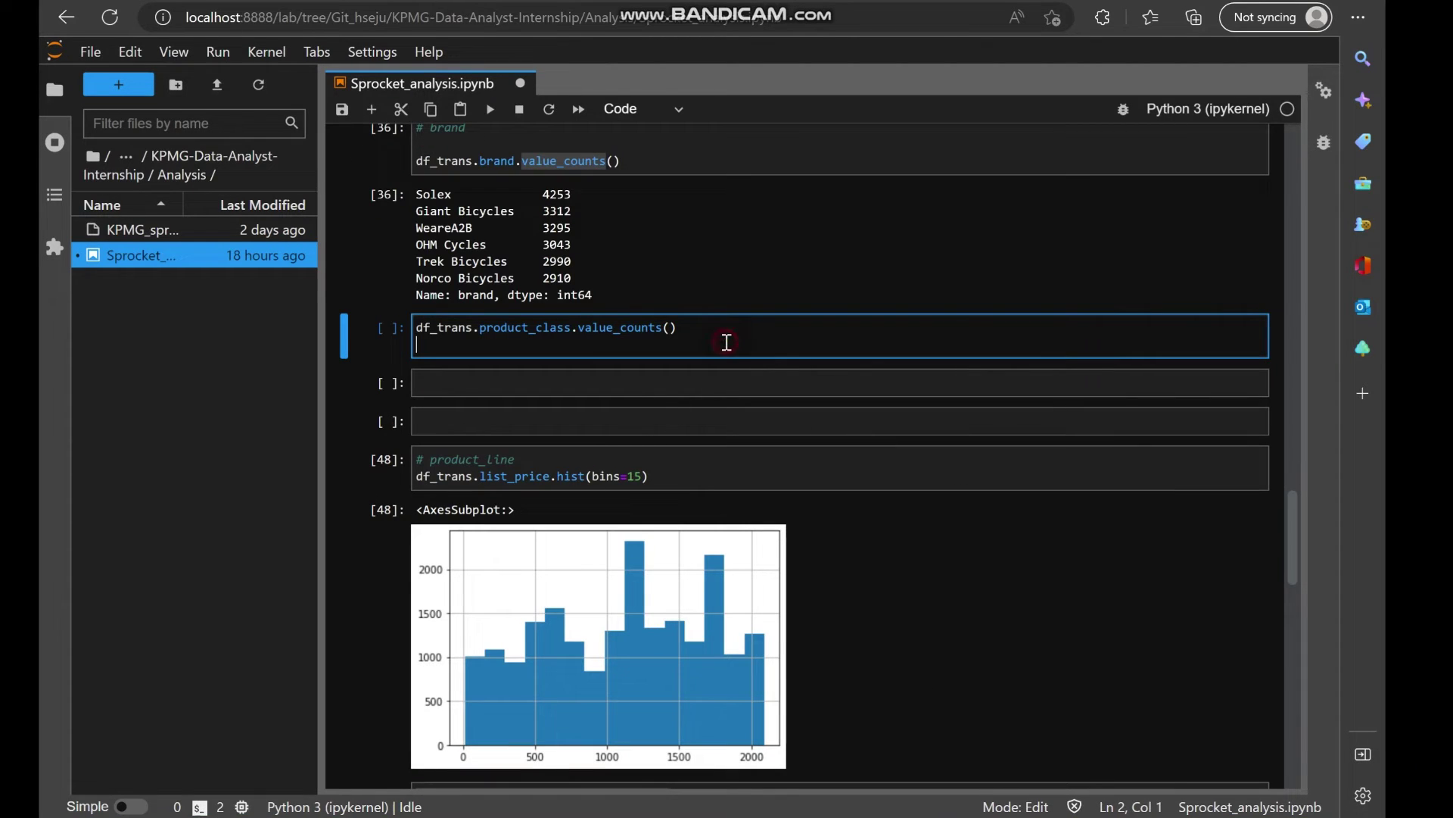
Run product_class counts, then duplicate the line into the next cell for product_size and run it.
key(shift+Return)
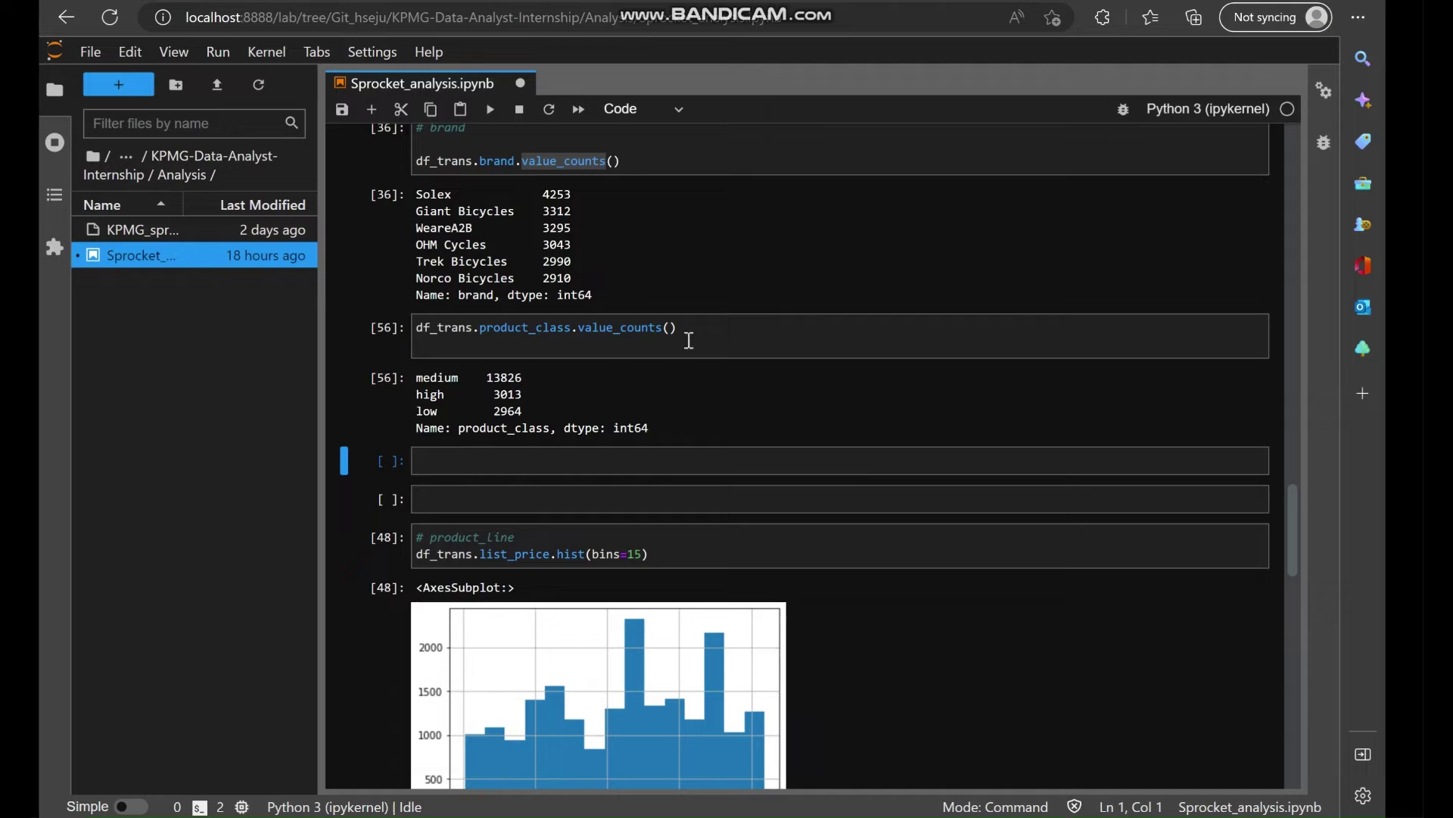
drag(685, 334, 377, 327)
key(ctrl+c)
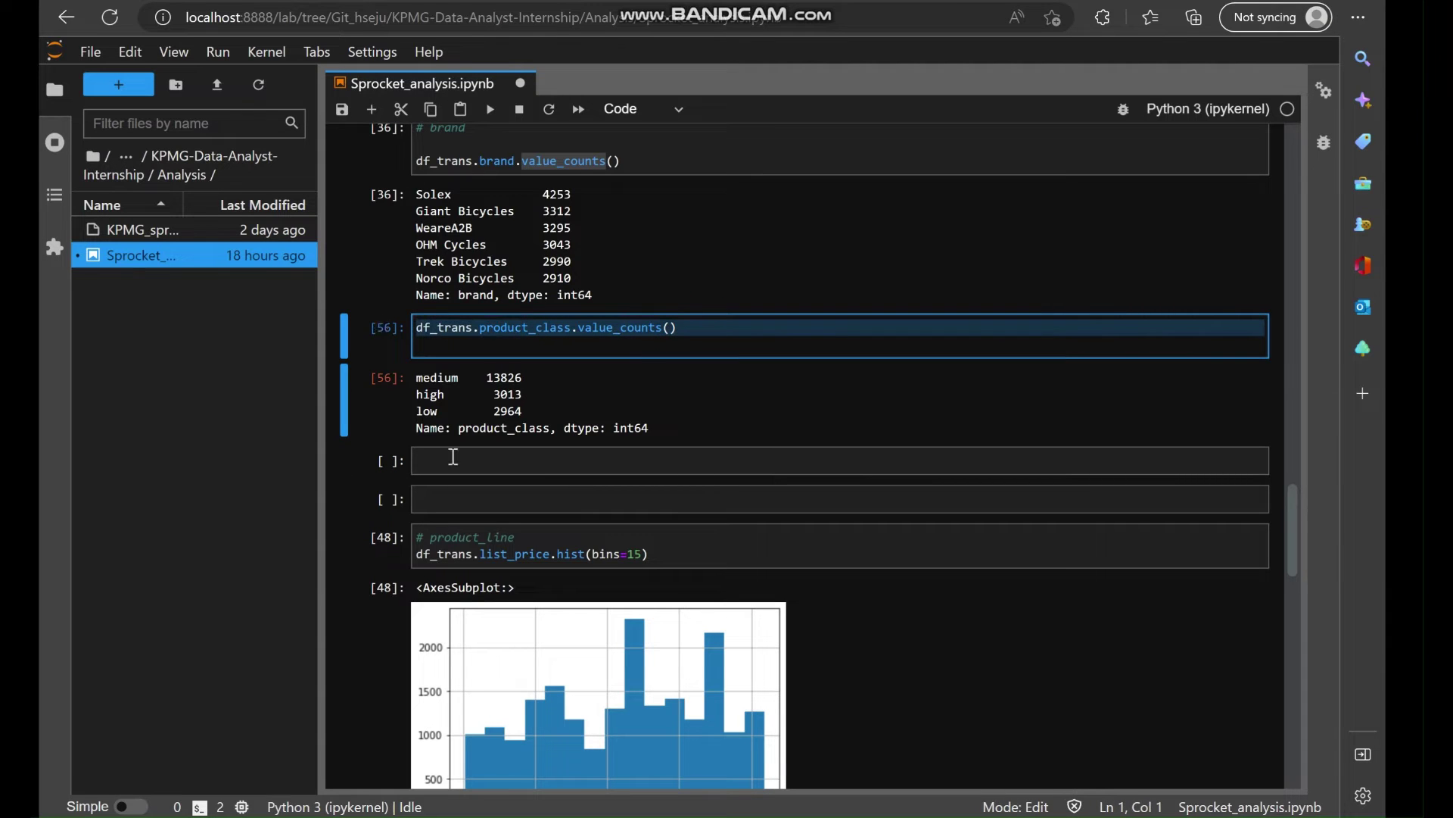
click(452, 461)
key(ctrl+v)
click(571, 463)
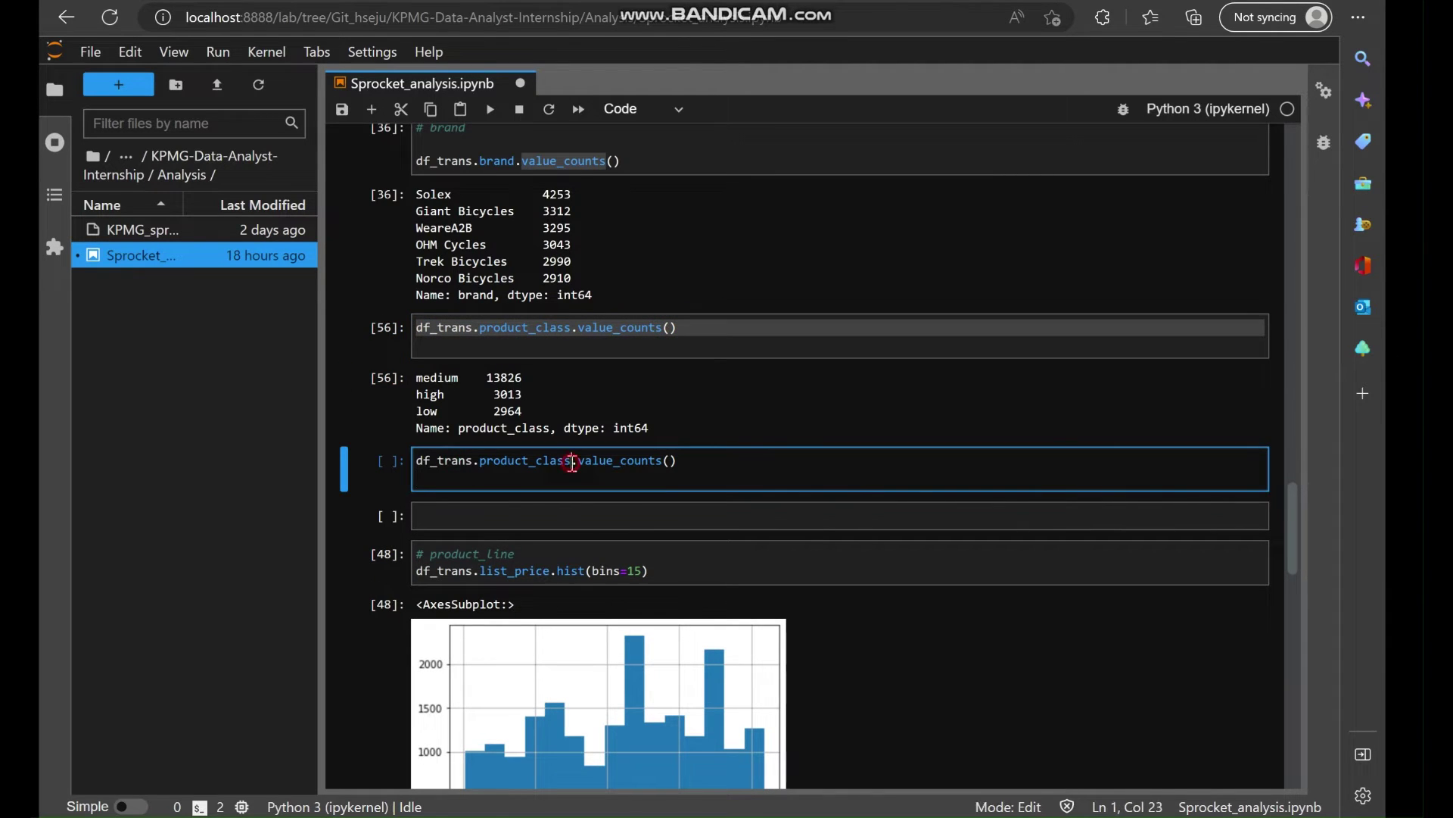
key(BackSpace)
key(BackSpace)
key(BackSpace)
key(BackSpace)
key(BackSpace)
text(size)
key(shift+Return)
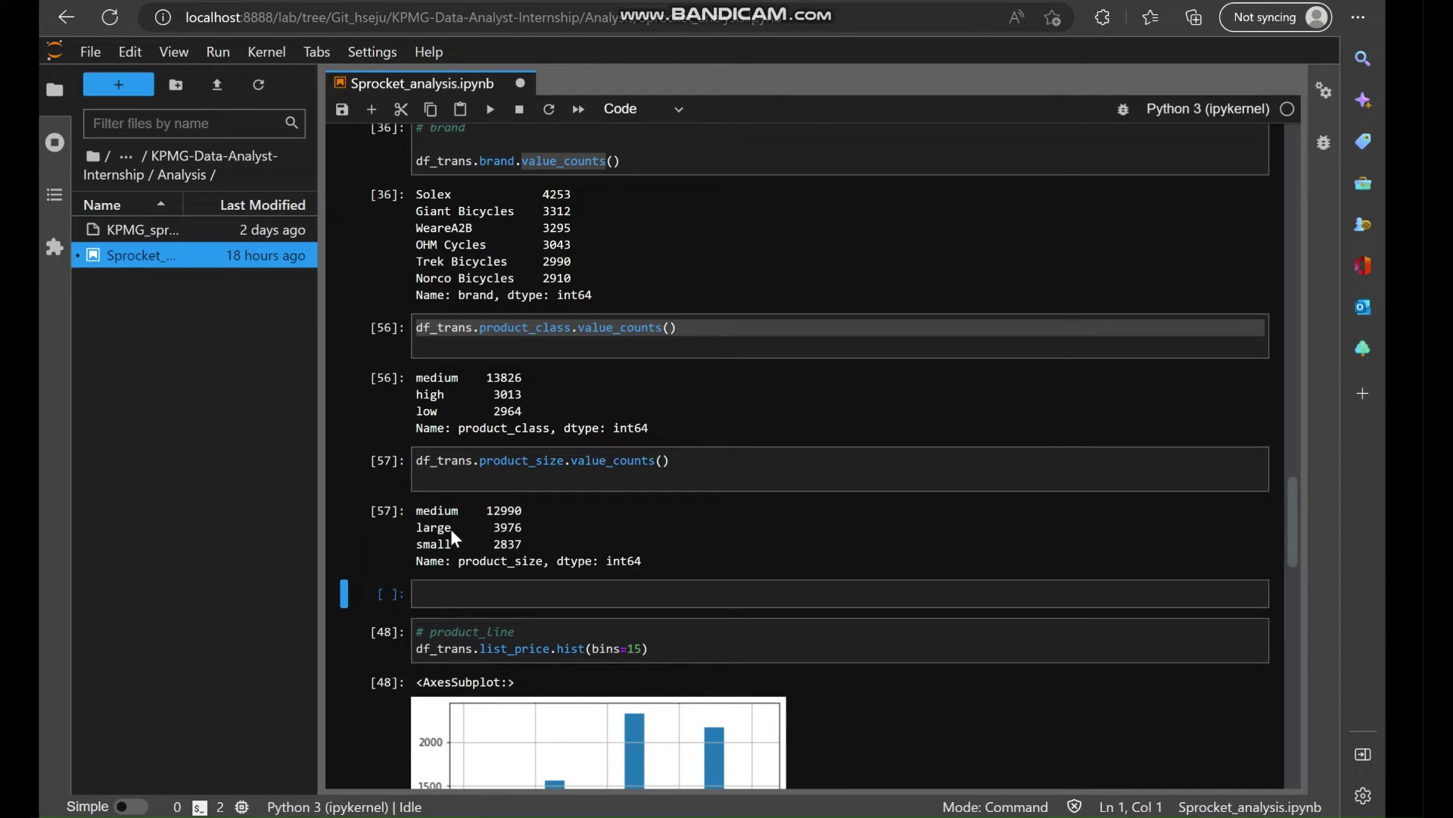
click(437, 487)
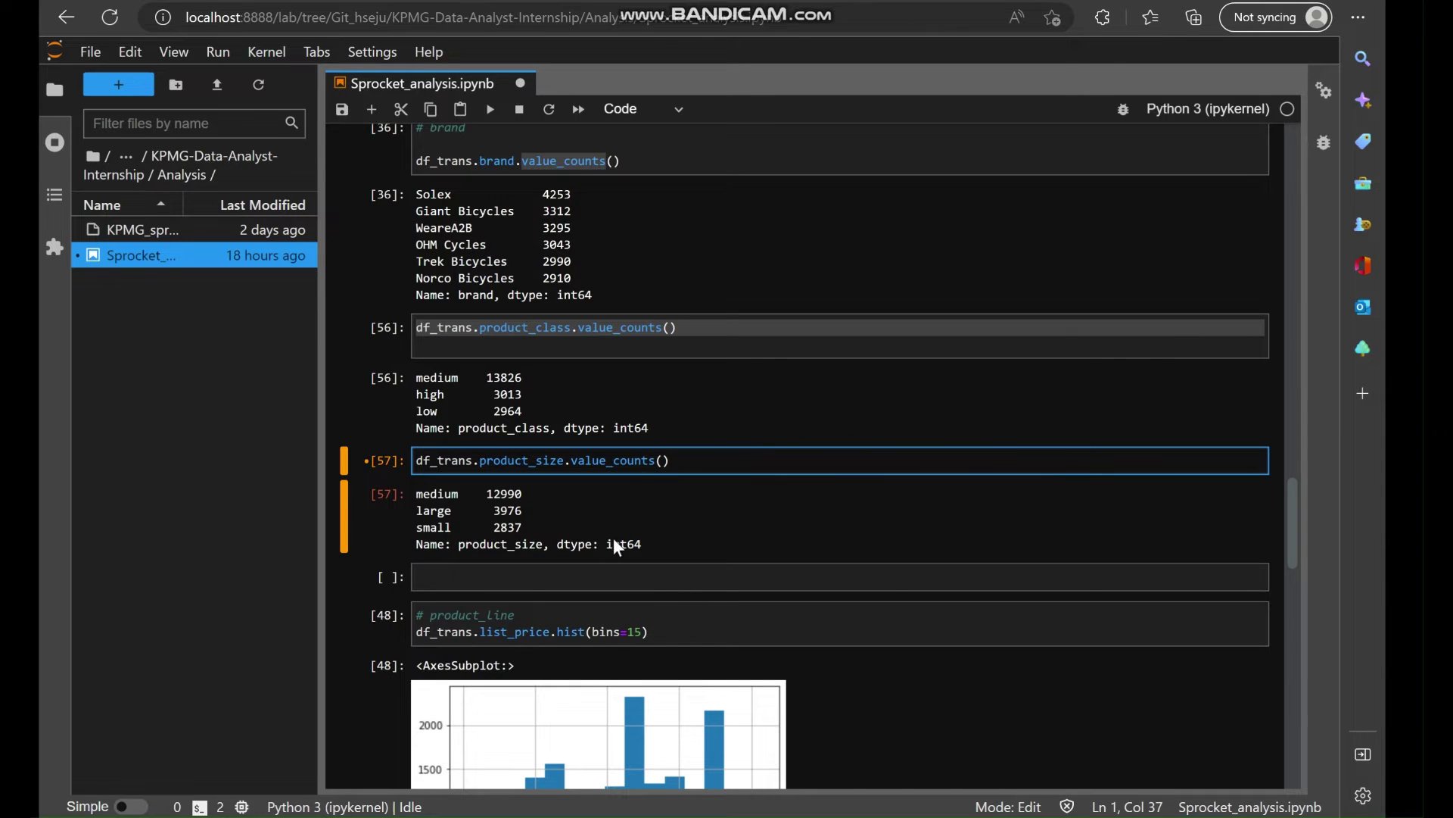
scroll(600, 421, up, 2)
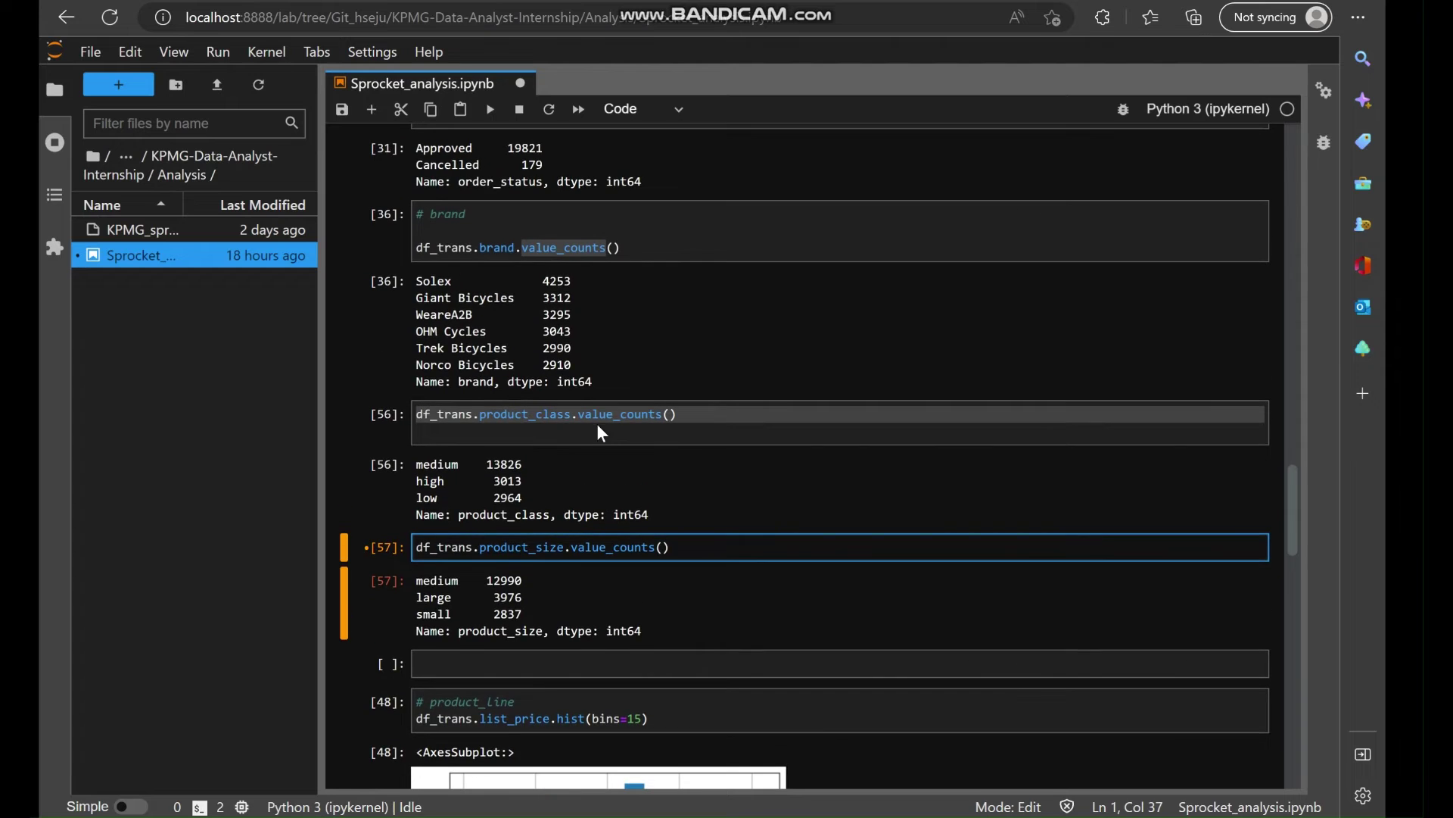
Review the notebook and save it as Sprocket_transactions_analysis.ipynb.
click(670, 420)
scroll(670, 420, up, 20)
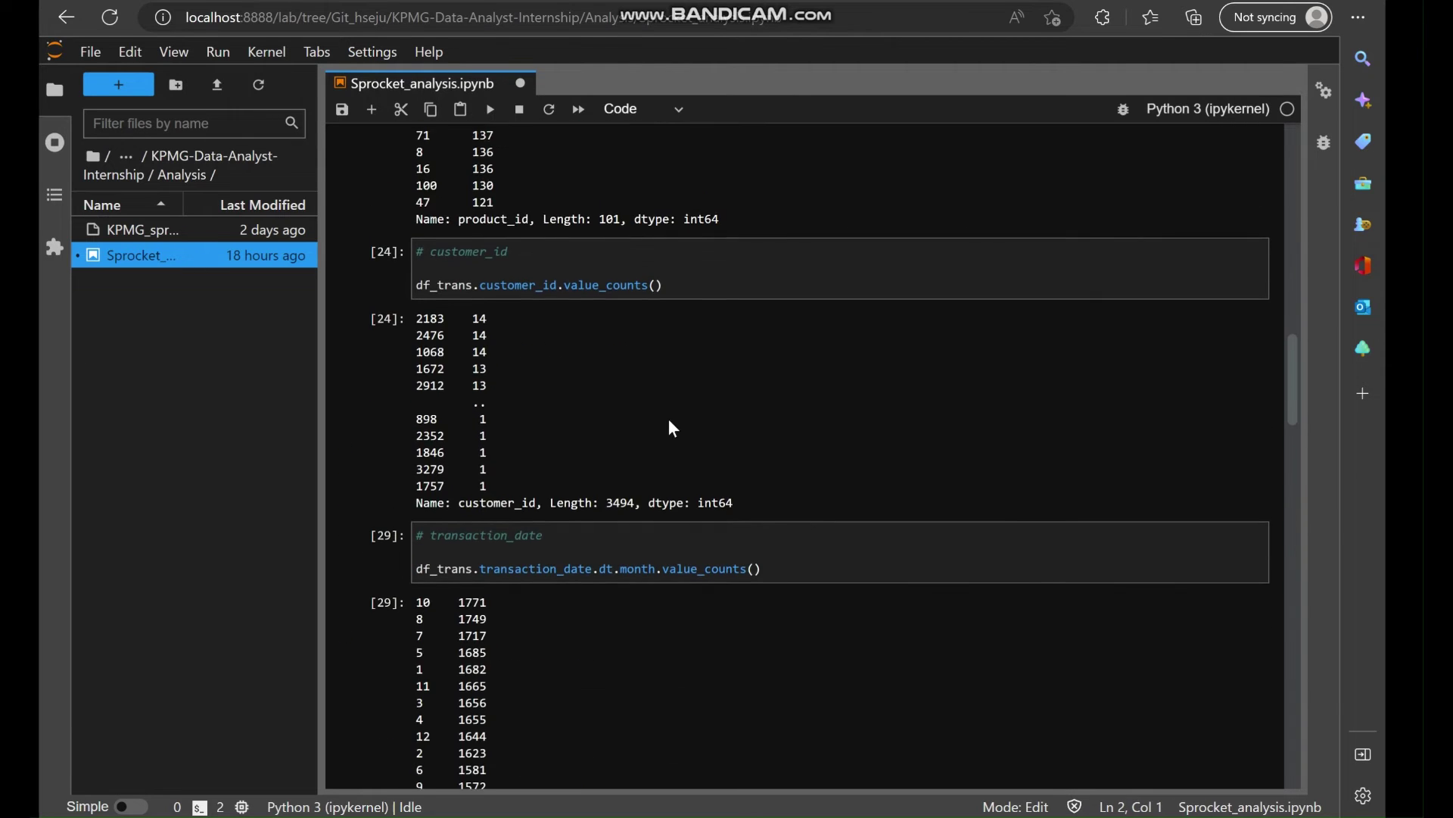
scroll(669, 420, up, 7)
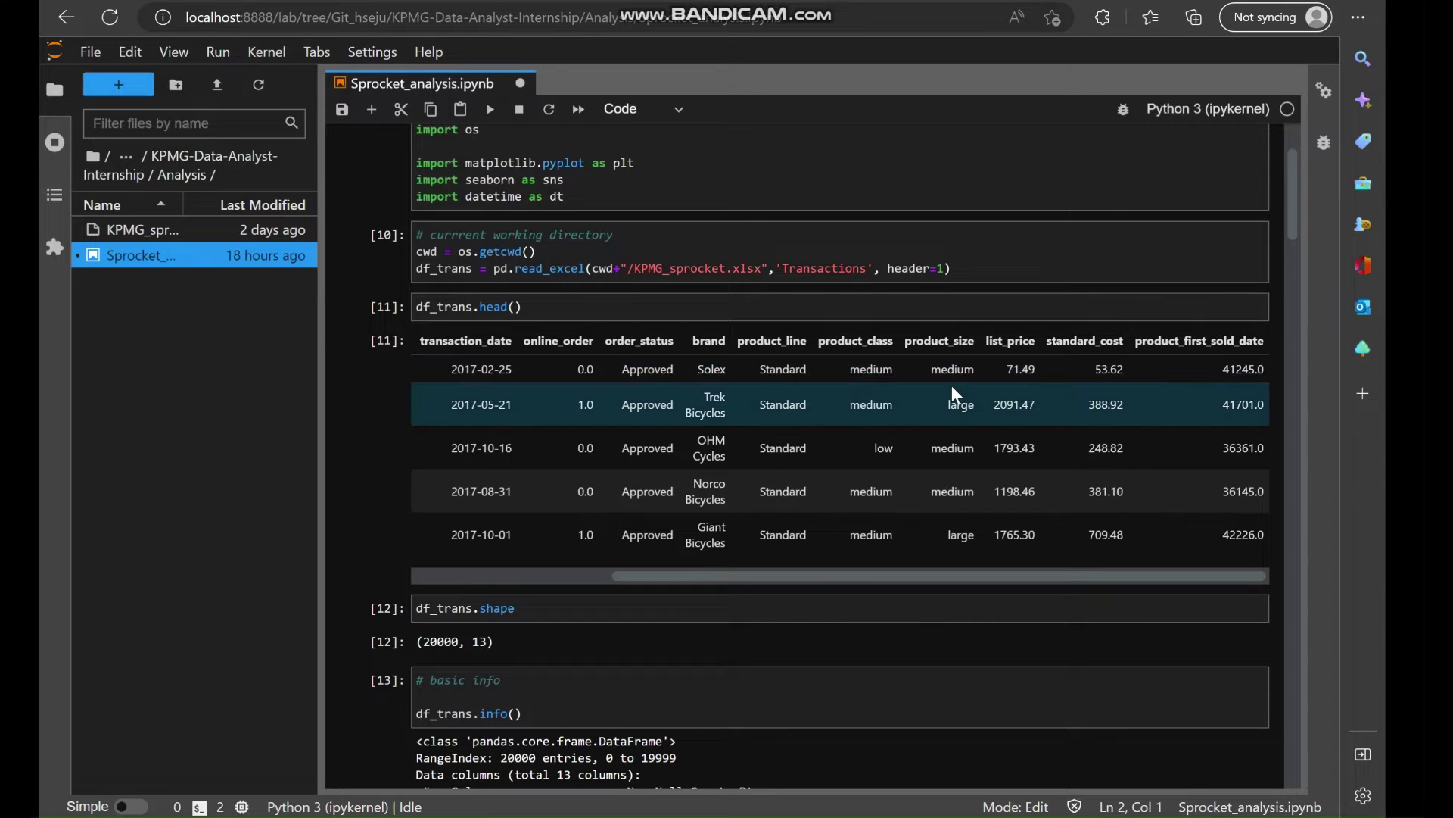
key(ctrl+s)
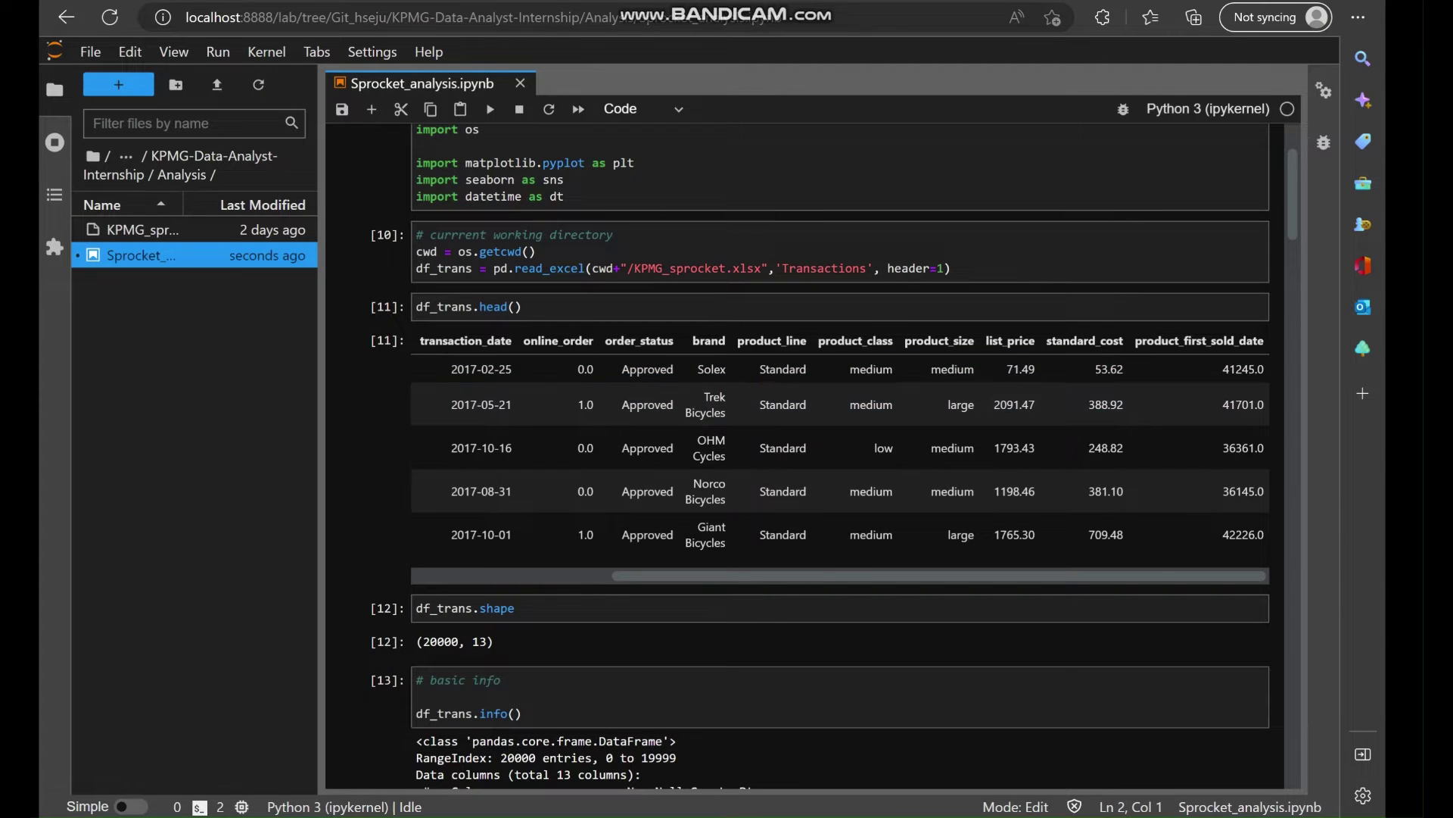
scroll(857, 559, down, 20)
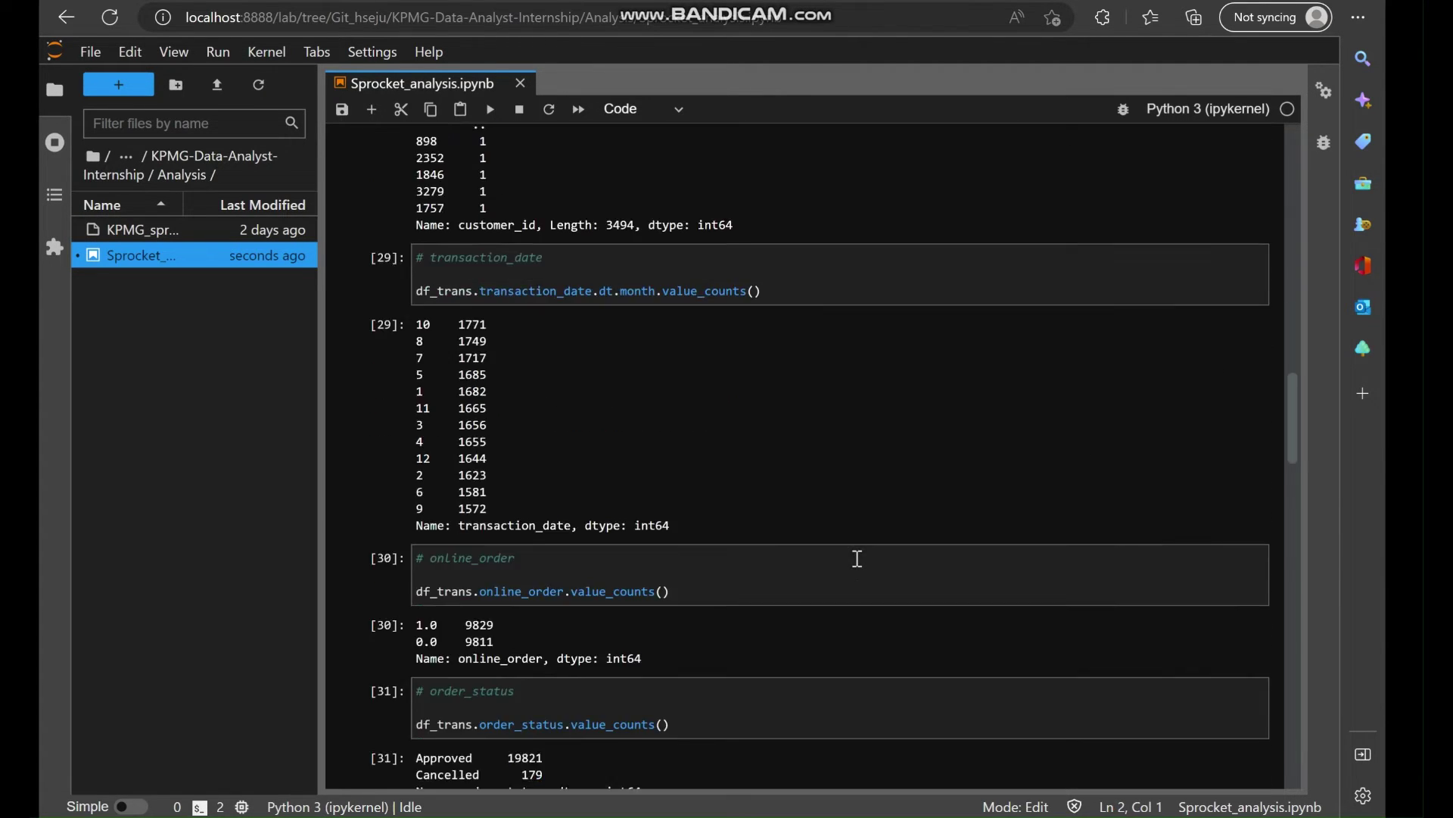
scroll(858, 559, down, 20)
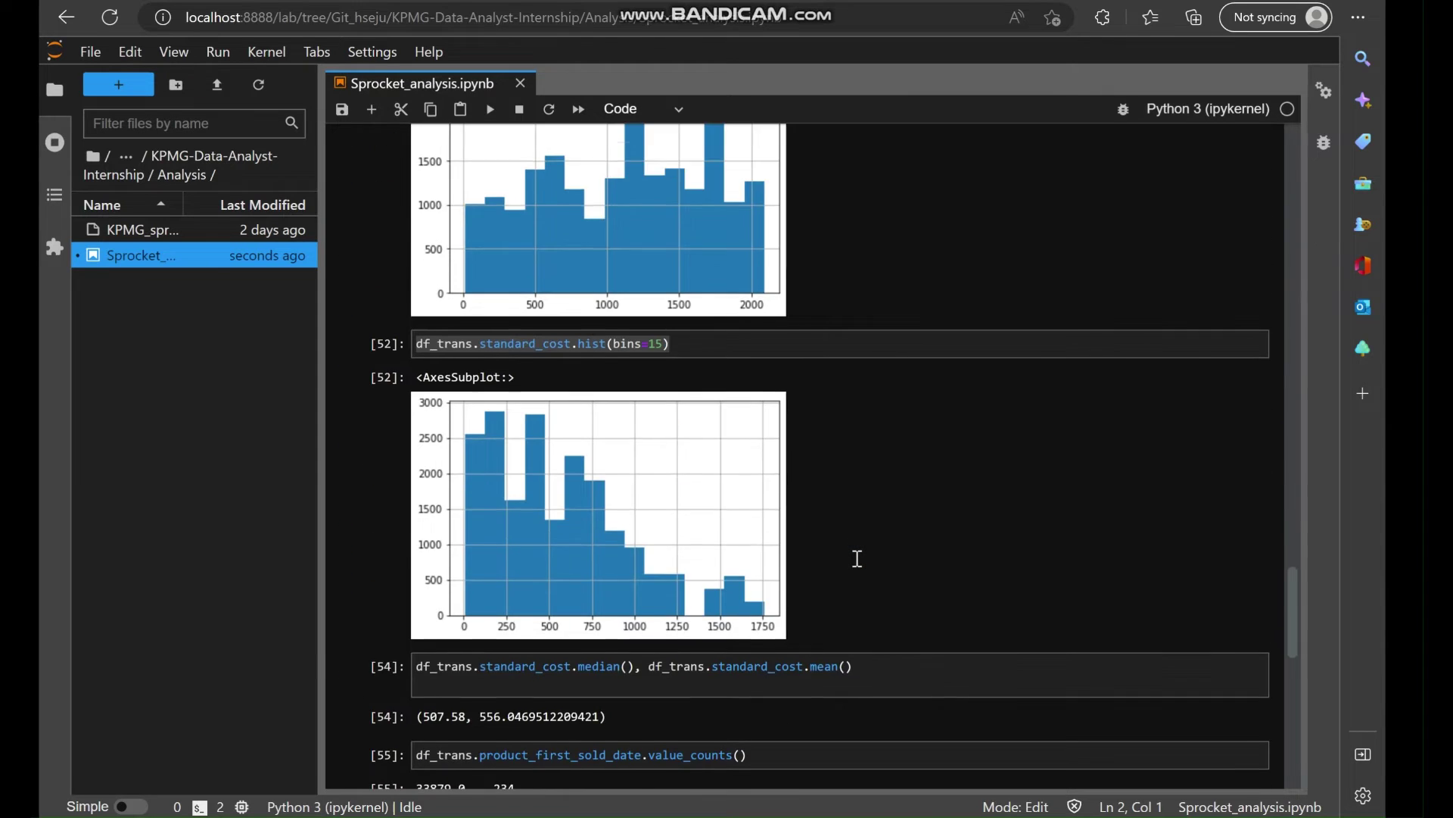
scroll(858, 559, down, 5)
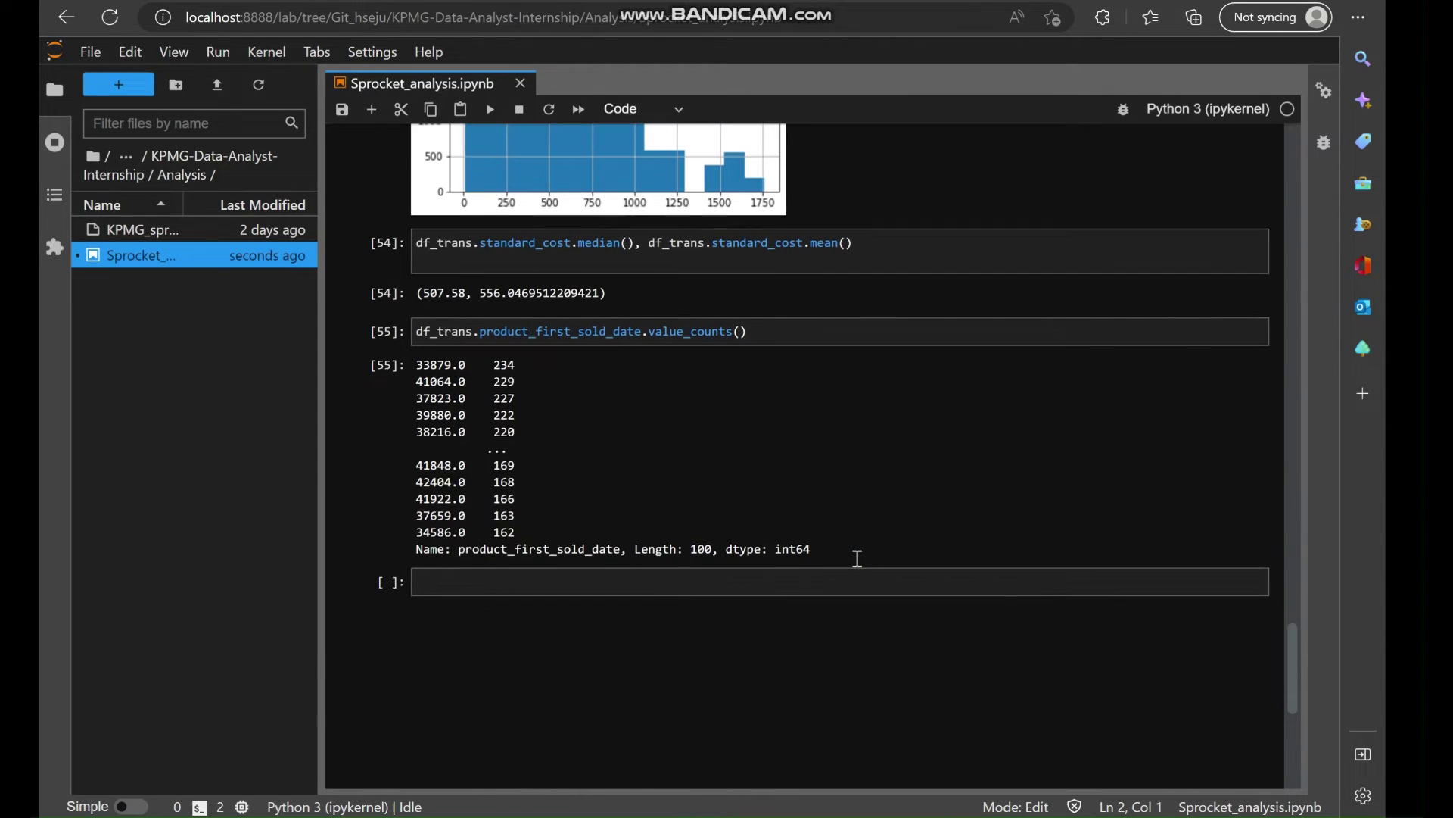
click(745, 578)
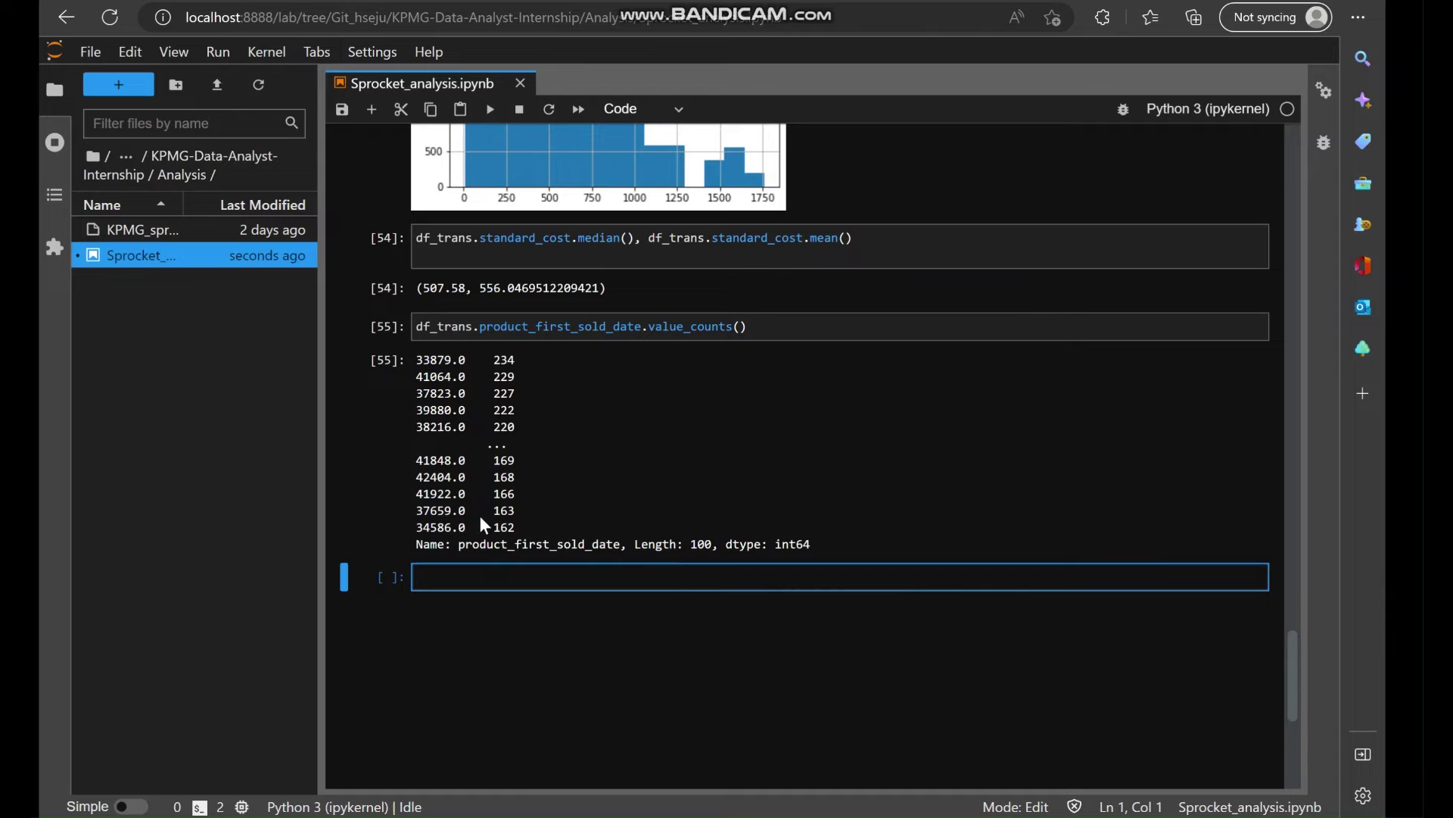
scroll(630, 435, up, 20)
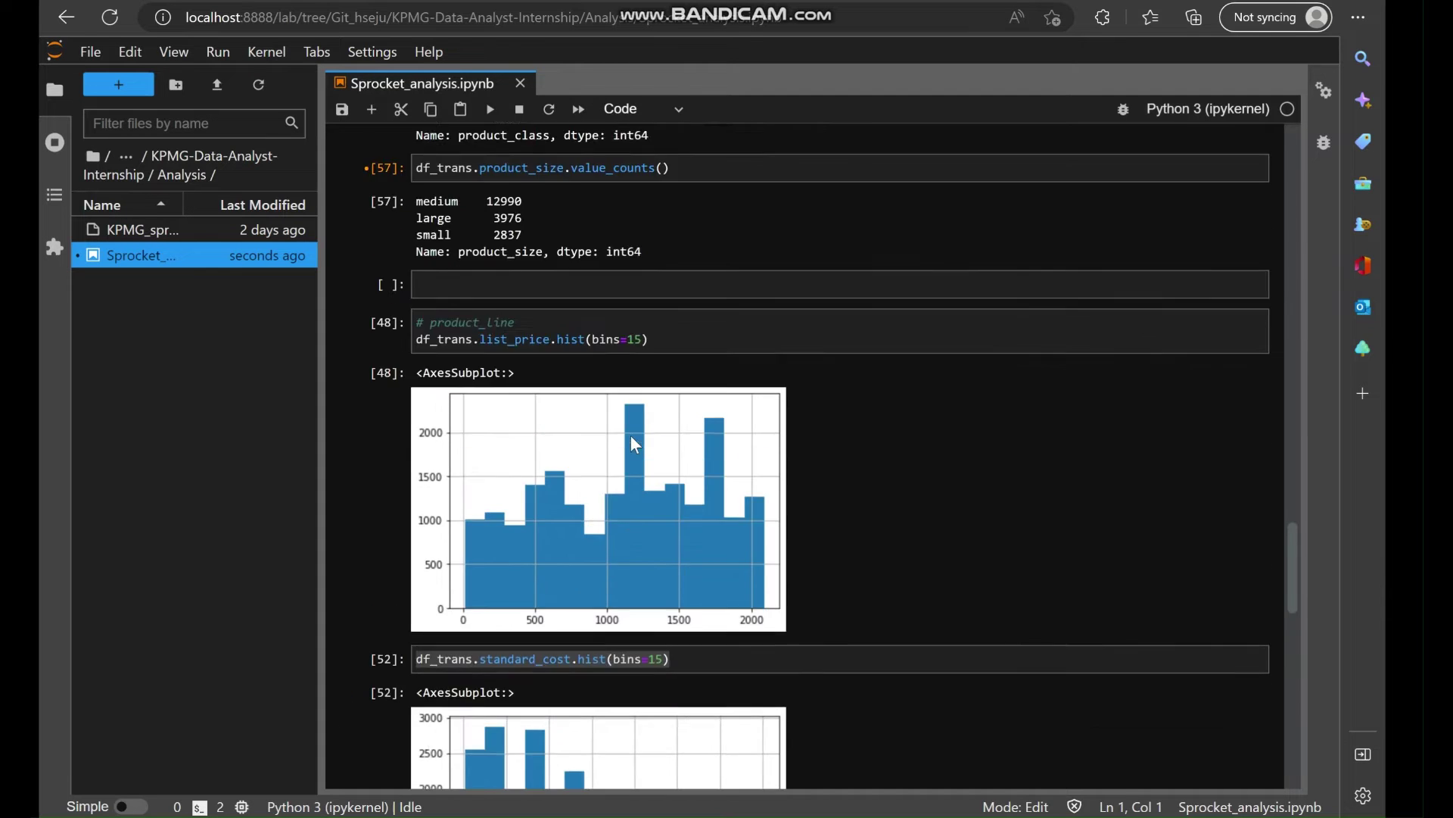
scroll(634, 475, up, 14)
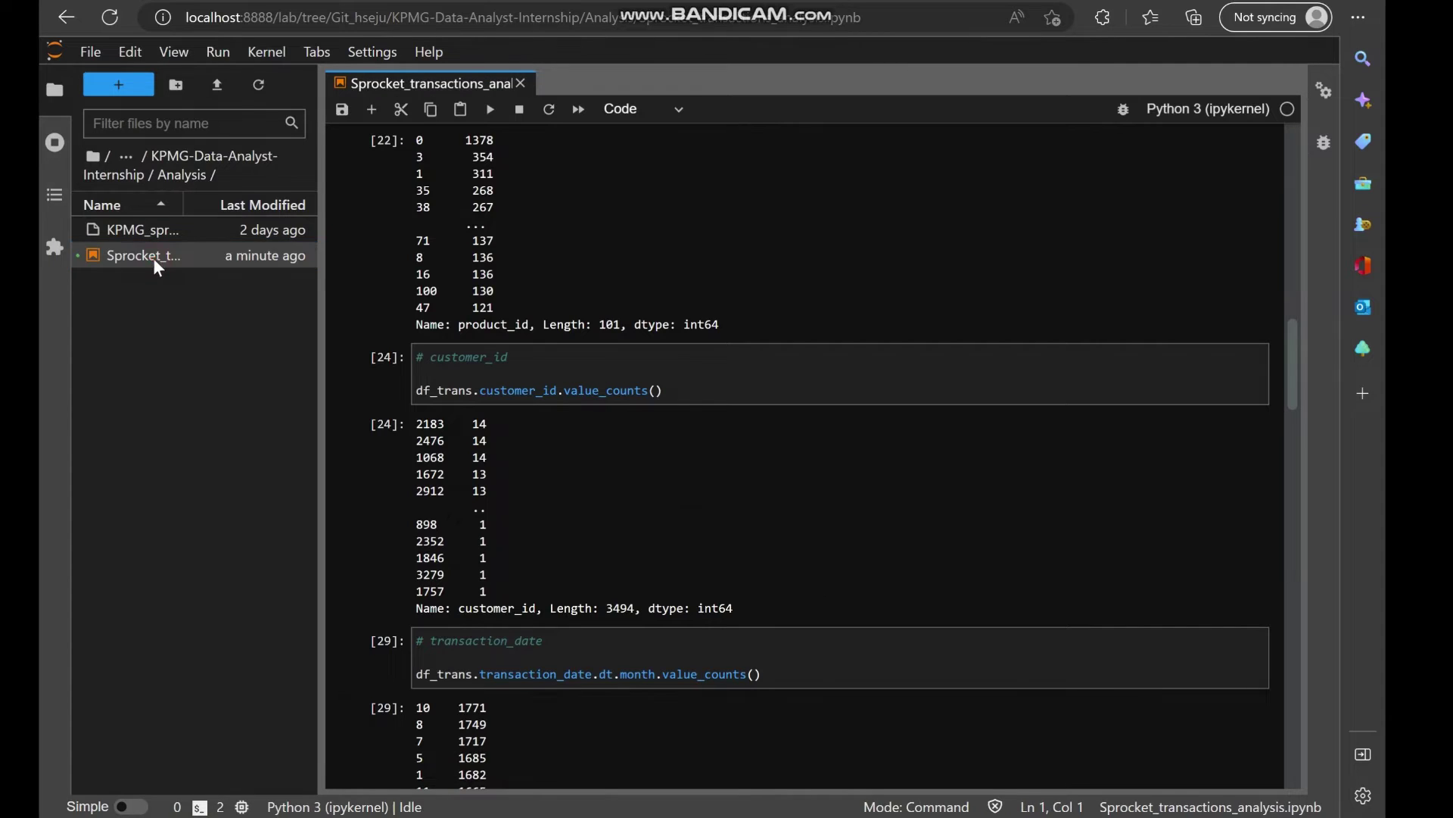
Duplicate the transactions notebook and rename the copy to customer_demo_analysis.ipynb.
right_click(153, 257)
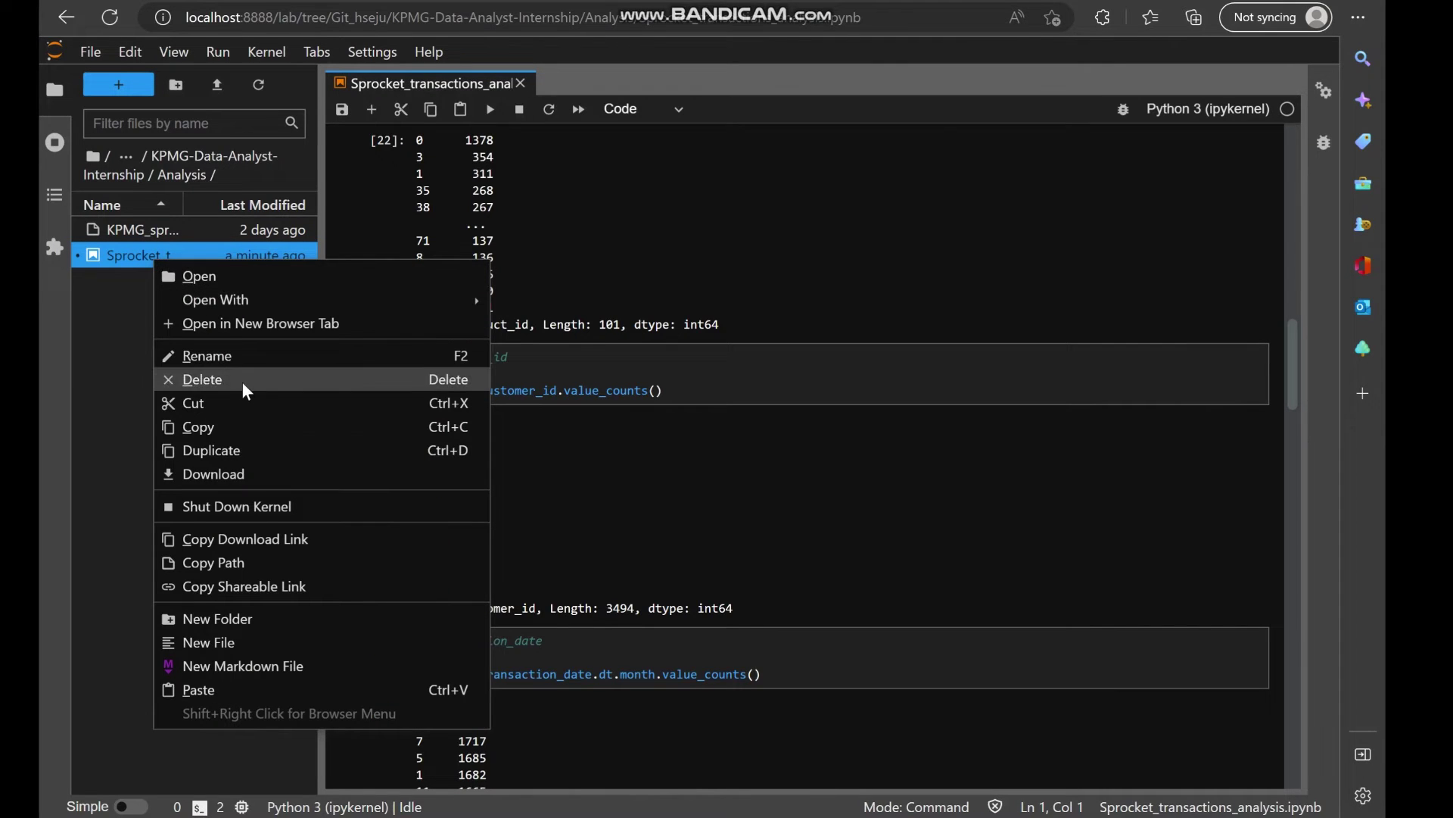
click(229, 451)
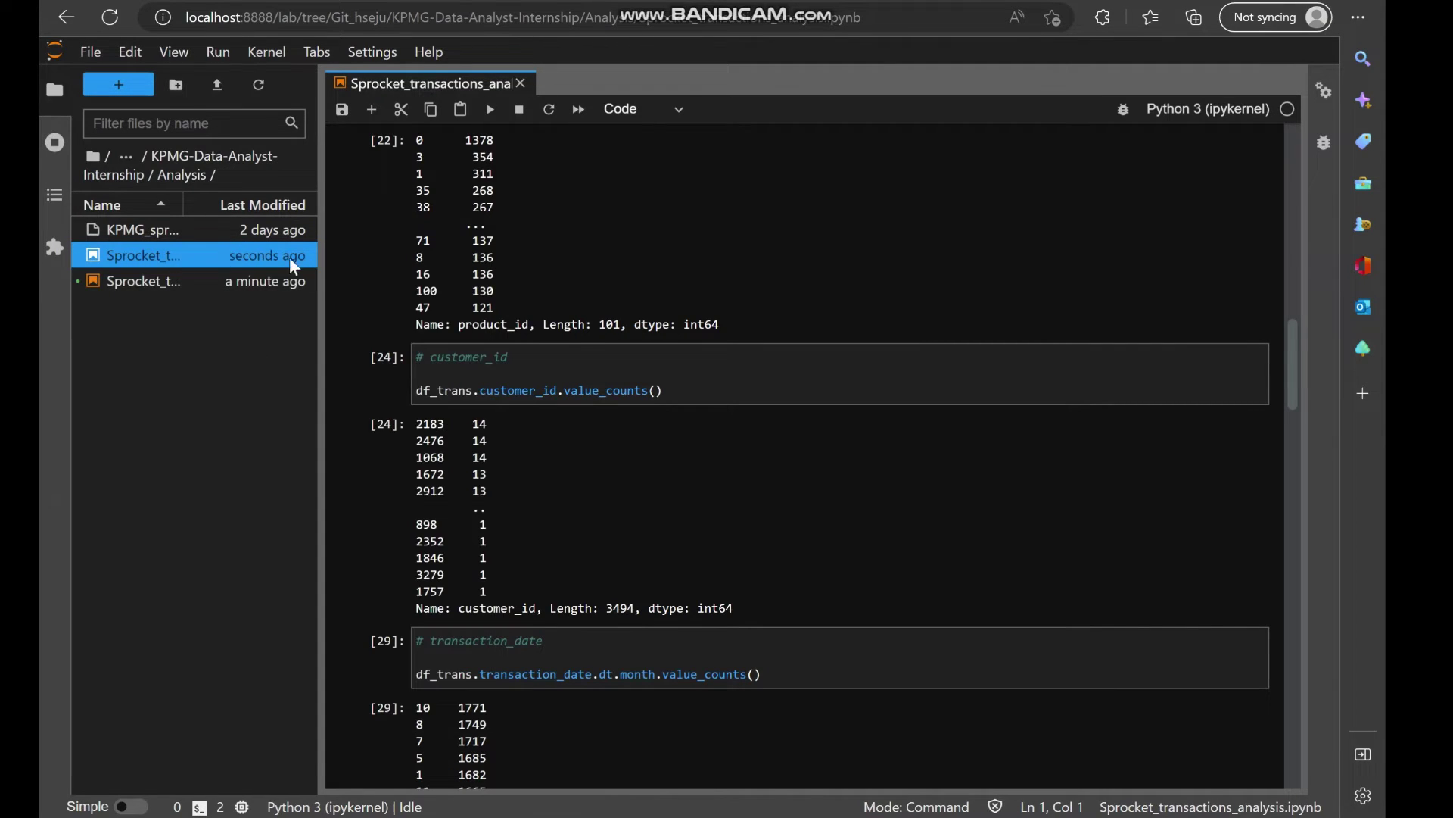
drag(322, 265, 485, 269)
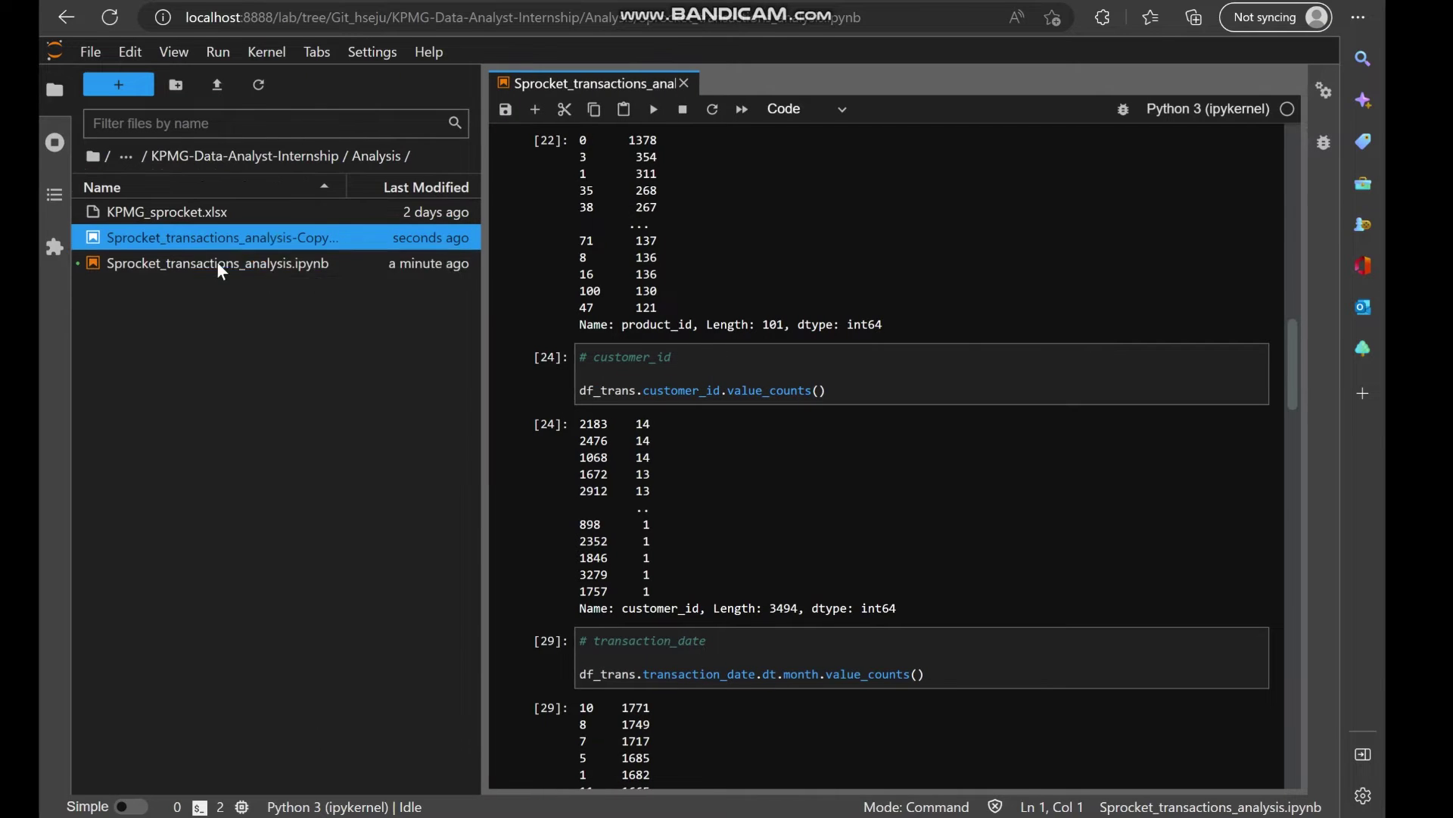
right_click(299, 236)
click(357, 336)
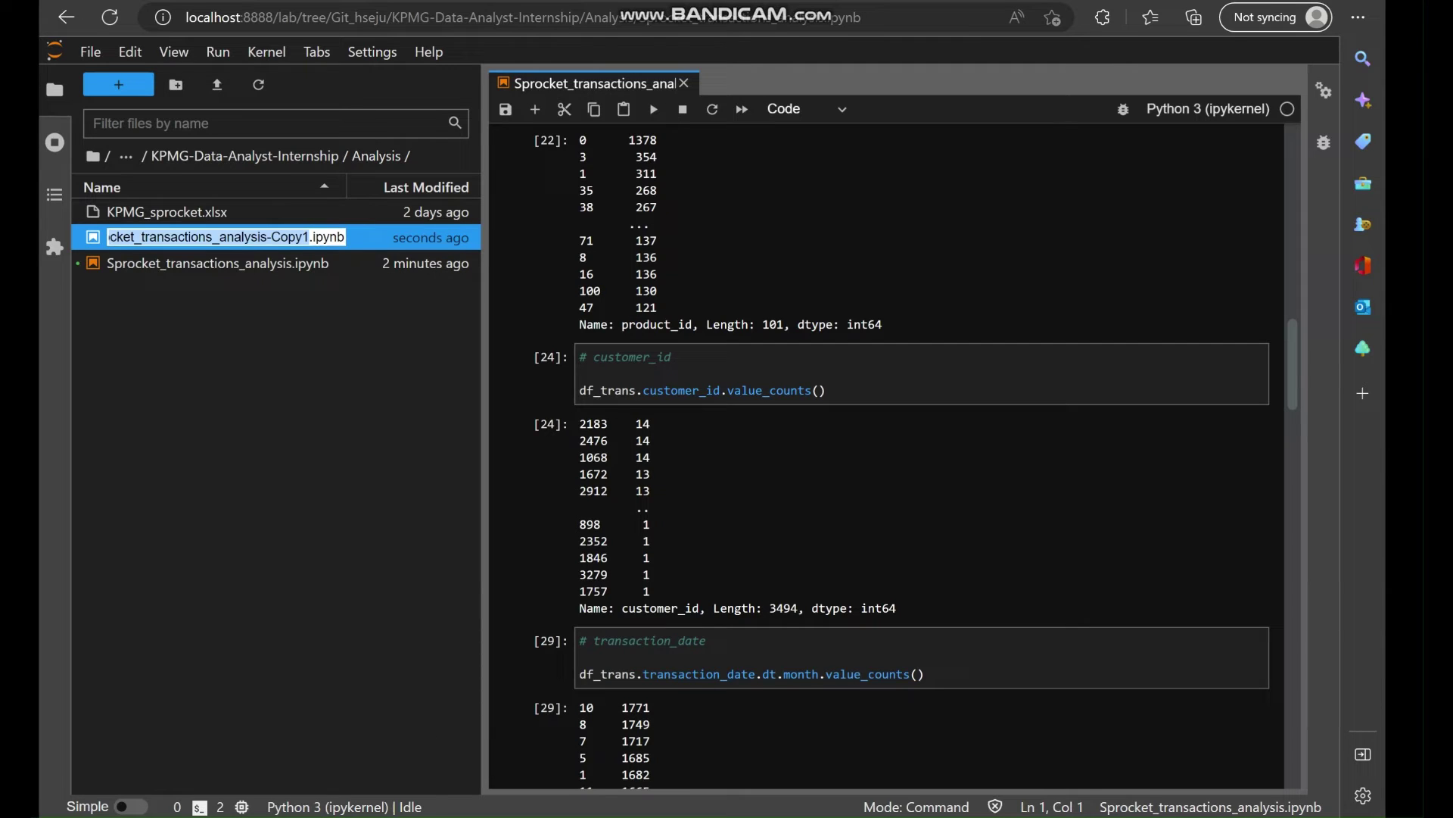
key(Escape)
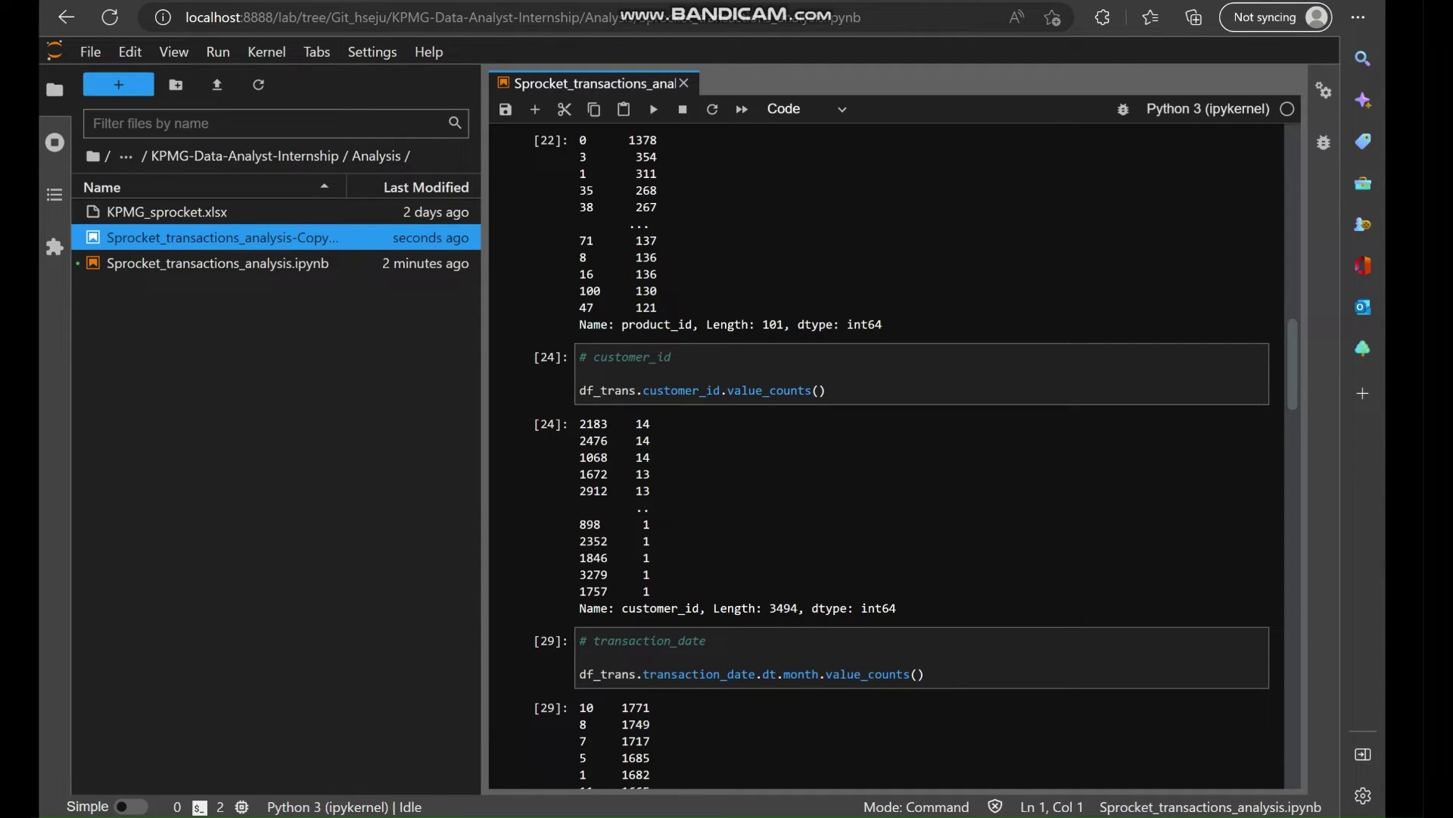
key(alt+Tab)
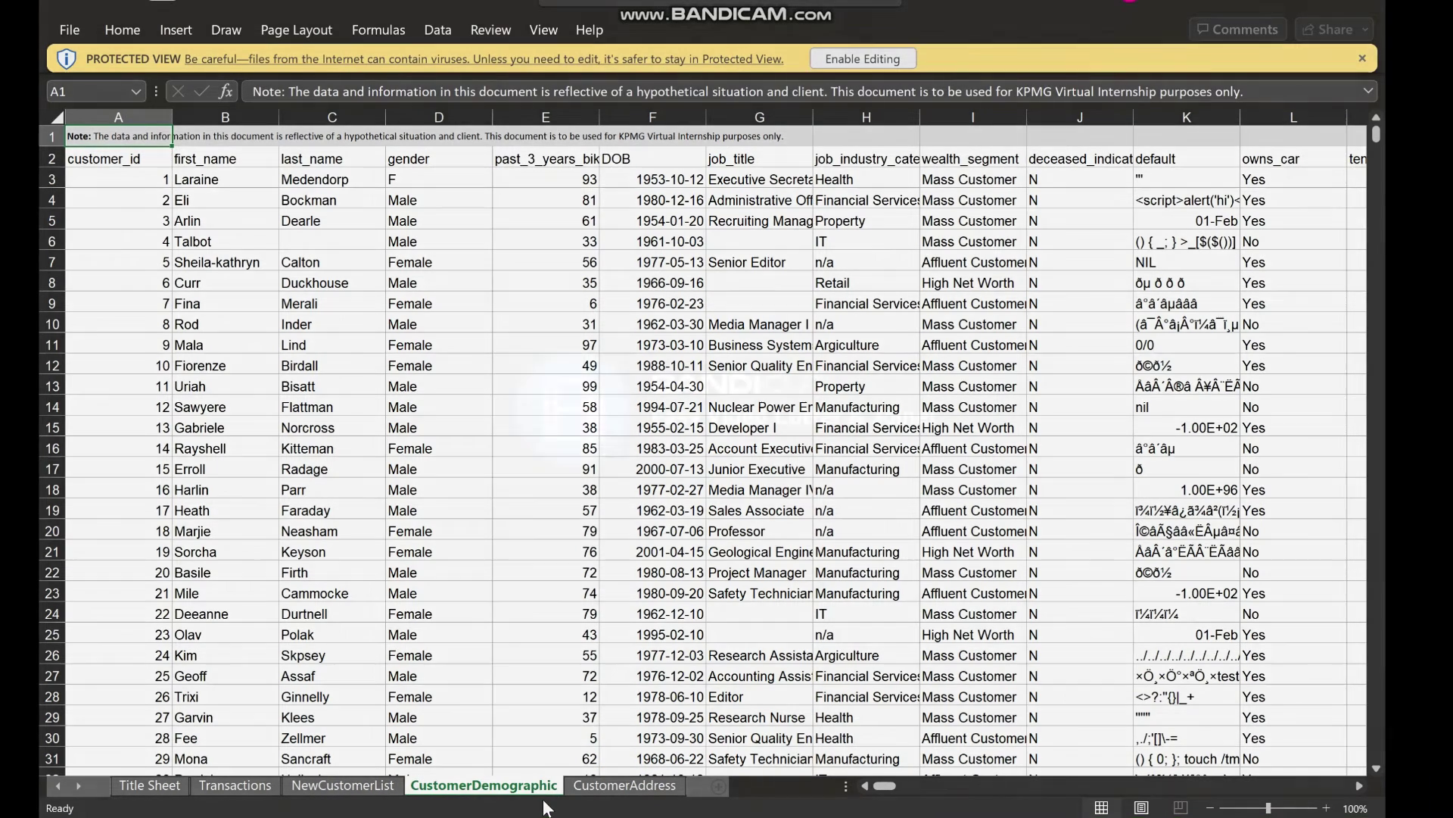
key(alt+Tab)
key(Return)
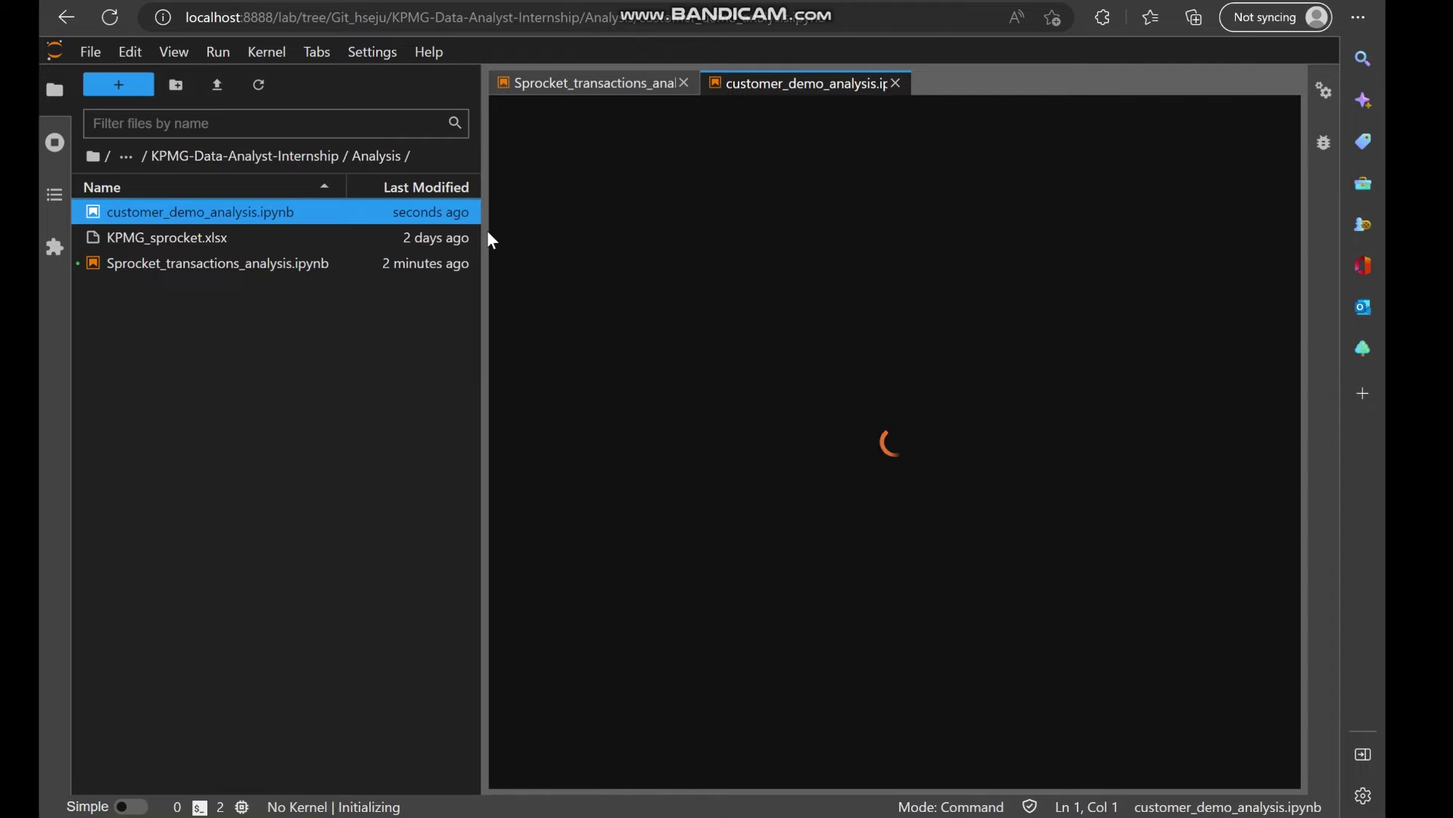
Cut the old transaction analysis cells, starting from the df_trans.head() cell.
drag(318, 231, 270, 230)
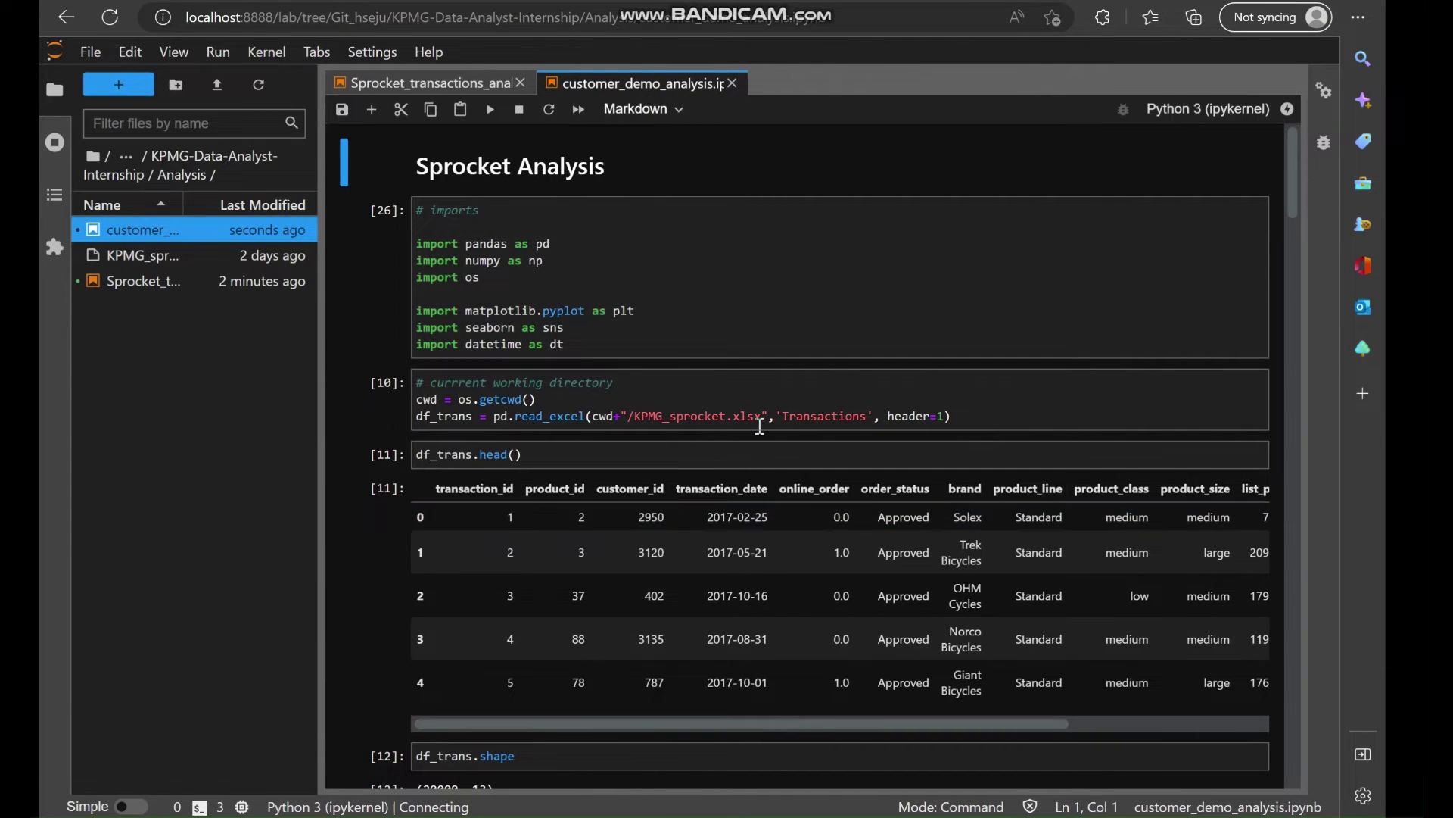
scroll(447, 507, down, 1)
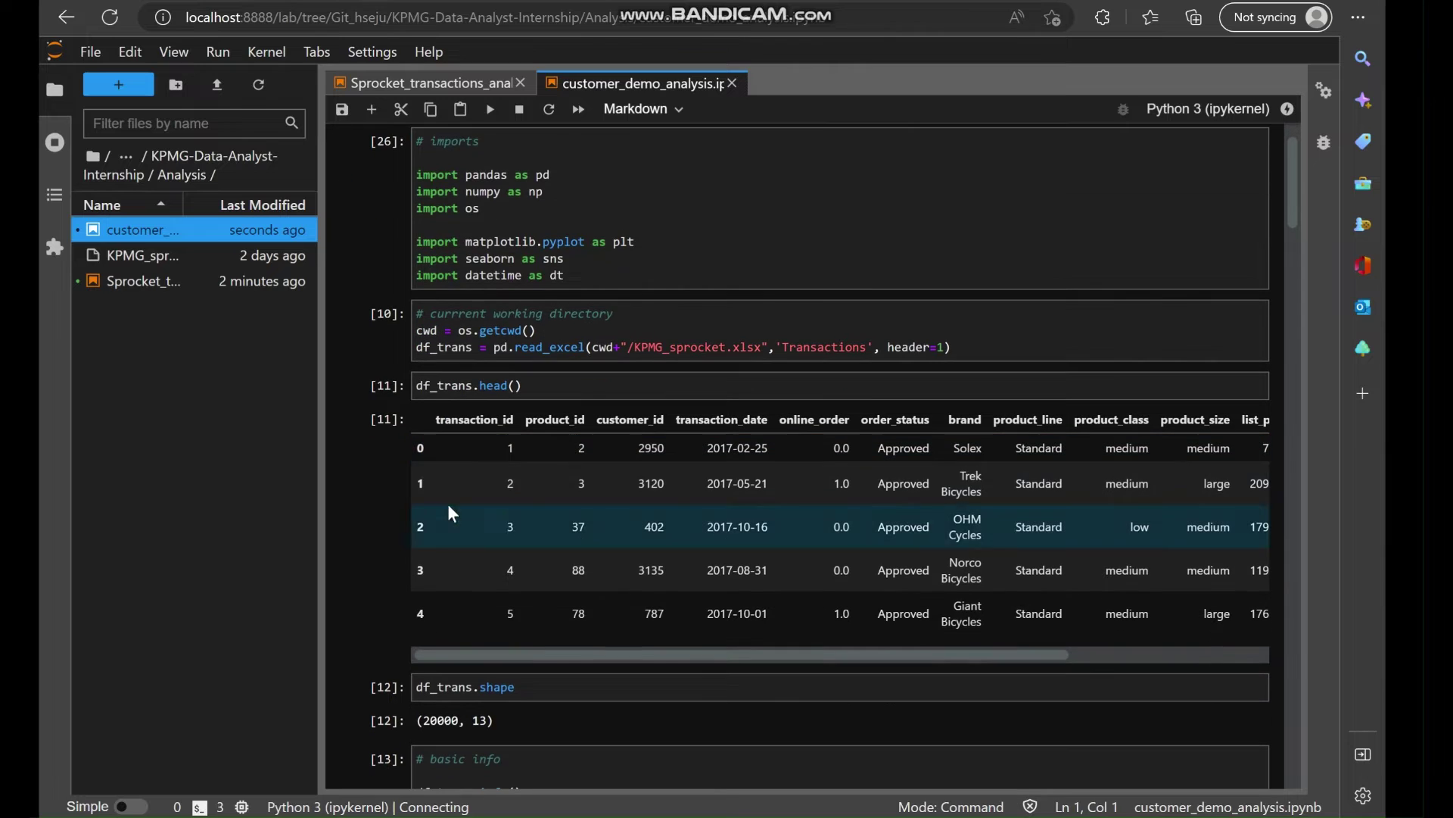
click(368, 392)
click(401, 110)
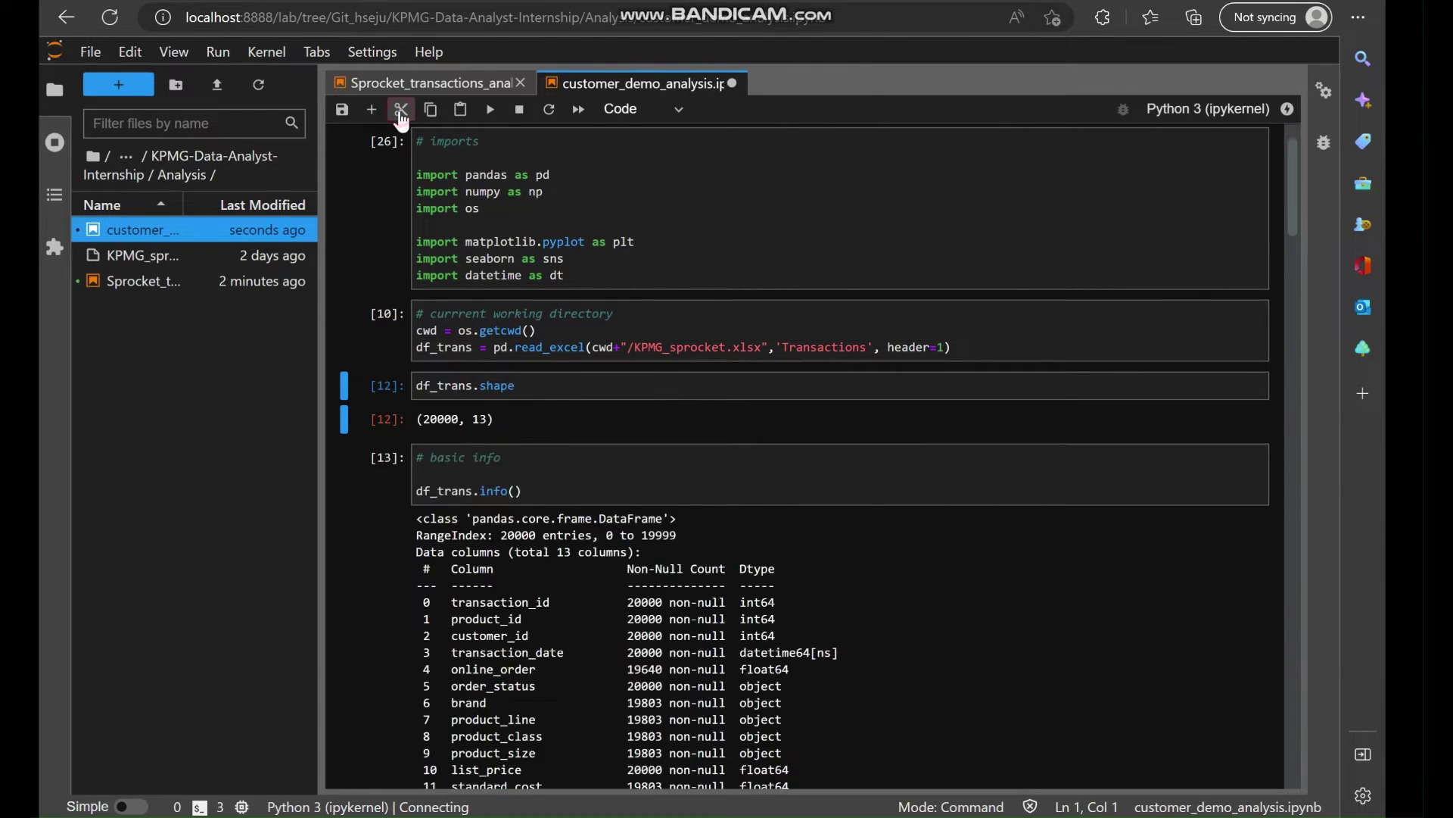
click(401, 110)
click(401, 109)
click(401, 110)
click(401, 110)
click(401, 110)
click(401, 110)
click(402, 109)
click(402, 109)
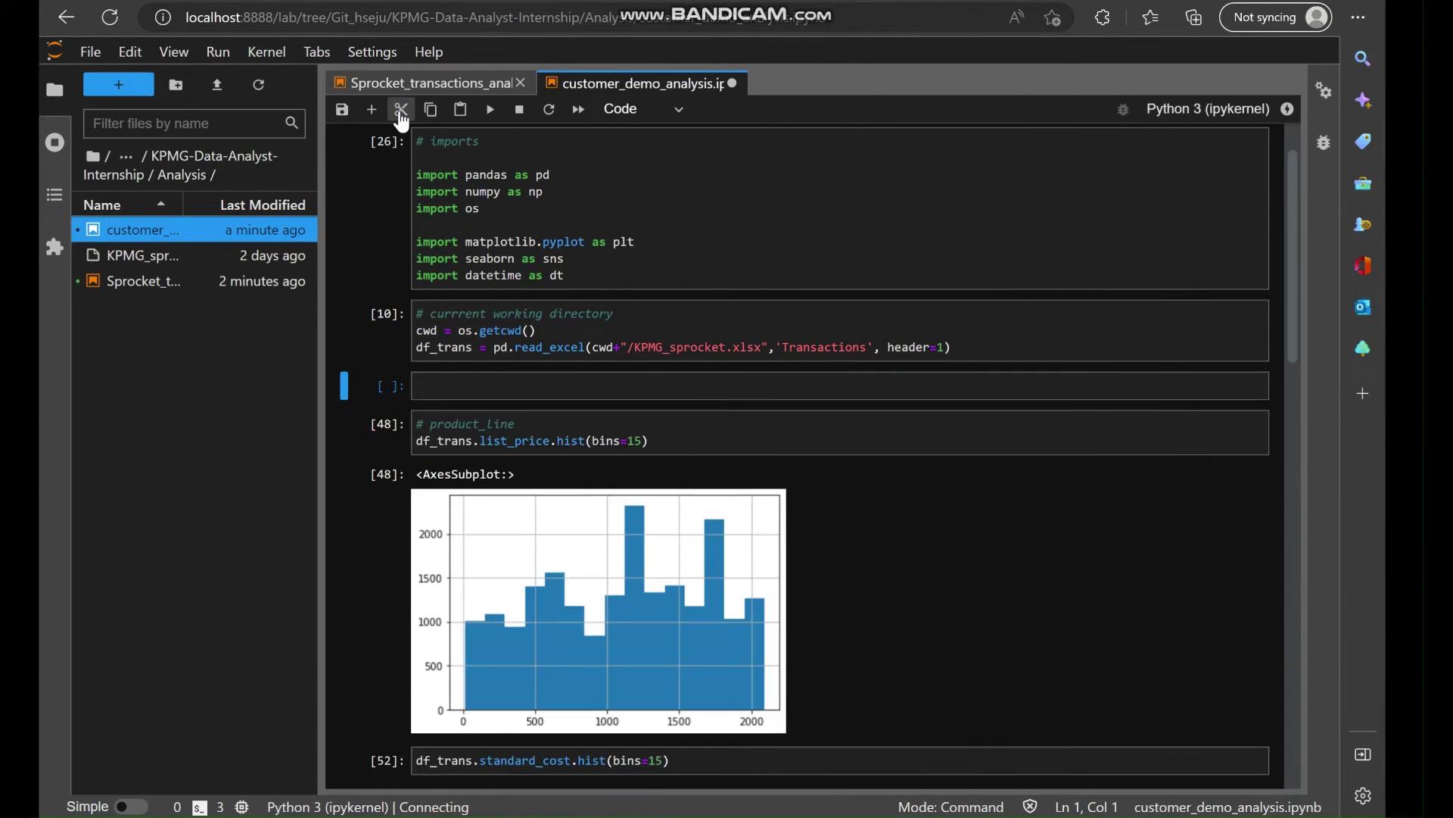
click(401, 109)
click(401, 110)
click(402, 110)
click(401, 110)
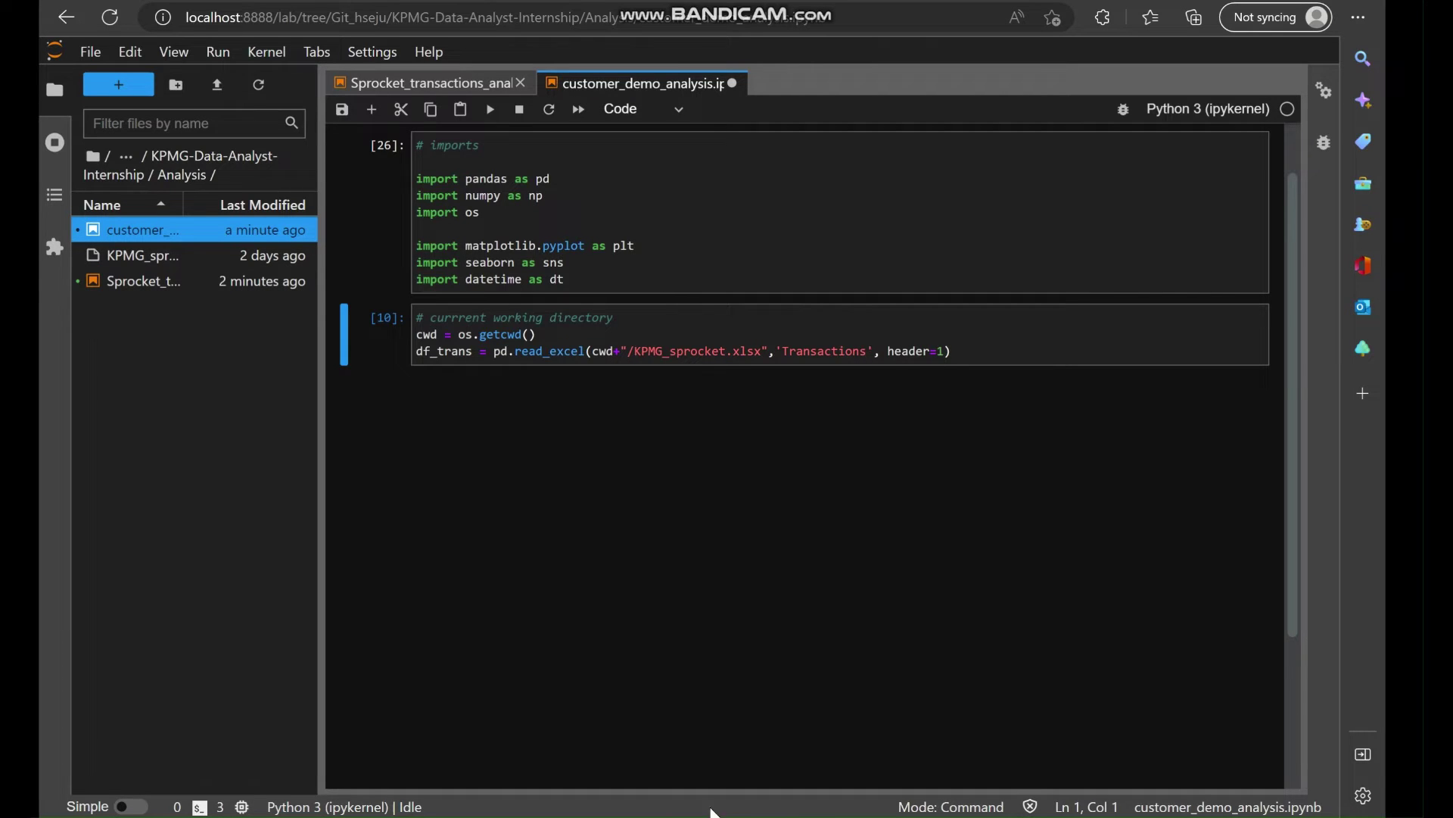
Copy the CustomerDemographic sheet tab name from the KPMG Excel workbook.
click(470, 815)
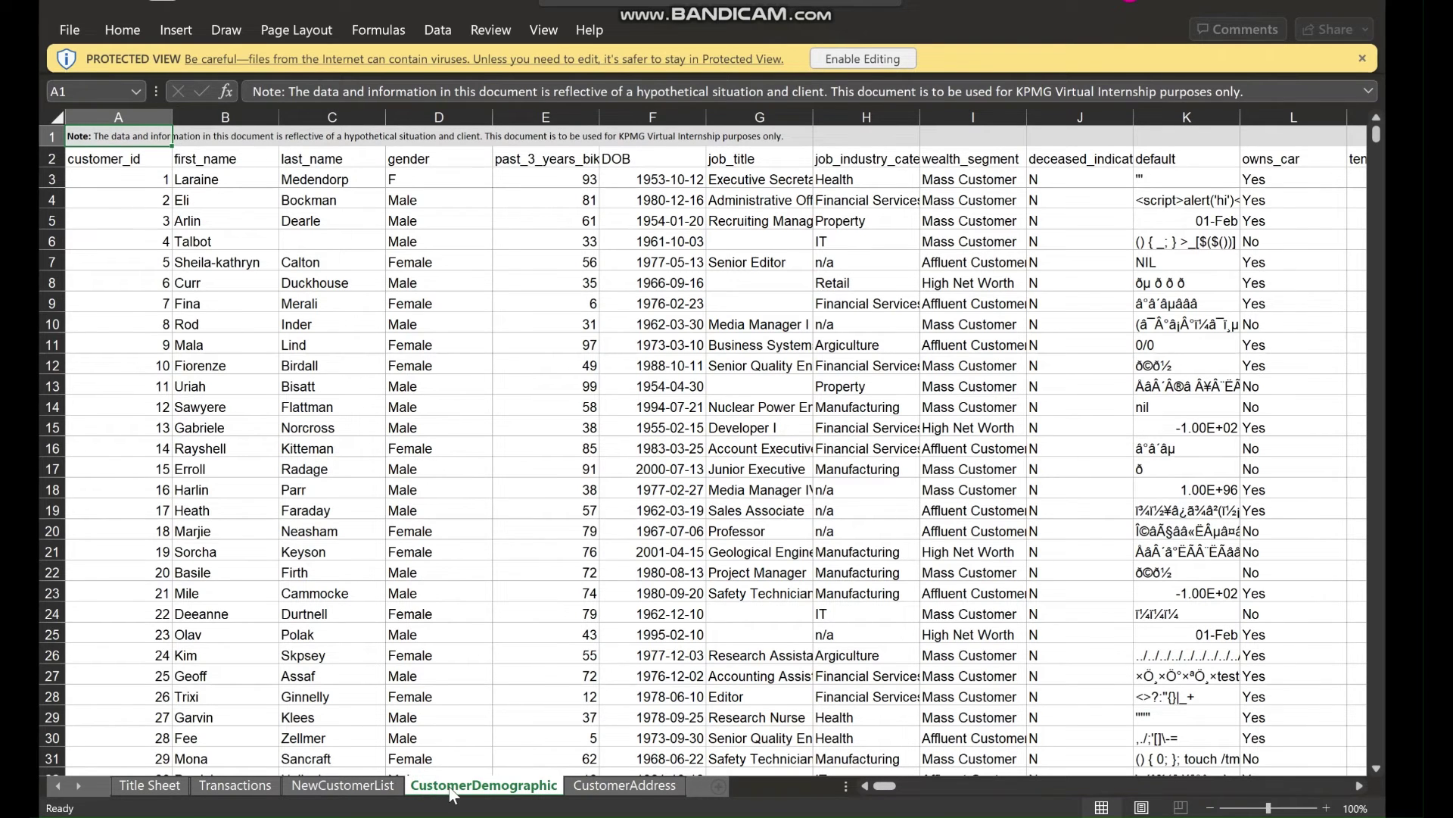
double_click(491, 788)
key(ctrl+c)
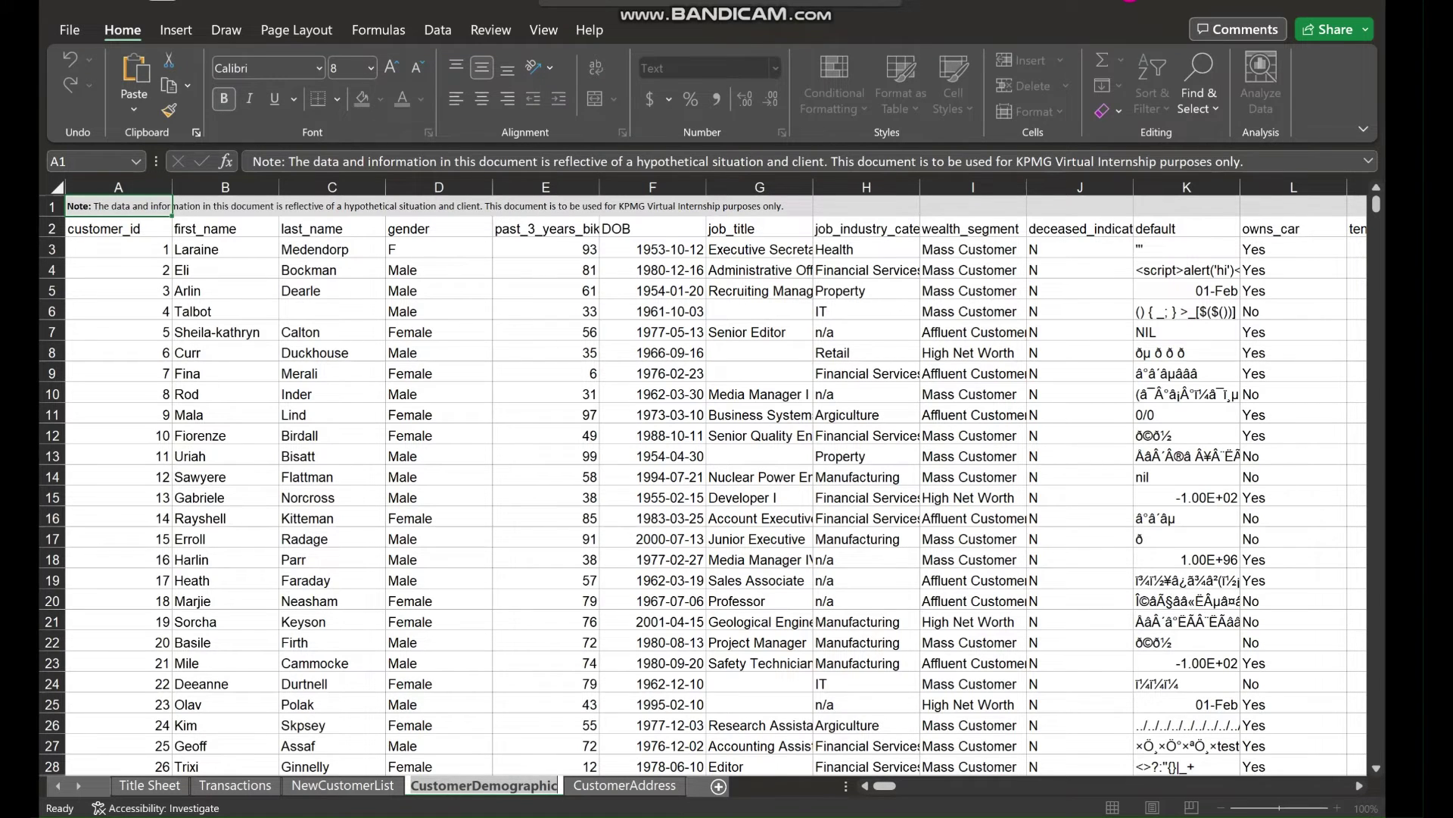
key(alt+Tab)
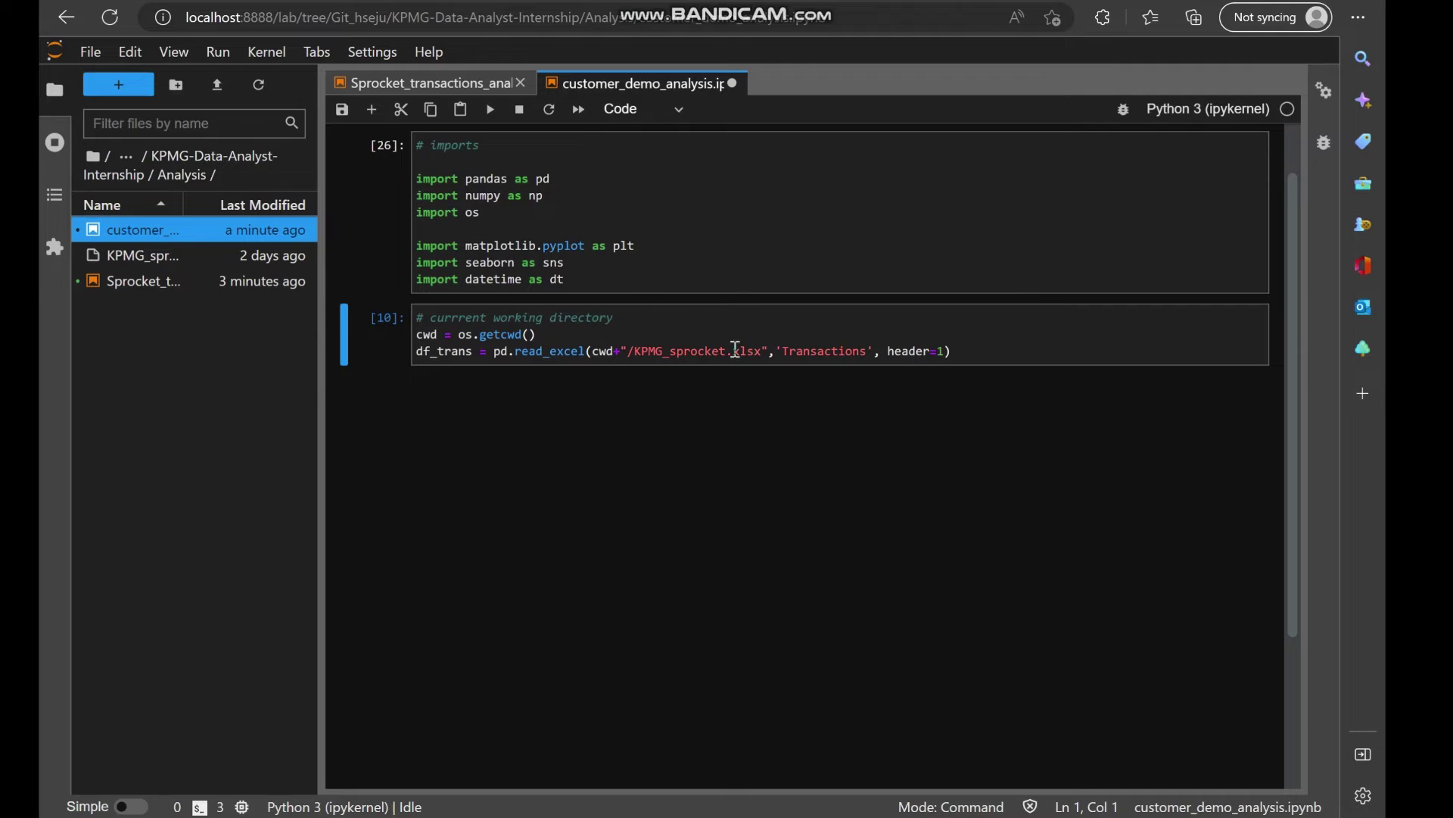
Change the loading cell to read sheet 'CustomerDemographic' into df_demo and run it.
double_click(803, 352)
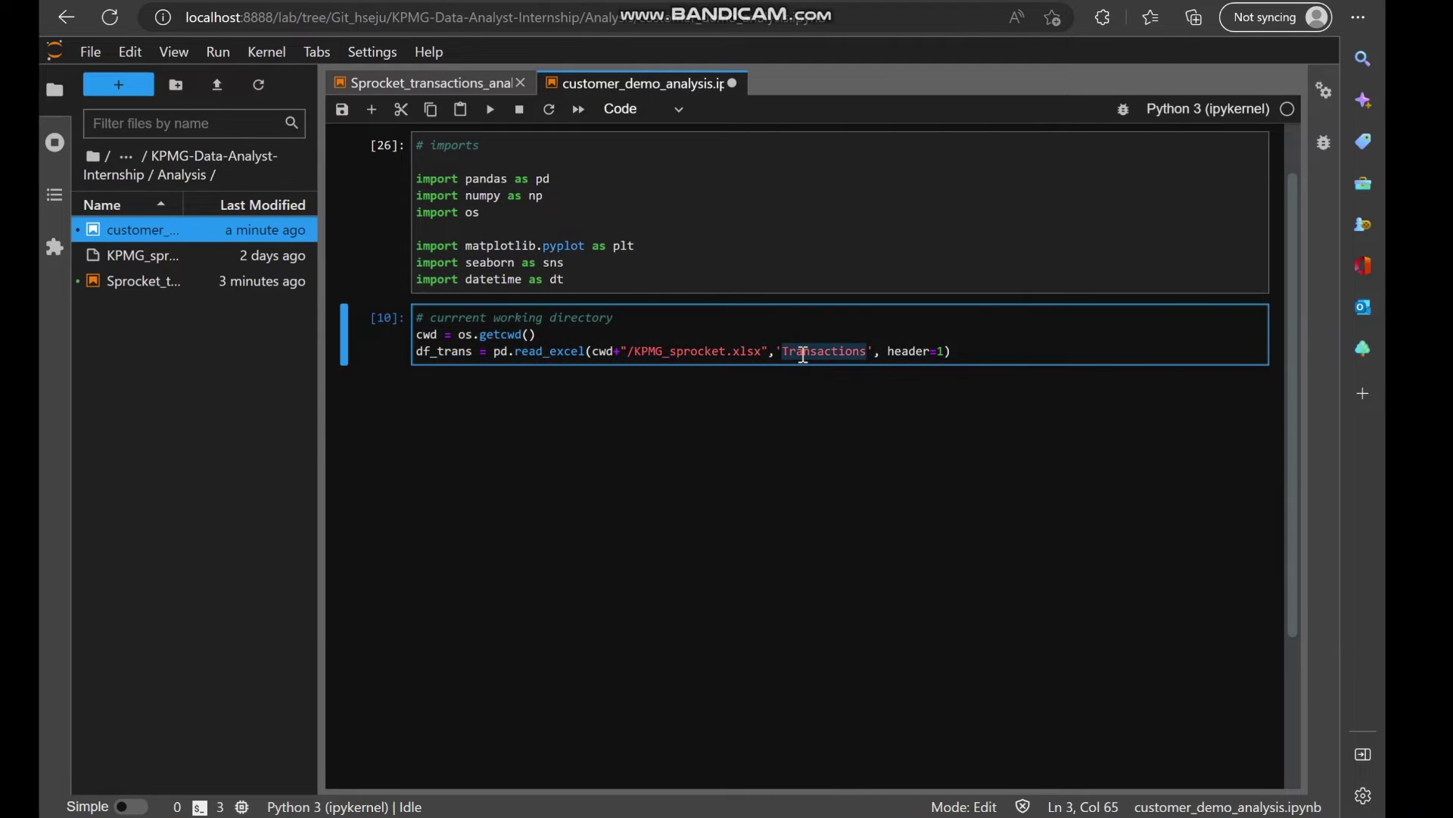
key(ctrl+v)
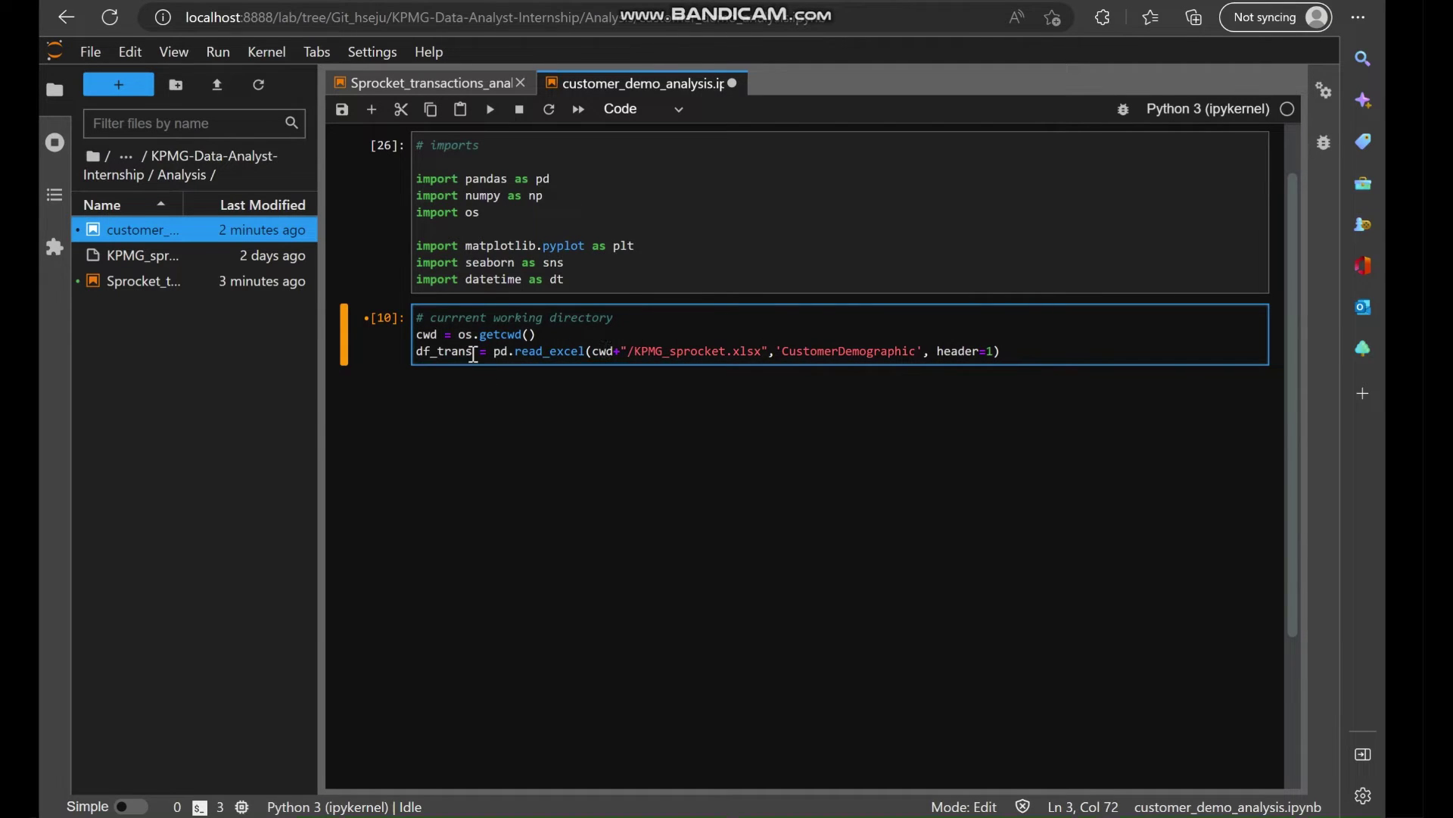
click(475, 353)
key(BackSpace)
key(BackSpace)
key(BackSpace)
key(BackSpace)
key(BackSpace)
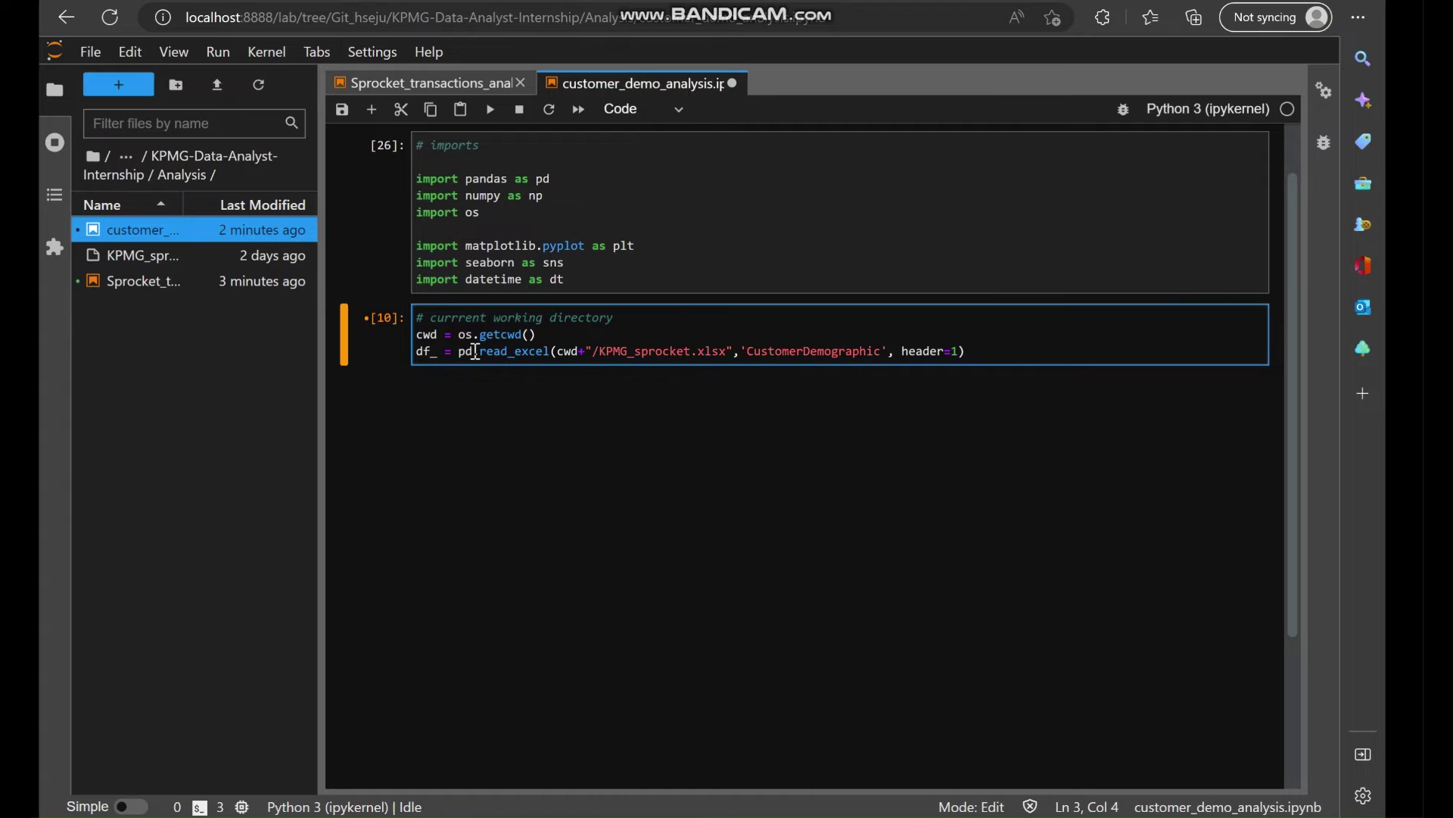
text(demo)
click(1035, 362)
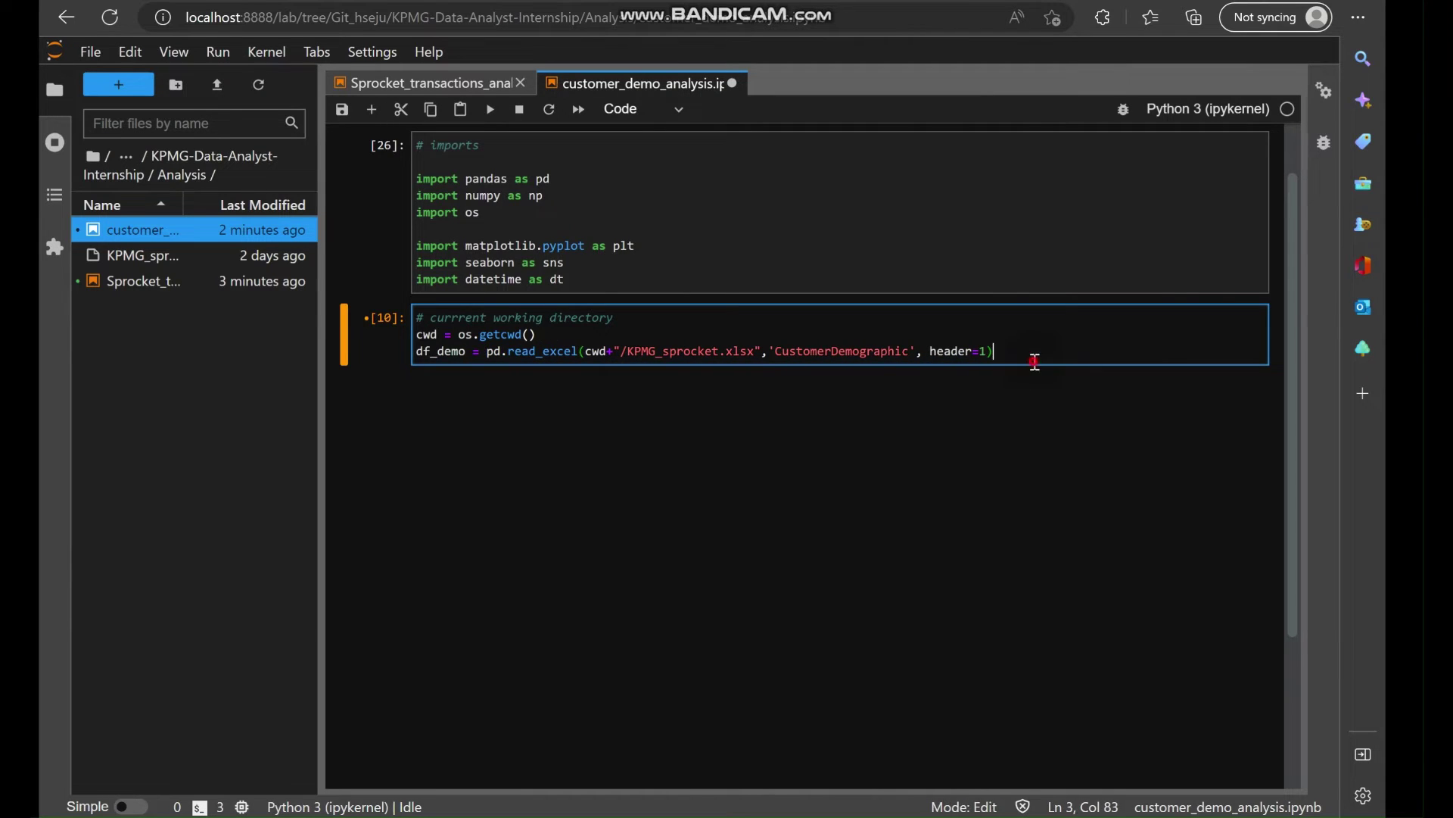
key(shift+Return)
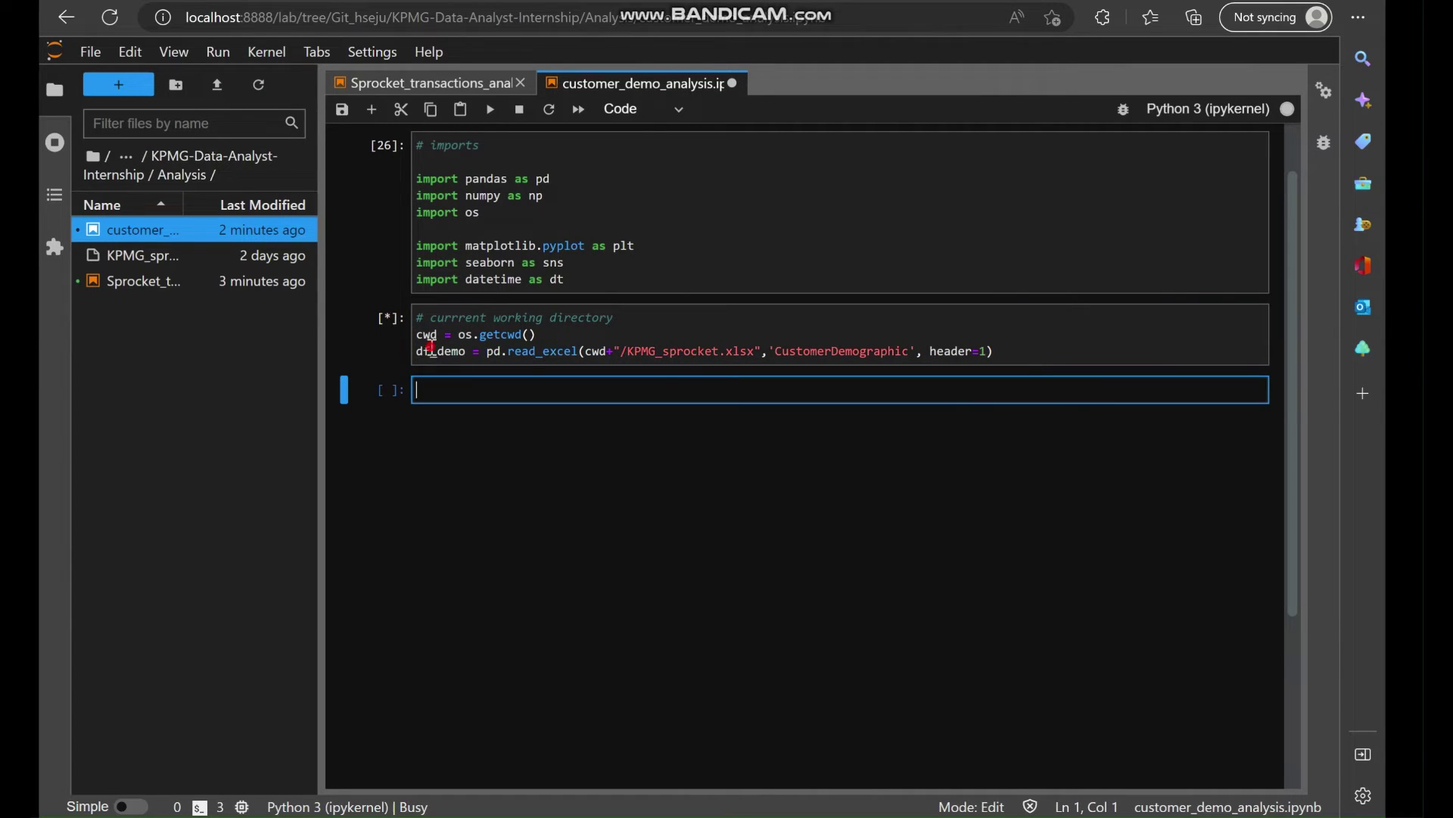
double_click(431, 349)
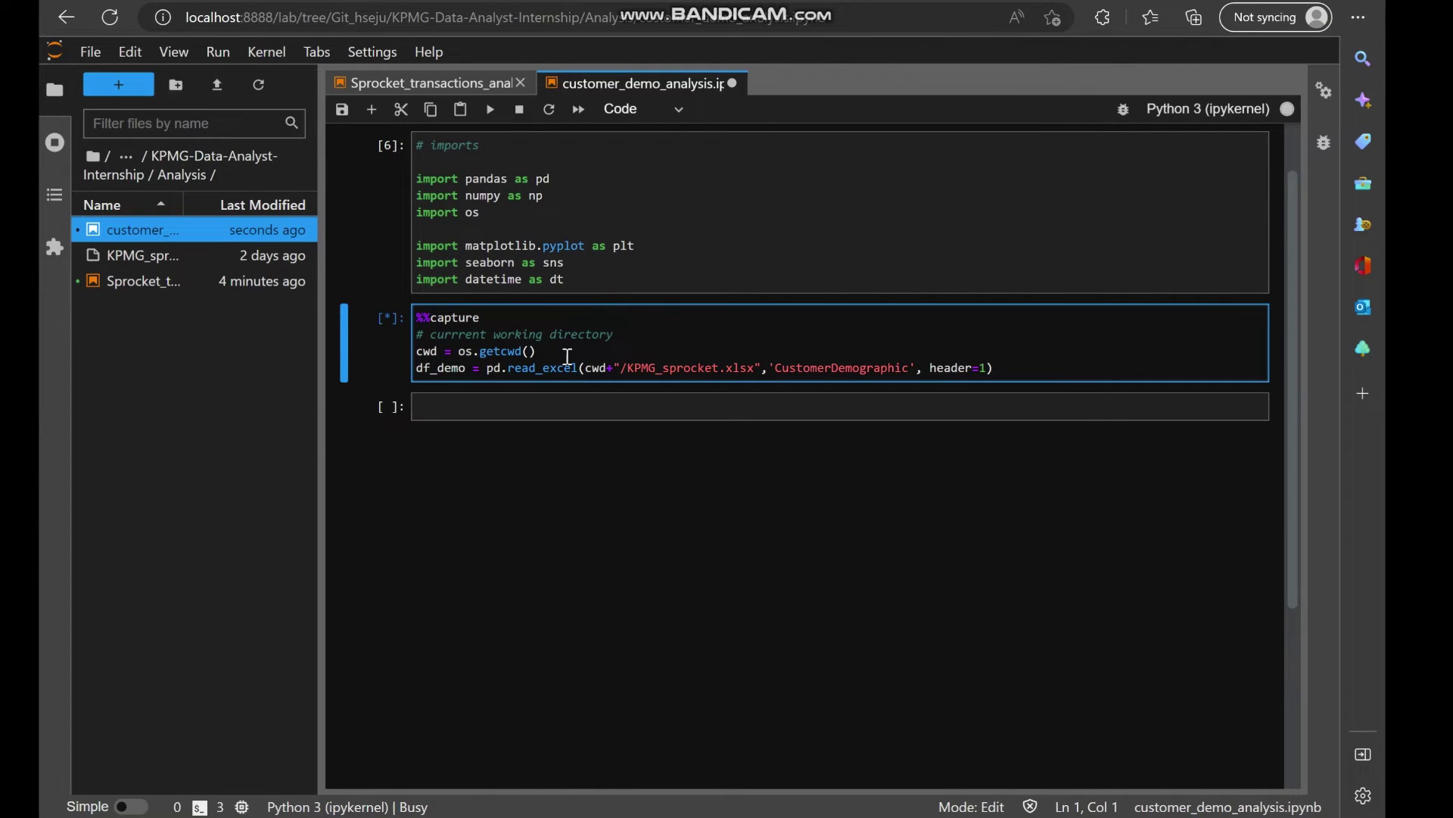
click(503, 415)
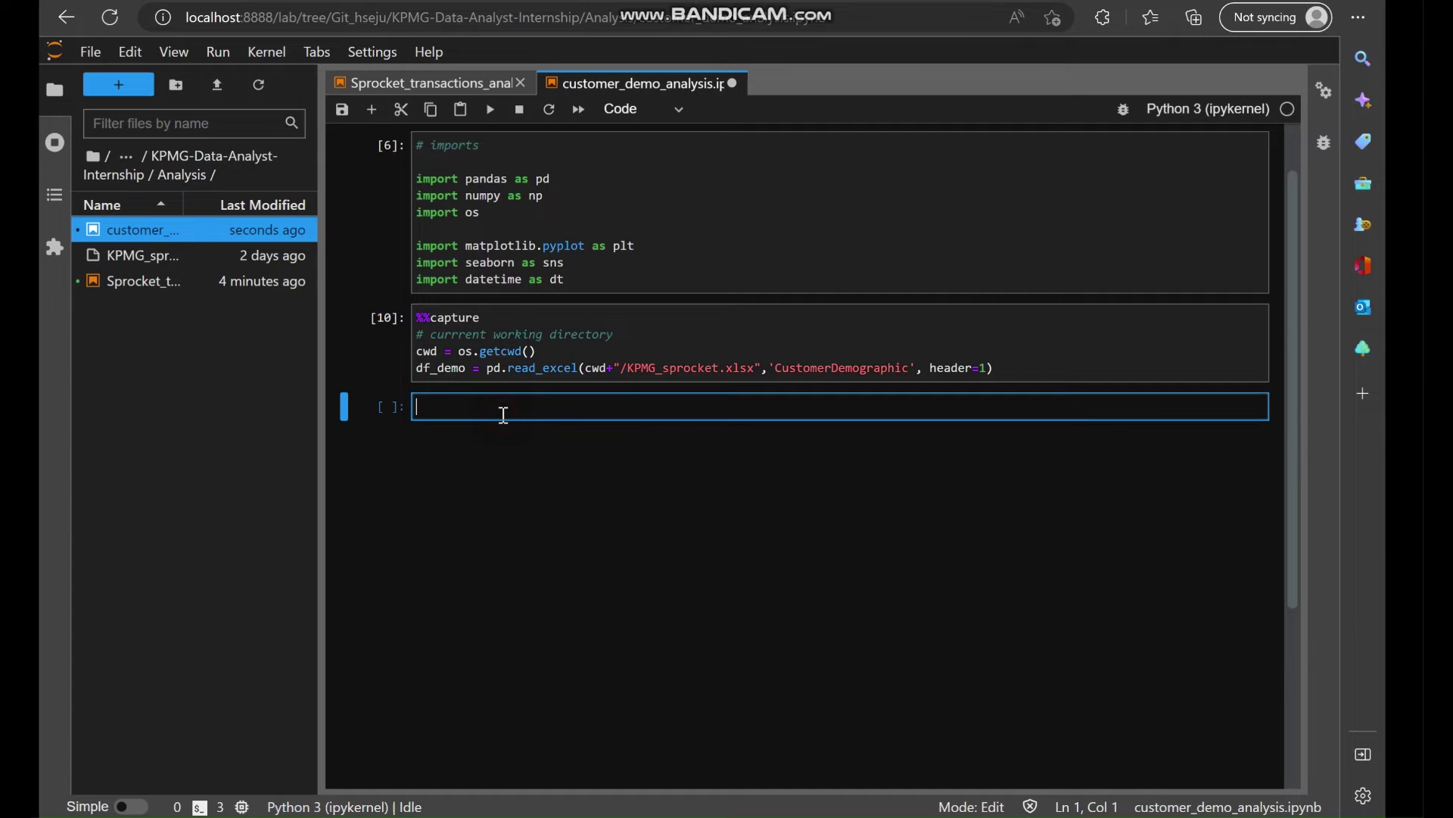
Display df_demo in a new cell and look over its 4000 × 13 preview.
text(df_demo)
key(shift+Return)
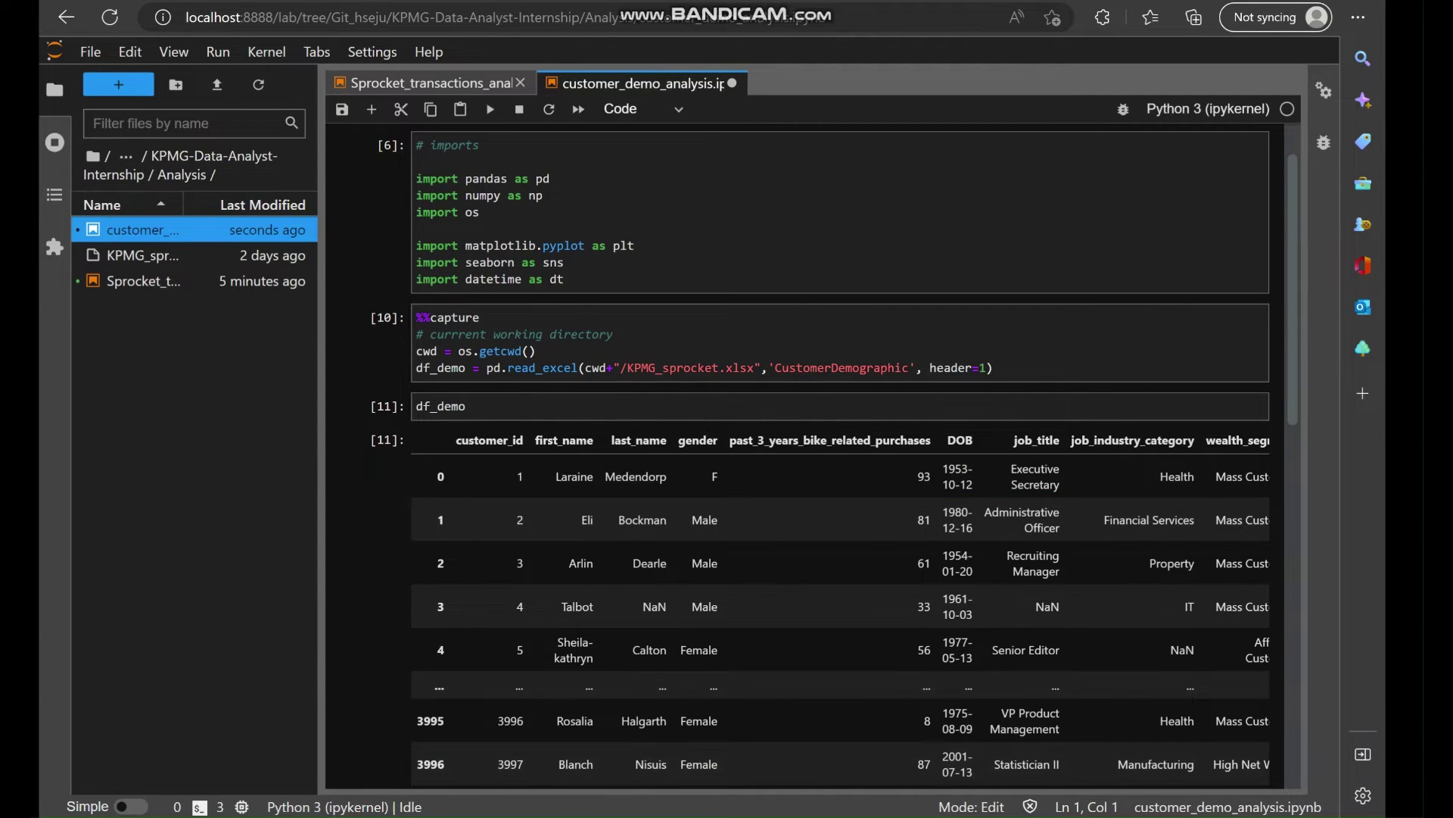
click(496, 409)
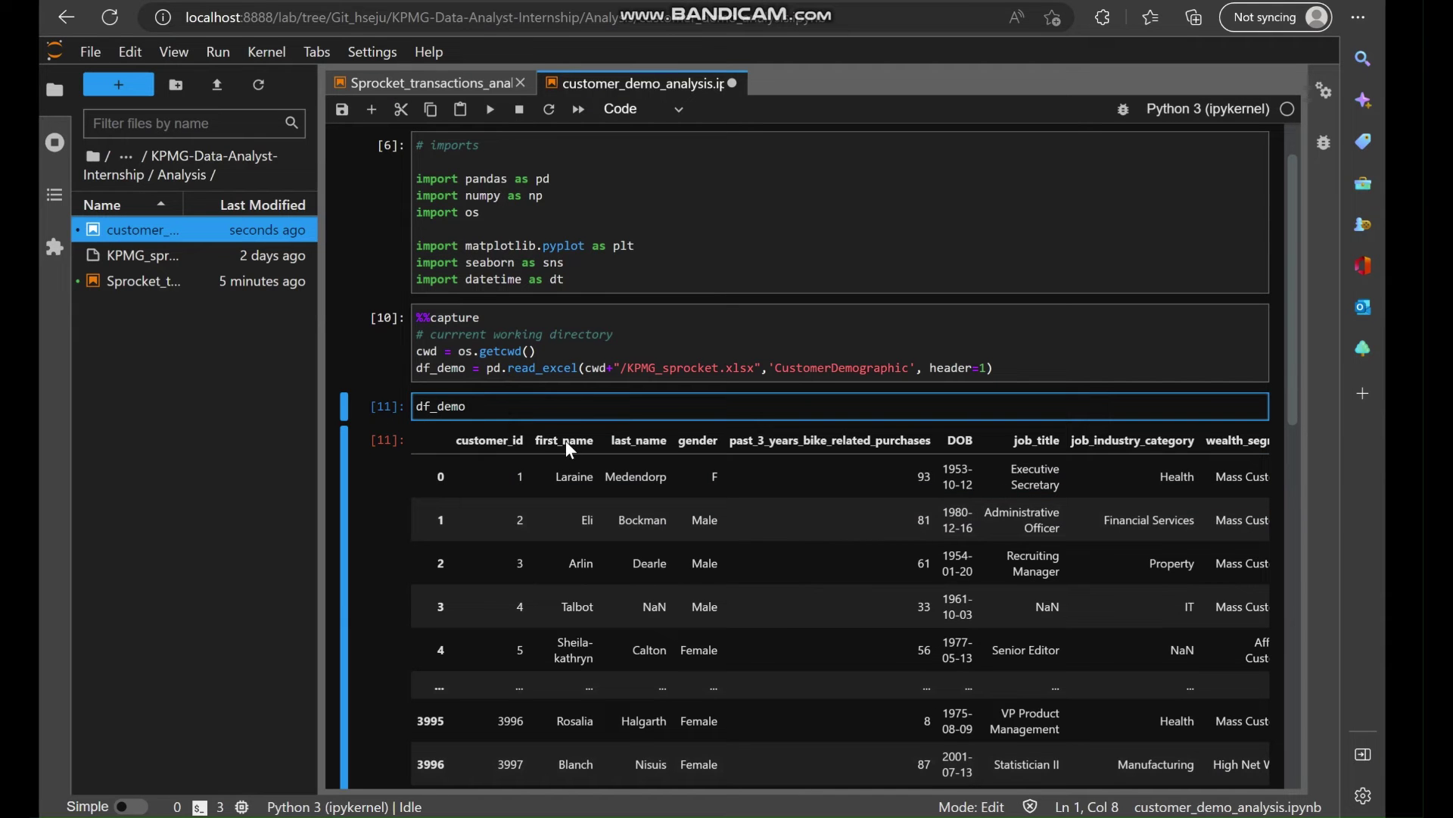
scroll(568, 445, down, 4)
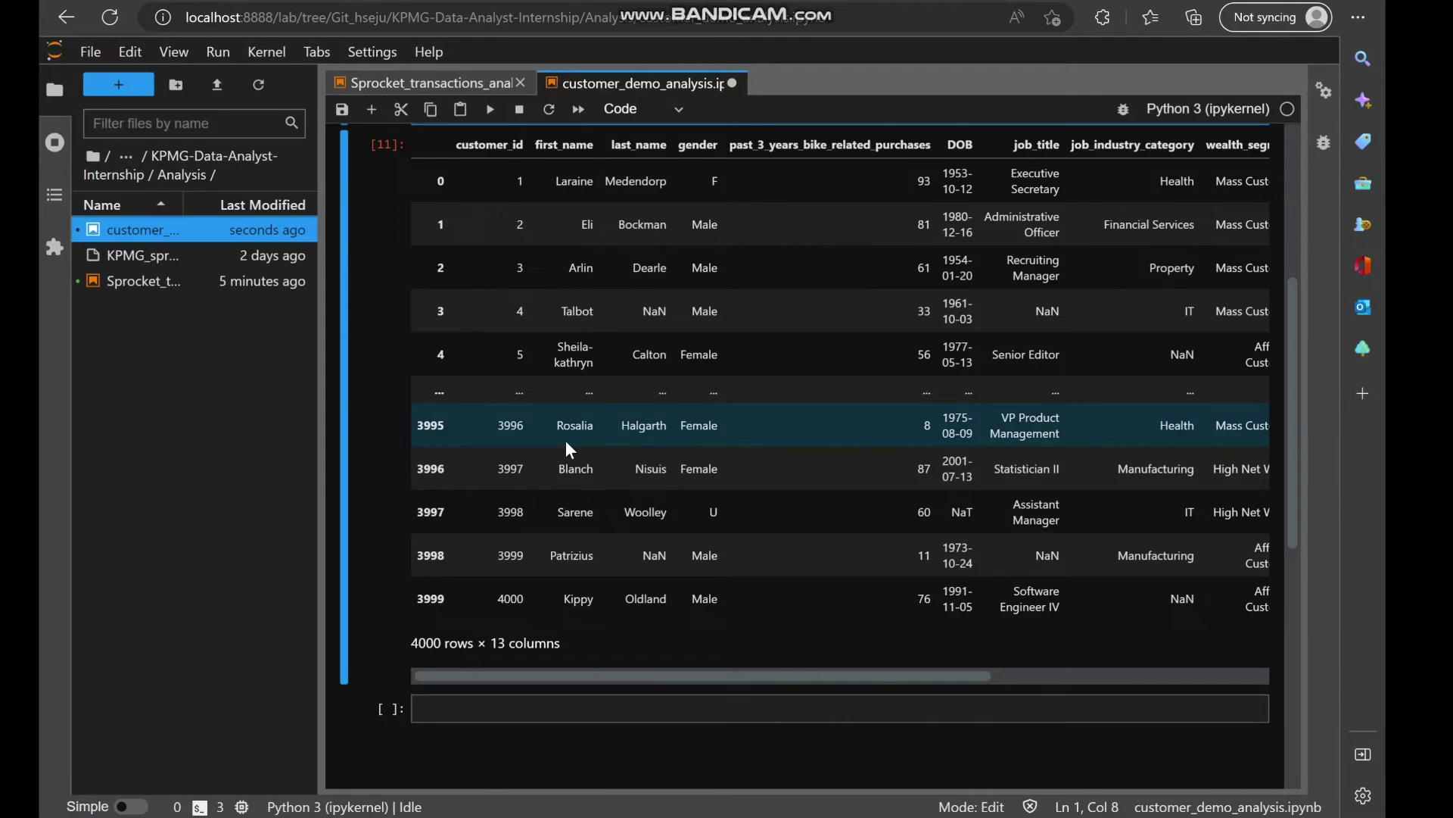
scroll(565, 439, up, 1)
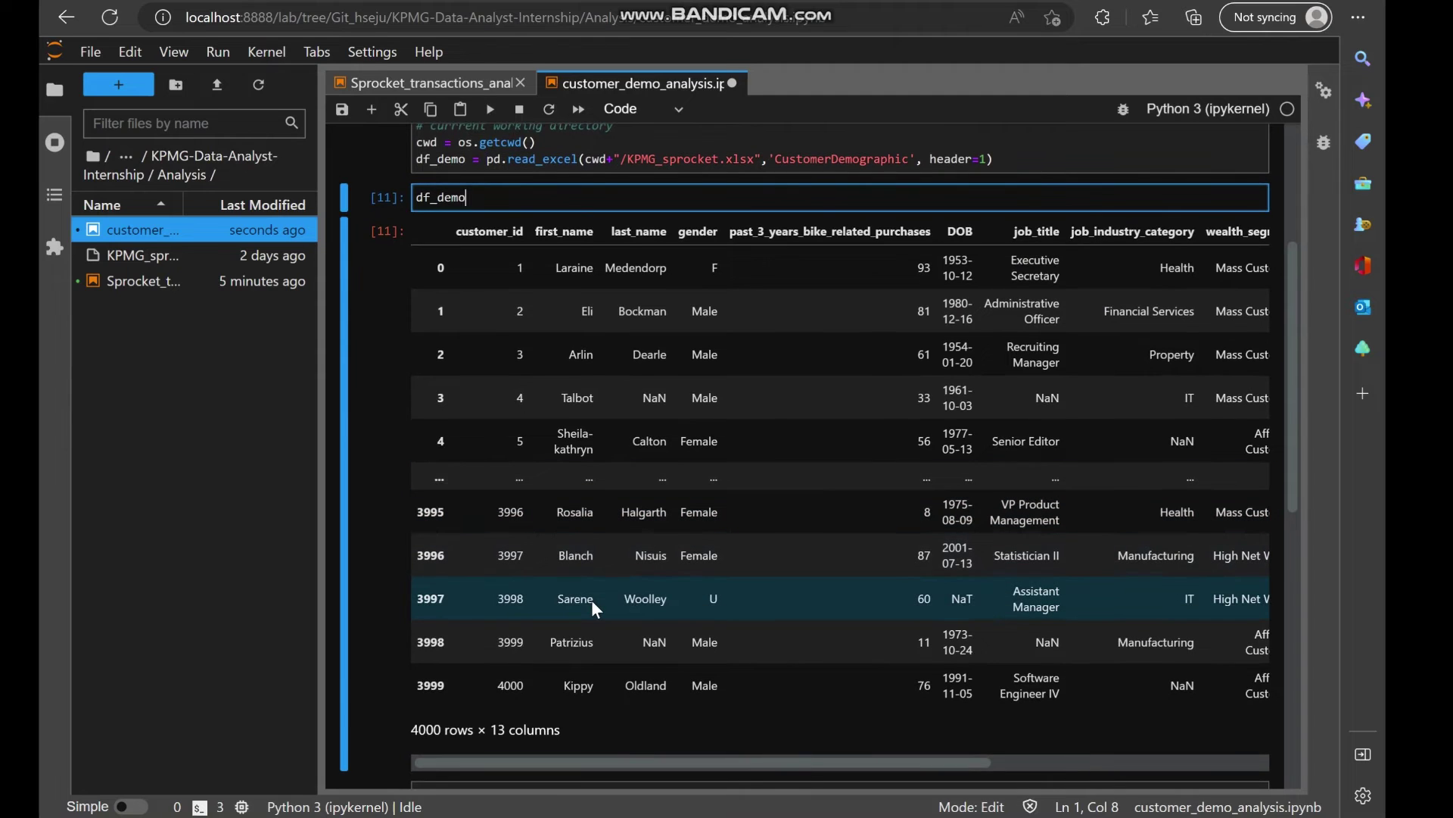
scroll(592, 600, right, 1)
scroll(592, 599, left, 1)
scroll(684, 608, up, 1)
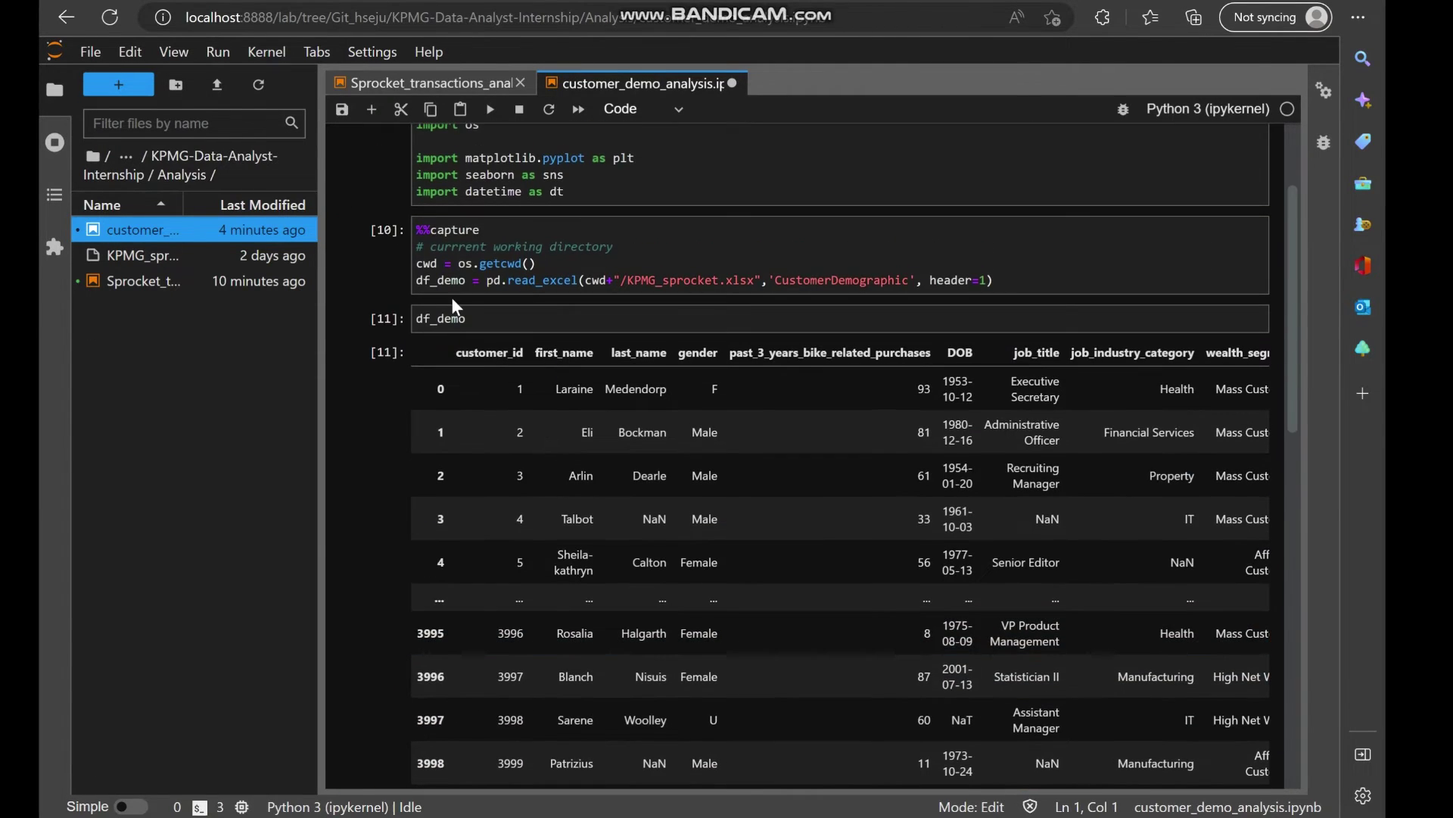
scroll(557, 466, down, 3)
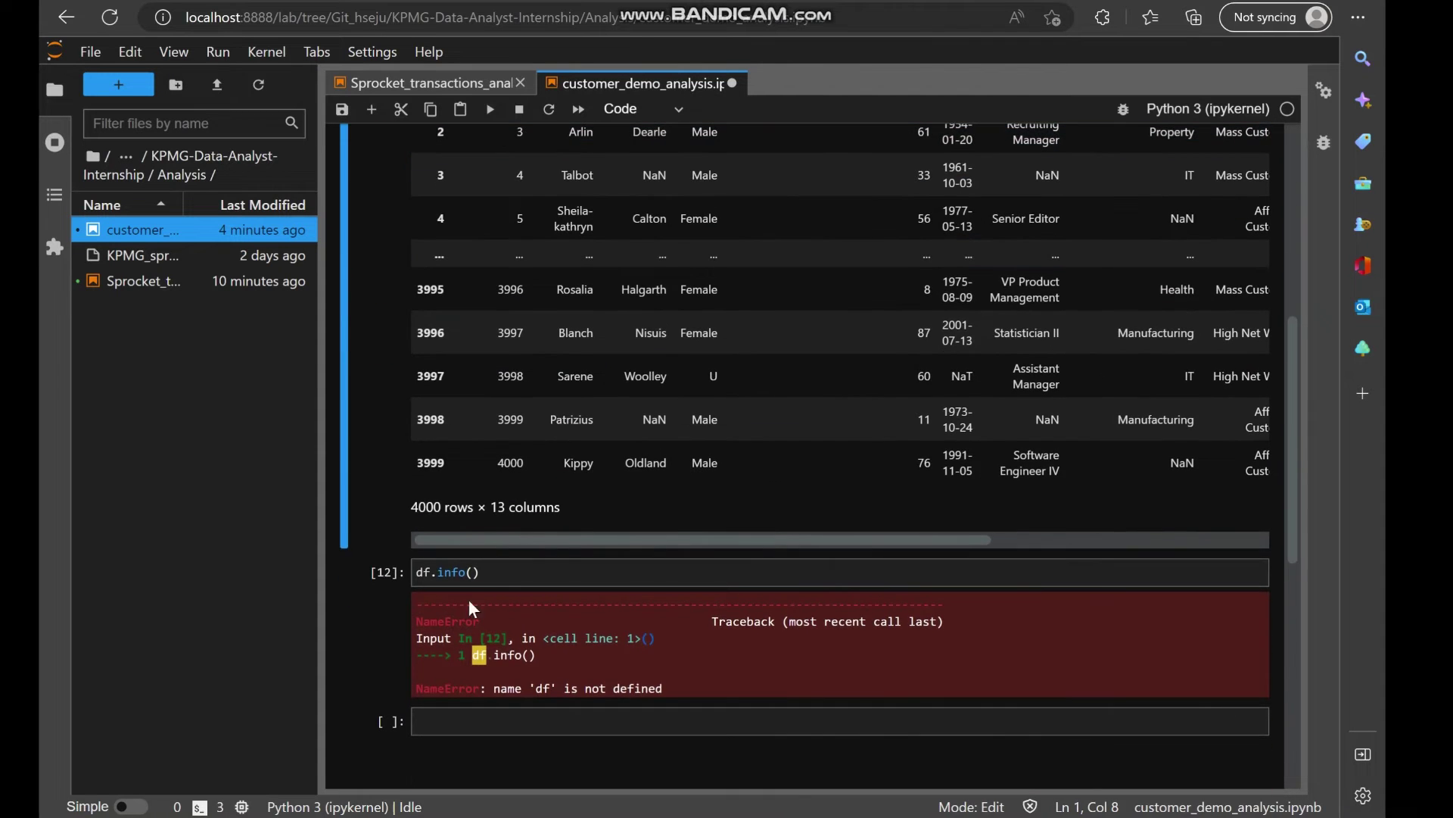
Correct the info cell to df_demo.info() and run it.
click(422, 577)
text(_demo)
click(566, 571)
key(shift+Return)
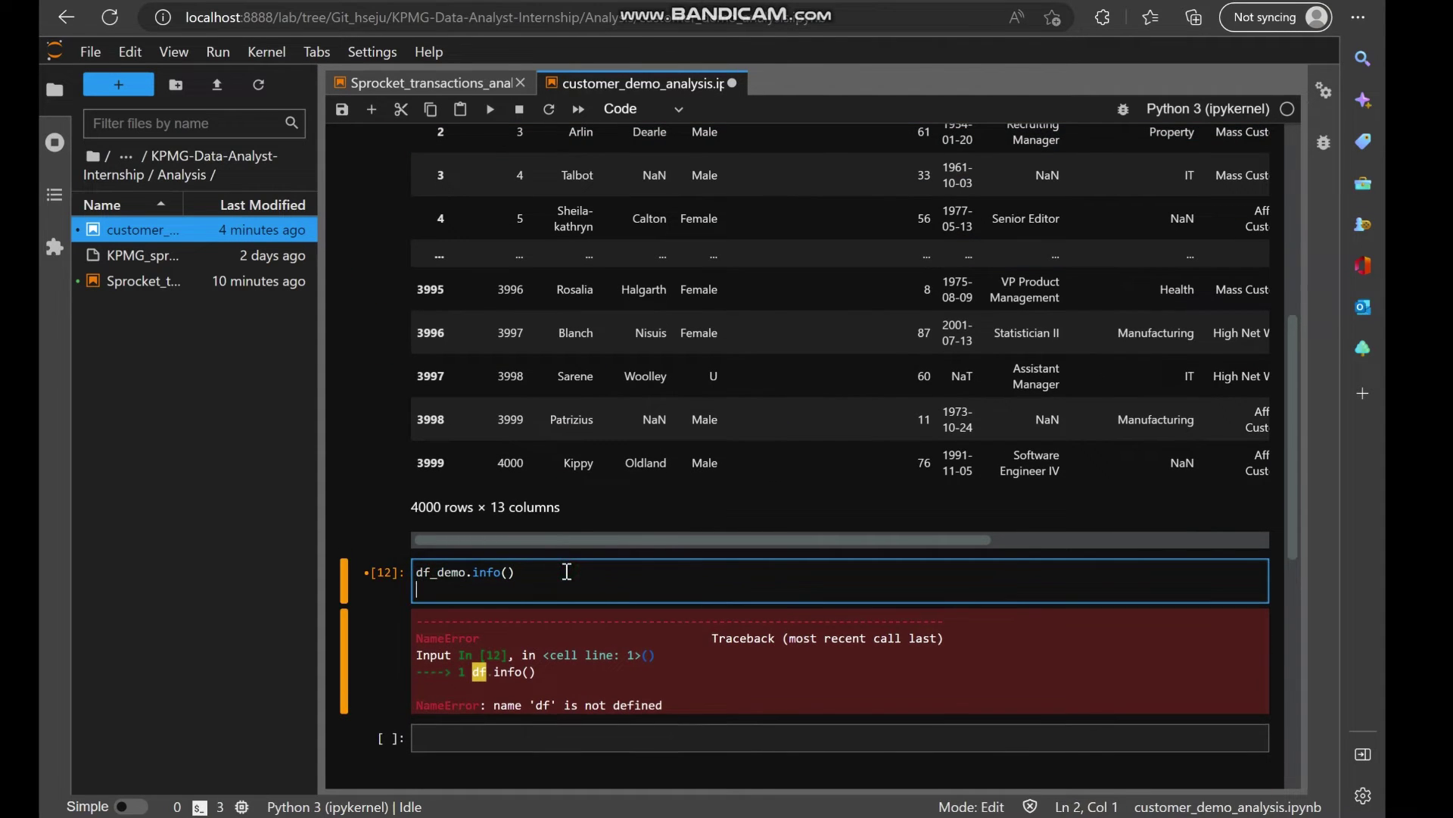
scroll(649, 519, down, 3)
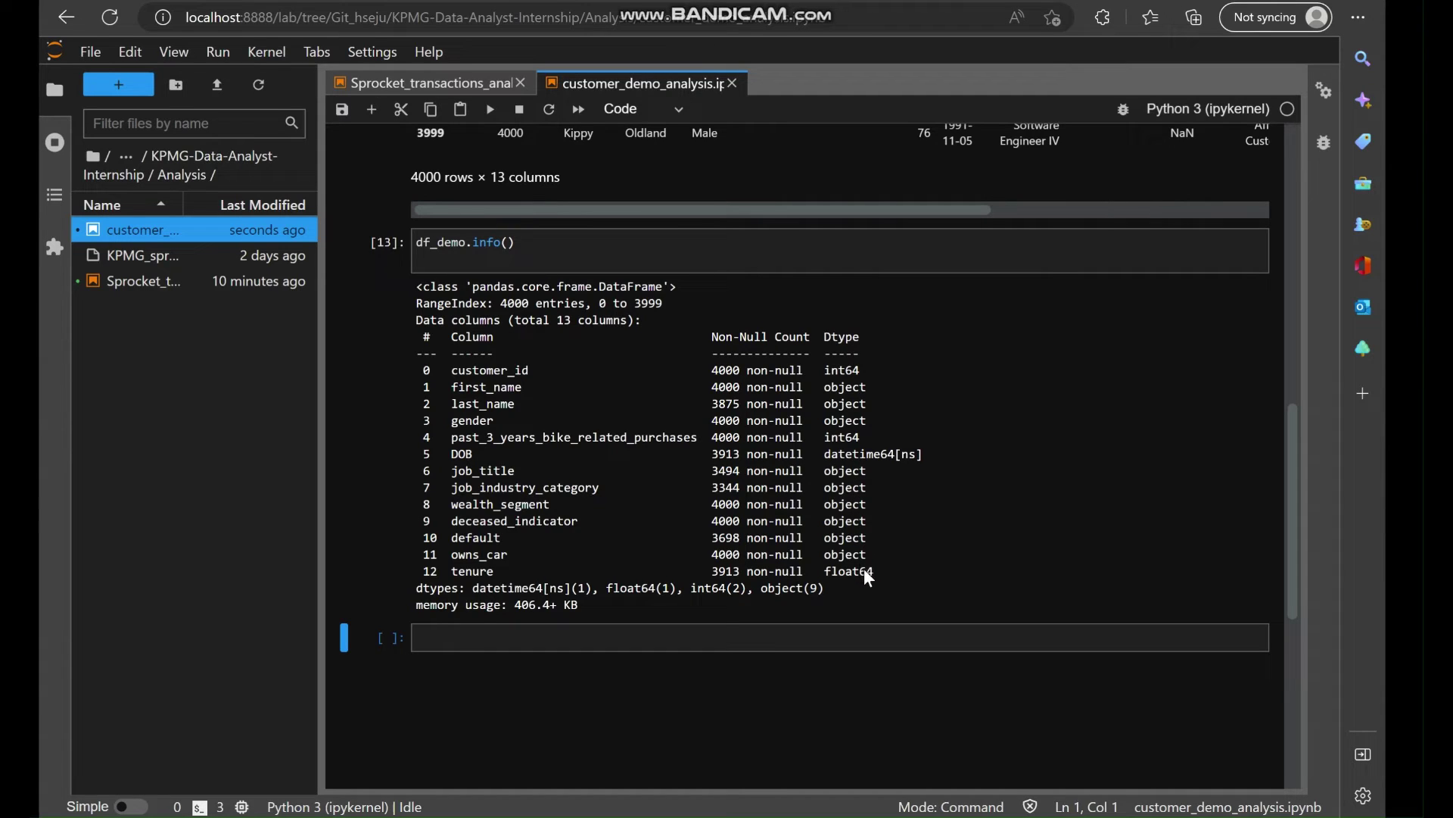
Run df_demo.describe() in the empty cell and review the numeric statistics.
click(562, 638)
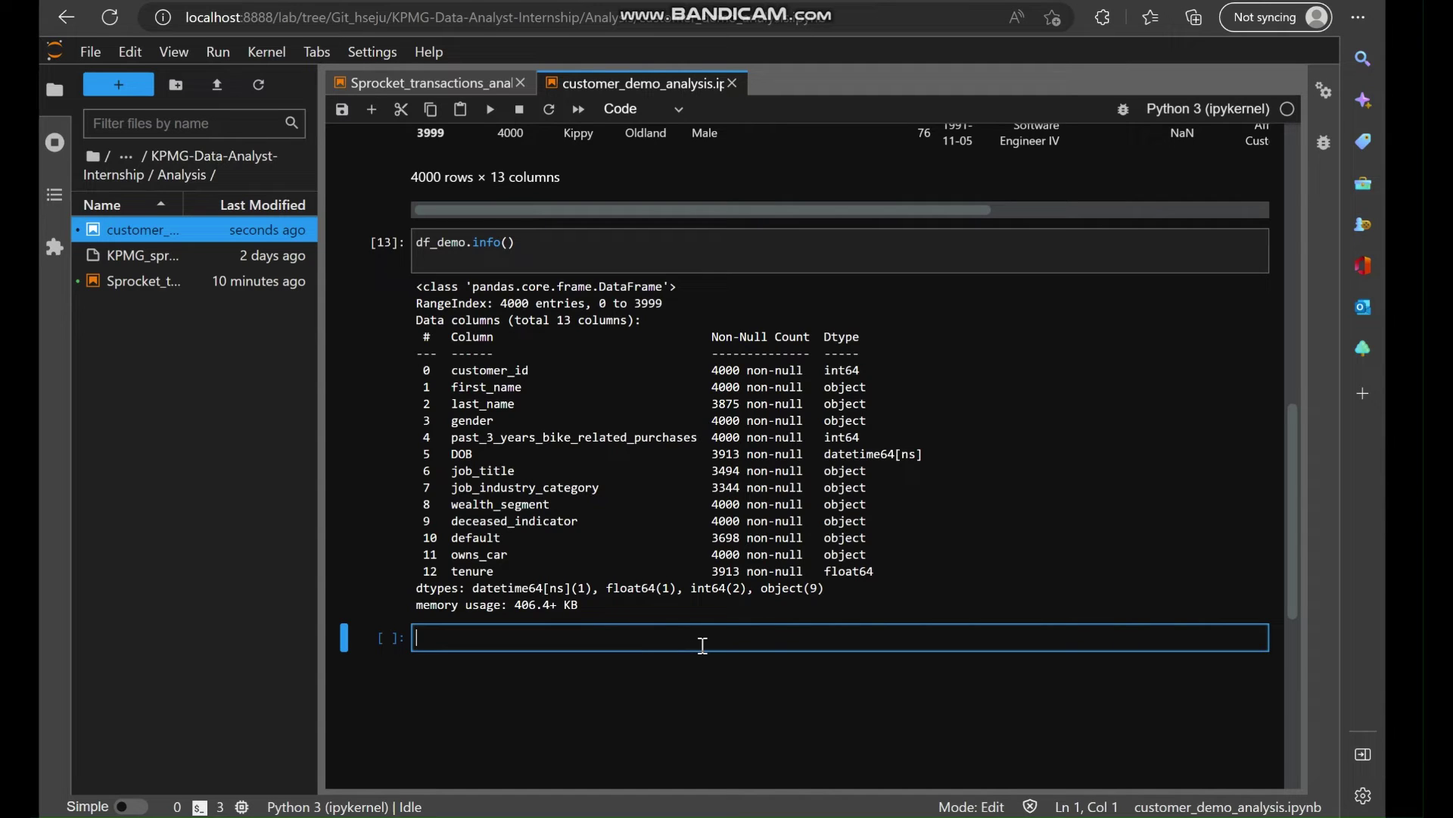
text(df_demo.desc)
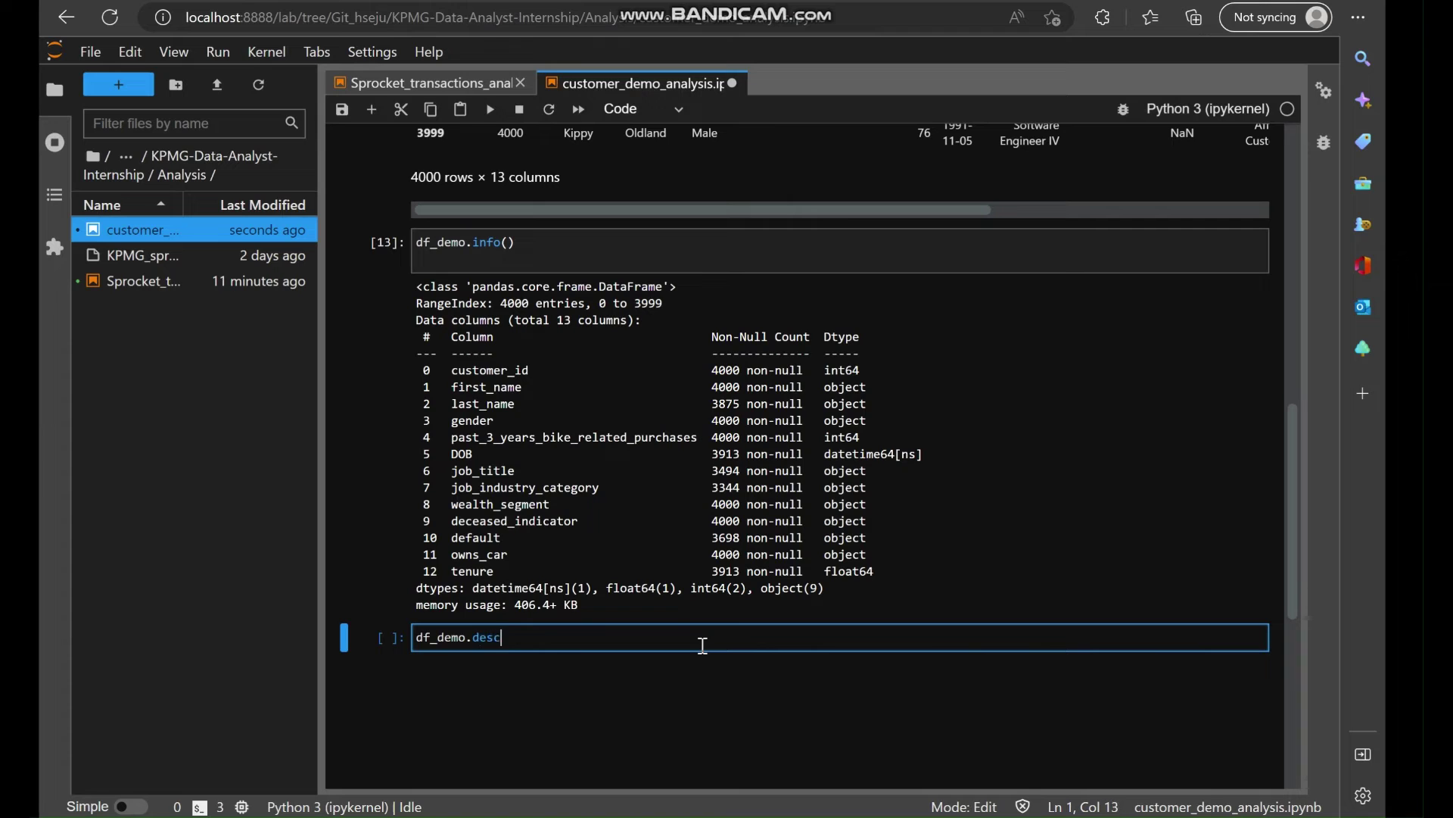
text(ribe())
key(shift+Return)
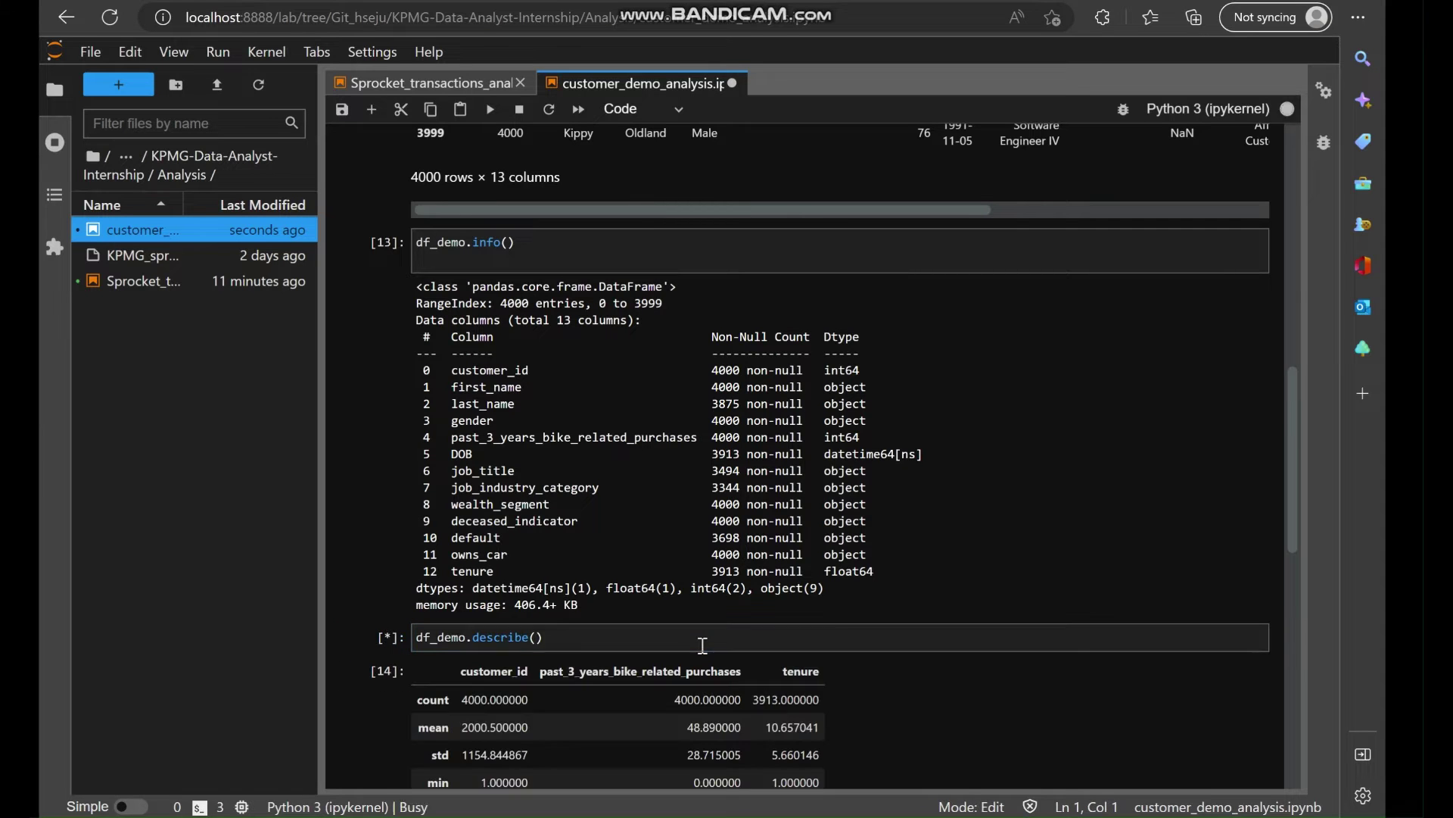
scroll(735, 645, down, 1)
scroll(735, 644, down, 2)
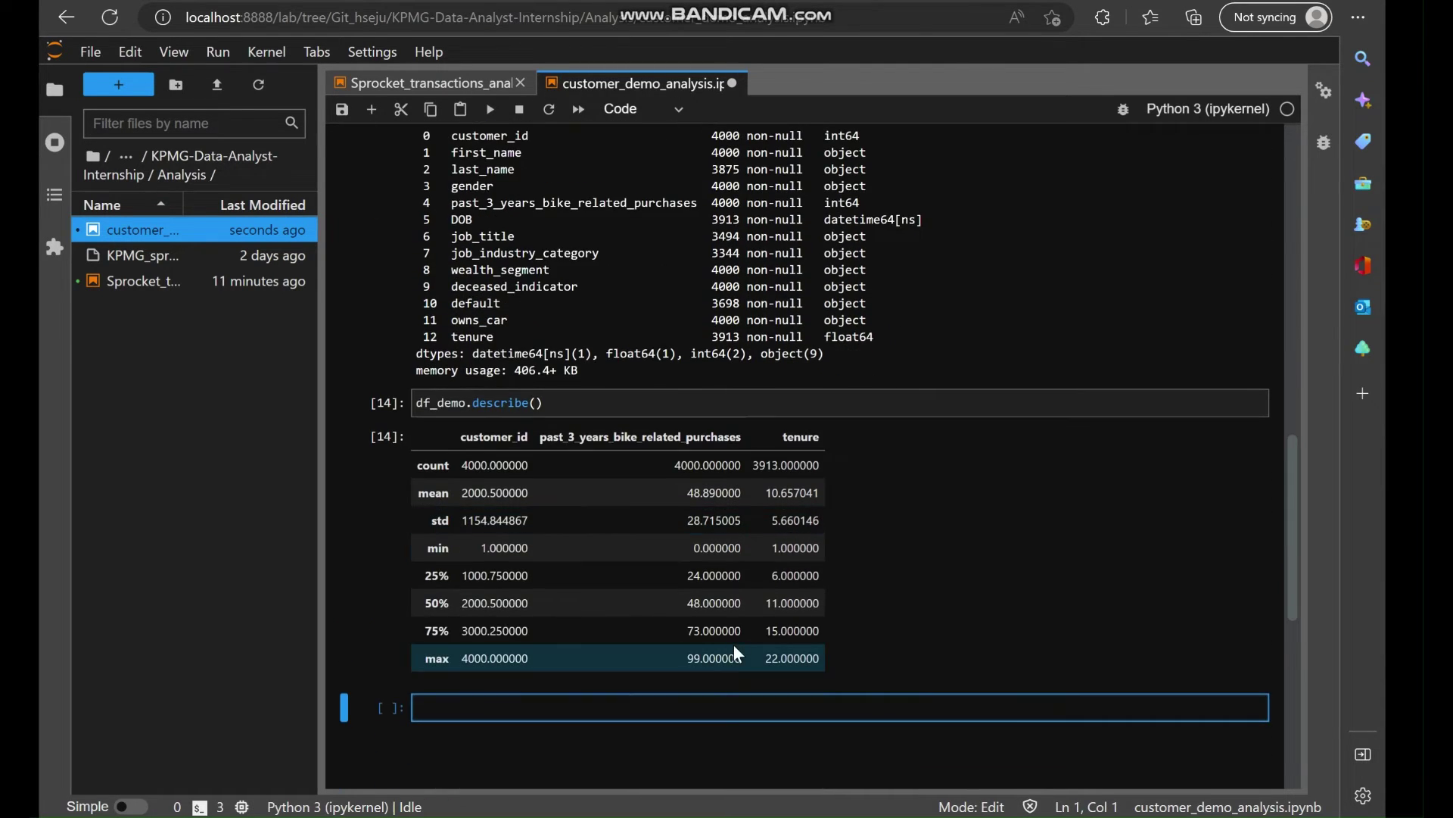
scroll(692, 543, up, 1)
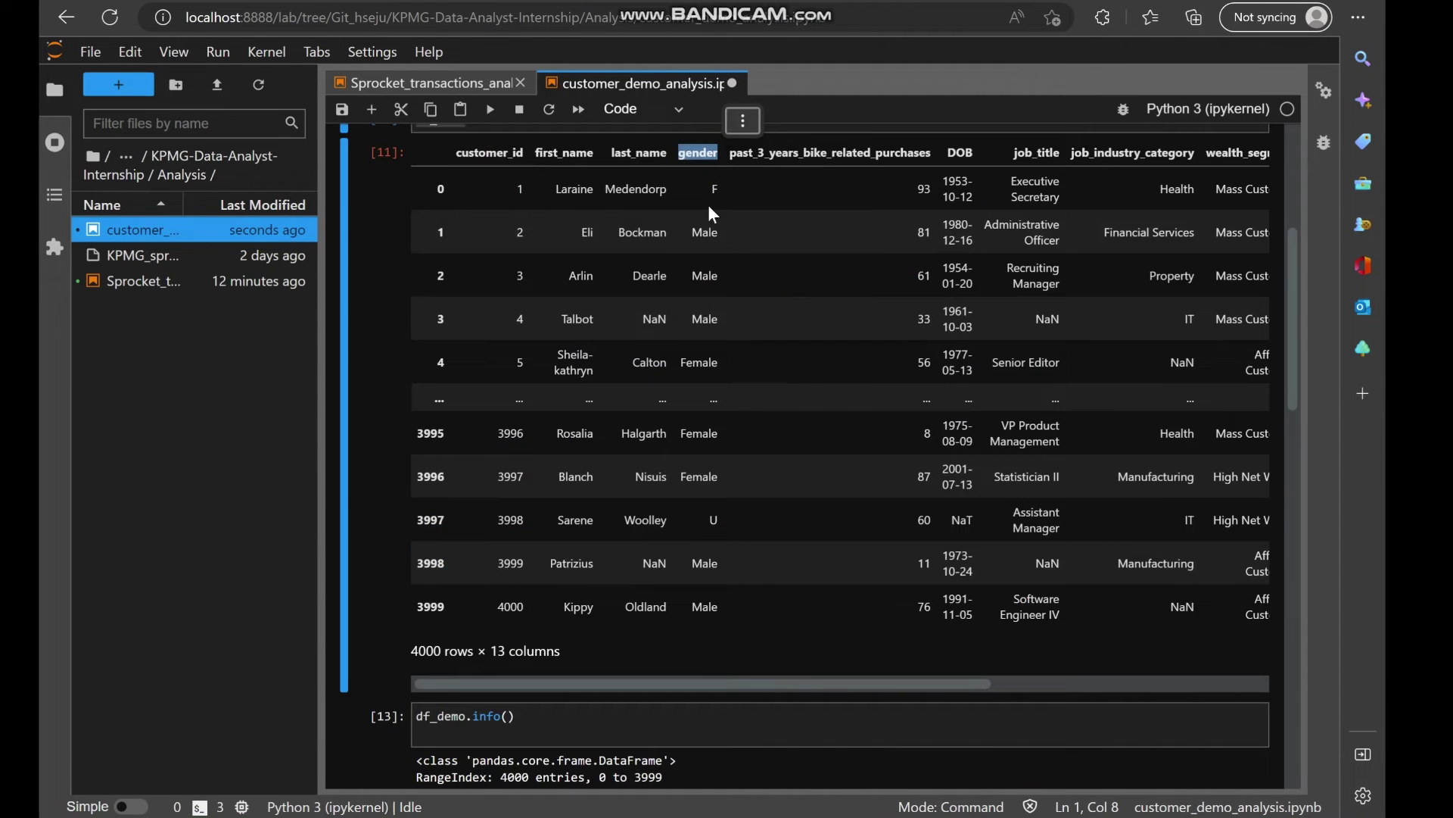
scroll(664, 401, down, 8)
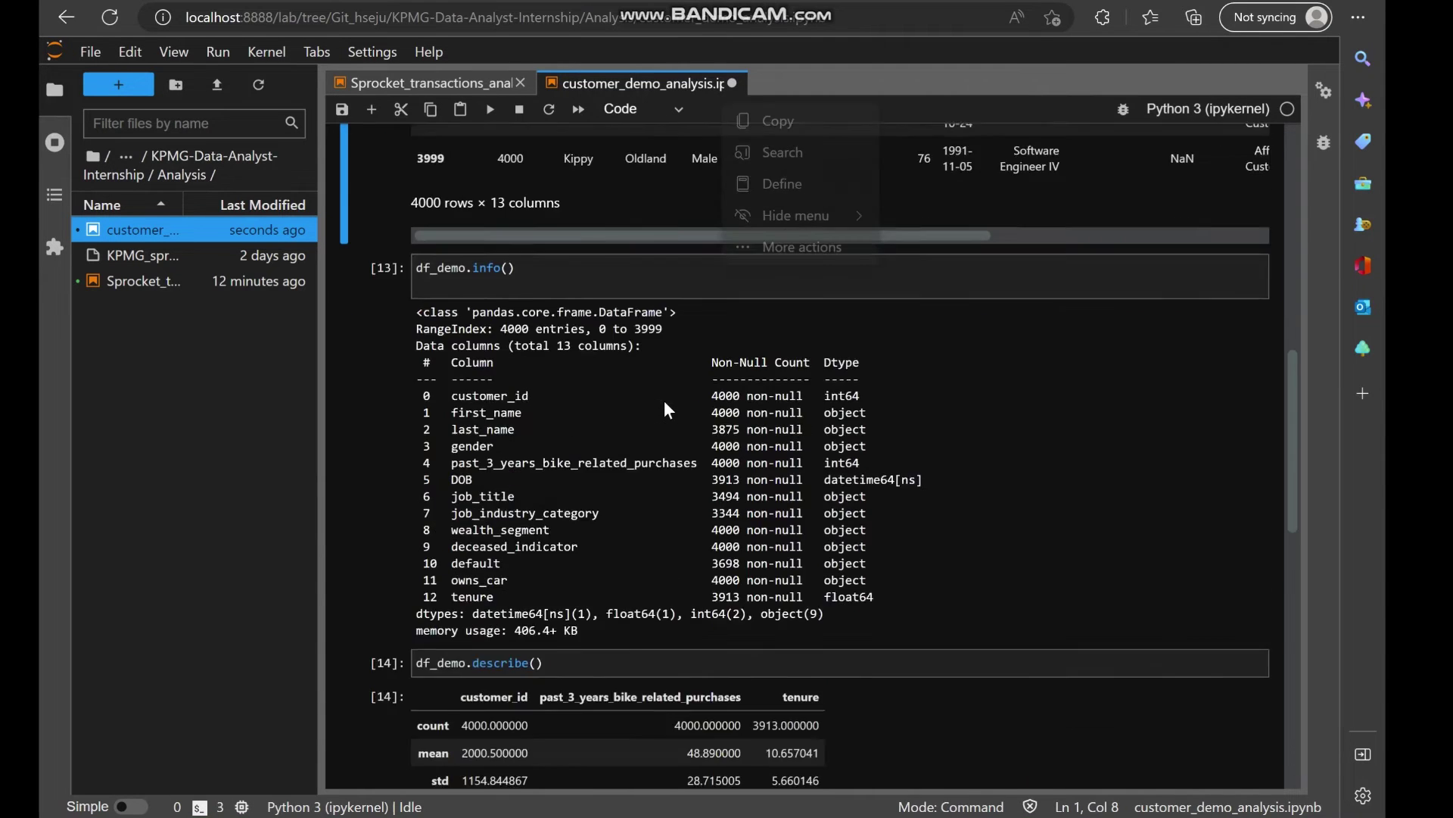
Show df_demo.gender.value_counts() and inspect the U (88), F and Femal values.
click(499, 589)
text(df_)
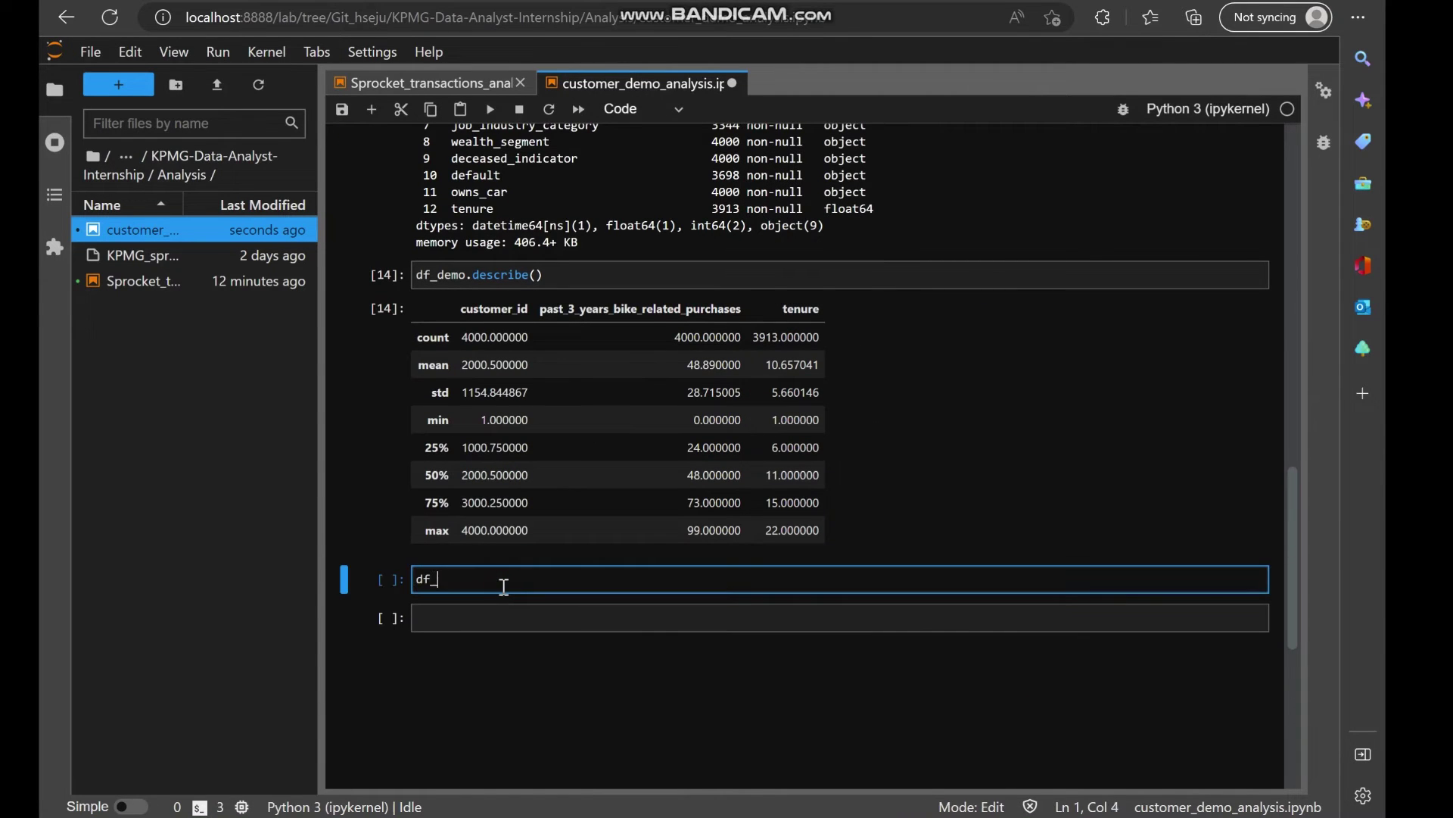
text(demo.tenure)
key(BackSpace)
key(BackSpace)
key(BackSpace)
key(BackSpace)
key(BackSpace)
key(BackSpace)
text(g)
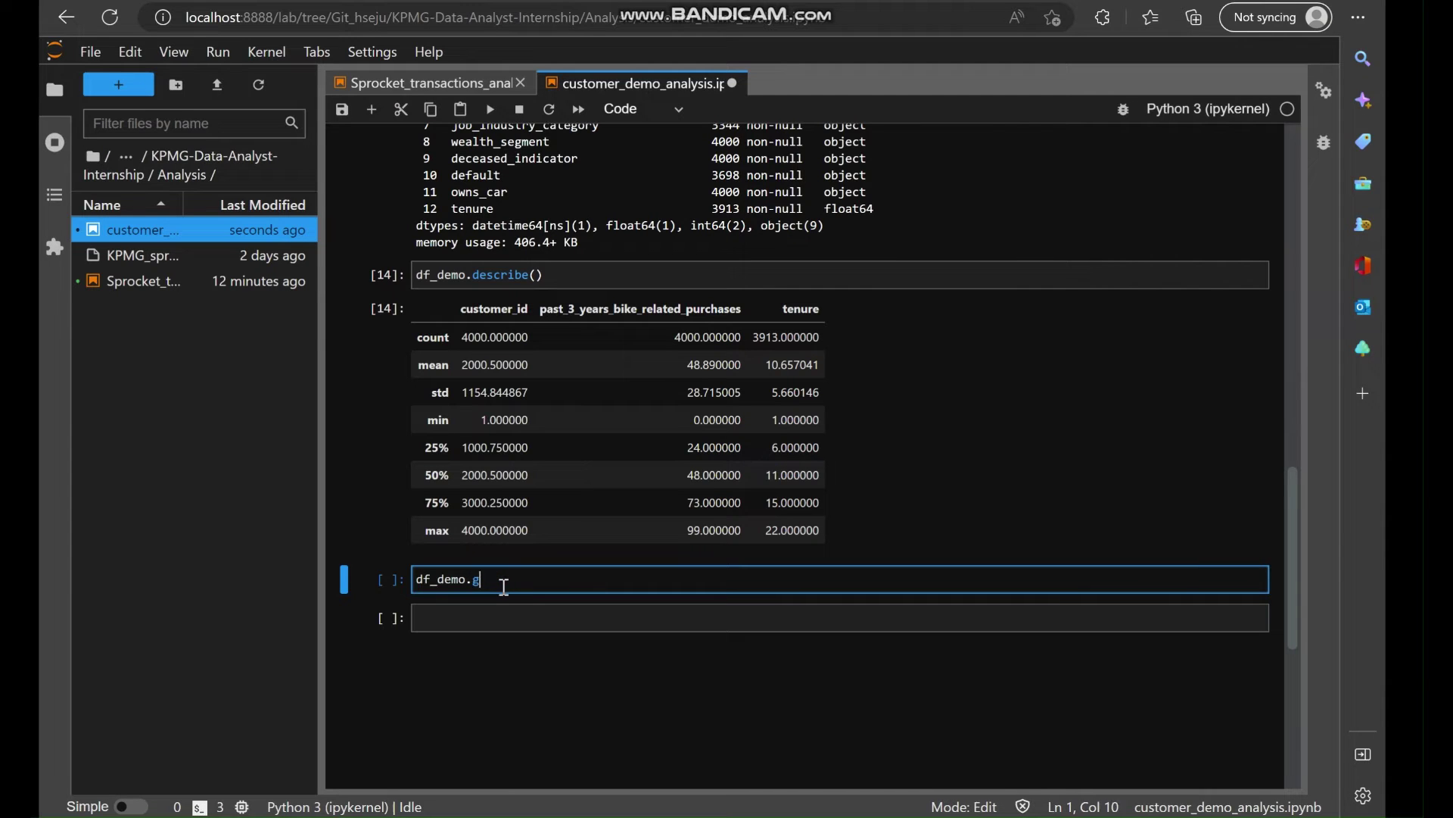
text(ender.value_counts())
key(shift+Return)
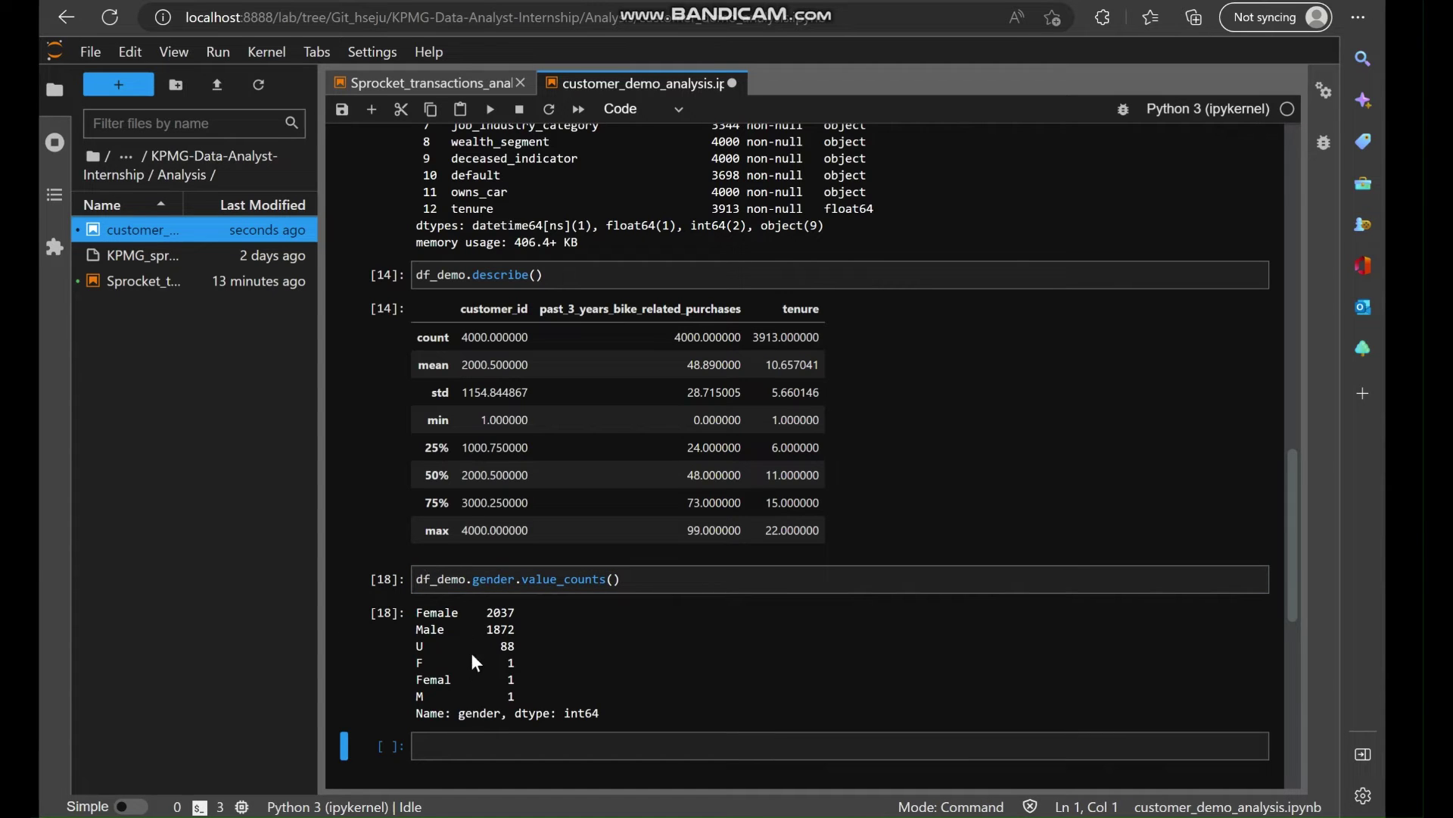
double_click(418, 645)
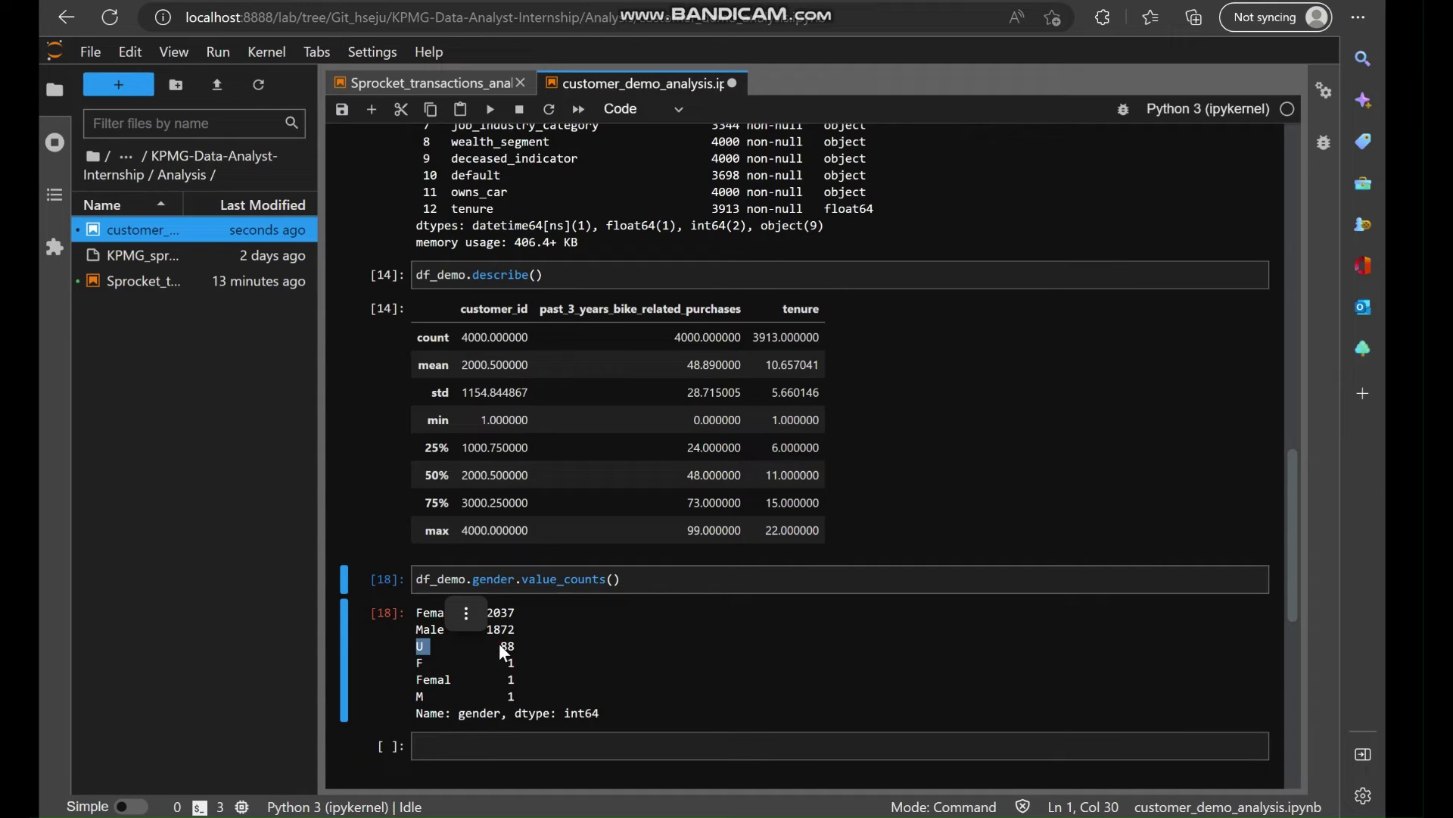
drag(498, 643, 516, 646)
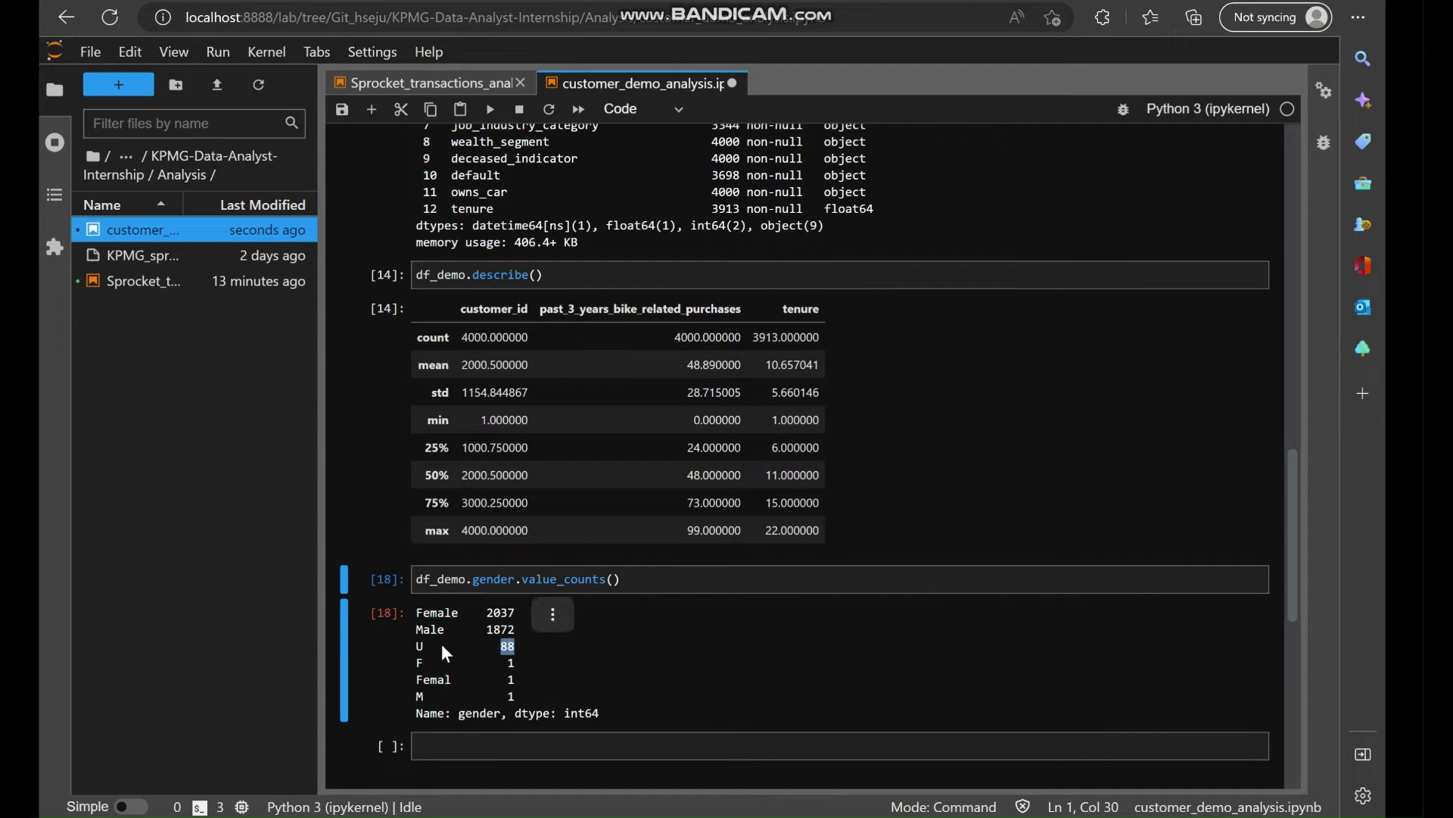
double_click(418, 643)
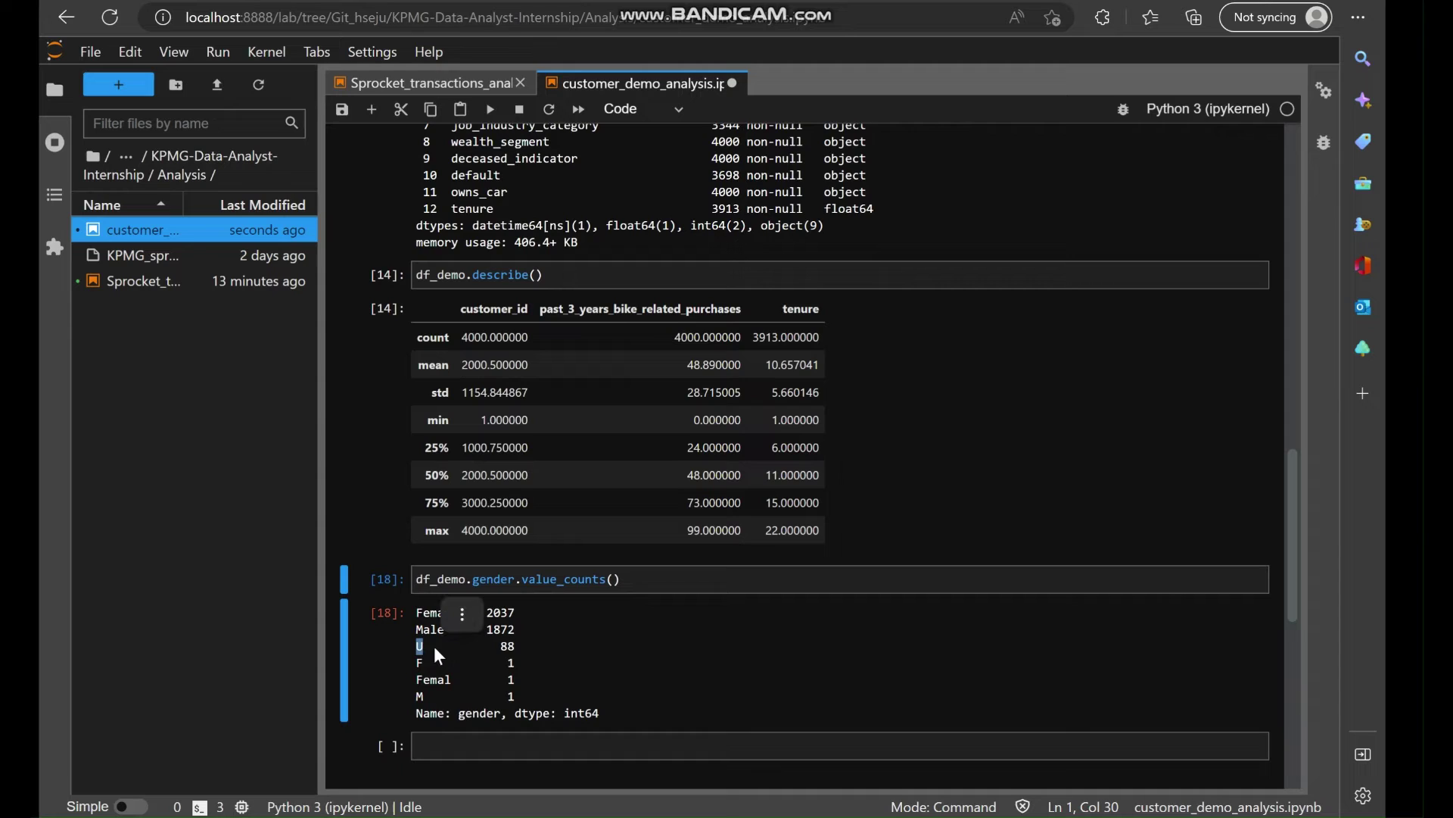
click(418, 681)
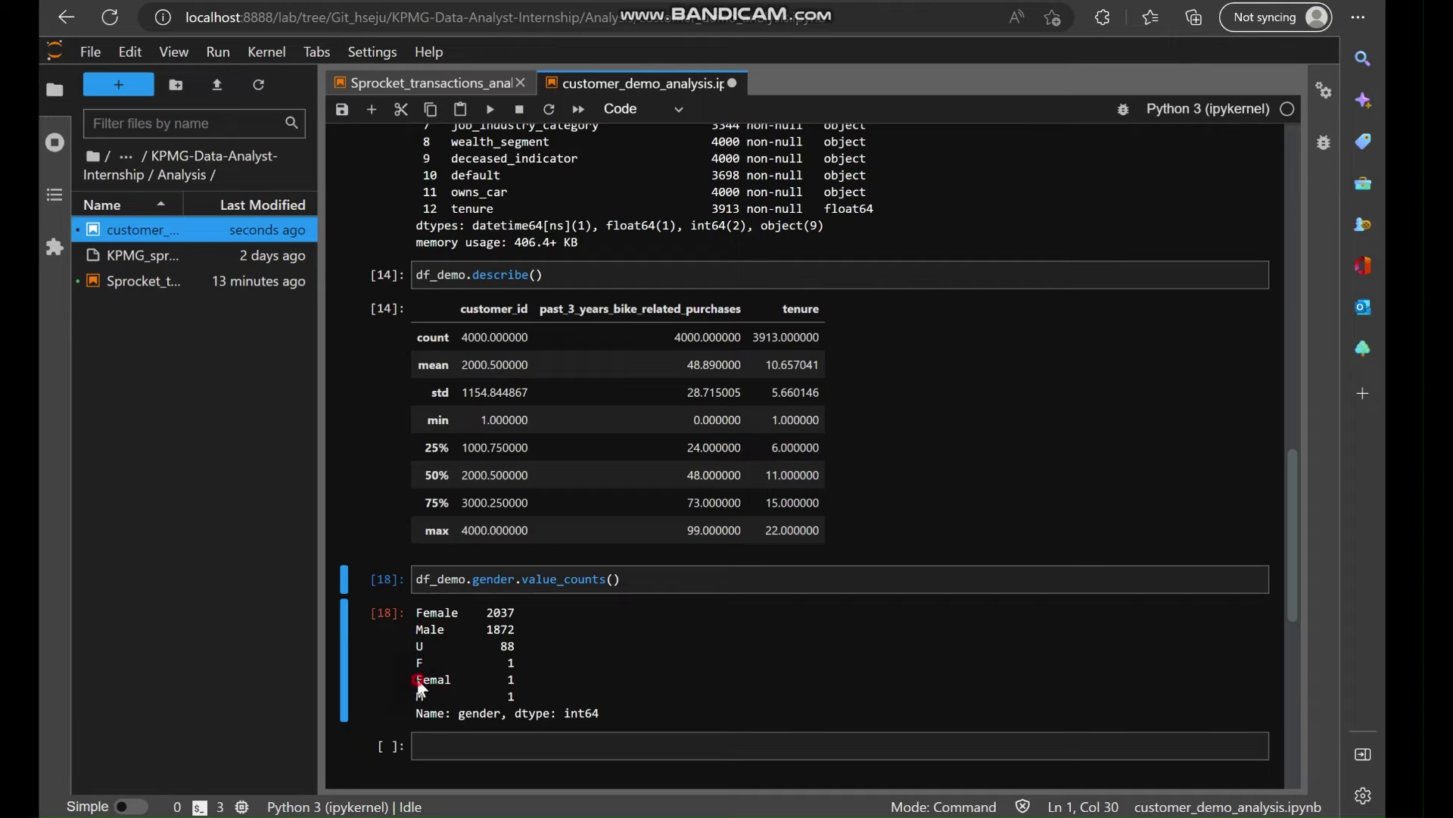
drag(448, 683, 452, 685)
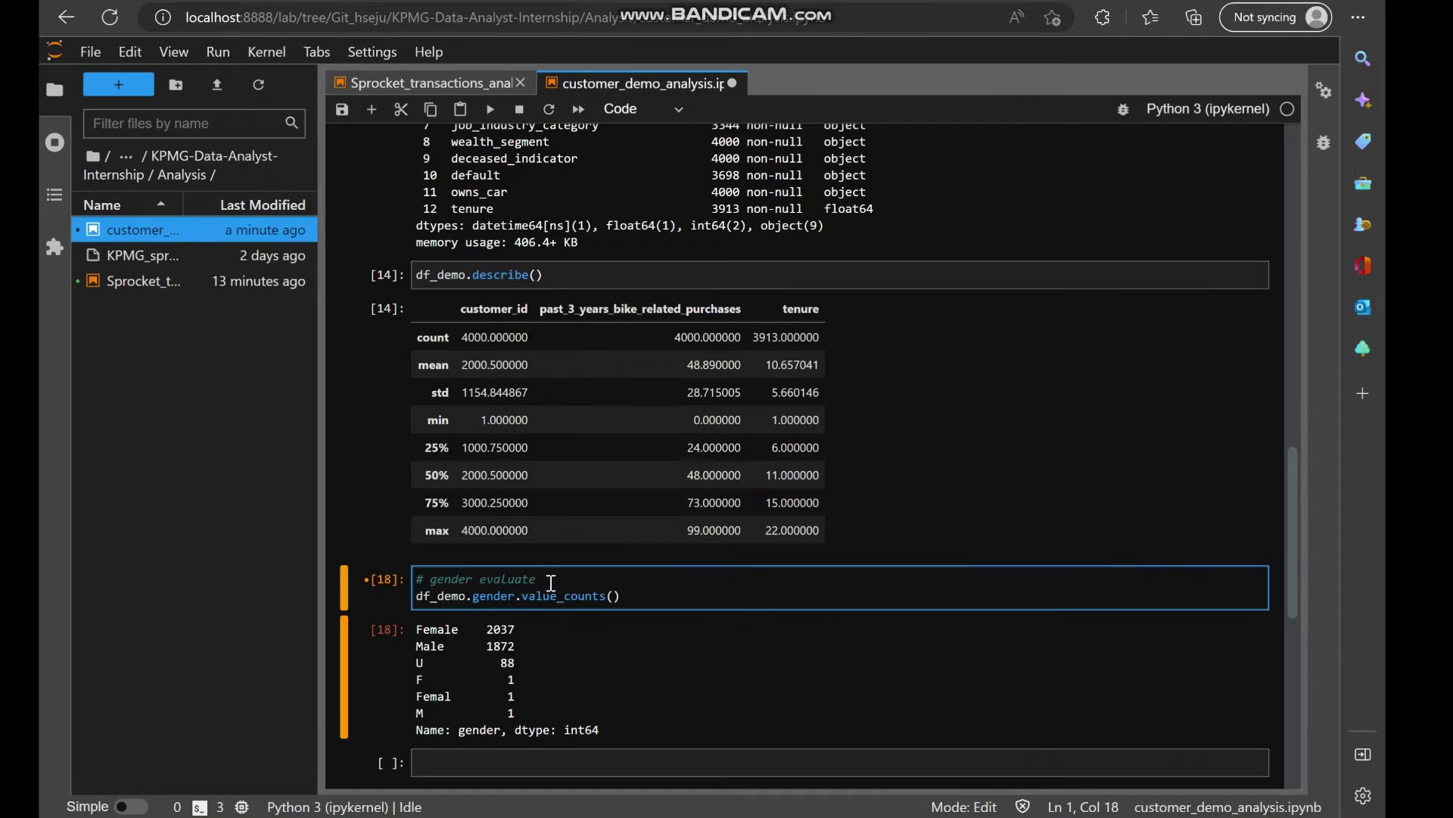
Label the gender cell with a '# gender column evaluate' comment.
click(480, 579)
text(colun)
text(n)
scroll(610, 674, down, 1)
Start a 'Customer Demographics:' section in the KPMG sticky note.
key(alt+Tab)
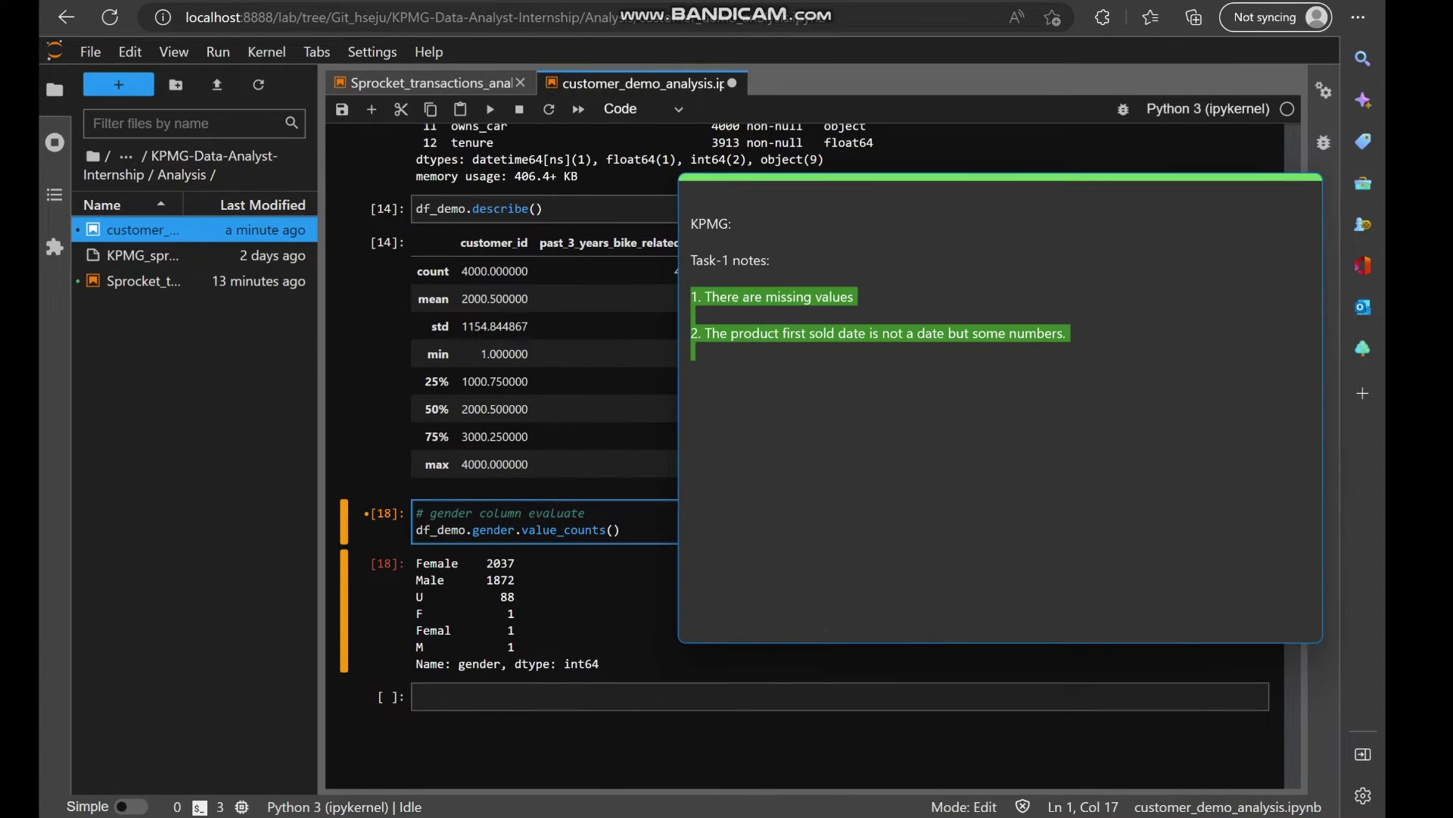
click(747, 359)
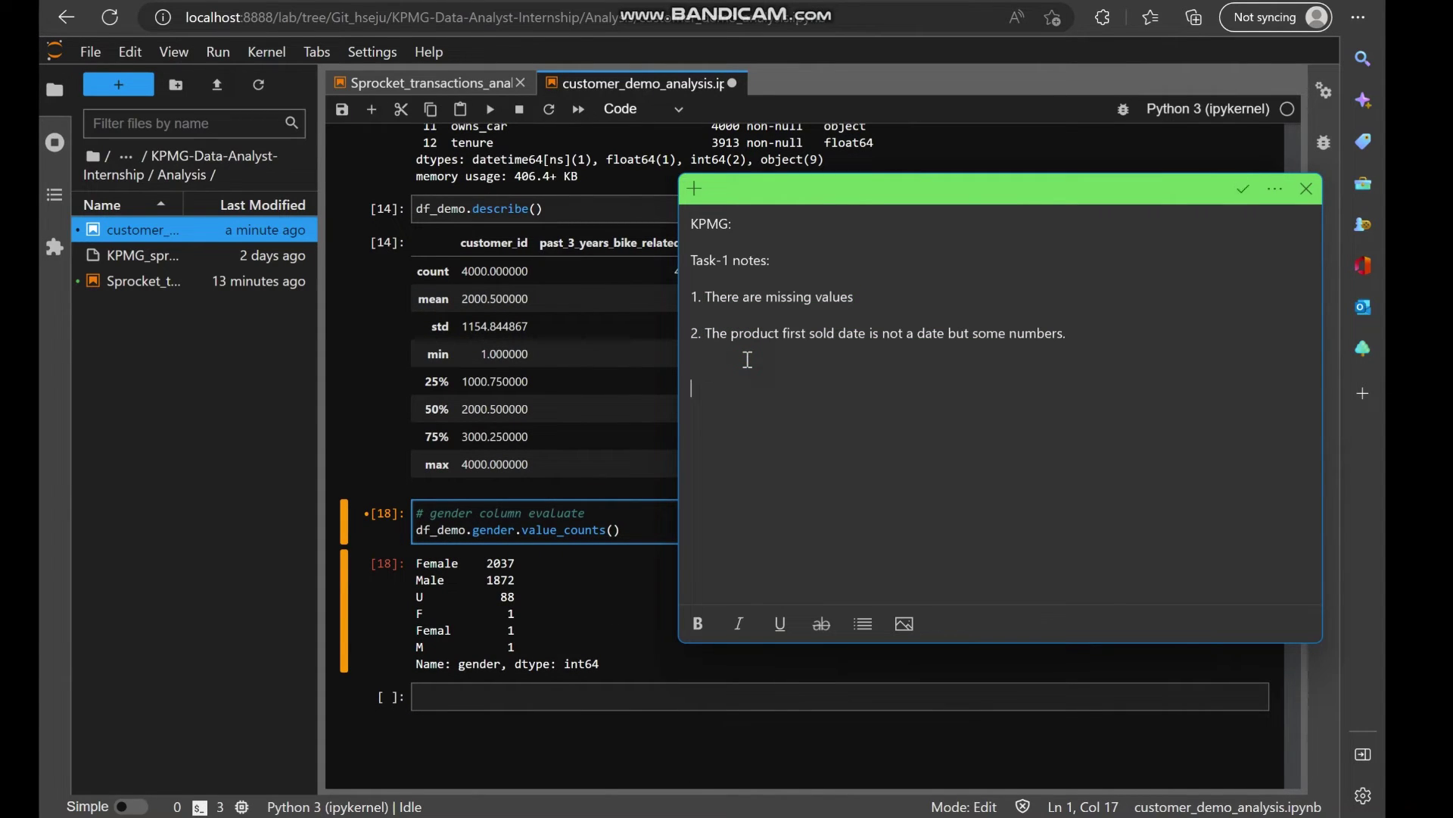
text(3)
key(BackSpace)
key(Return)
text(Customer DEm)
key(BackSpace)
key(BackSpace)
text(emographics:)
key(Return)
Add the note point '1. Gender column has multiple values U, F, Femal'.
text(1. GEnder)
key(BackSpace)
key(BackSpace)
key(BackSpace)
key(BackSpace)
key(BackSpace)
key(BackSpace)
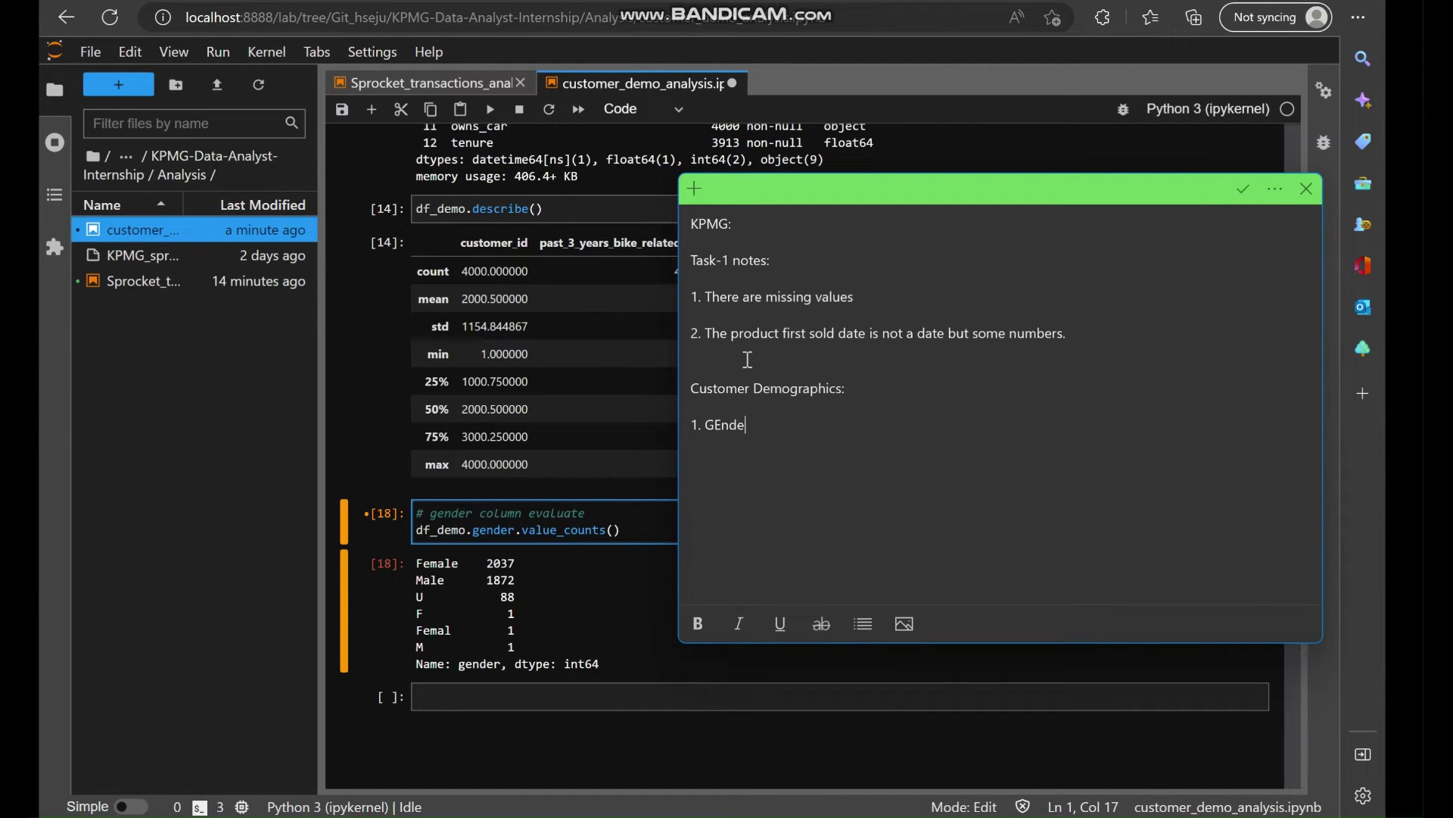
text(ender column has multiple values)
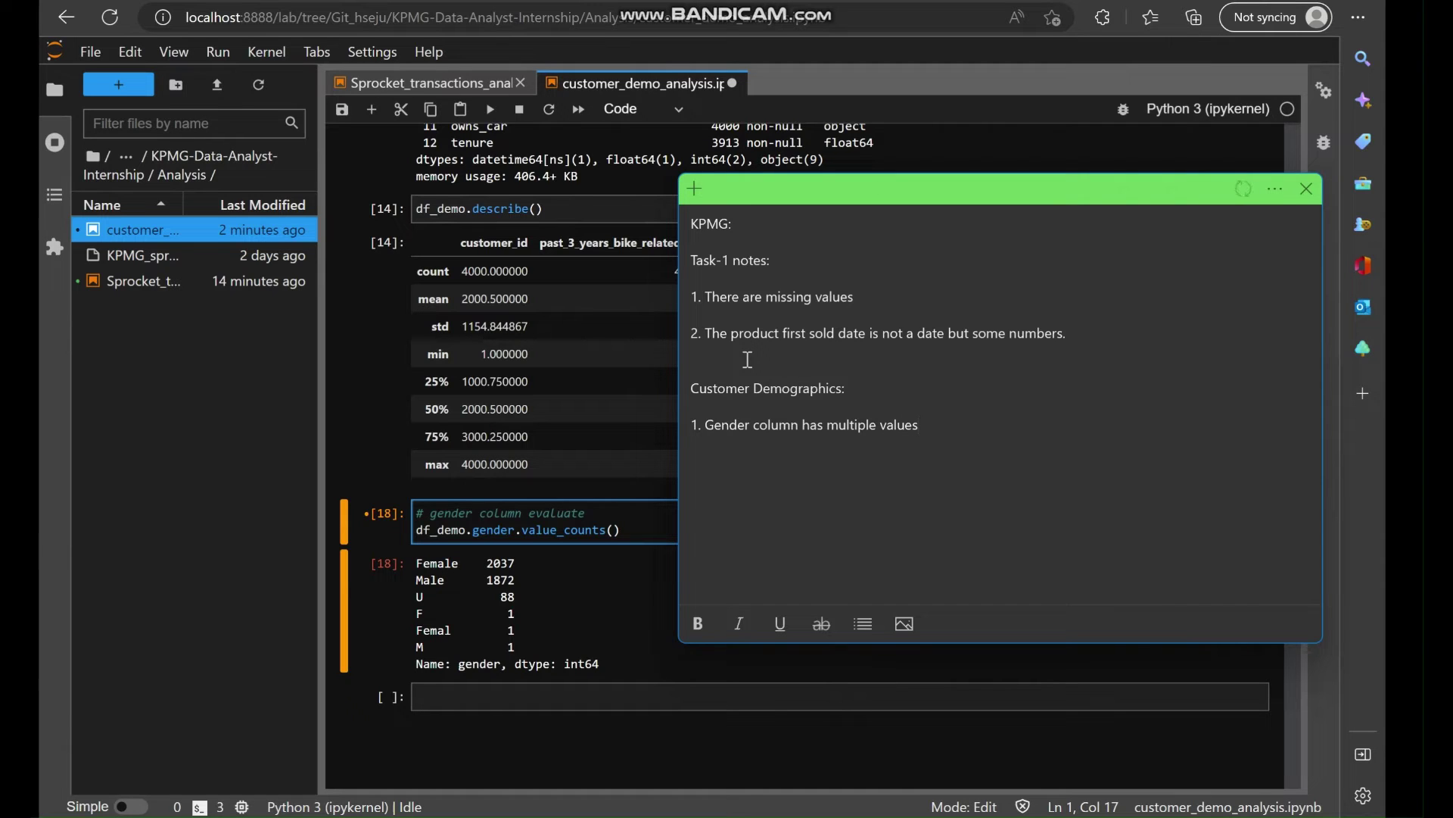
text(.)
key(BackSpace)
key(BackSpace)
text(U, F, Femal)
key(Left)
key(Left)
key(Left)
key(Left)
key(Left)
key(Left)
key(Left)
key(Left)
key(Left)
key(Left)
key(Left)
key(Left)
key(Left)
key(Left)
key(Left)
key(Left)
text(and s)
key(BackSpace)
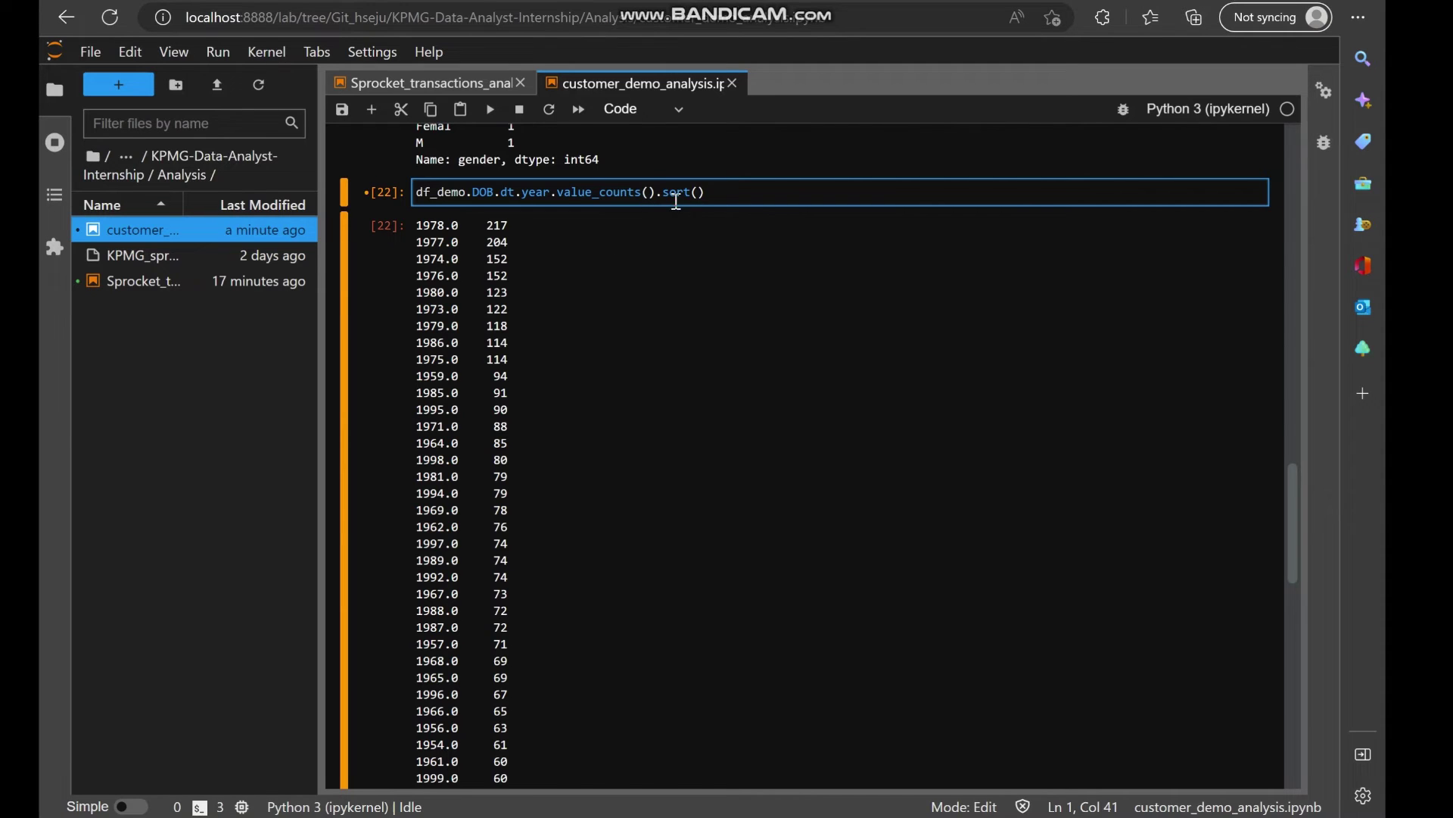
Try sorting the DOB year counts with sort(by=df_demo.index), fixing the imdex typo.
key(Left)
key(Right)
text(by=df.imdex)
key(Left)
key(Left)
key(Left)
key(Left)
key(Left)
key(Left)
text(_demo)
key(BackSpace)
key(BackSpace)
key(BackSpace)
key(BackSpace)
key(BackSpace)
key(BackSpace)
key(BackSpace)
key(Delete)
key(shift+Return)
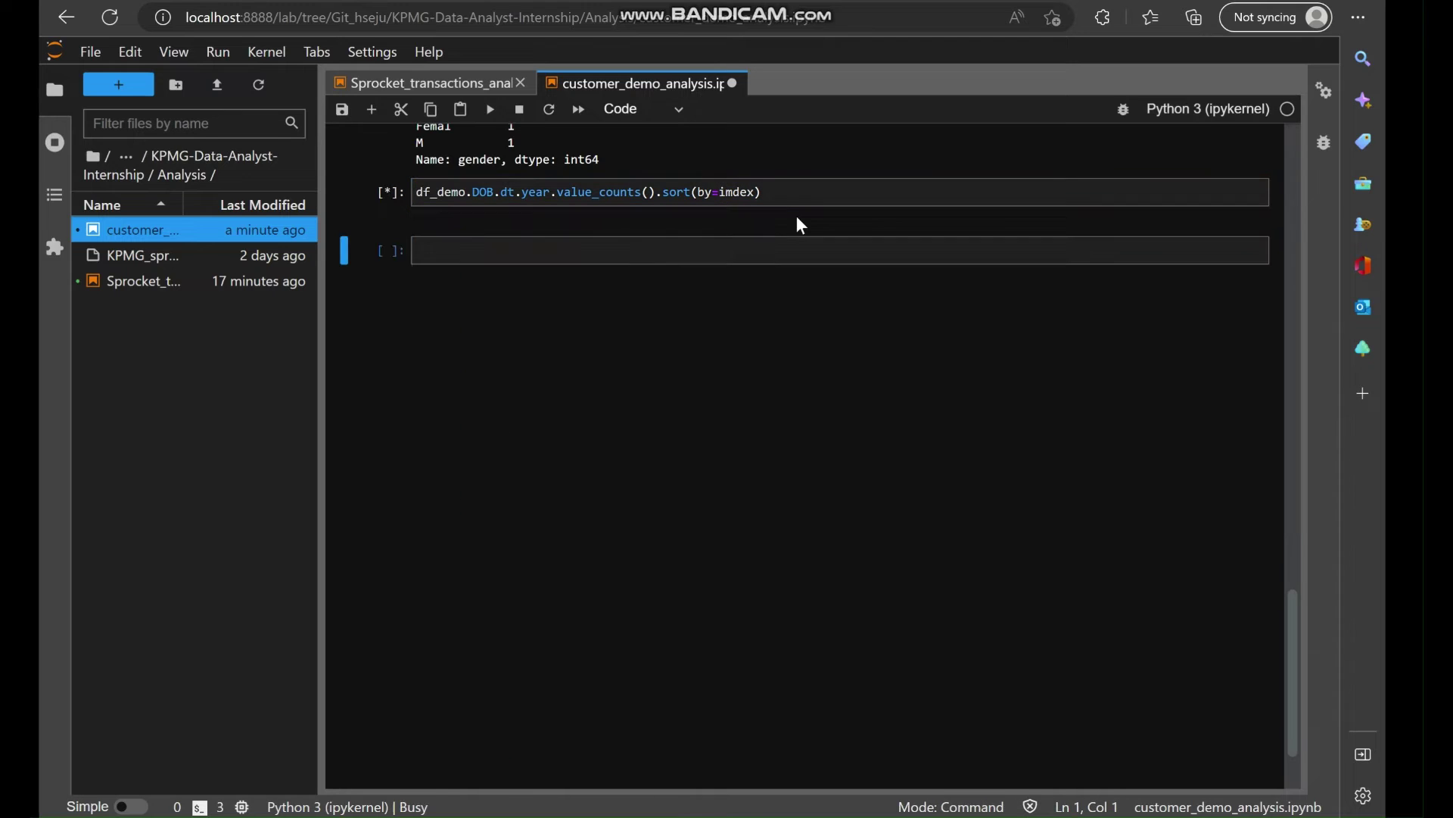
click(748, 199)
key(BackSpace)
key(BackSpace)
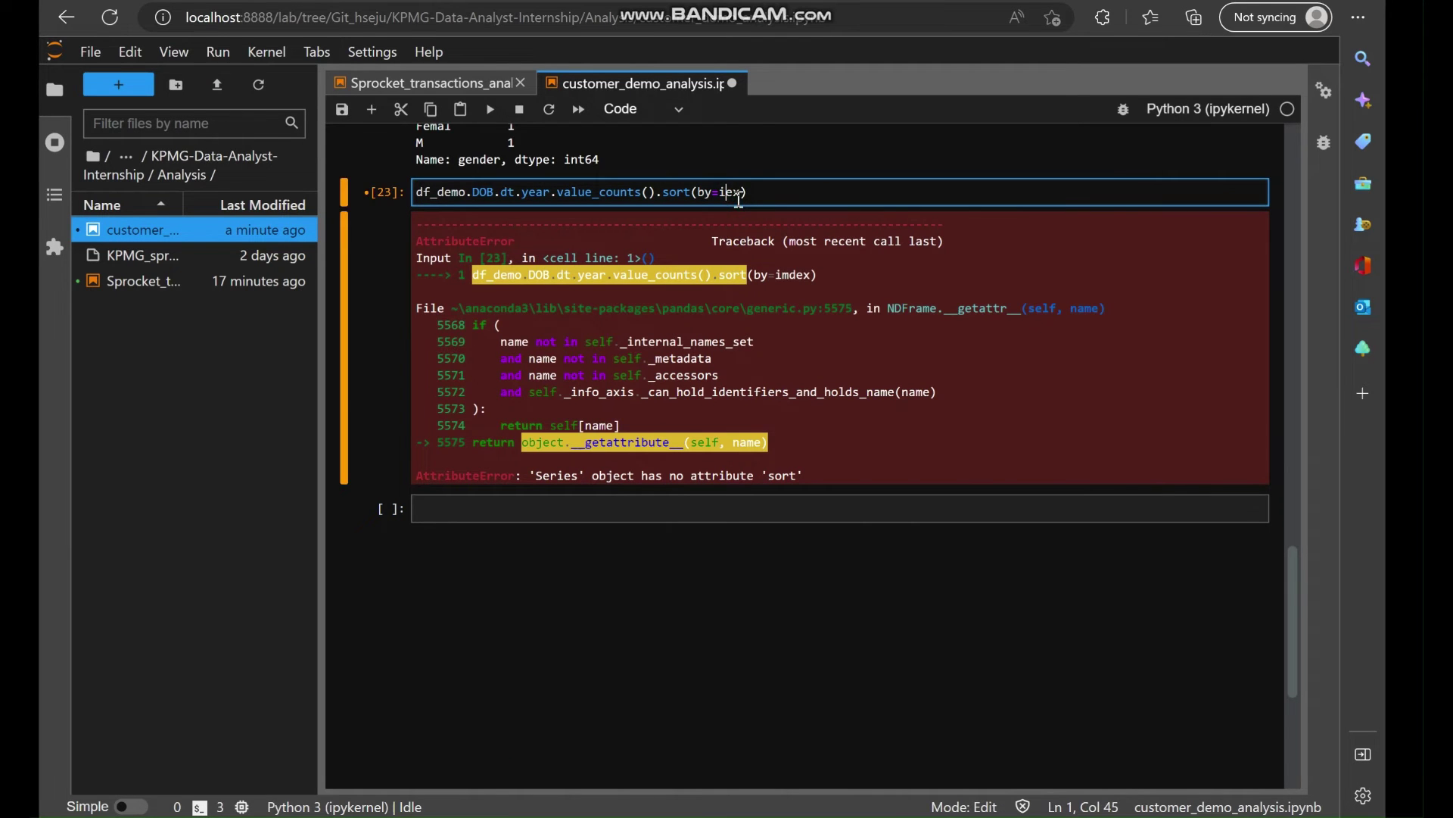
text(nd)
key(shift+Return)
Drop the by argument, then remove the sort call and run the plain year counts.
click(740, 197)
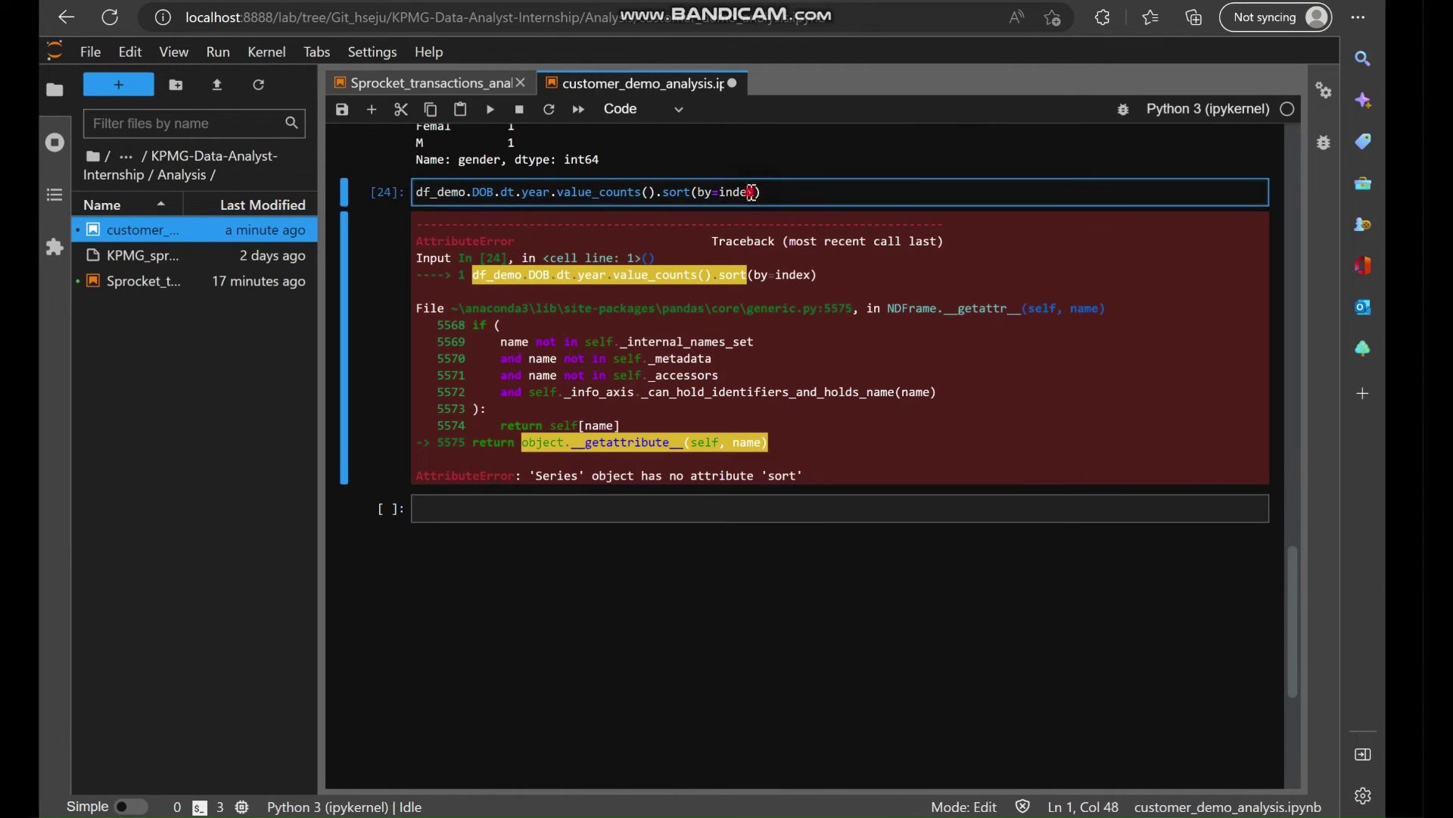
key(BackSpace)
key(BackSpace)
key(BackSpace)
key(BackSpace)
key(Delete)
key(BackSpace)
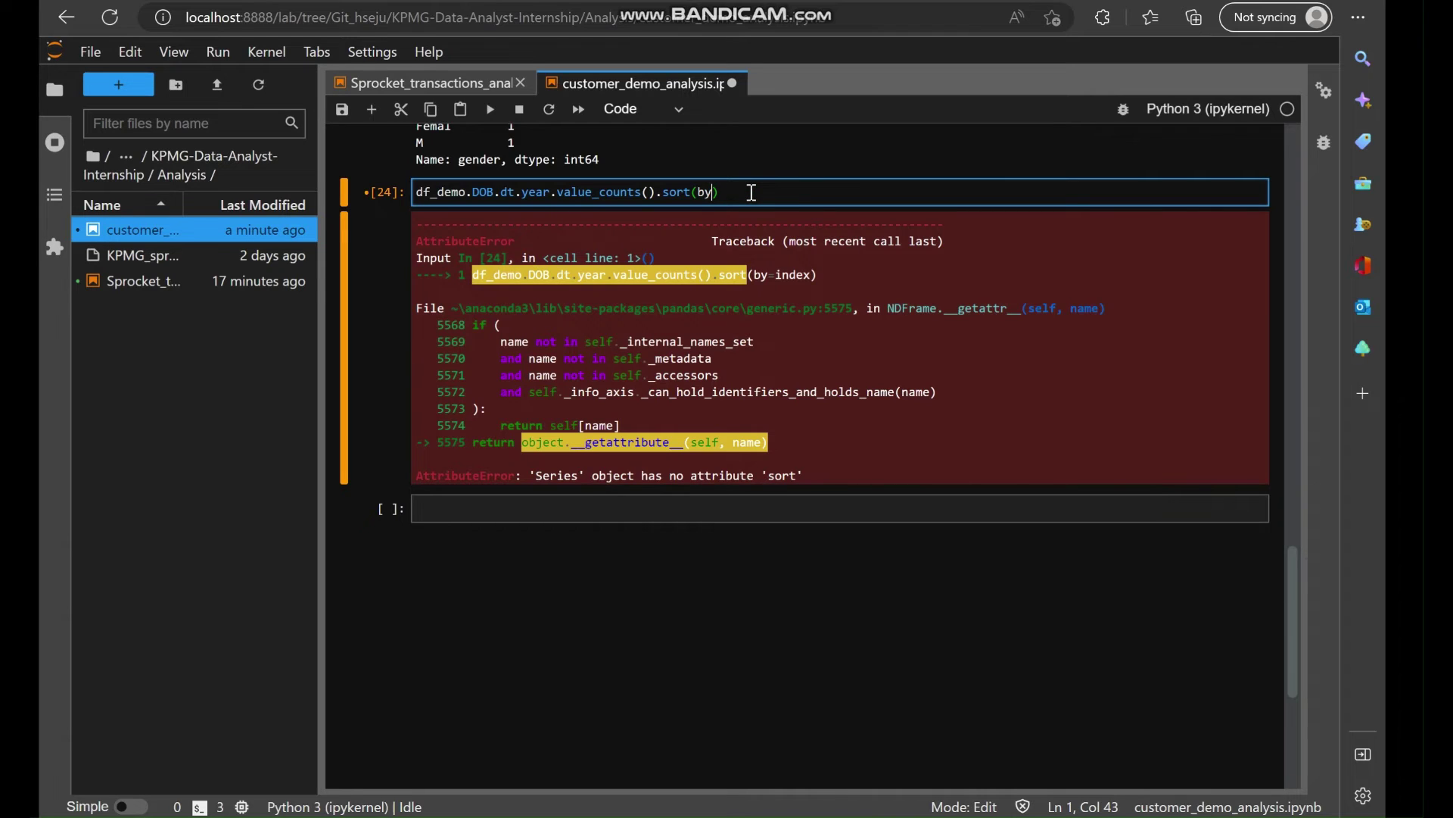
key(BackSpace)
key(BackSpace)
key(shift+Return)
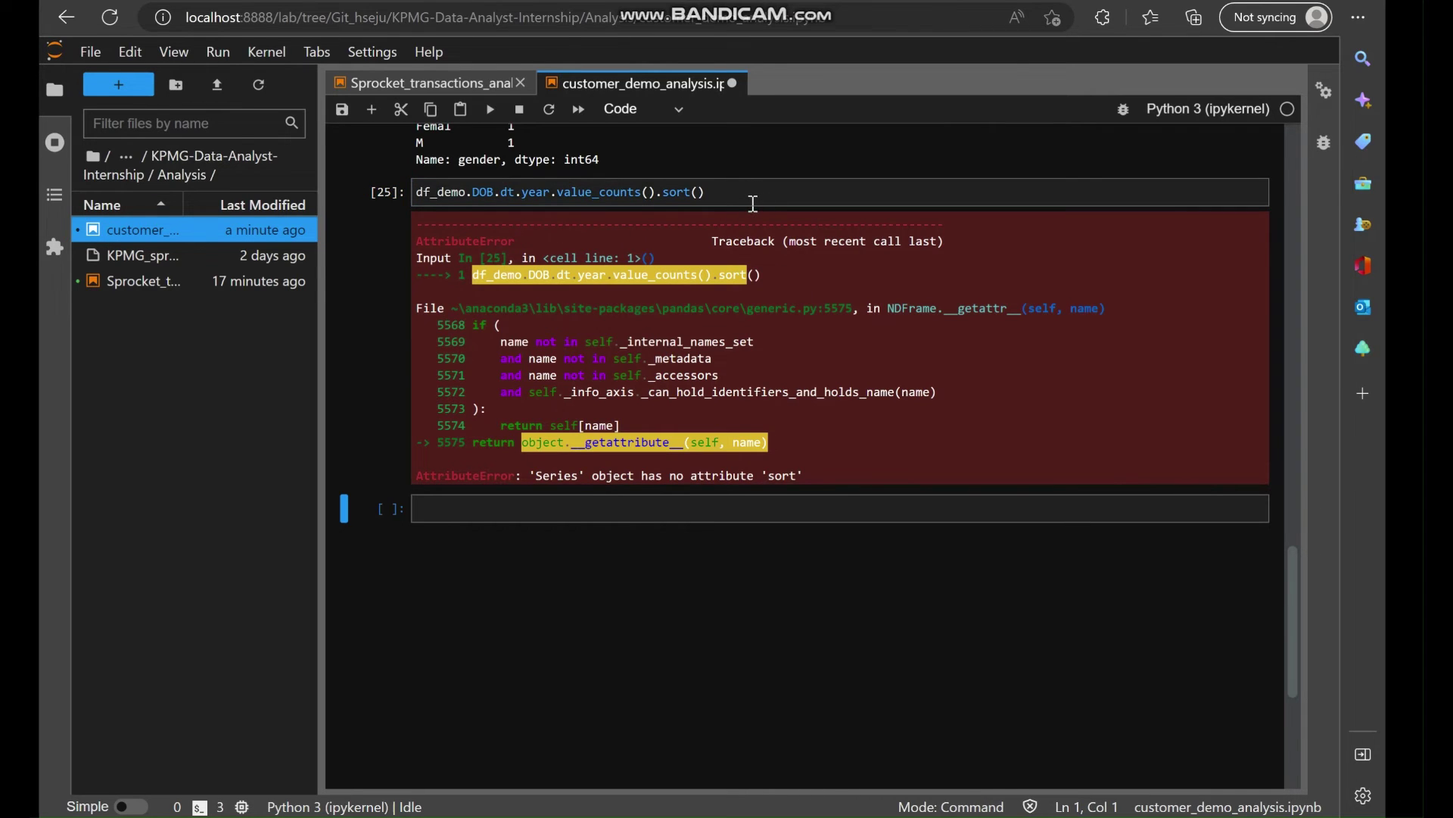
click(753, 203)
key(BackSpace)
key(BackSpace)
key(BackSpace)
key(BackSpace)
key(BackSpace)
key(BackSpace)
key(BackSpace)
key(shift+Return)
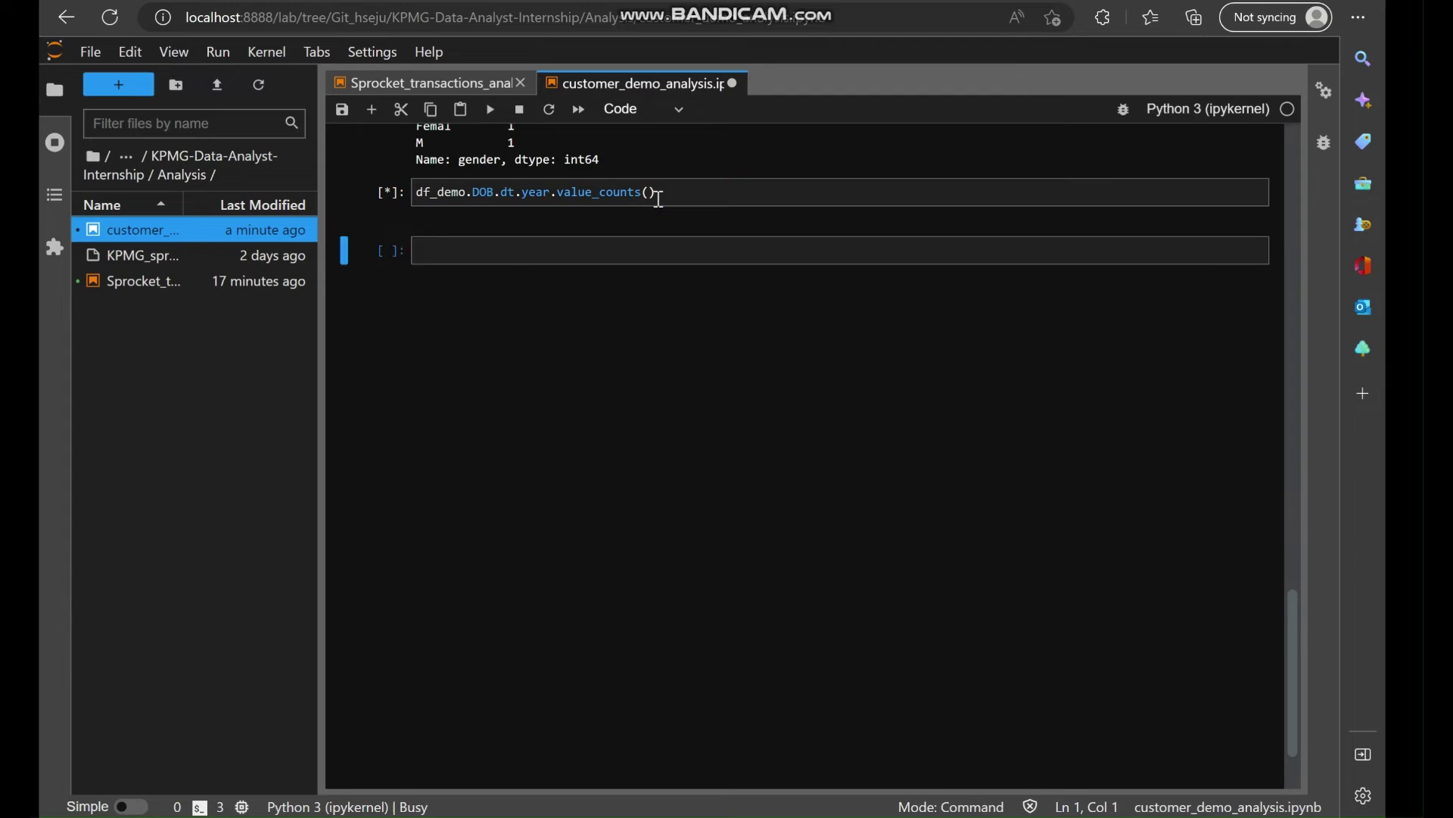
Try wrapping the counts in sort(), then revert to df_demo.DOB.dt.year.value_counts() and rerun.
click(677, 197)
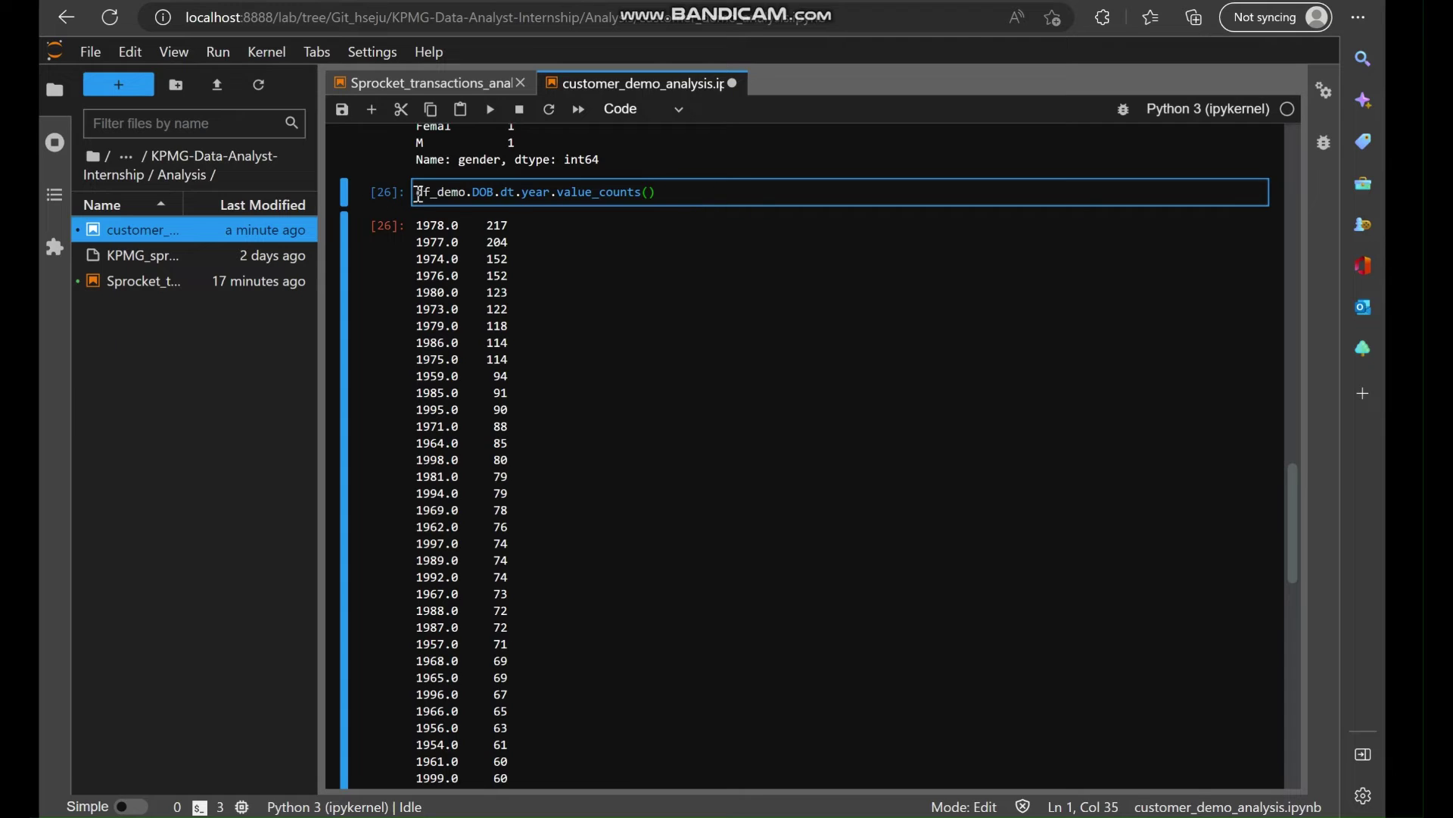
key(Home)
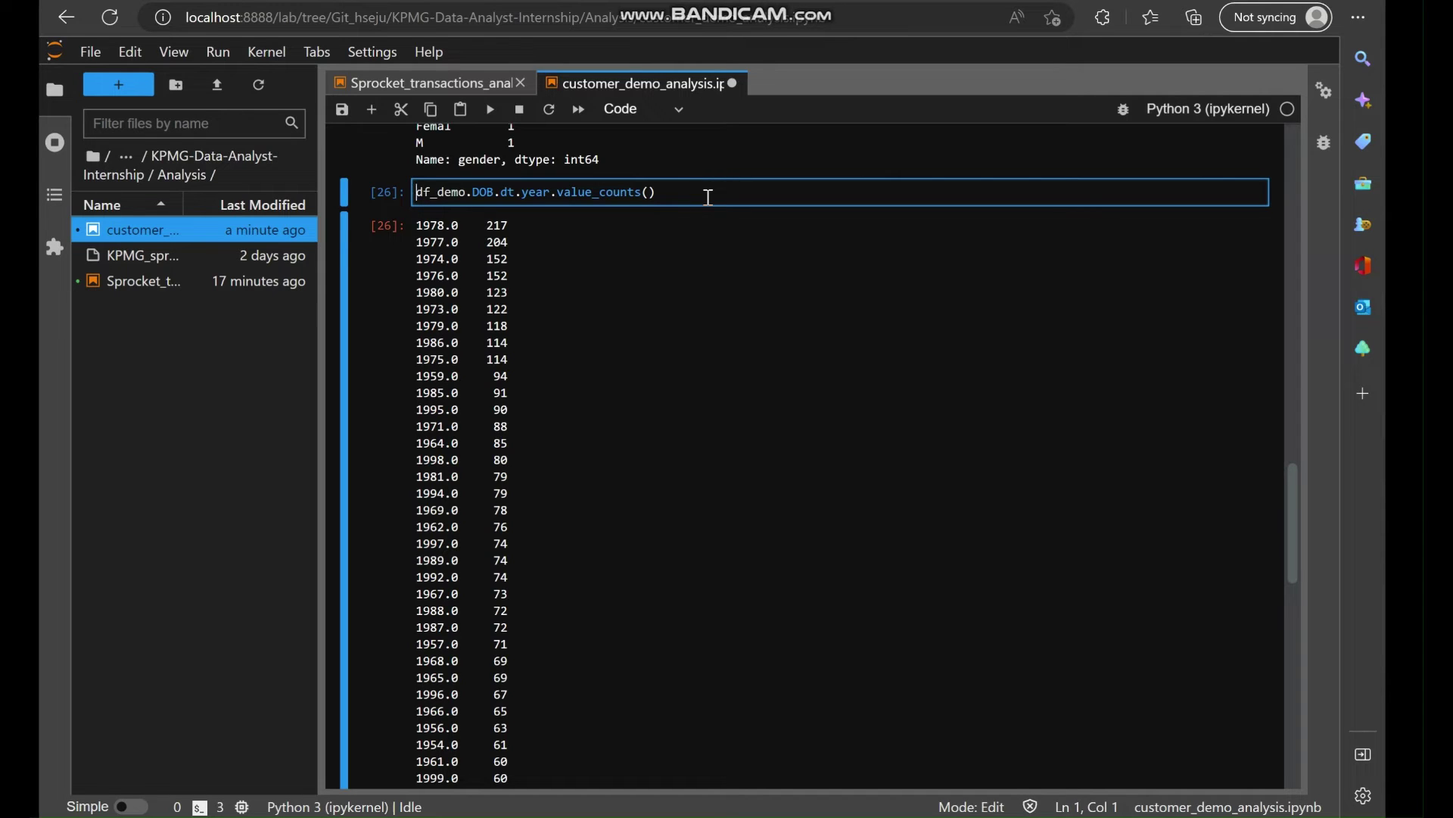
text(sort()
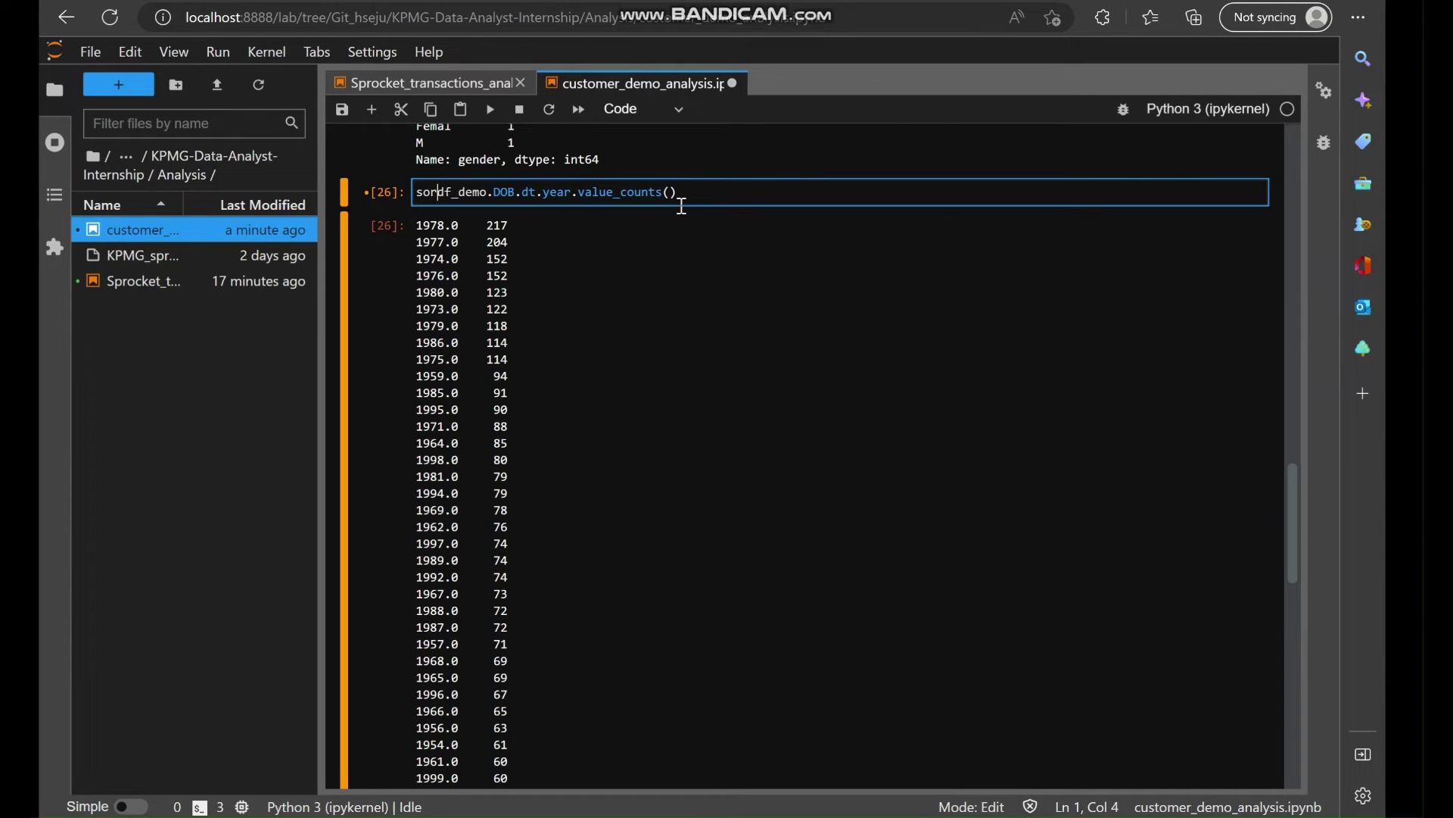
click(716, 198)
text())
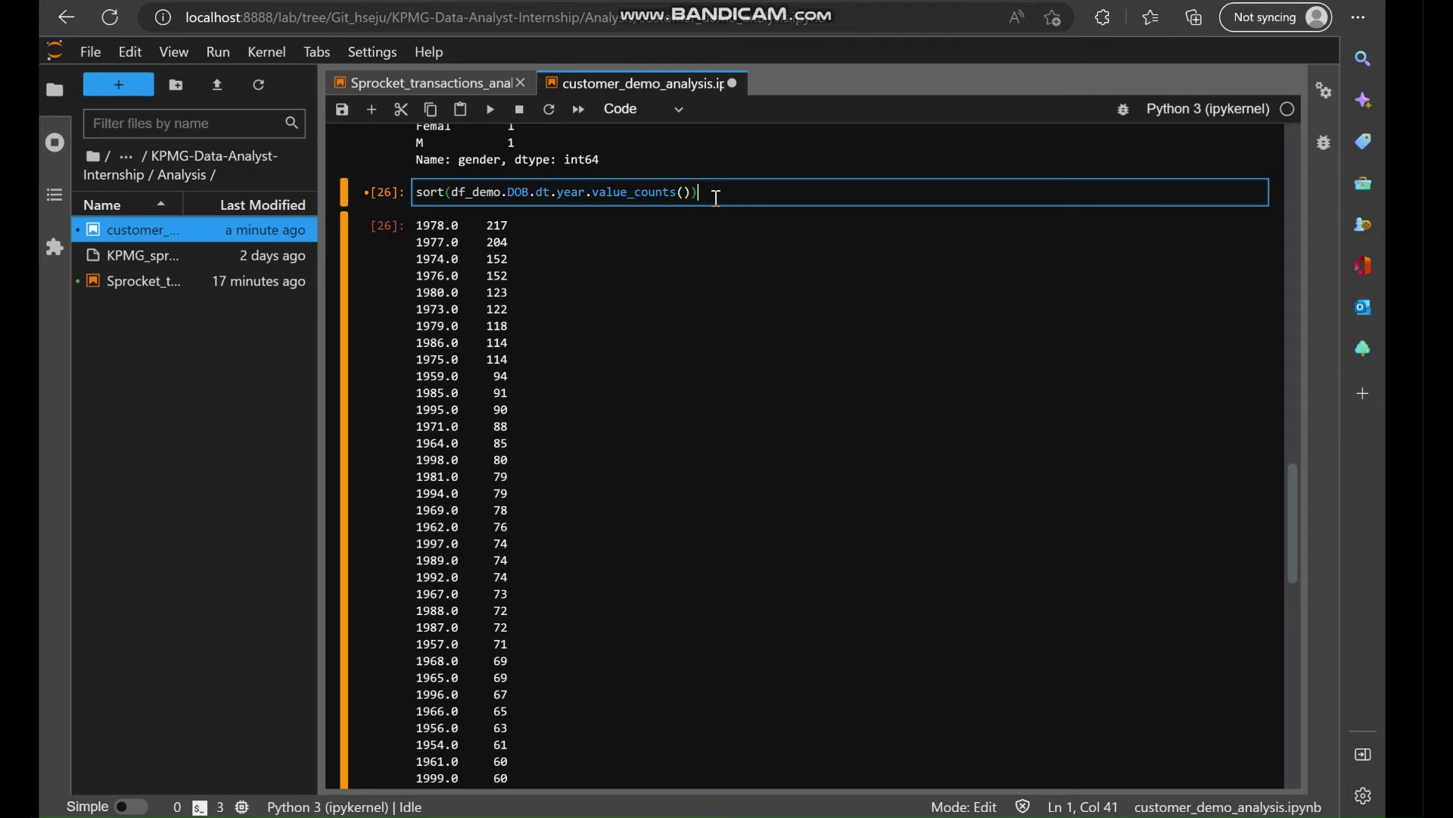
key(shift+Return)
click(717, 198)
key(BackSpace)
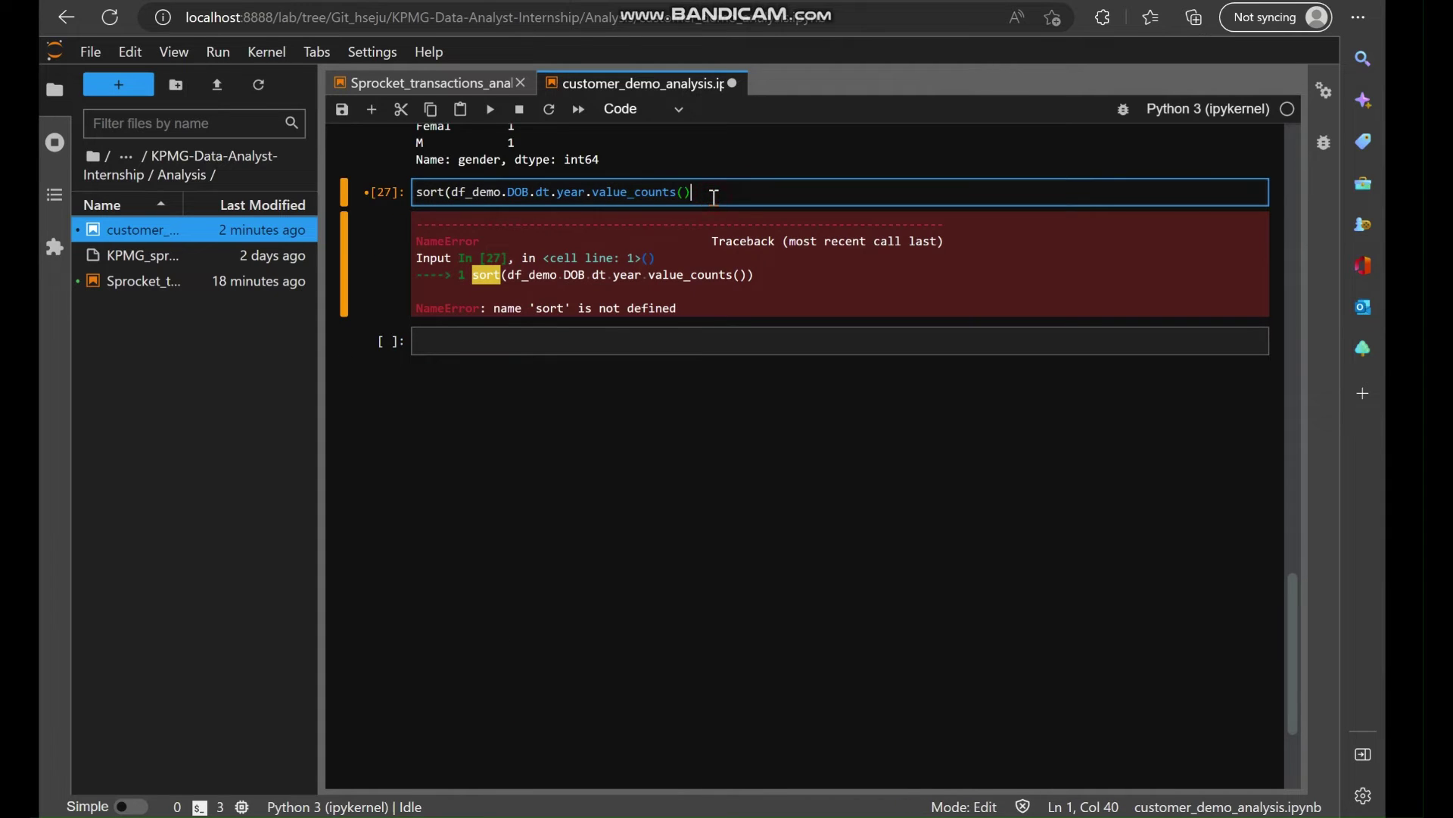
click(457, 197)
key(shift+End)
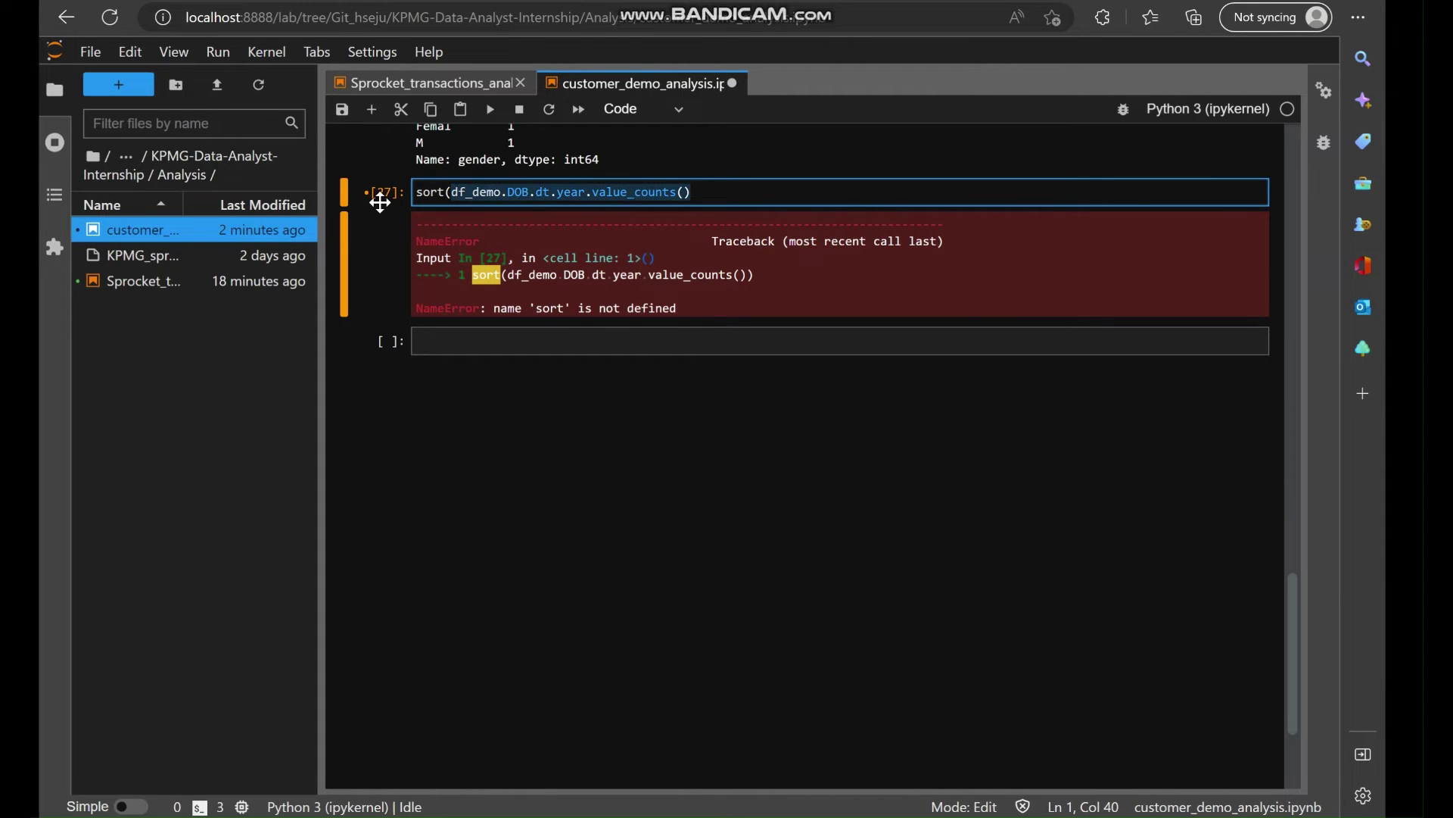
key(Left)
key(BackSpace)
key(BackSpace)
key(BackSpace)
key(BackSpace)
key(BackSpace)
key(shift+Return)
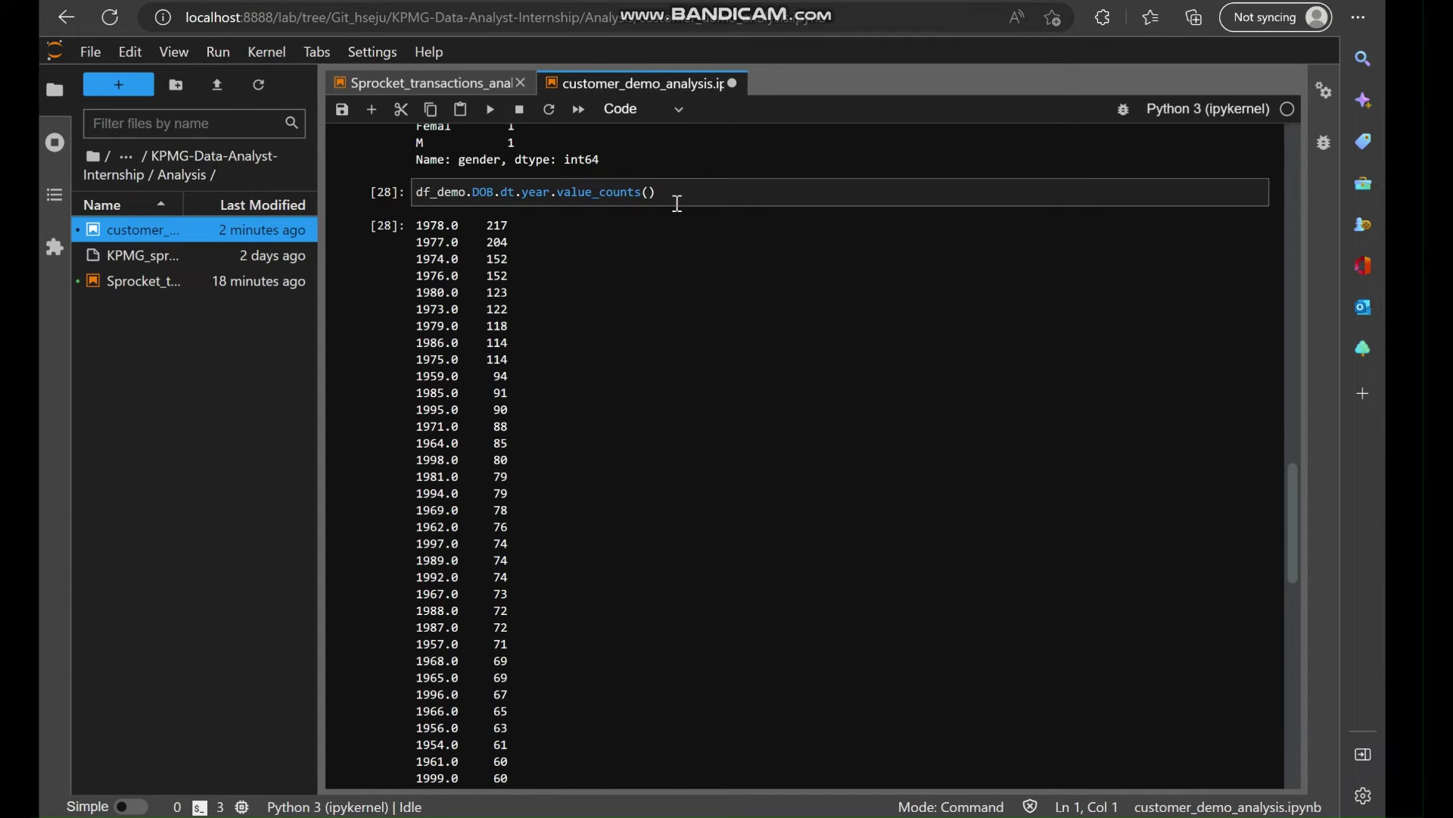
click(678, 201)
scroll(610, 323, down, 6)
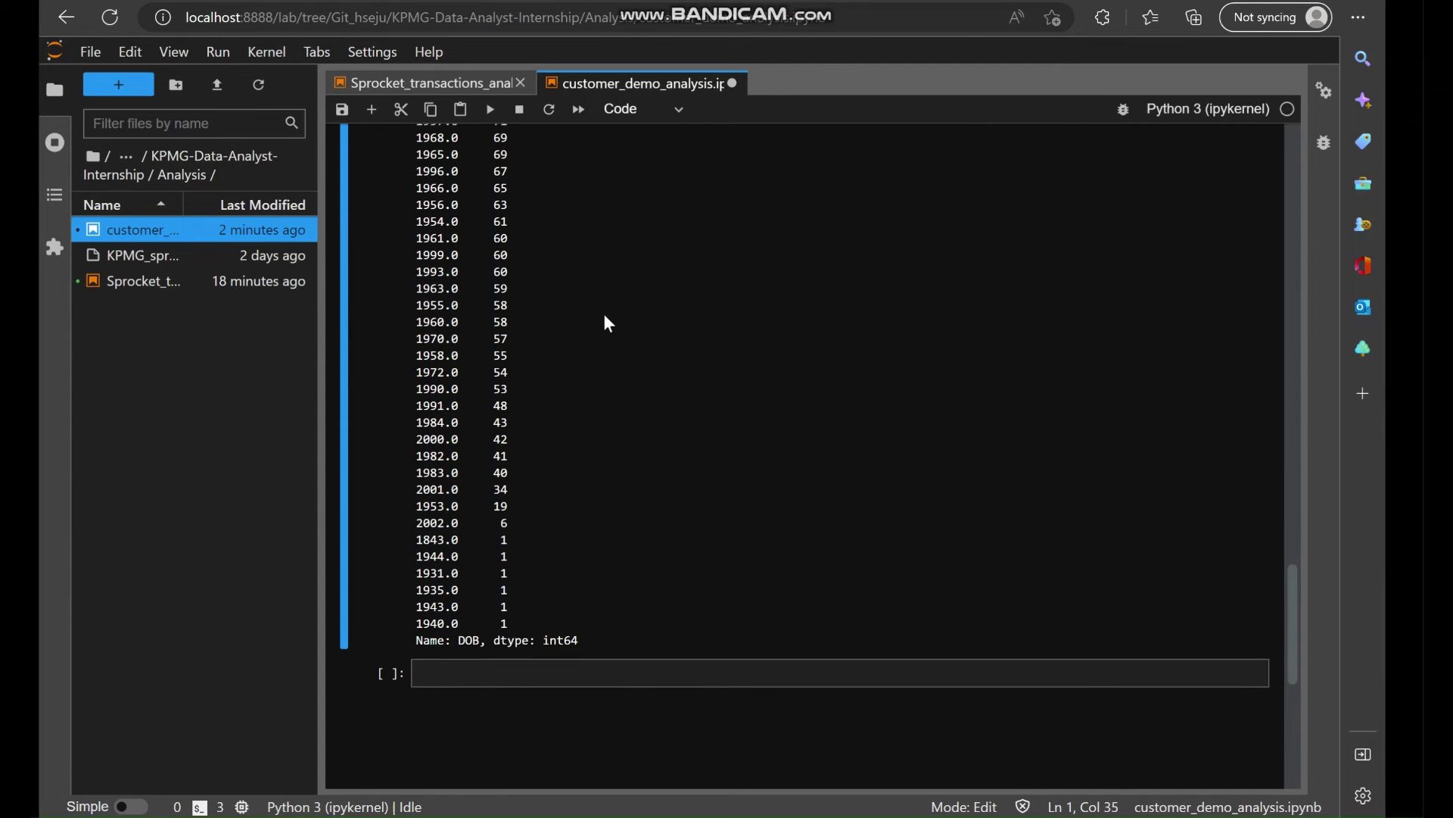
scroll(605, 315, up, 8)
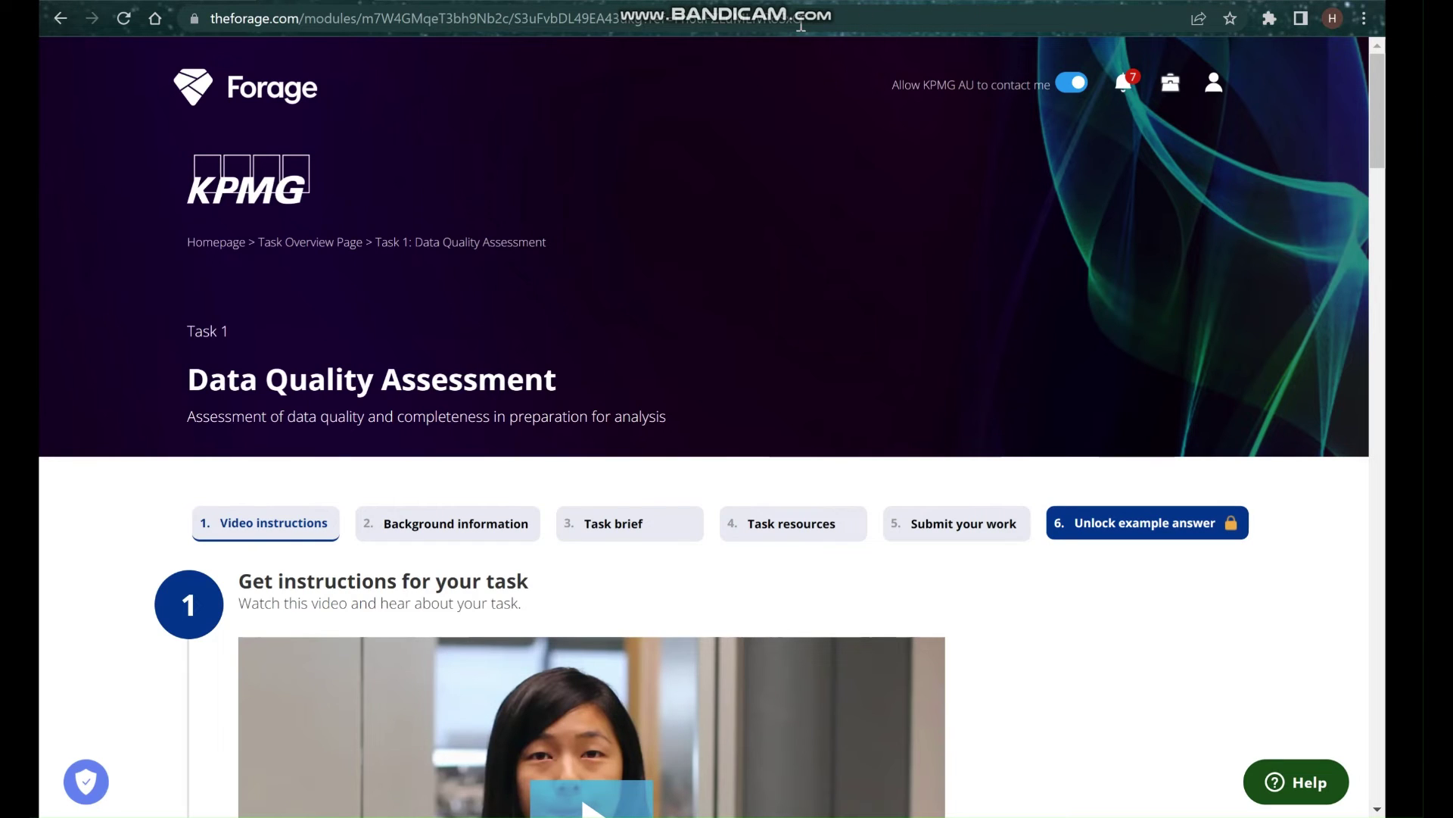
Google 'sort series pandas by index' and read w3resource's Series sort_index() article.
key(ctrl+t)
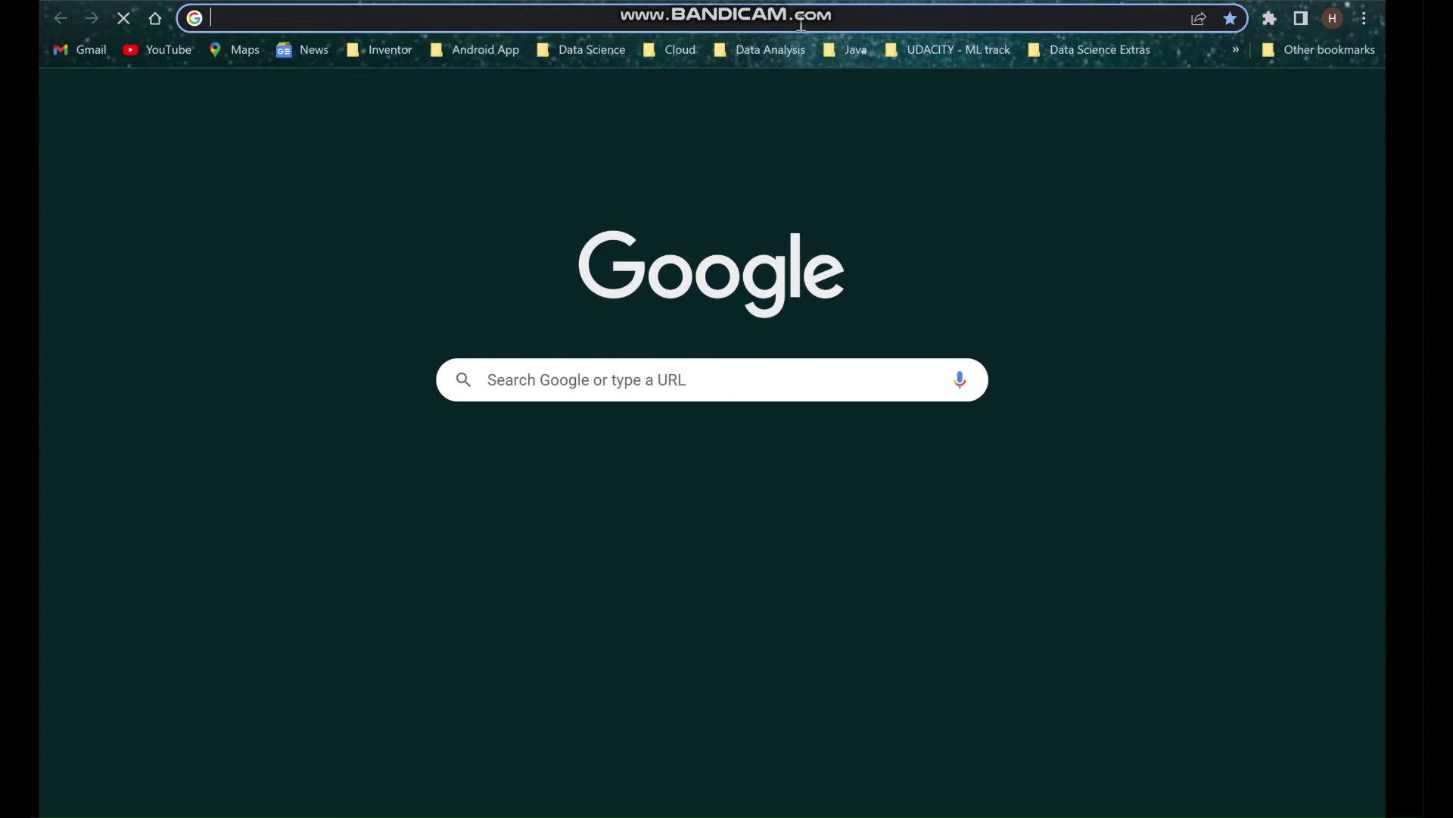
text(sr)
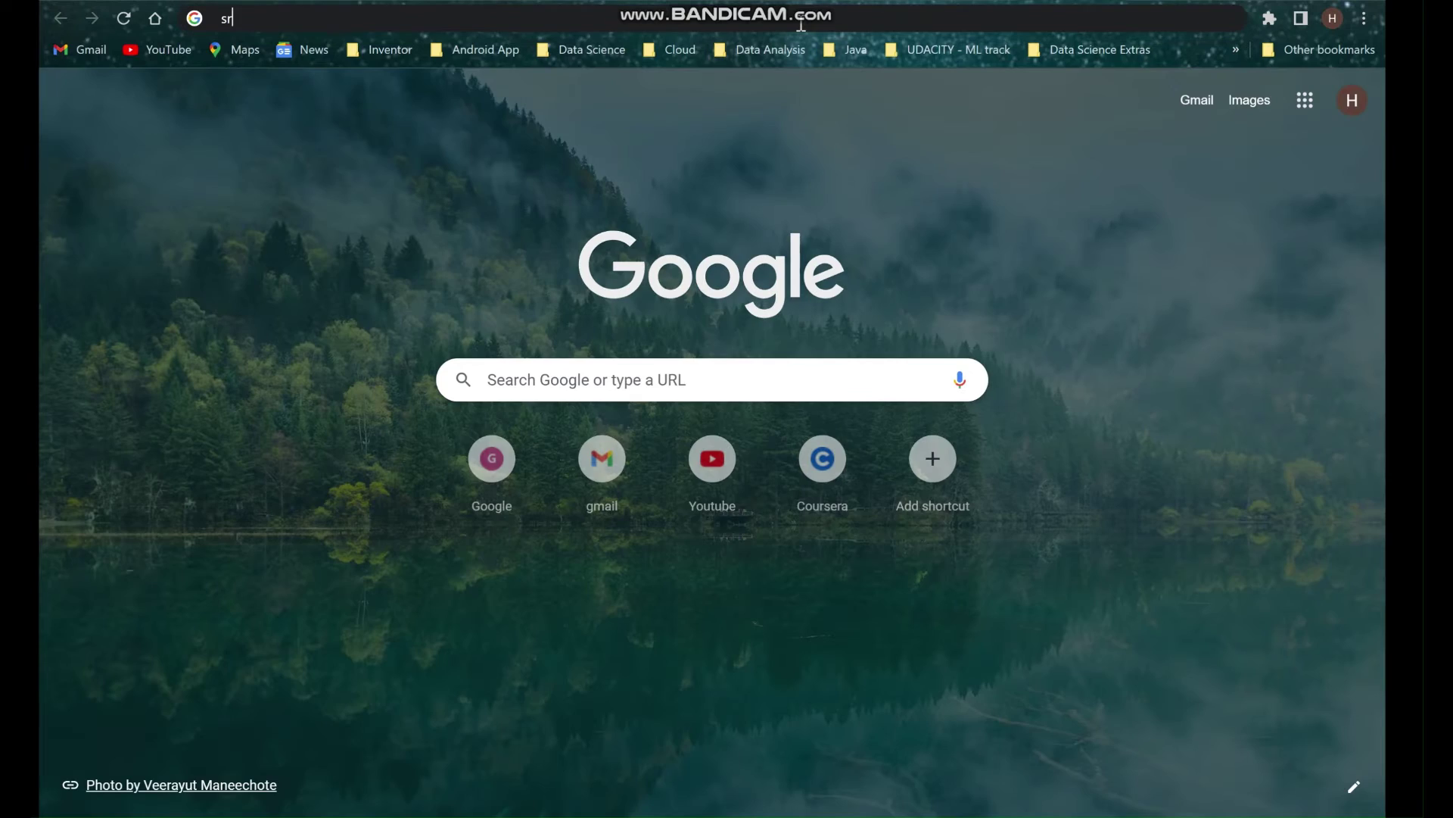
key(BackSpace)
key(BackSpace)
text(ort)
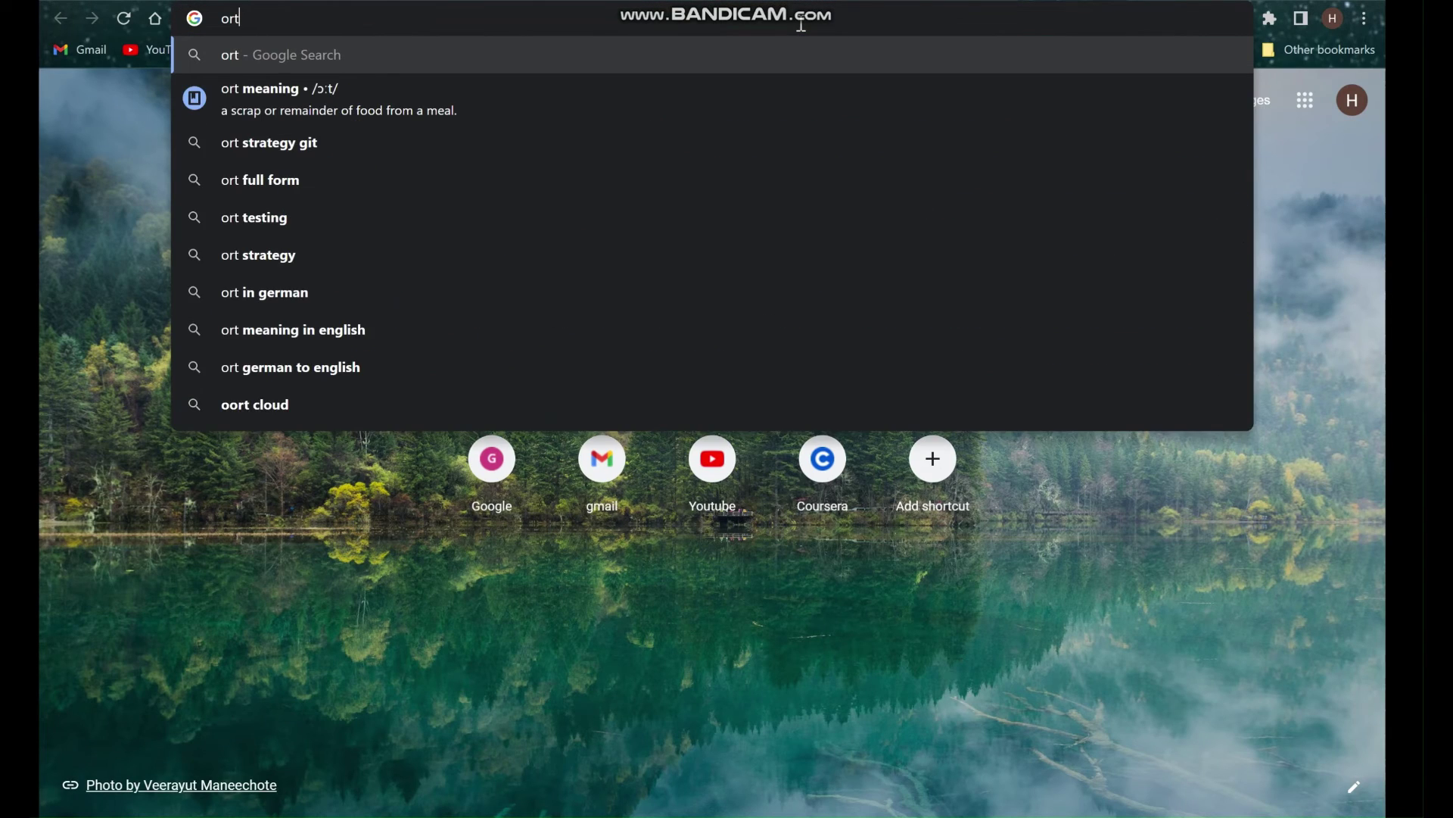
key(BackSpace)
key(BackSpace)
key(BackSpace)
text(sort ser)
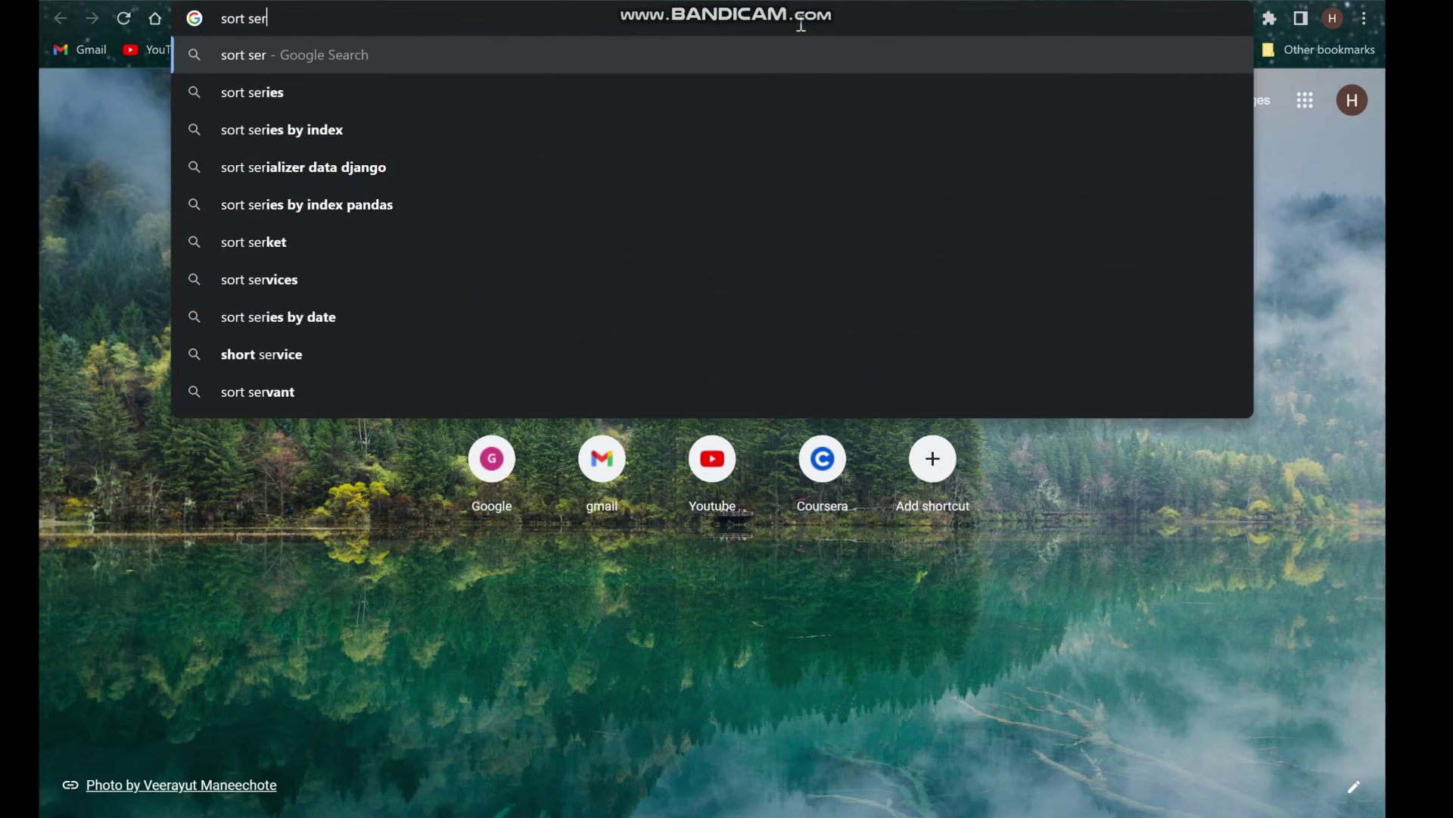
text(ies pandas)
key(Return)
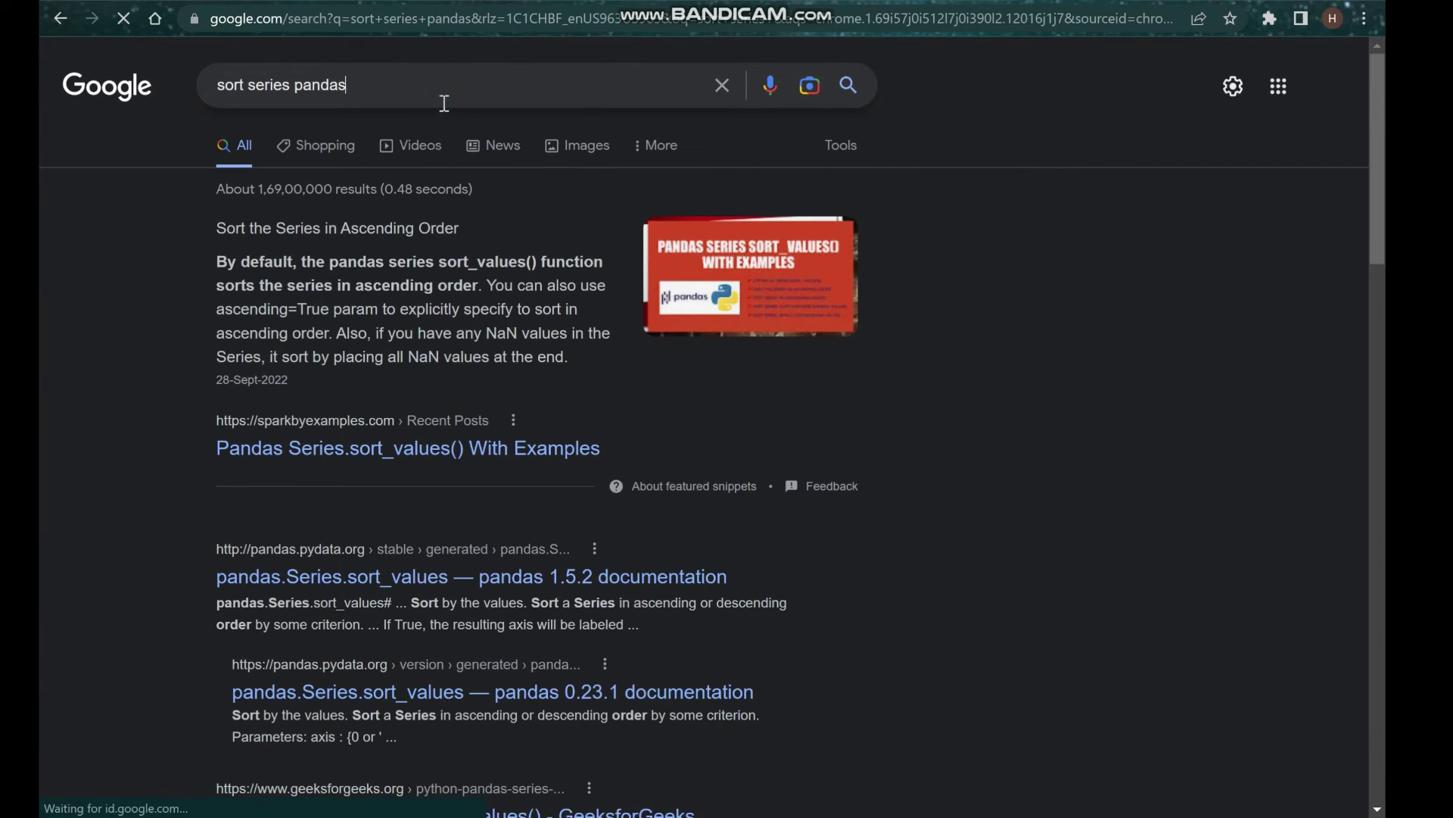
click(445, 102)
text(by index)
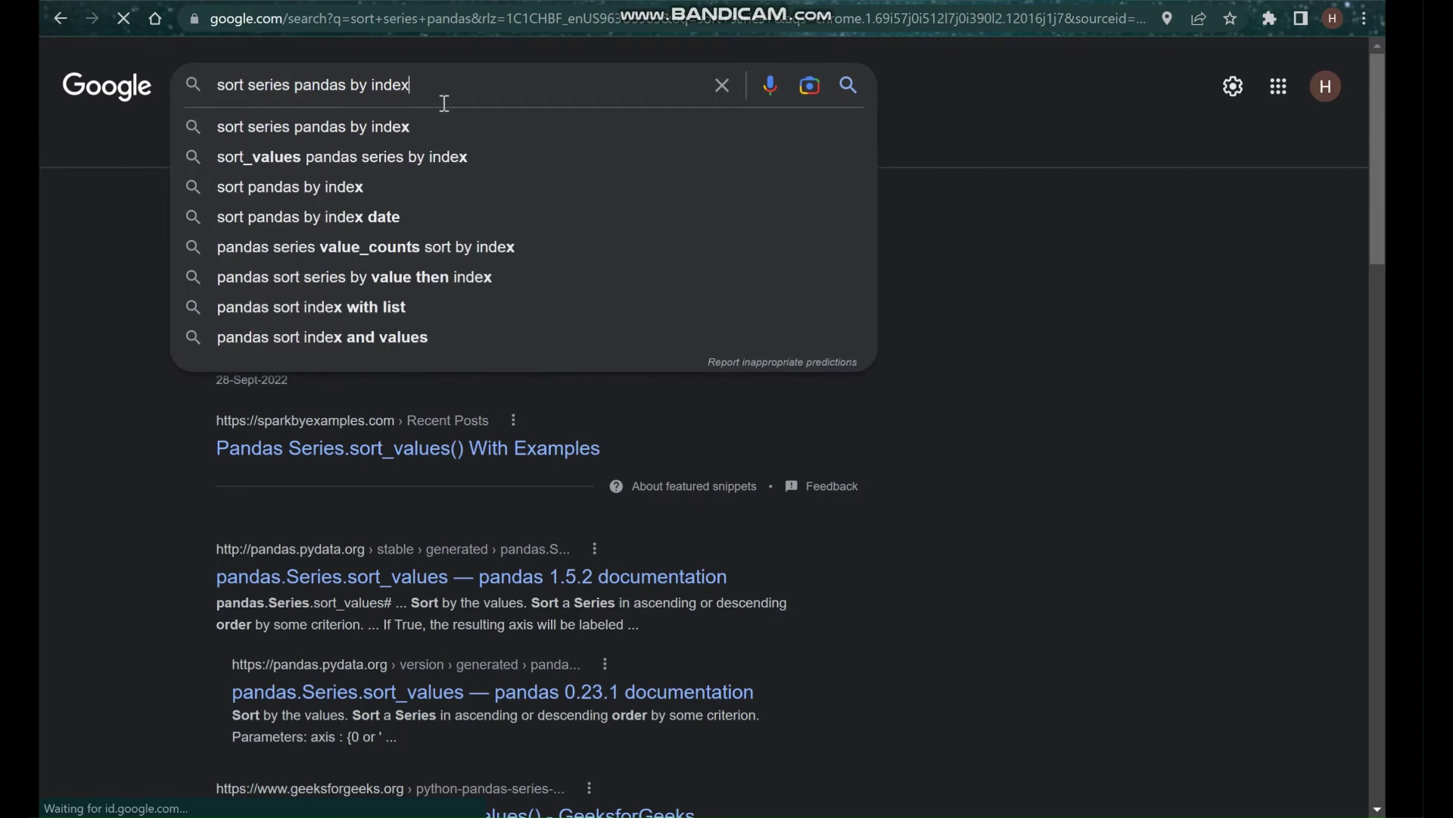
key(Return)
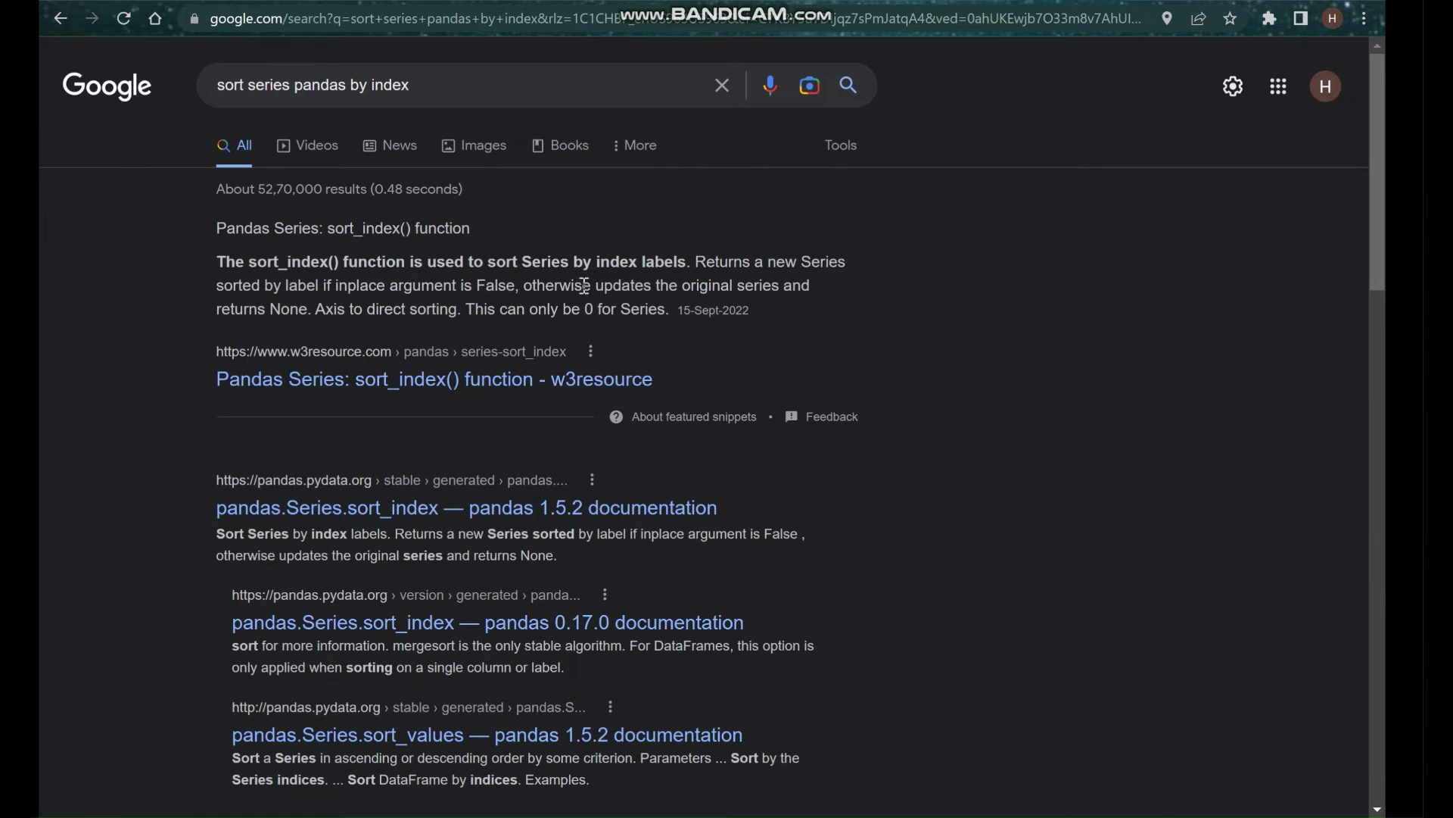
click(405, 396)
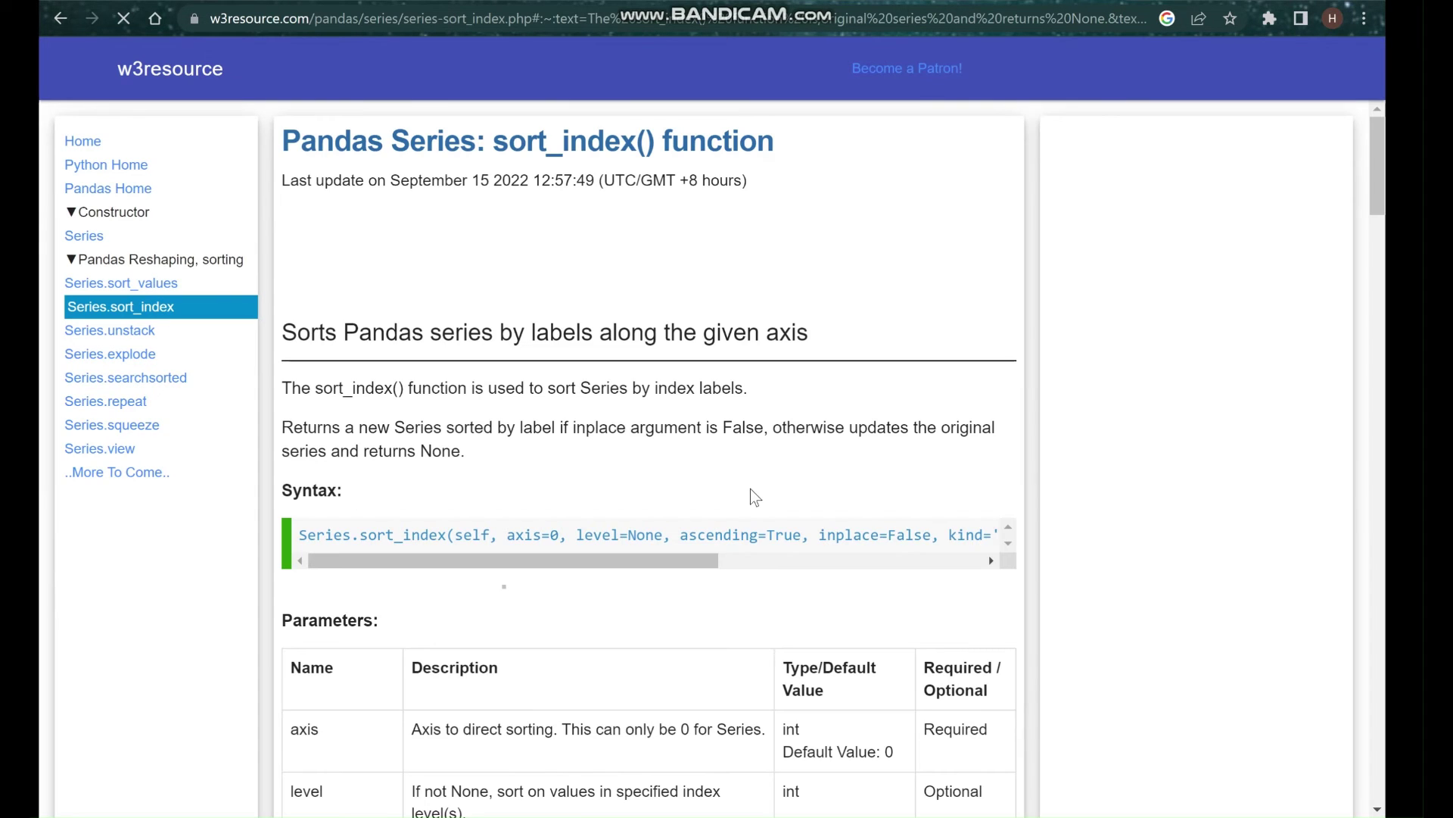
scroll(751, 488, down, 3)
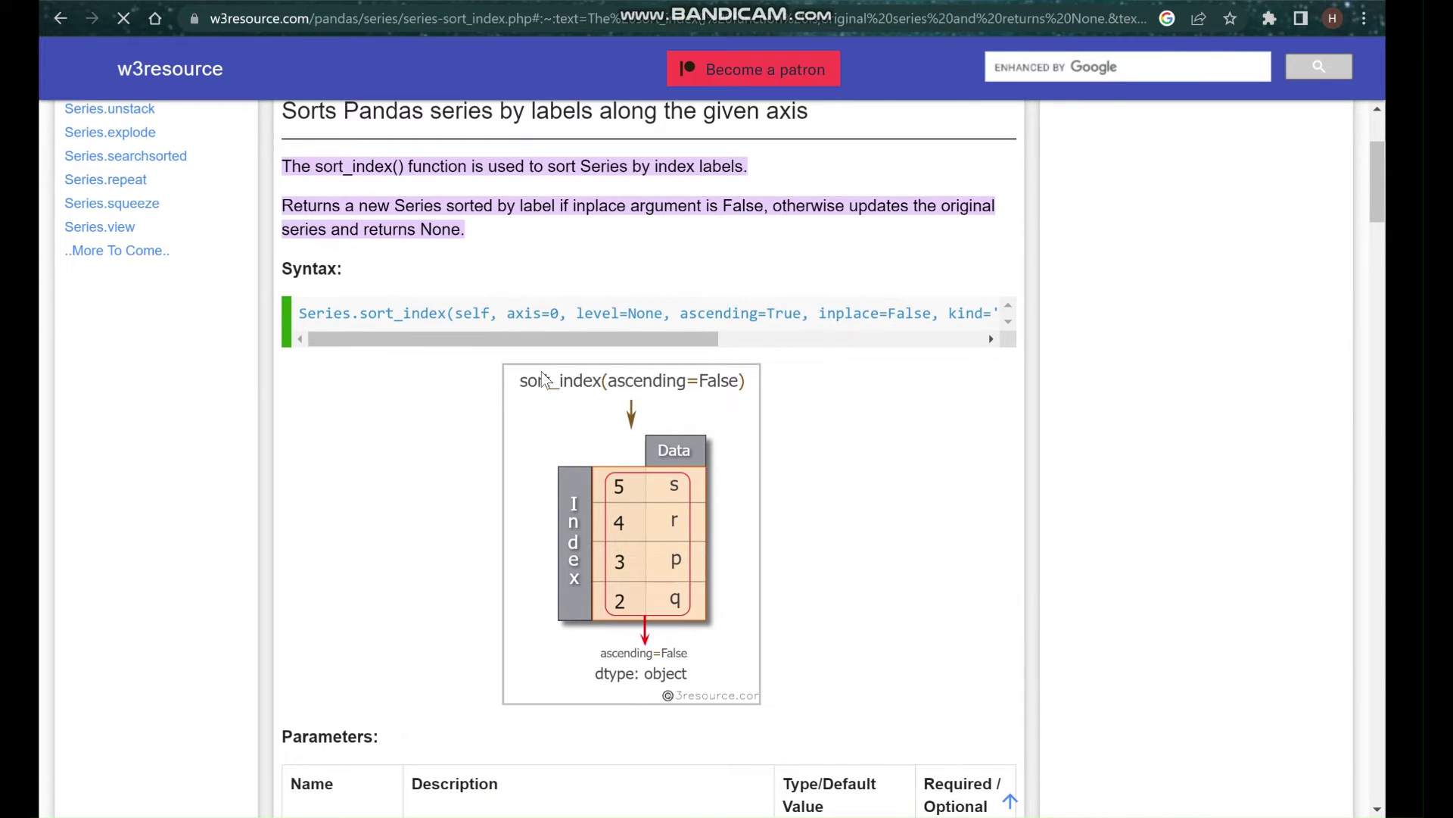
key(alt+Tab)
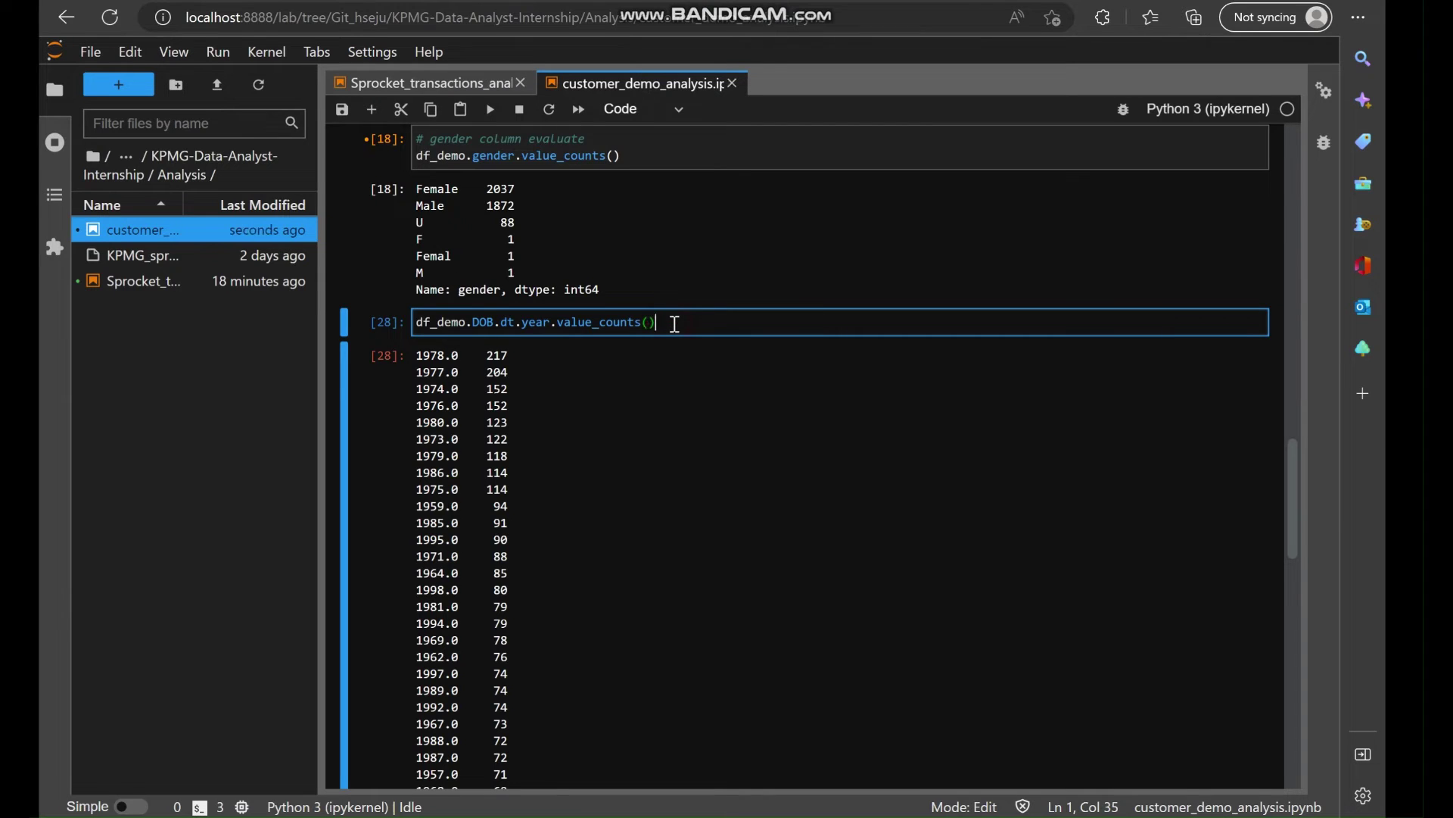
Sort the DOB year counts by year with .sort_index() and mark the oddly early birth years.
text(.sort_i)
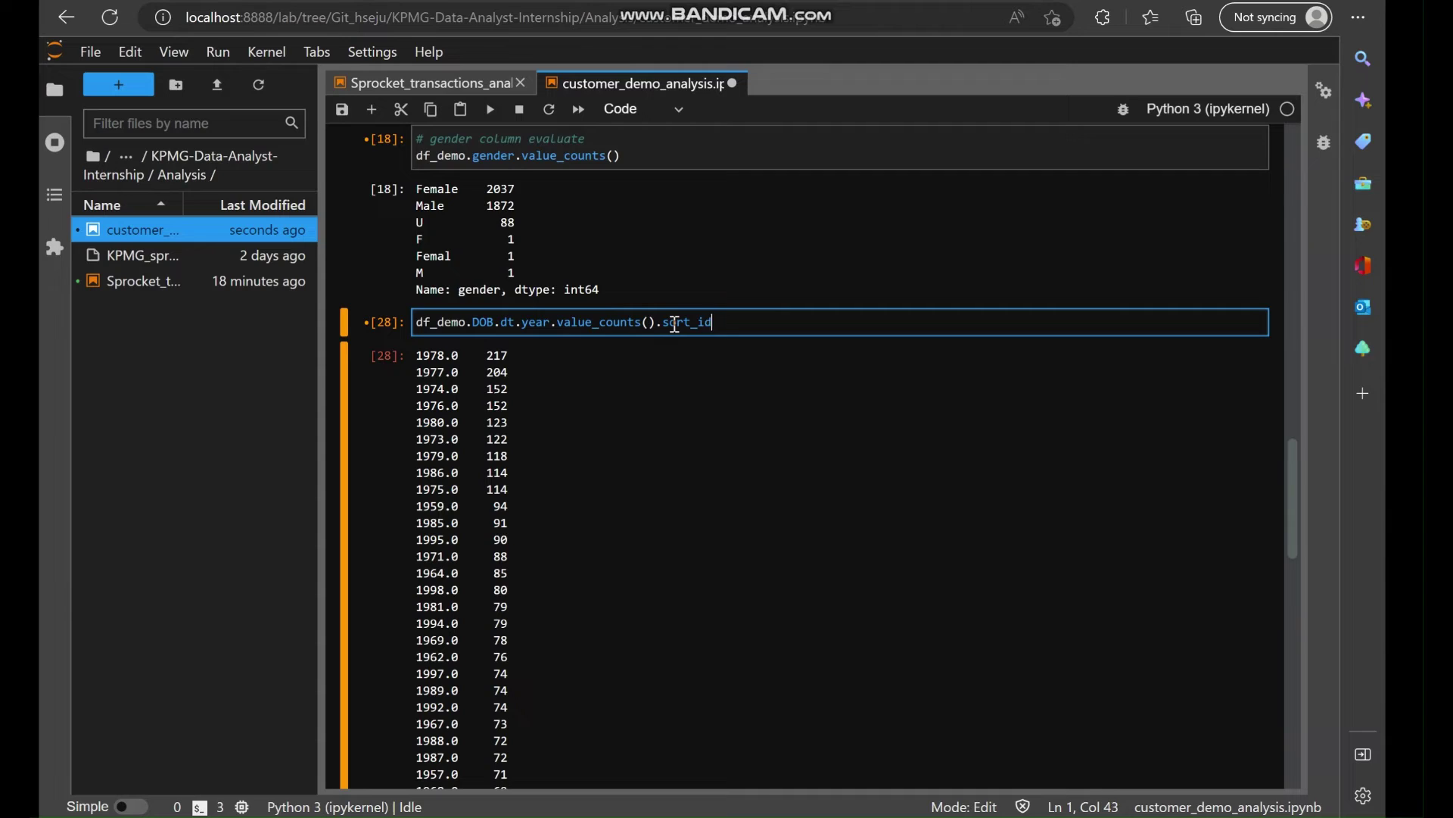
text(ndex()
key(shift+Return)
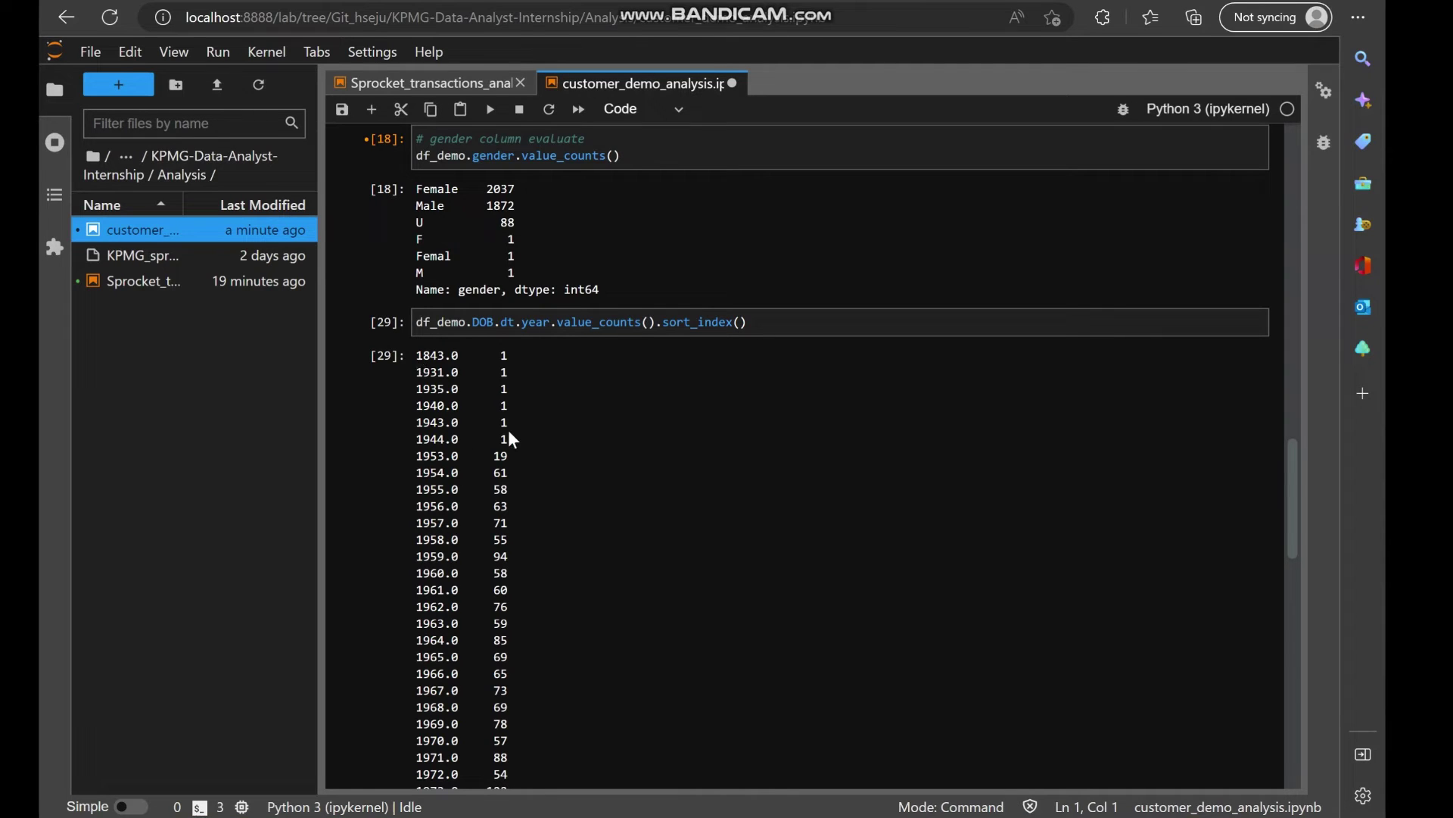
drag(474, 403, 512, 412)
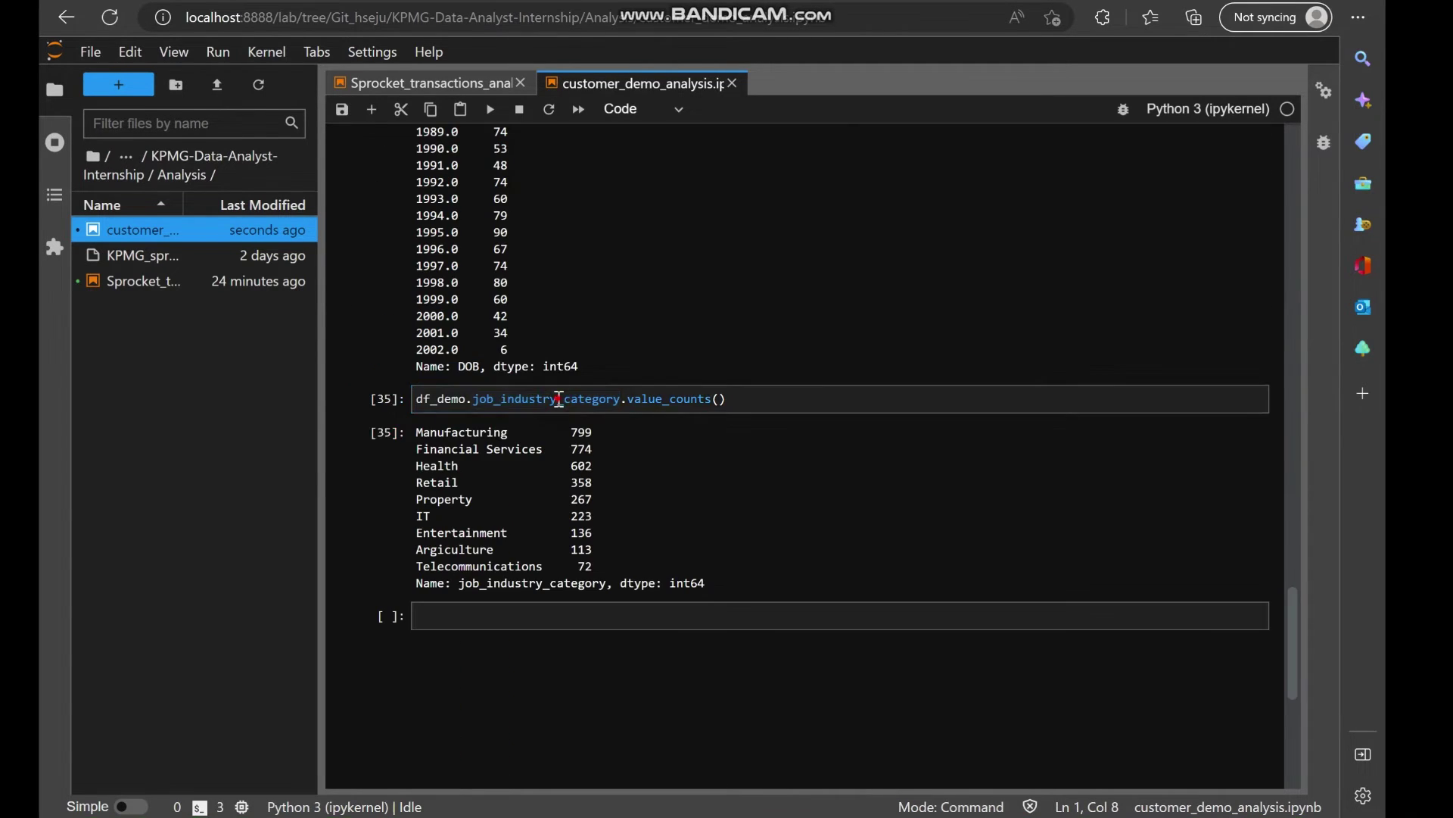
Swap job_industry_category for wealth_segment in the value counts and review the segment counts.
double_click(560, 399)
text(wealth_segment)
key(shift+Return)
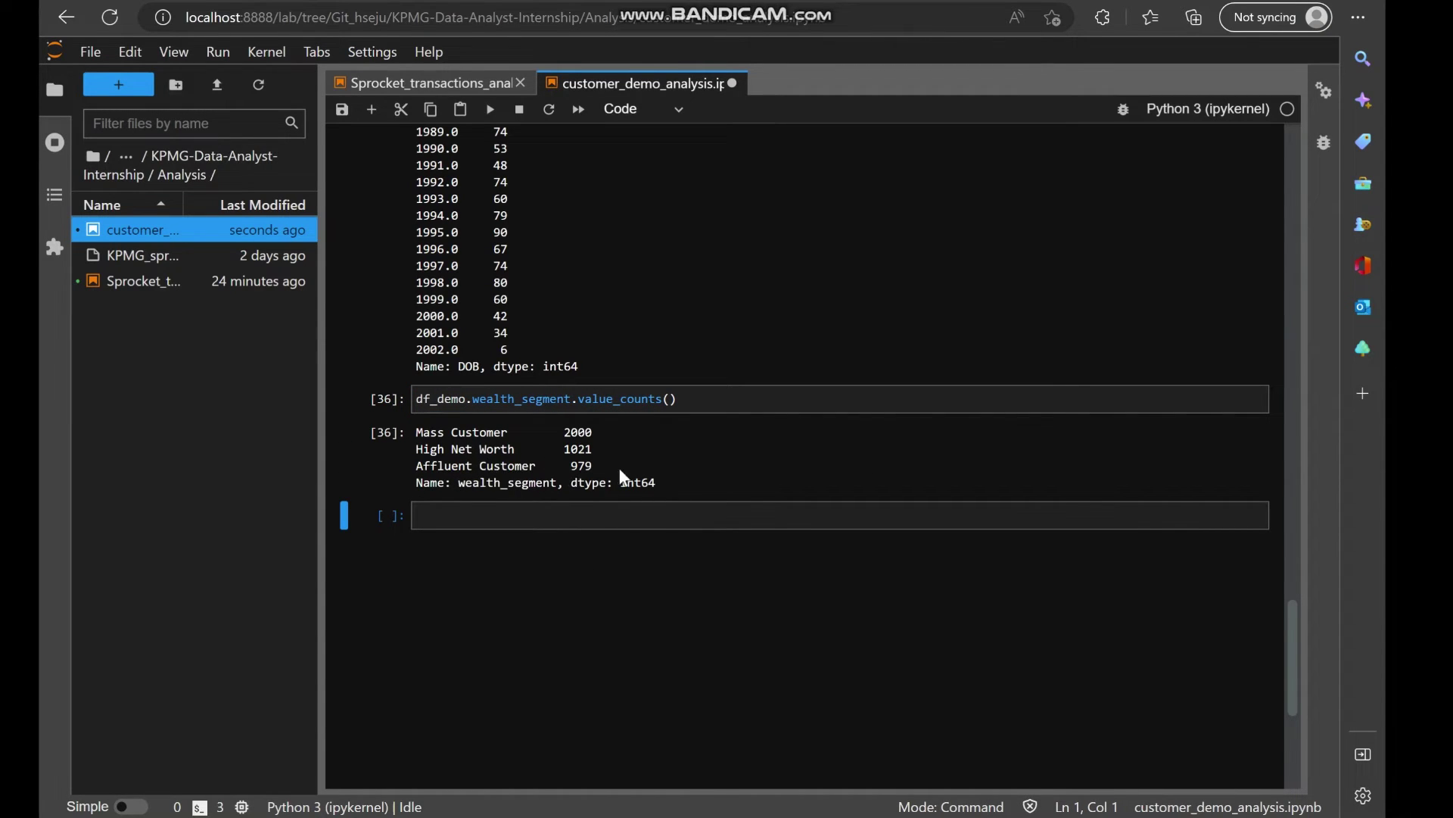
scroll(768, 470, up, 1)
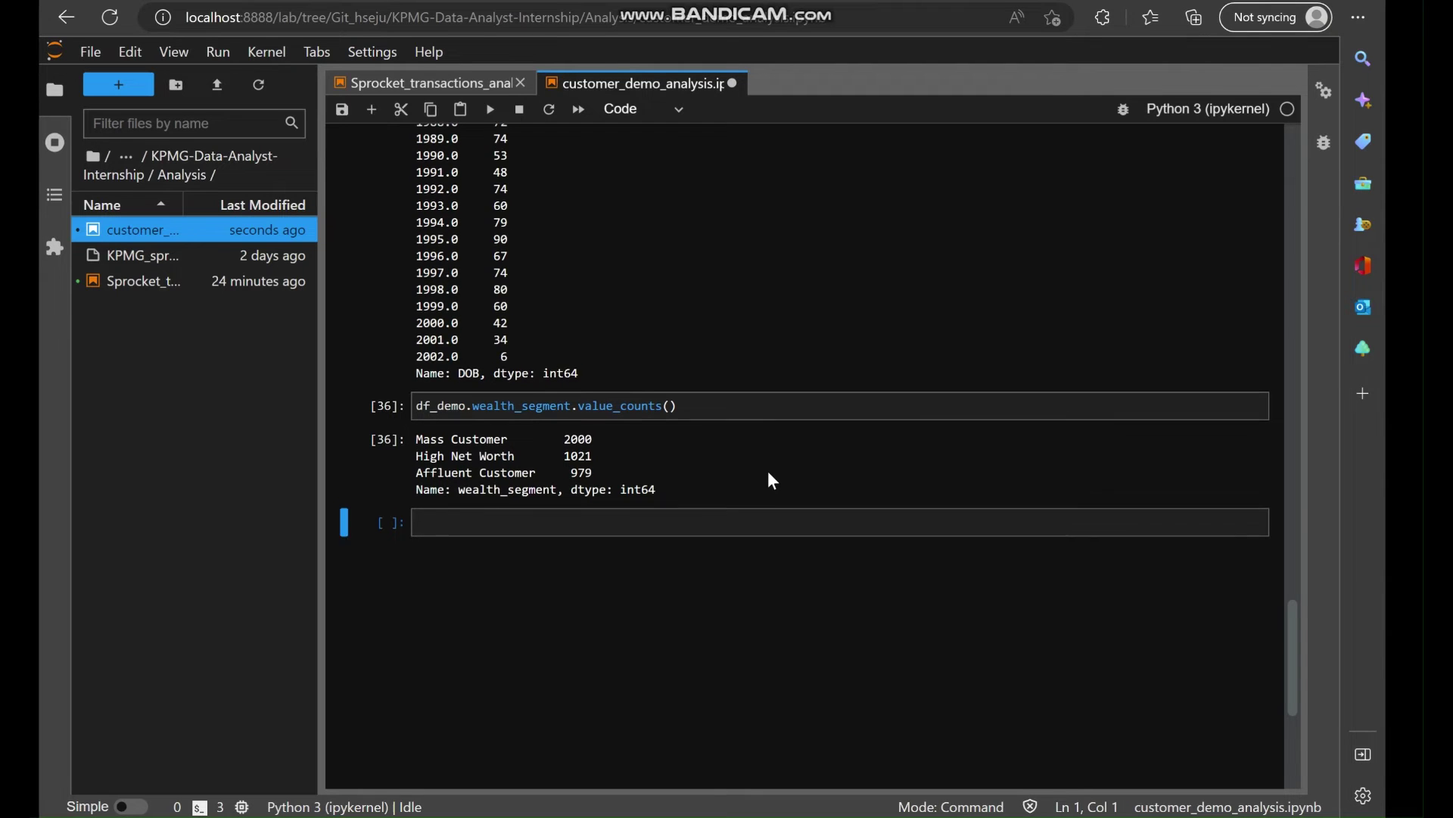
drag(563, 497, 592, 533)
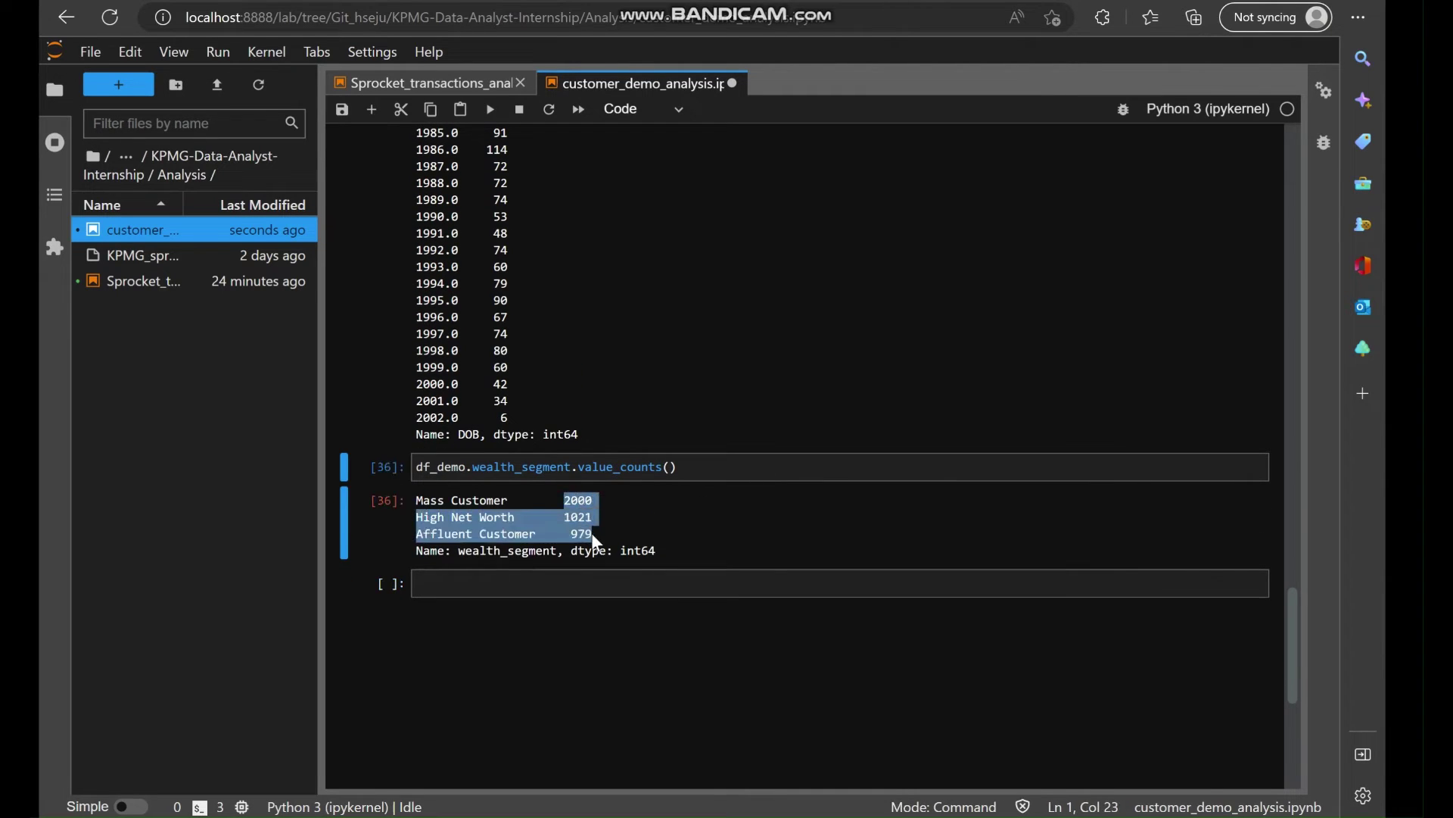
click(838, 475)
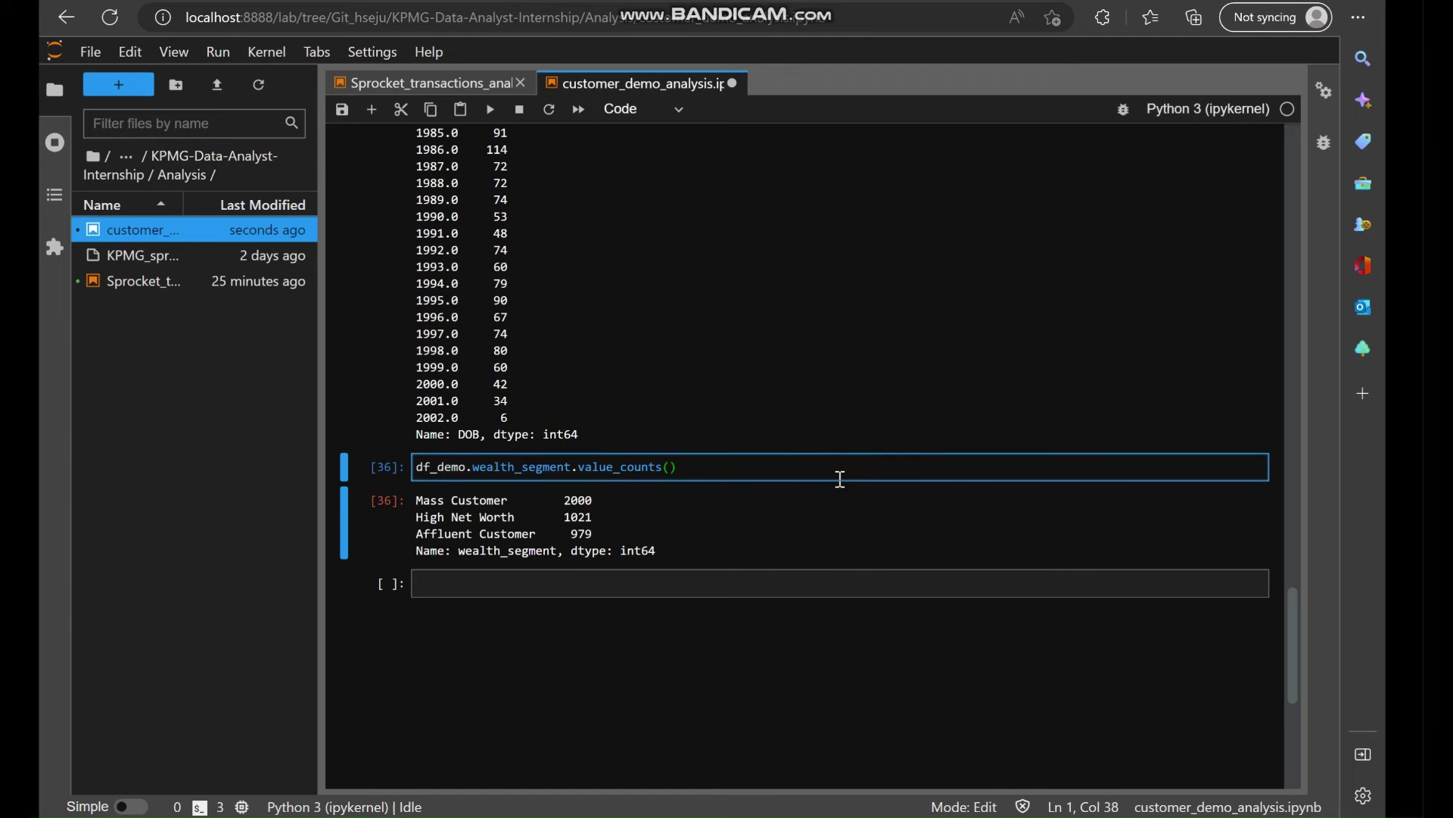
scroll(838, 478, up, 20)
scroll(838, 478, up, 1)
drag(417, 392, 486, 412)
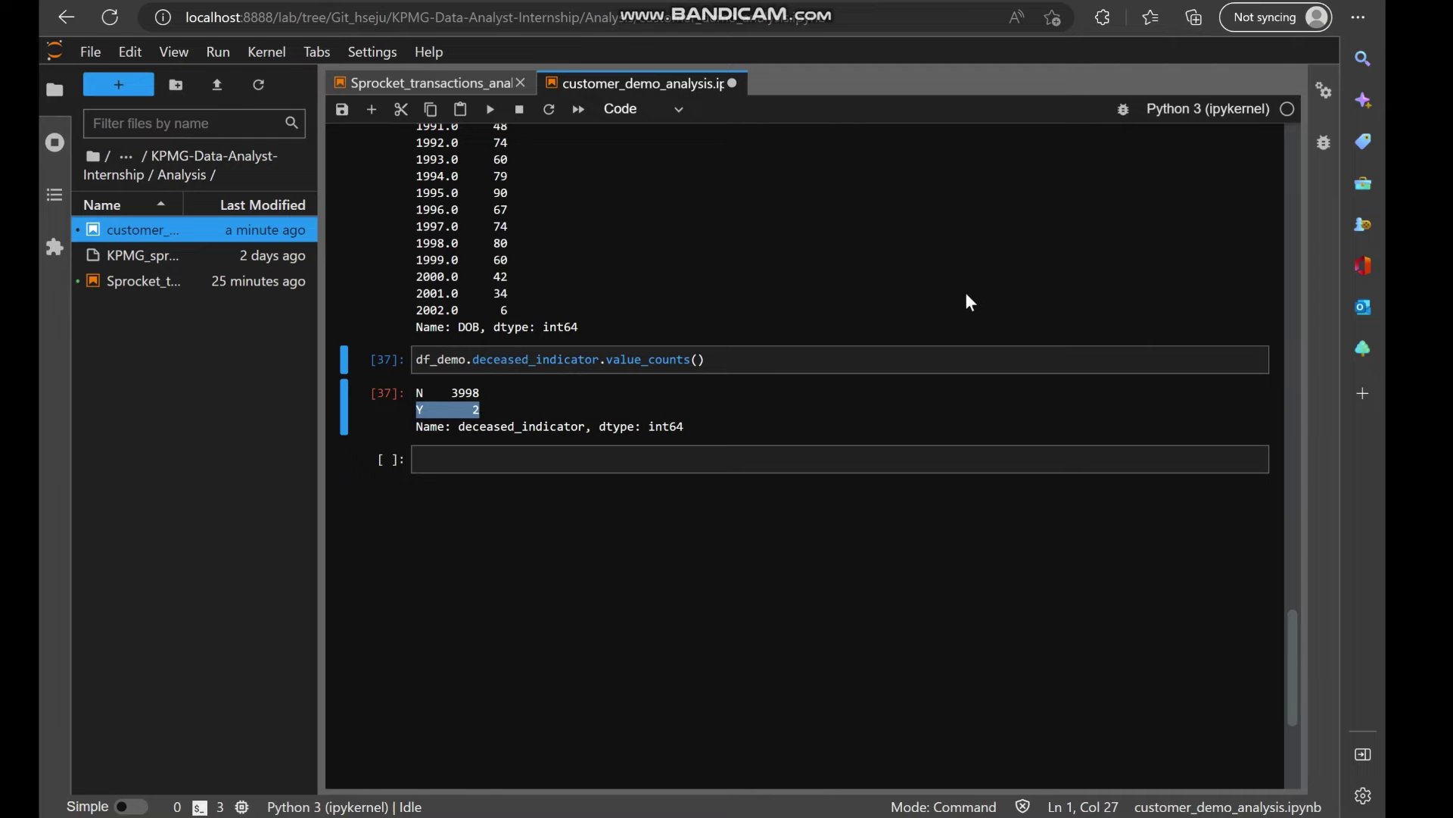
scroll(965, 292, up, 20)
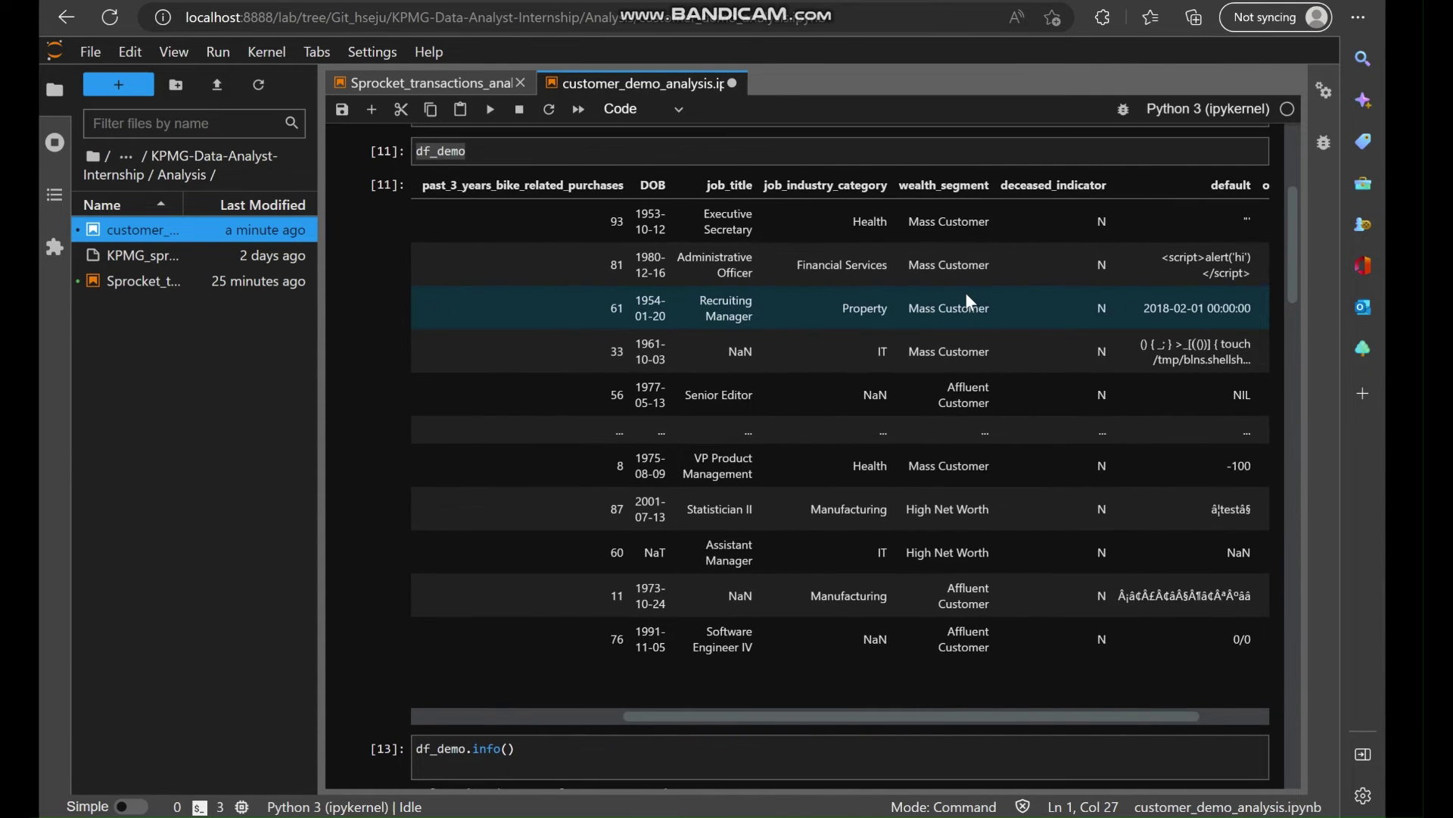
Add item 3 to the quality sticky note: 'The column "default" is not interpretable.'.
scroll(966, 292, right, 2)
scroll(1163, 247, up, 1)
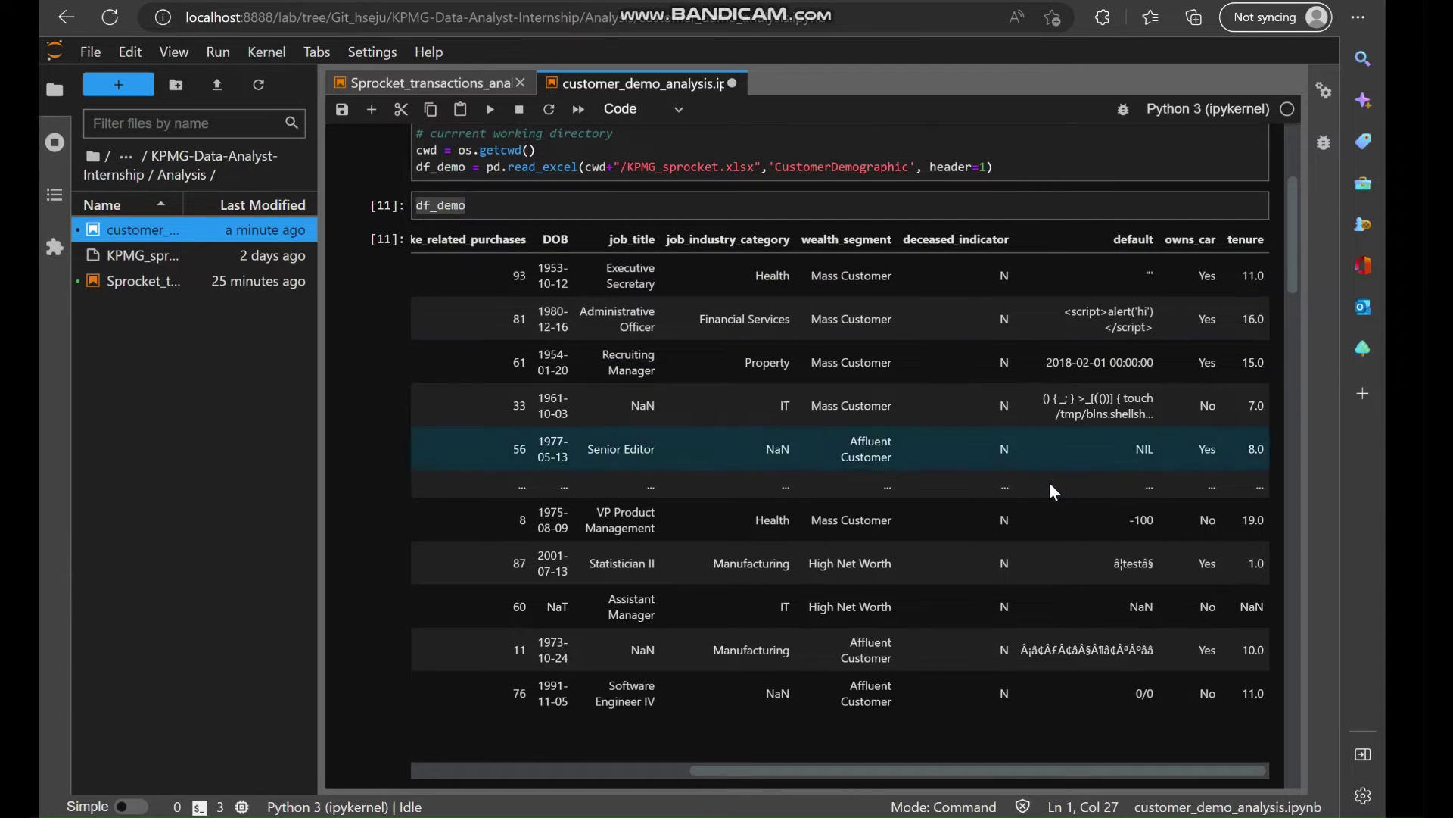
click(727, 816)
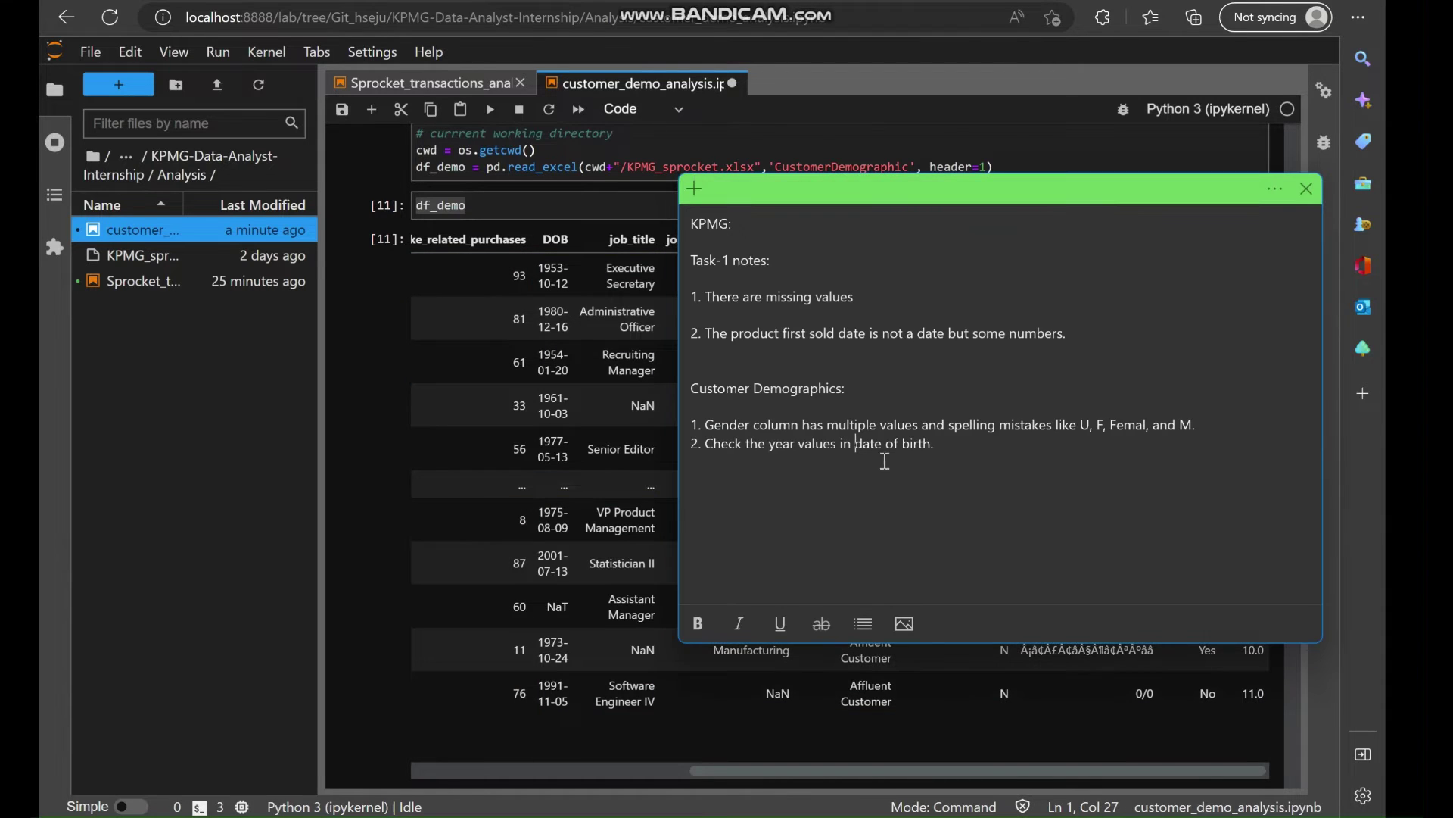
click(956, 456)
text(3. The column default")
key(ctrl+Left)
text(")
key(End)
text(is as)
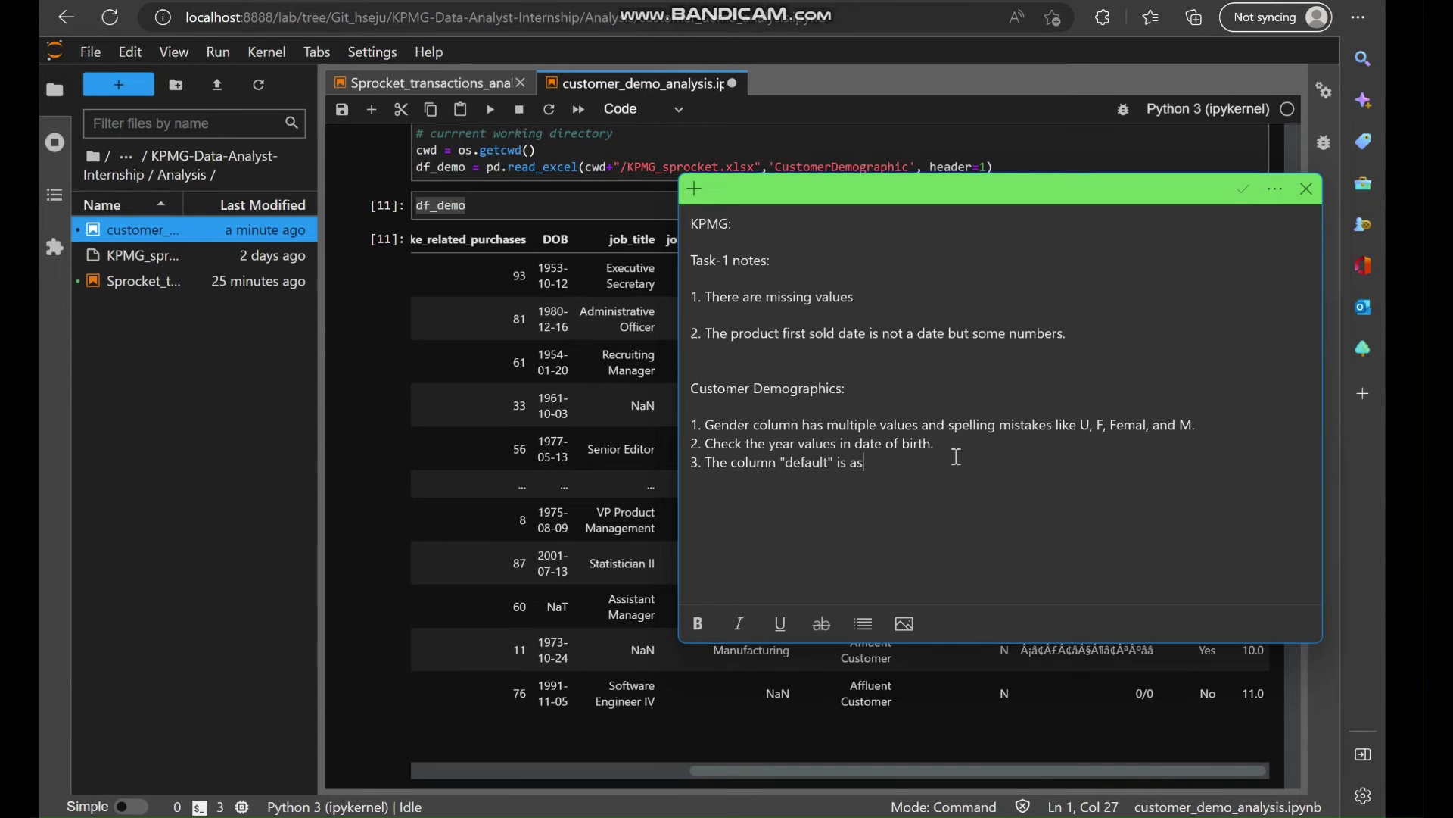
key(BackSpace)
key(BackSpace)
text(not interpretable.)
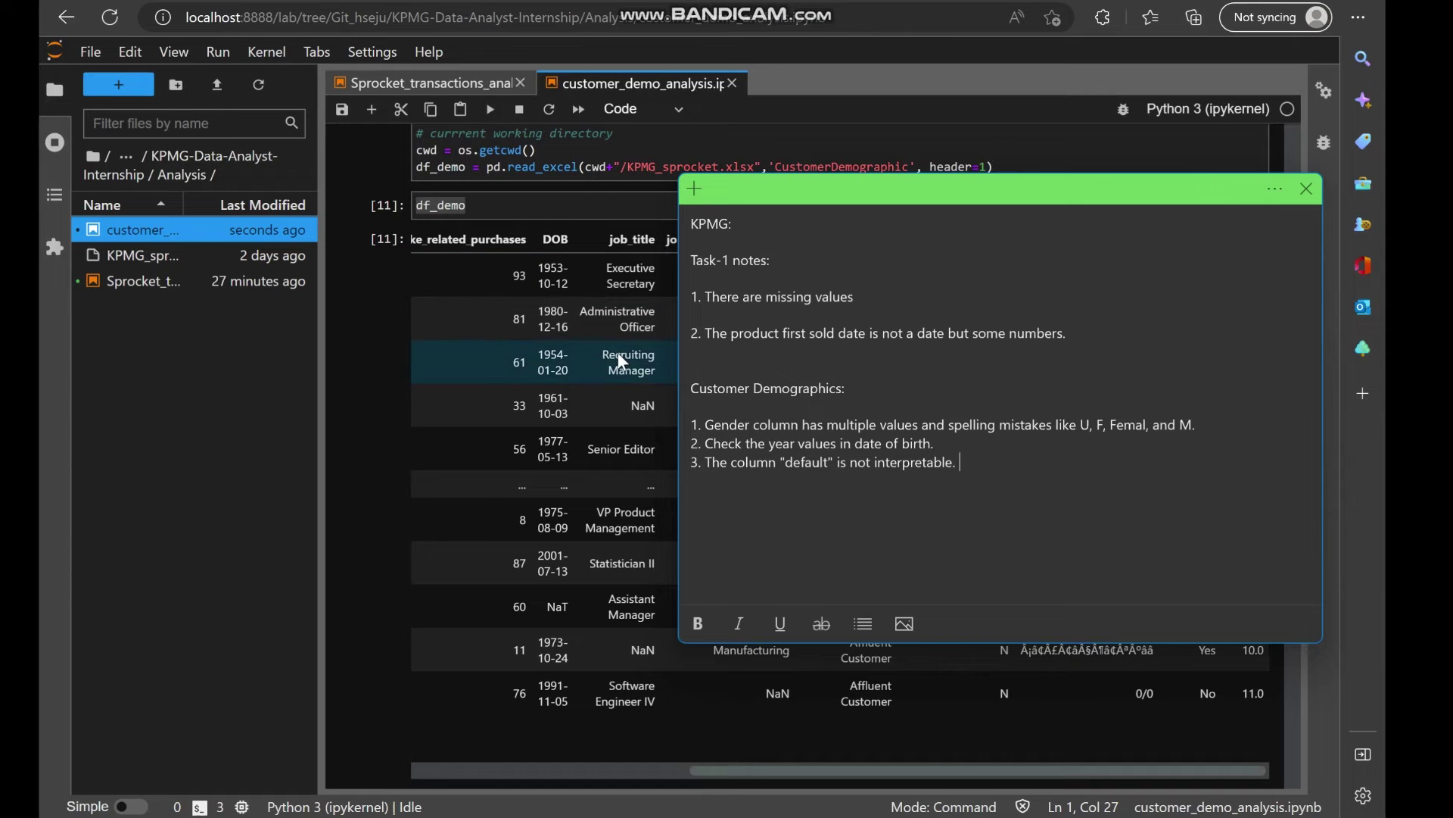
click(637, 375)
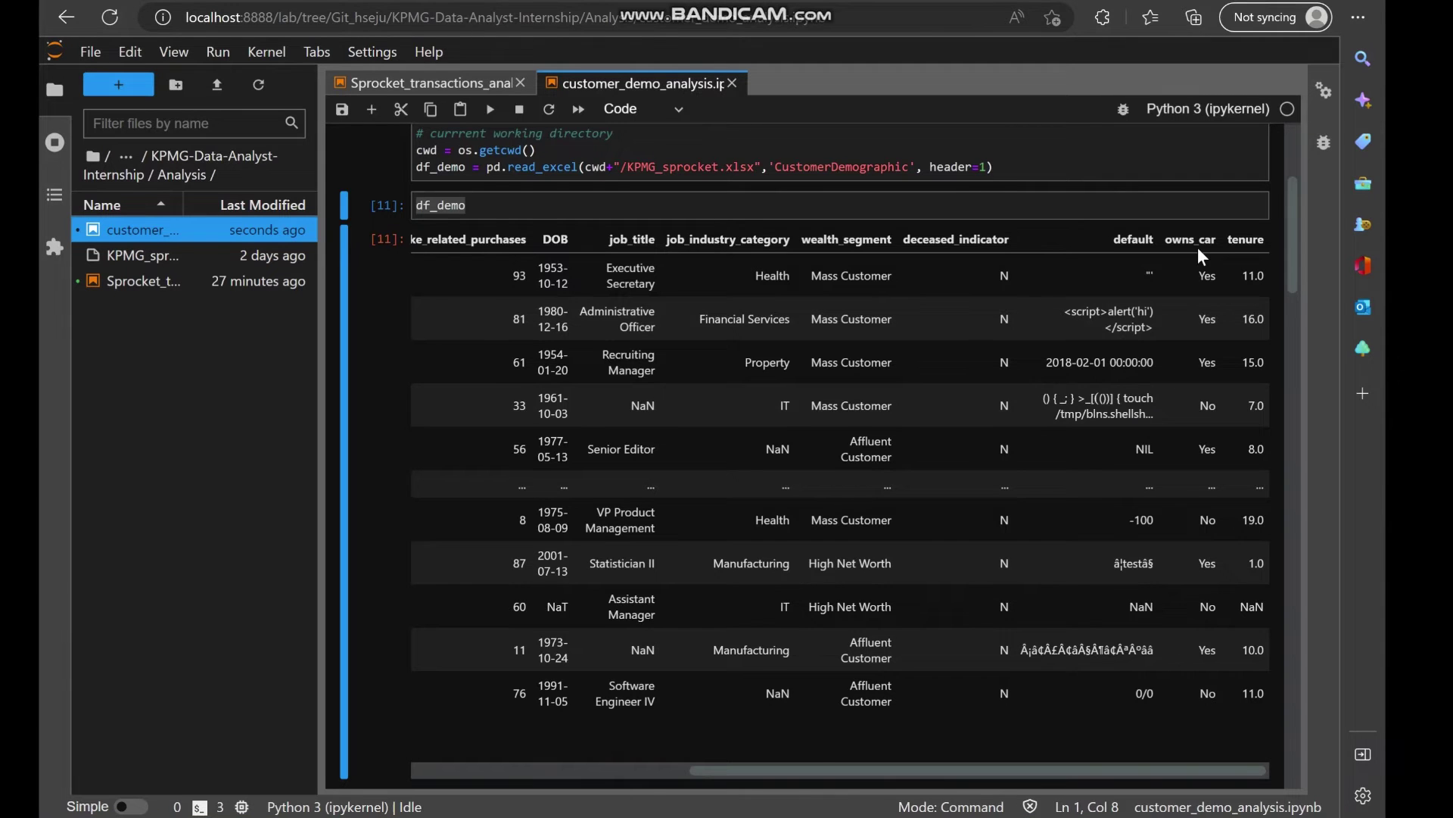
Replace owns_car with tenure in the value_counts cell and run it to list tenure counts.
scroll(1252, 369, up, 2)
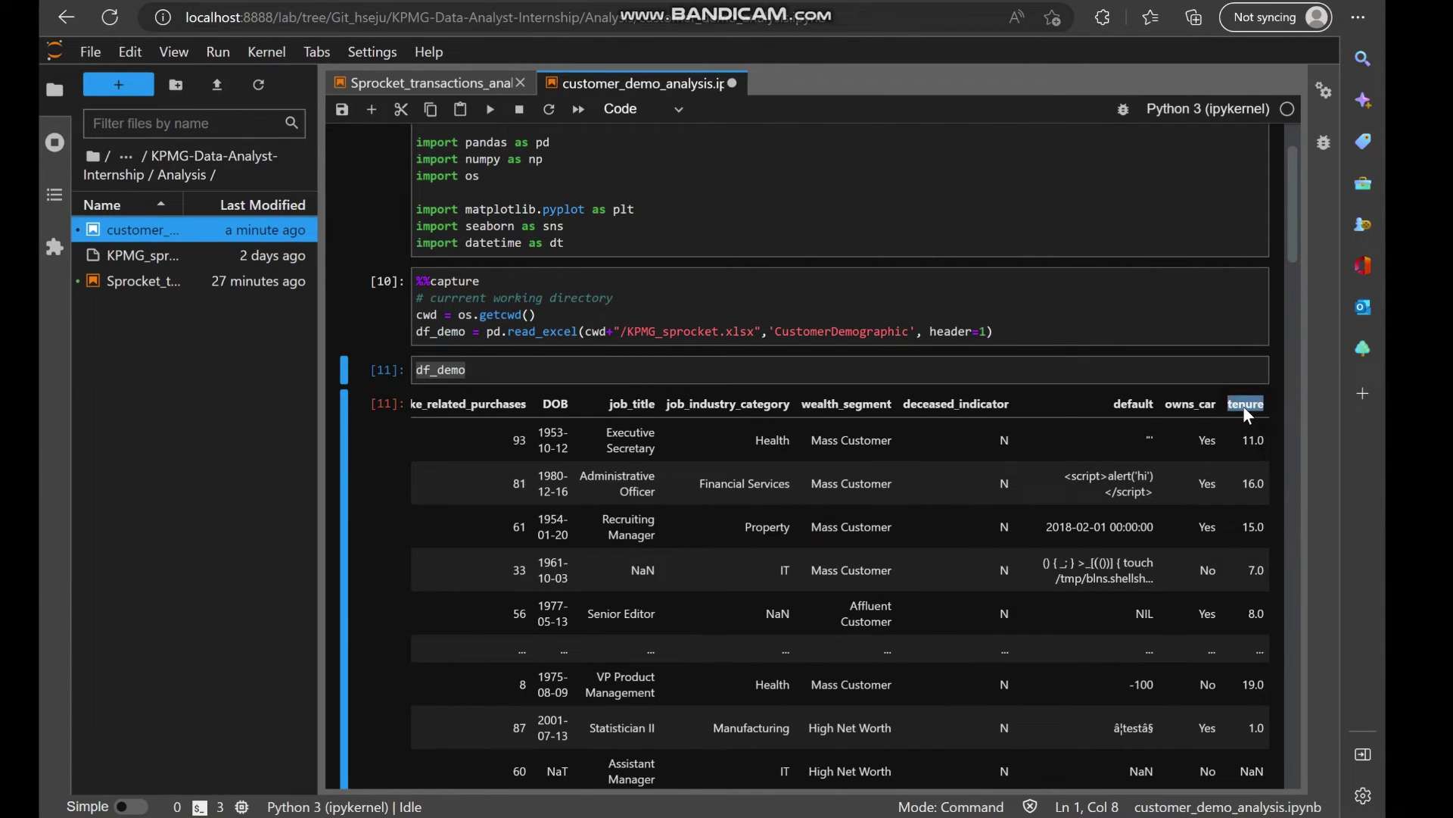
scroll(836, 614, down, 10)
scroll(836, 614, down, 15)
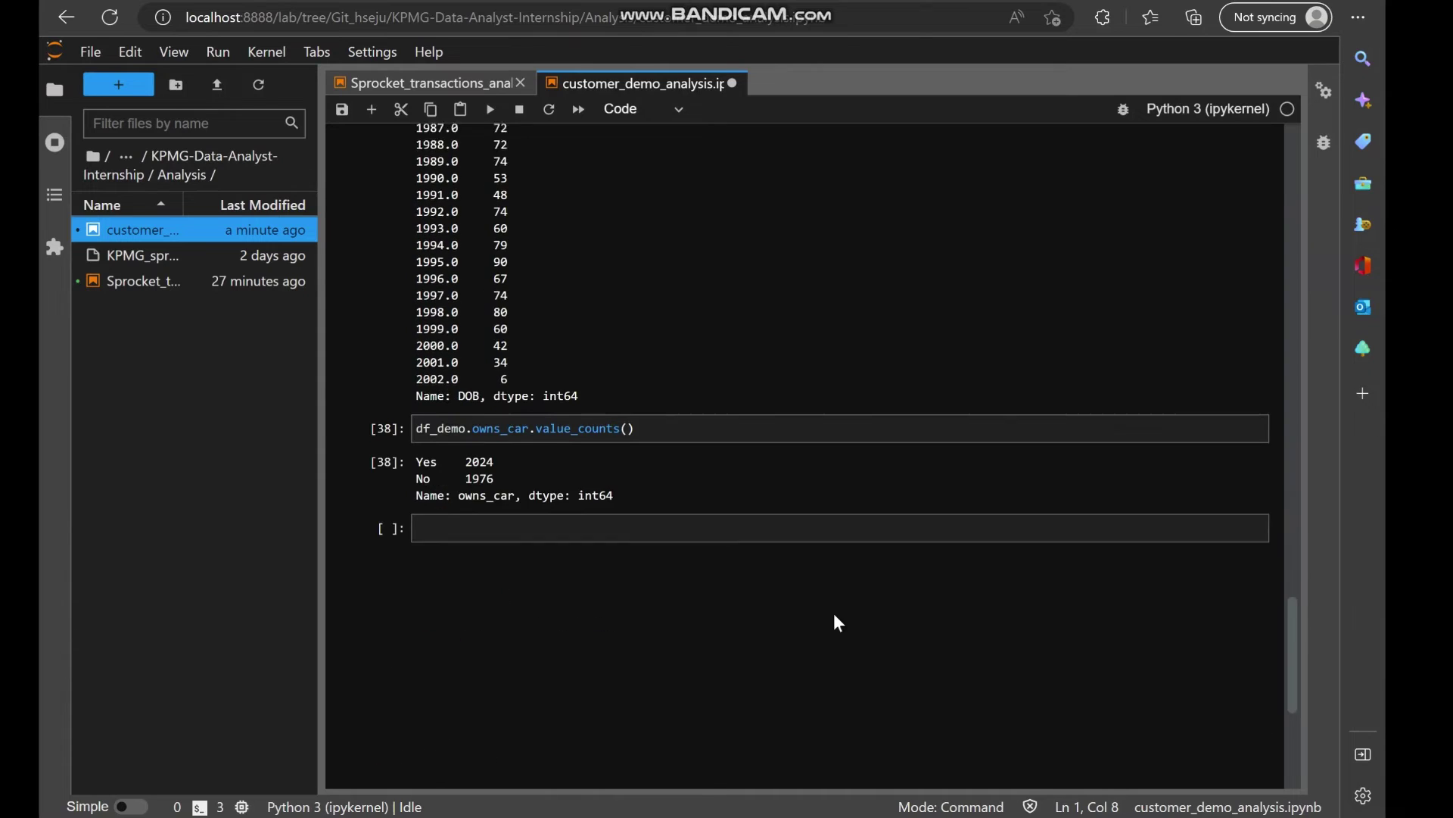
double_click(505, 386)
text(tenure)
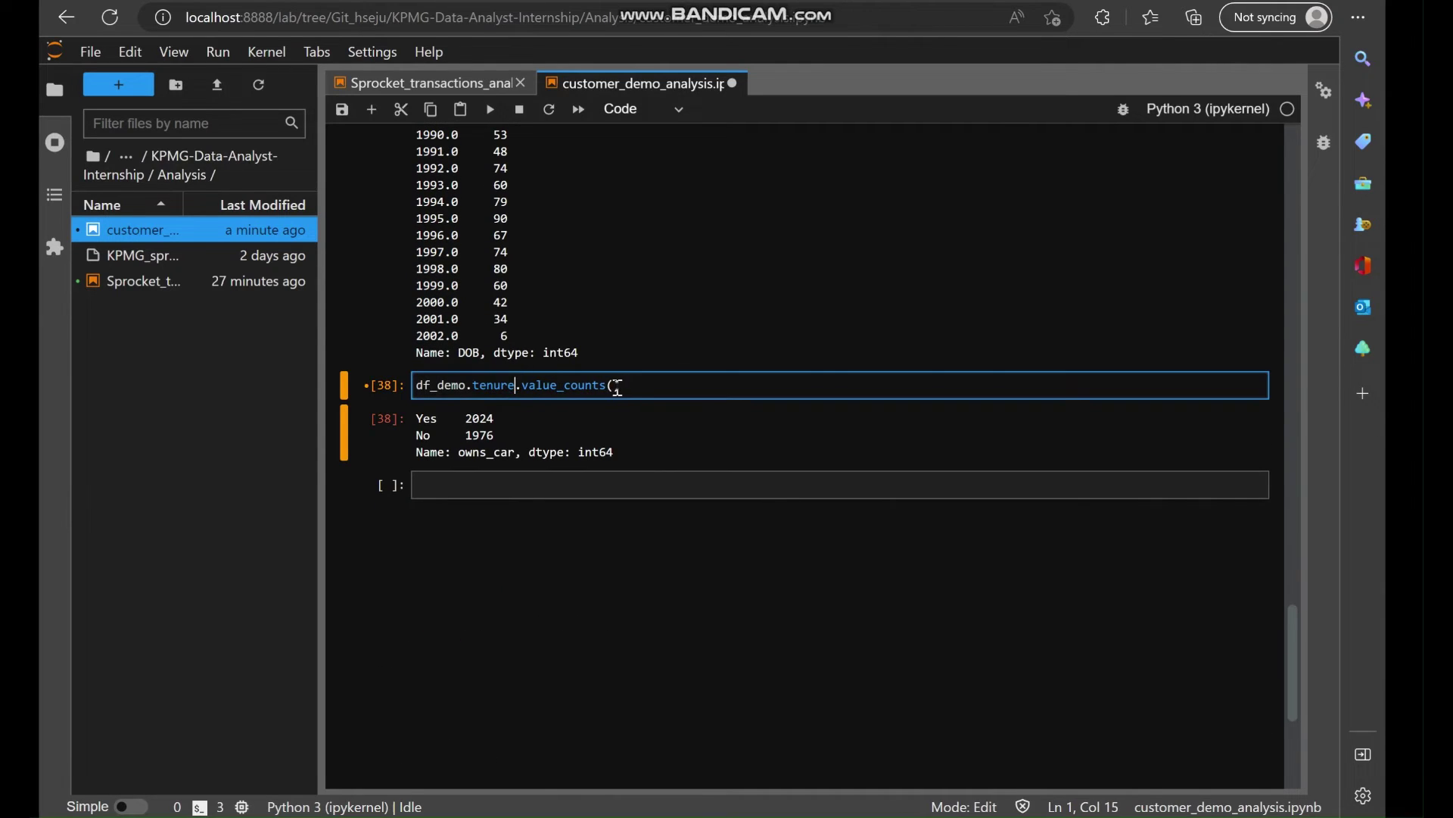
click(654, 387)
key(shift+Return)
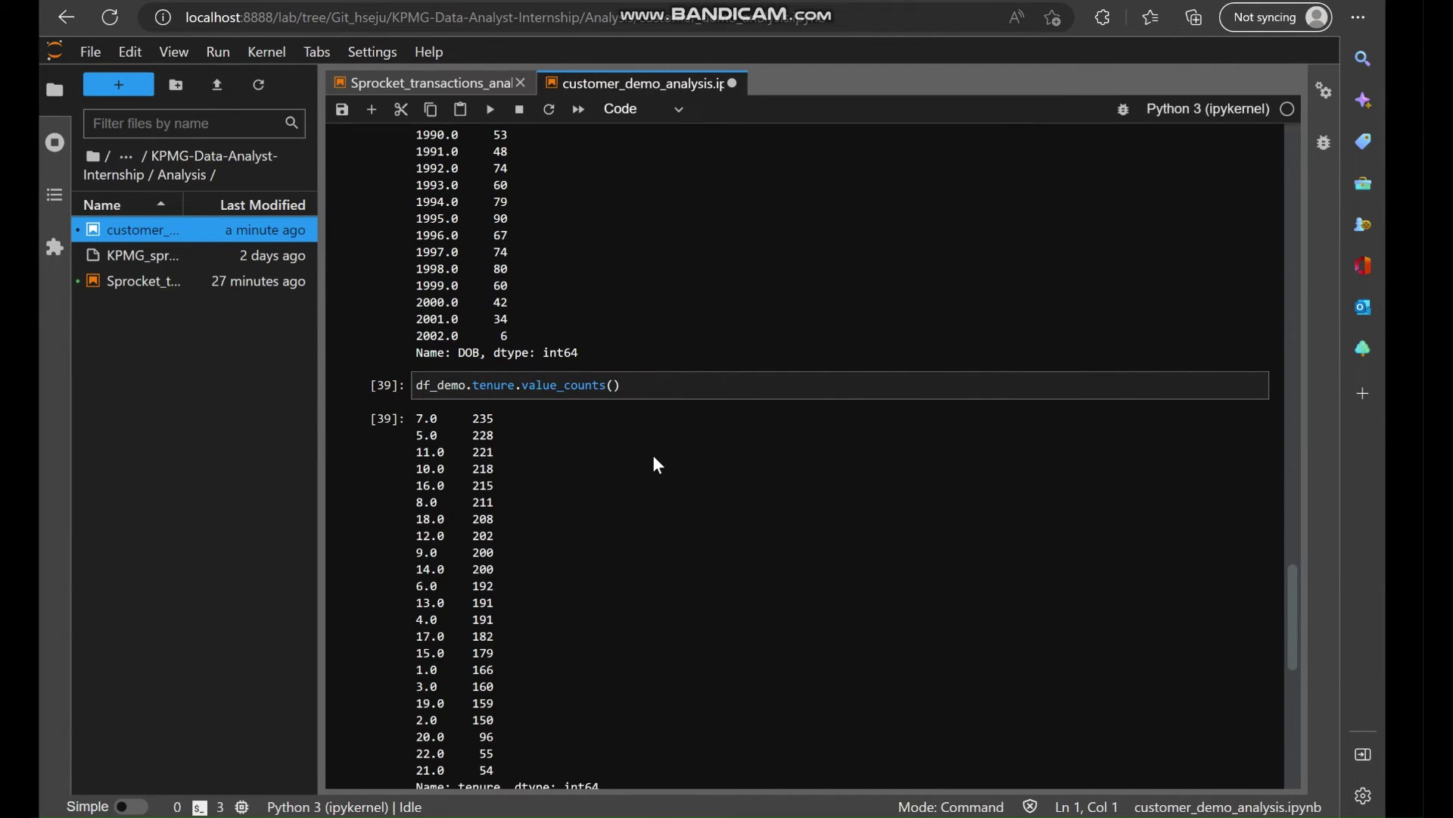
scroll(658, 465, down, 2)
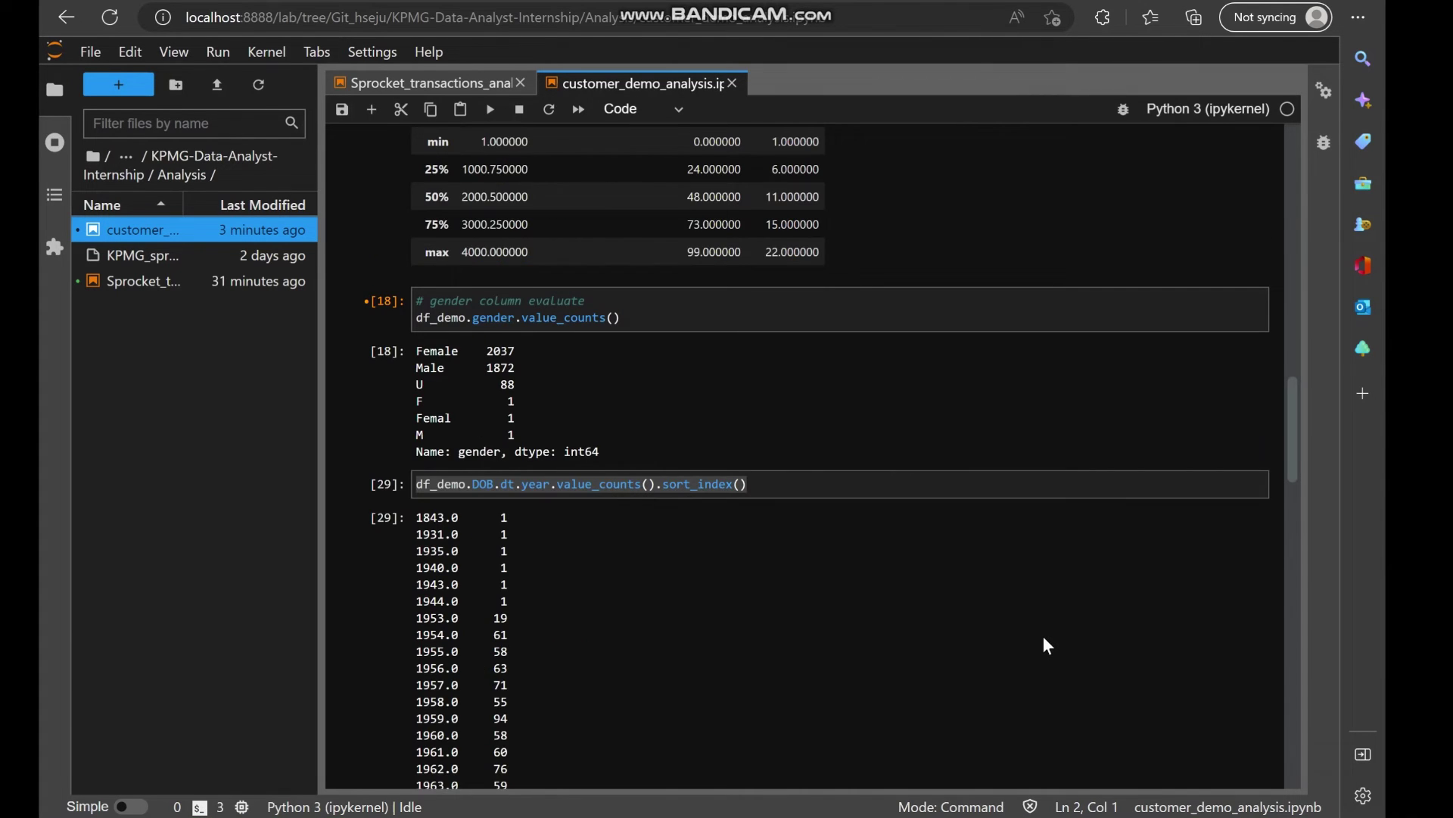
scroll(1043, 635, up, 1)
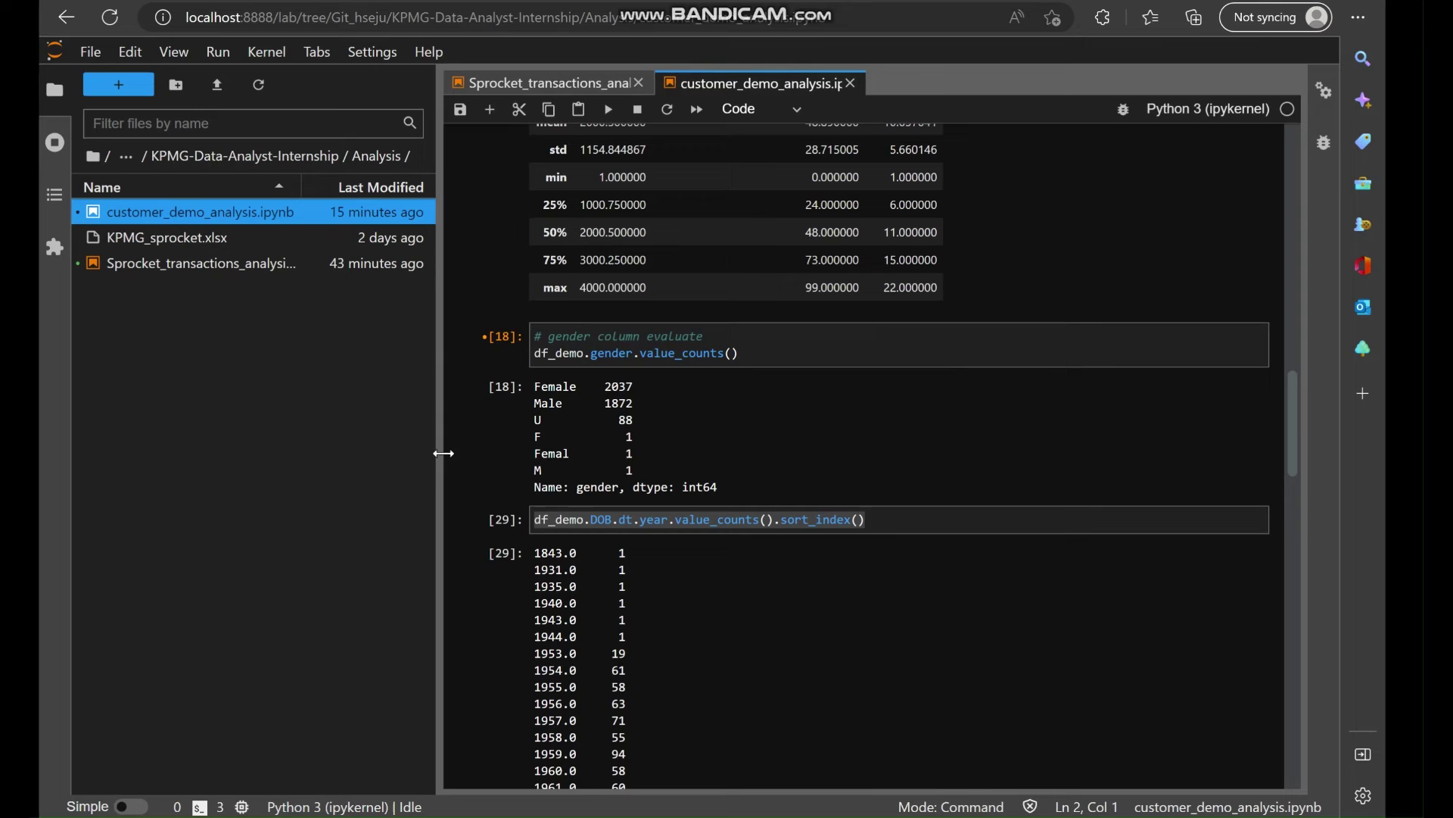
Duplicate customer_demo_analysis.ipynb in the file browser.
drag(444, 452, 453, 452)
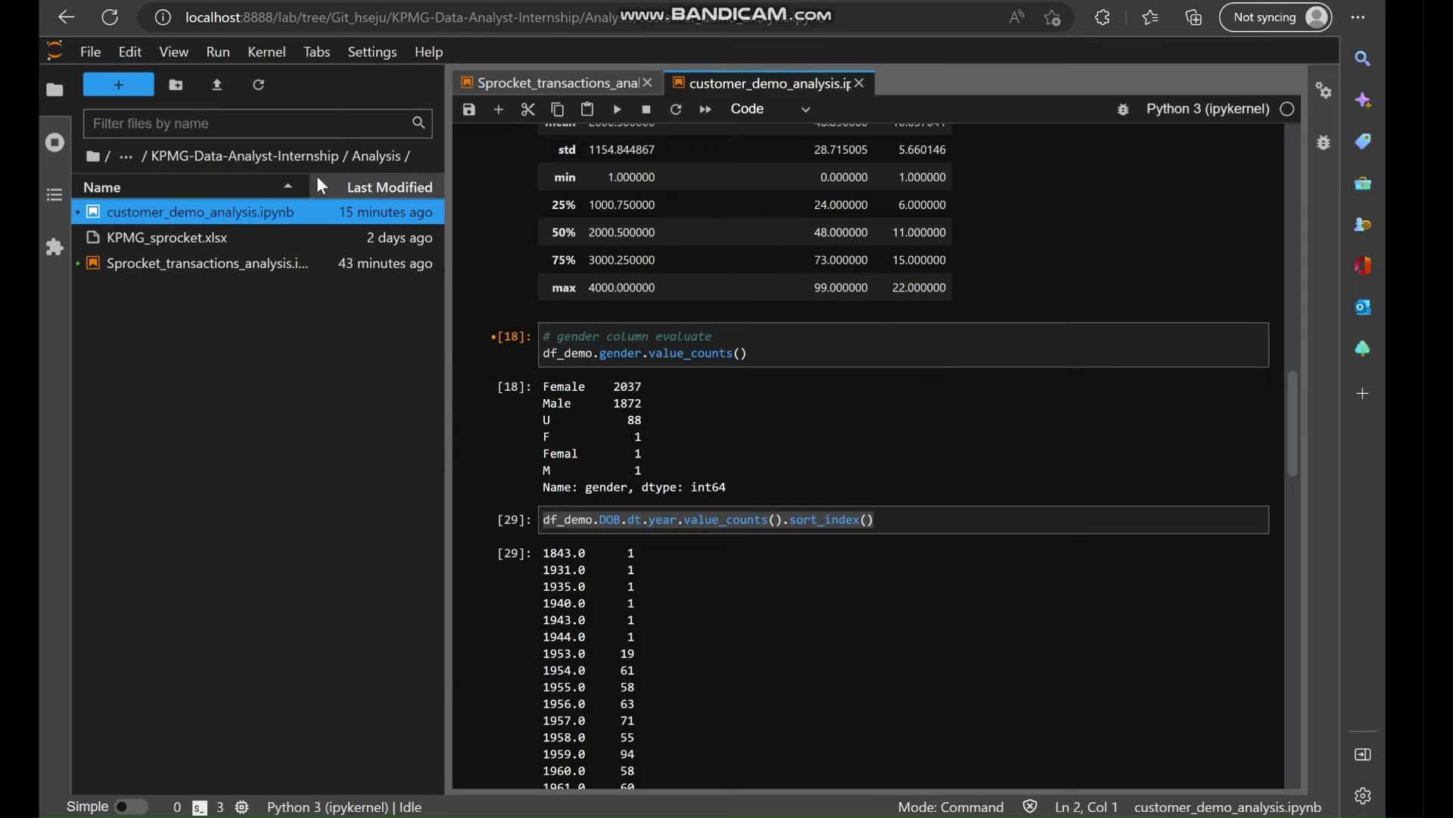
right_click(233, 209)
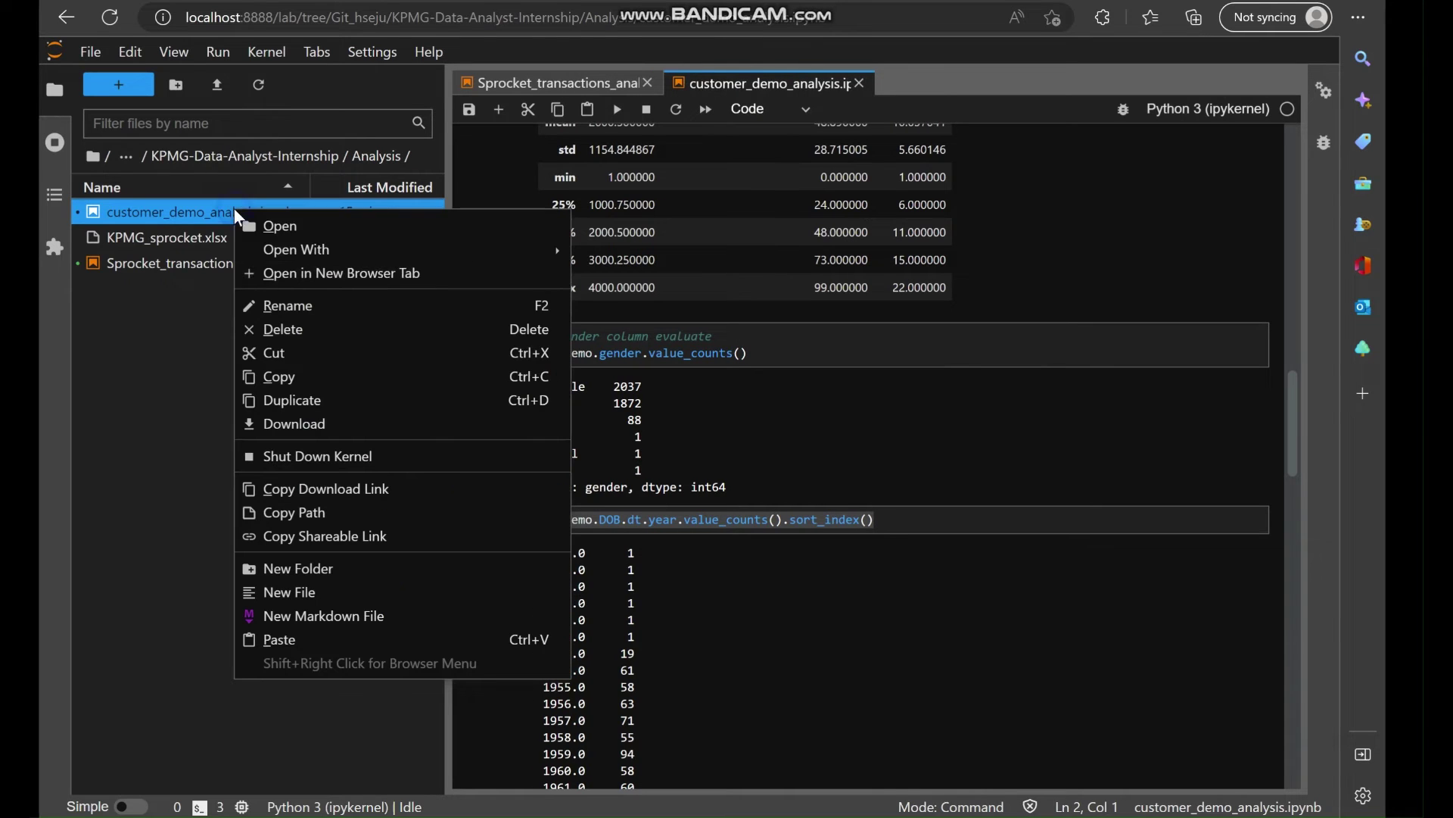
click(310, 402)
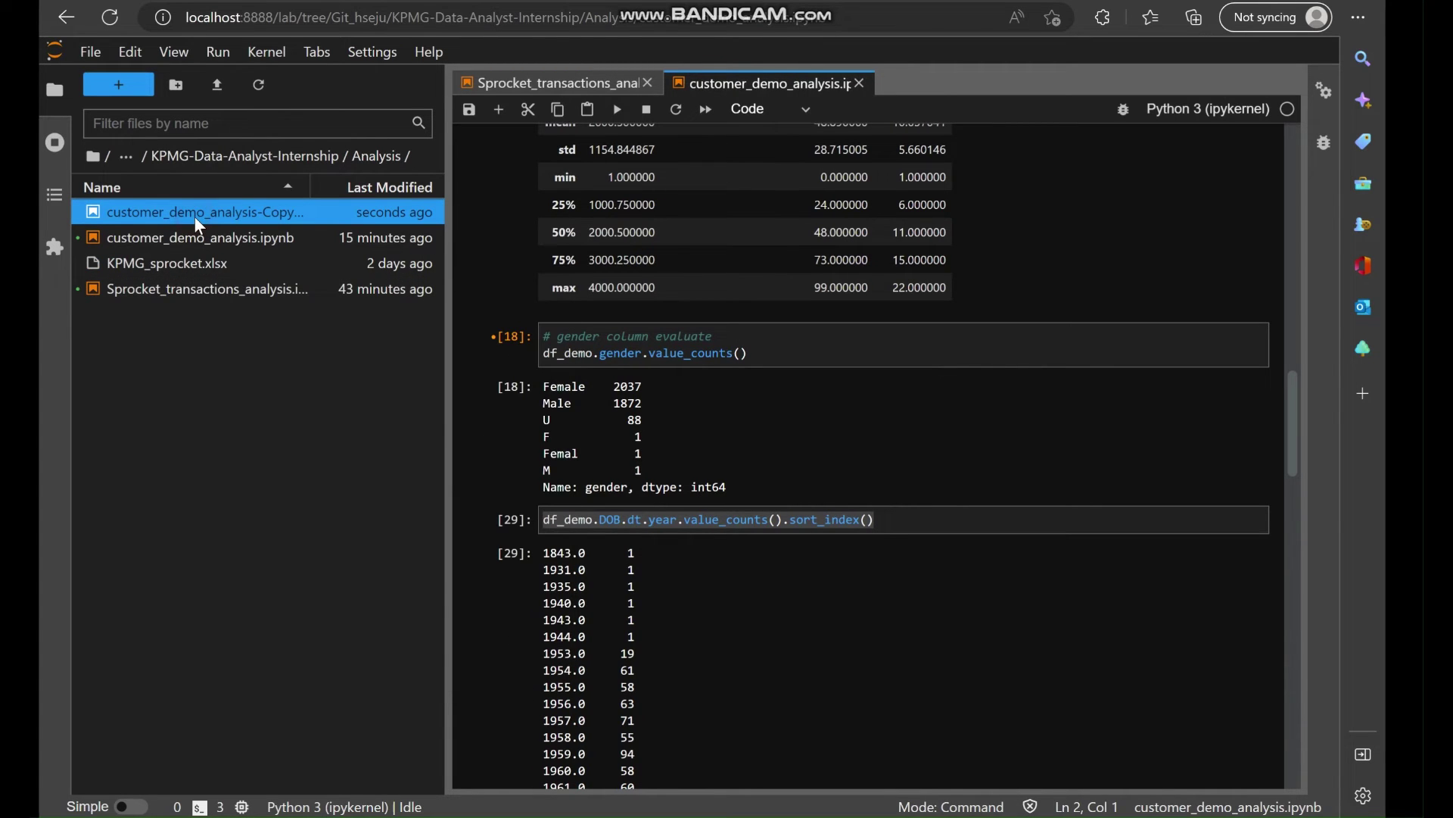
Compare the Copy1 notebook with the original, then bring up the Excel workbook.
double_click(194, 215)
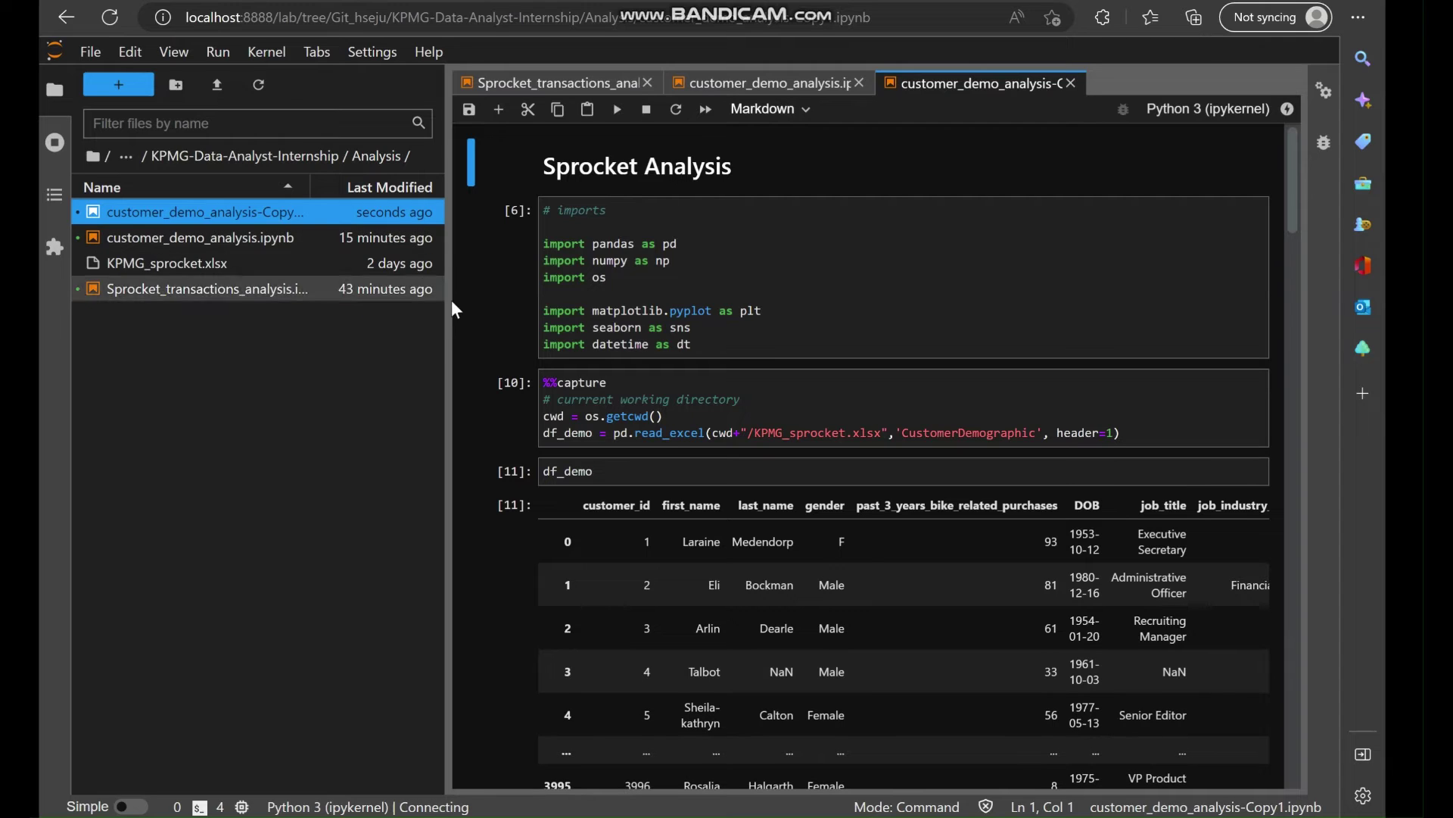
double_click(218, 236)
double_click(262, 211)
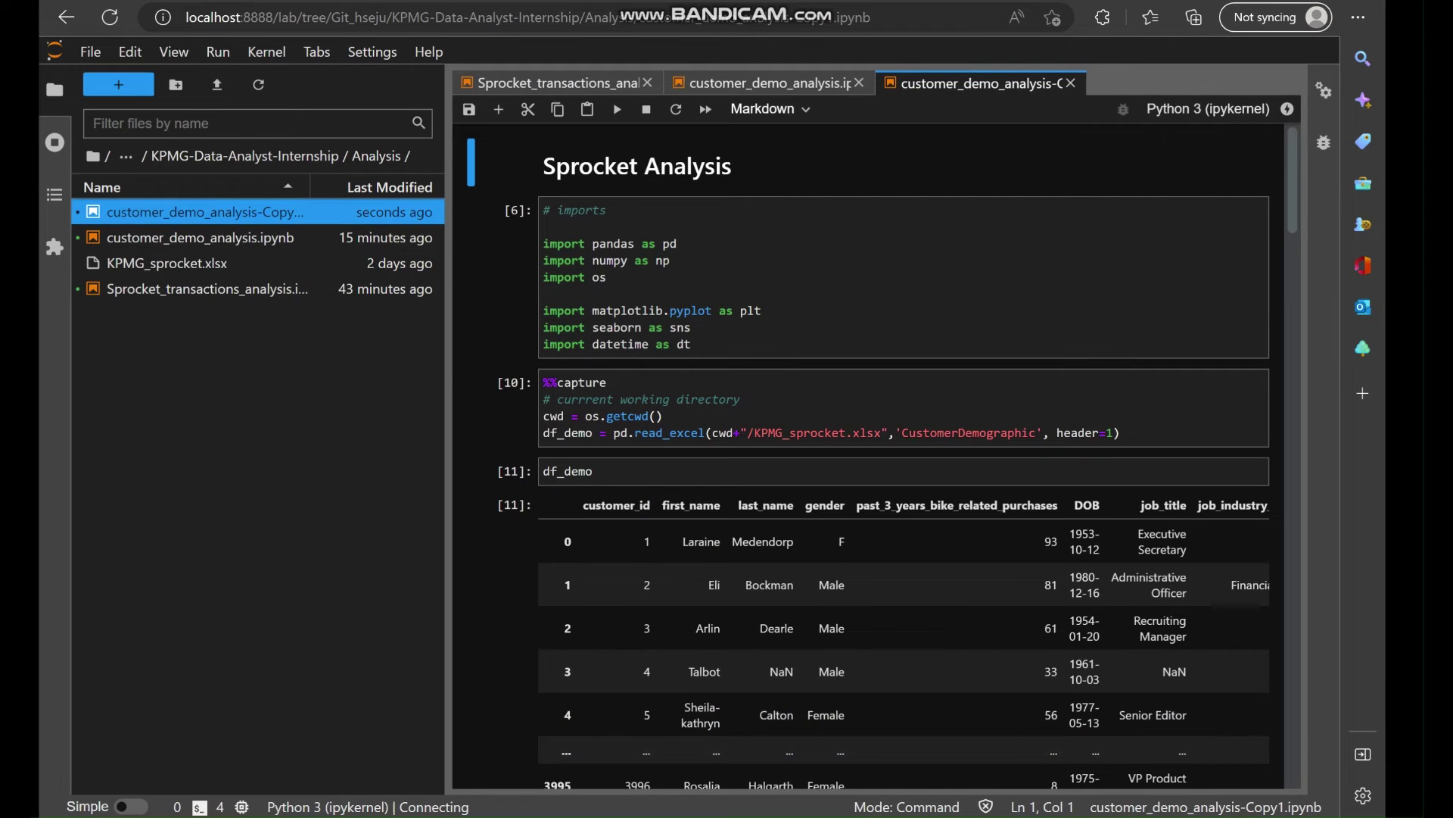
key(alt+Tab)
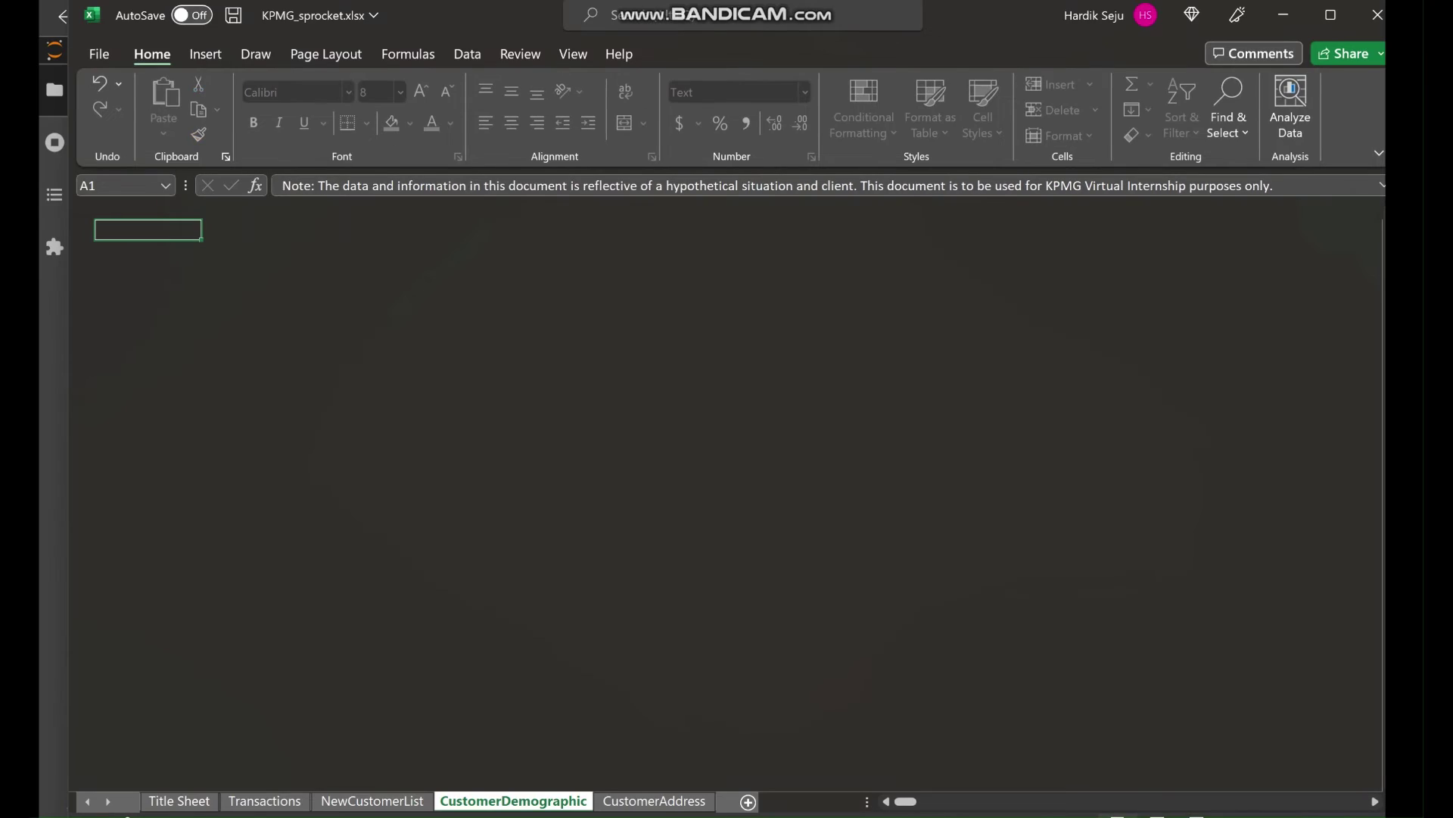
Inspect the CustomerAddress sheet's columns in Excel, then return to the copied notebook.
key(alt+Tab)
key(alt+Tab)
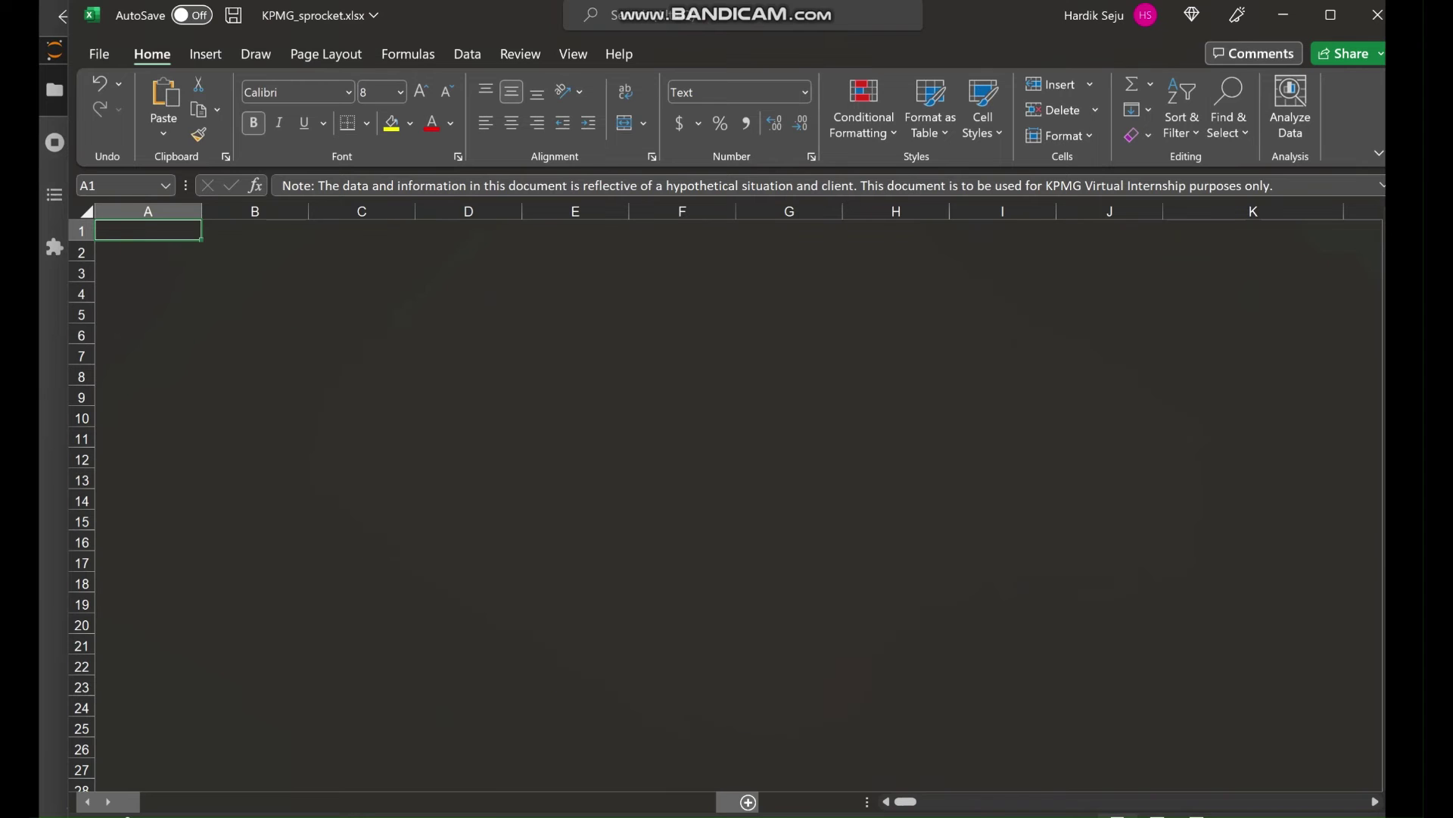
key(alt+Tab)
scroll(658, 566, down, 9)
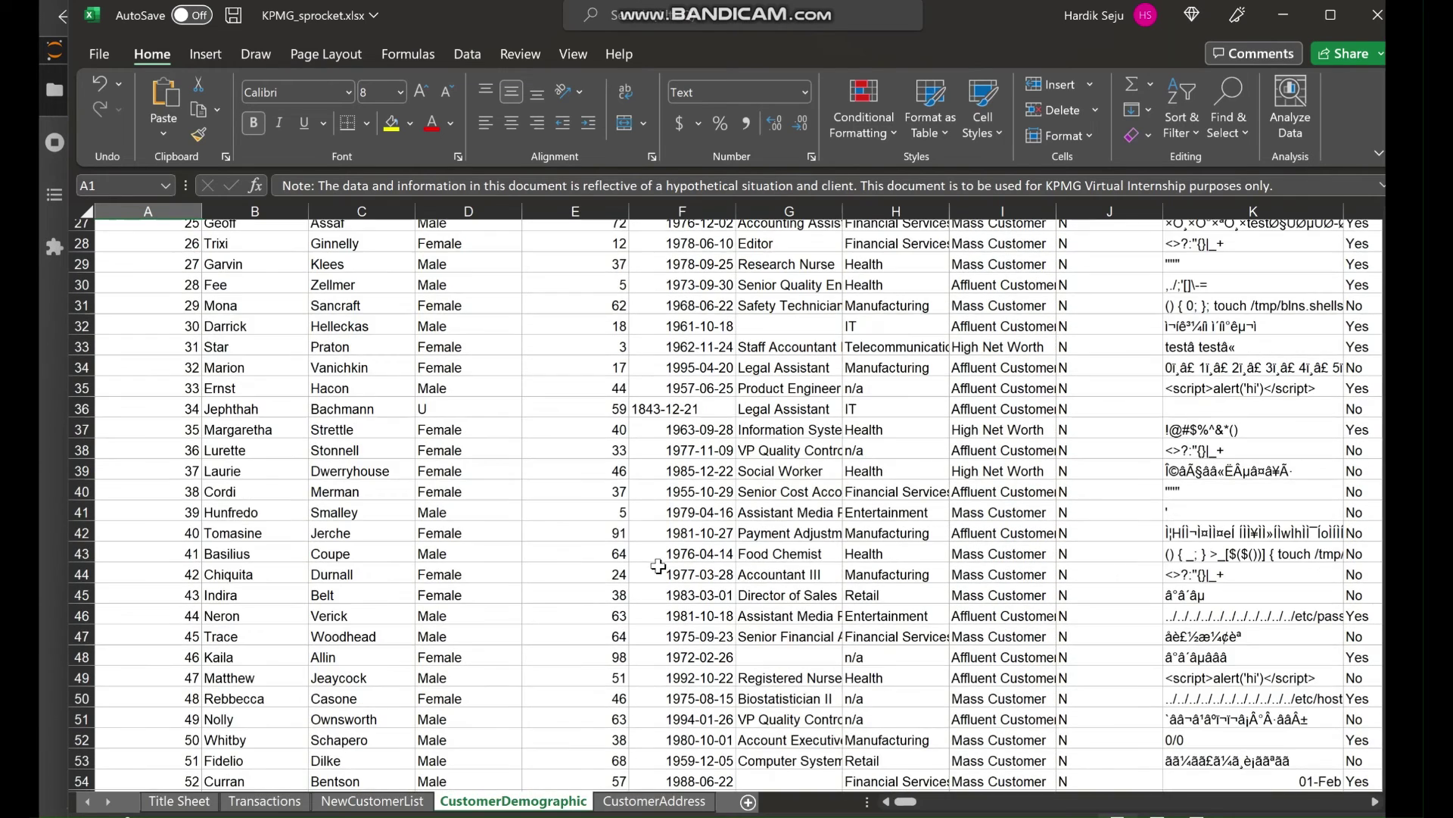
click(647, 802)
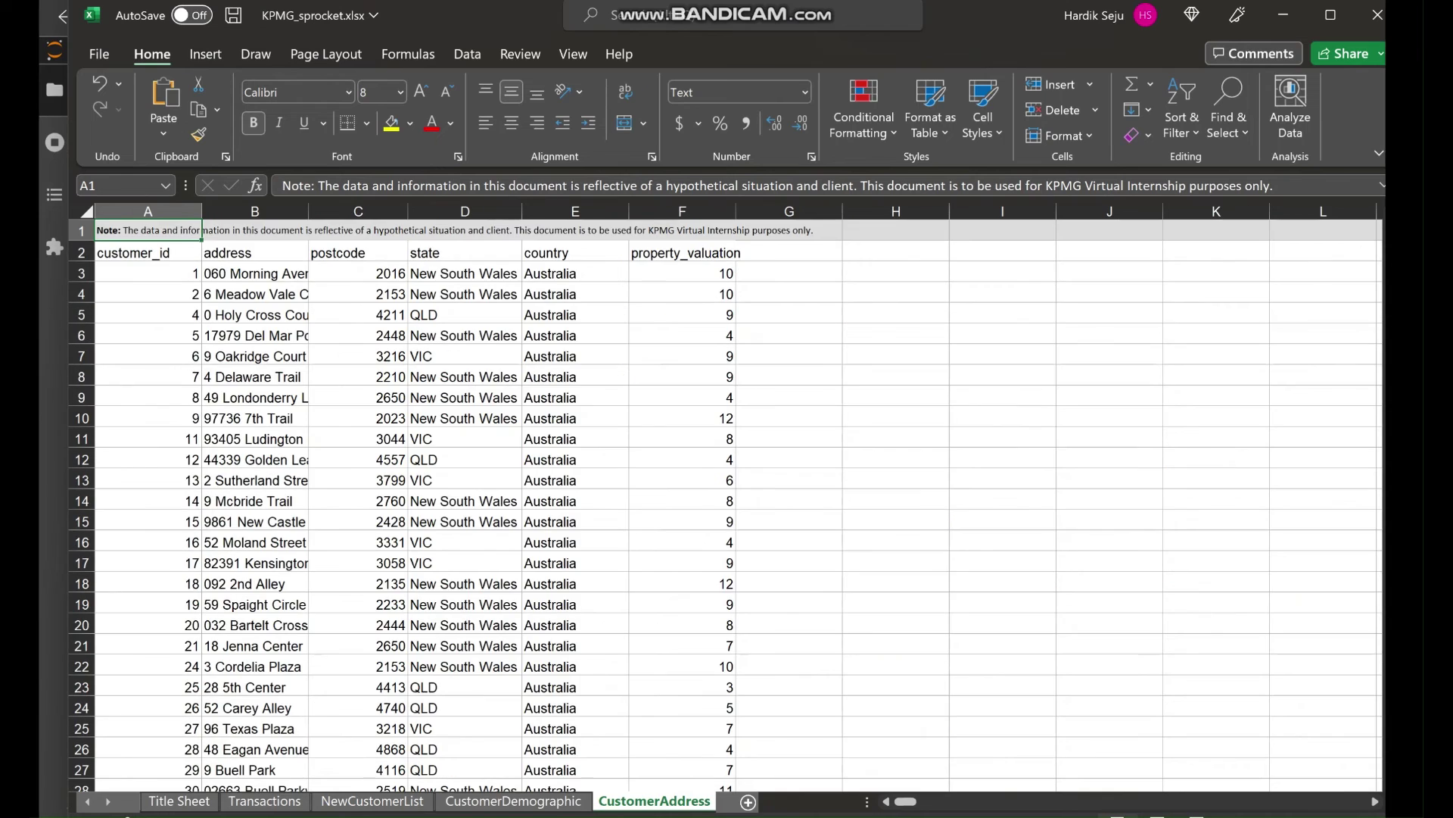
key(alt+Tab)
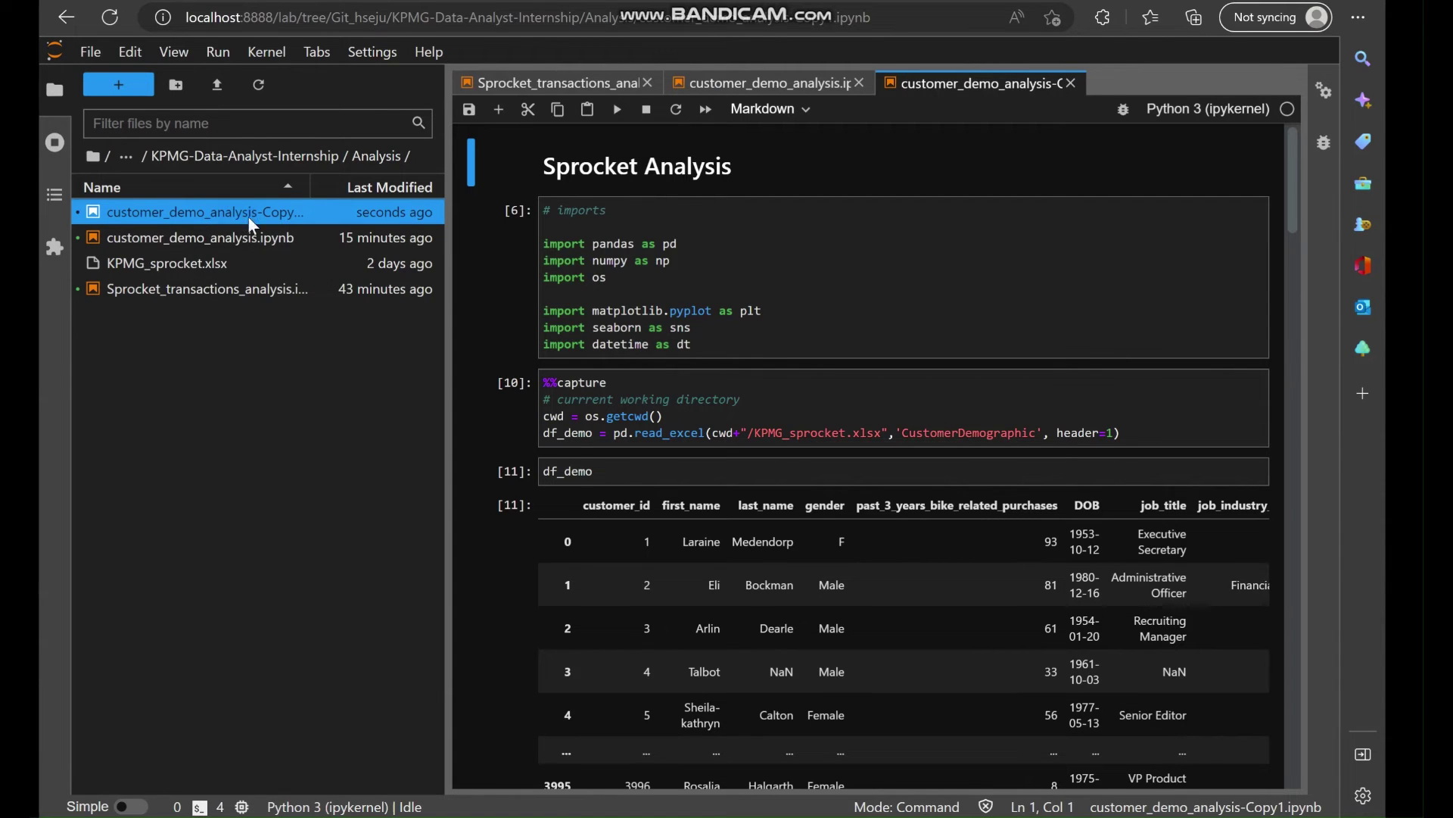
Rename the copied notebook to customer_address.ipynb.
right_click(248, 216)
click(294, 311)
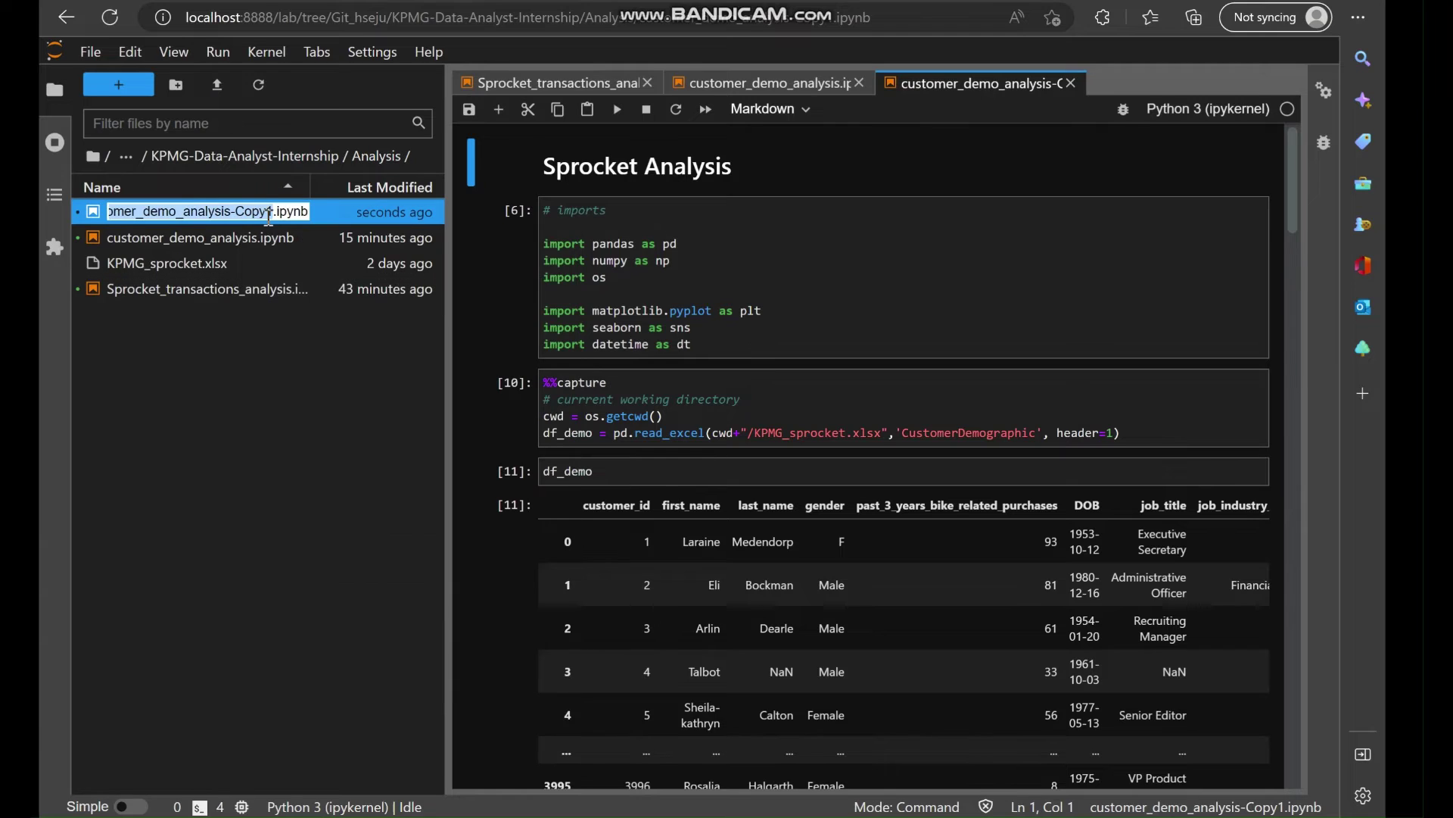
text(customer_dad)
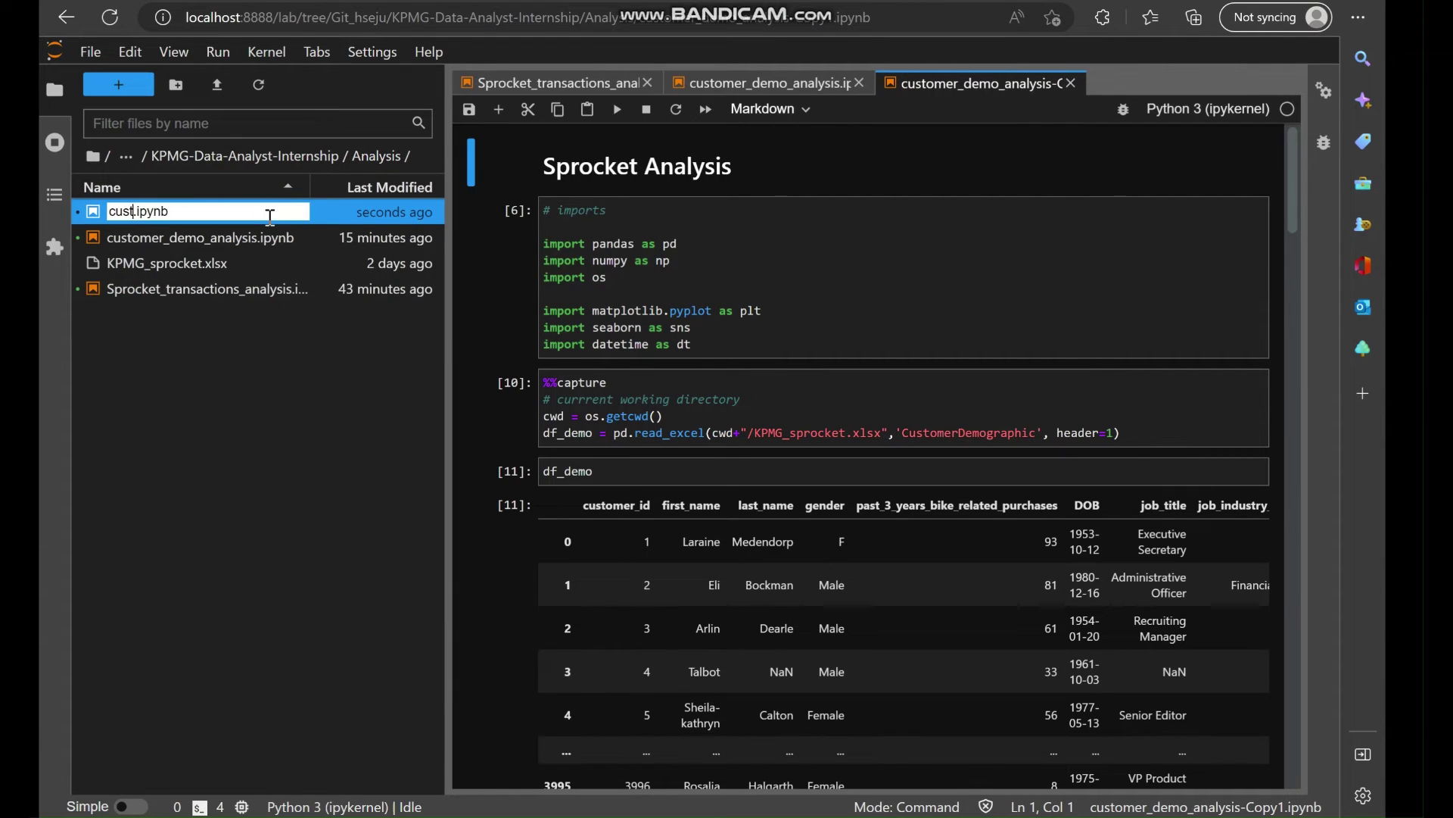
key(BackSpace)
key(BackSpace)
key(BackSpace)
text(address)
key(Return)
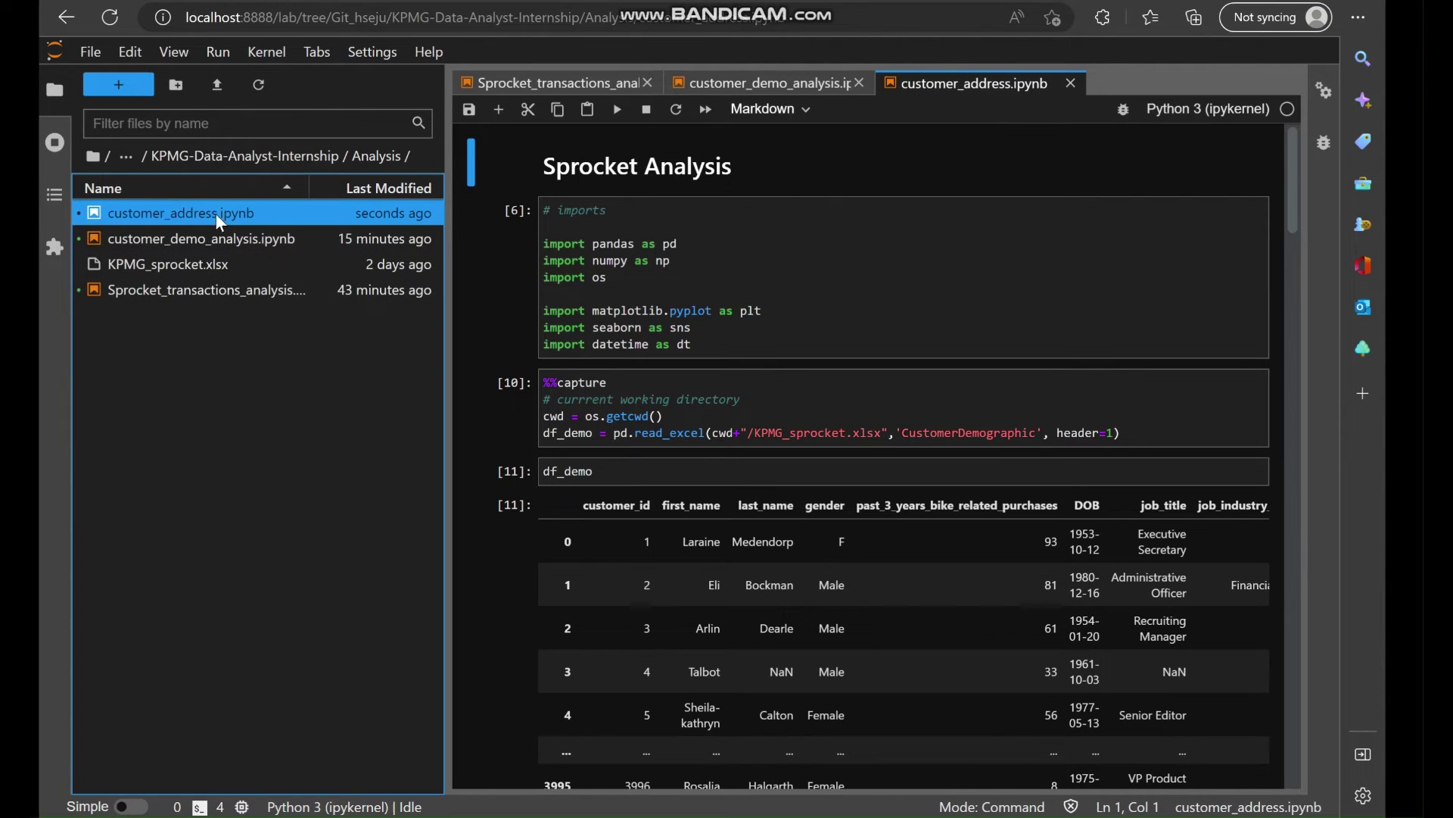
Close the original and Sprocket_transactions notebooks, and cut the df_demo, info() and value_counts cells.
click(860, 83)
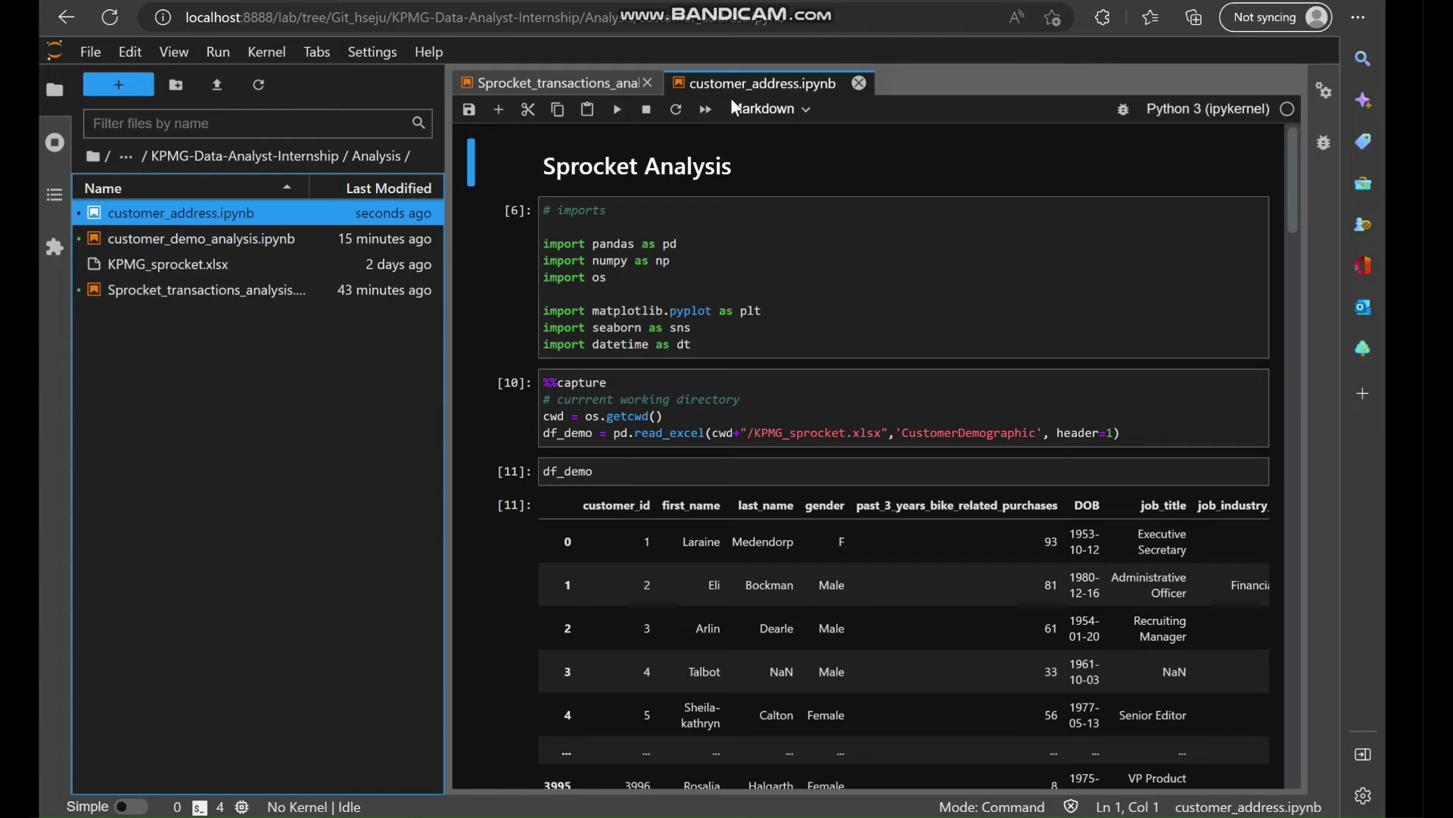
click(648, 84)
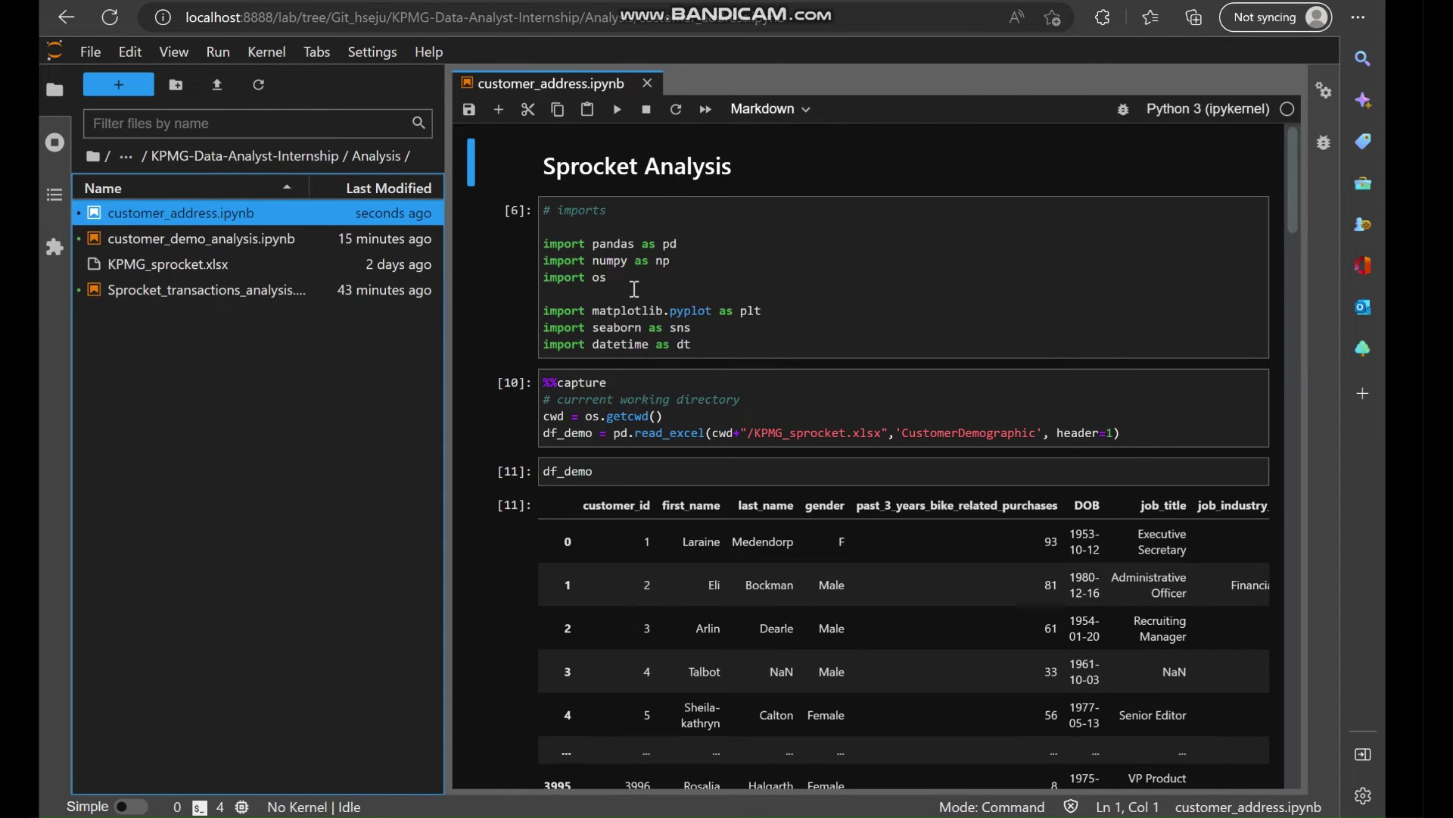
scroll(610, 376, down, 2)
click(500, 345)
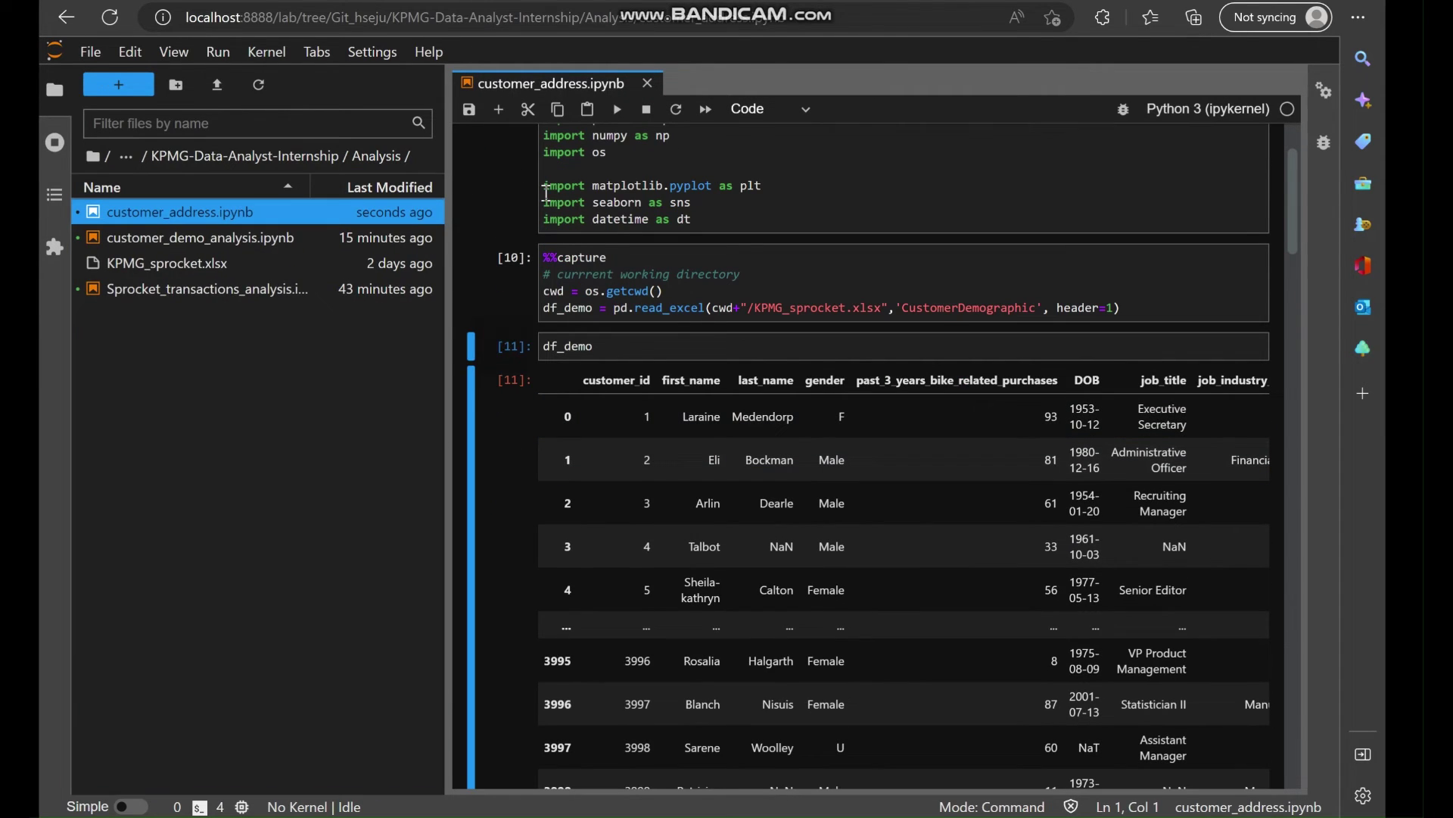
scroll(552, 423, down, 5)
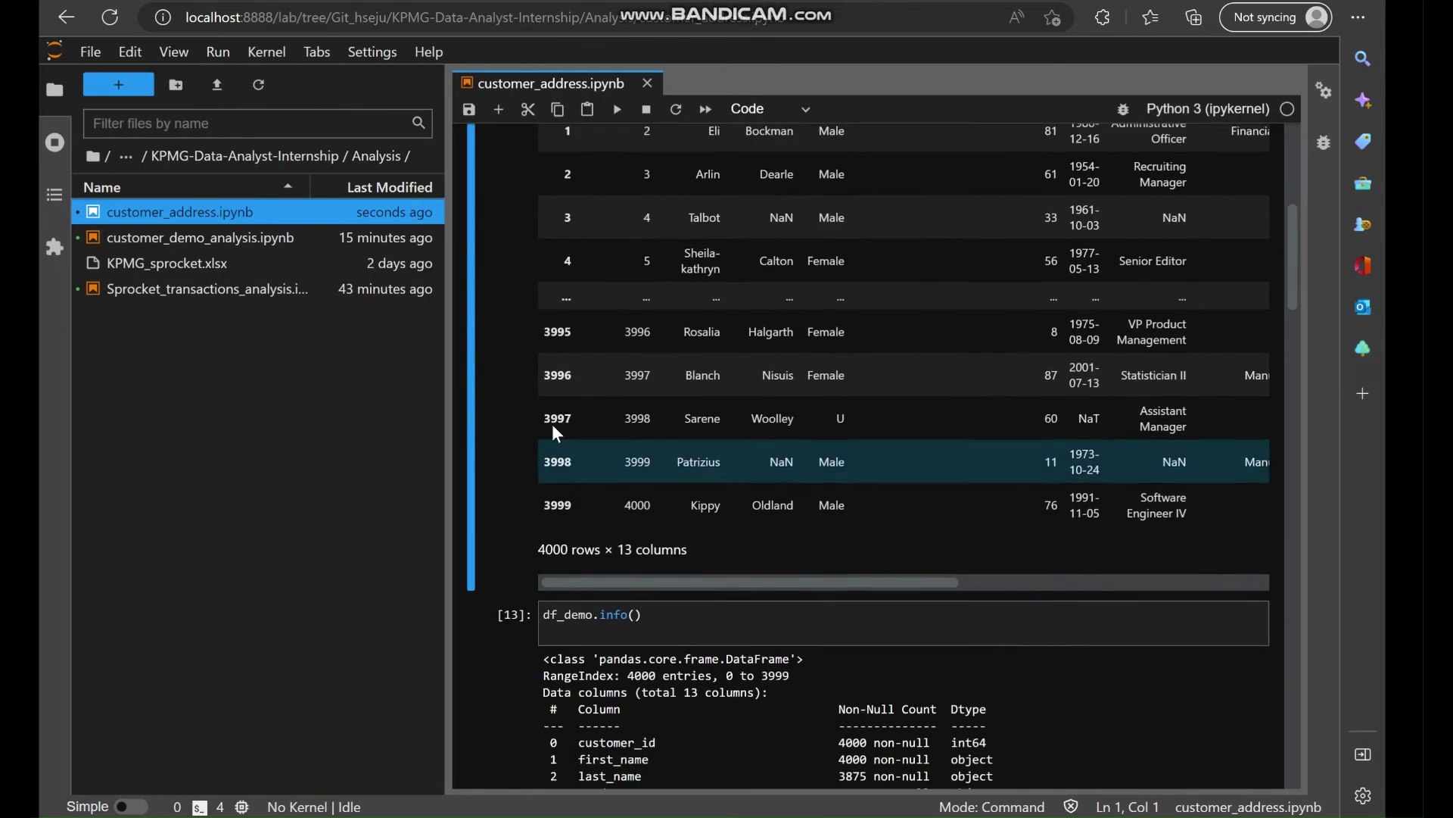
scroll(552, 424, up, 5)
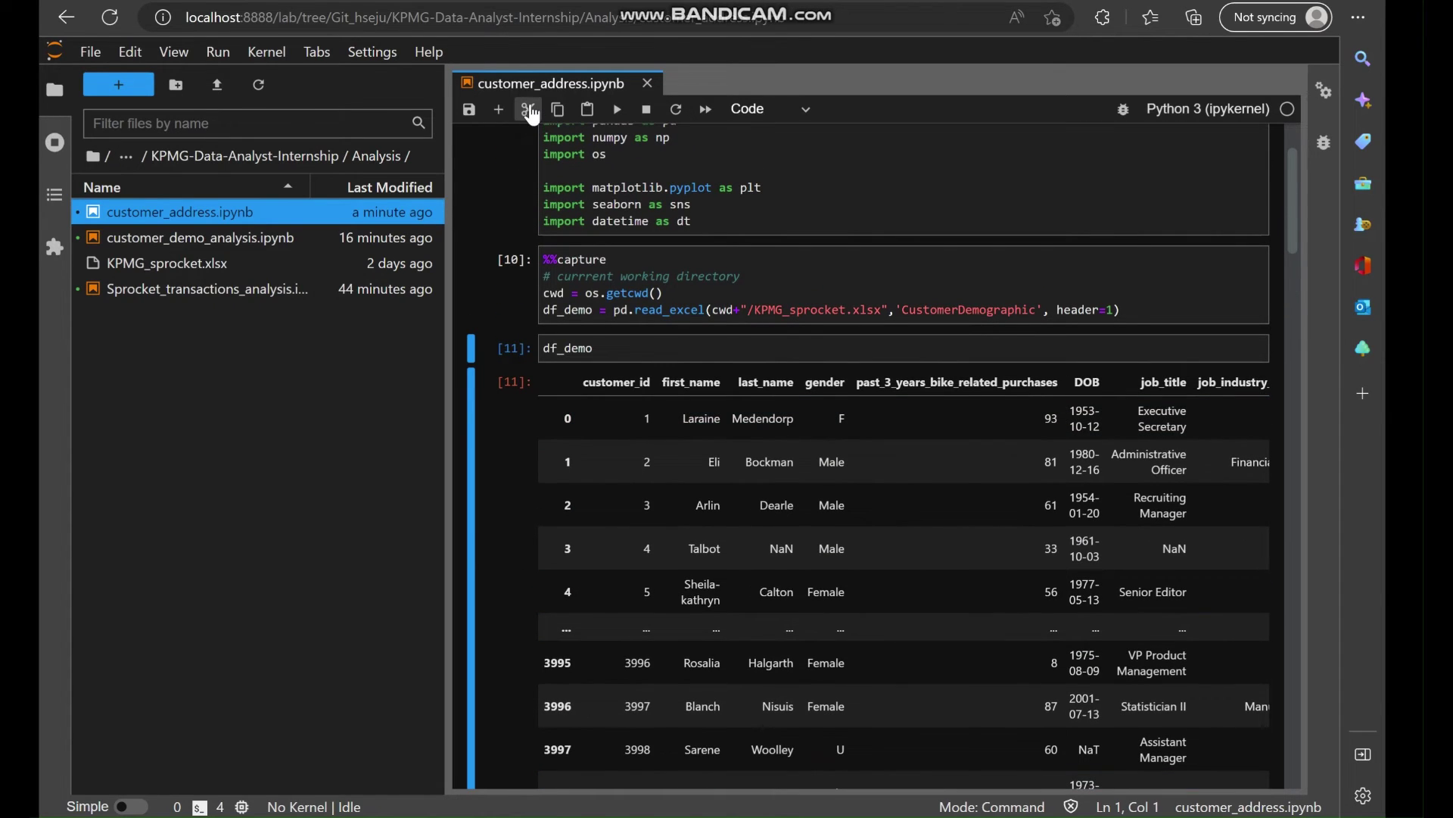
click(528, 109)
click(528, 110)
click(528, 110)
click(529, 110)
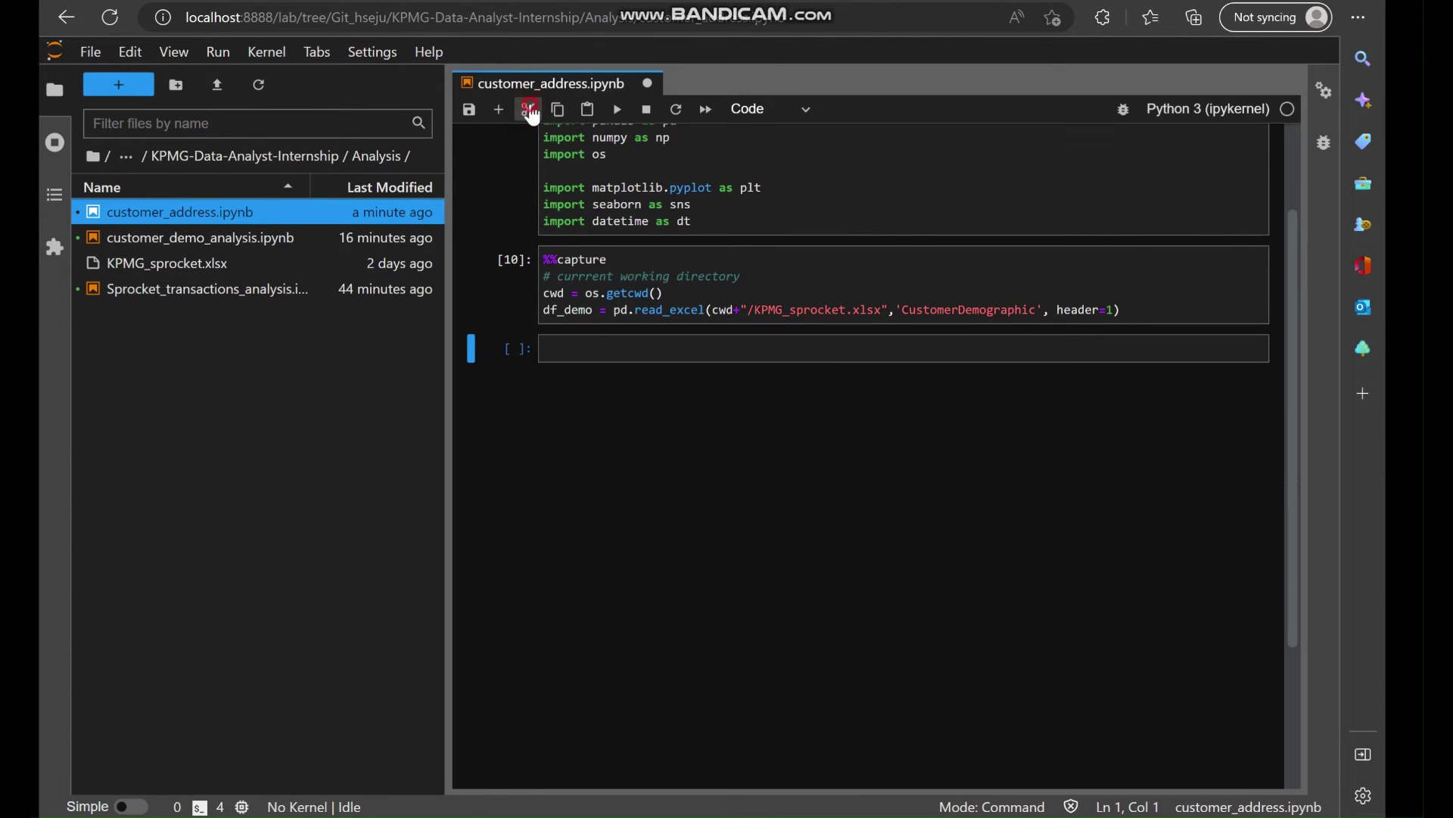
scroll(643, 342, up, 1)
scroll(643, 342, up, 1)
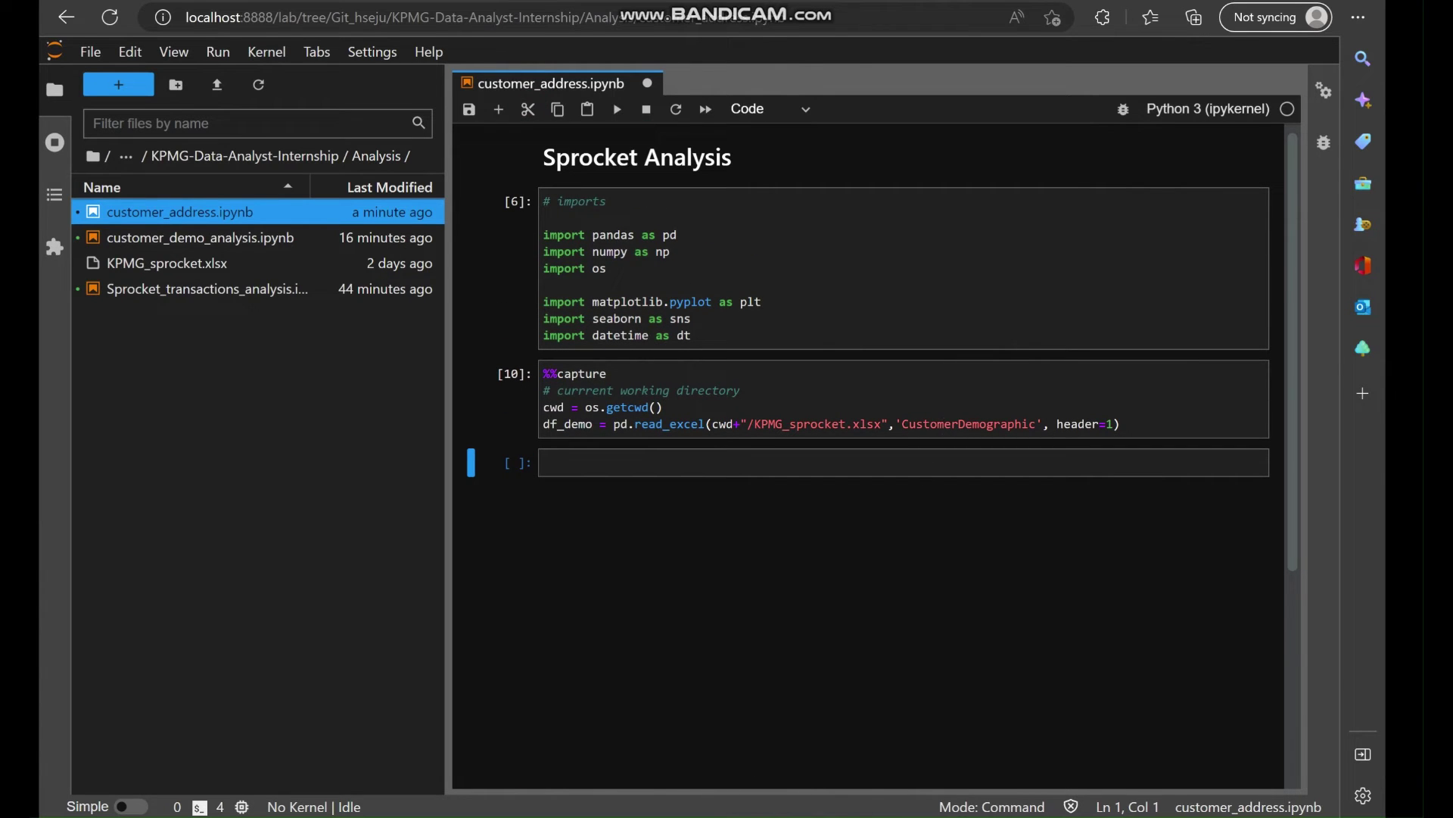
Copy the CustomerAddress sheet name from Excel and paste it over CustomerDemographic in the loading code.
key(alt+Tab)
click(642, 808)
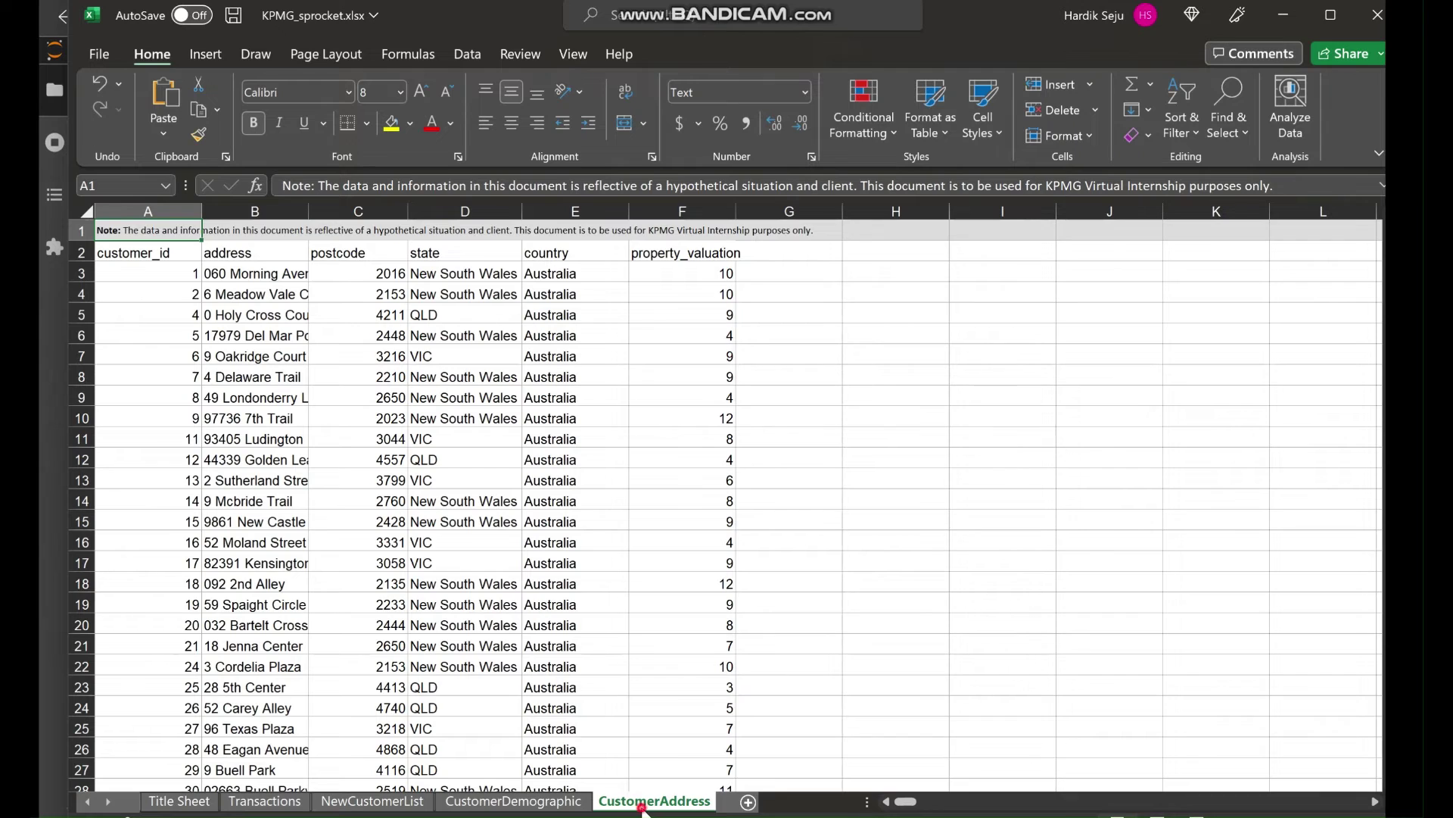
double_click(657, 805)
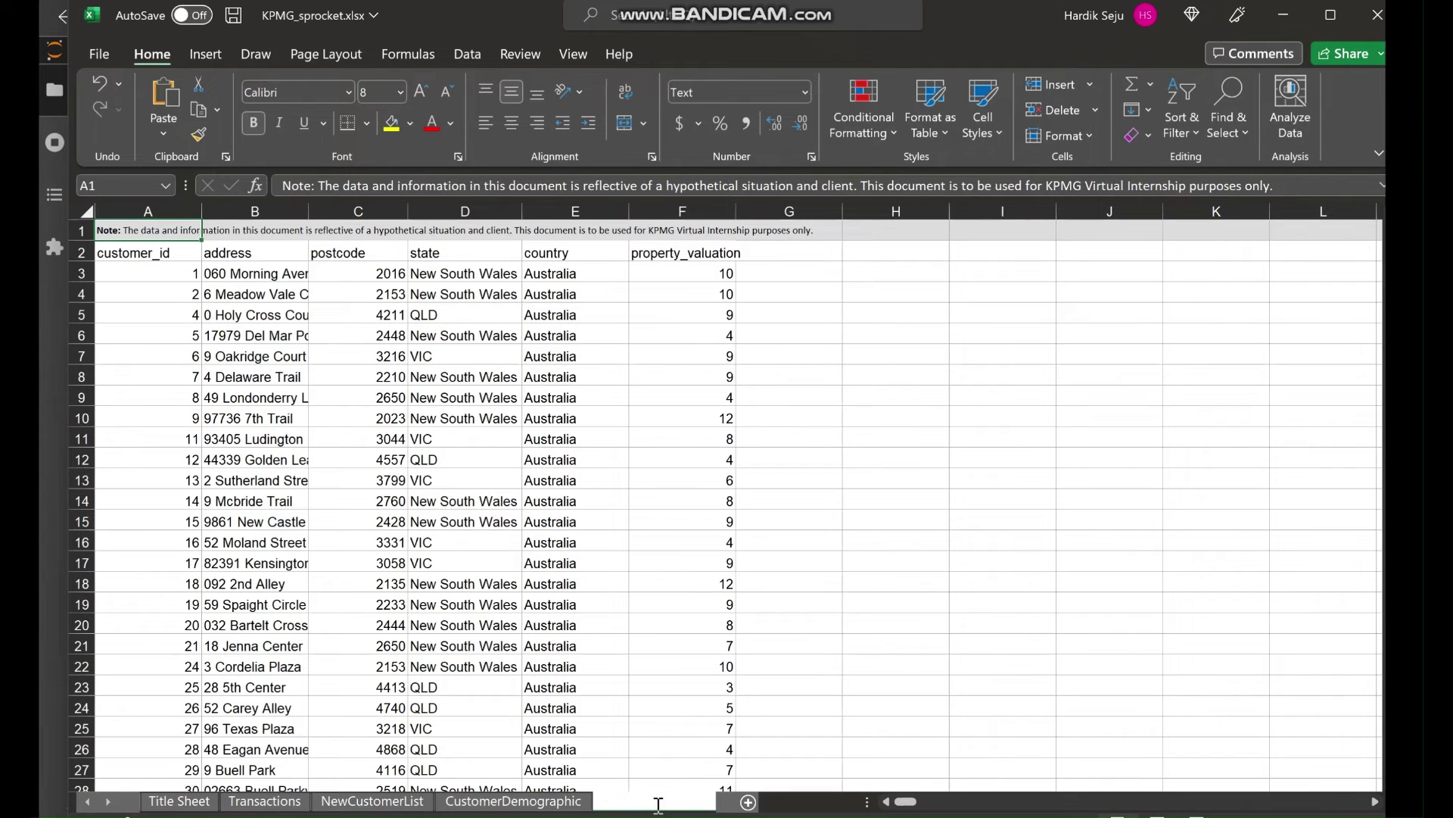
key(Escape)
key(alt+Tab)
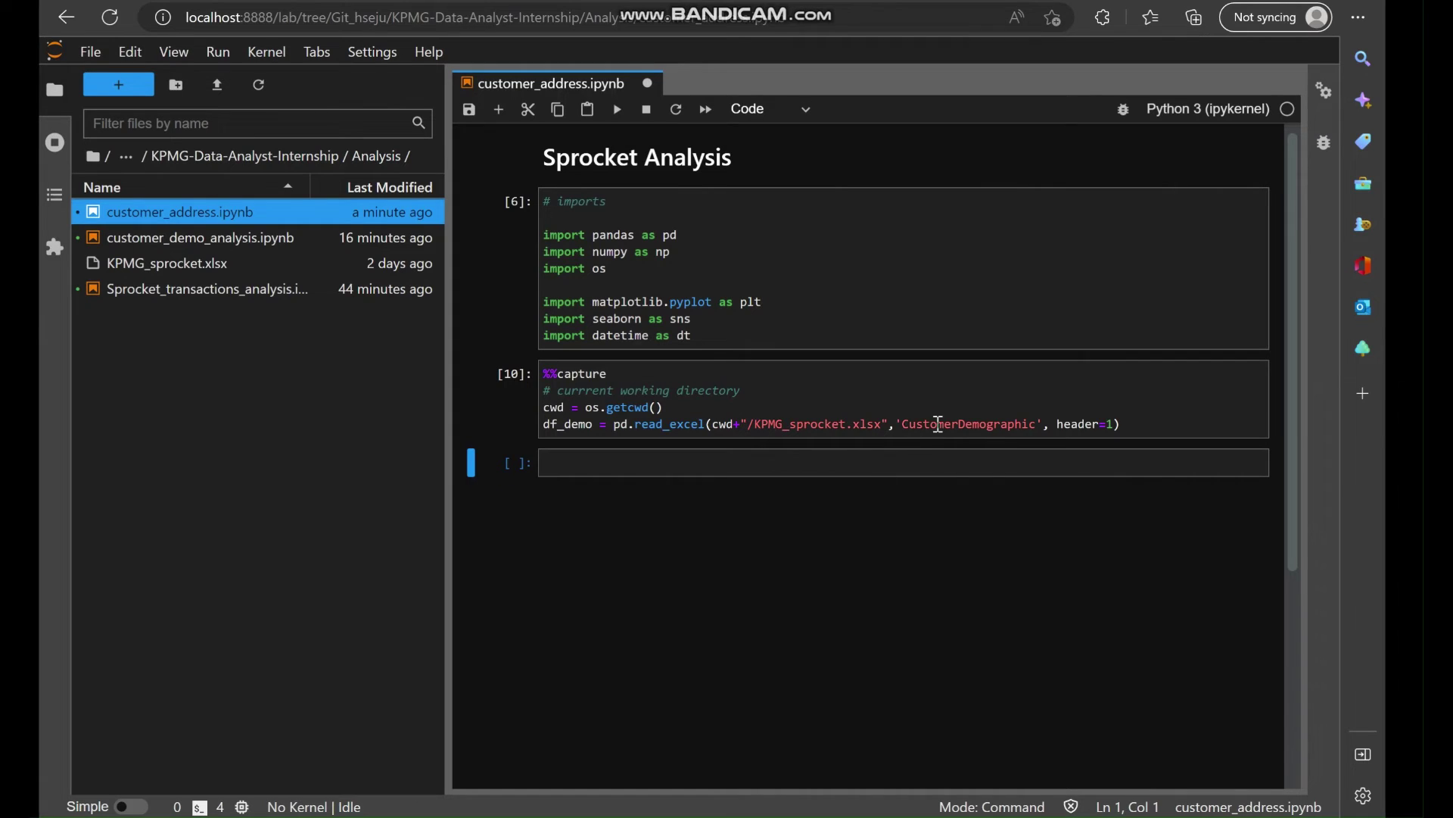
double_click(938, 424)
text(CustomerAddress)
Rerun the imports, rename the loading variable from df_demo to df_addr, and run it.
click(992, 392)
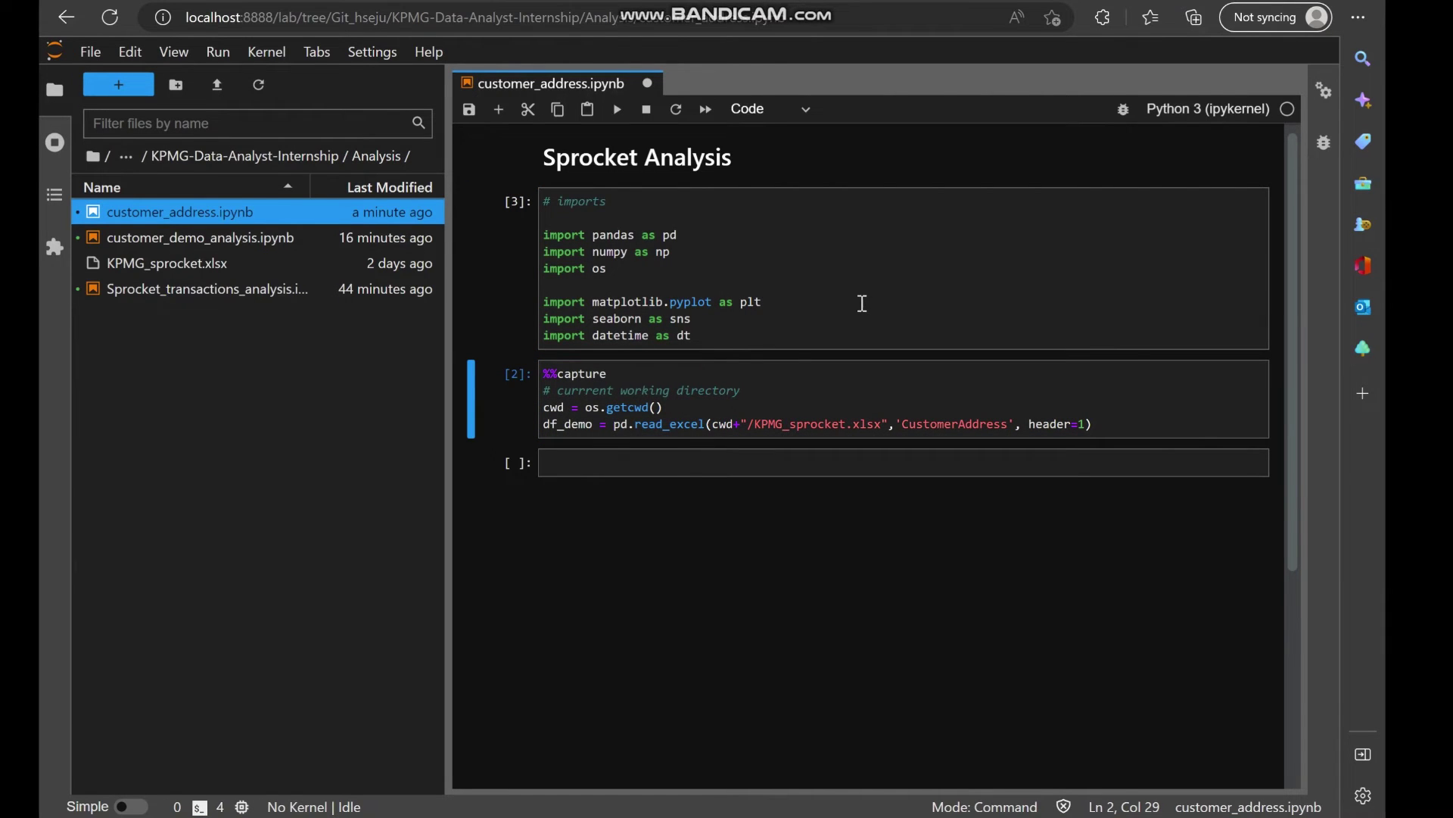
click(891, 315)
key(shift+Return)
key(shift+Return)
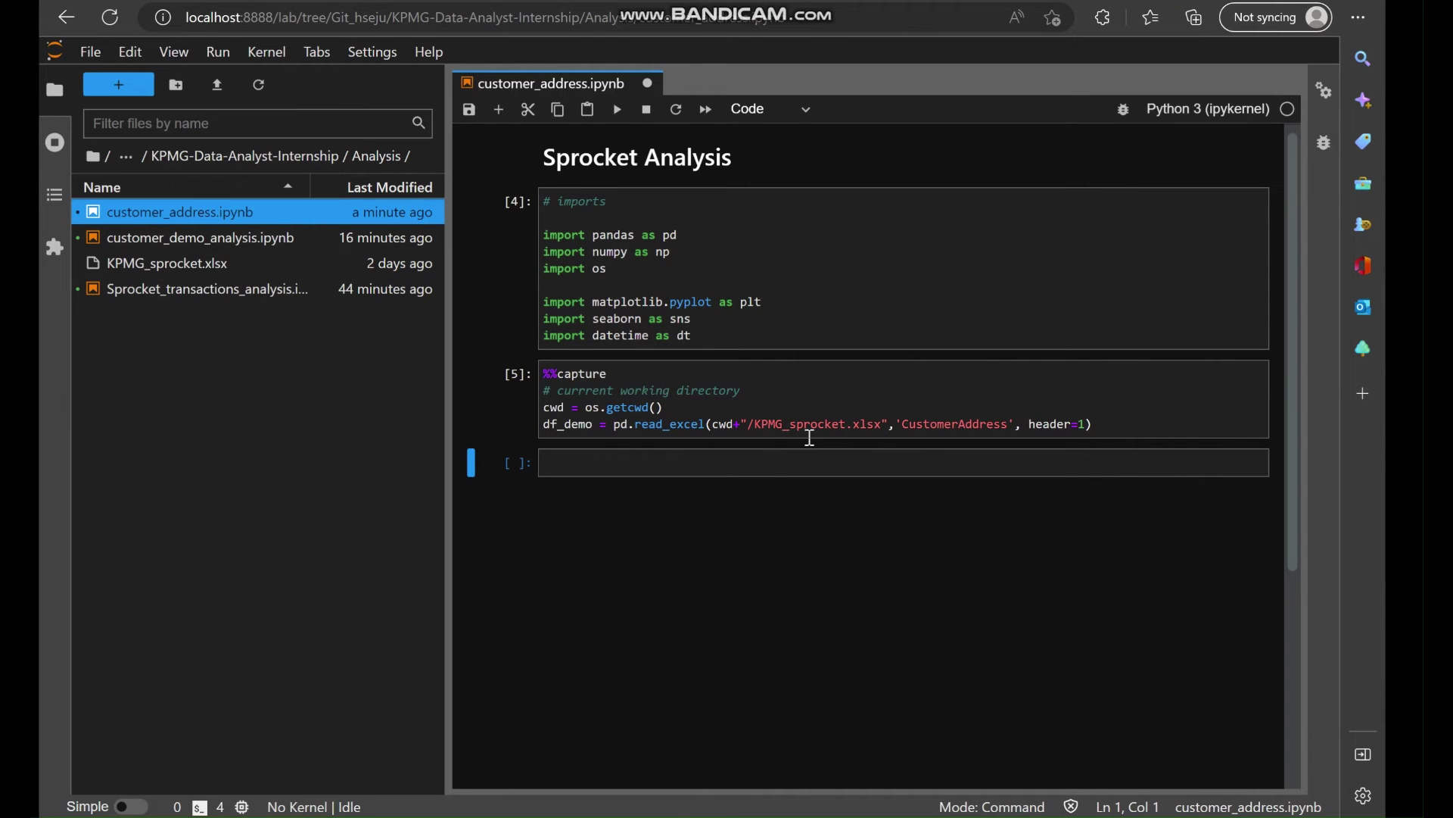
click(596, 425)
key(BackSpace)
key(BackSpace)
key(BackSpace)
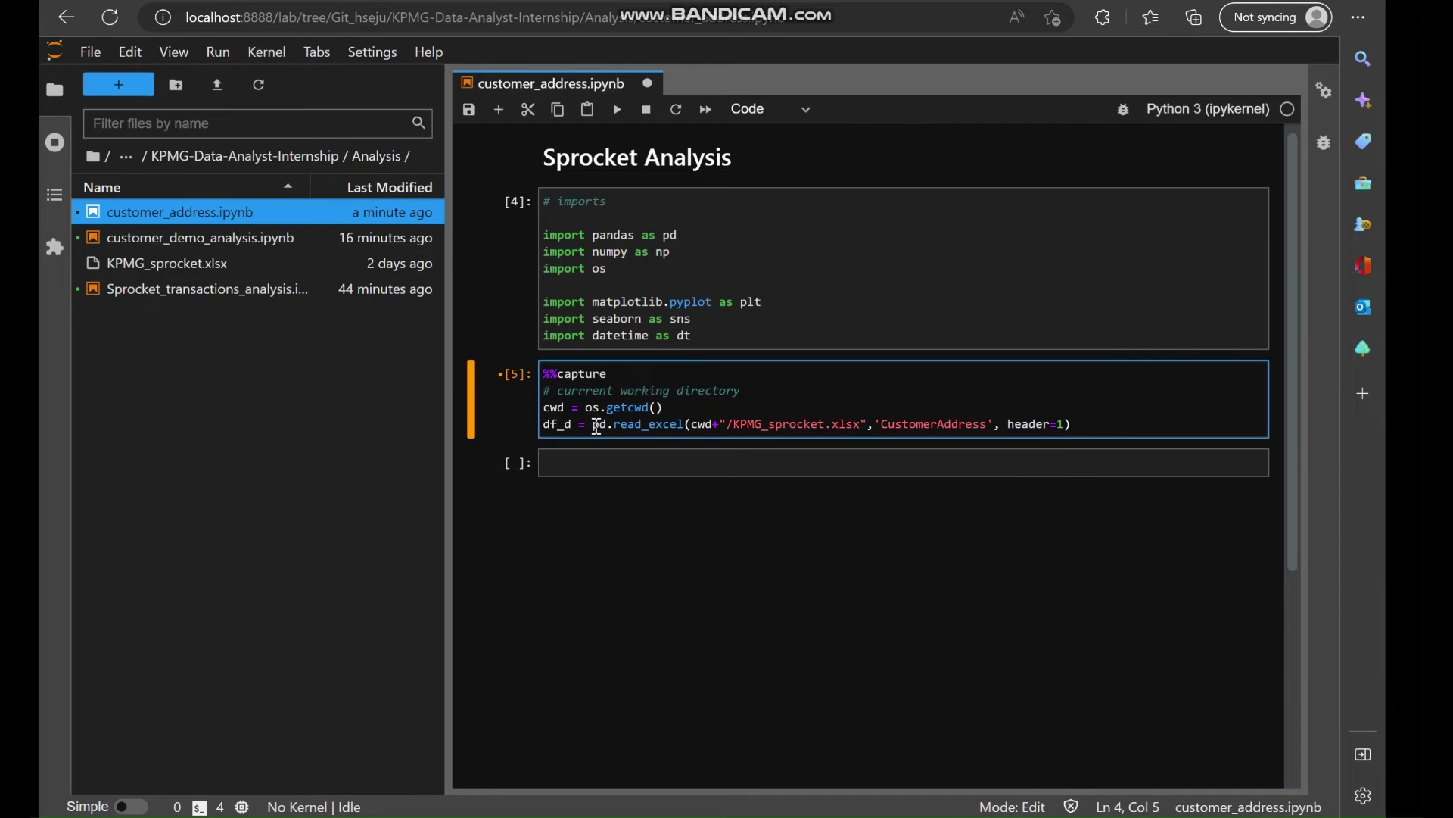
key(BackSpace)
text(addre)
key(BackSpace)
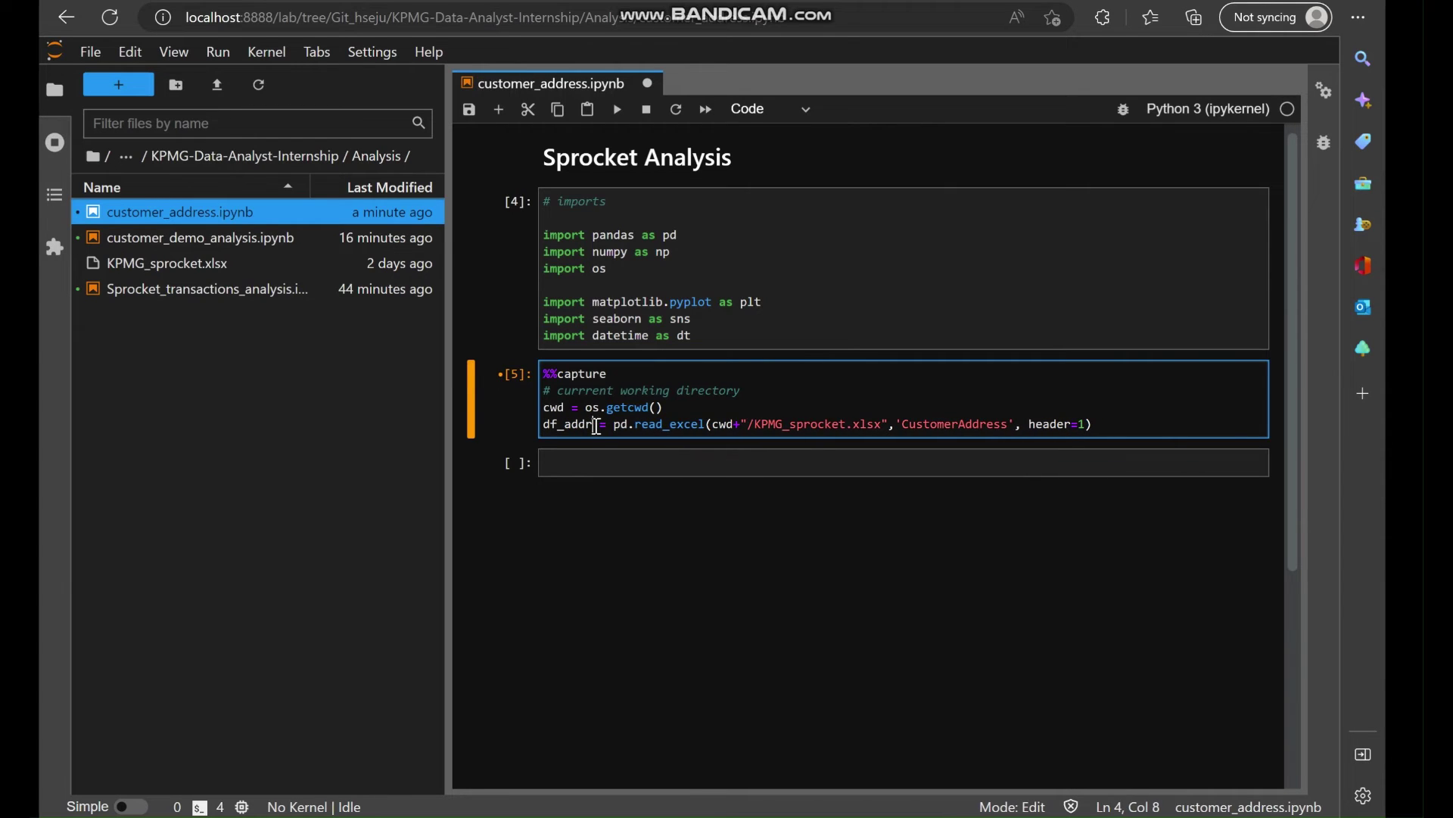
key(shift+Return)
Display df_addr in the cell below, showing 3999 rows × 6 columns.
double_click(568, 425)
key(ctrl+c)
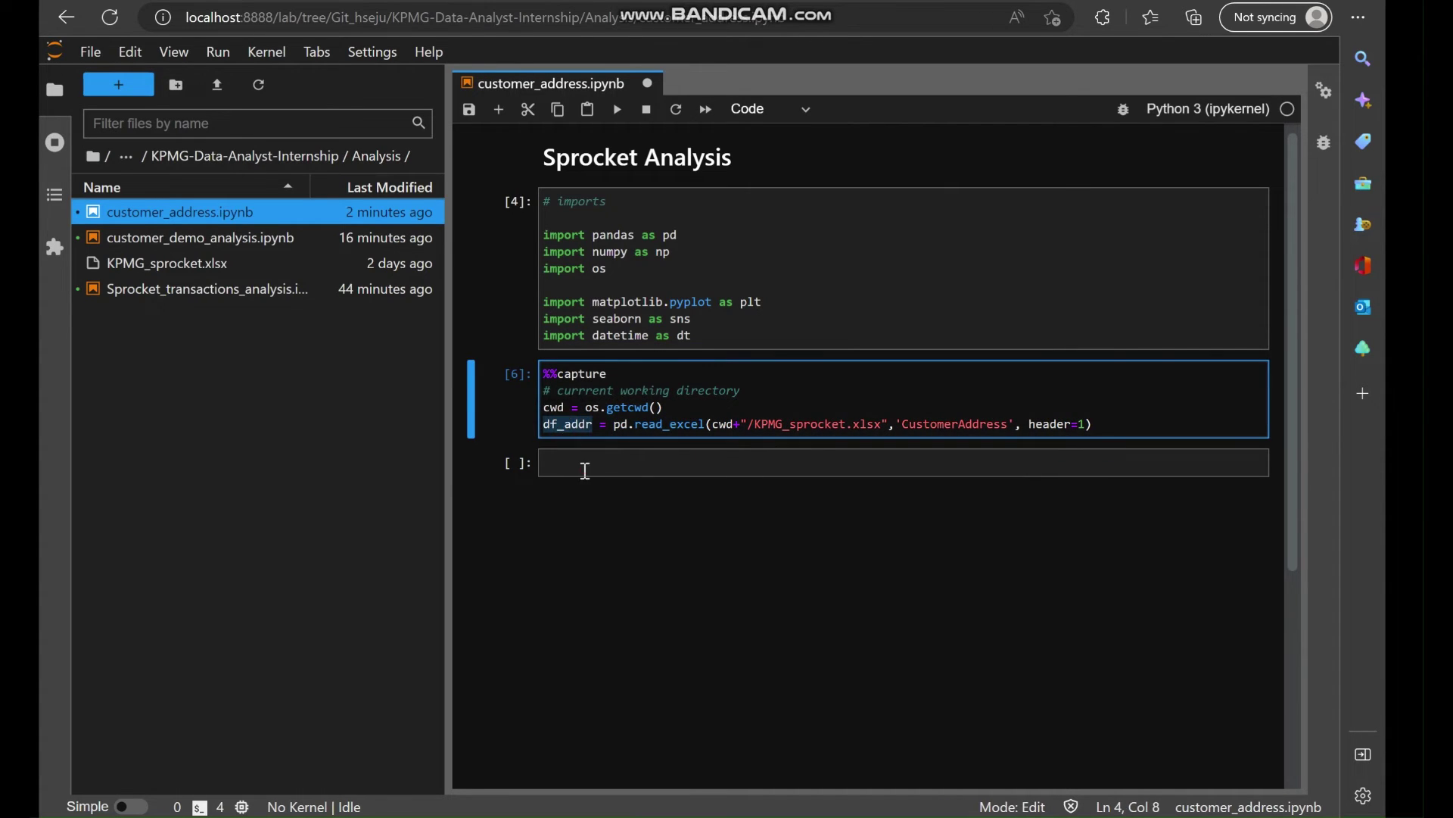
click(585, 464)
key(ctrl+v)
key(shift+Return)
scroll(735, 595, down, 3)
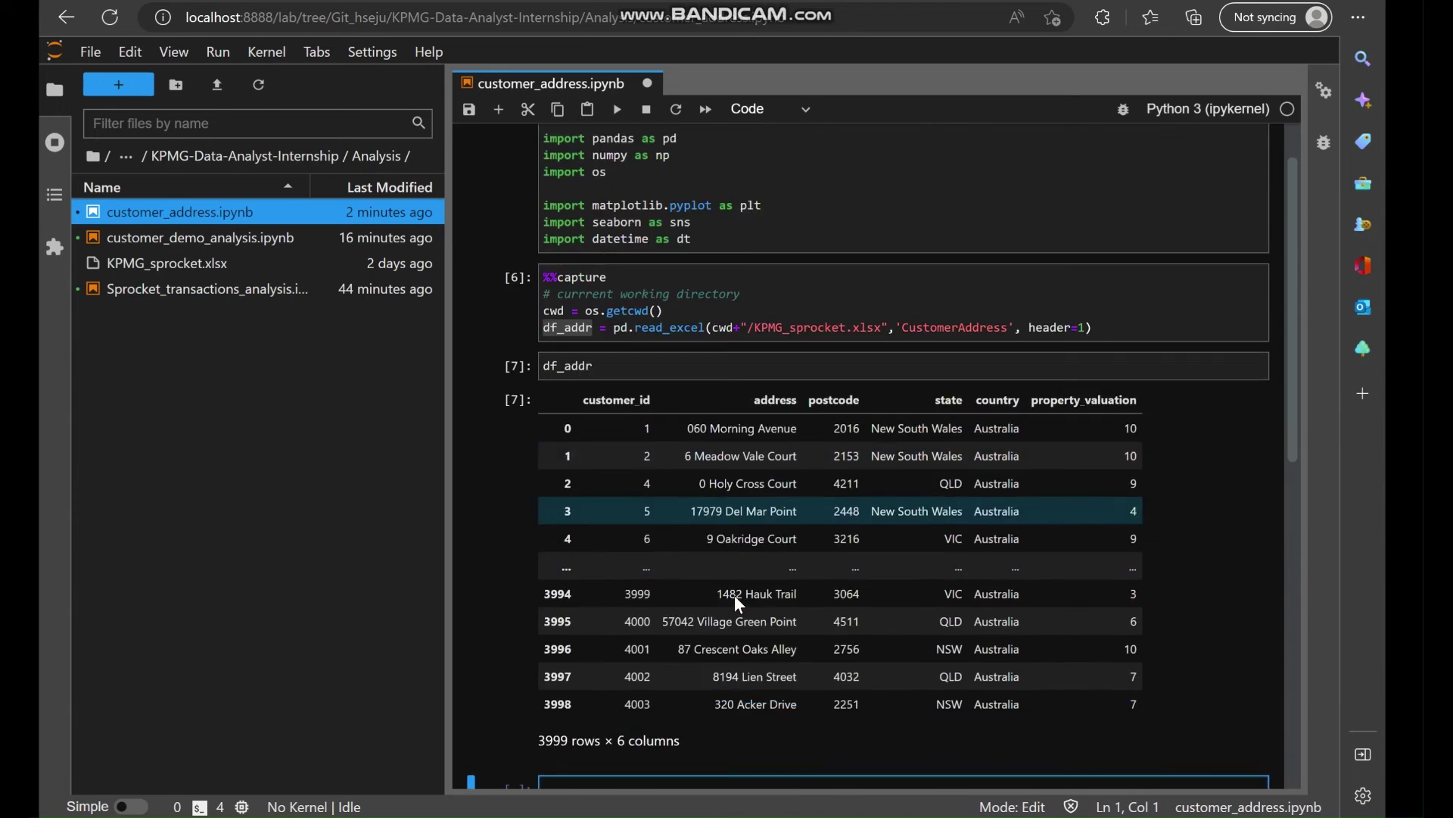
scroll(626, 594, up, 1)
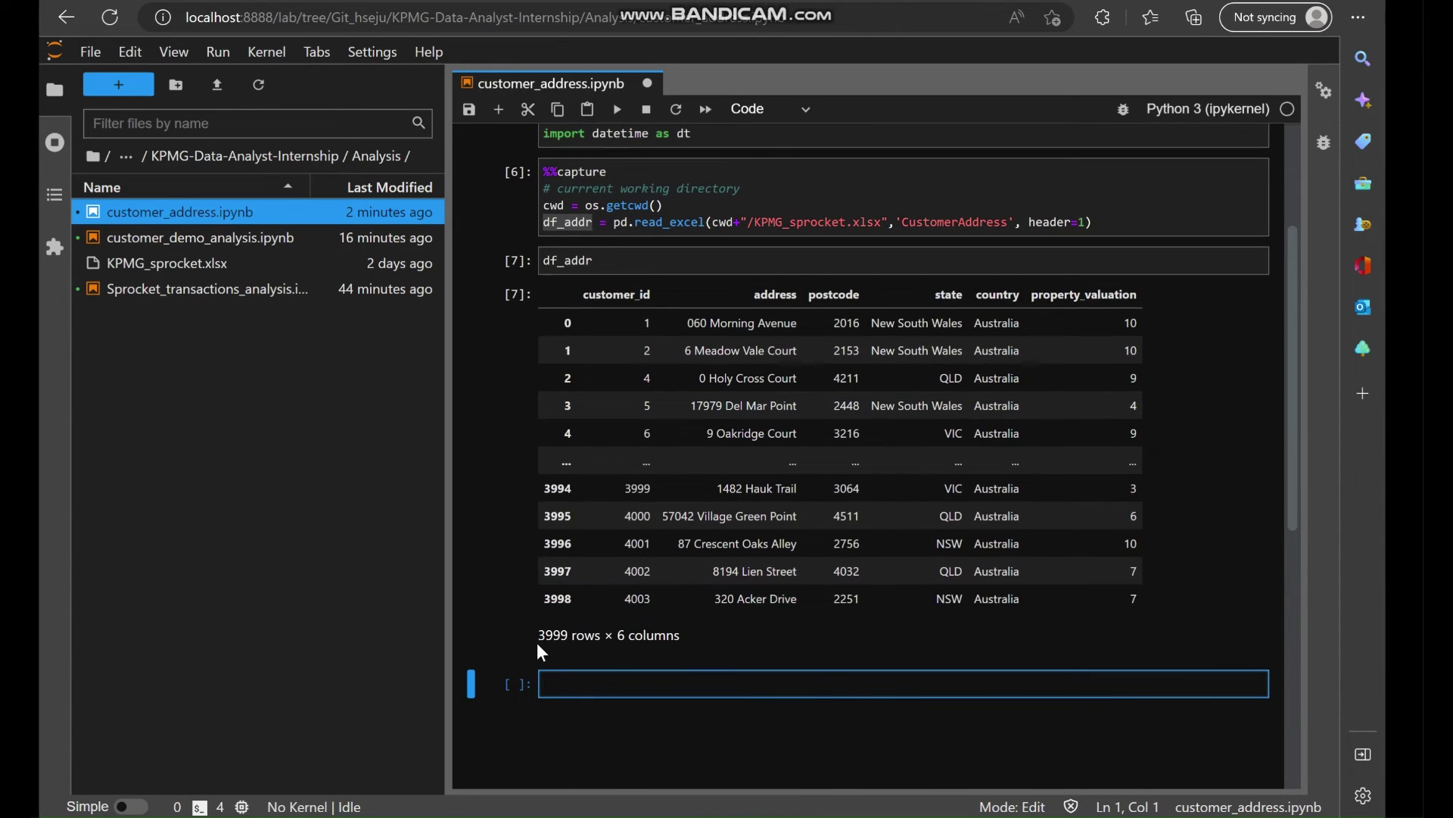
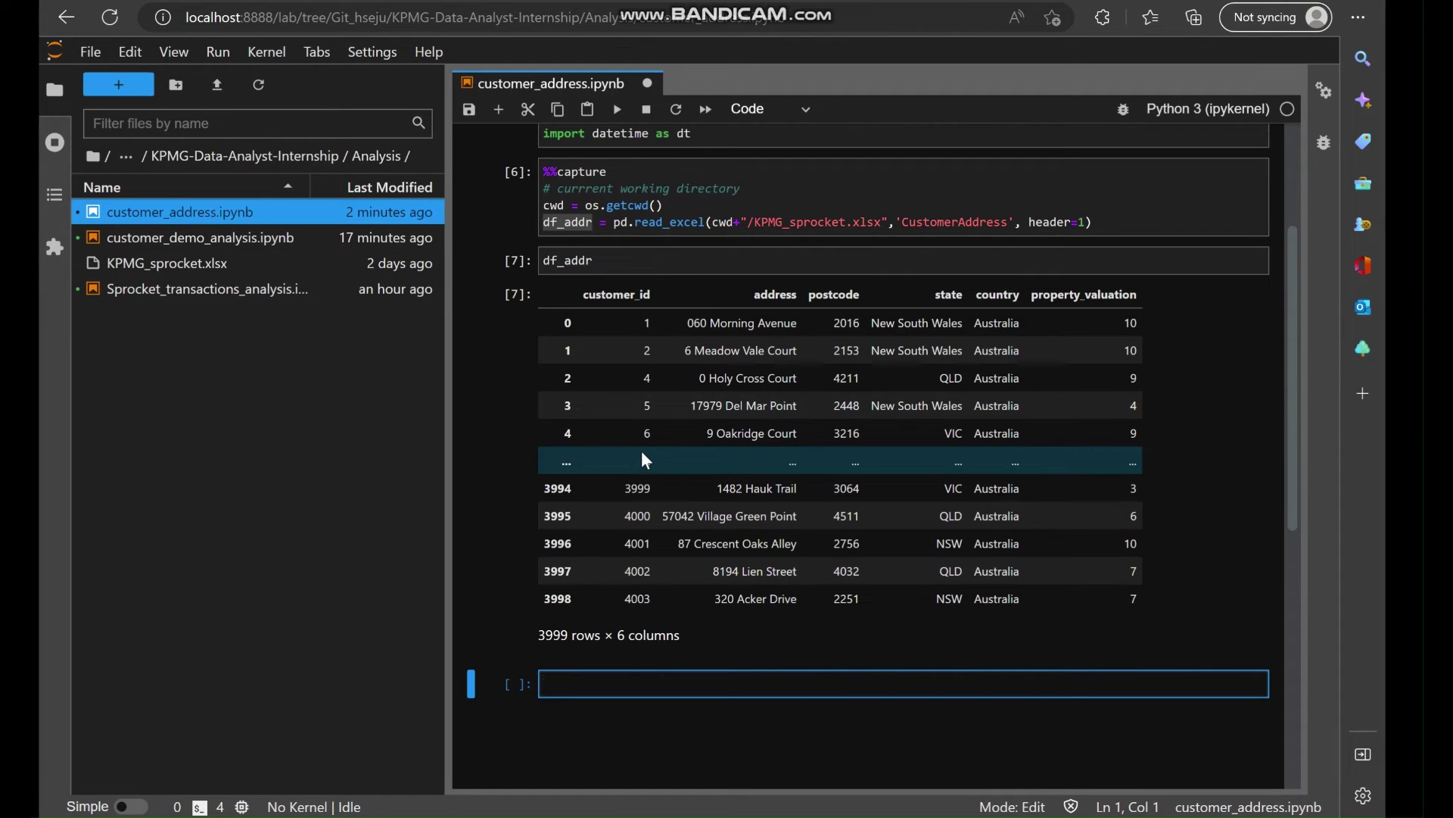
Save customer_address.ipynb, open customer_demo_analysis.ipynb, then go back to the customer_address notebook.
key(ctrl+s)
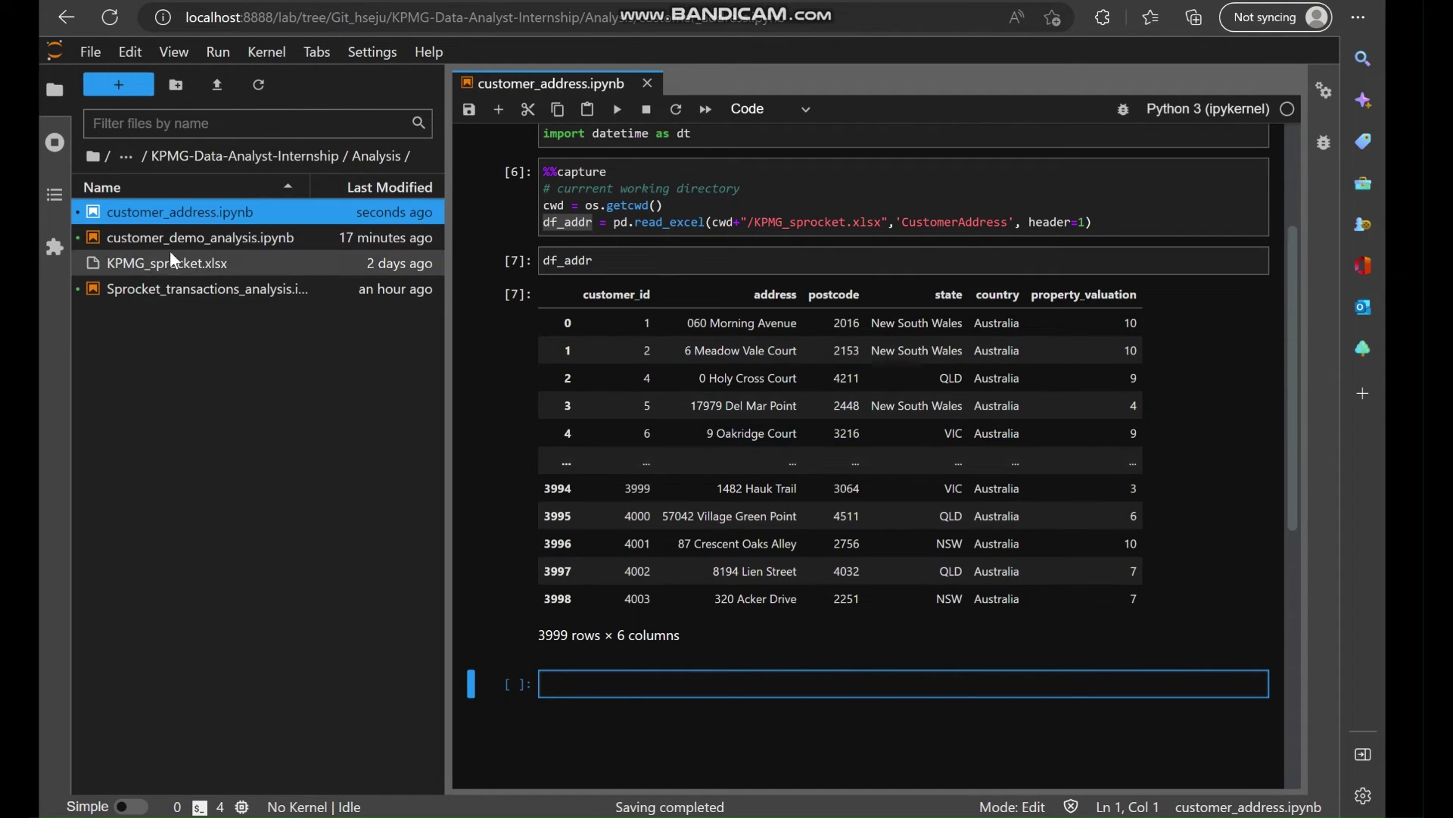
double_click(182, 242)
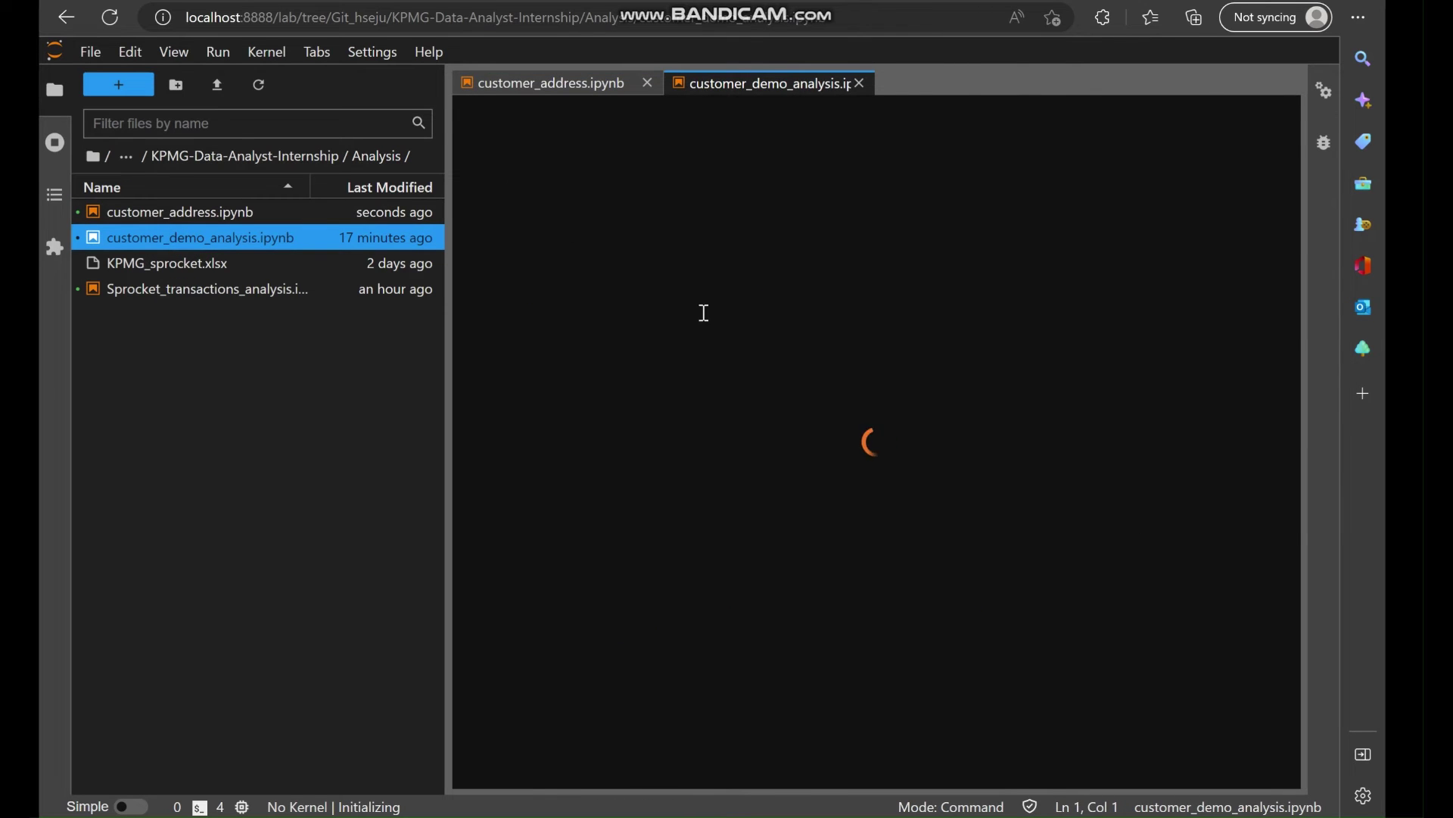
scroll(736, 556, down, 5)
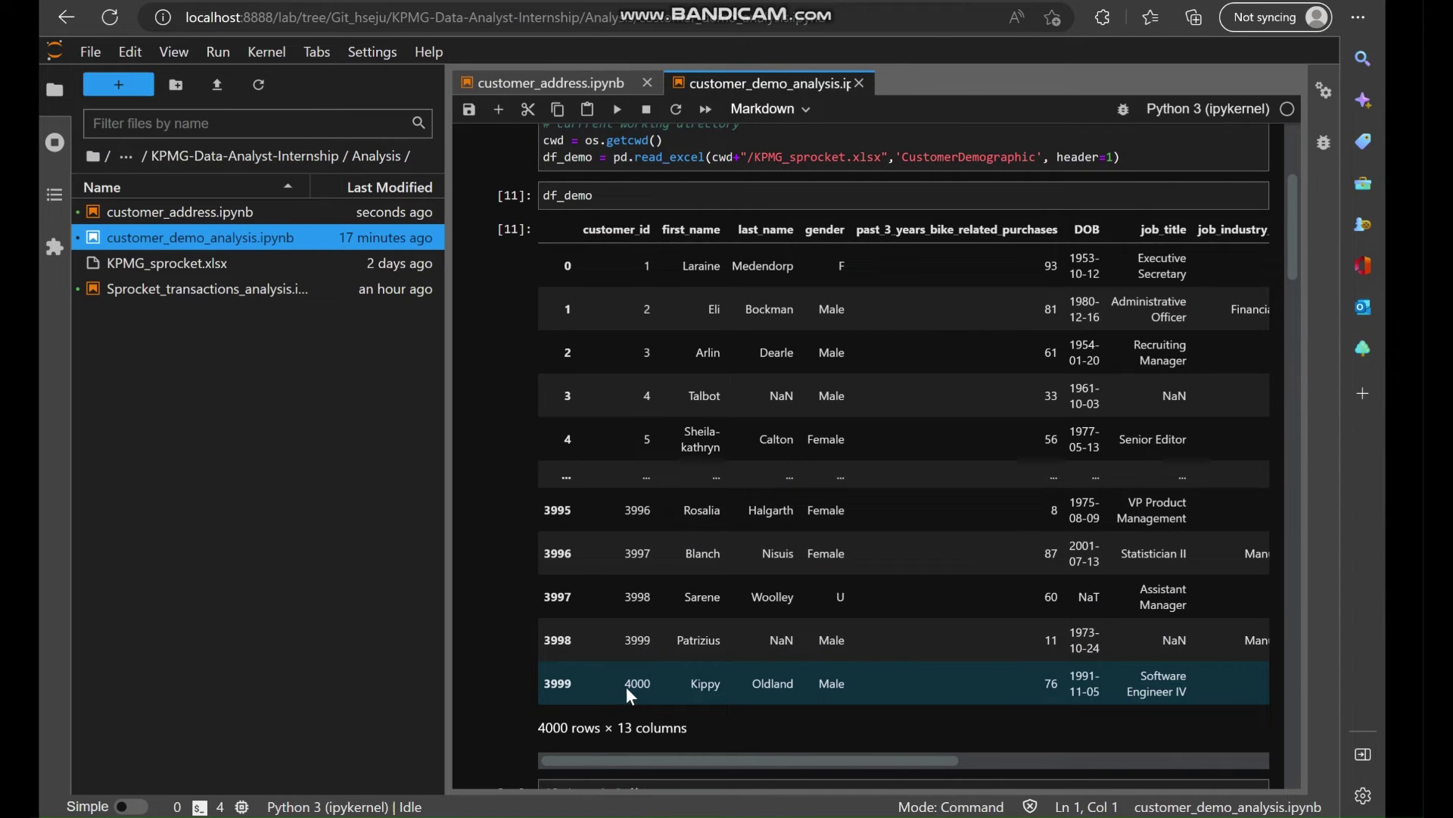
click(548, 85)
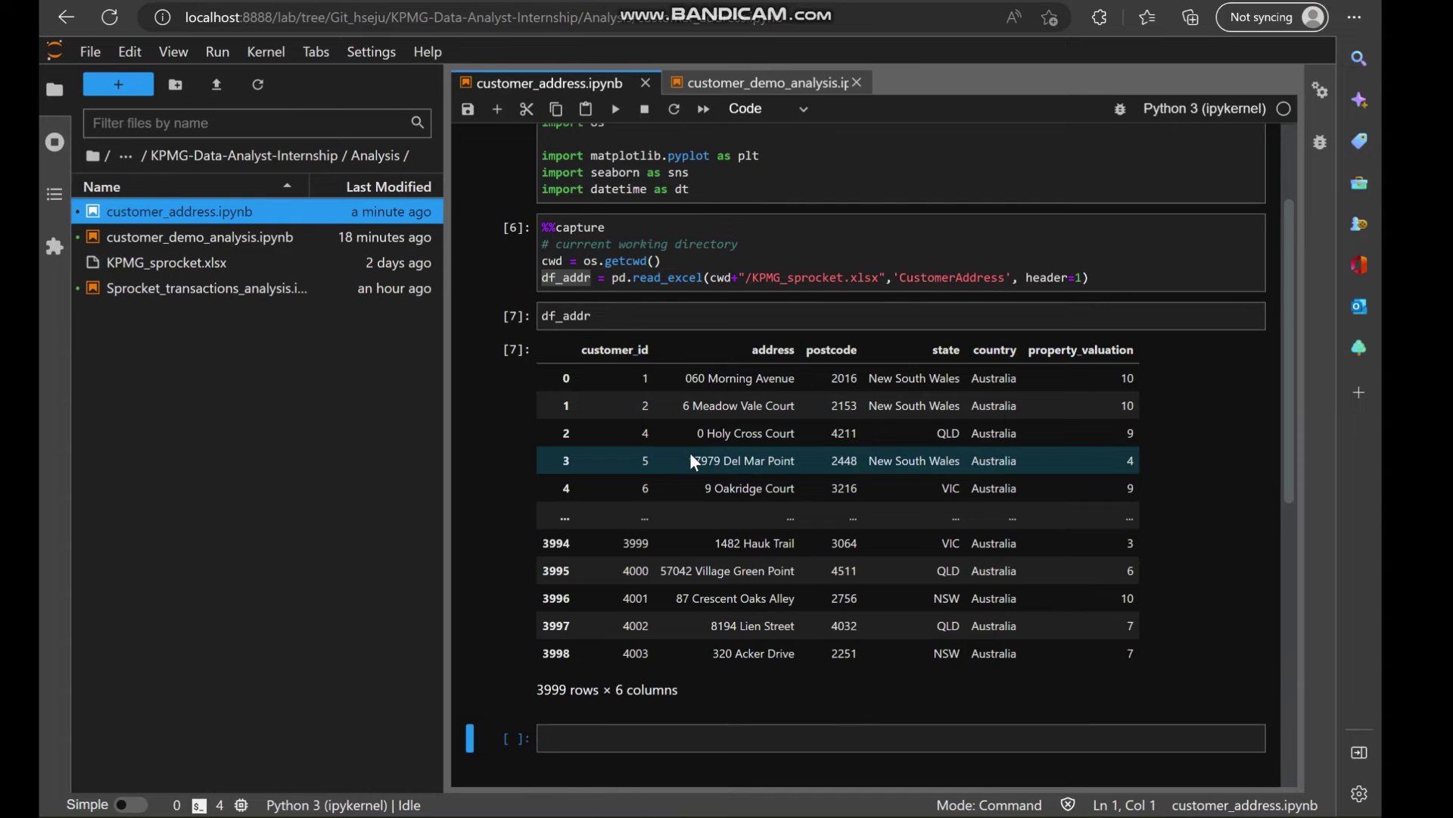
Write a first df_addr value_counts() call in a new cell and run it.
scroll(689, 452, down, 1)
scroll(648, 477, down, 3)
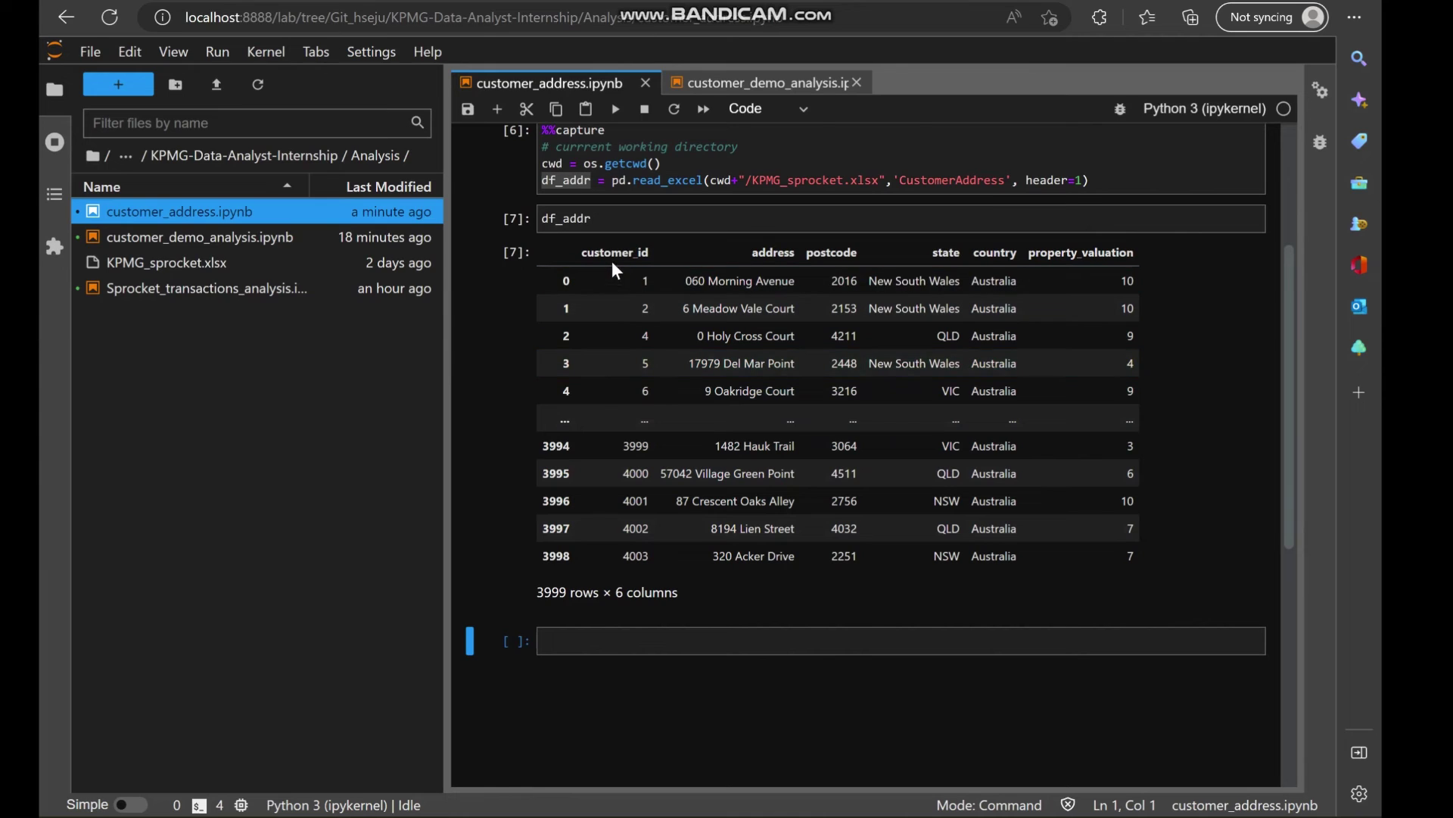
click(584, 649)
text(df)
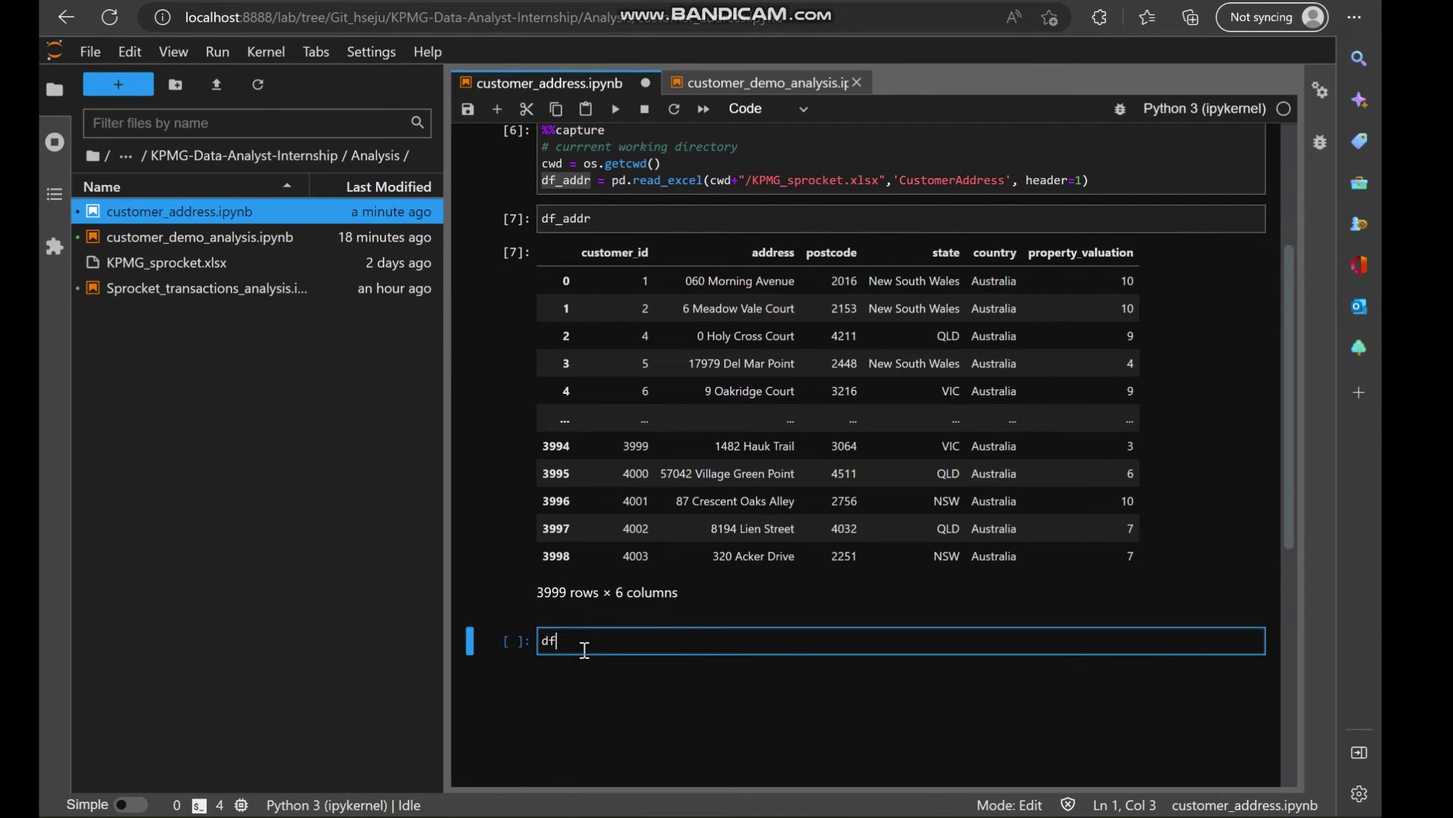
text(_addr)
text(.)
double_click(615, 252)
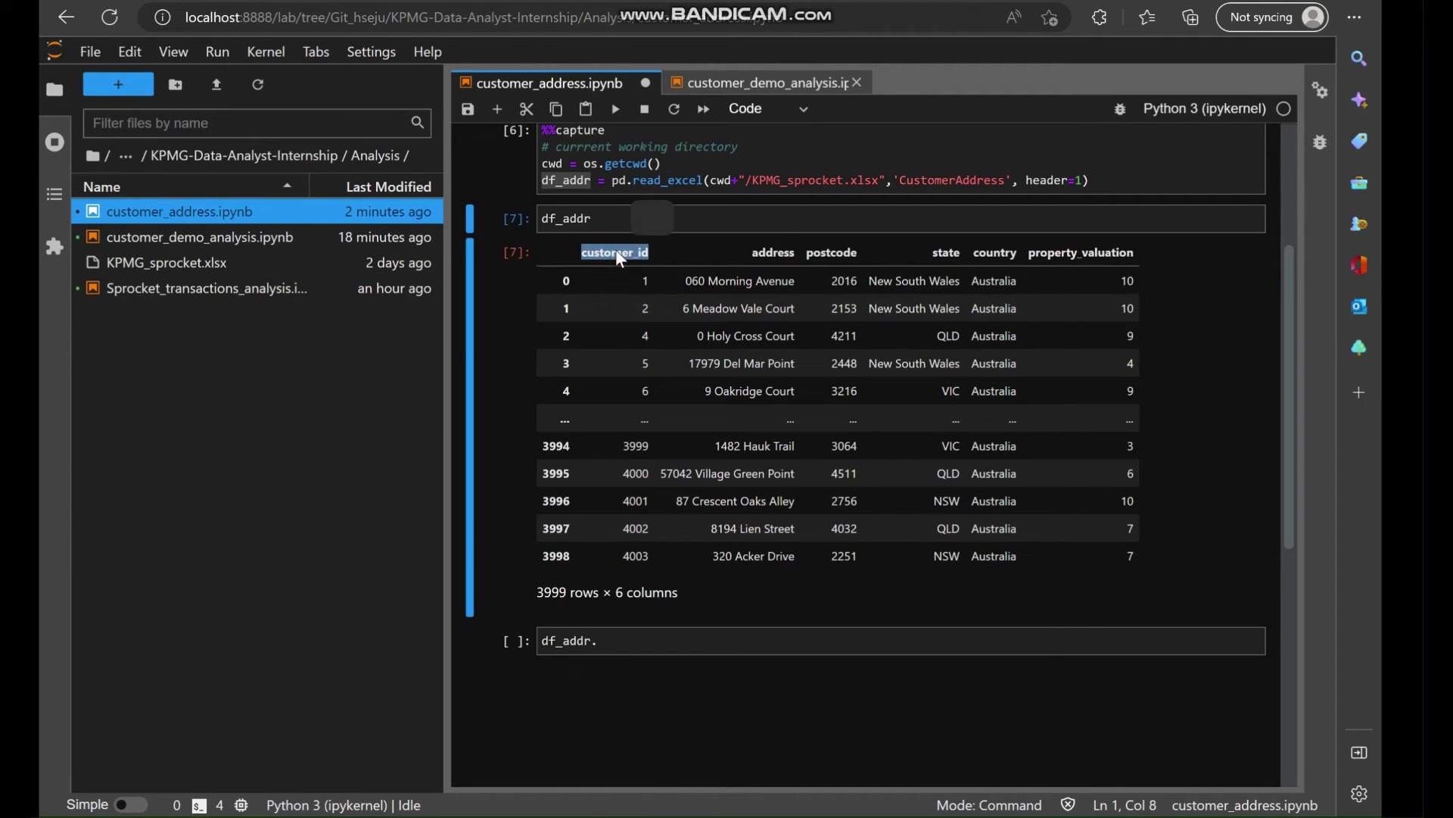
click(615, 640)
text(df_addr.)
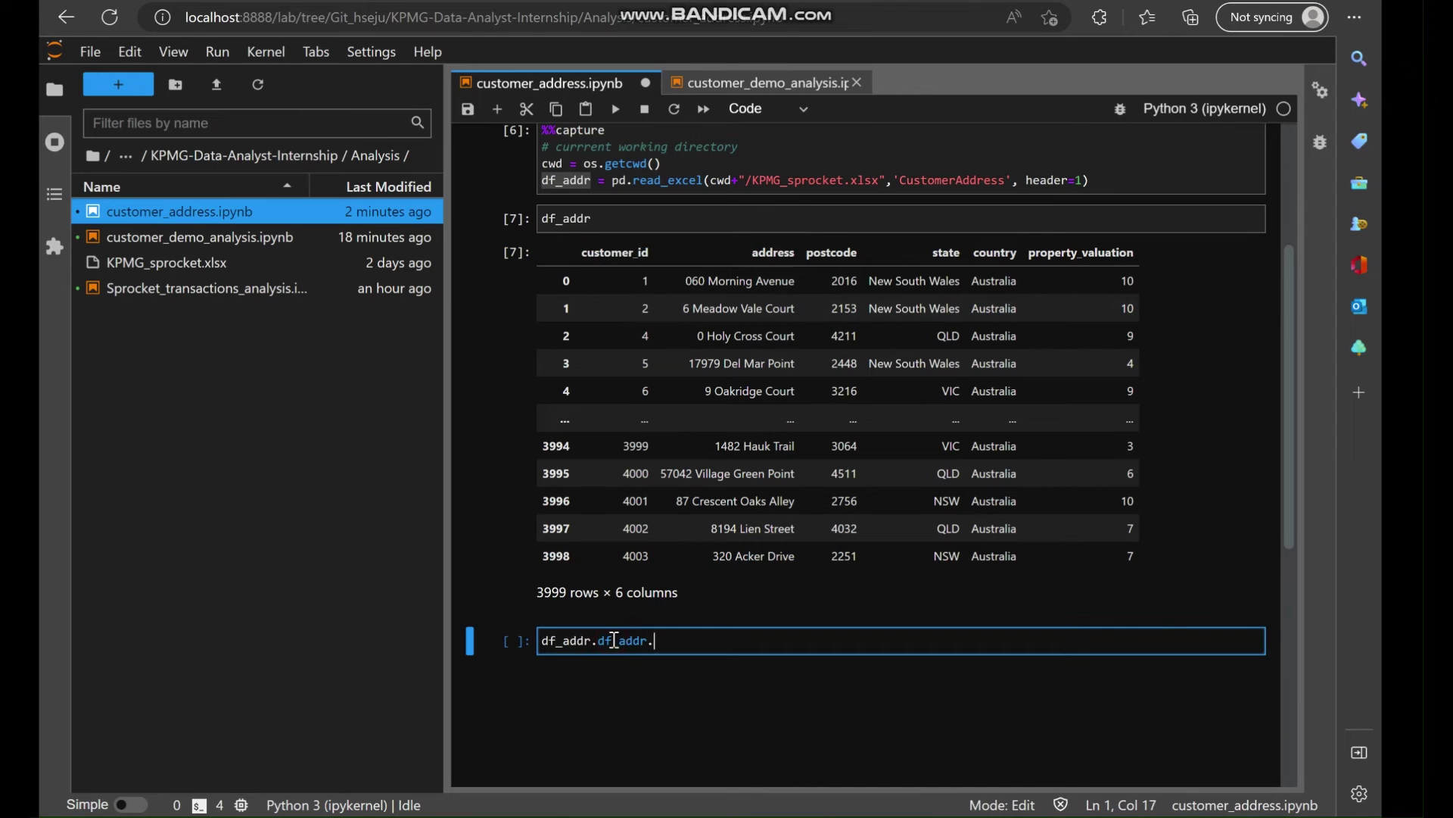
text(value_counts())
key(shift+Return)
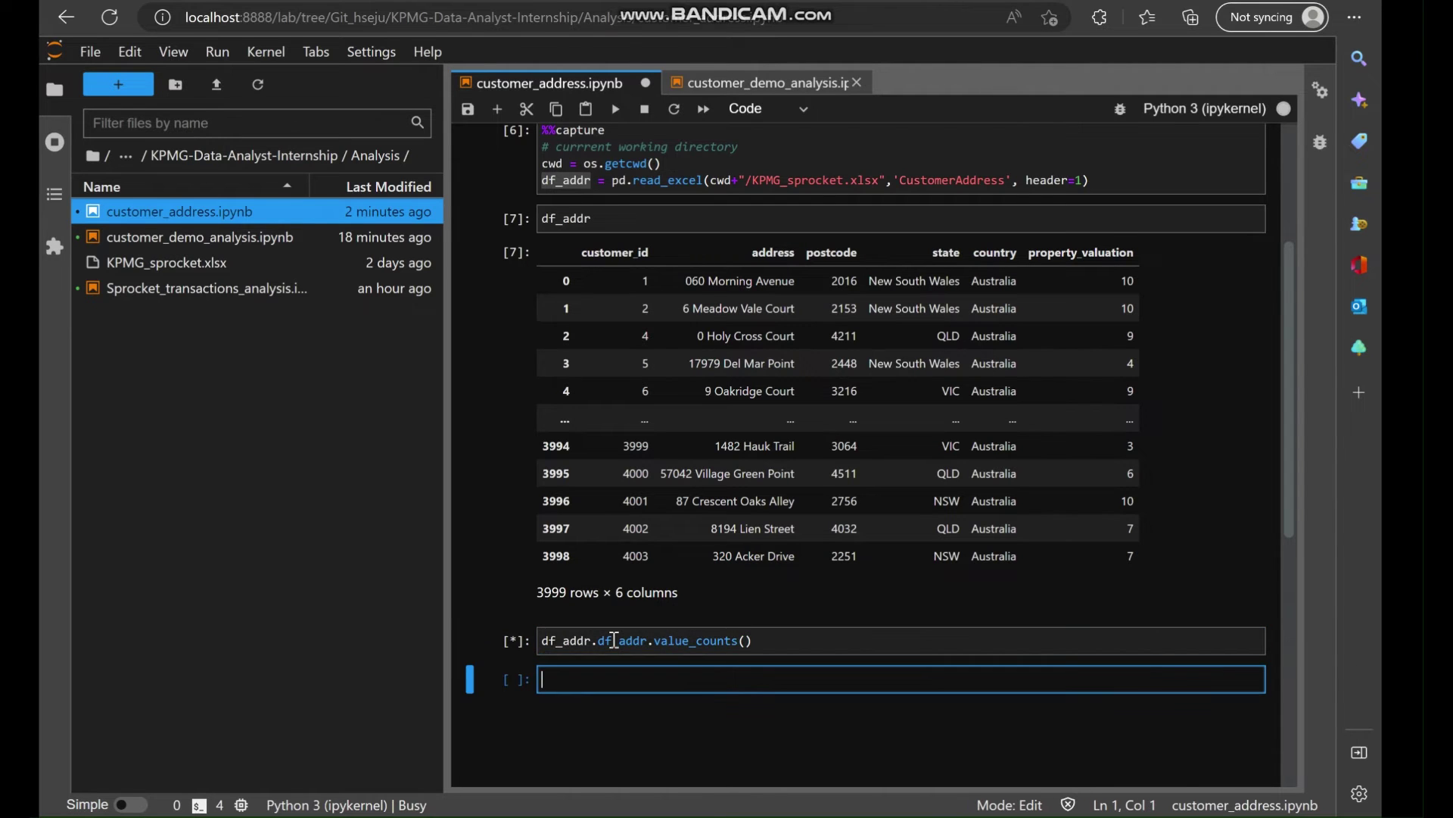
Correct the code to df_addr.customer_id.value_counts() and rerun, showing 3999 ids once each.
scroll(706, 687, down, 2)
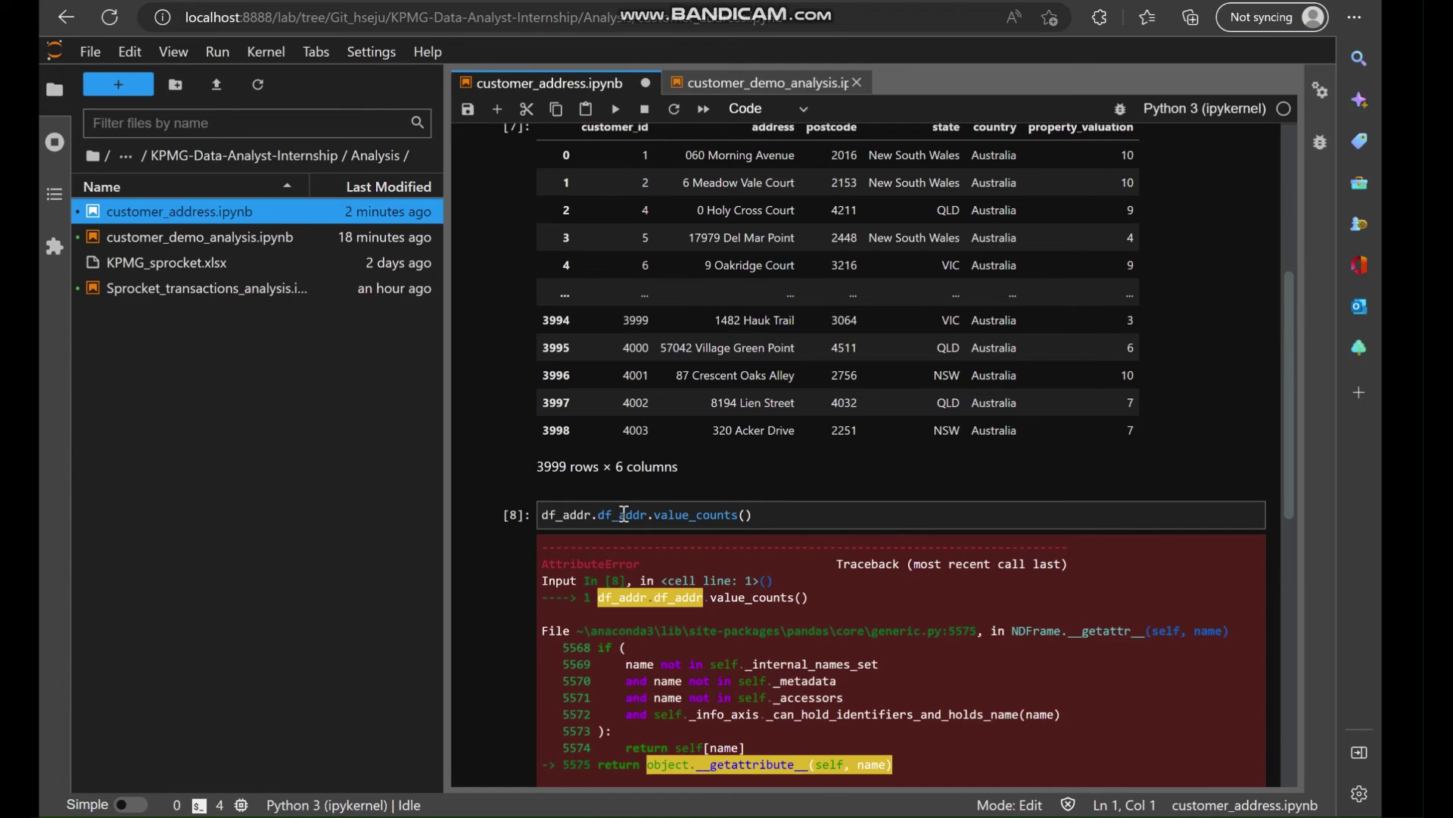
scroll(648, 358, up, 2)
double_click(620, 284)
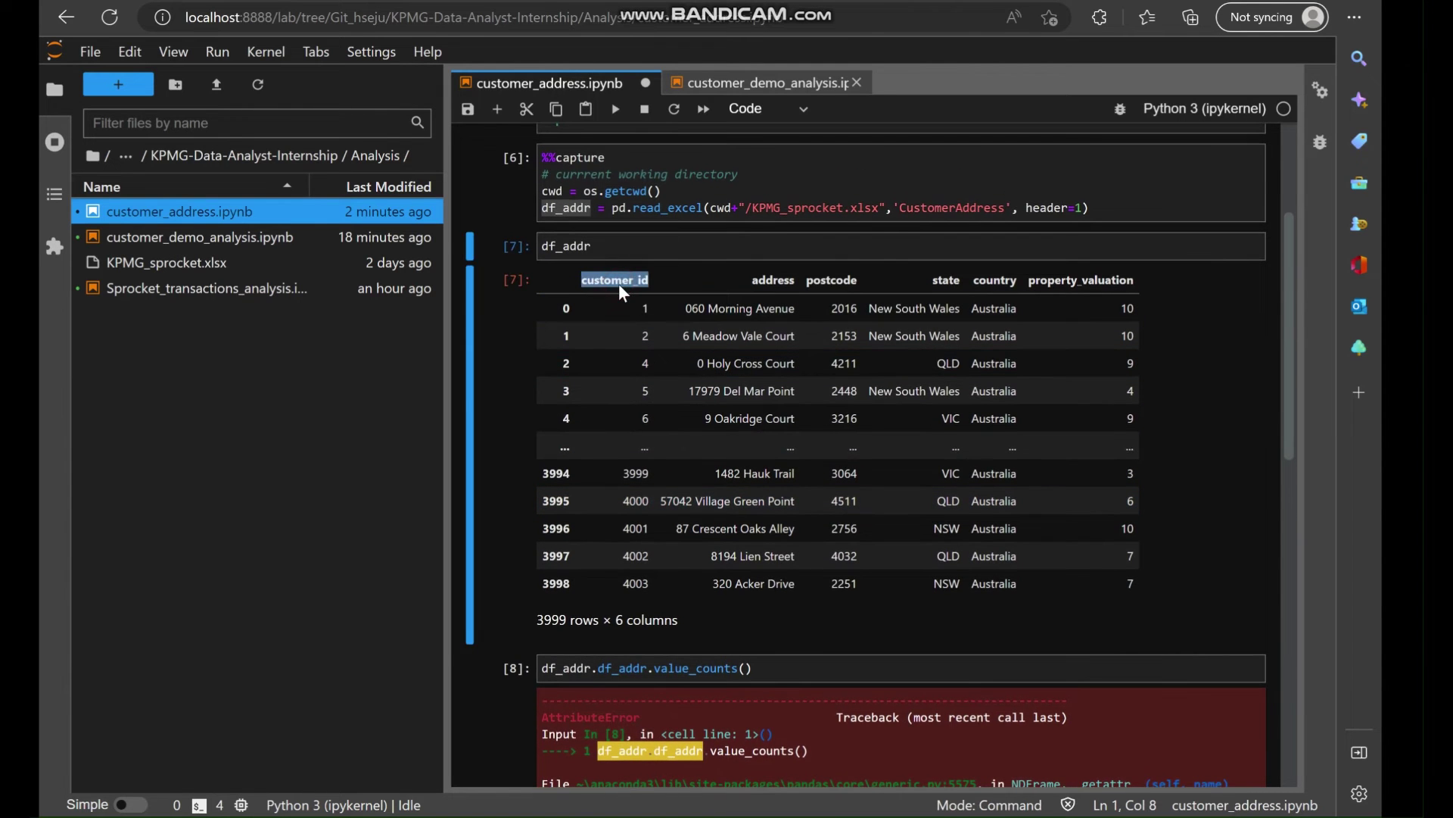
scroll(676, 611, down, 2)
double_click(627, 505)
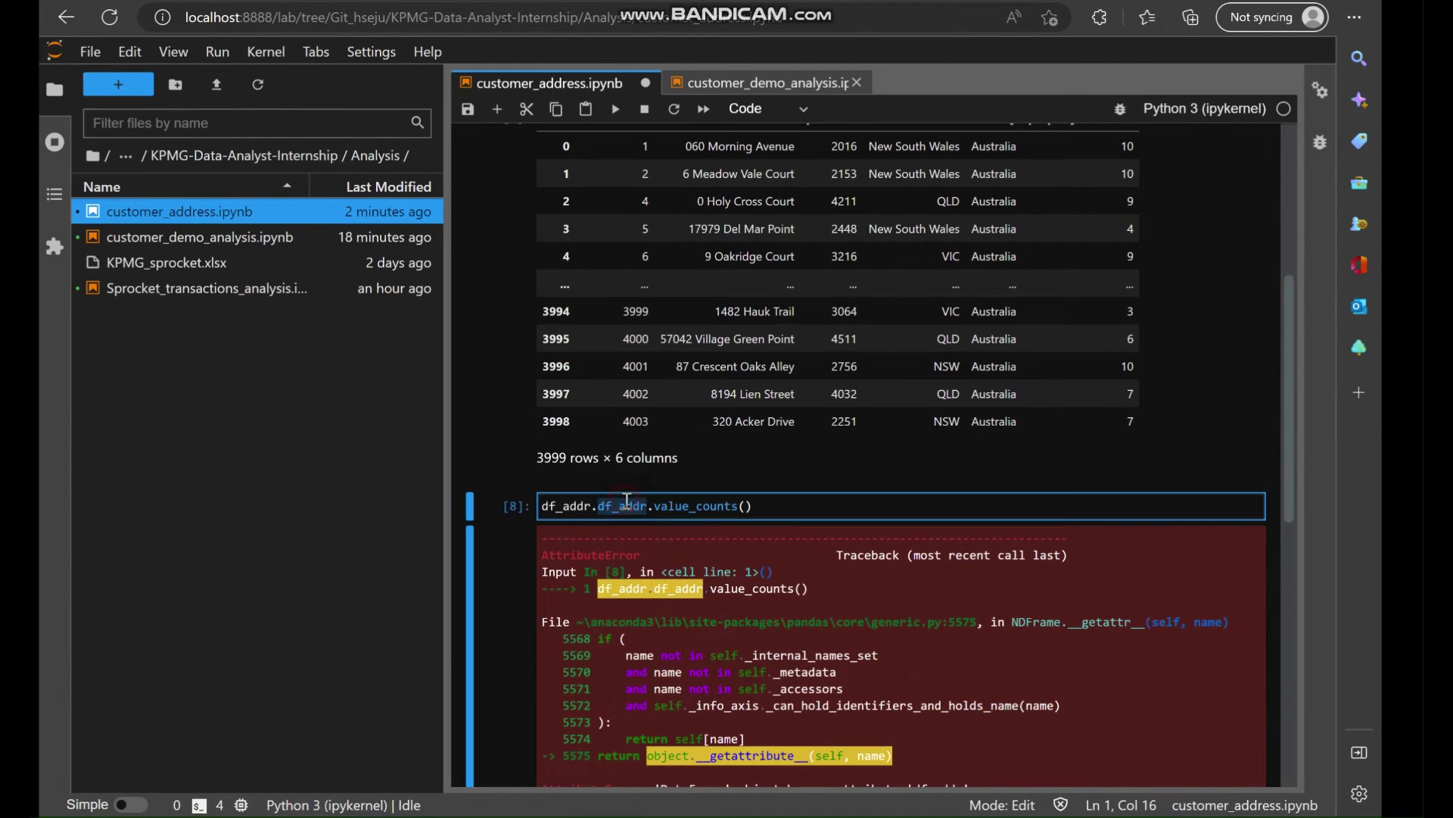
text(df_addr)
scroll(719, 340, up, 2)
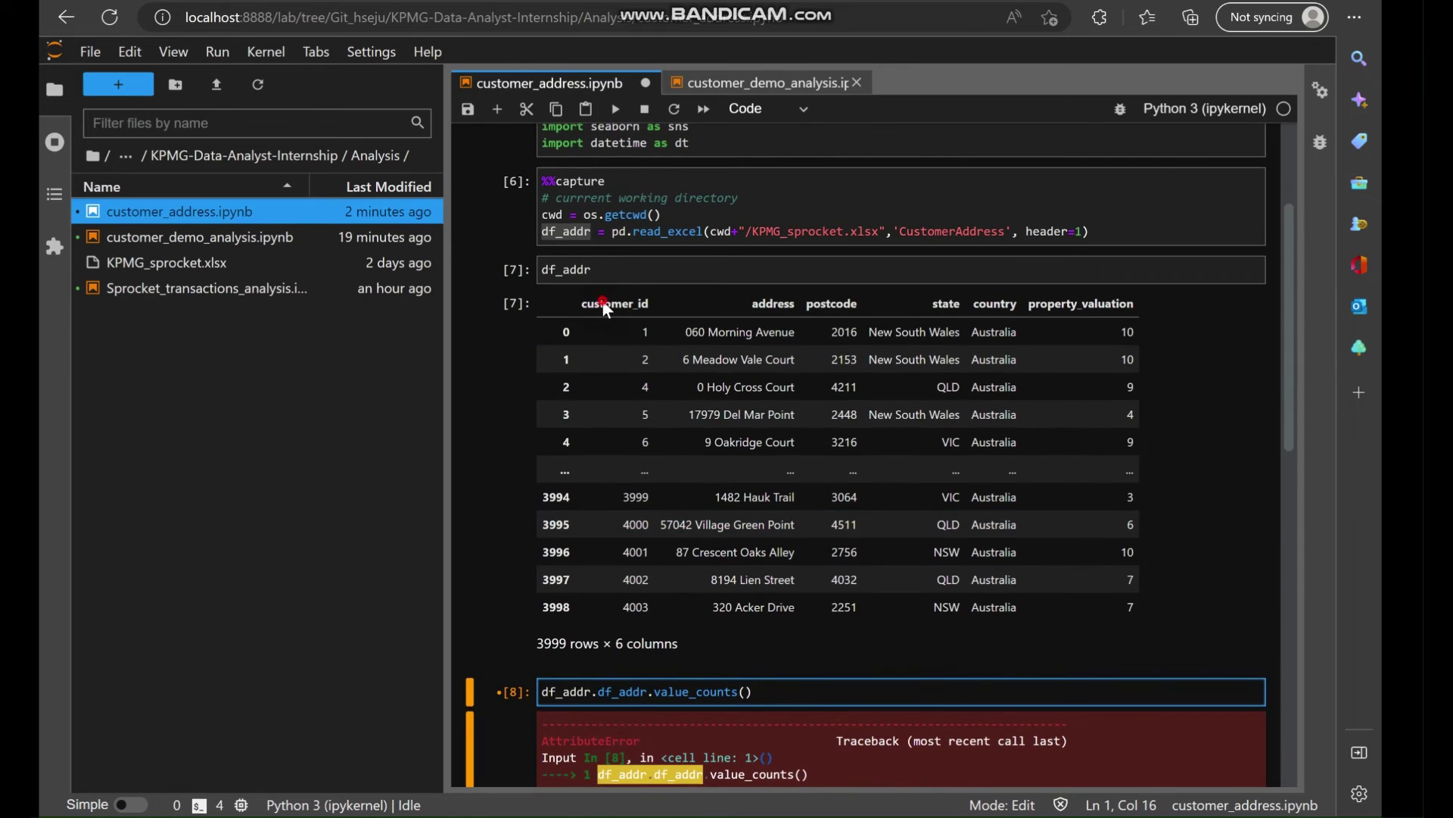
double_click(603, 299)
key(ctrl+c)
scroll(616, 605, down, 2)
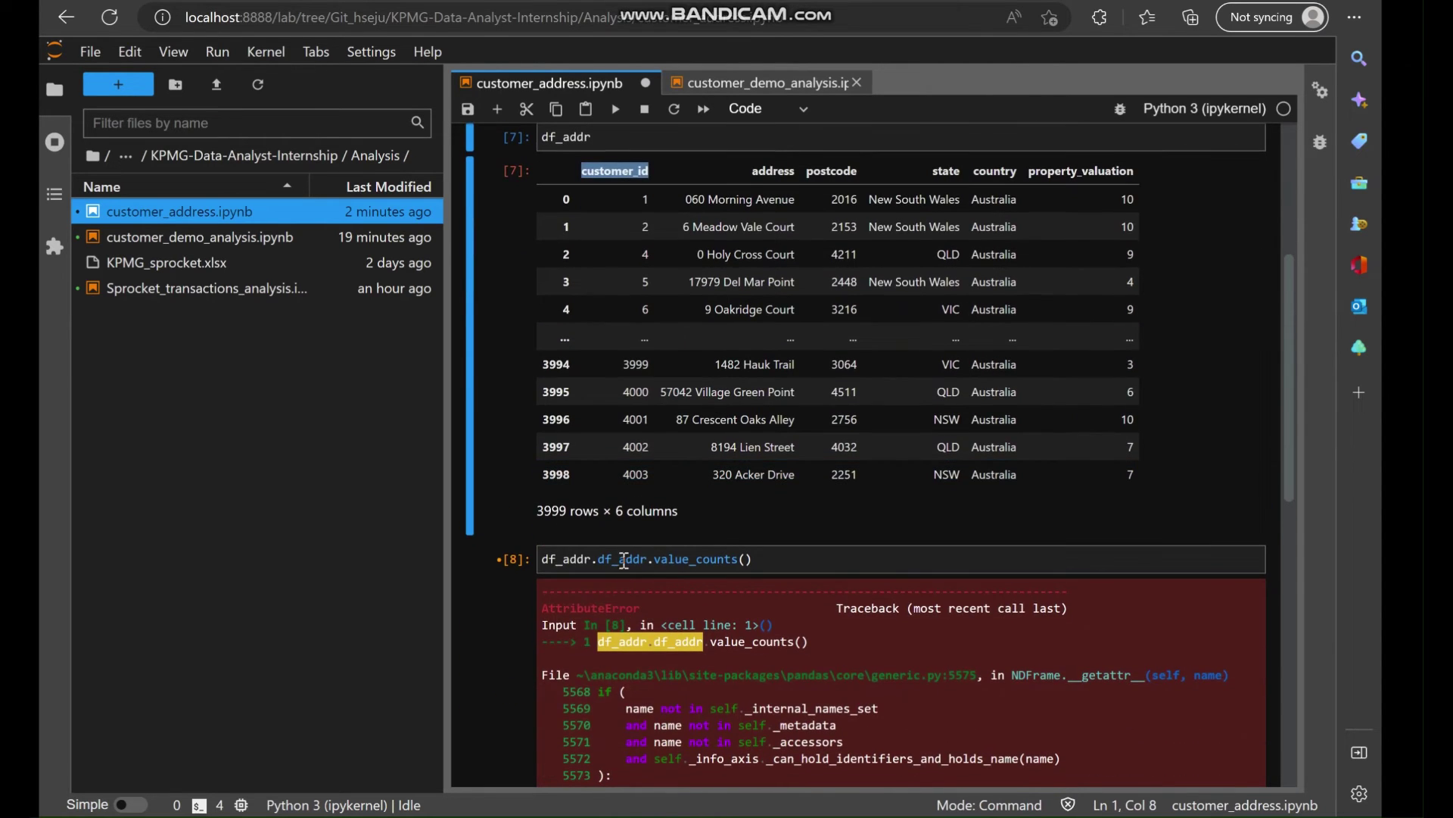
double_click(624, 560)
scroll(624, 560, up, 2)
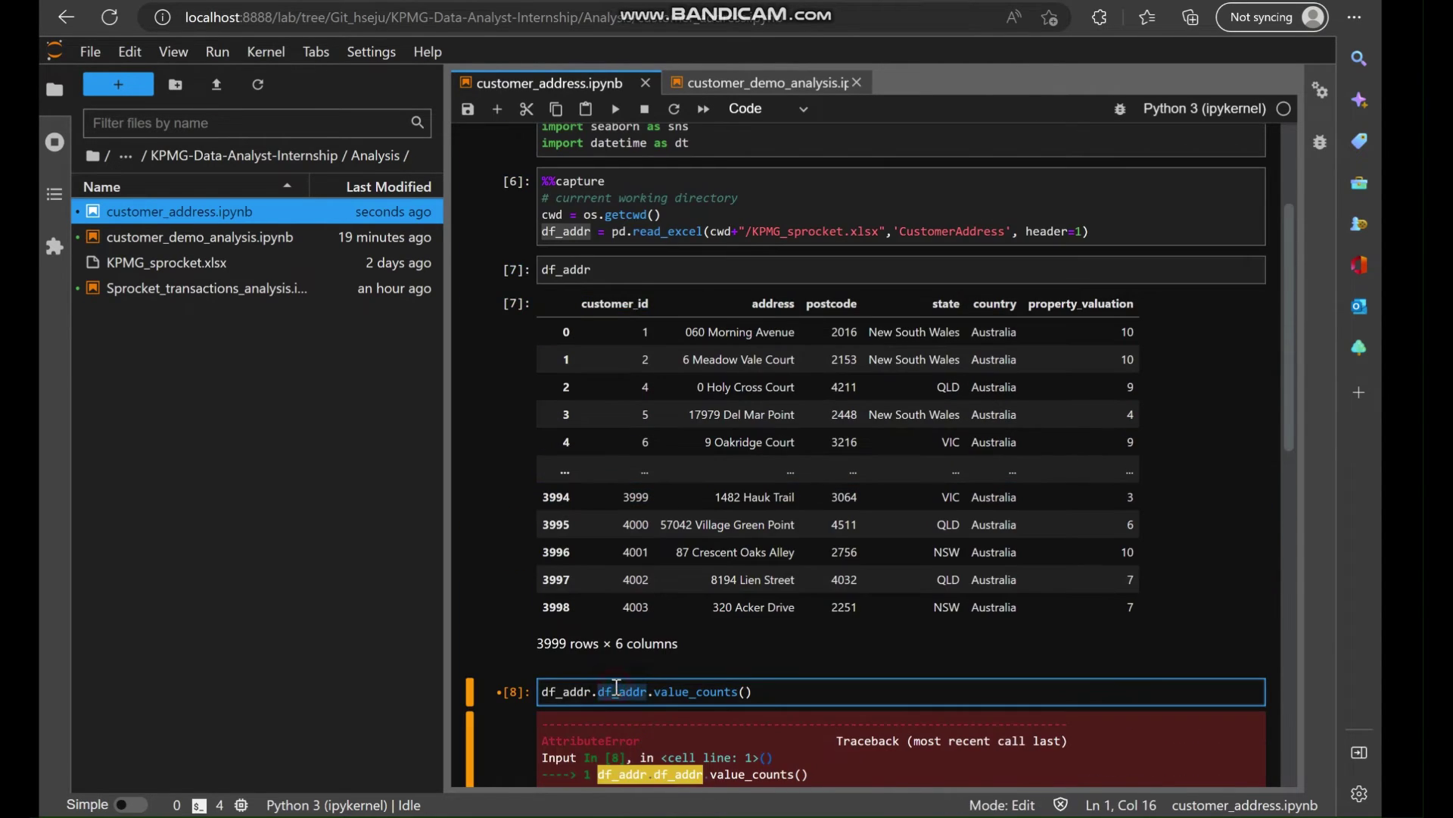
key(ctrl+v)
key(shift+Return)
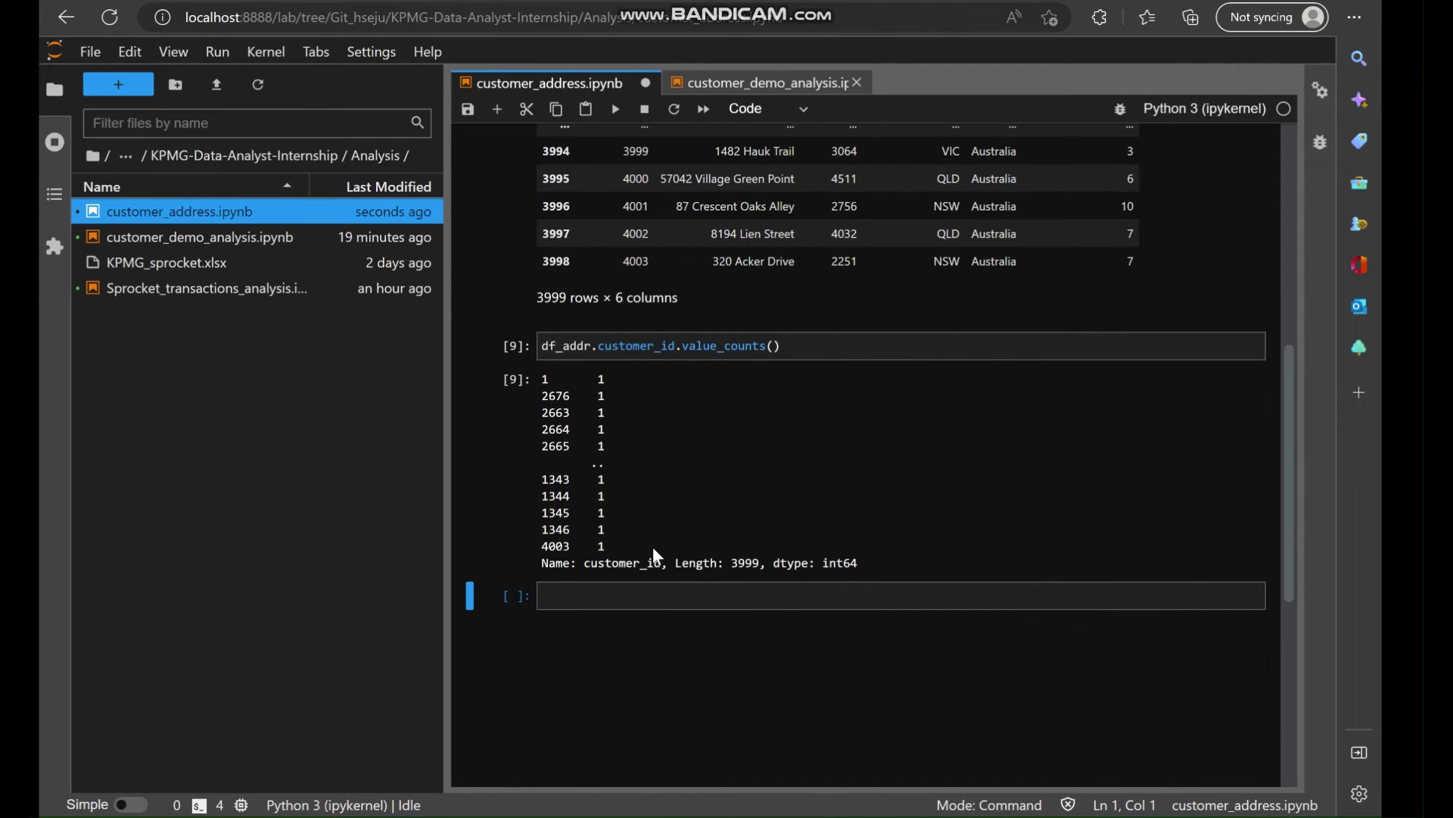
Check the 3999-length customer_id count result, then switch to the customer_demo_analysis notebook.
click(734, 565)
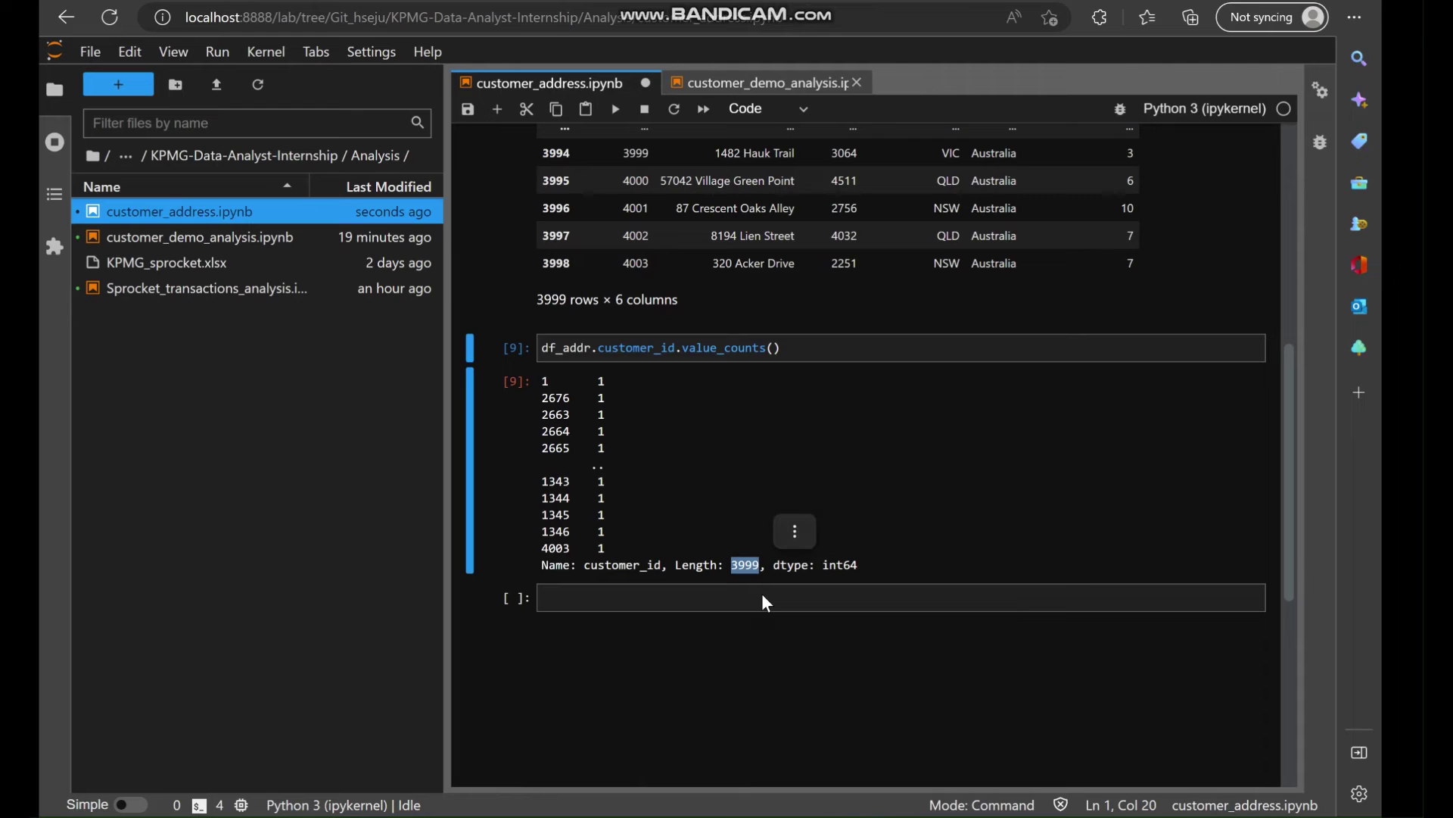
scroll(762, 594, up, 1)
click(775, 532)
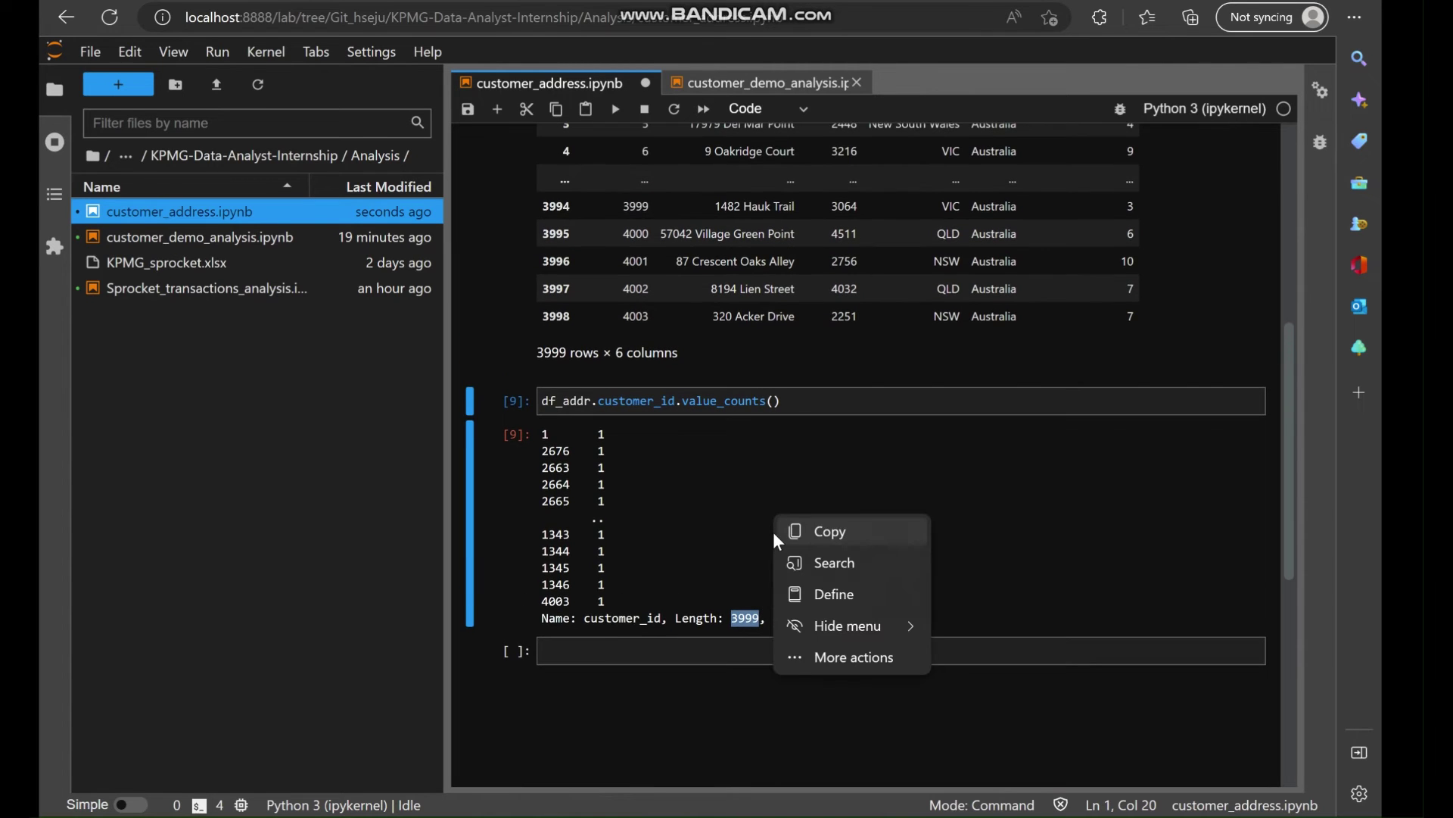
click(812, 408)
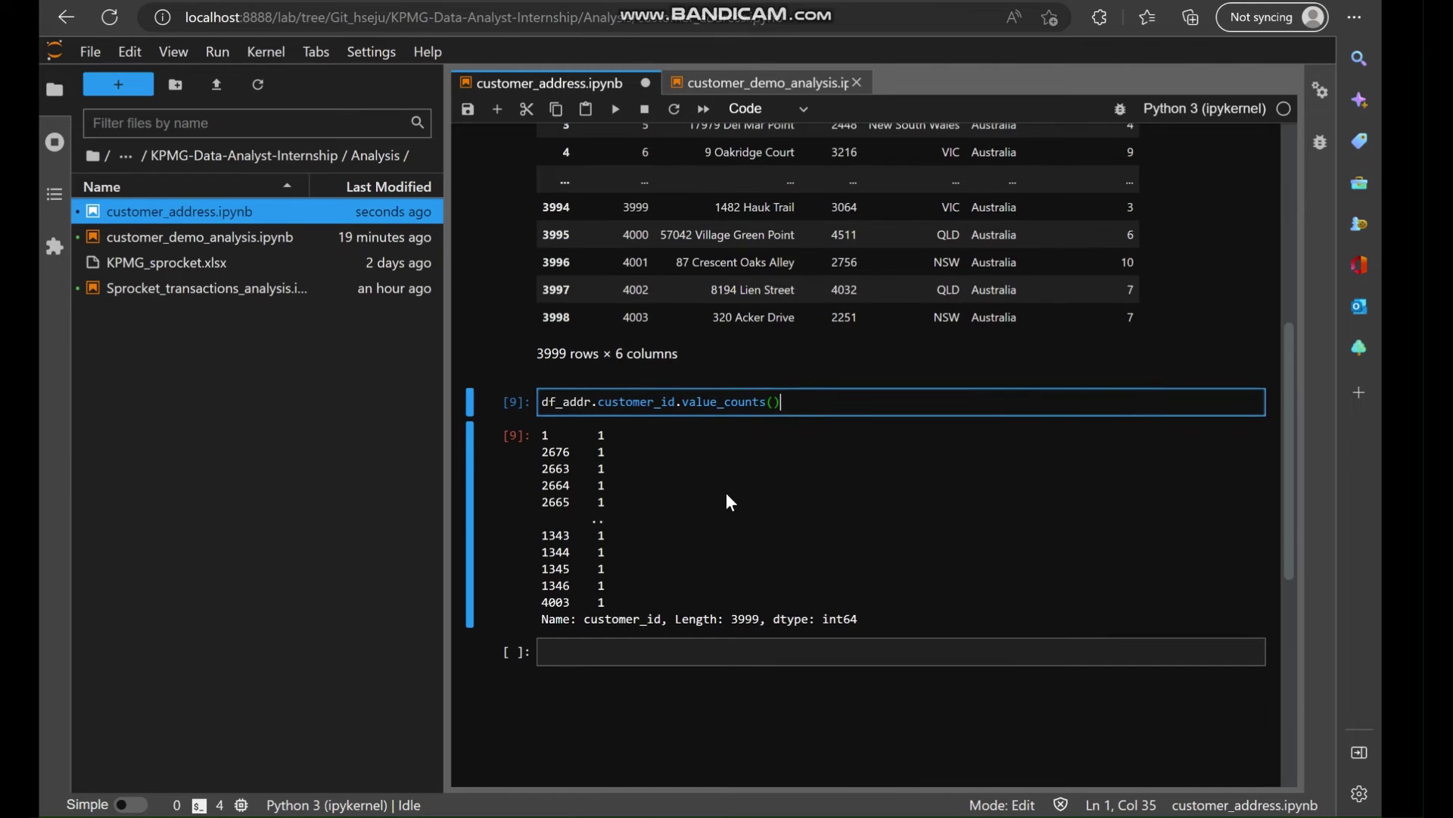
scroll(655, 194, up, 2)
click(695, 81)
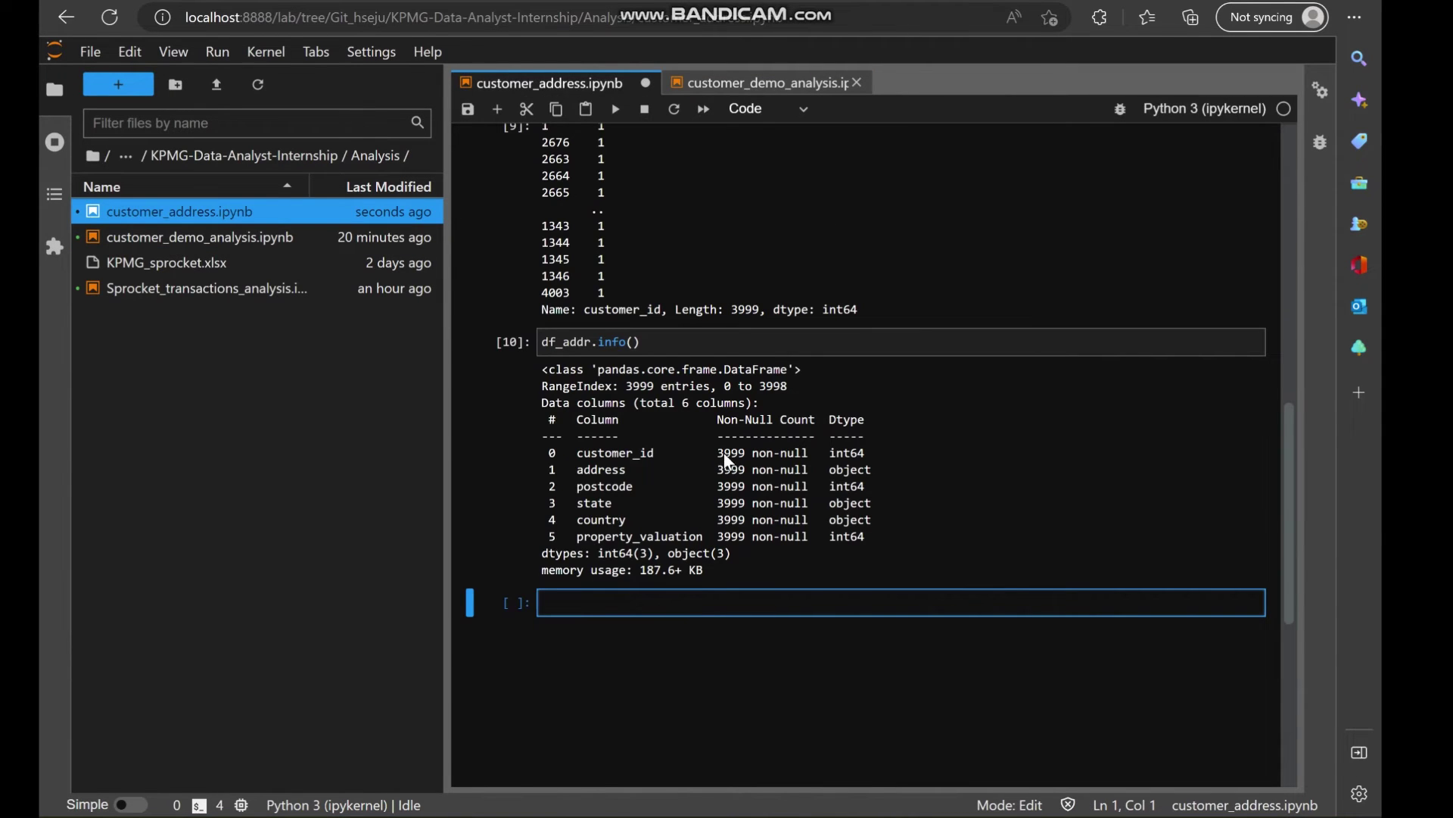
drag(718, 452, 807, 537)
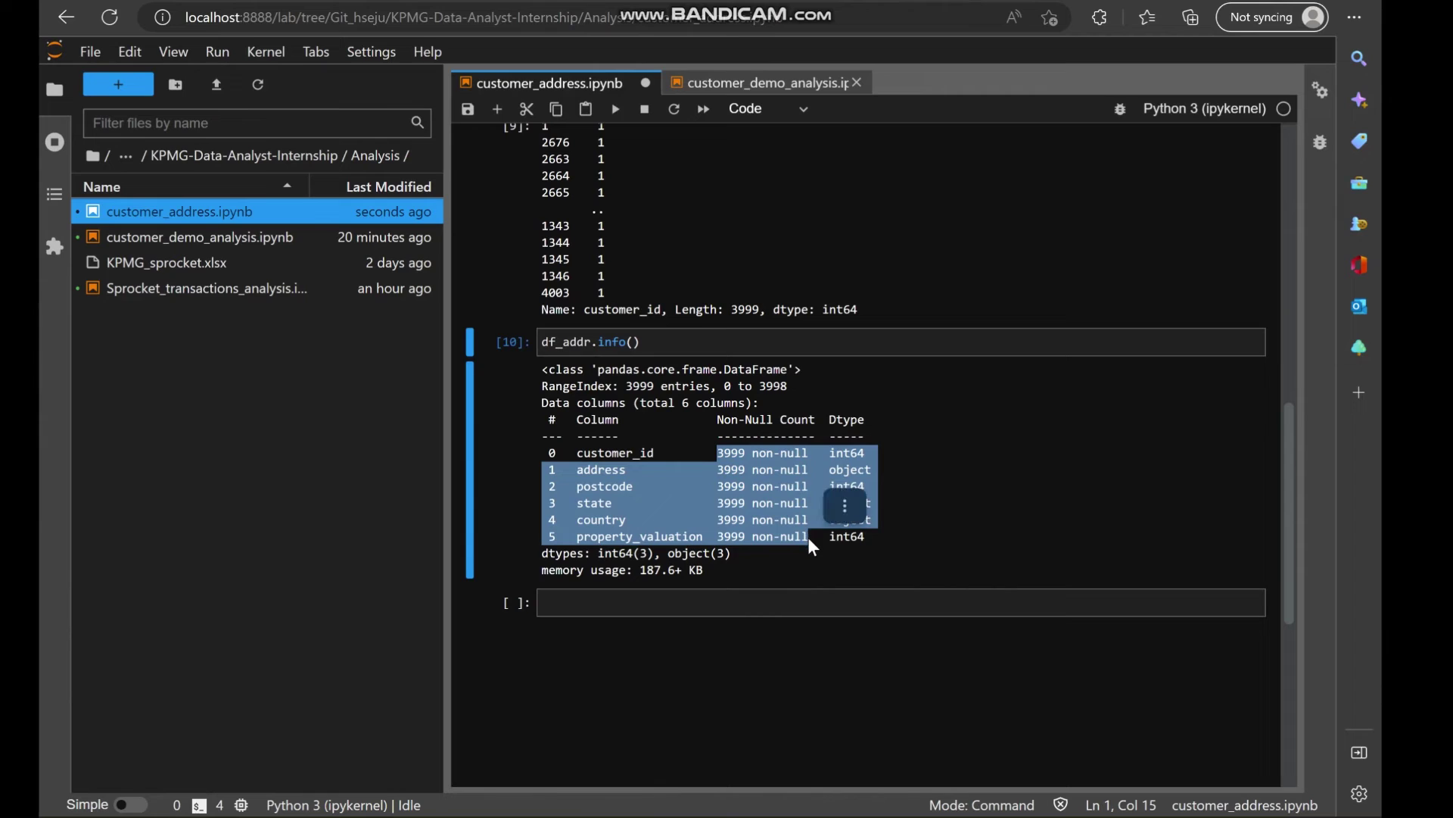
click(887, 544)
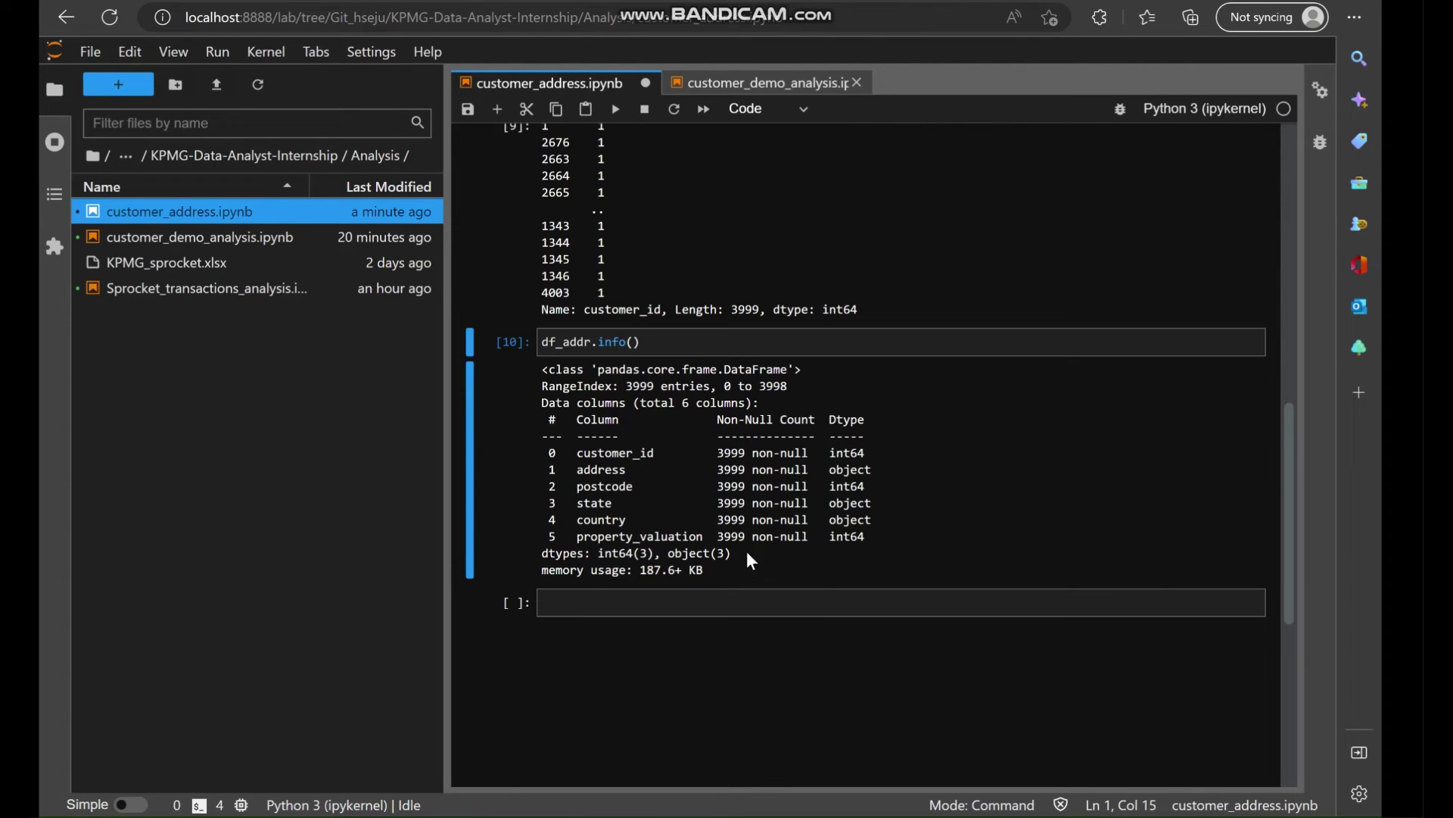
scroll(825, 558, up, 1)
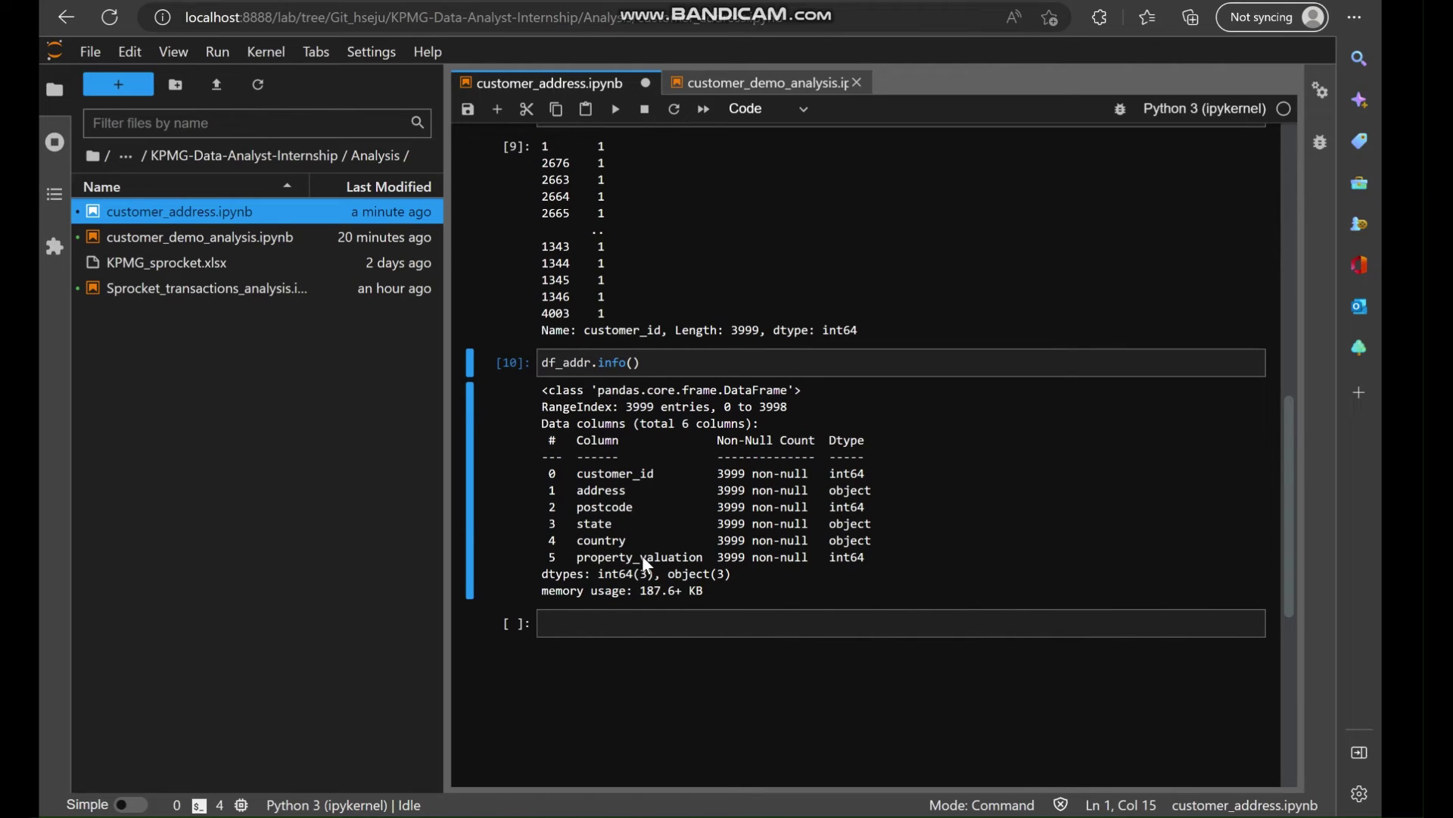
drag(577, 557, 704, 564)
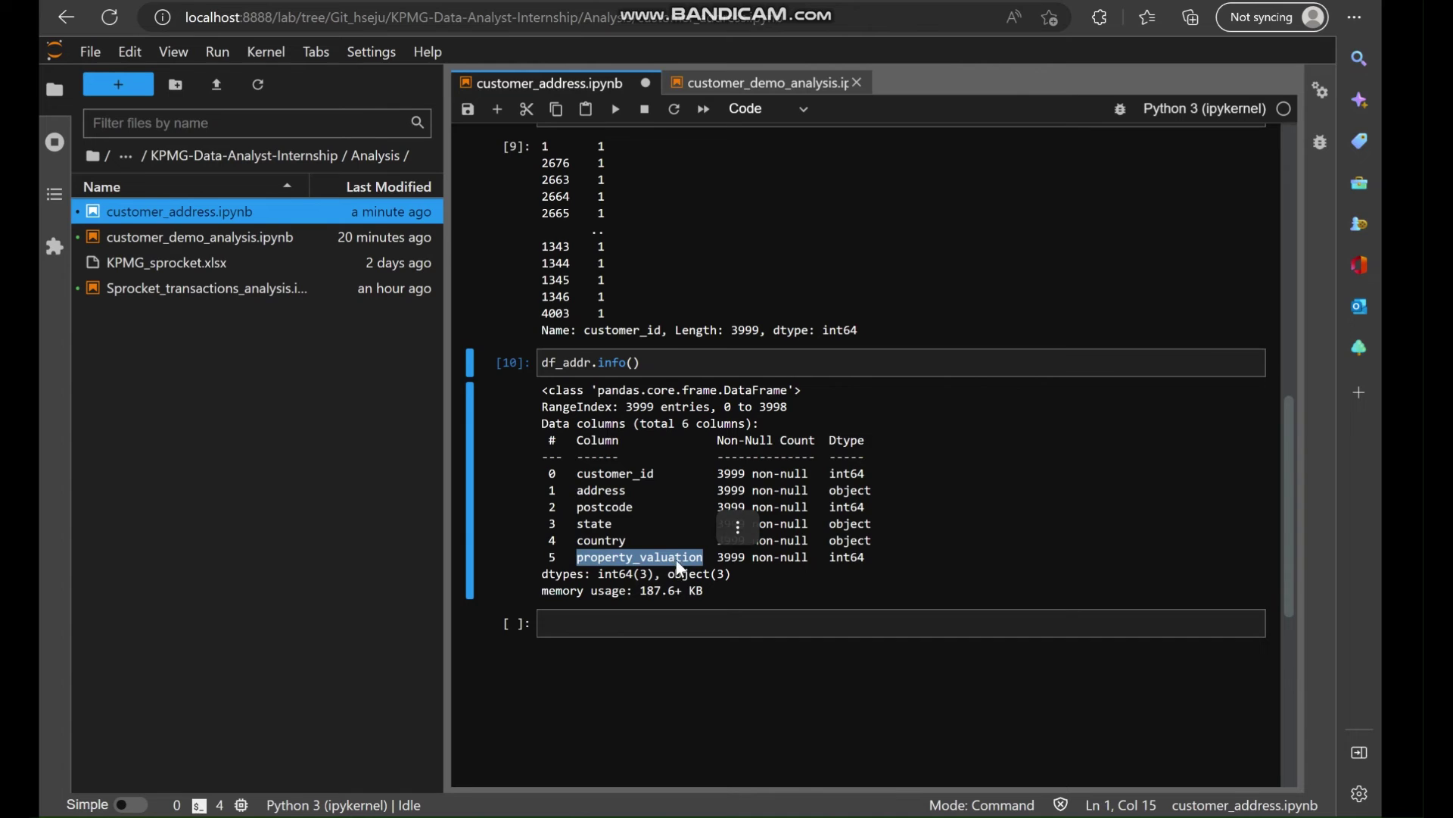
scroll(840, 453, up, 7)
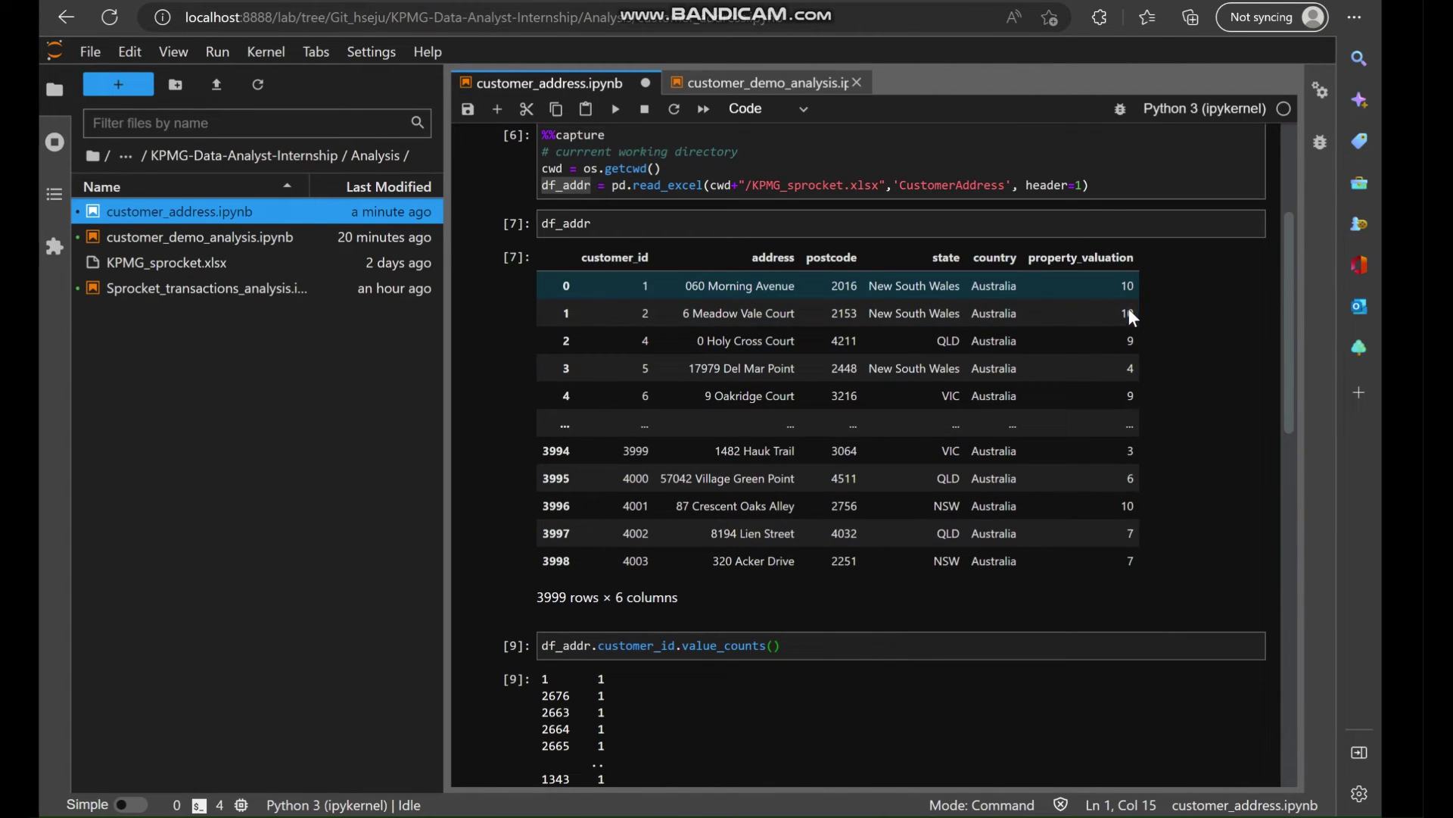
scroll(1124, 439, down, 1)
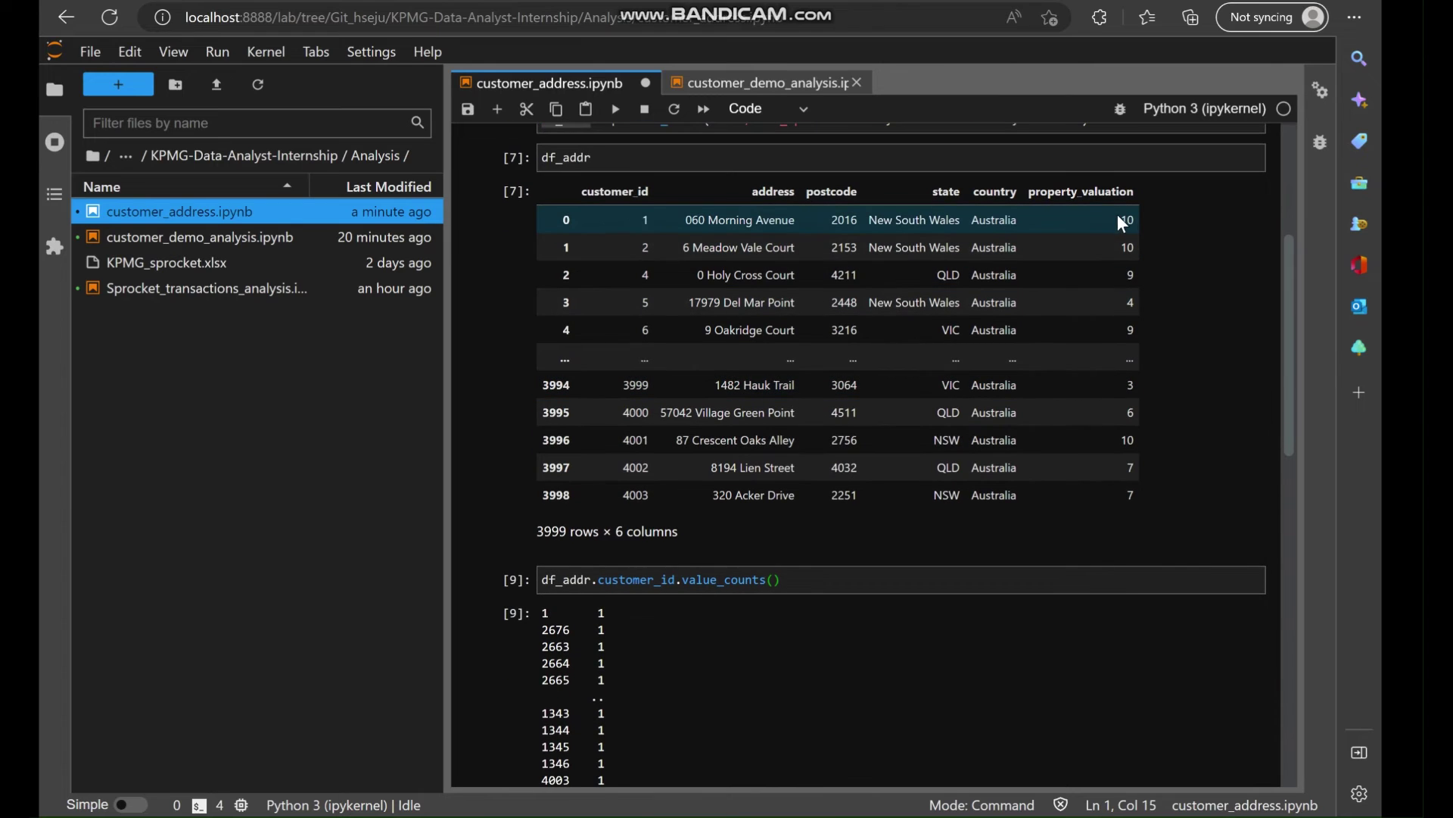
drag(1117, 215, 1131, 239)
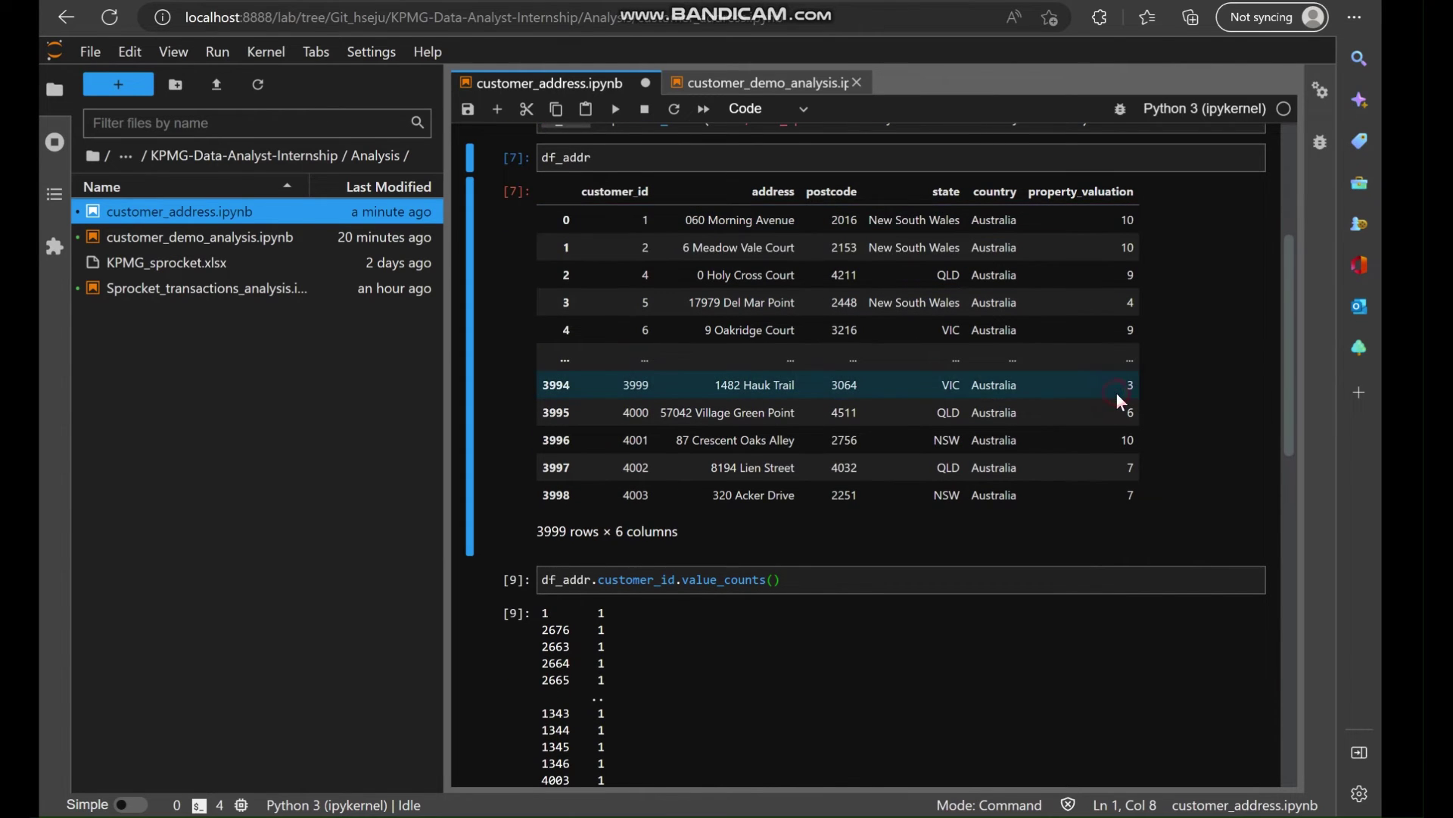
scroll(1116, 392, down, 8)
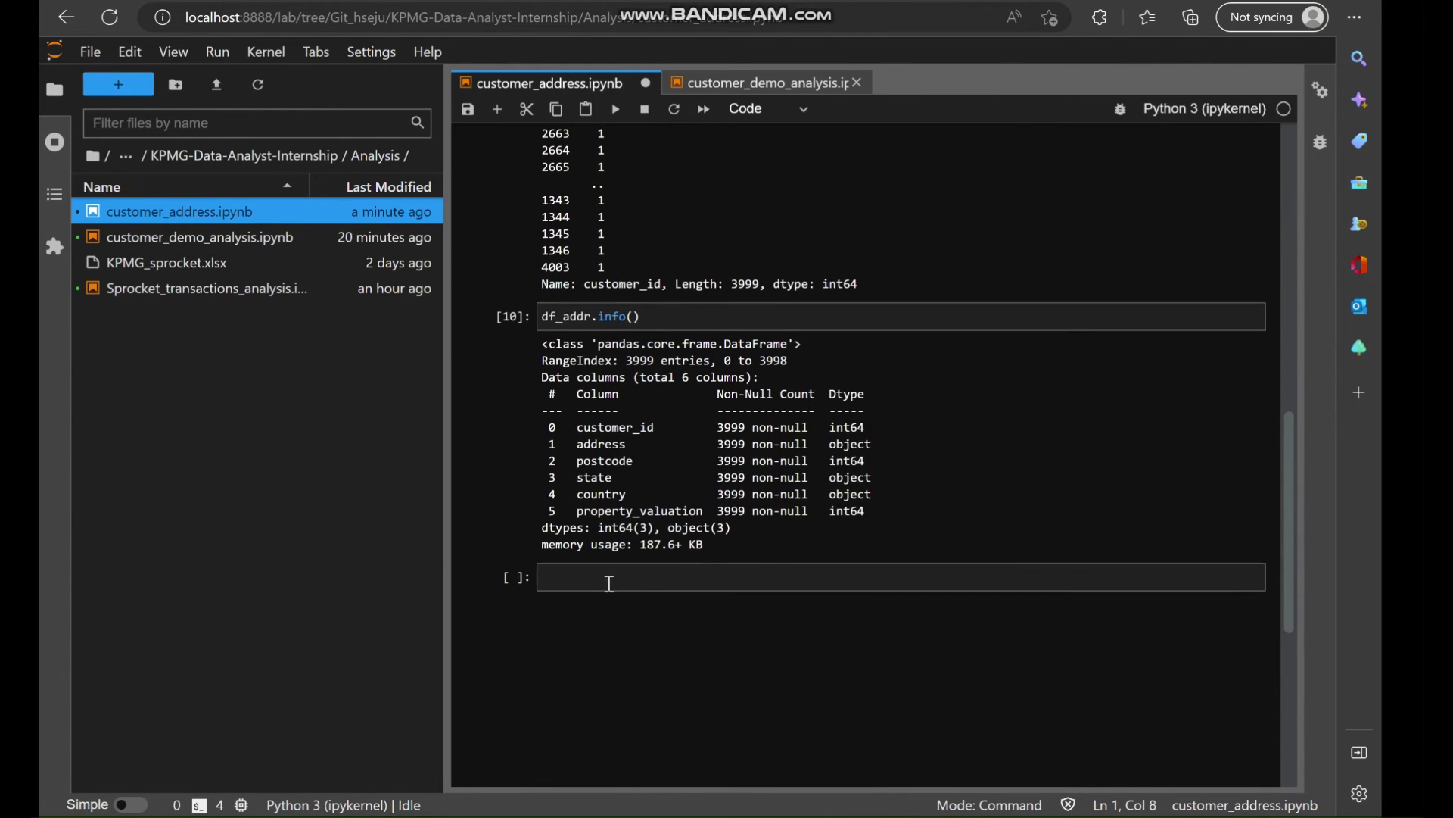
click(610, 582)
text(df_add)
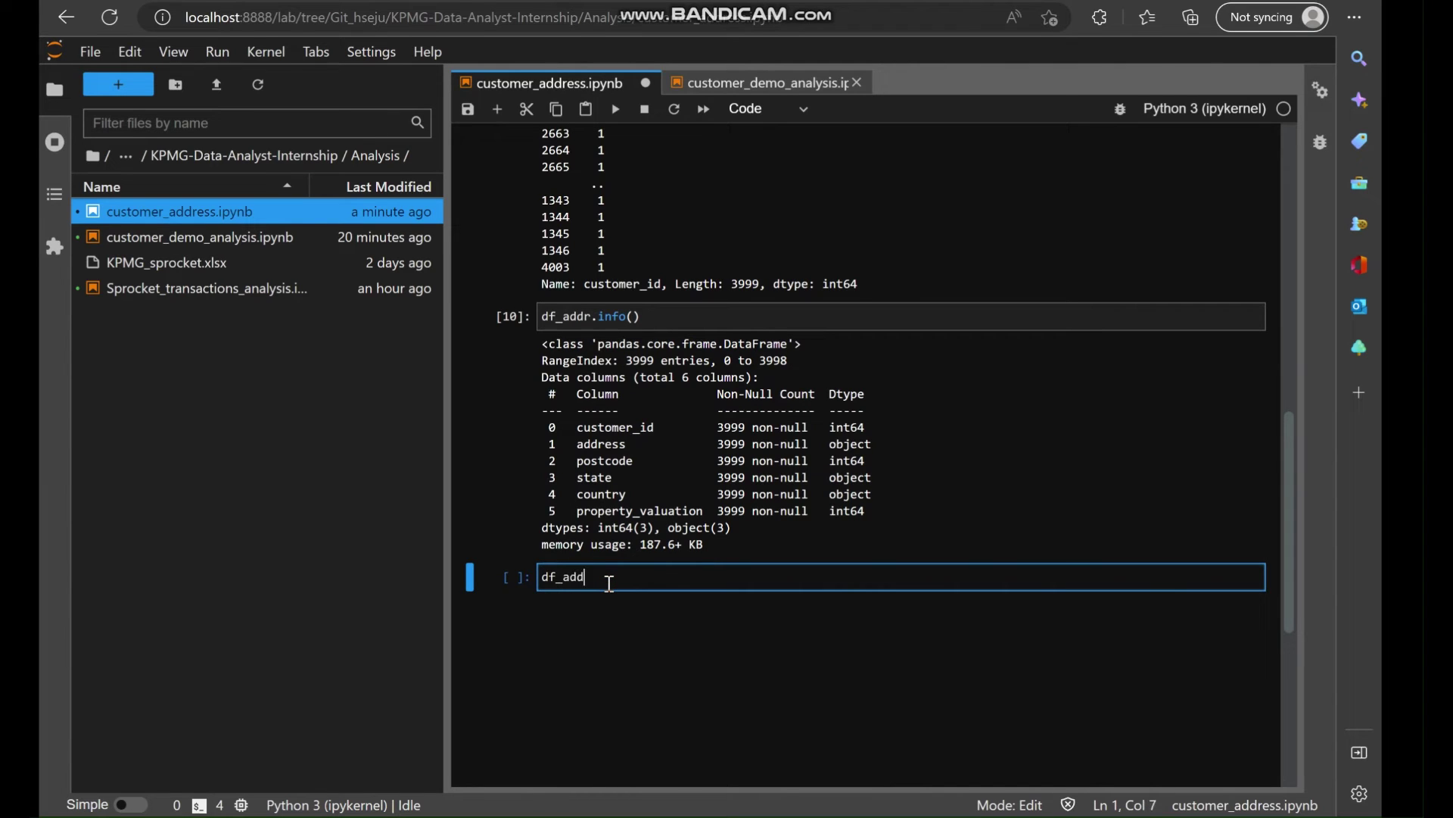
text(r.desc)
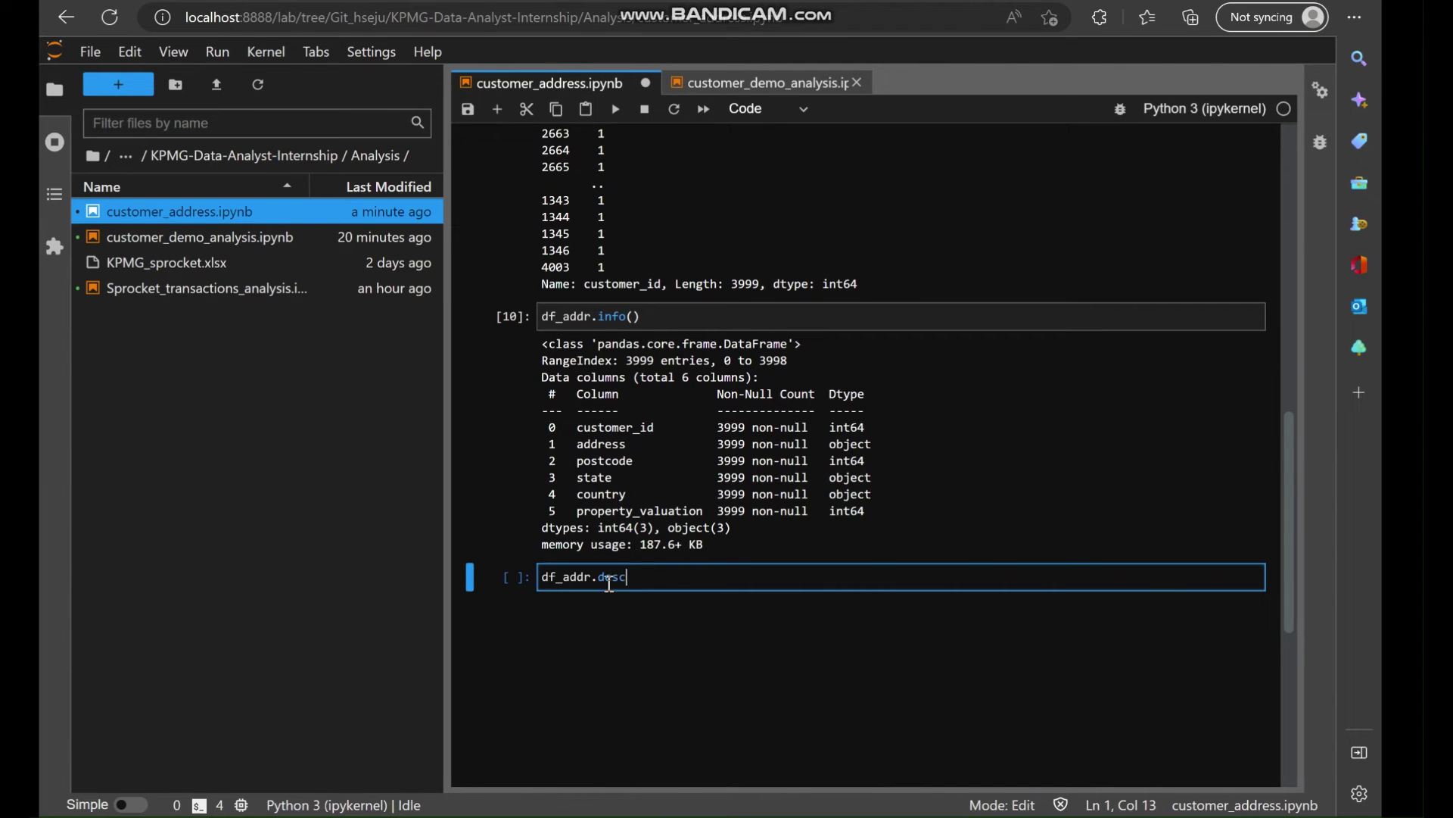
text(ribe())
key(shift+Return)
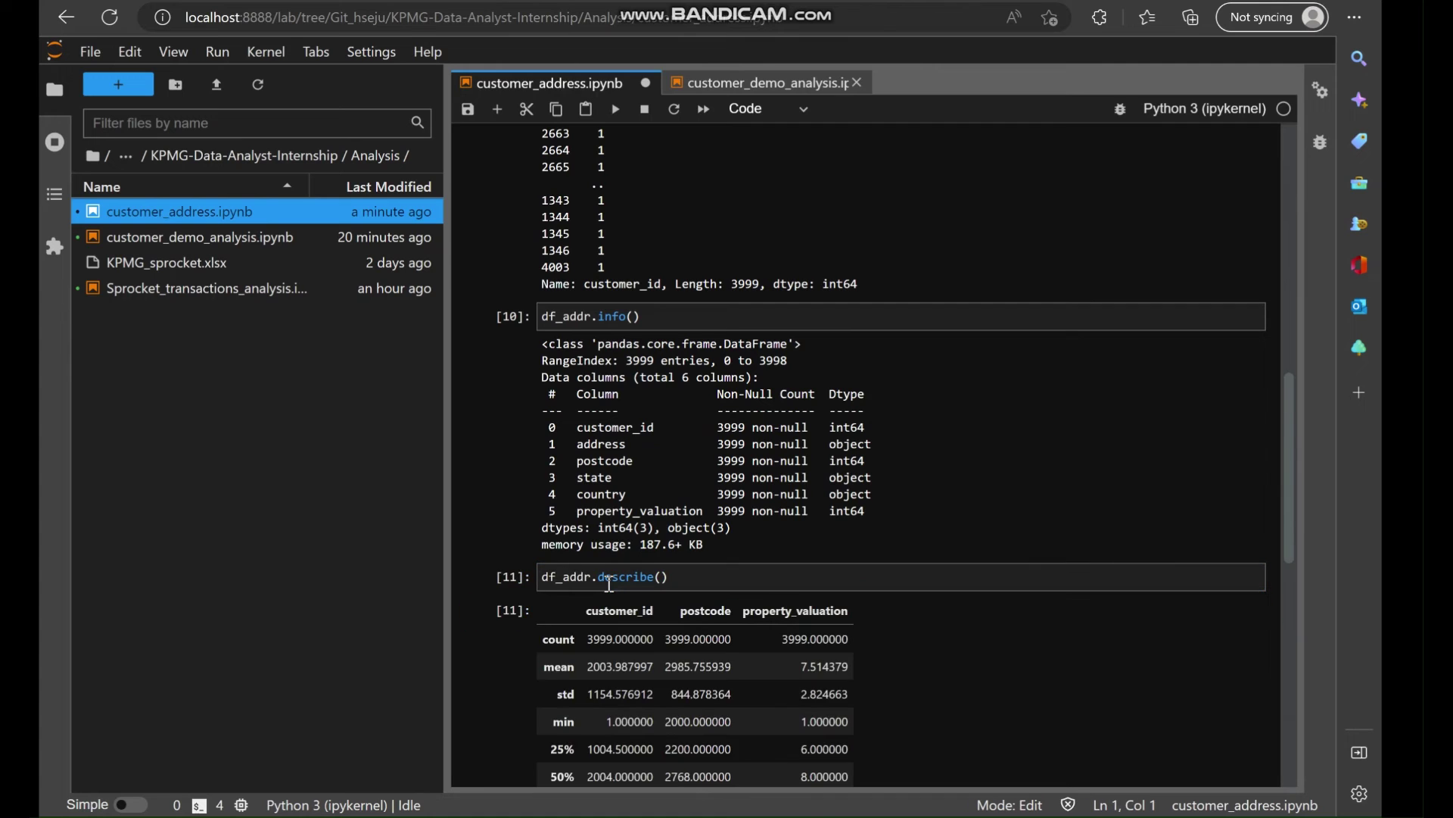
click(606, 582)
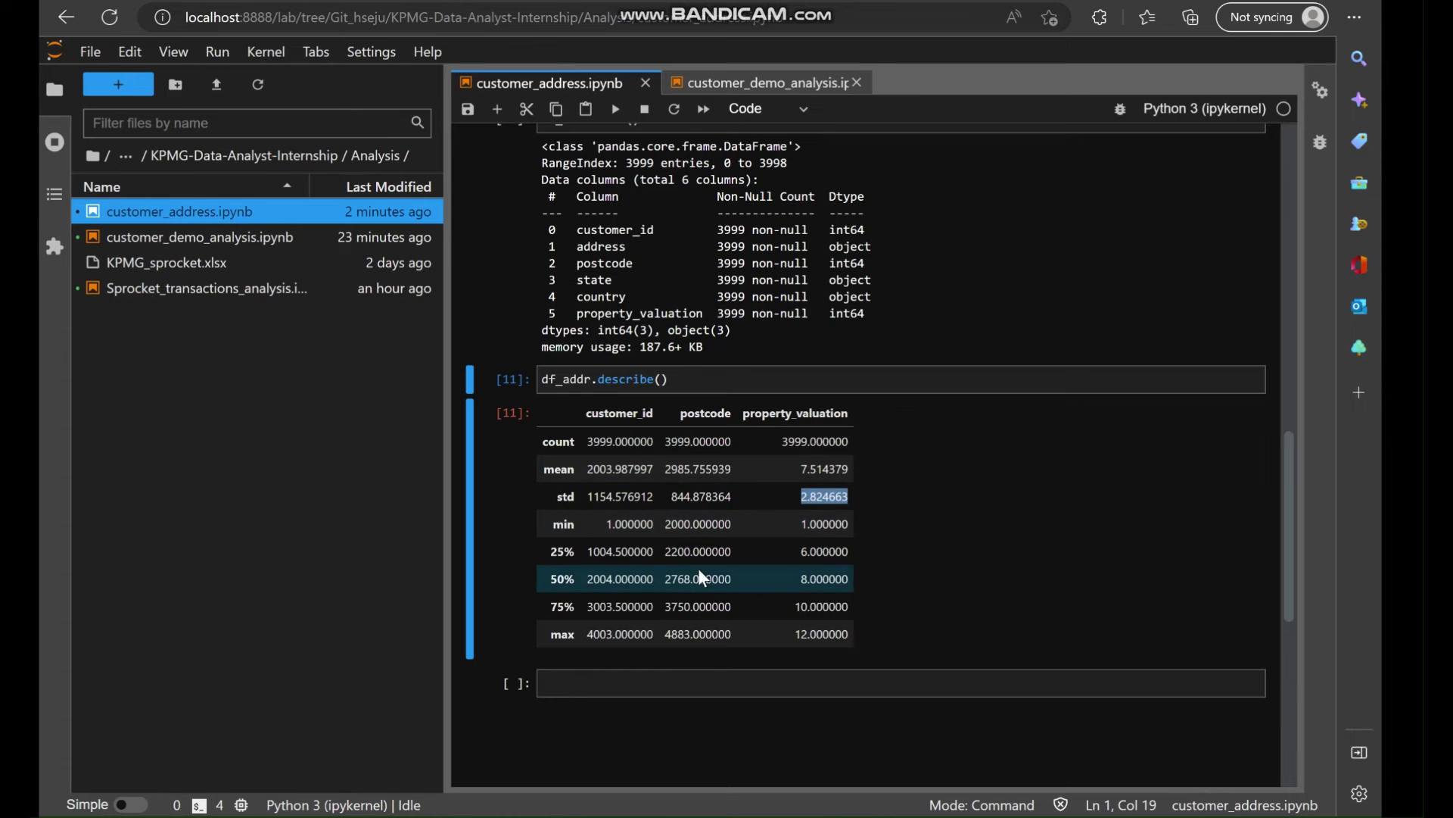
scroll(728, 511, up, 4)
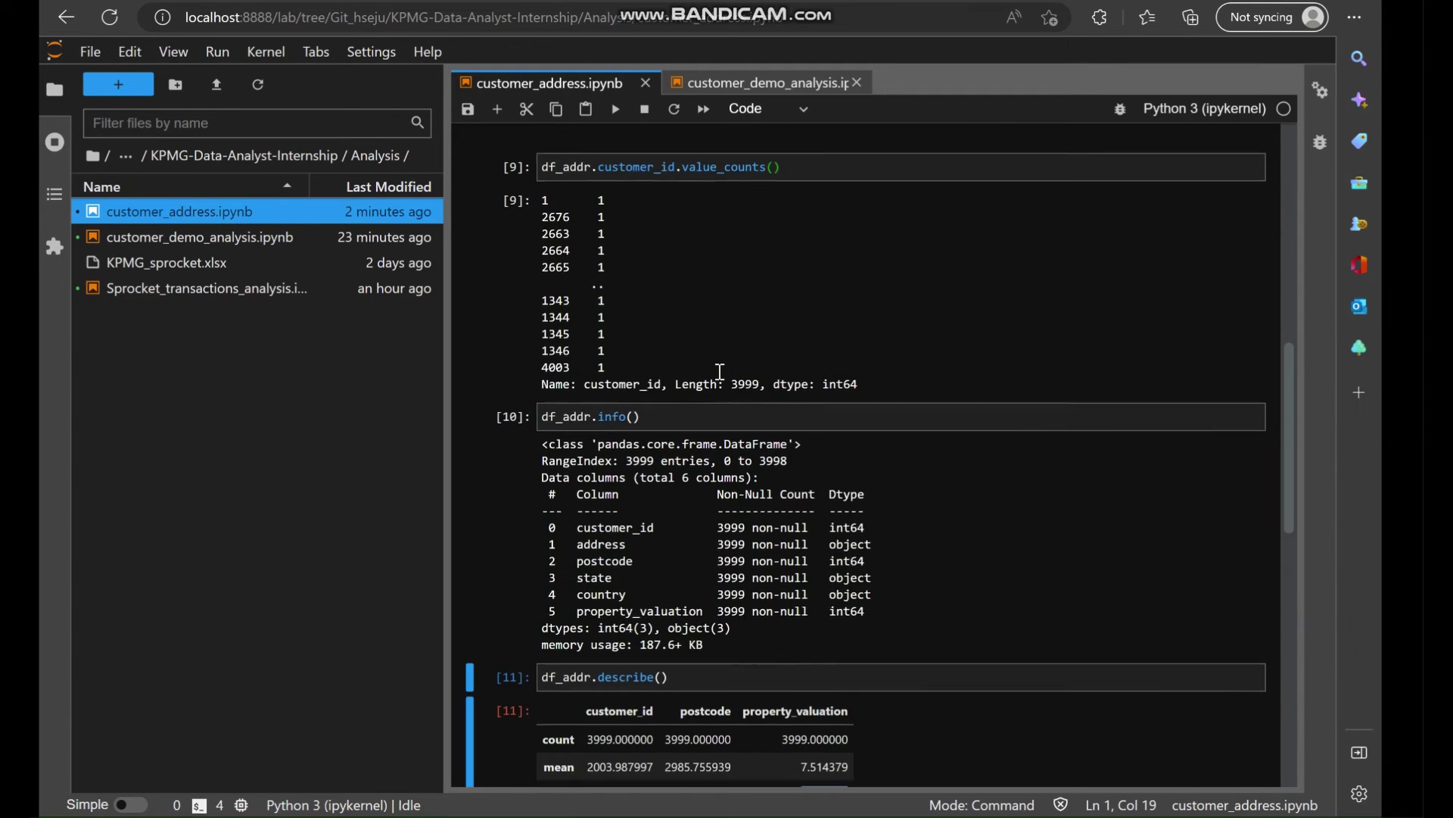
scroll(728, 510, down, 3)
scroll(694, 502, down, 4)
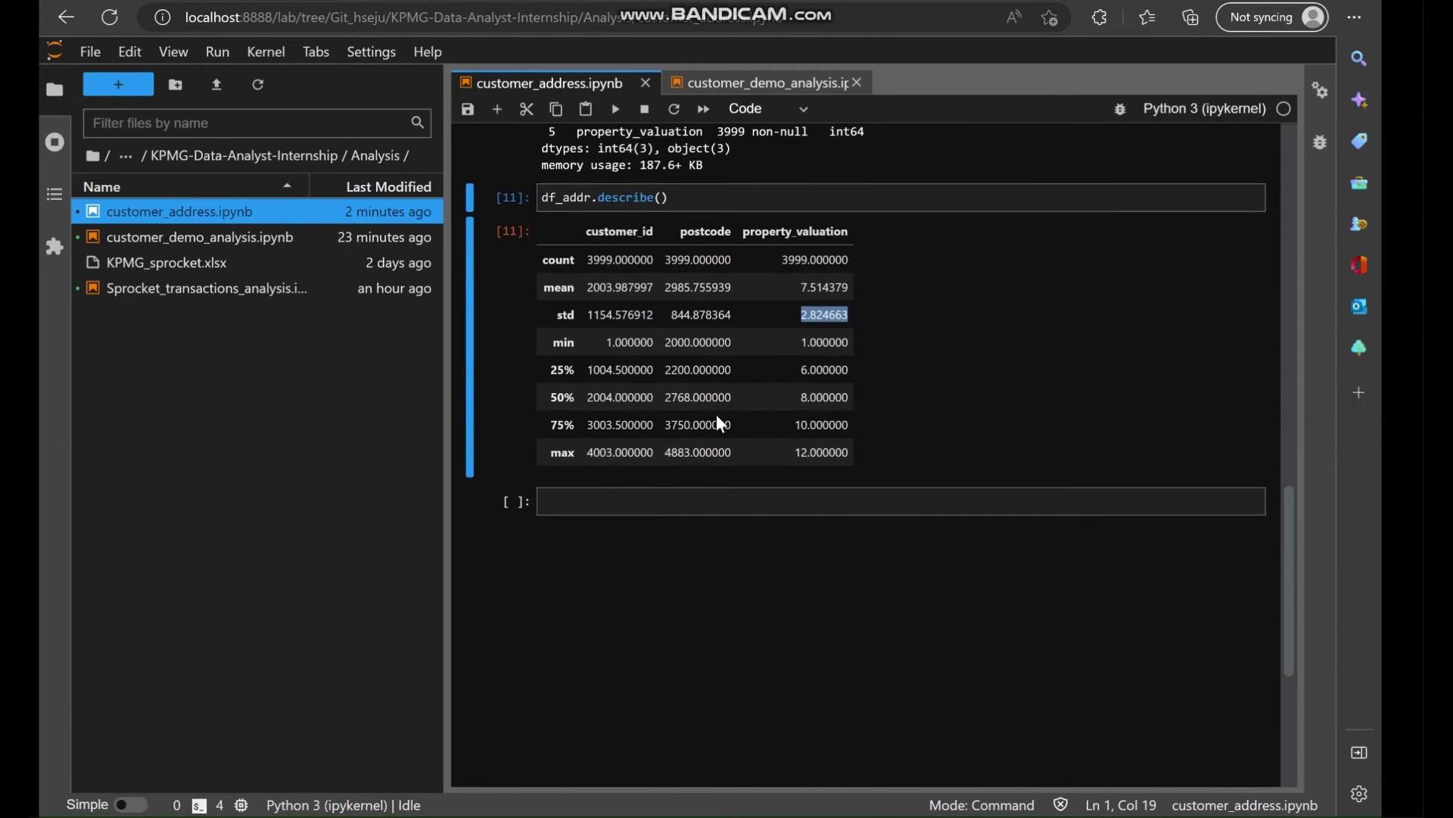
scroll(734, 354, up, 1)
click(629, 557)
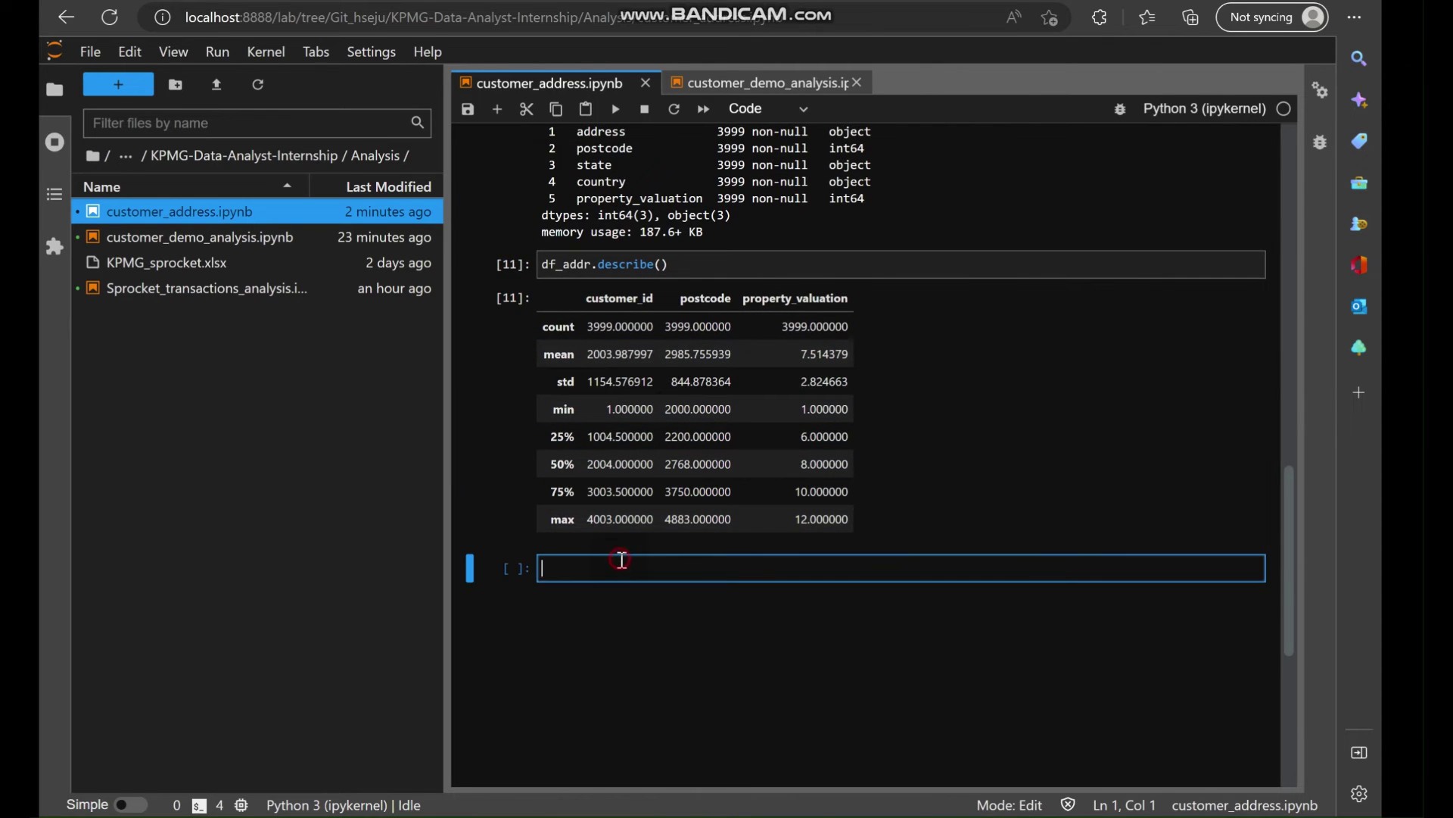
scroll(619, 557, up, 4)
scroll(622, 559, down, 4)
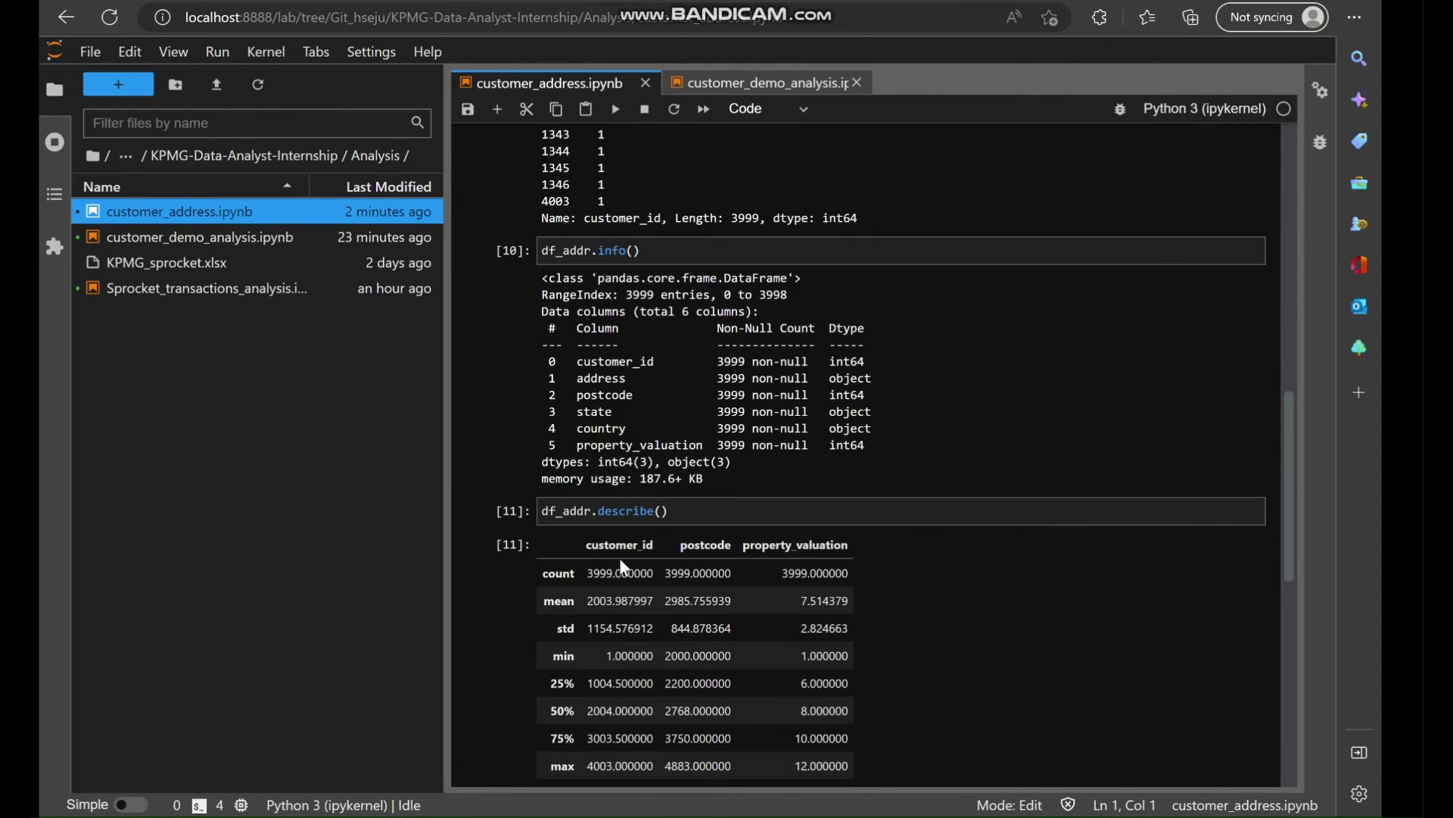
List the address column with df_addr.address in a new cell.
text(df_)
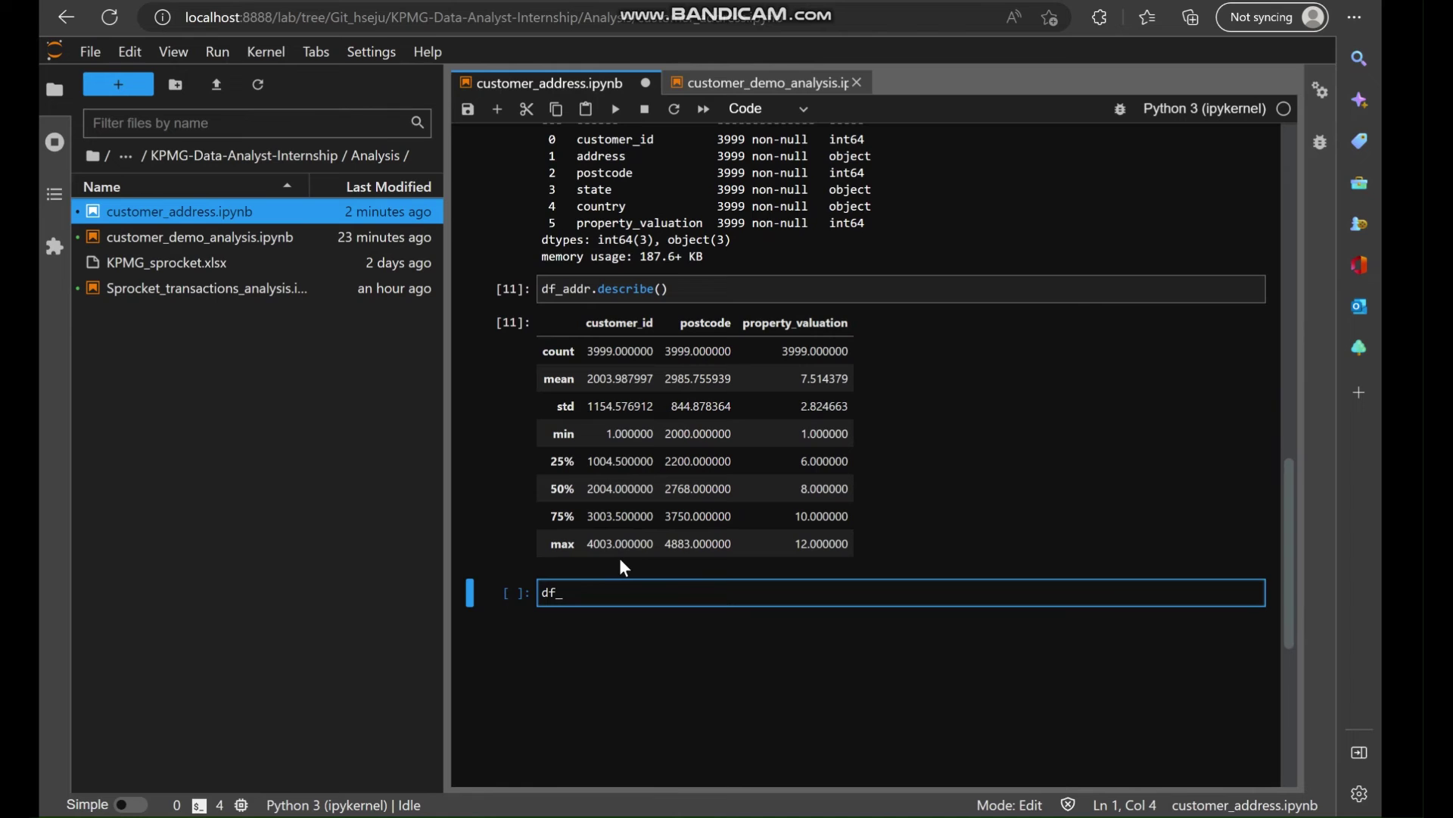
scroll(619, 568, up, 9)
scroll(751, 424, up, 4)
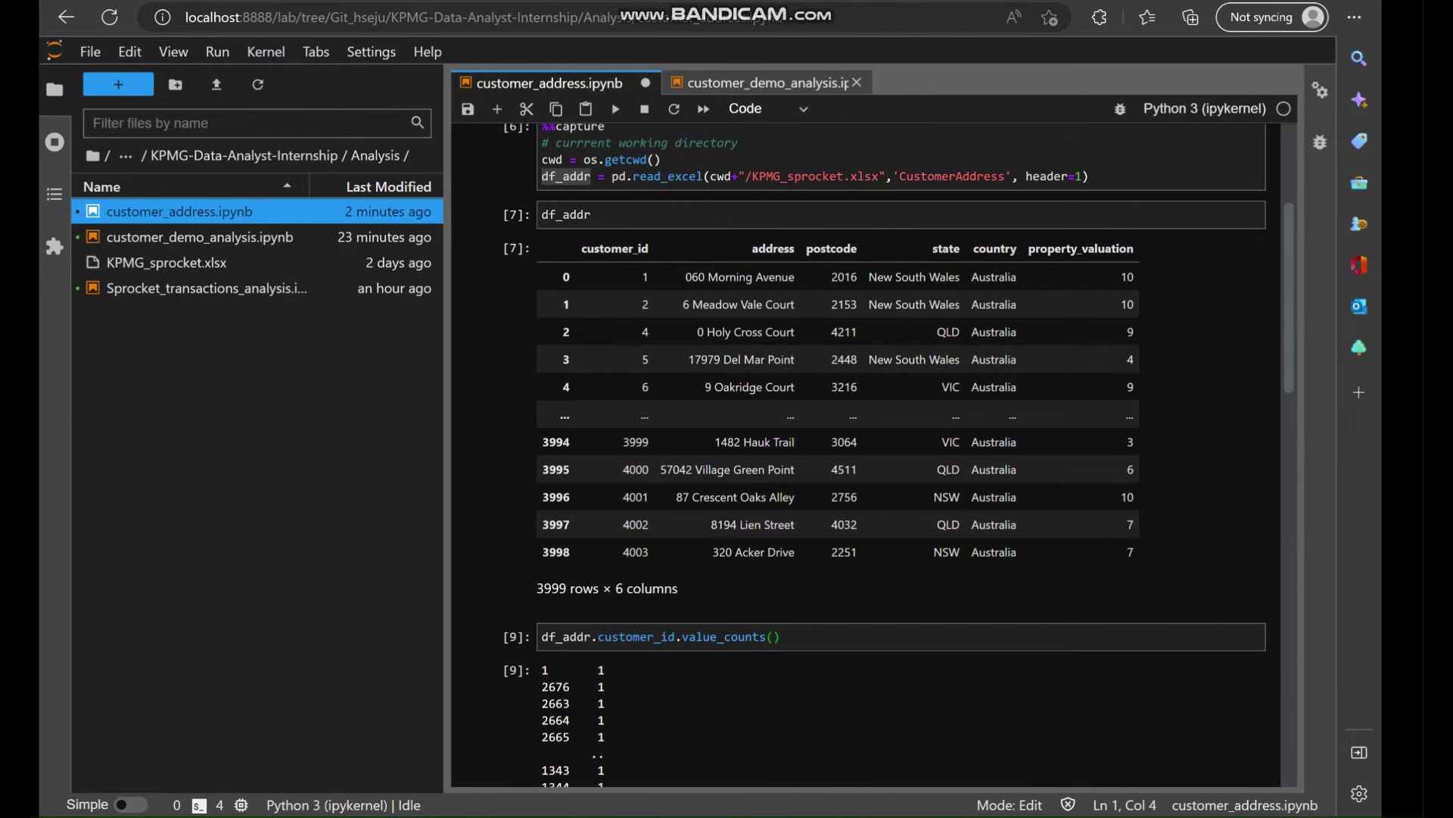
double_click(765, 249)
key(ctrl+c)
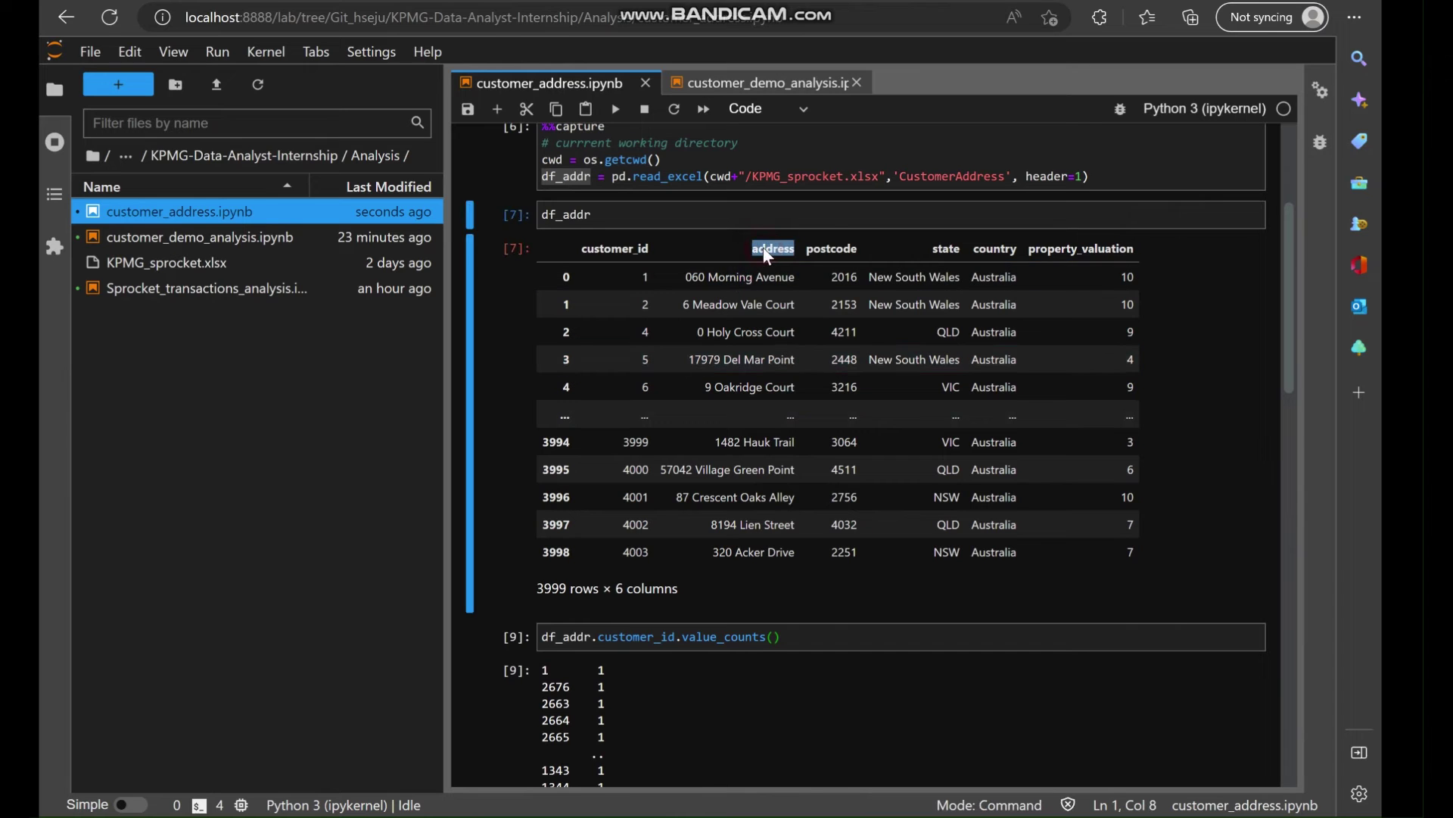
scroll(766, 461, down, 13)
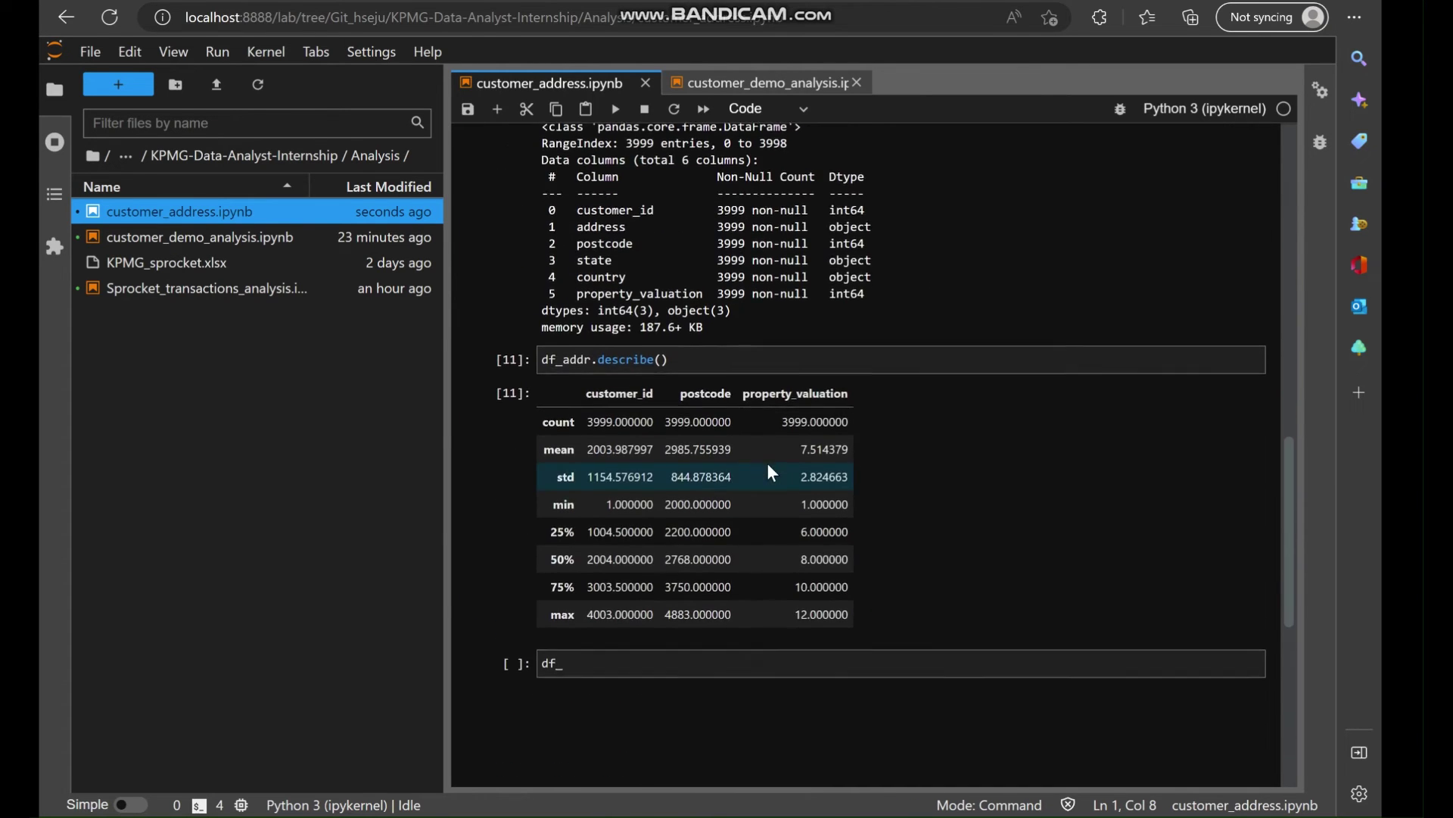
scroll(770, 474, down, 2)
click(586, 525)
text(addr)
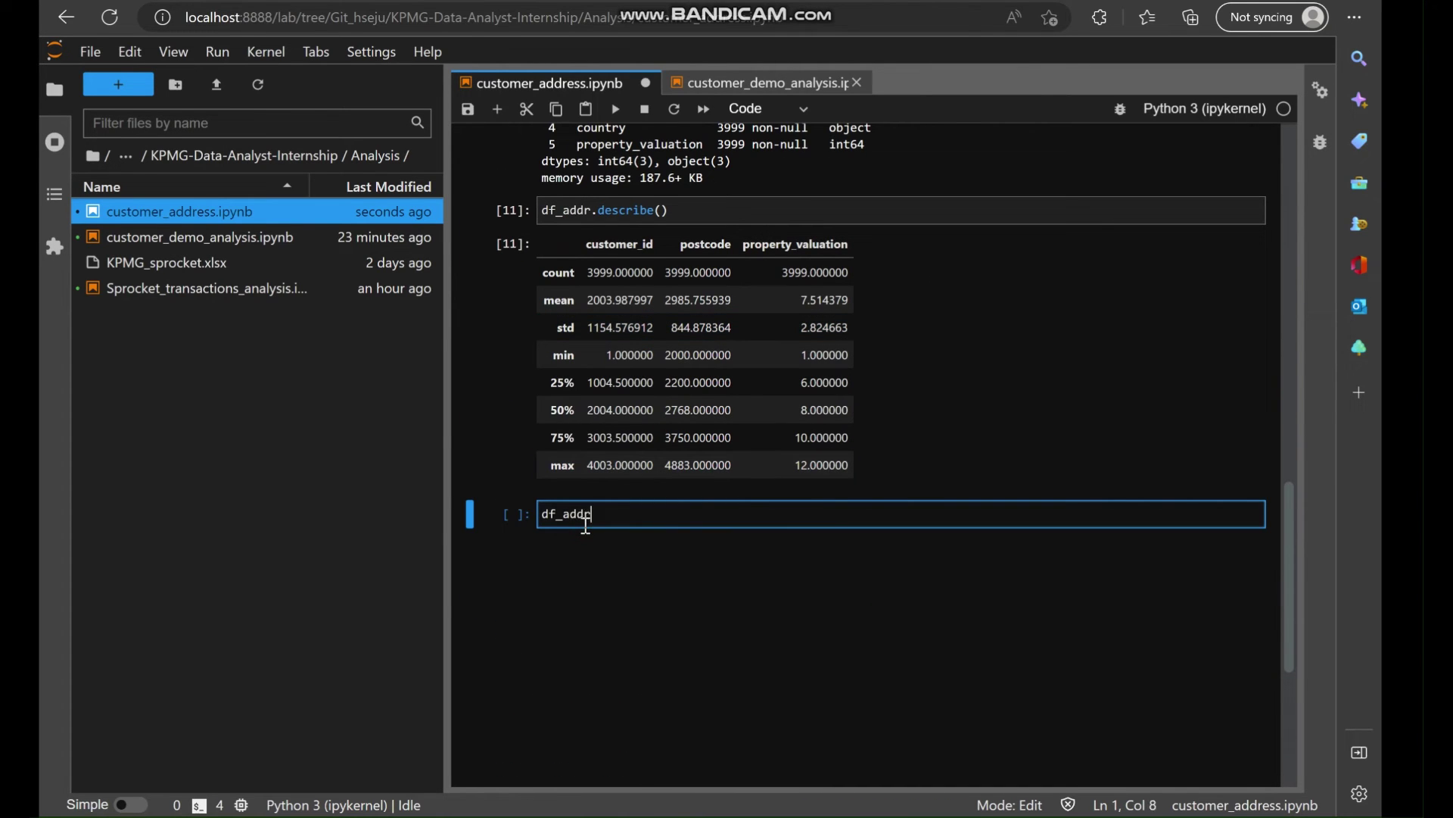
key(ctrl+v)
key(Left)
key(Left)
key(Left)
key(Left)
key(Left)
key(Left)
key(Left)
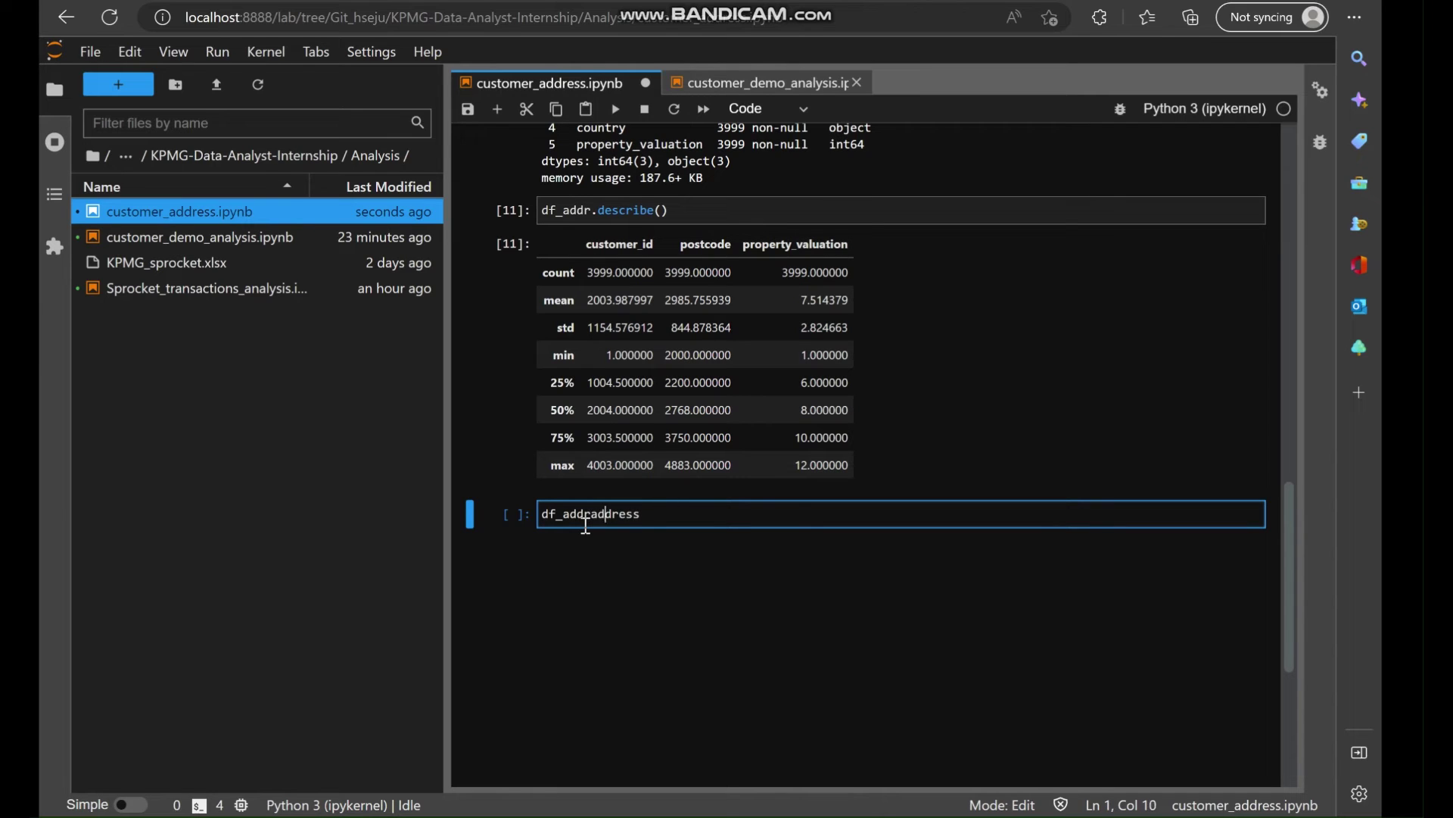
text(.)
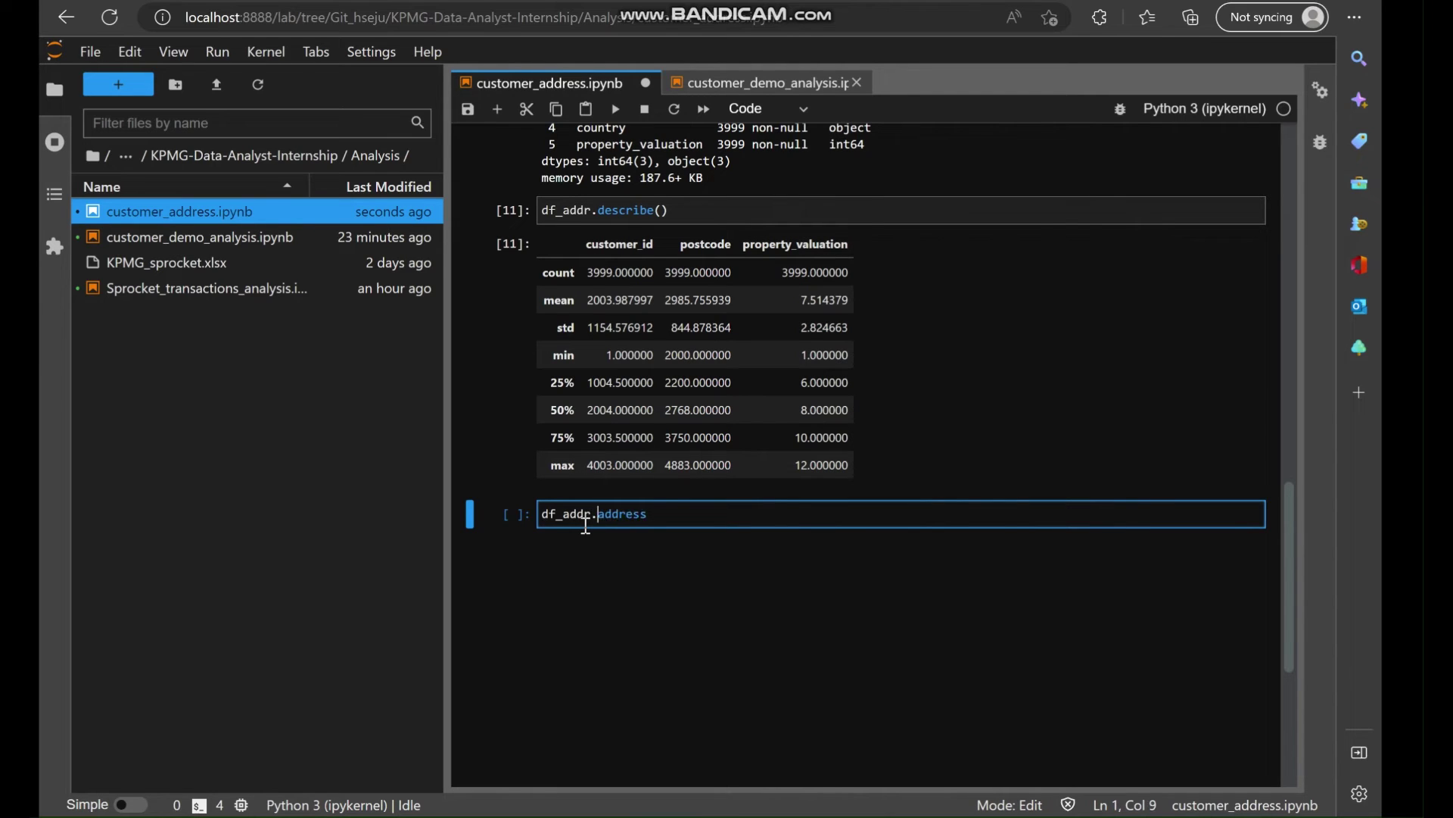
click(650, 520)
key(shift+Return)
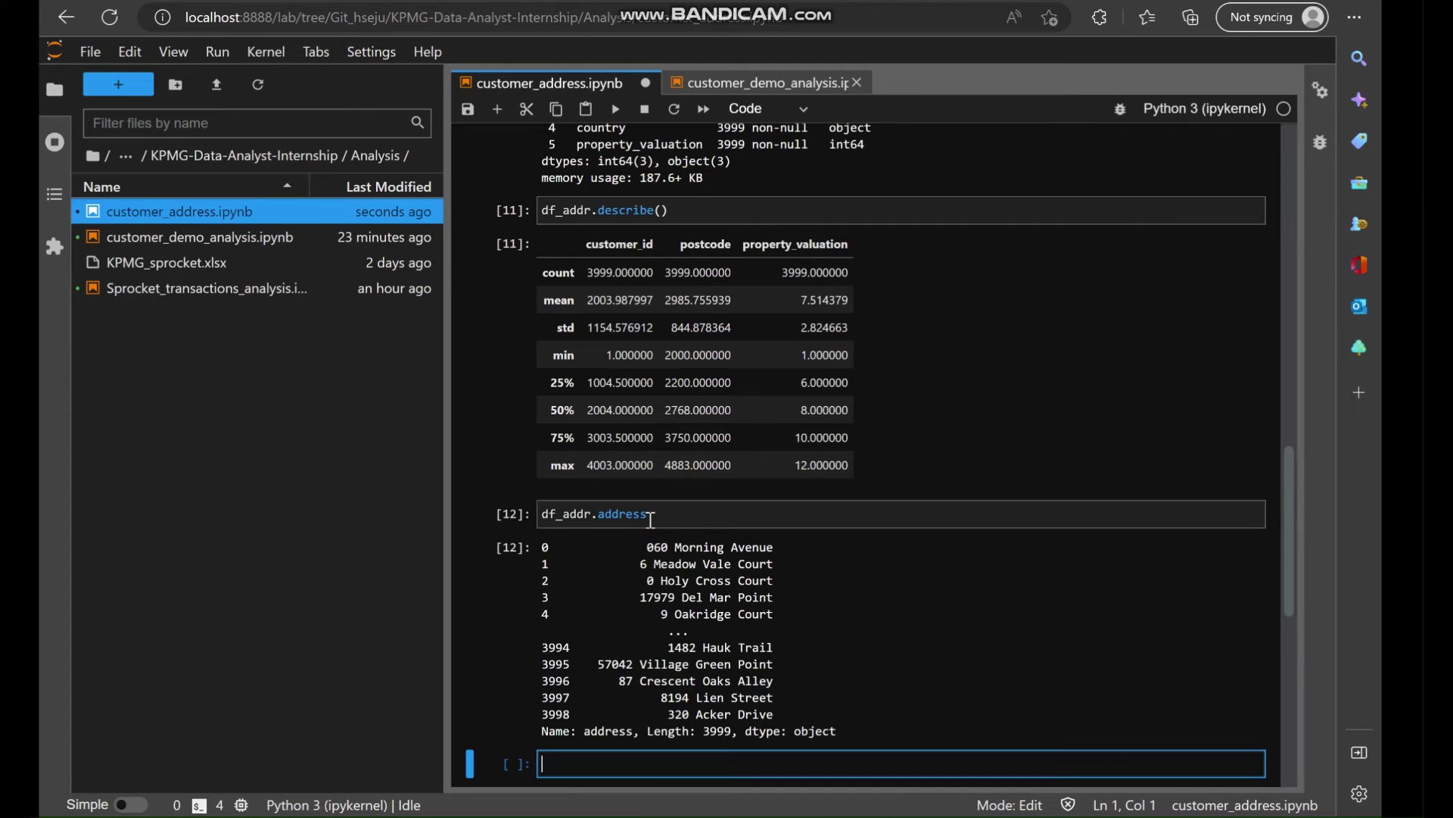
Return to the address cell and copy the state column name from the table header.
click(679, 521)
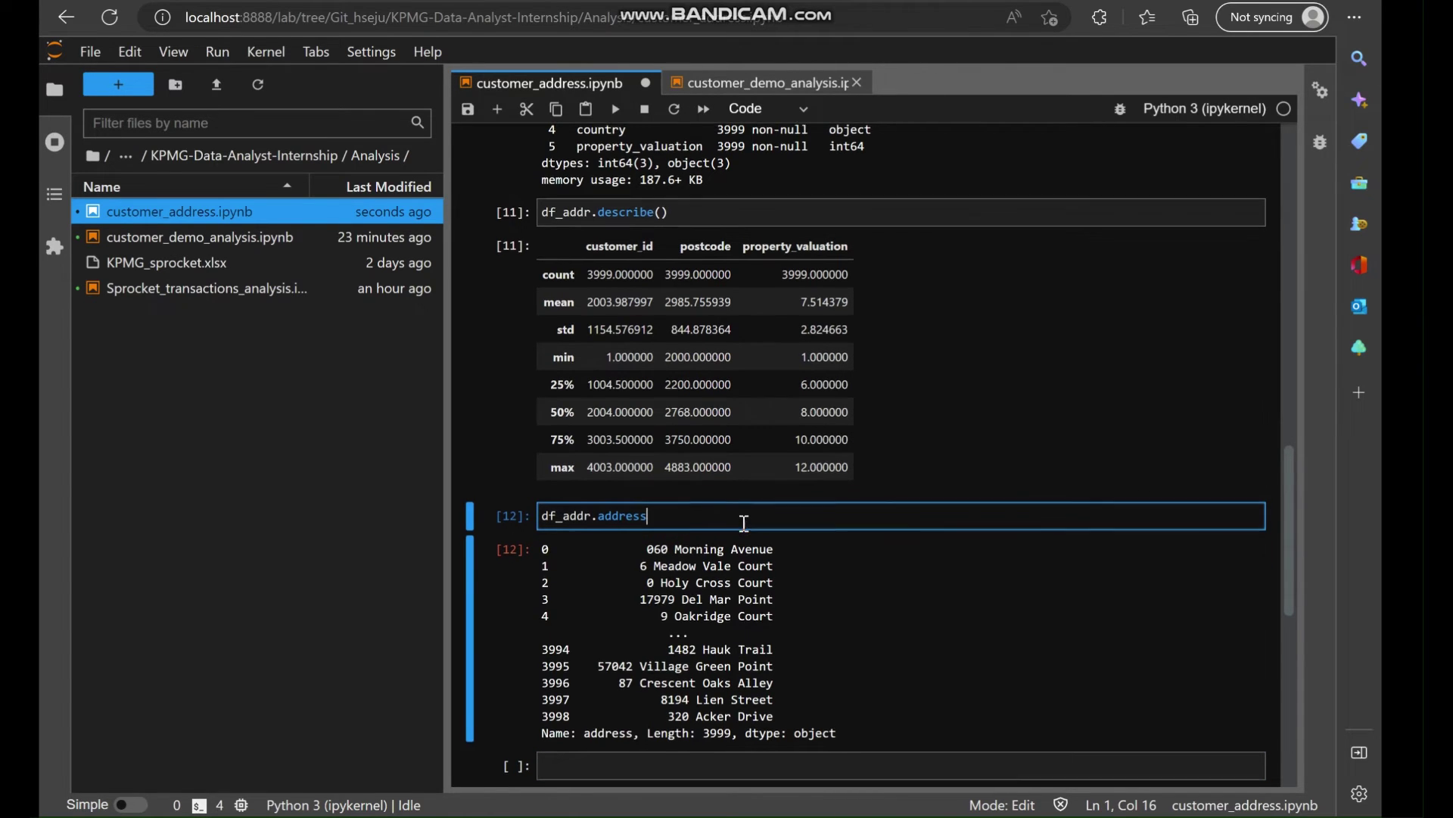
scroll(669, 616, down, 1)
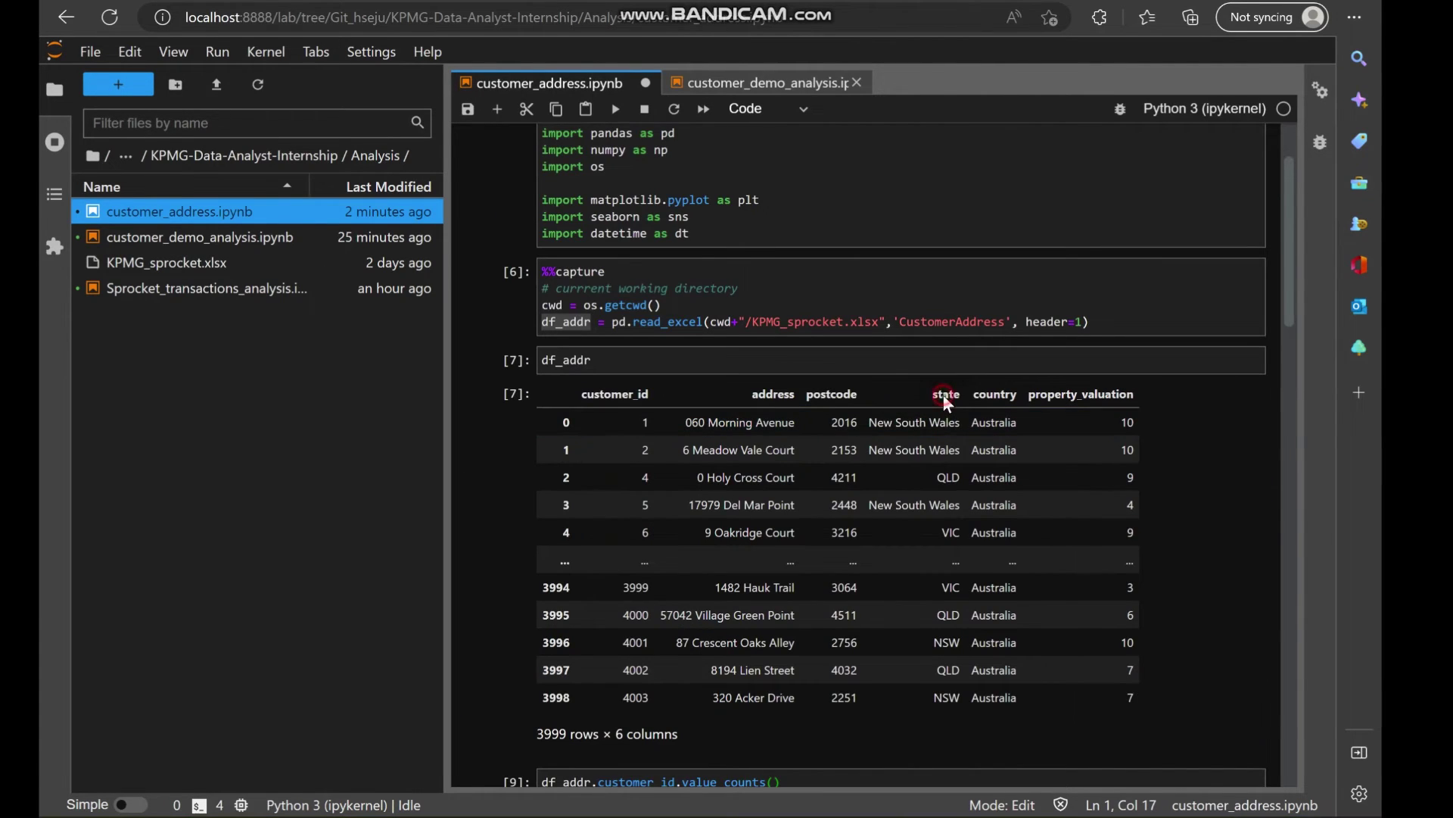
double_click(946, 394)
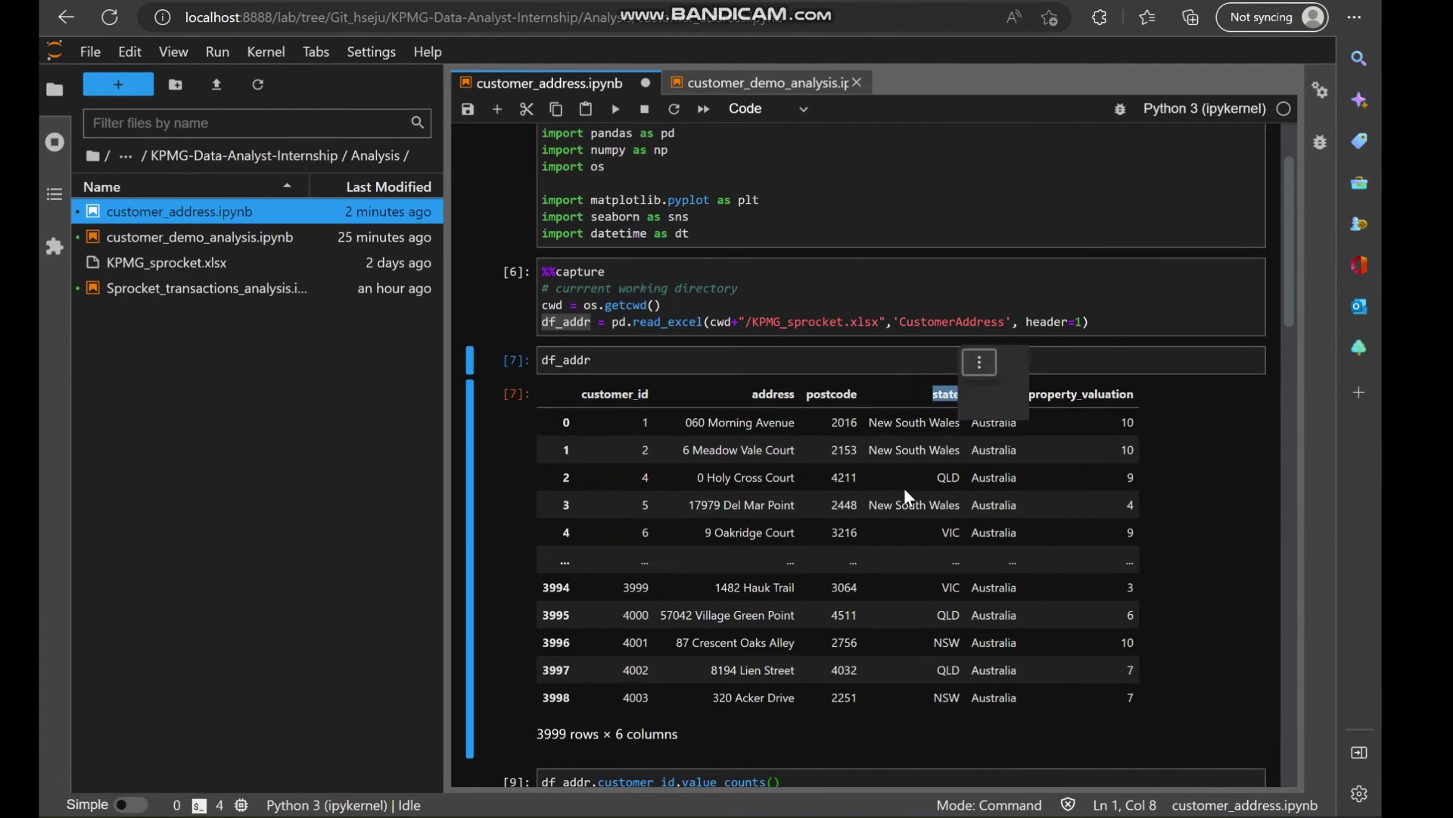
scroll(904, 488, down, 10)
scroll(824, 582, down, 4)
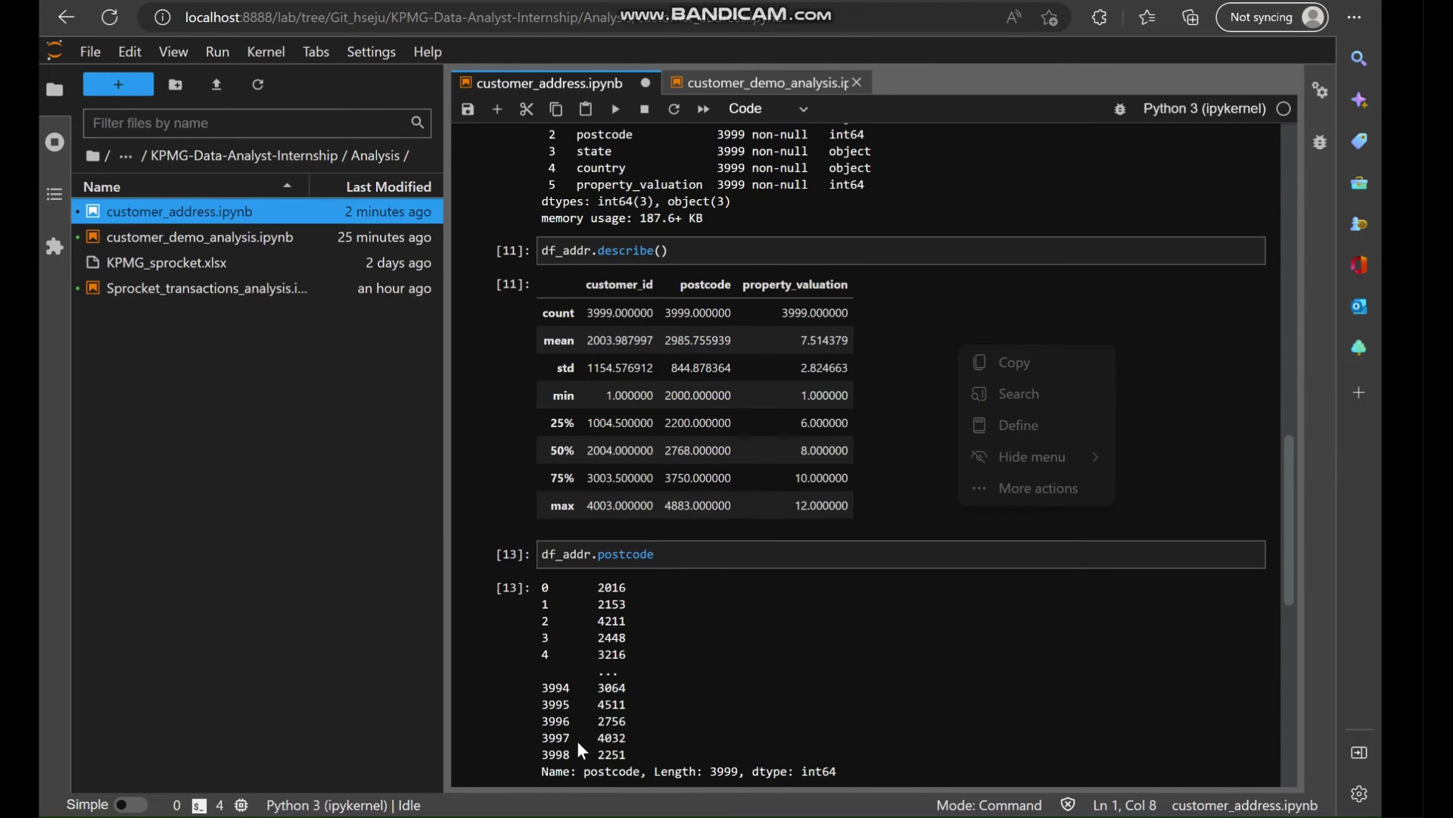
scroll(642, 589, down, 4)
Count addresses per state with df_addr.state.value_counts() and save the notebook.
click(565, 526)
text(df_)
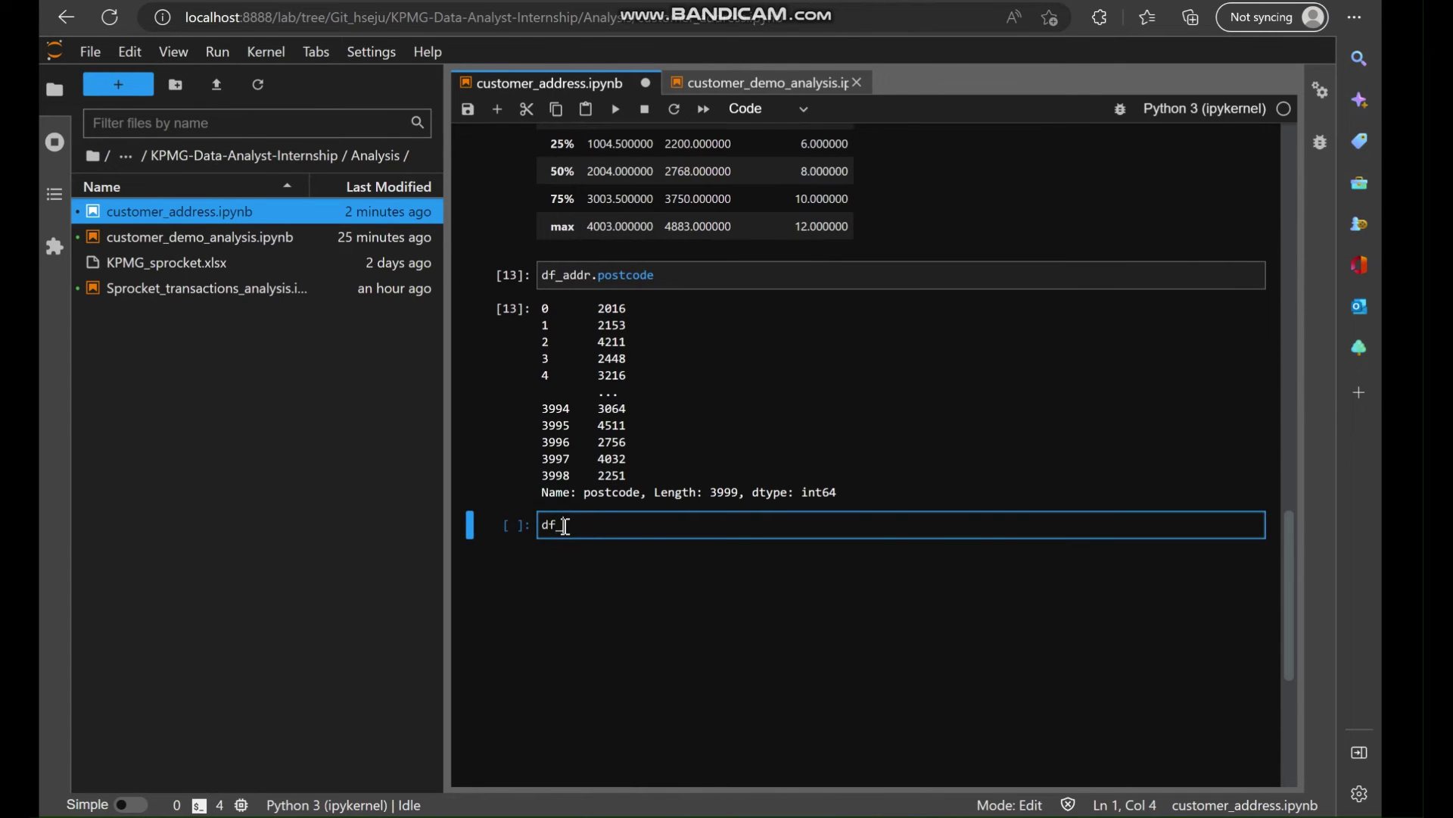
text(addr.state)
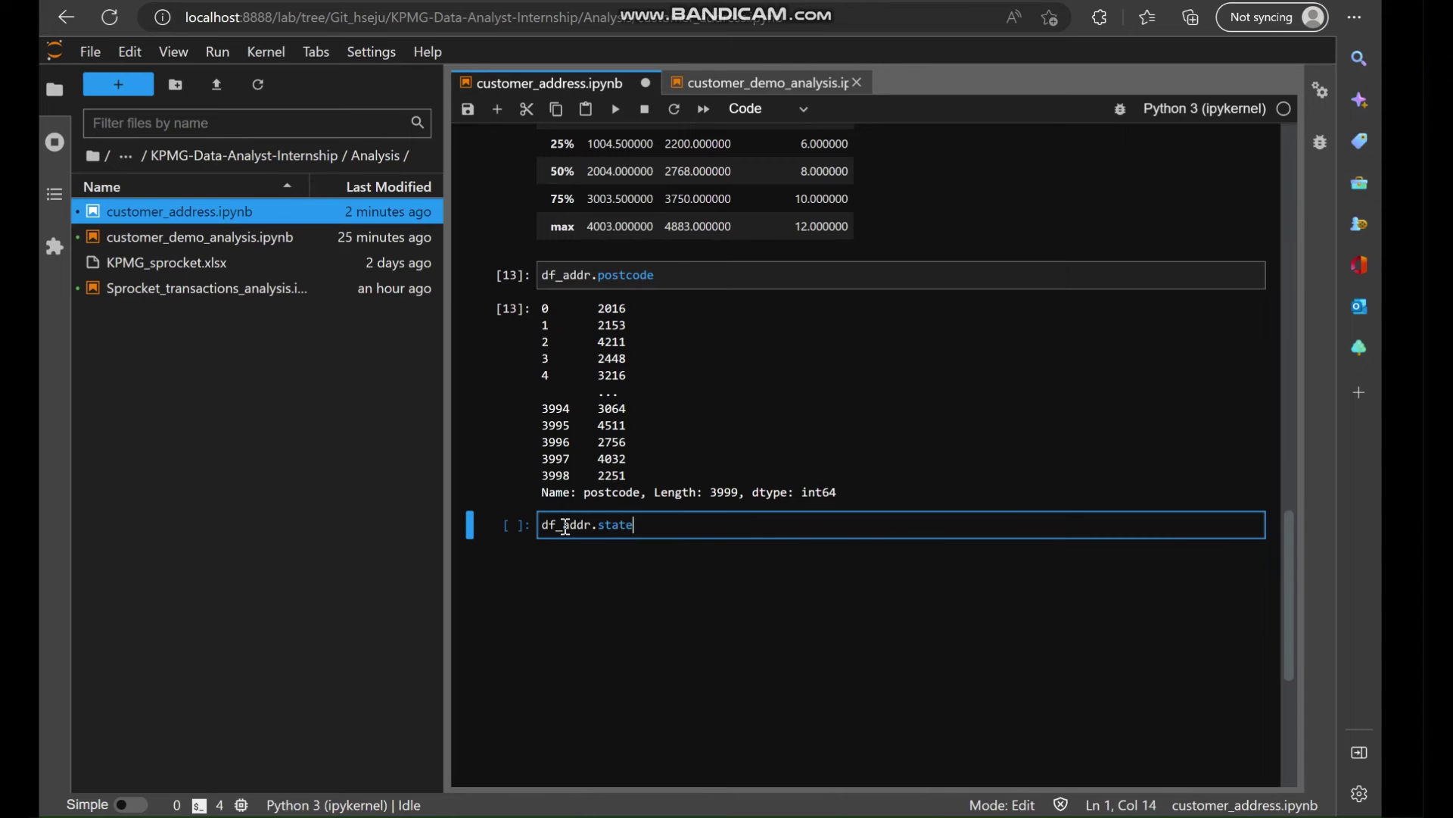
text(.value_counts())
key(shift+Return)
scroll(566, 525, down, 1)
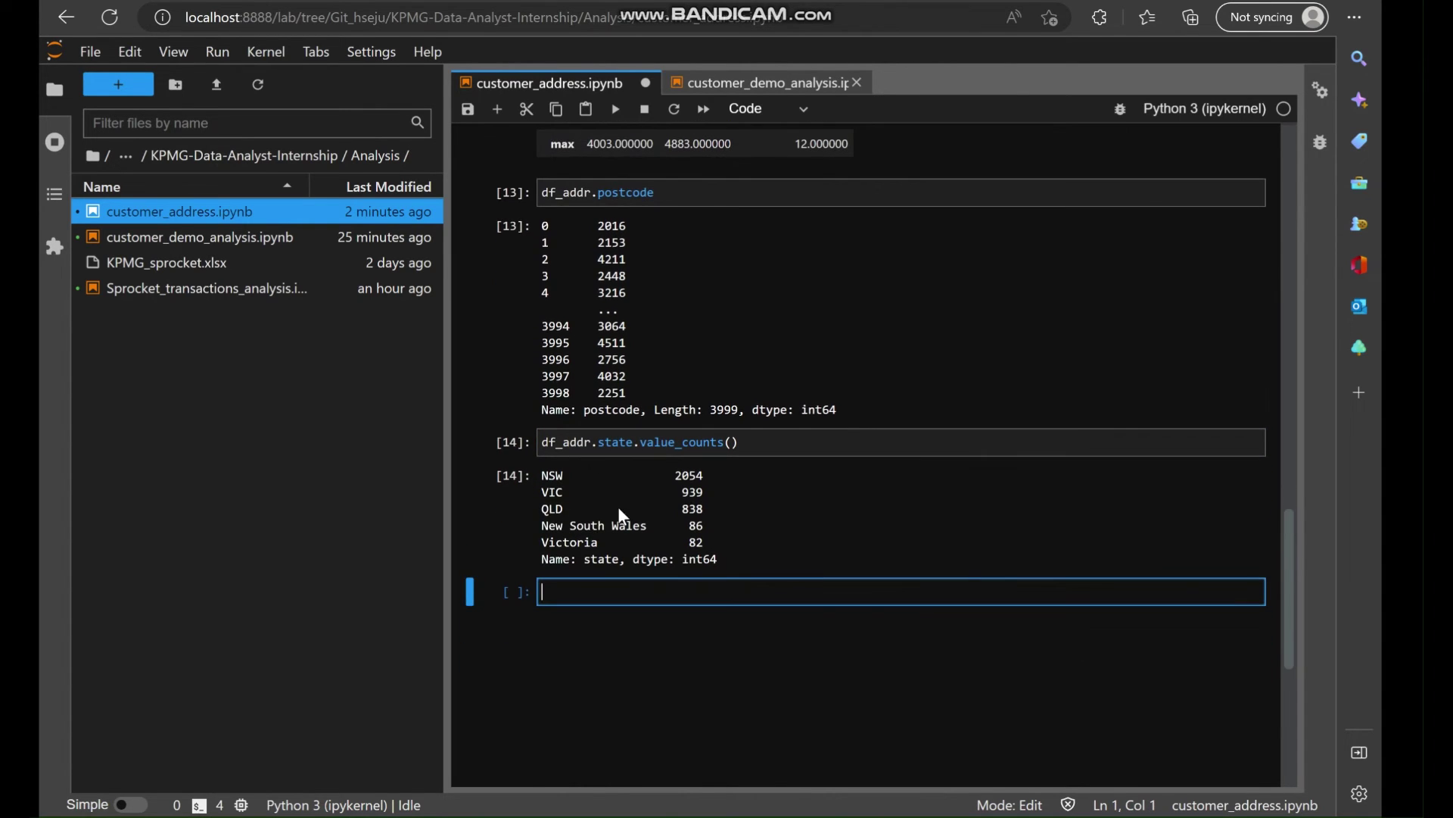
key(ctrl+s)
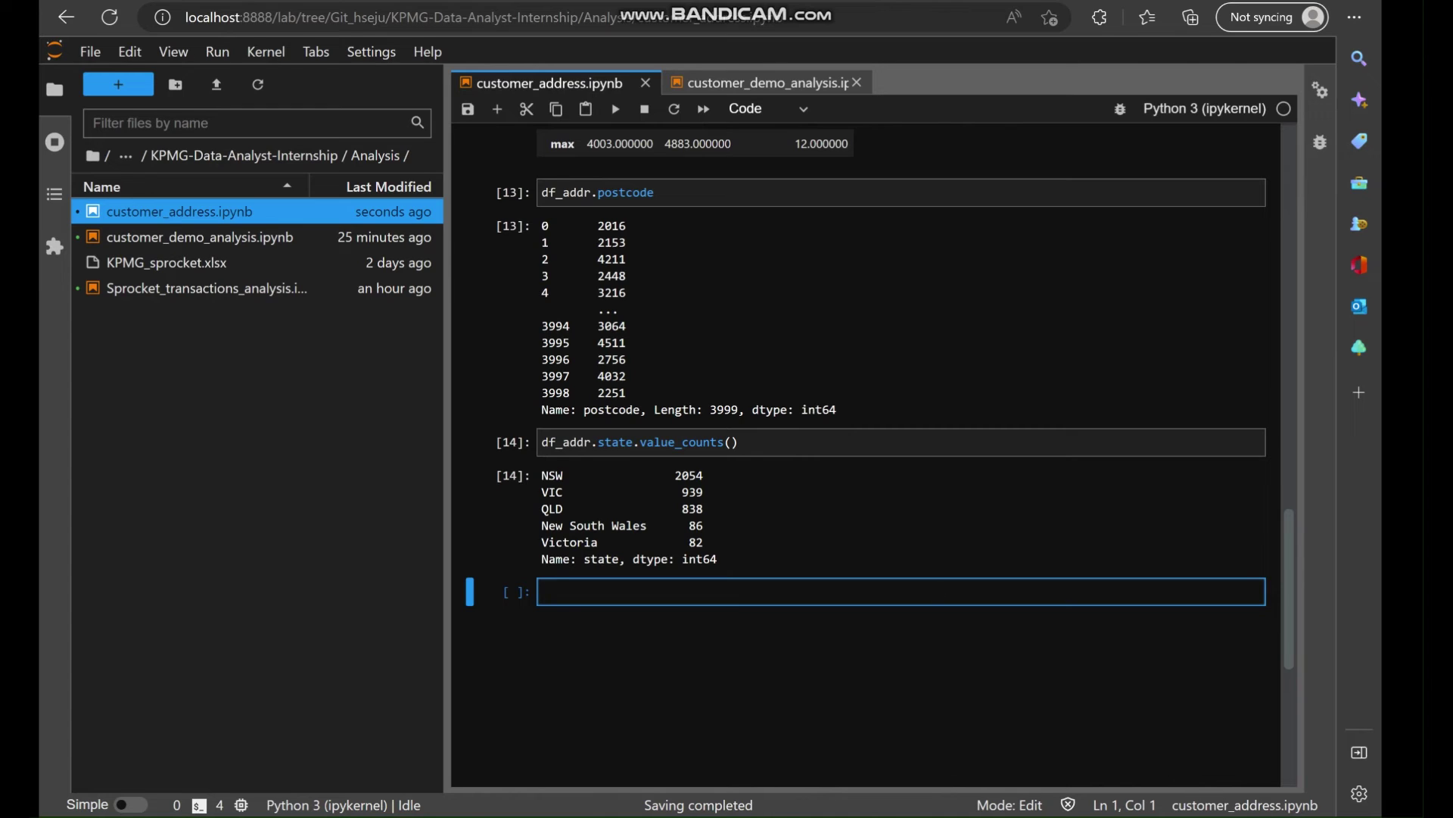
Highlight NSW, VIC, QLD rows against New South Wales and Victoria to expose inconsistent labels.
scroll(836, 675, up, 1)
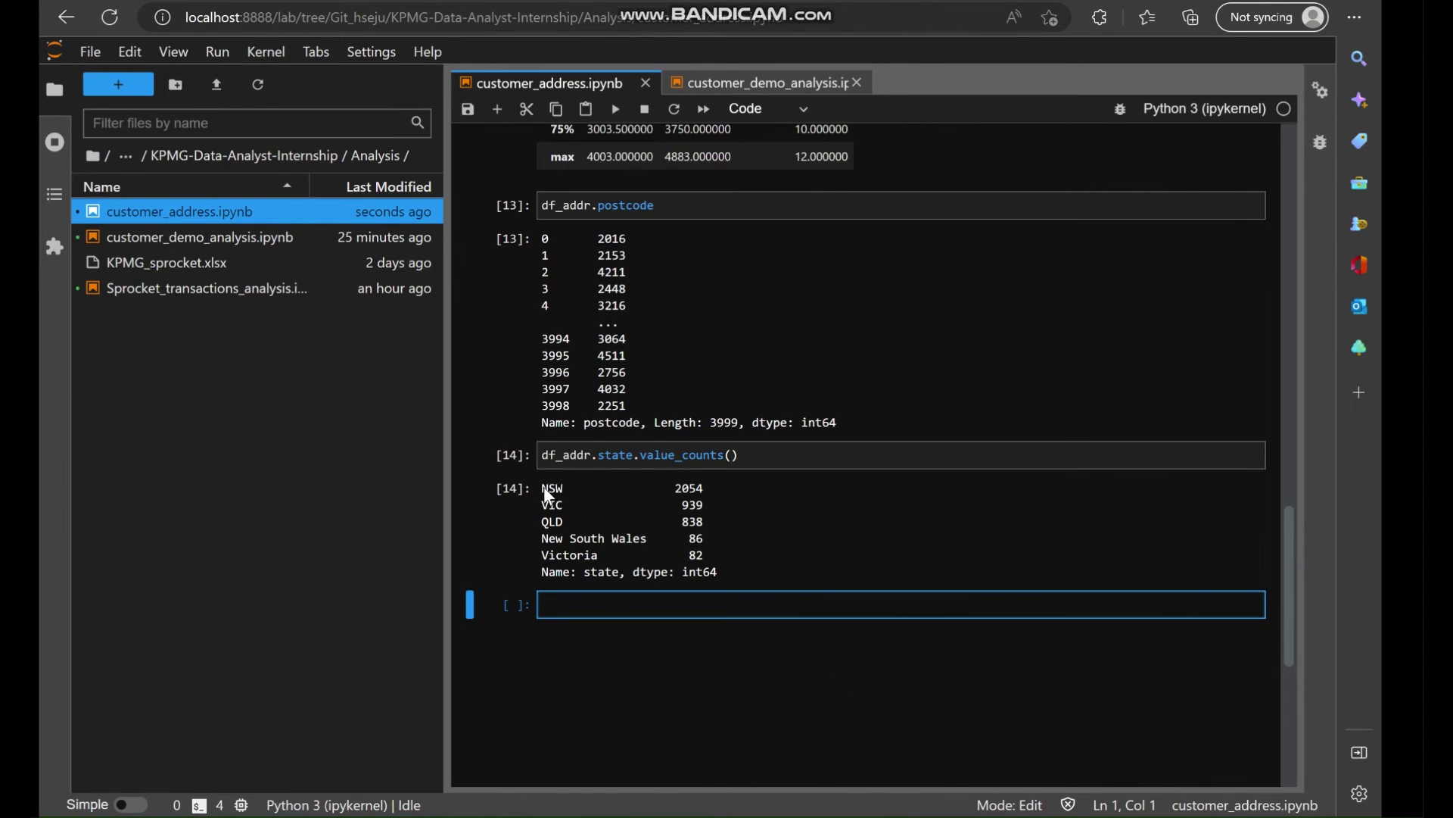
drag(544, 486, 615, 554)
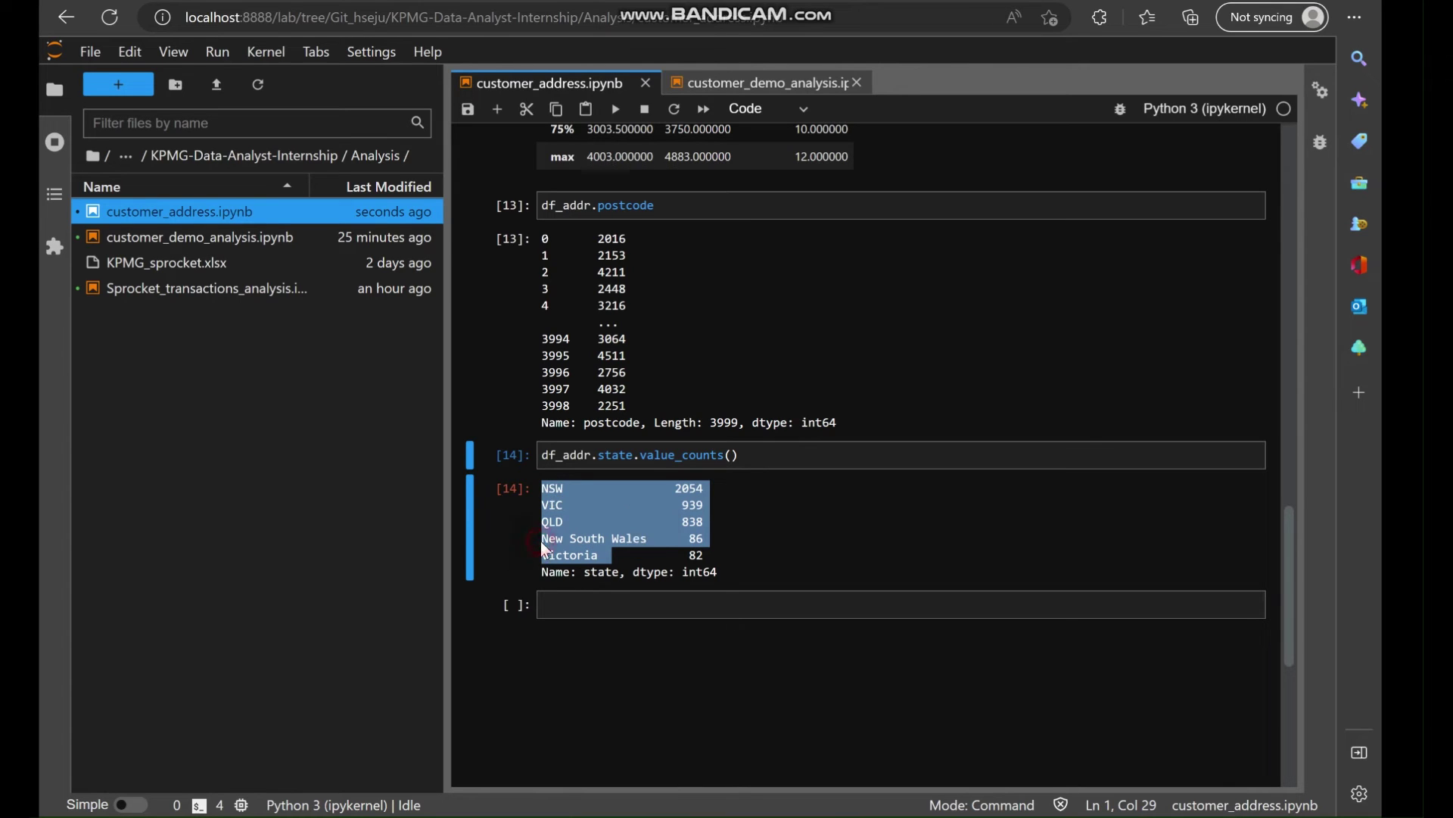
drag(540, 540, 614, 556)
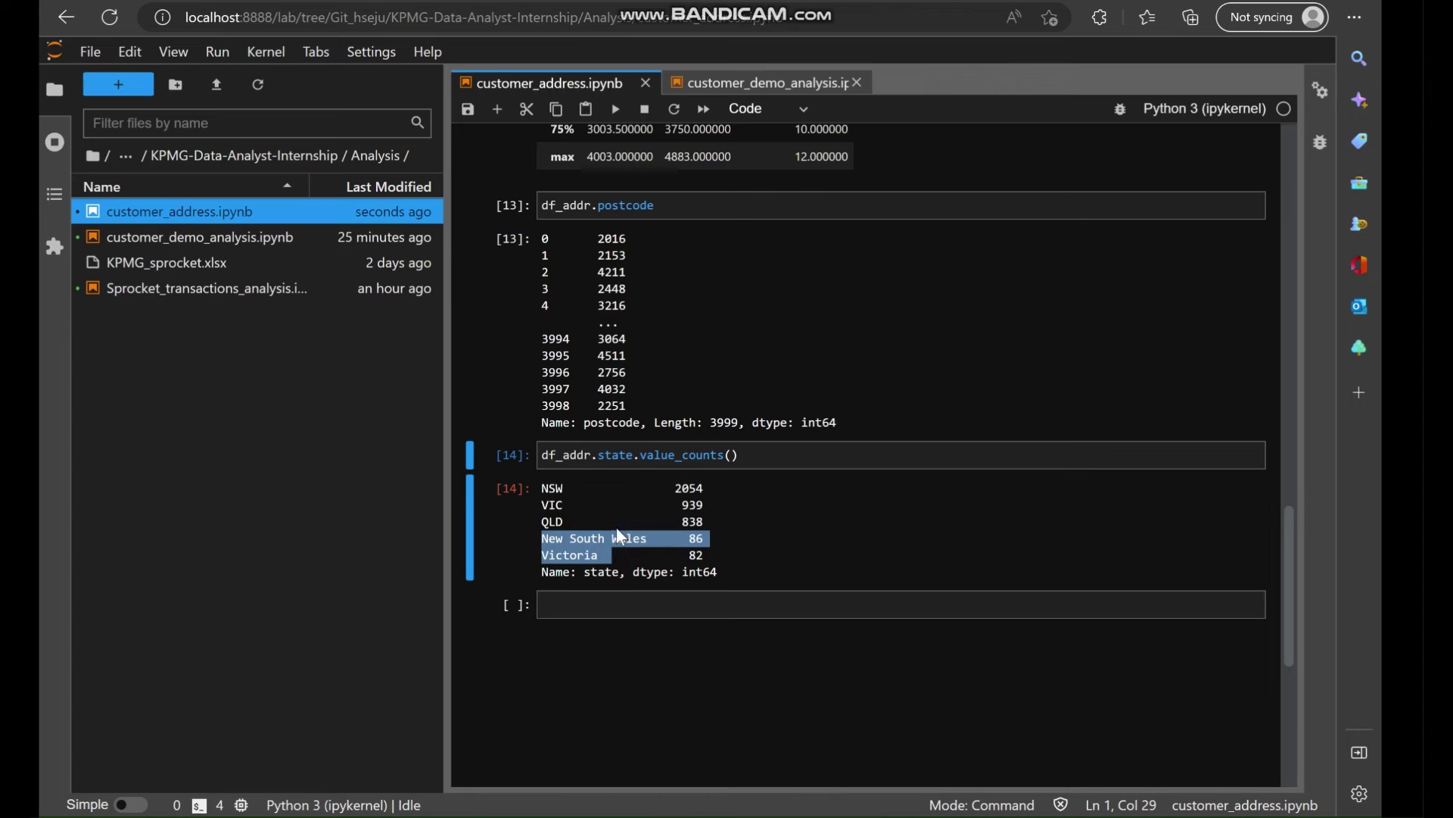
click(546, 485)
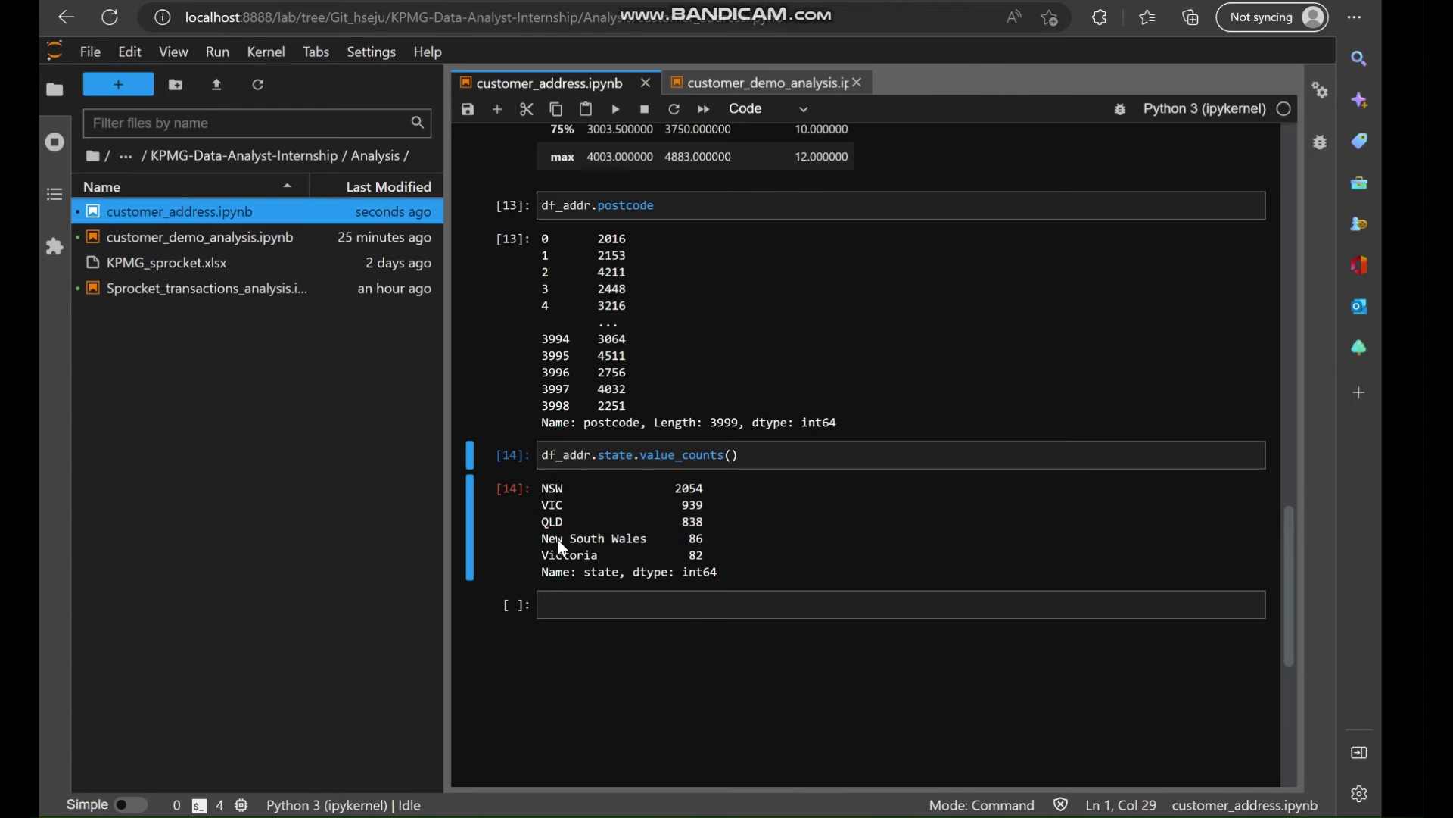
drag(541, 487, 580, 520)
click(543, 519)
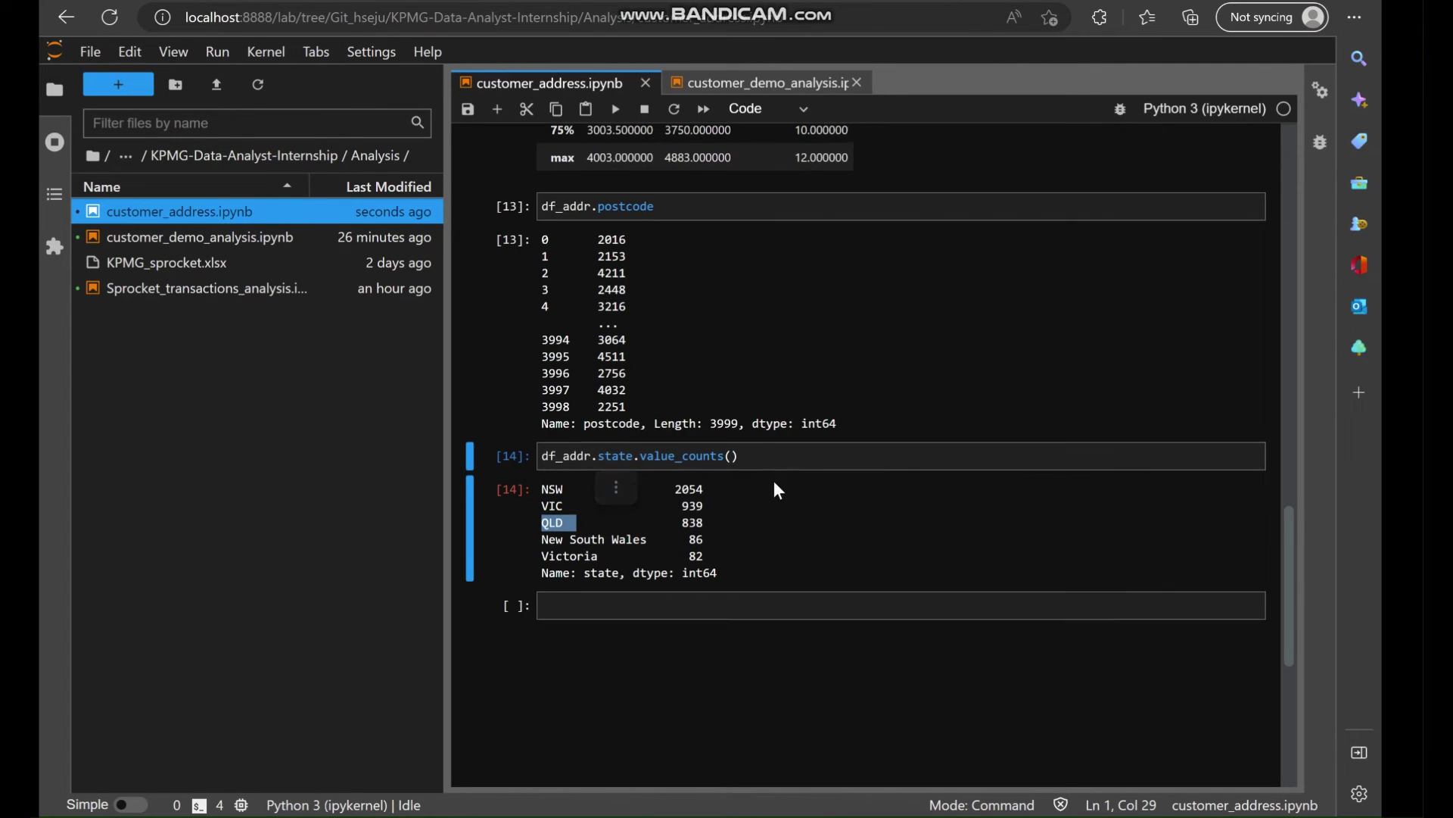
scroll(774, 480, up, 1)
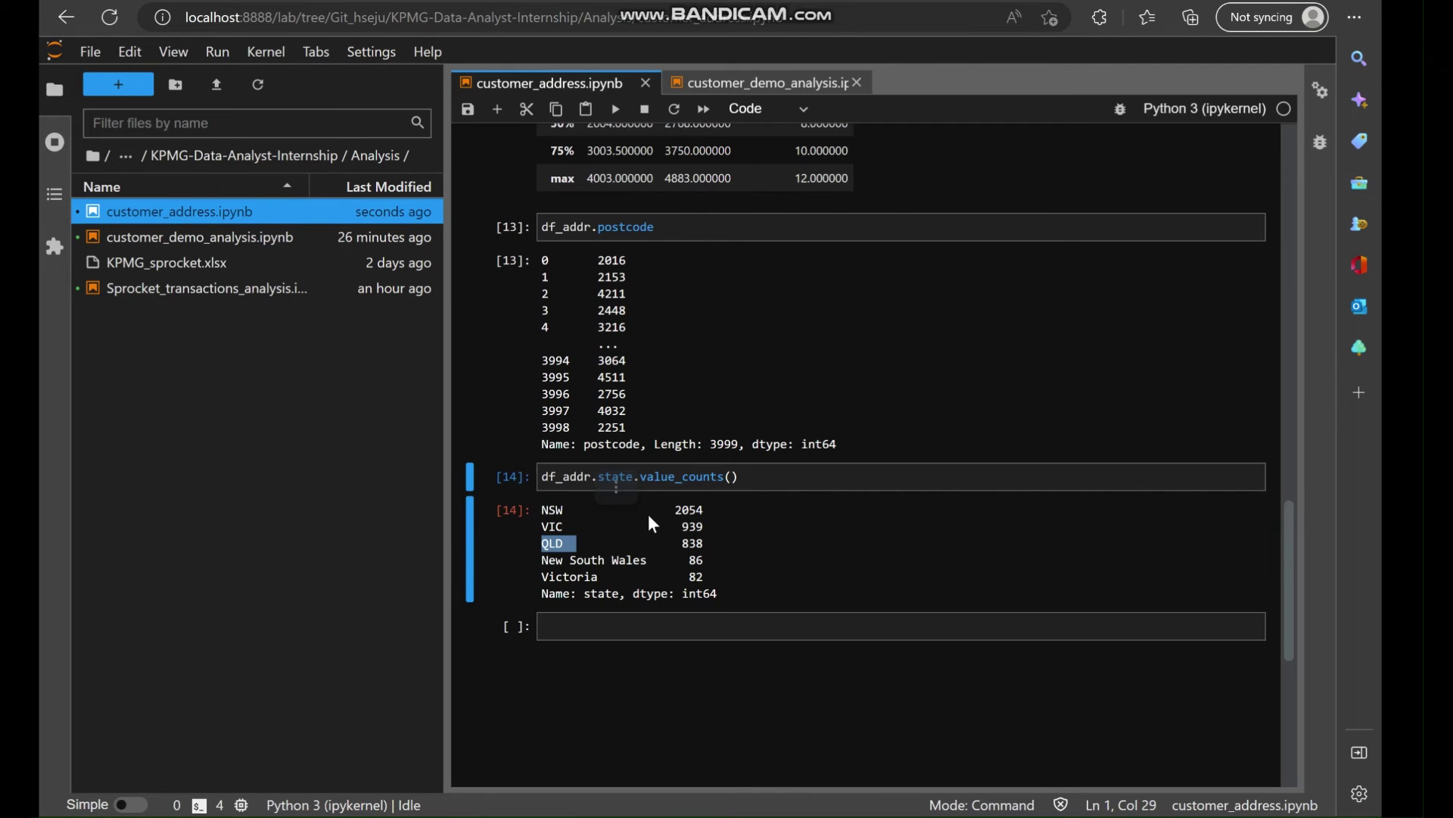
drag(542, 560, 607, 574)
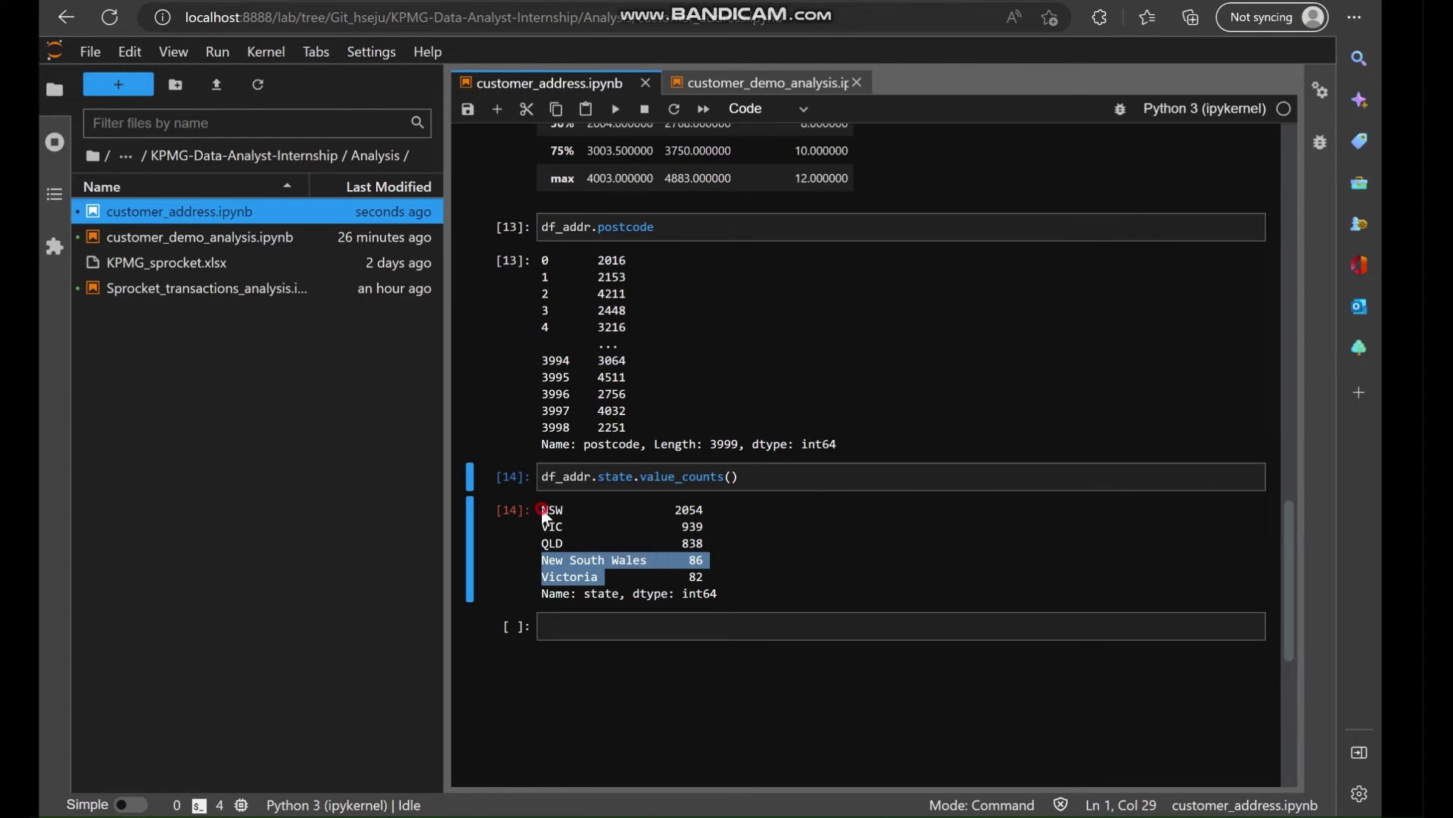
drag(543, 509, 570, 541)
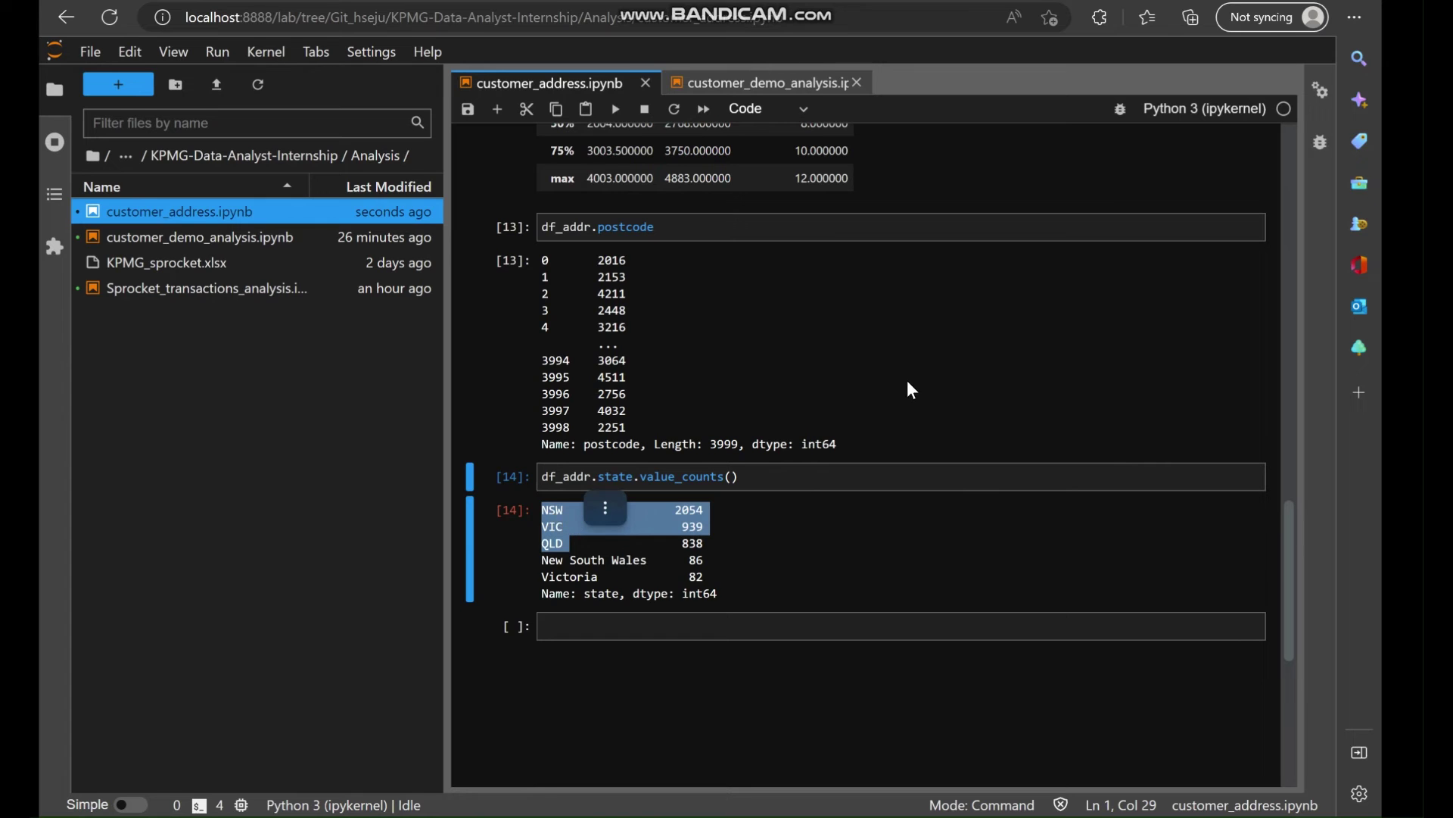
scroll(902, 418, up, 5)
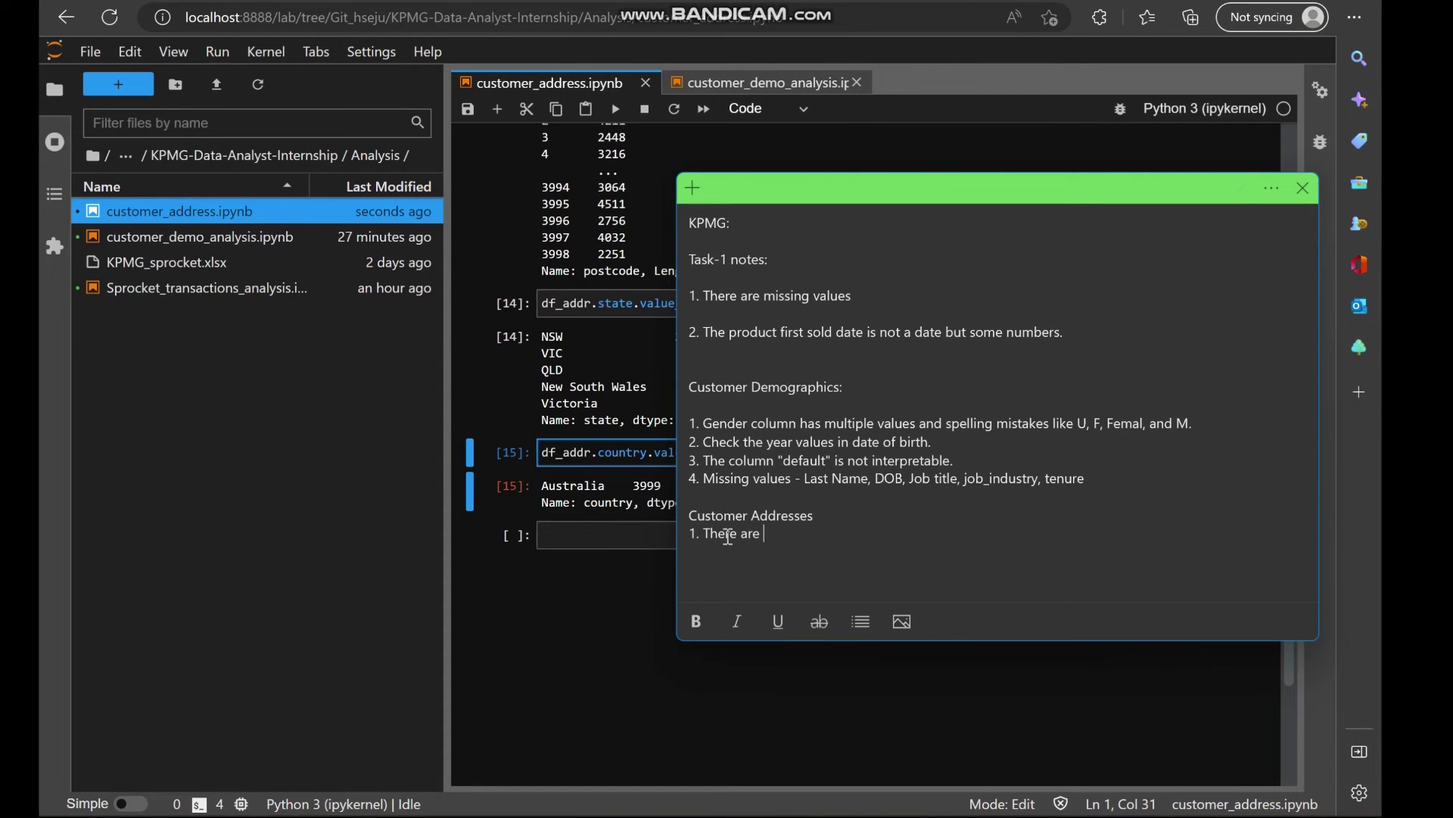
Finish the first issue line: customer ids not present in Customer demographics data.
text(customer id which are not present in )
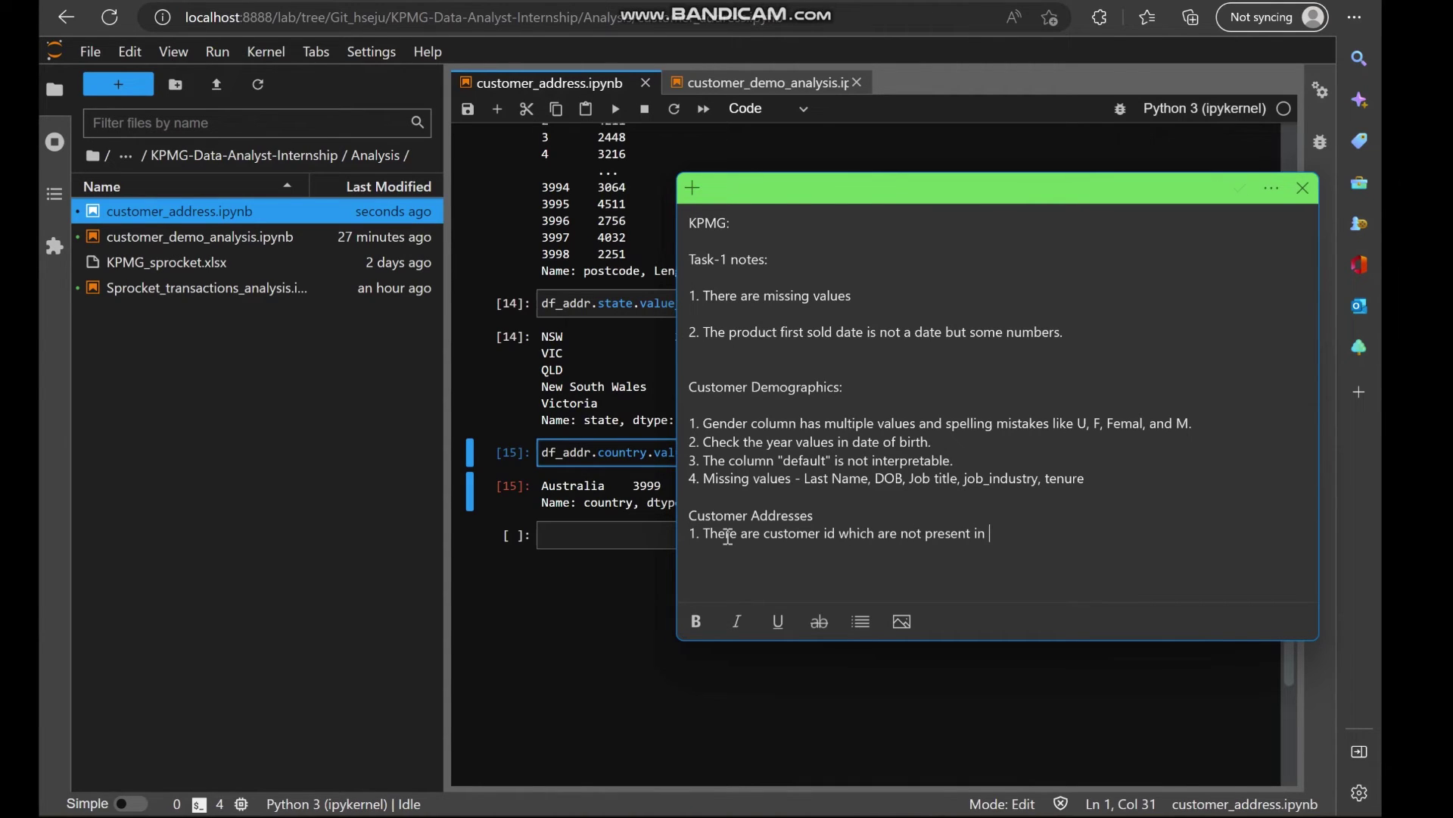
text(Customer demogrp)
key(BackSpace)
key(BackSpace)
text(raphics)
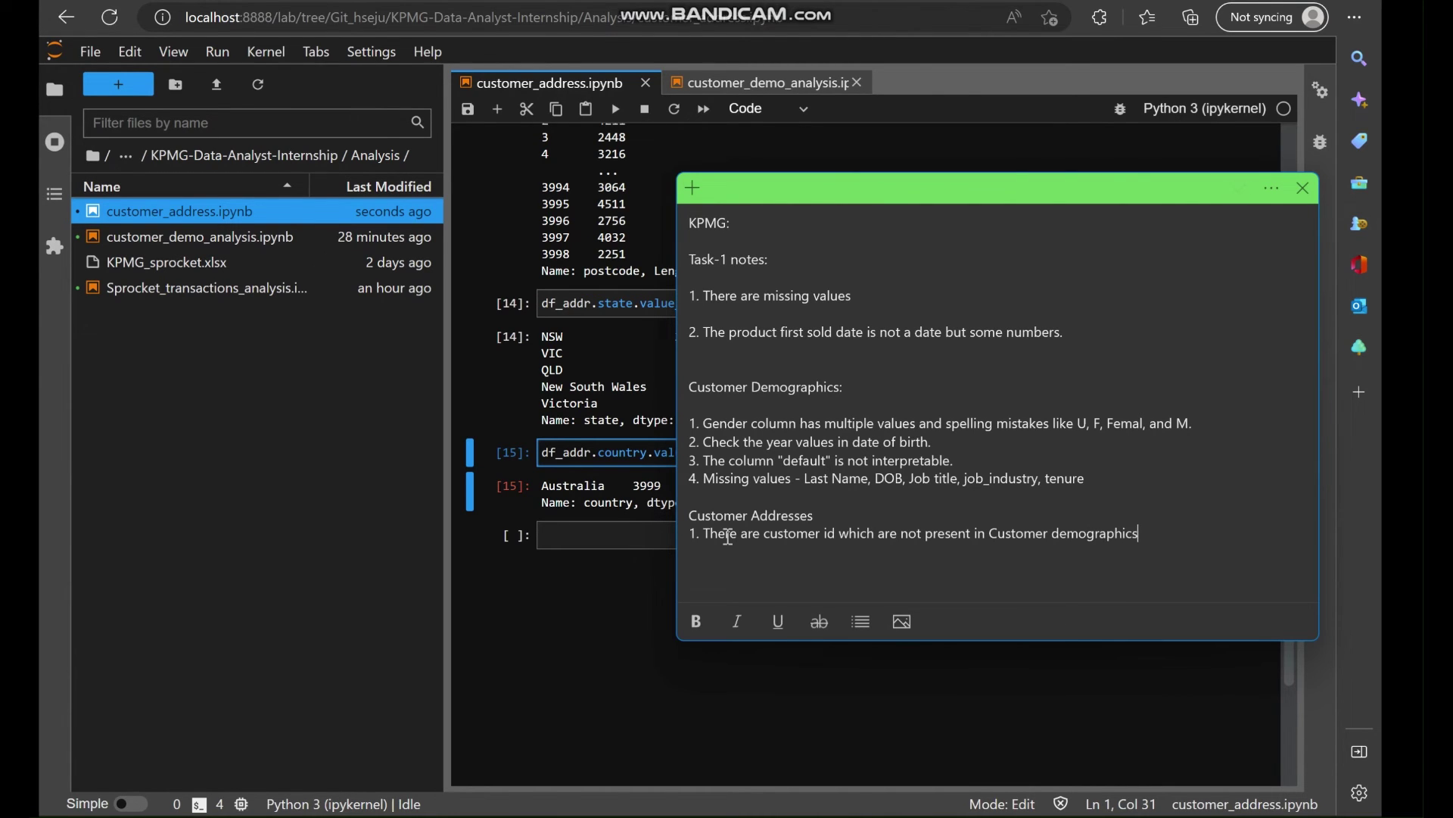
text( data)
text(.)
Add issue '2. The format of state names is inconsistent.' under Customer Addresses.
text(2.)
text(The fornat fo)
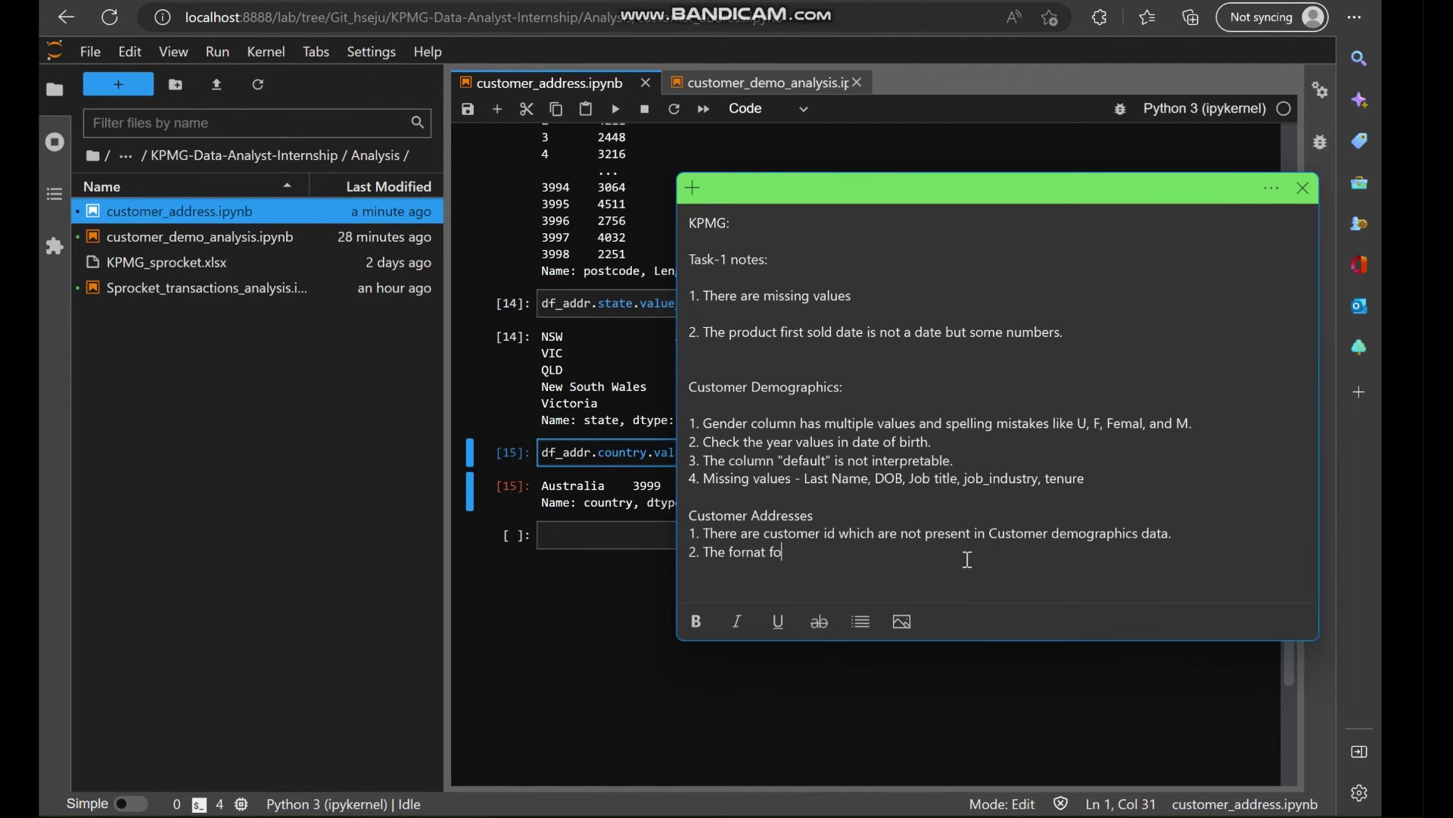
key(BackSpace)
key(BackSpace)
key(BackSpace)
key(BackSpace)
key(BackSpace)
key(BackSpace)
text(mat of state co)
key(BackSpace)
key(BackSpace)
key(BackSpace)
text(names is inso)
key(BackSpace)
key(BackSpace)
text(consistent.)
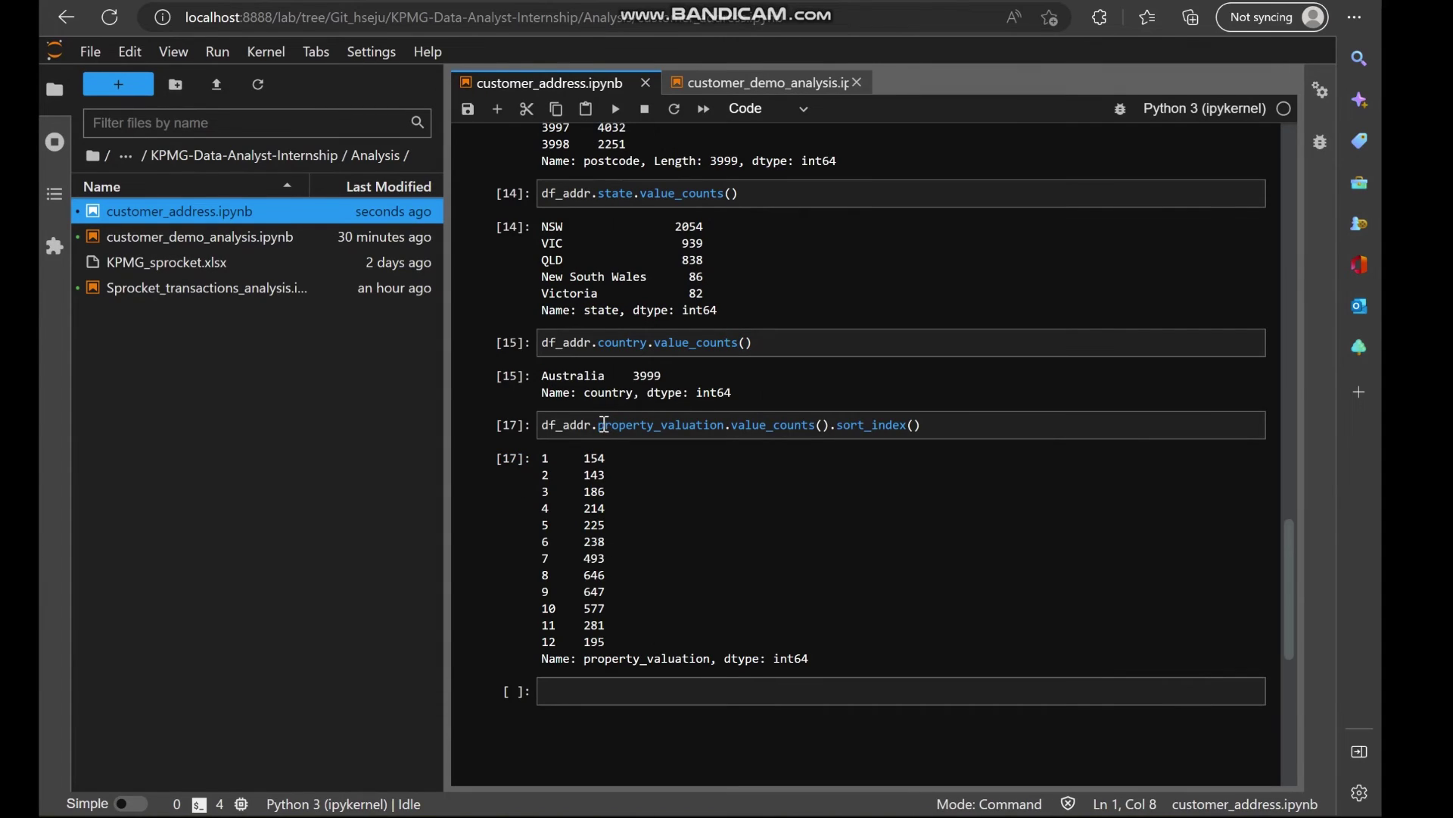
Highlight the property_valuation column name in cell [17] showing sorted counts for values 1–12.
drag(604, 424, 723, 433)
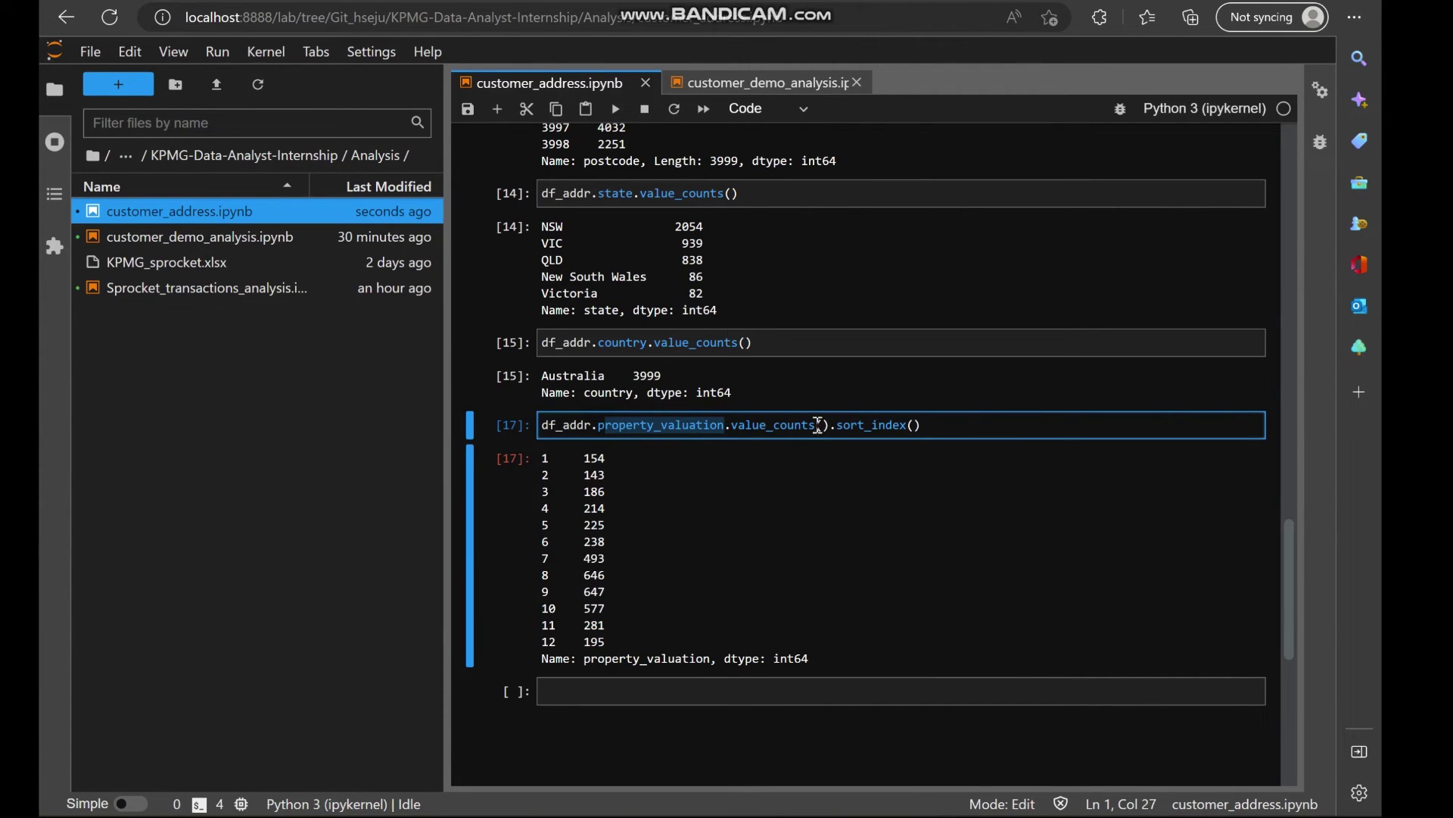
click(958, 426)
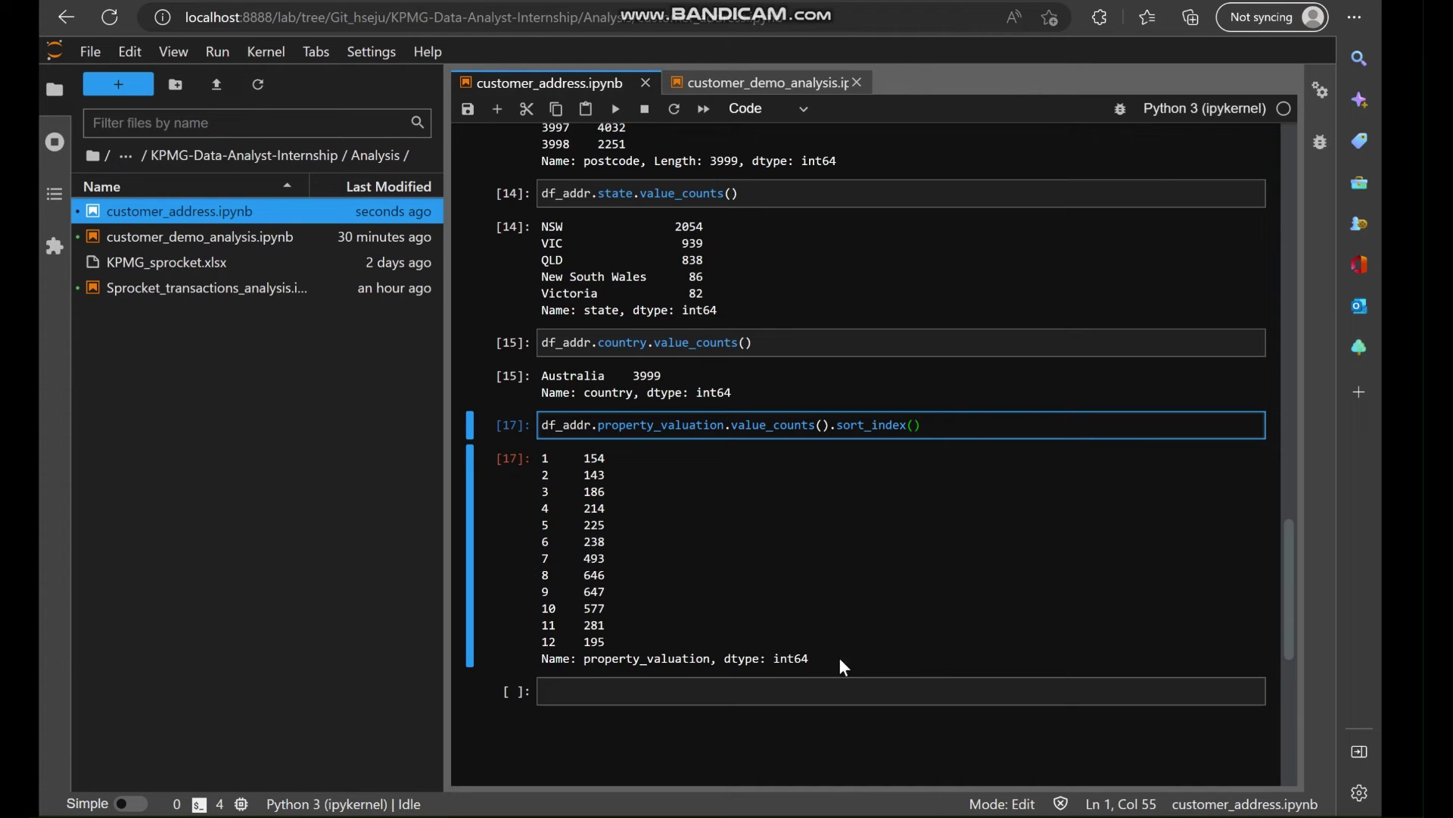
Add note line '3. Property valuation is not interpretable. Is it in millions or thousands?'.
click(787, 816)
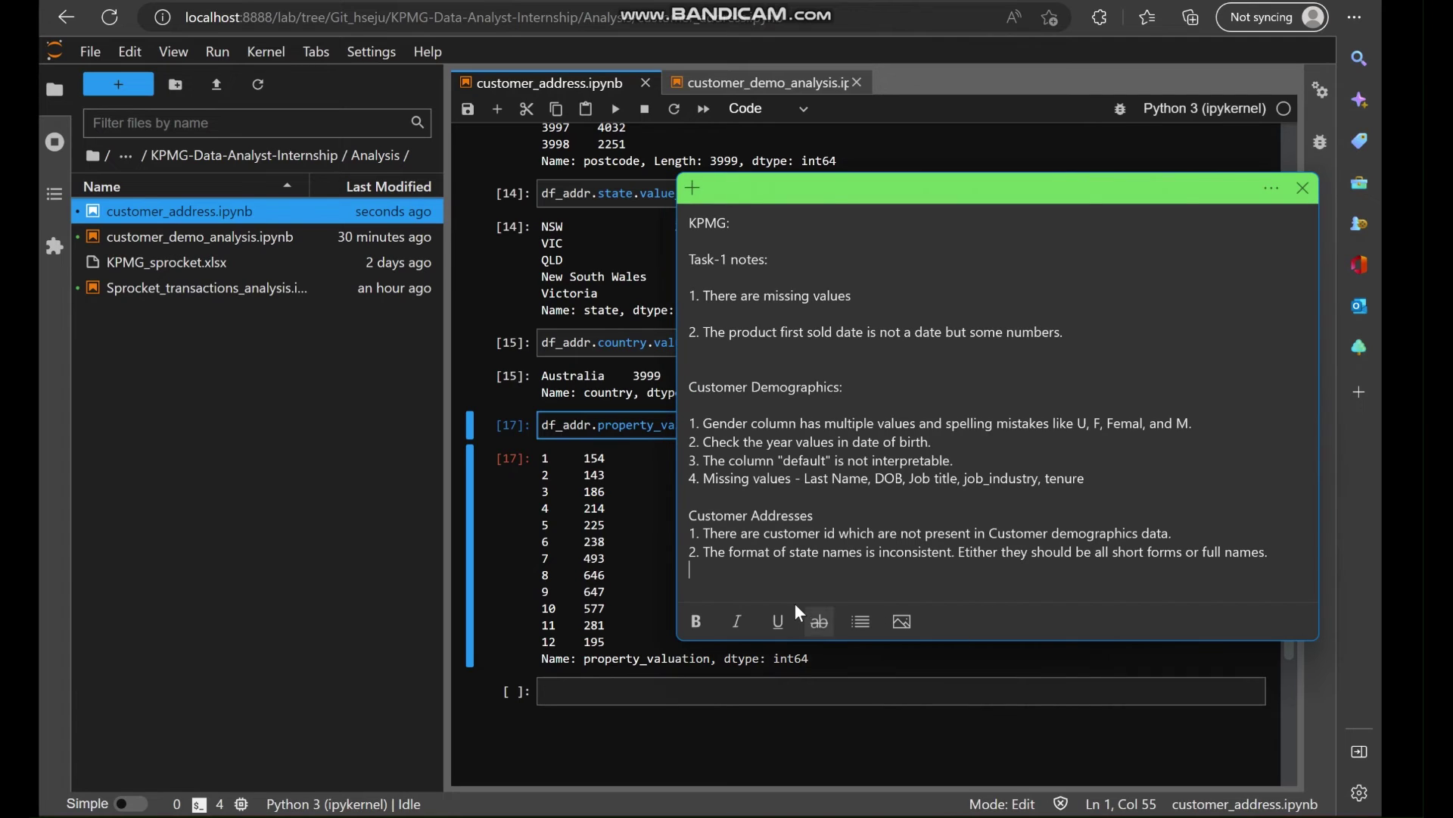
text(3. Property valuation is not)
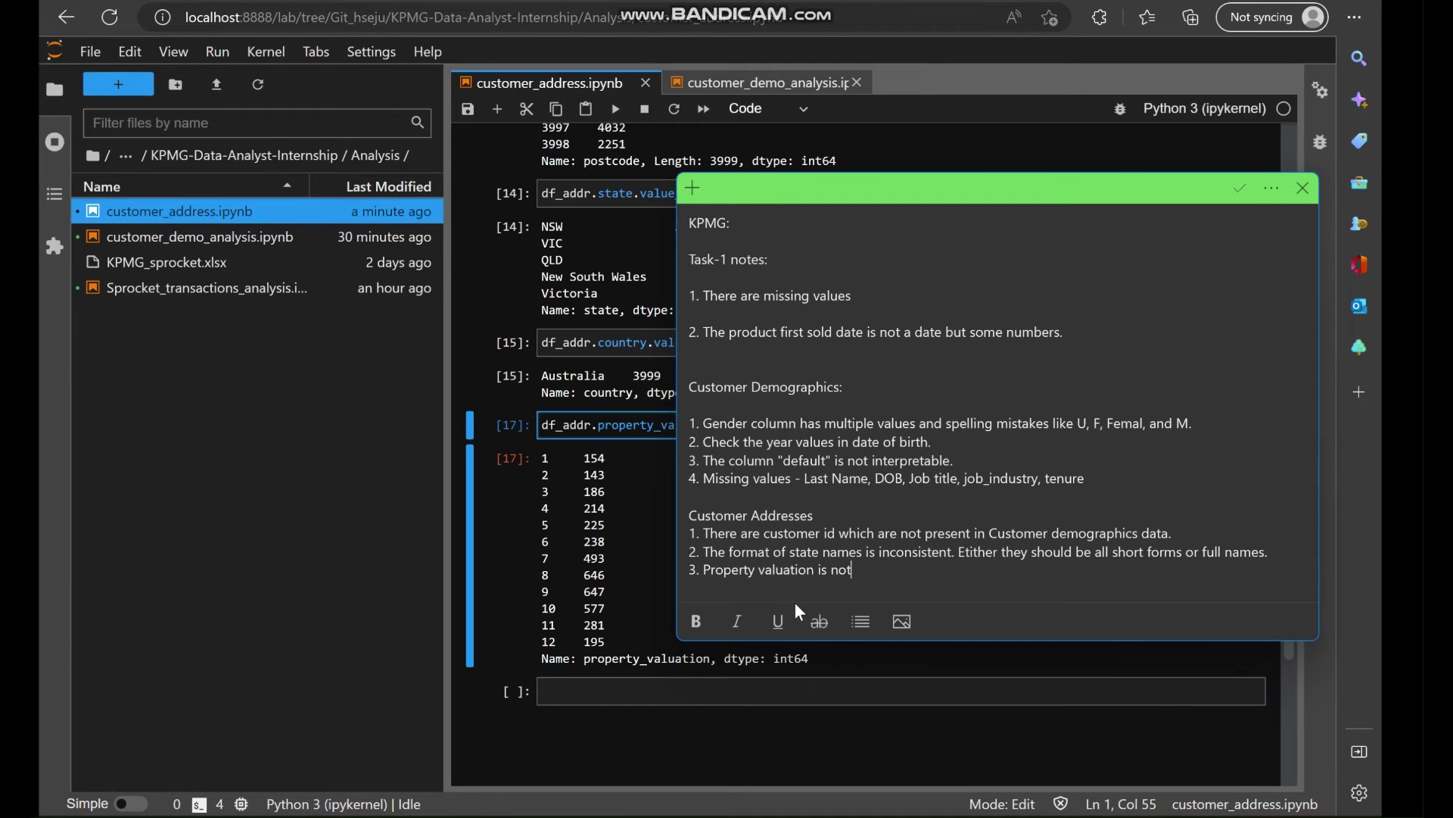
text( interpretable.)
text(Why)
key(BackSpace)
key(BackSpace)
key(BackSpace)
text(Bu)
key(BackSpace)
key(BackSpace)
text(Is it in million sor)
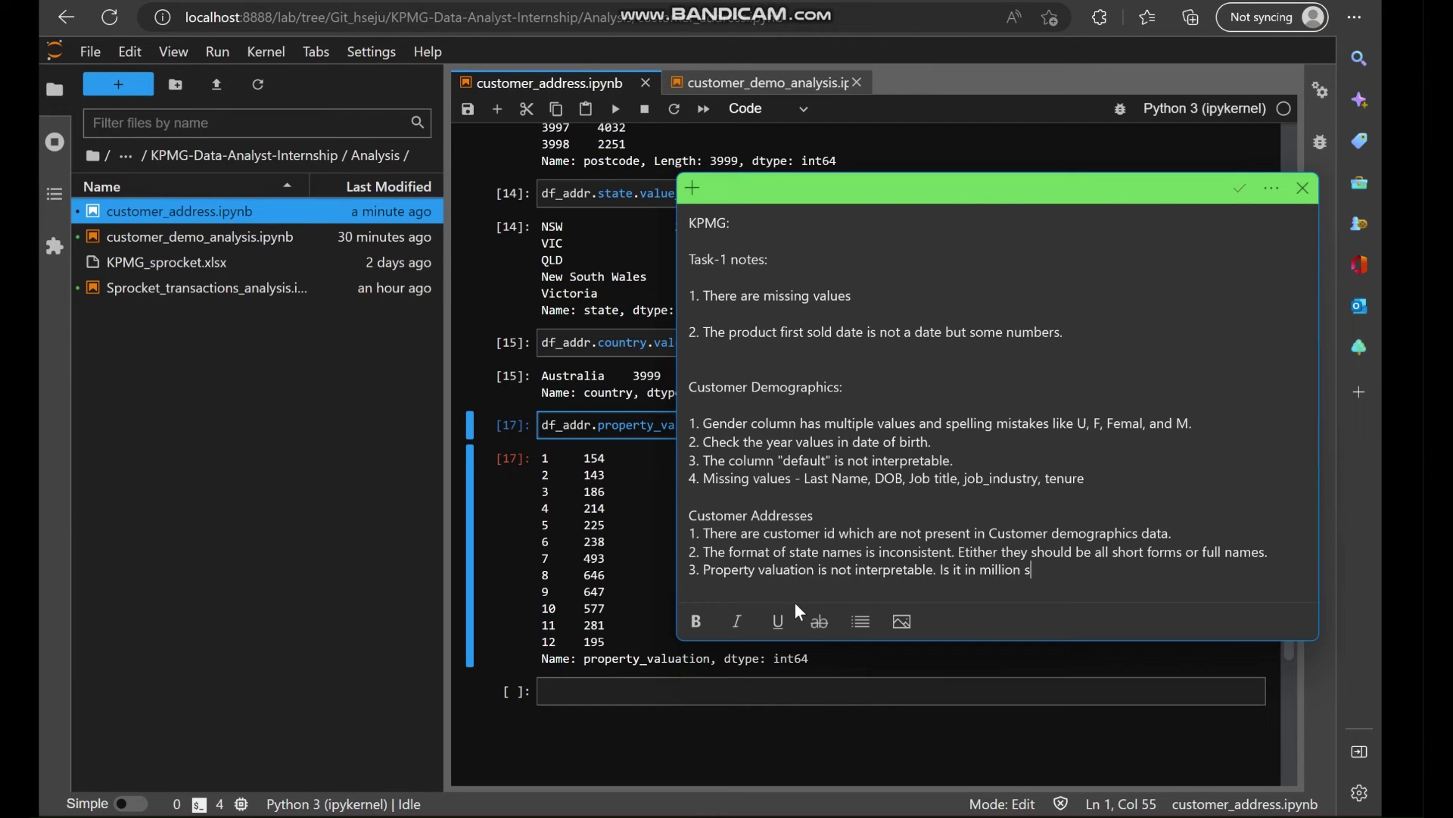
key(BackSpace)
key(BackSpace)
key(BackSpace)
key(BackSpace)
text(s or thousands?)
key(alt+Tab)
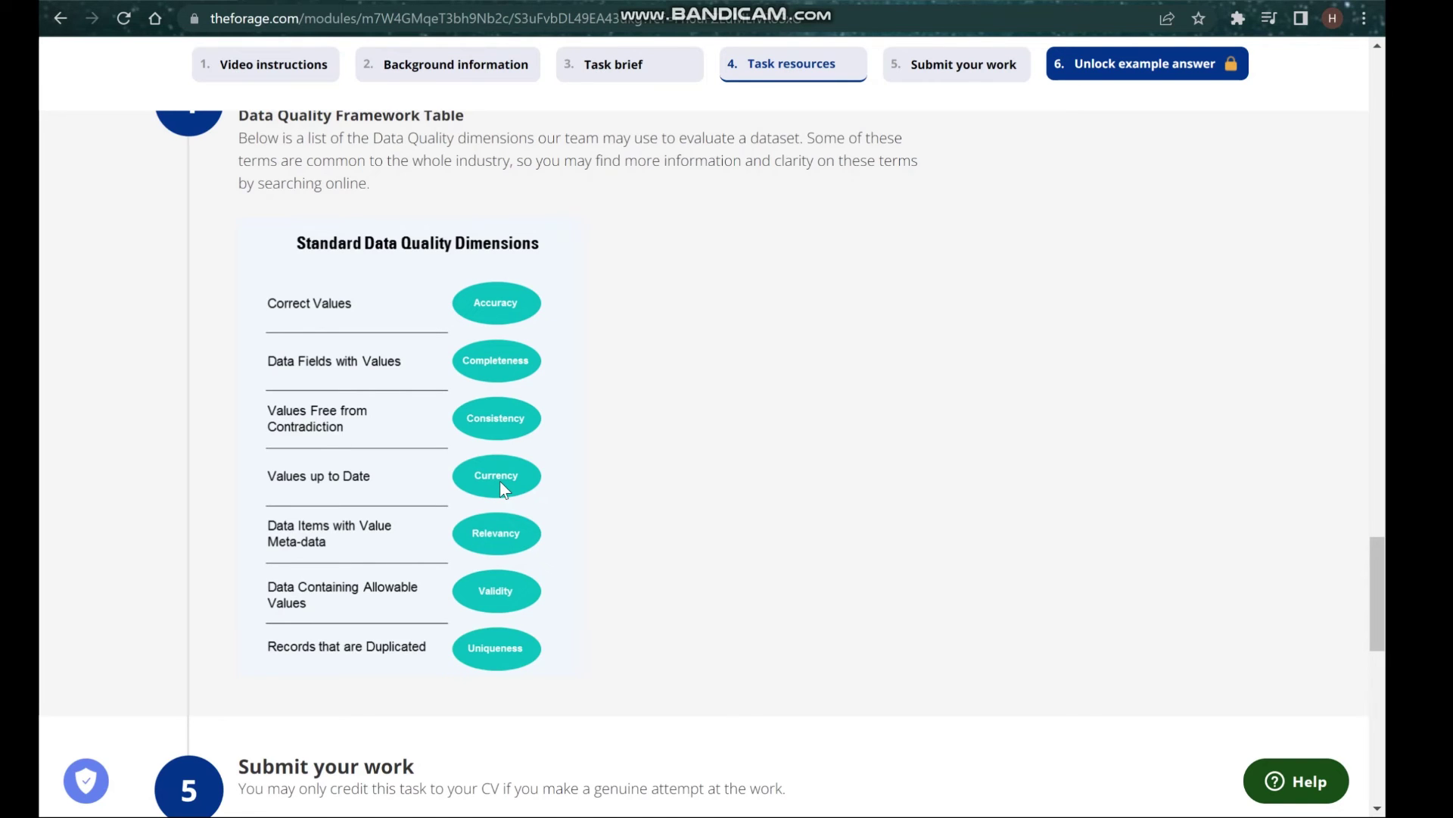
Scroll through the df_demo customer demographic table in customer_demo_analysis.
scroll(500, 480, down, 5)
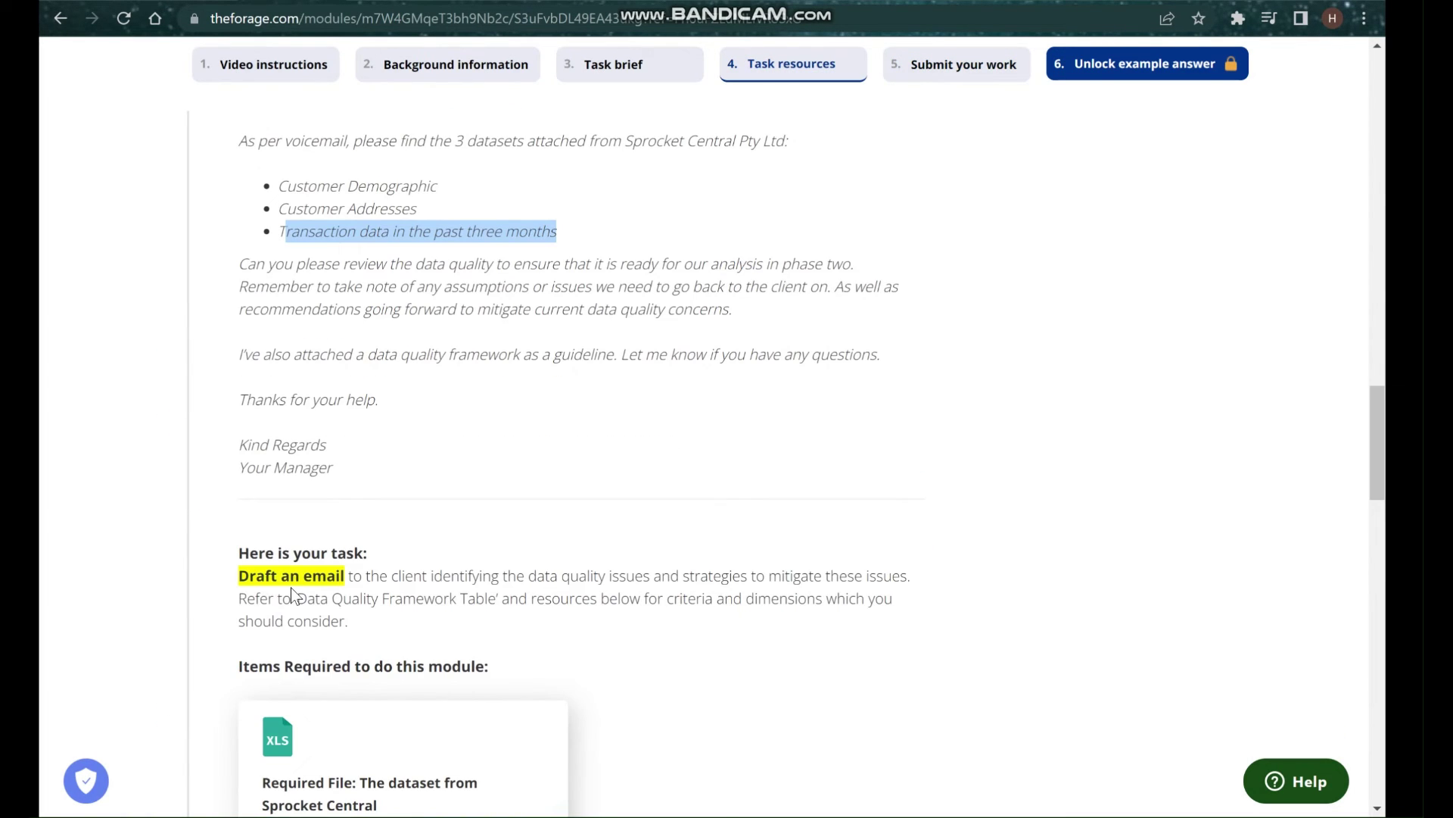
Scroll the Forage task page to the 'Draft an email' brief on data quality issues.
scroll(294, 580, down, 1)
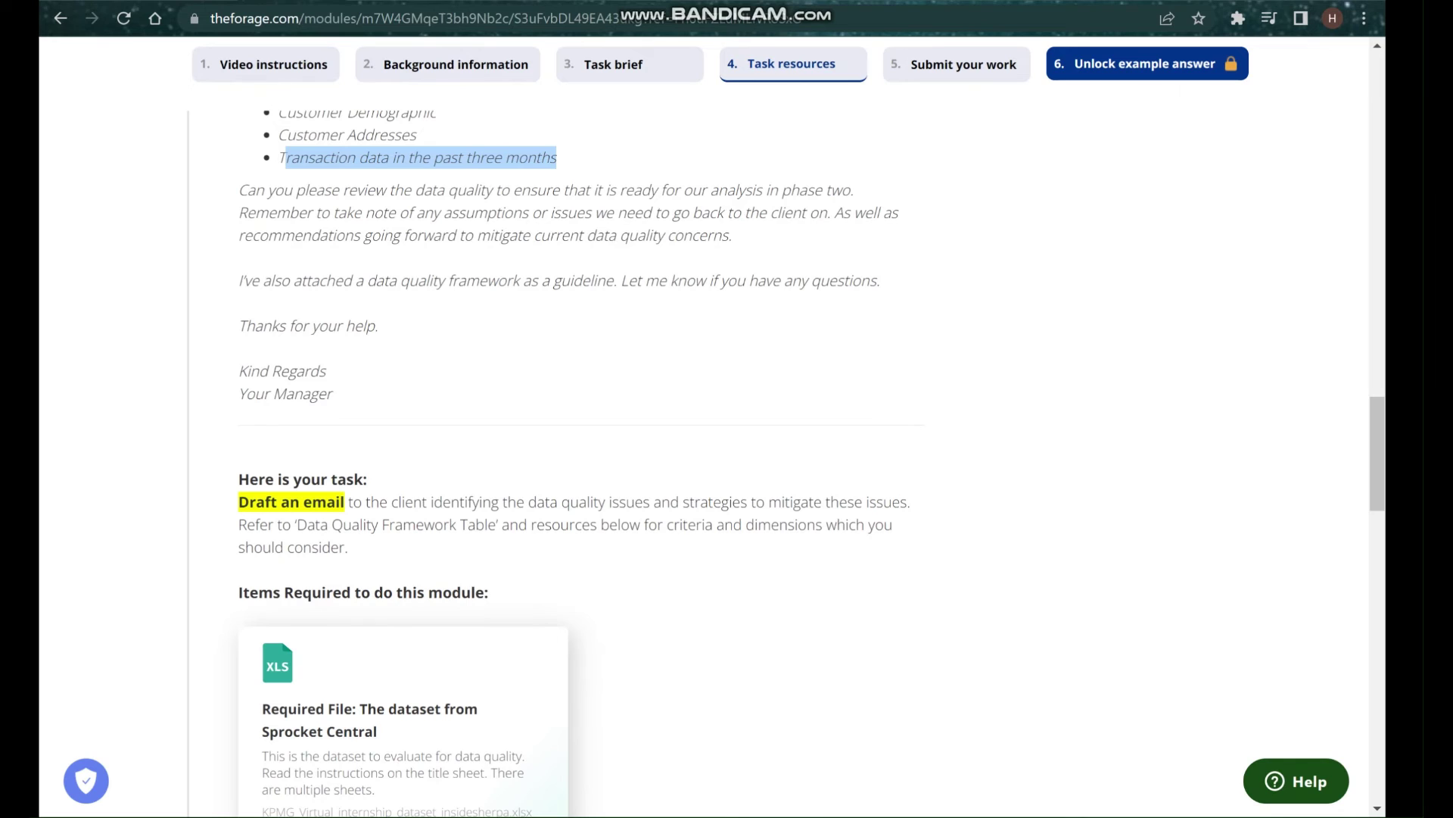
key(alt+Tab)
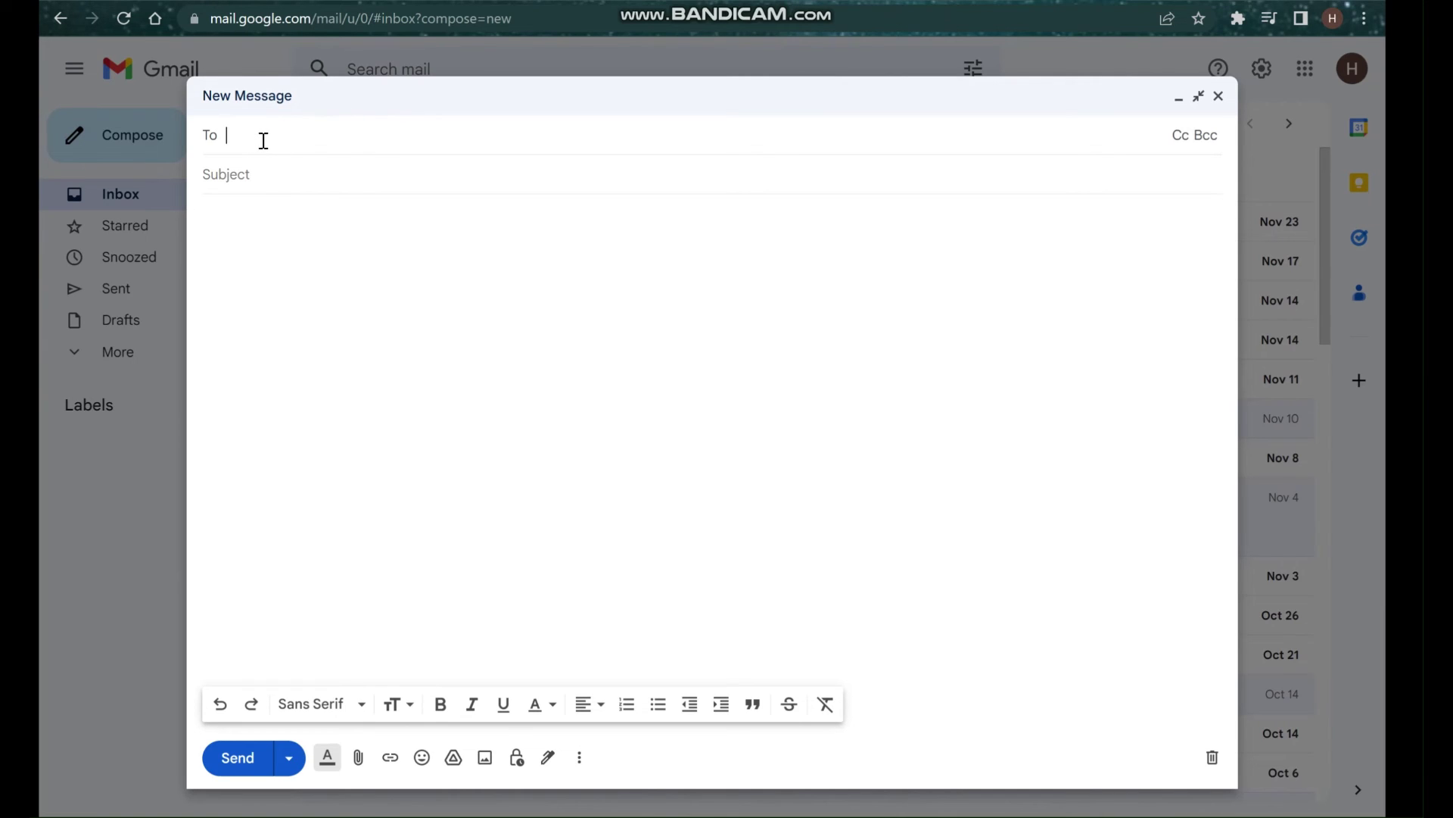
Enter the Sprocket client's e-mail address as the recipient, correcting the typed address.
key(Left)
key(Left)
key(Left)
key(Left)
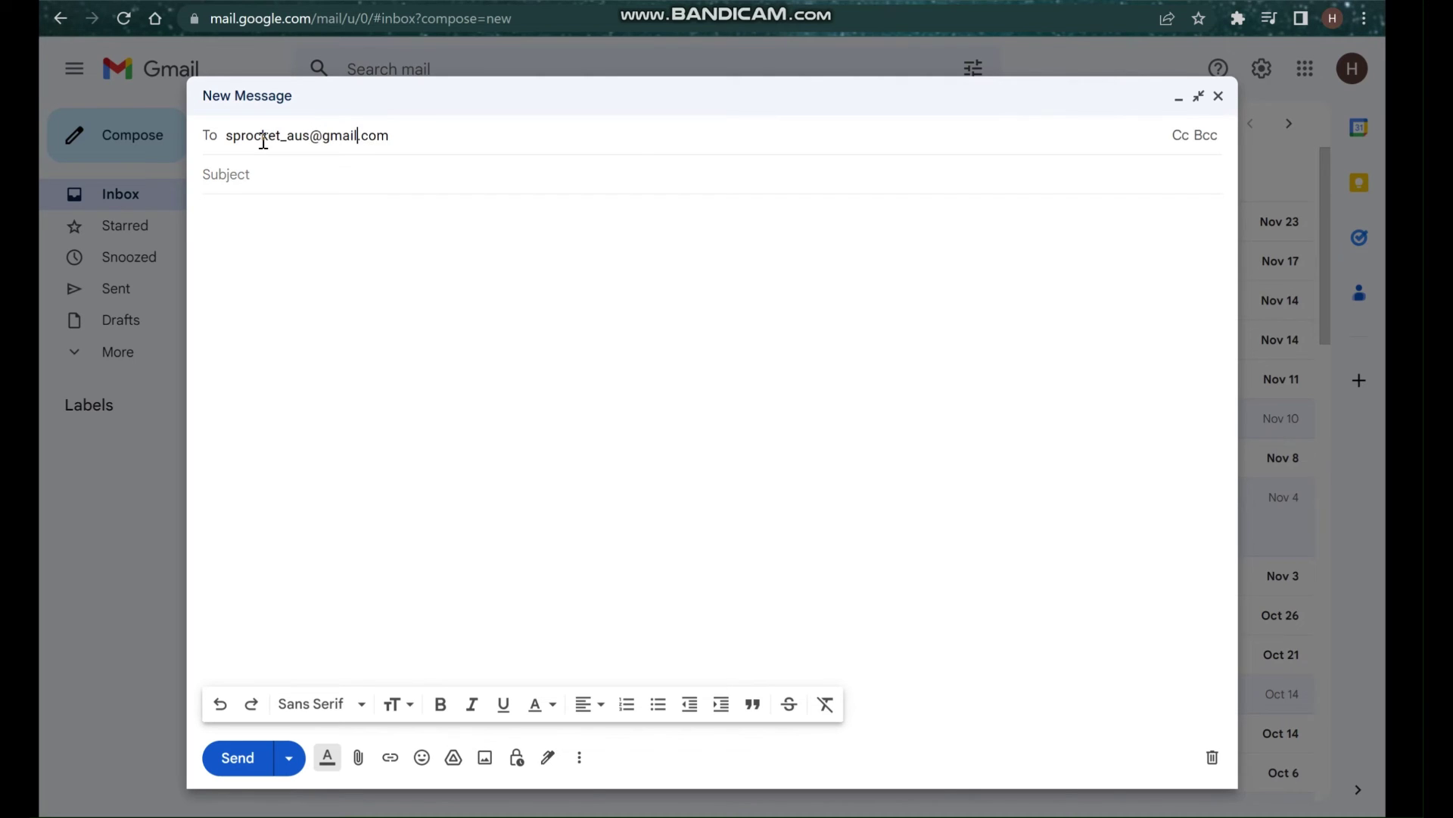
click(434, 134)
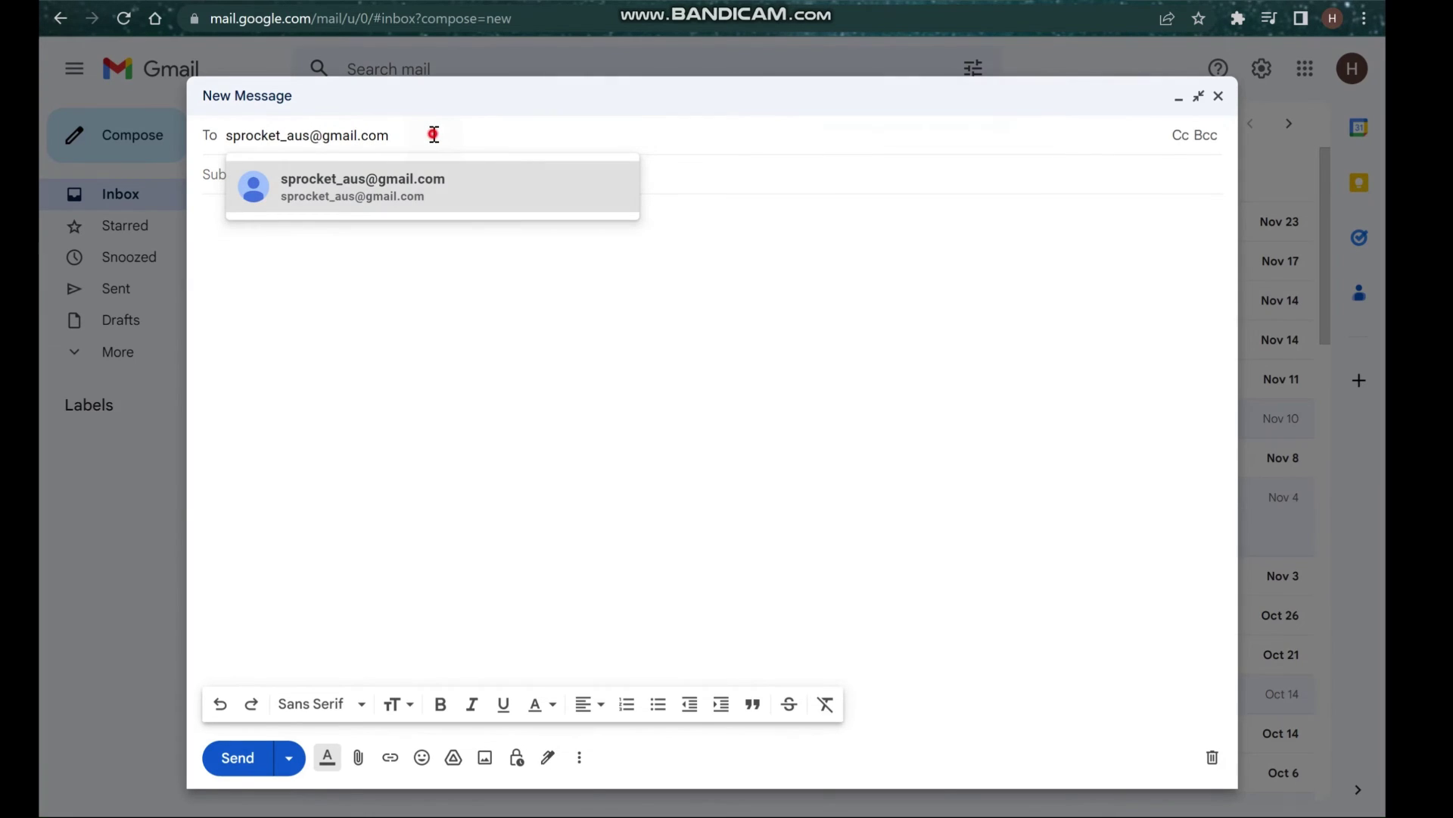
Set the subject to 'Data Quality assessment', fixing the 'Qaulity' typo.
key(Tab)
text(Data Q)
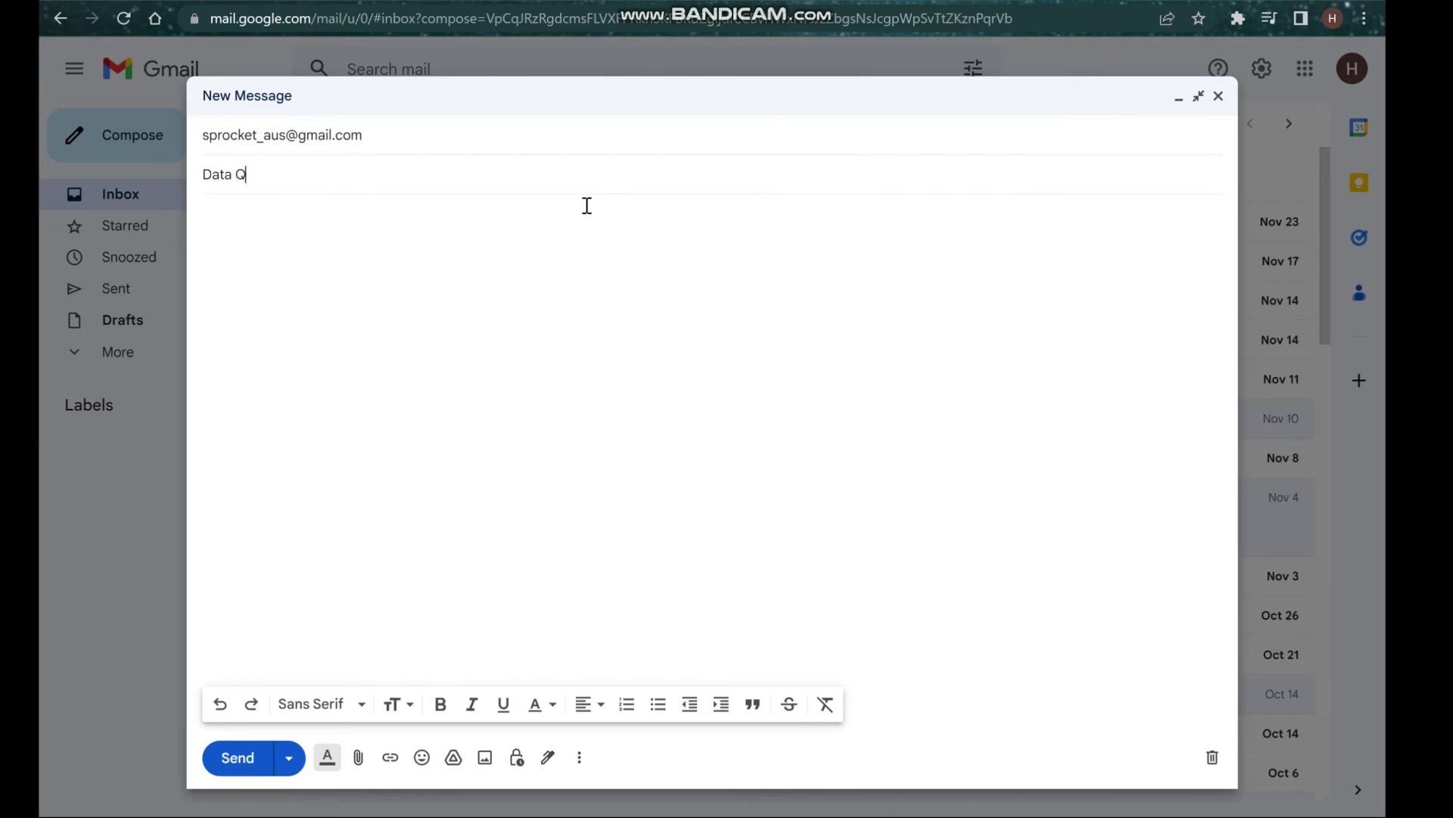
text(aulity asse)
key(Left)
key(Left)
key(Left)
key(Left)
key(Left)
key(Left)
key(Left)
key(Left)
key(Left)
key(Left)
key(BackSpace)
key(Delete)
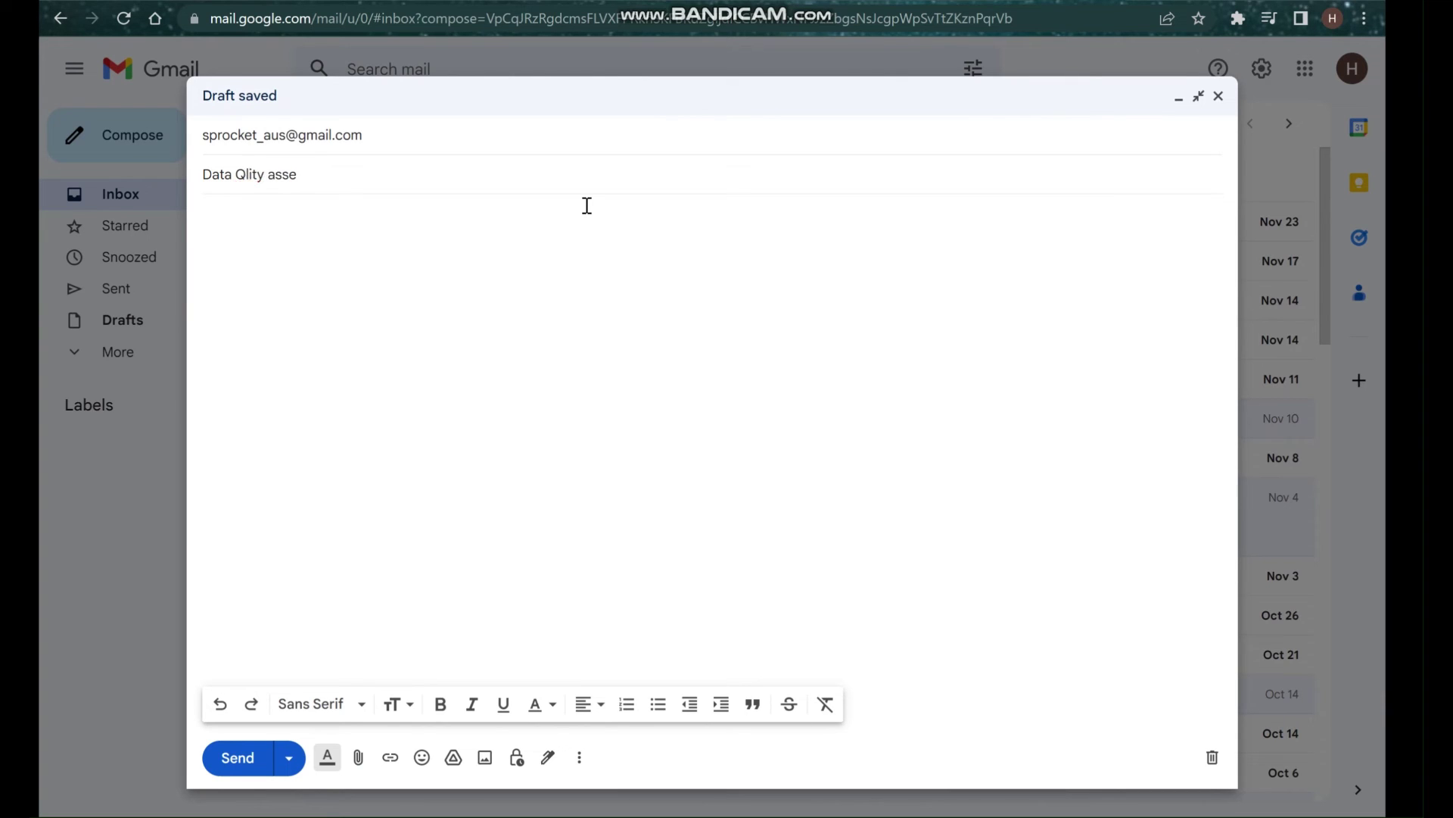
text(ua)
click(329, 170)
text(ssment)
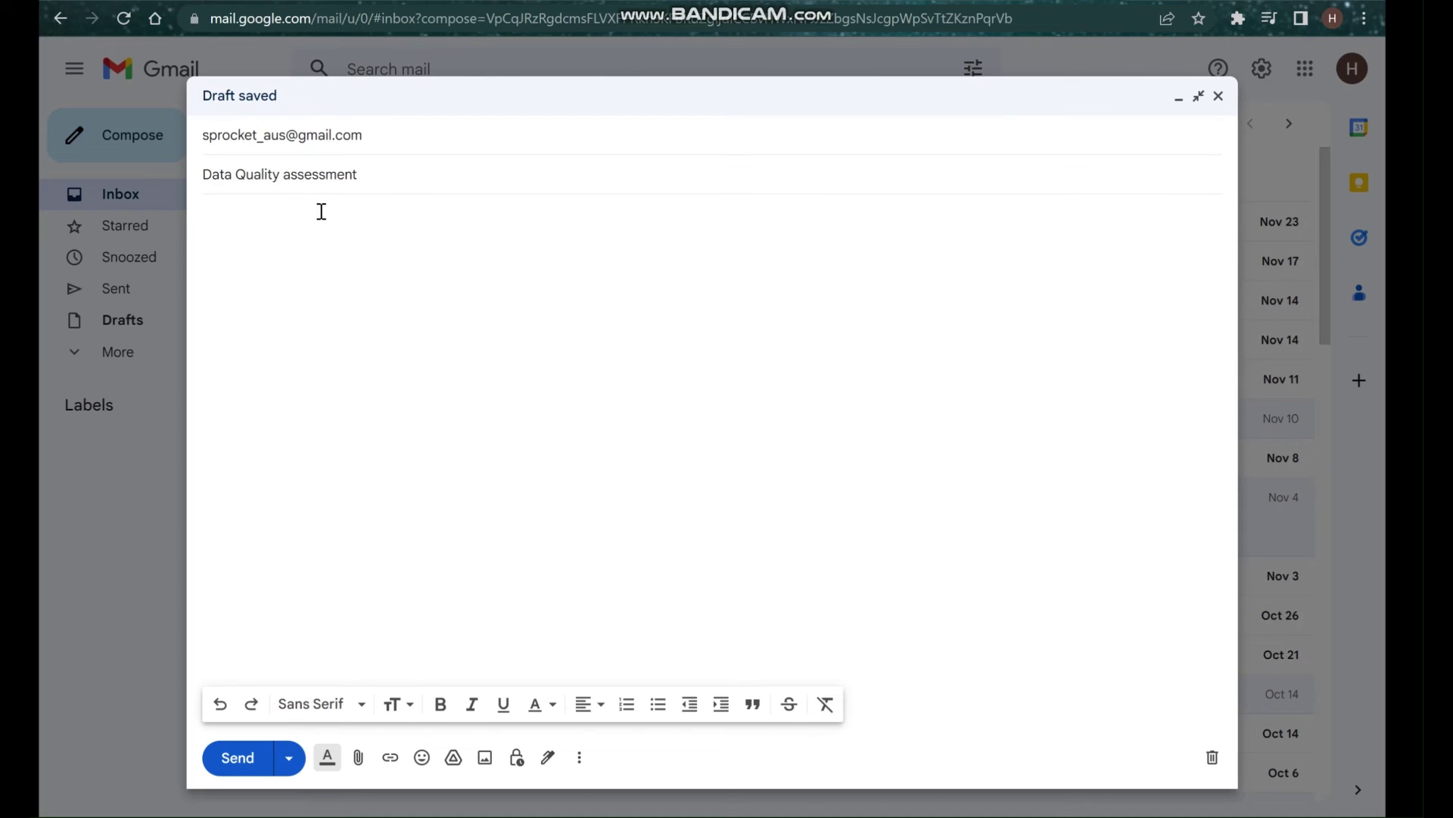
click(321, 213)
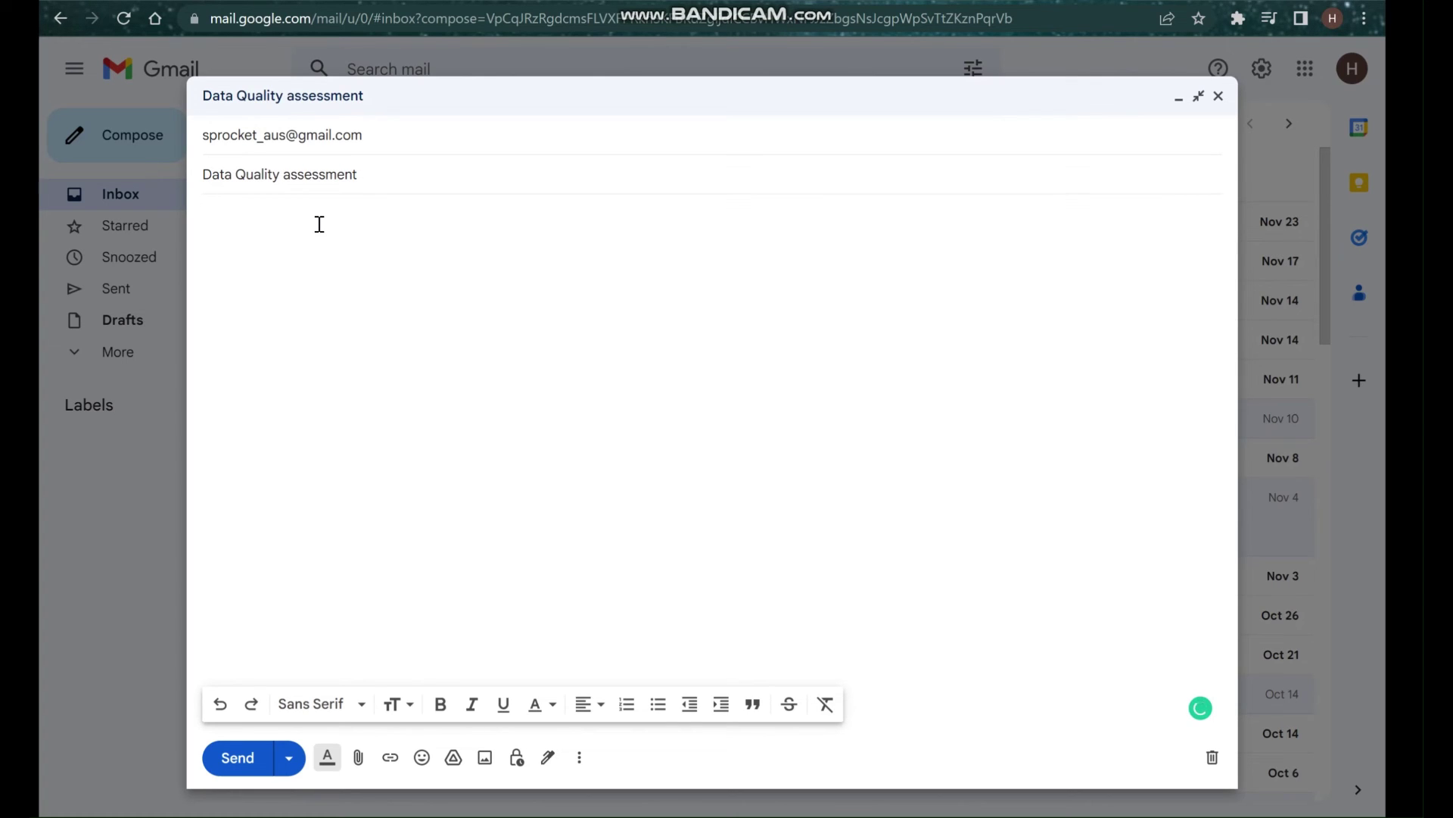
Write the greeting, 'I hope you are doing well.', and the intro about the recently completed assessment.
text(Dear )
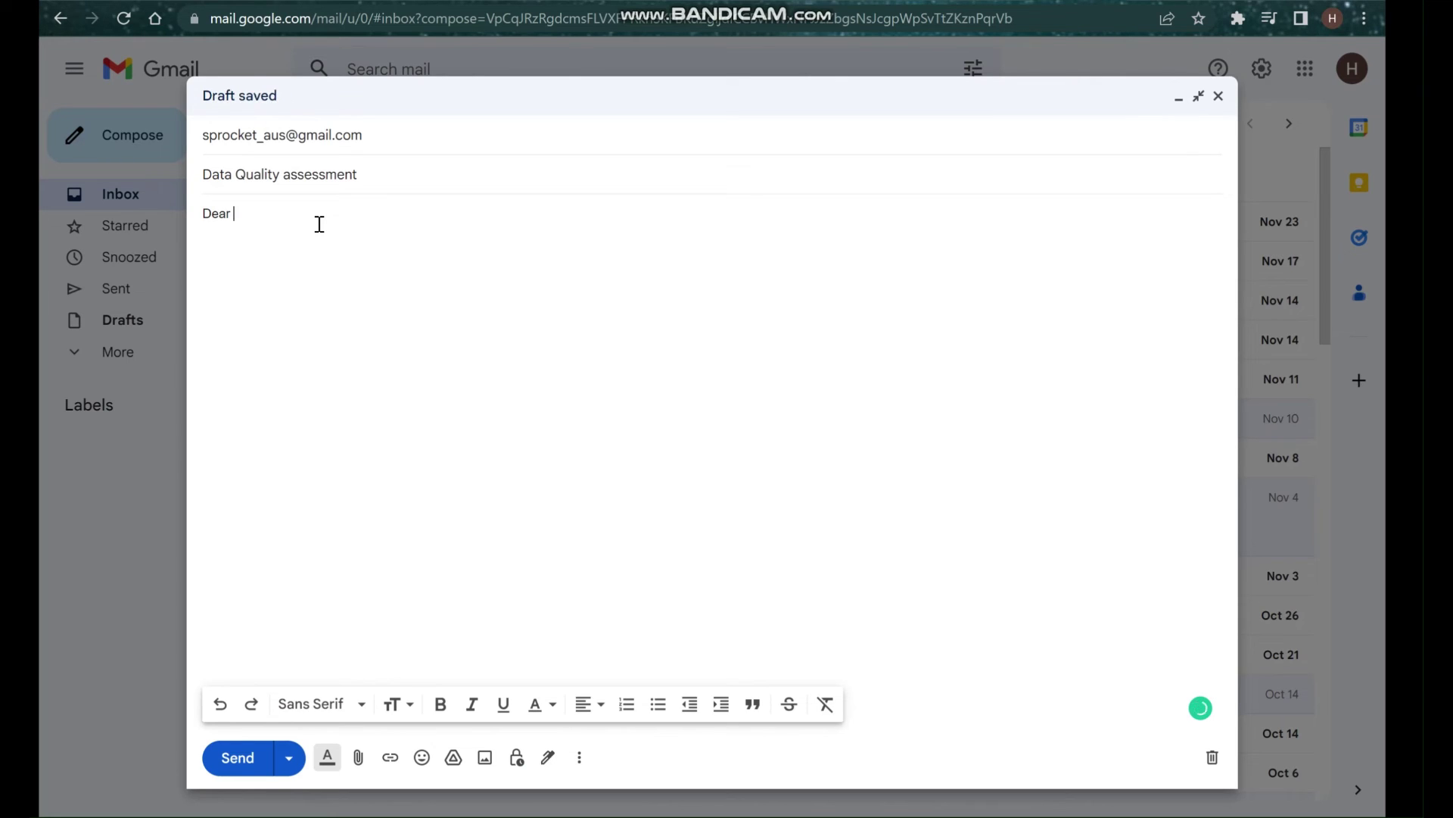
text(Andrew,)
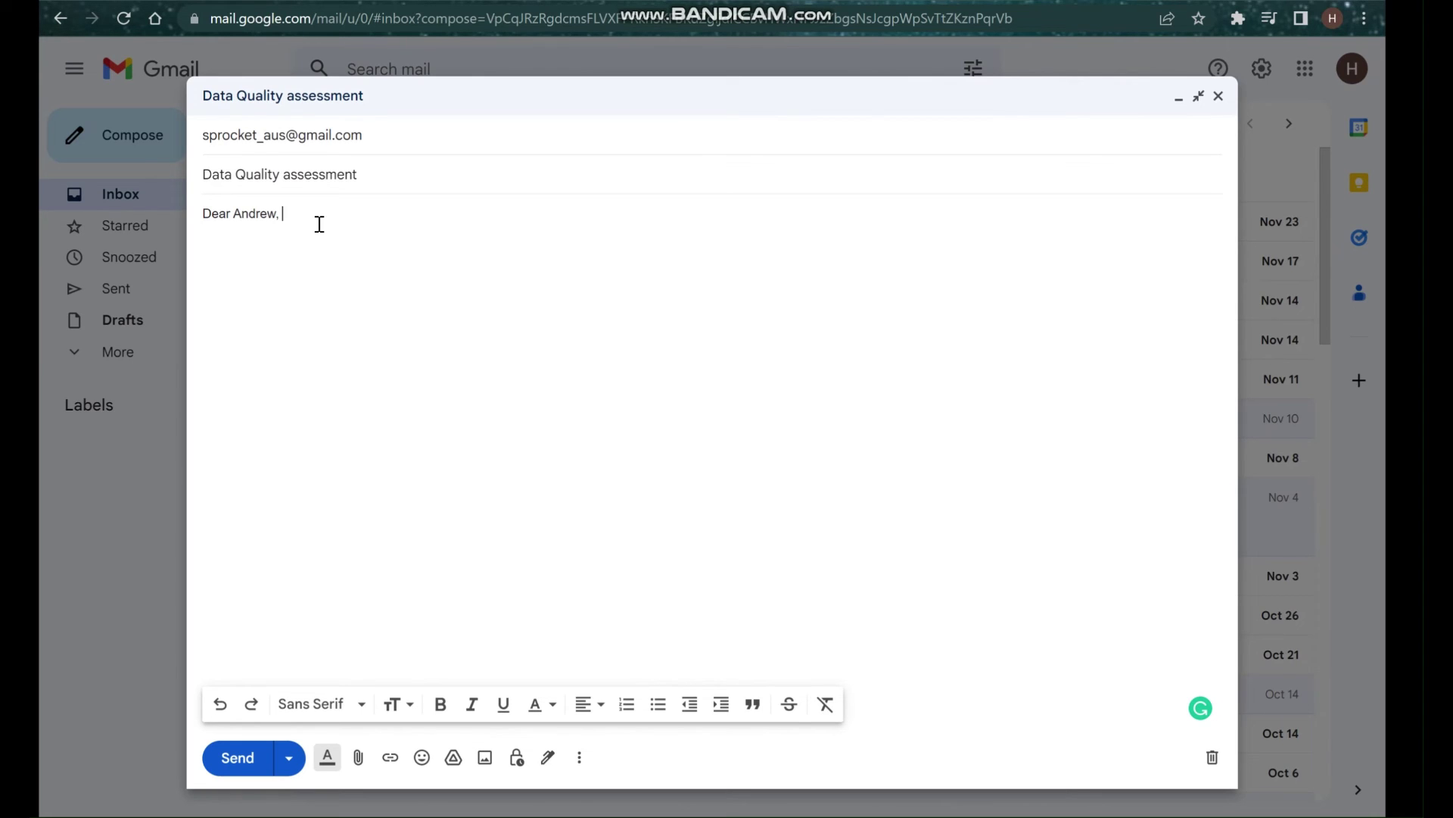
key(Return)
key(Return)
text(I hope )
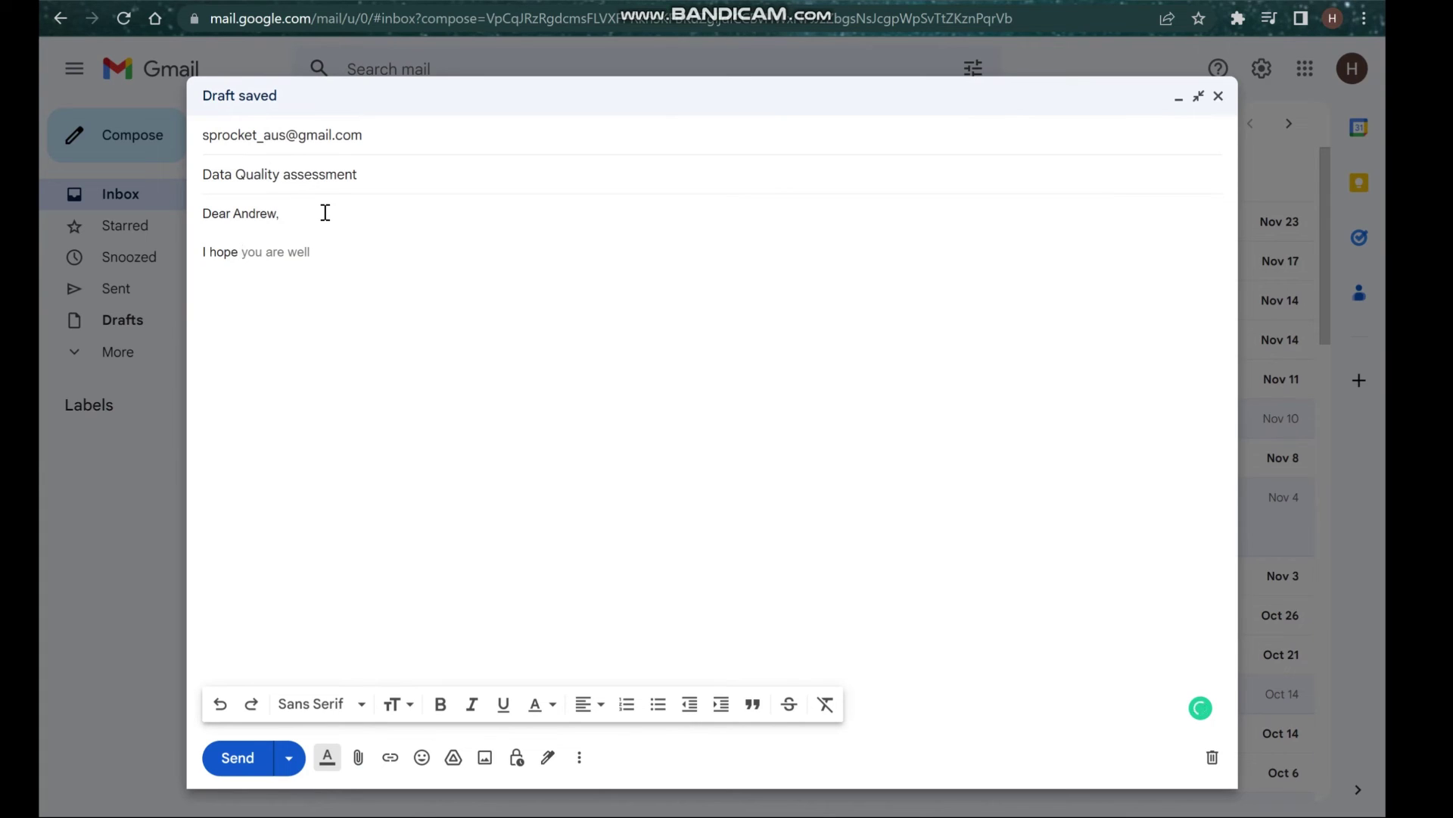
text(you are doi)
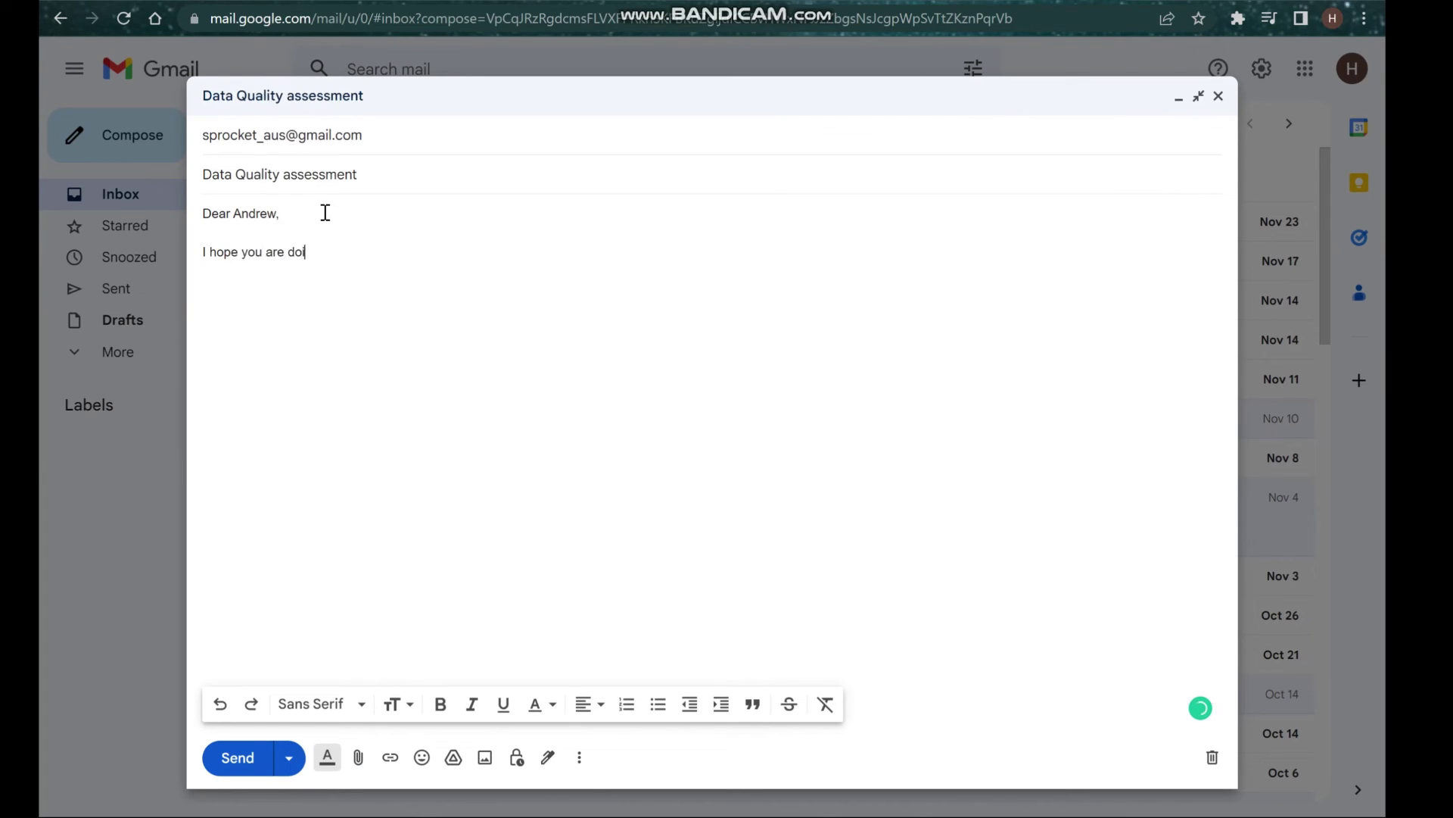
text(ng well.)
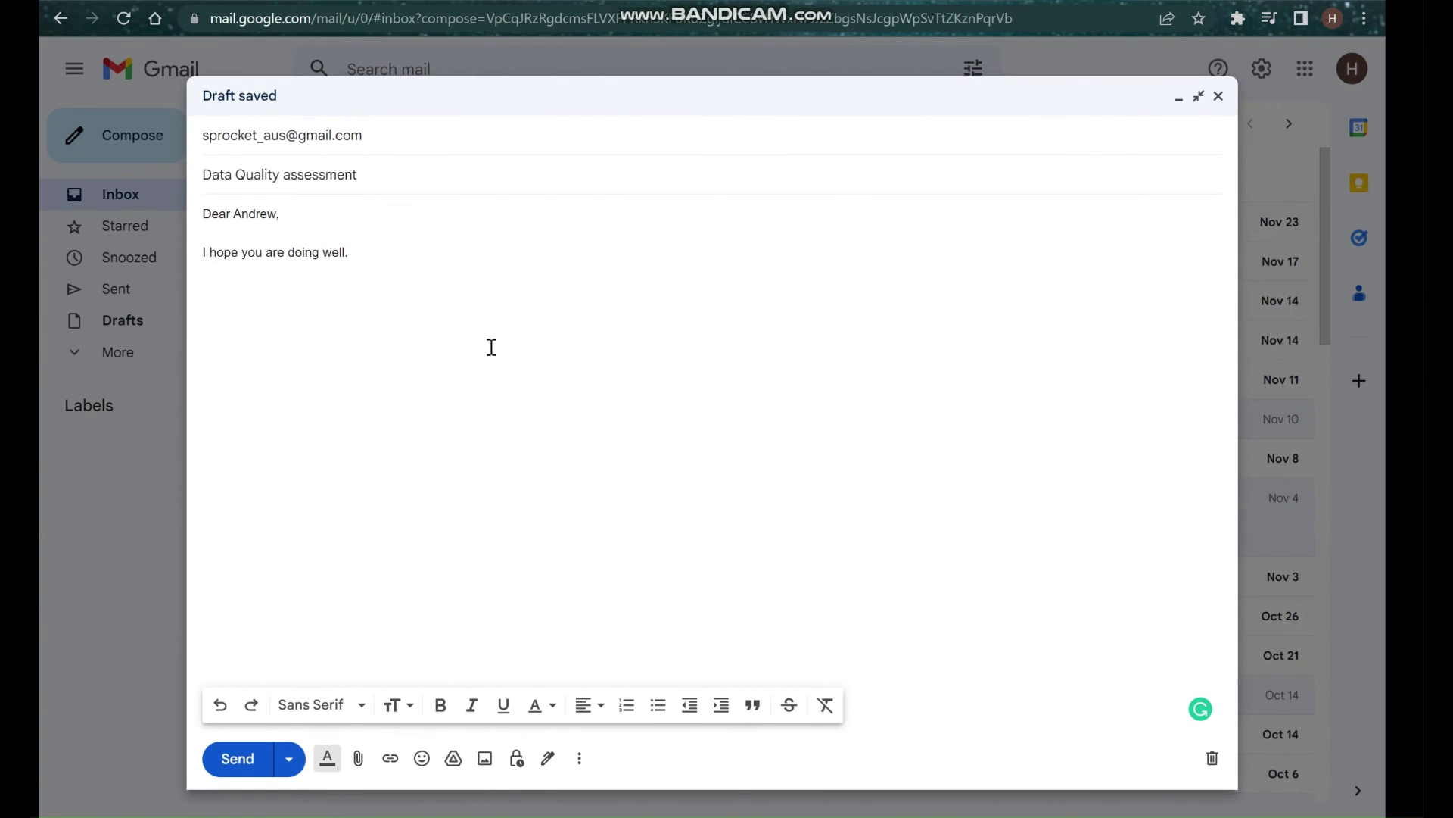
text(I am )
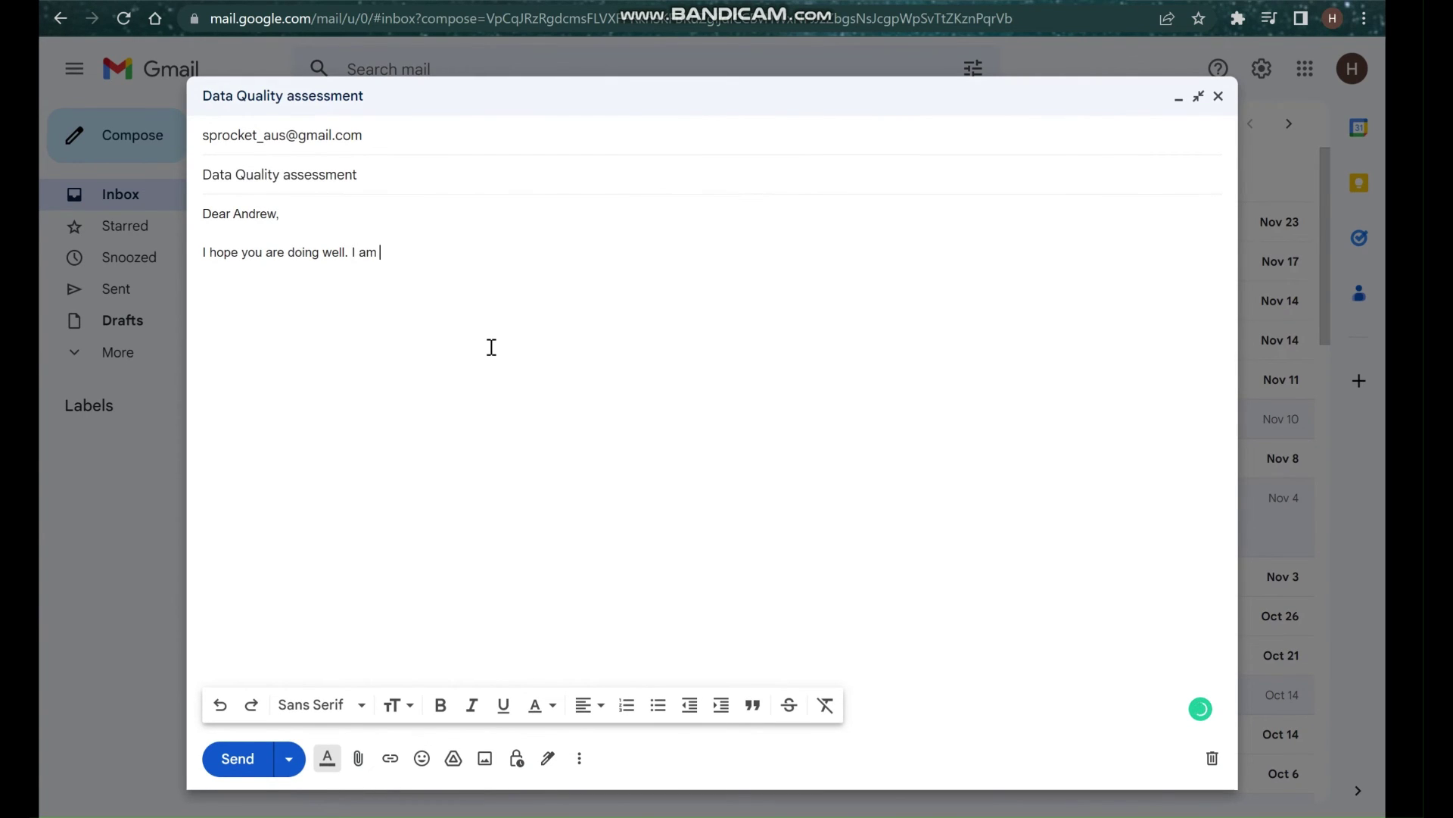
text(writing about the data quality assessment)
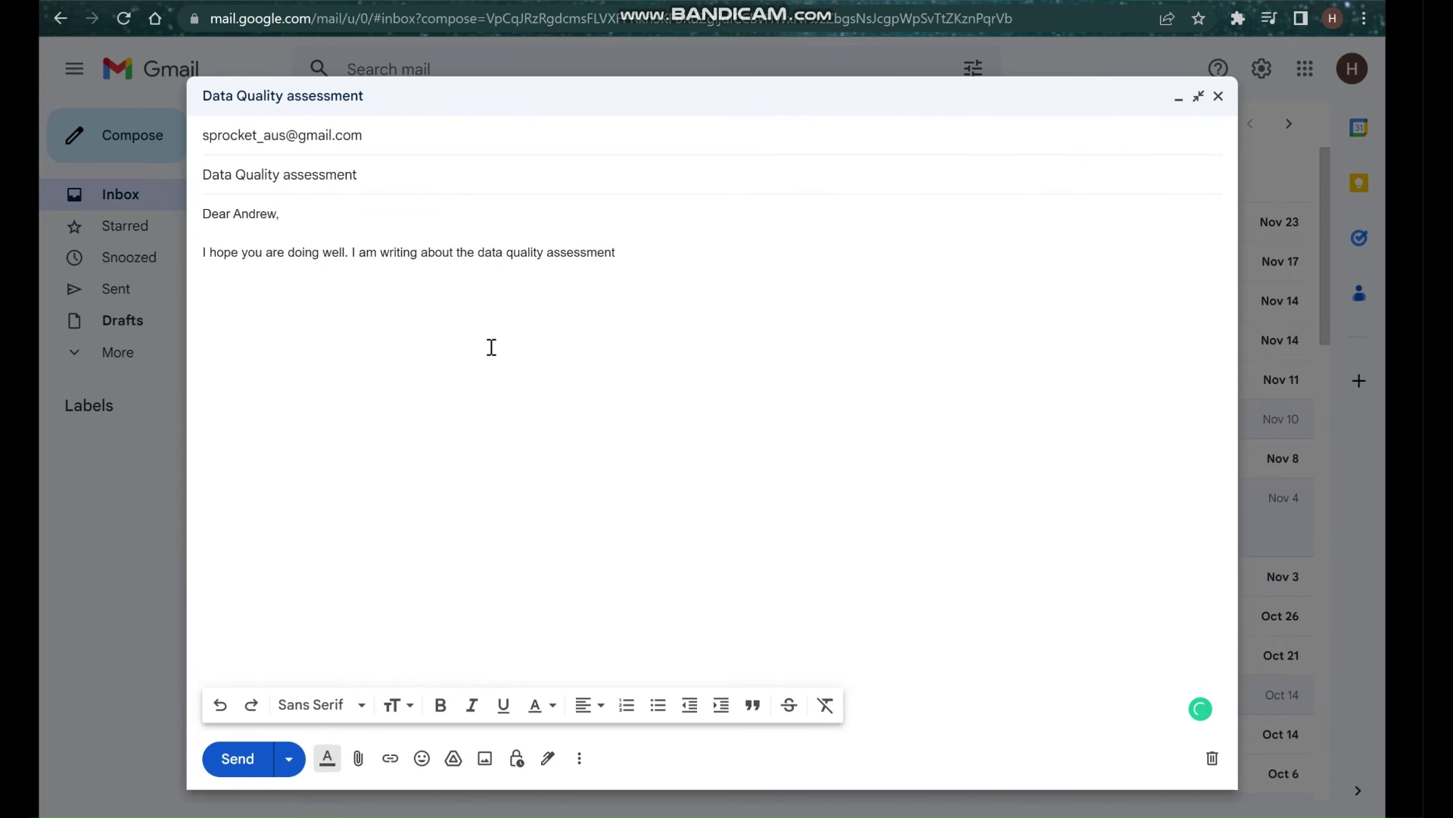
text( we recently c)
key(Tab)
text(on the)
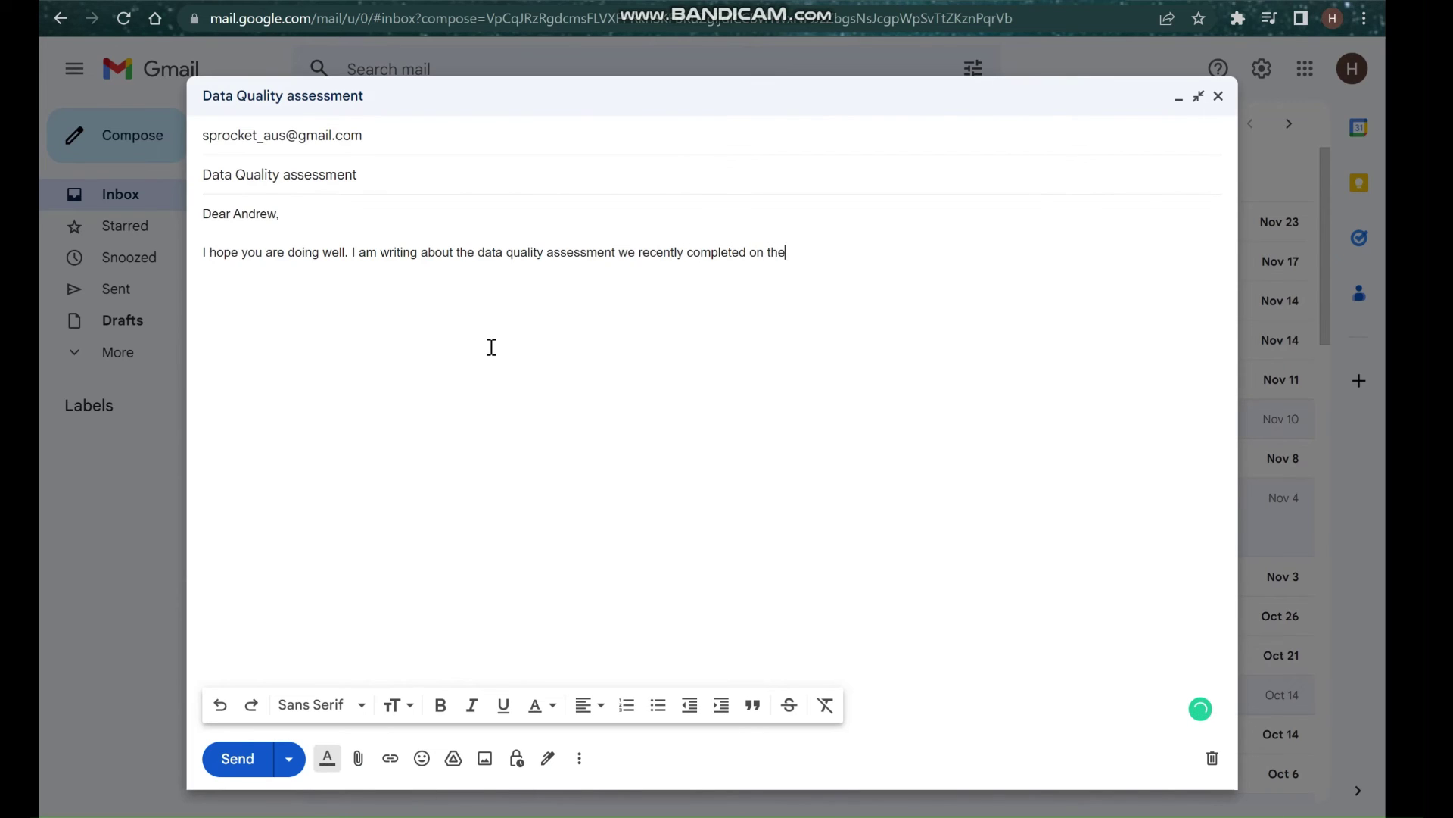
text( data setnt to us for th)
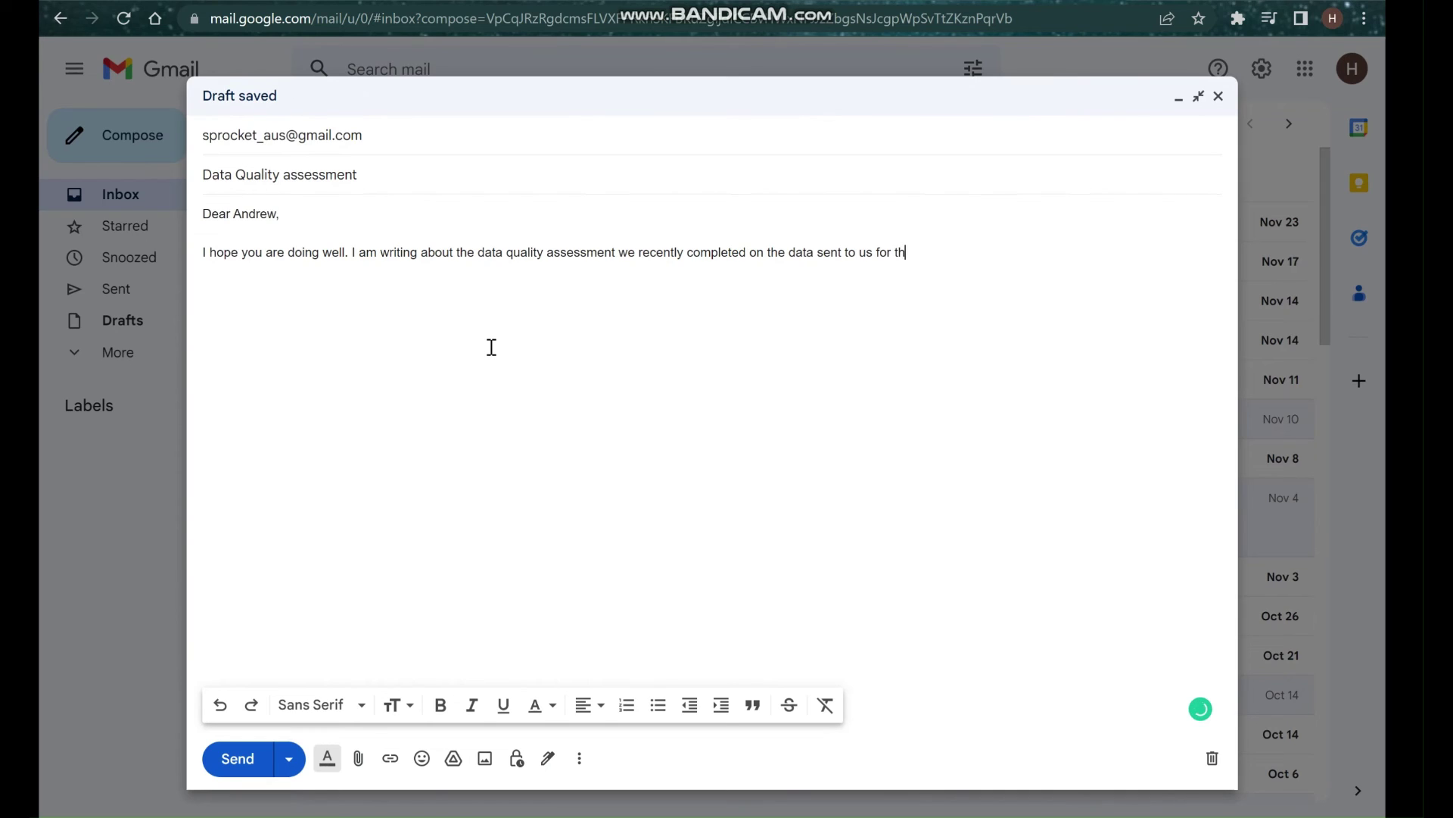
key(BackSpace)
key(BackSpace)
text(analysis)
text(.  )
text(I)
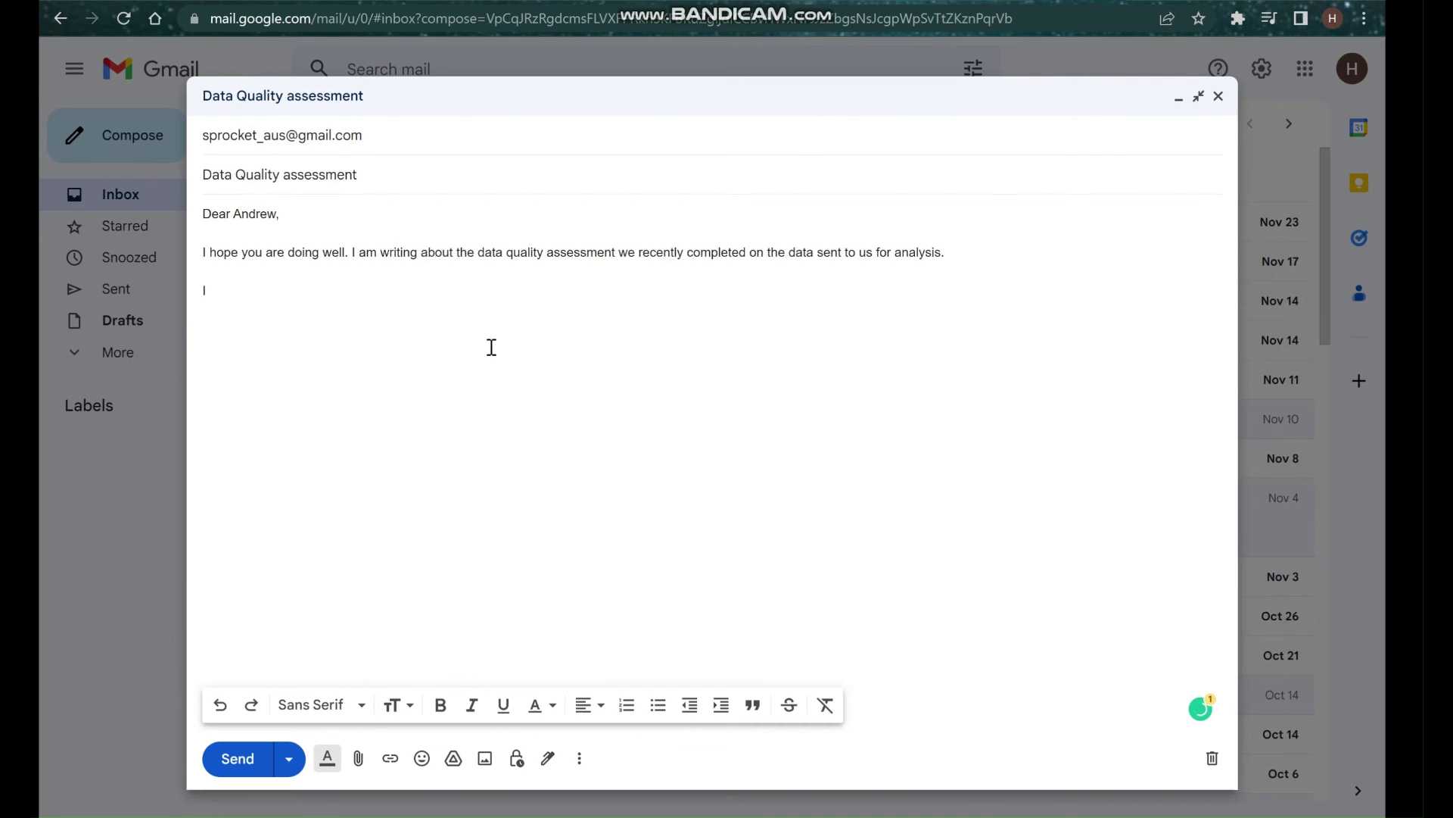
text( would like)
text( to make)
Finish the sentence: point out some issues with the data and make recommendations on mitigating them.
key(BackSpace)
key(BackSpace)
key(BackSpace)
key(BackSpace)
key(BackSpace)
text(p)
key(BackSpace)
text(point our some is)
text(su)
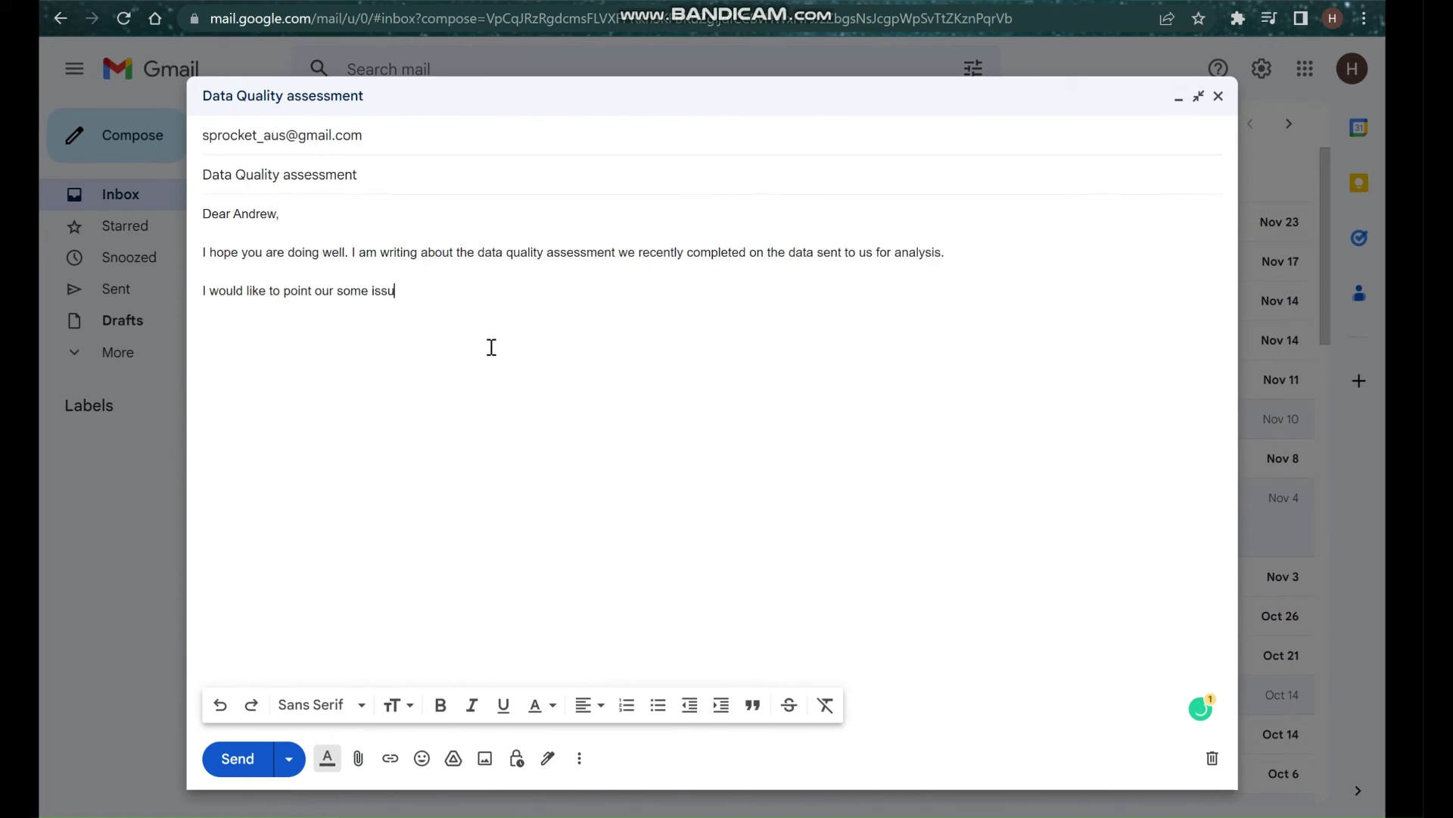
text(es with the data and make some )
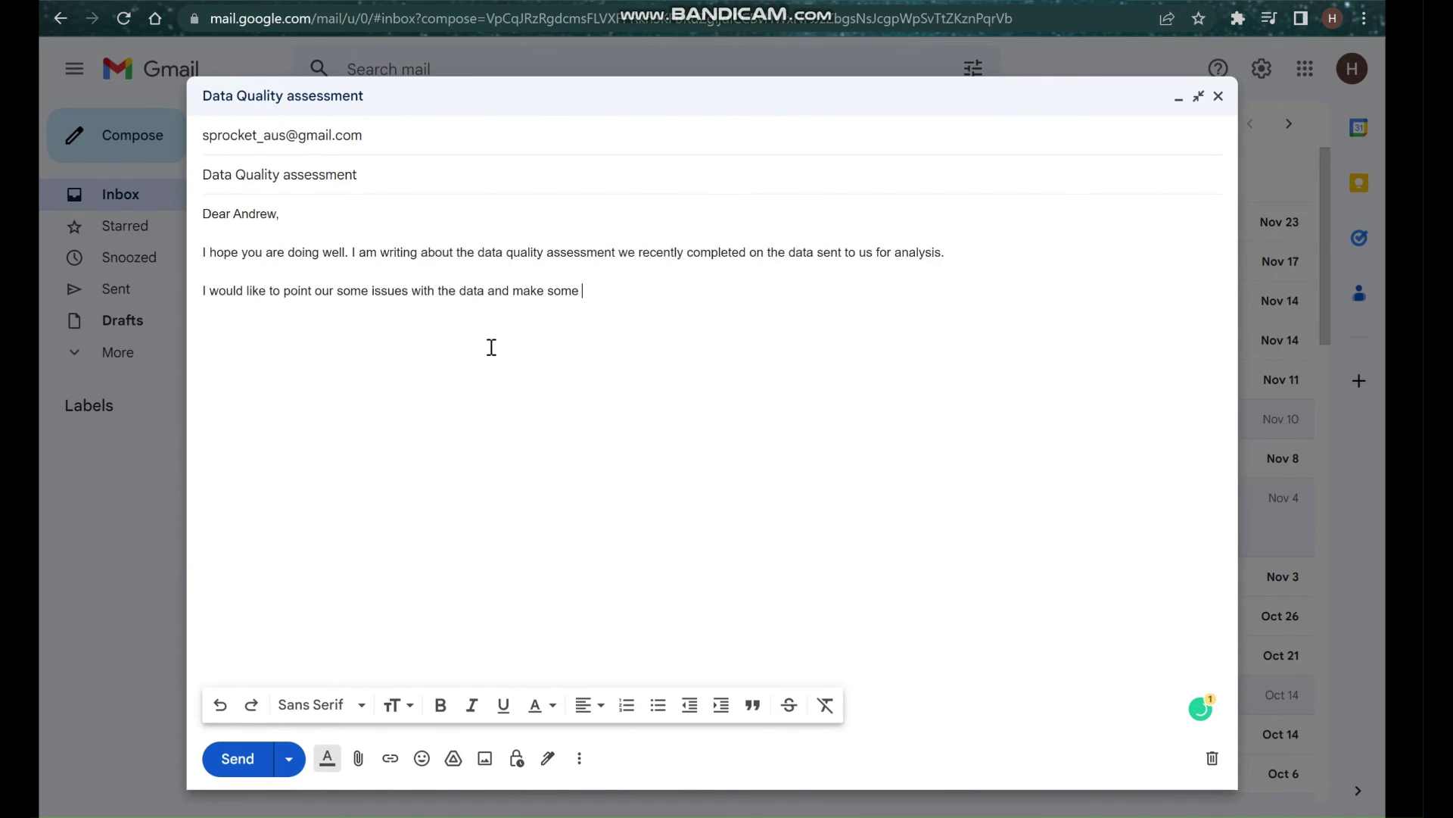
text(rerecommendations)
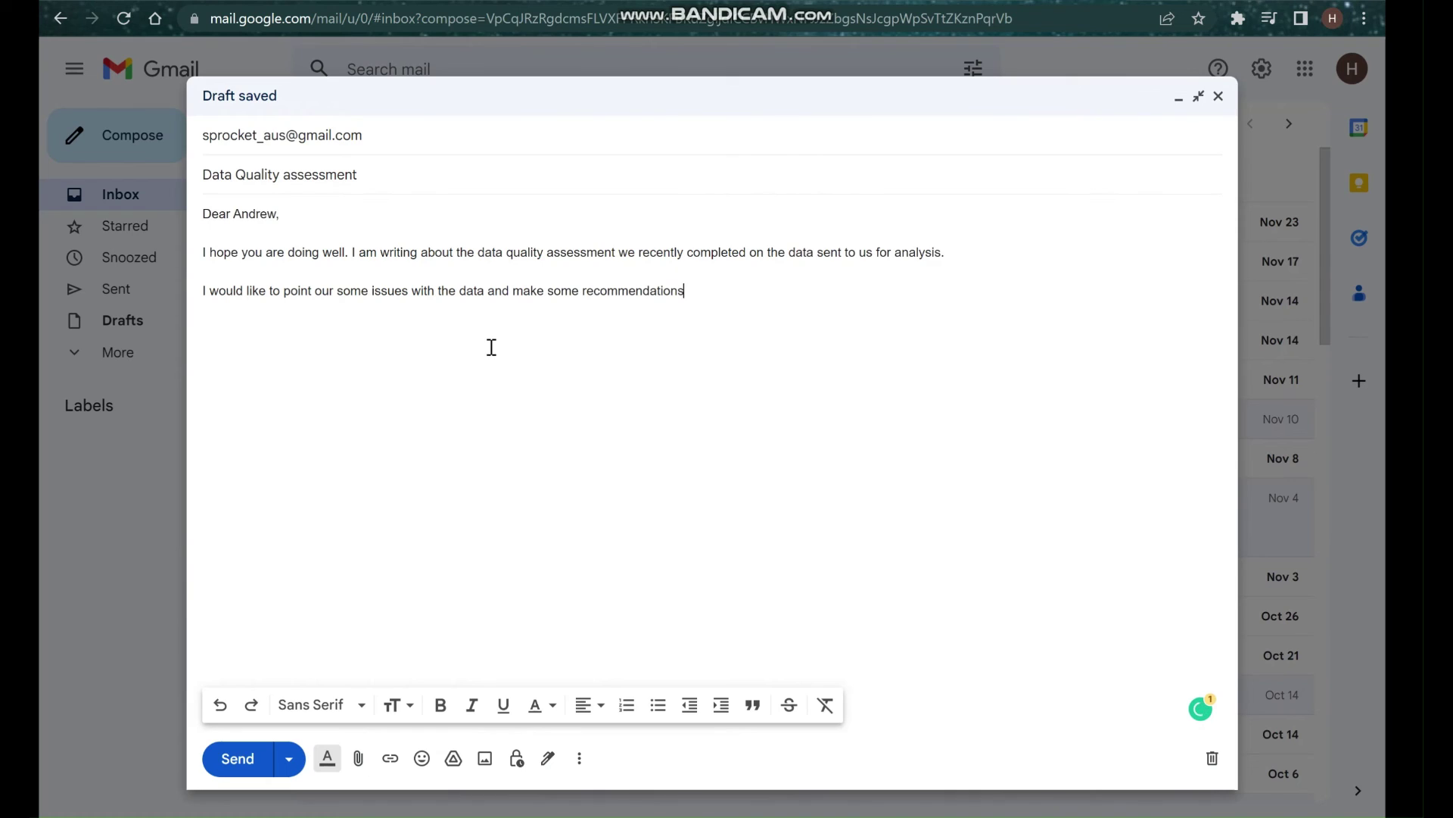
text( on how to mitigate the)
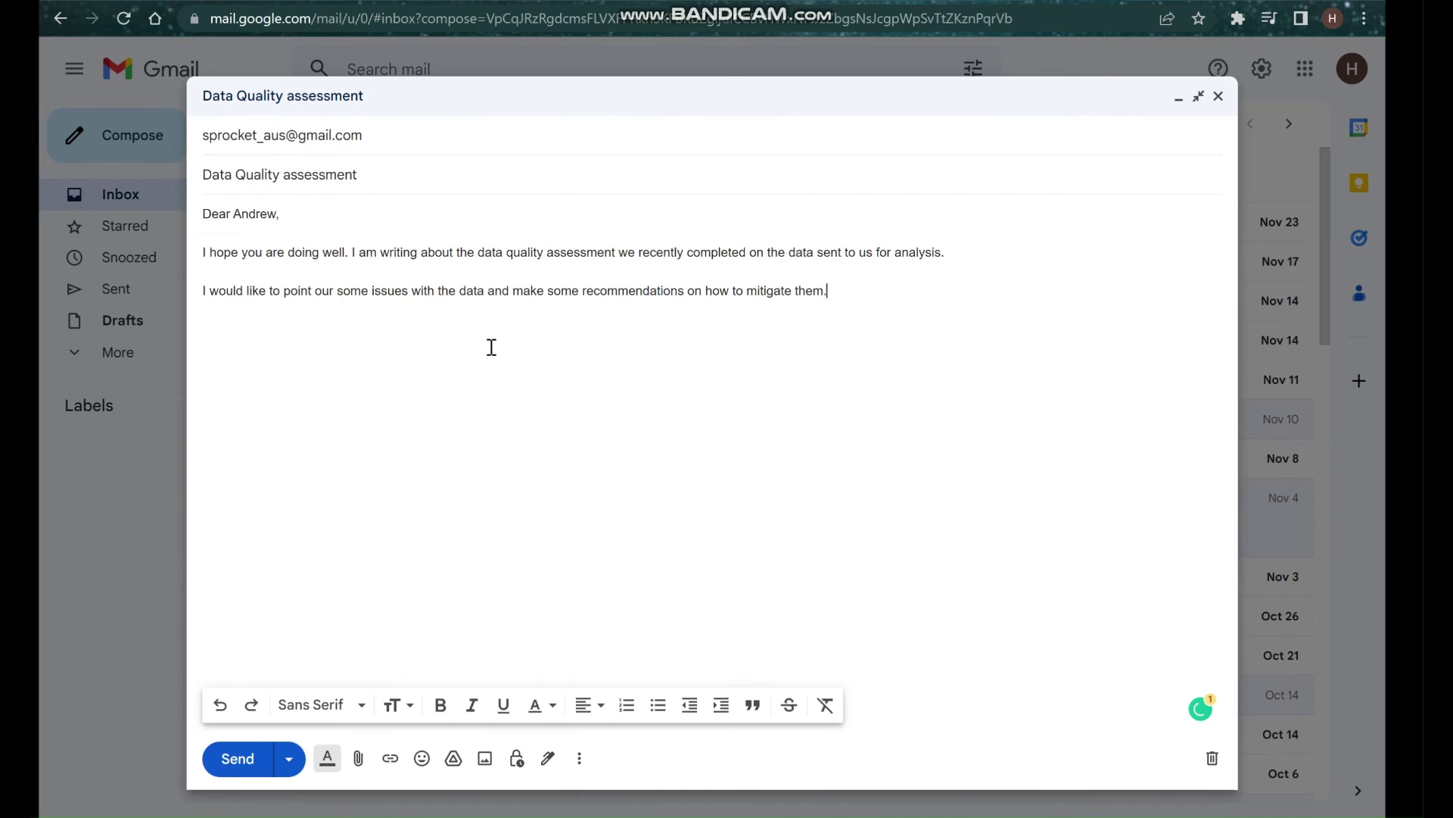
text(m.)
key(Return)
key(Return)
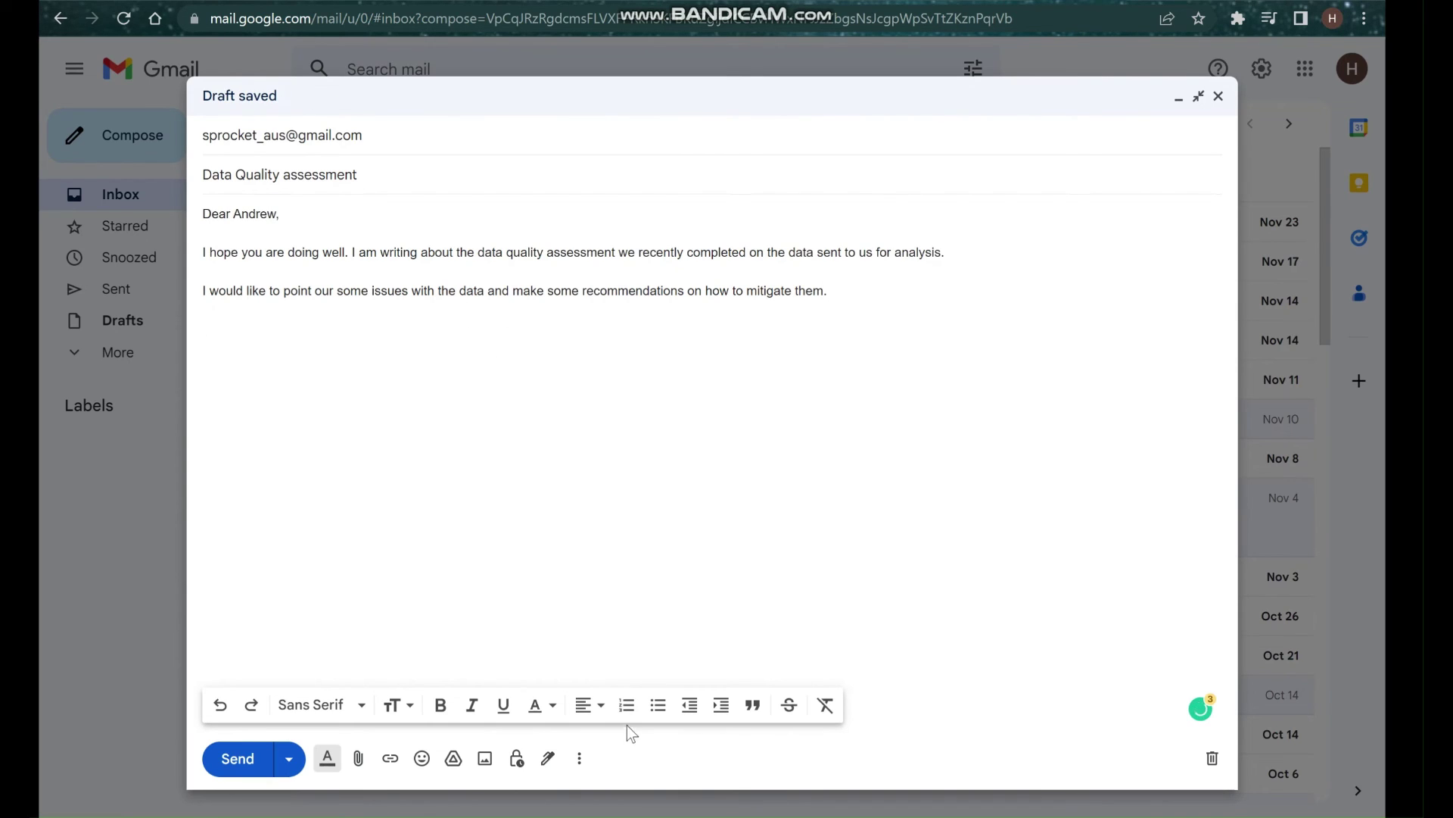
Copy the issue lists from the Task-1 notes and paste them below the email's last paragraph.
key(alt+Tab)
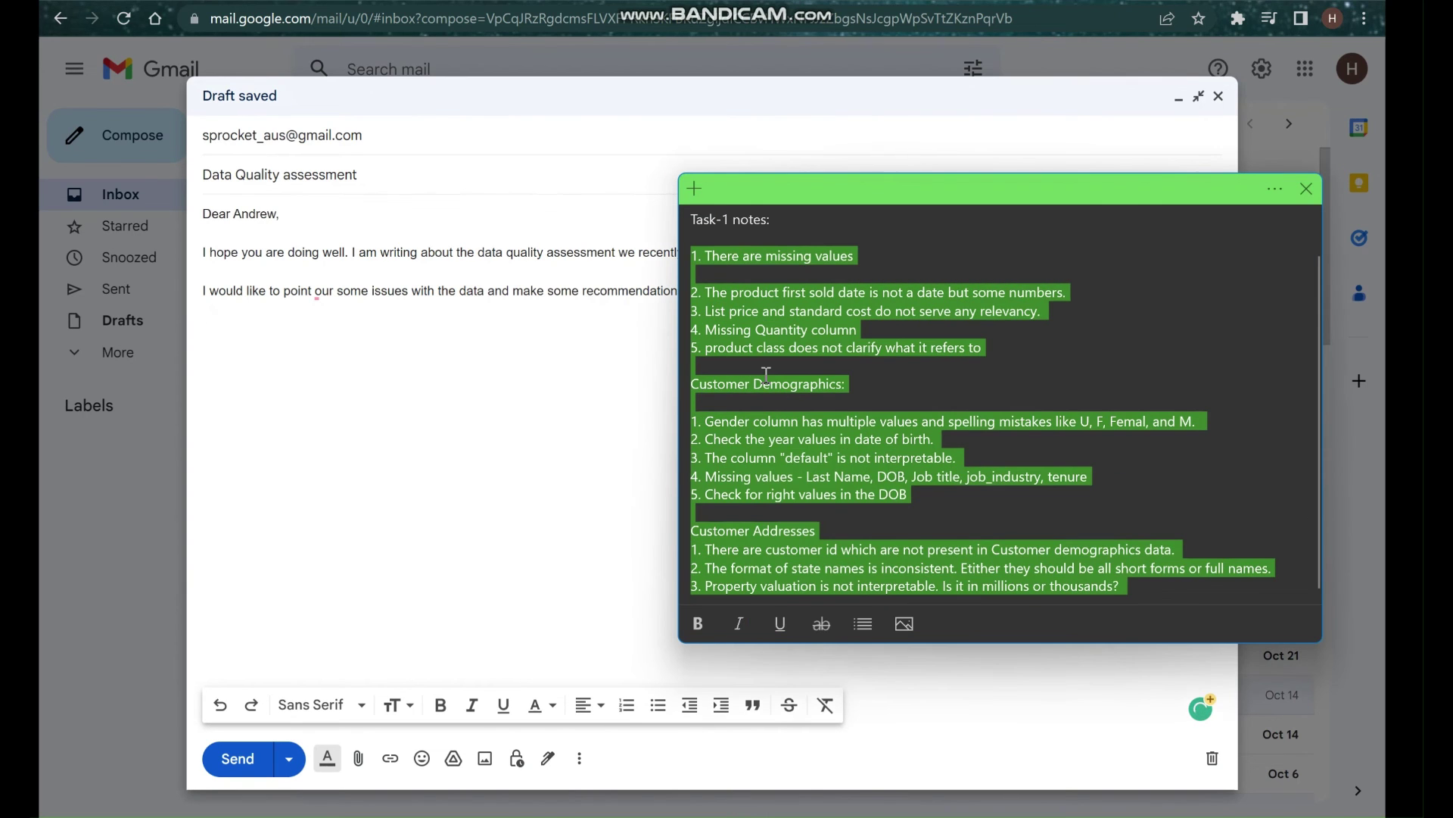
click(693, 260)
drag(694, 260, 1125, 585)
key(ctrl+c)
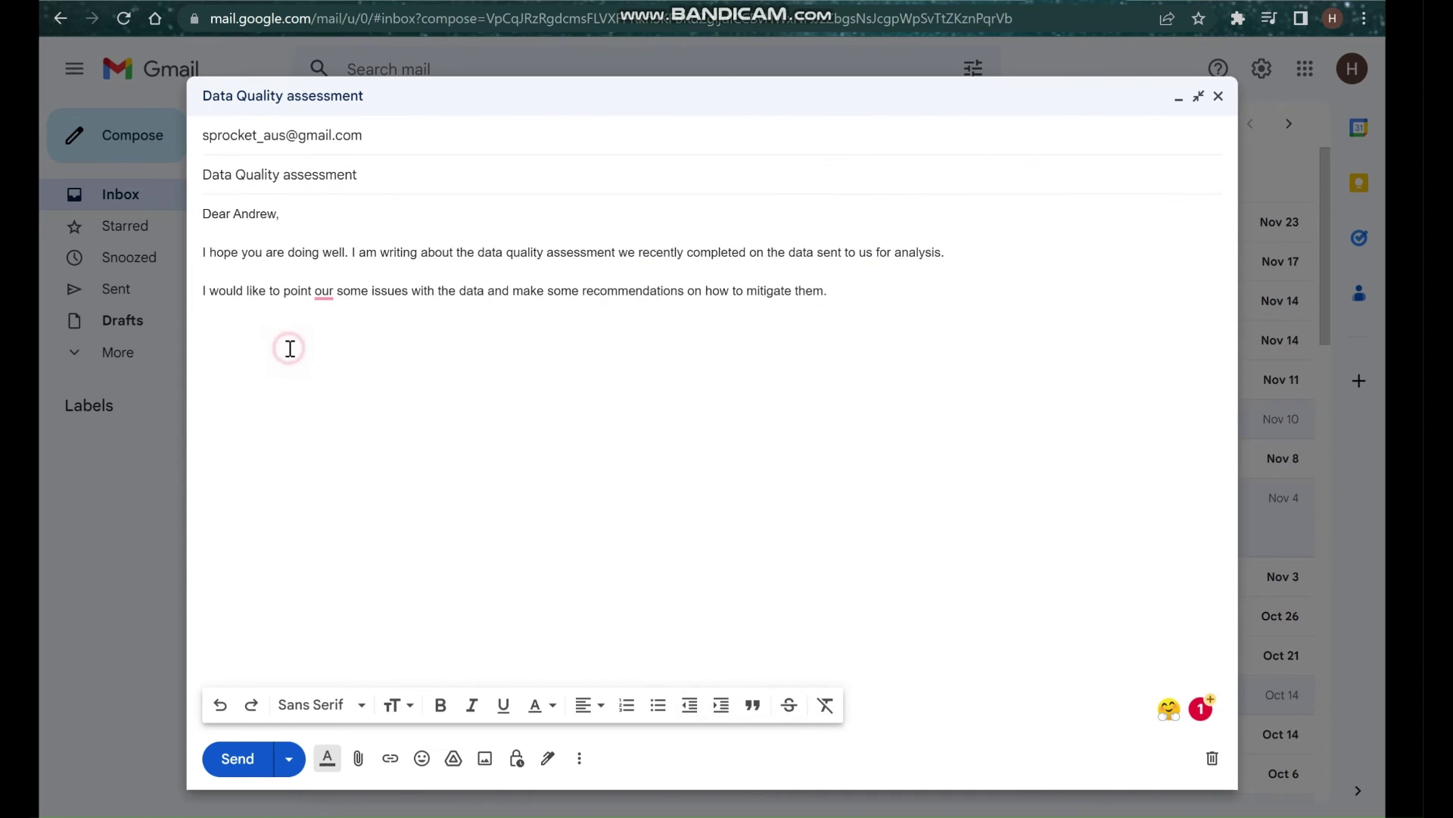
click(290, 348)
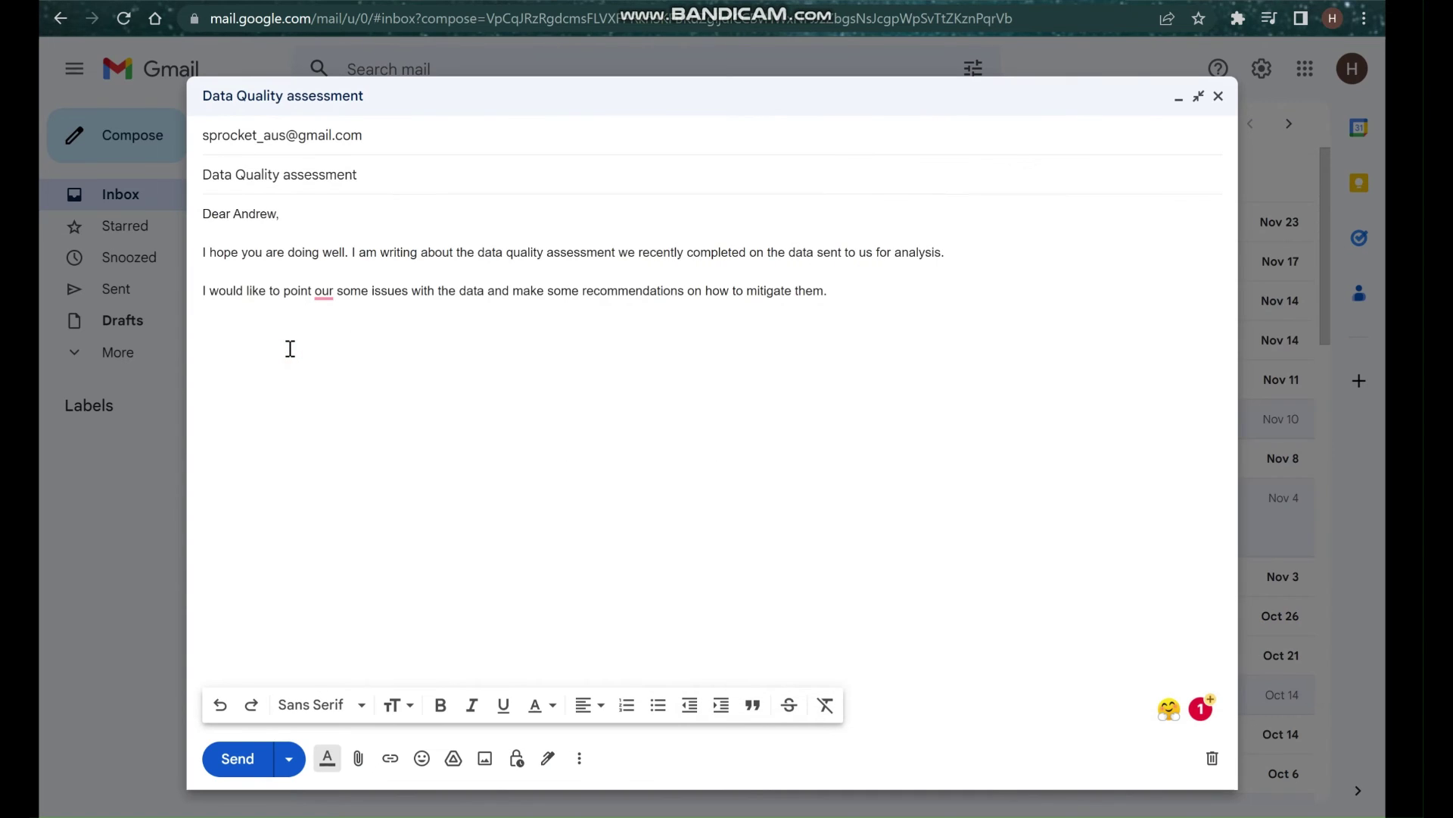
key(ctrl+v)
Remove the blank line after item 1 and add the heading 'Transactions Data:' above the list.
click(211, 317)
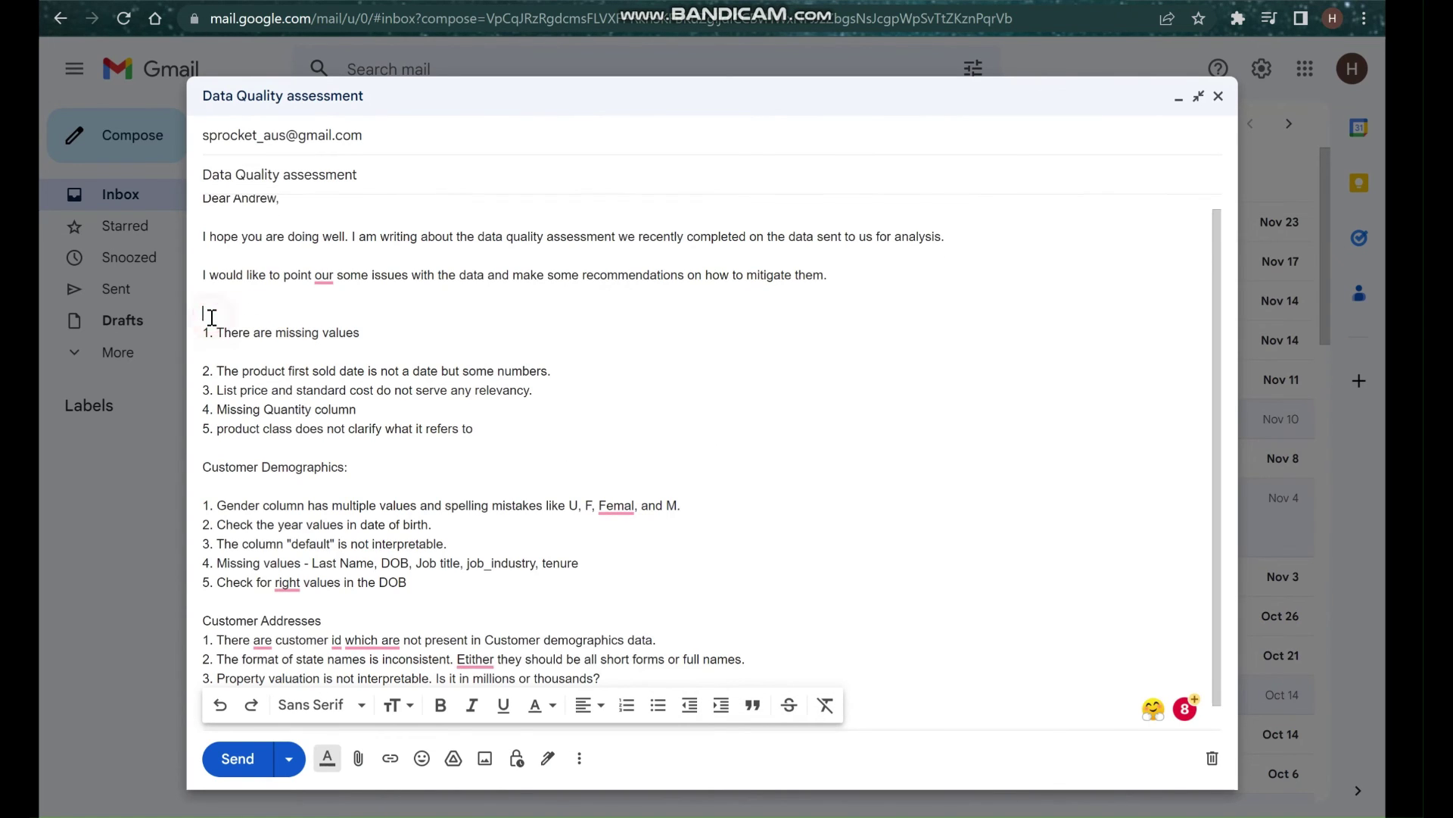
click(218, 318)
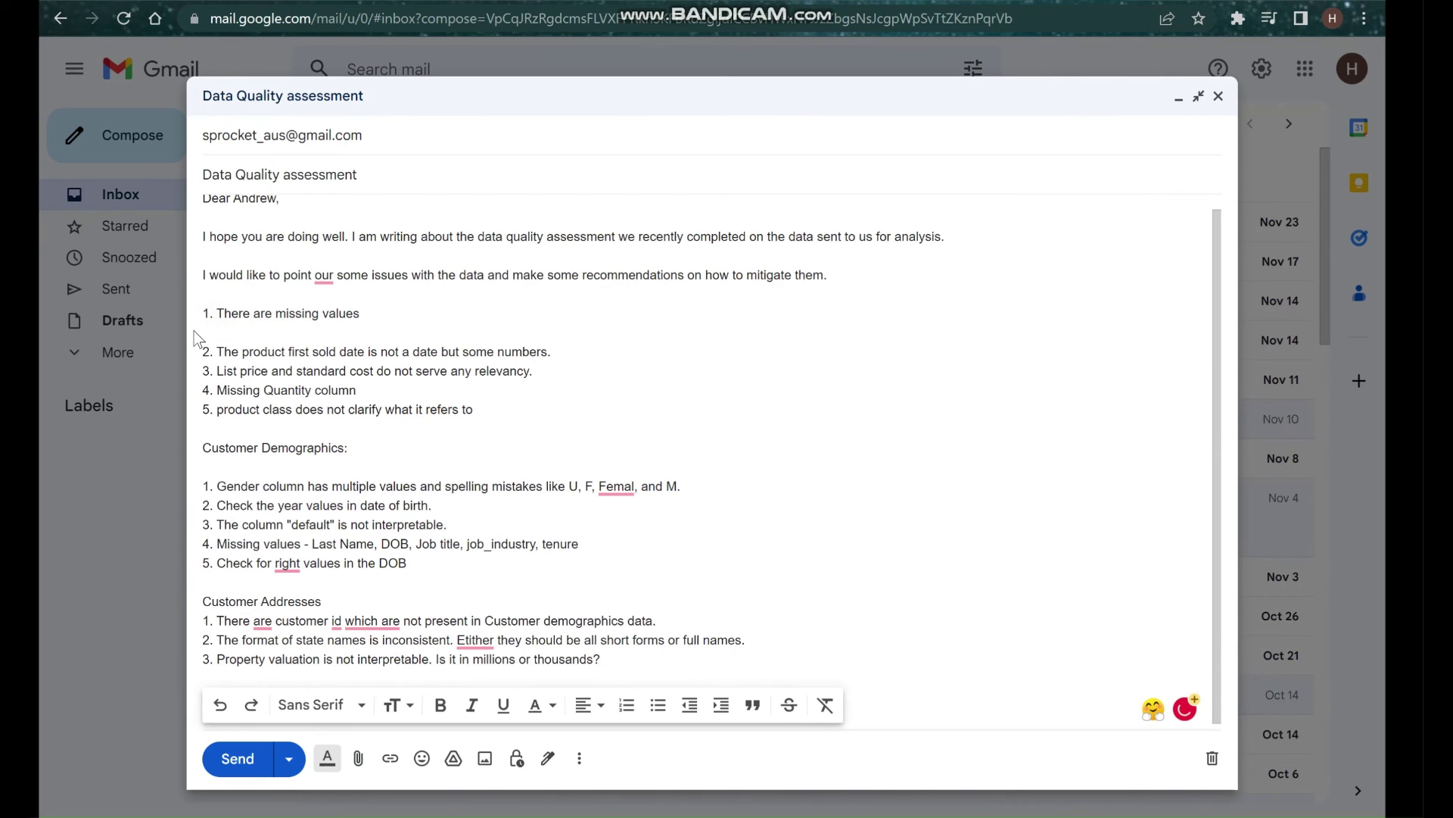
click(194, 331)
key(BackSpace)
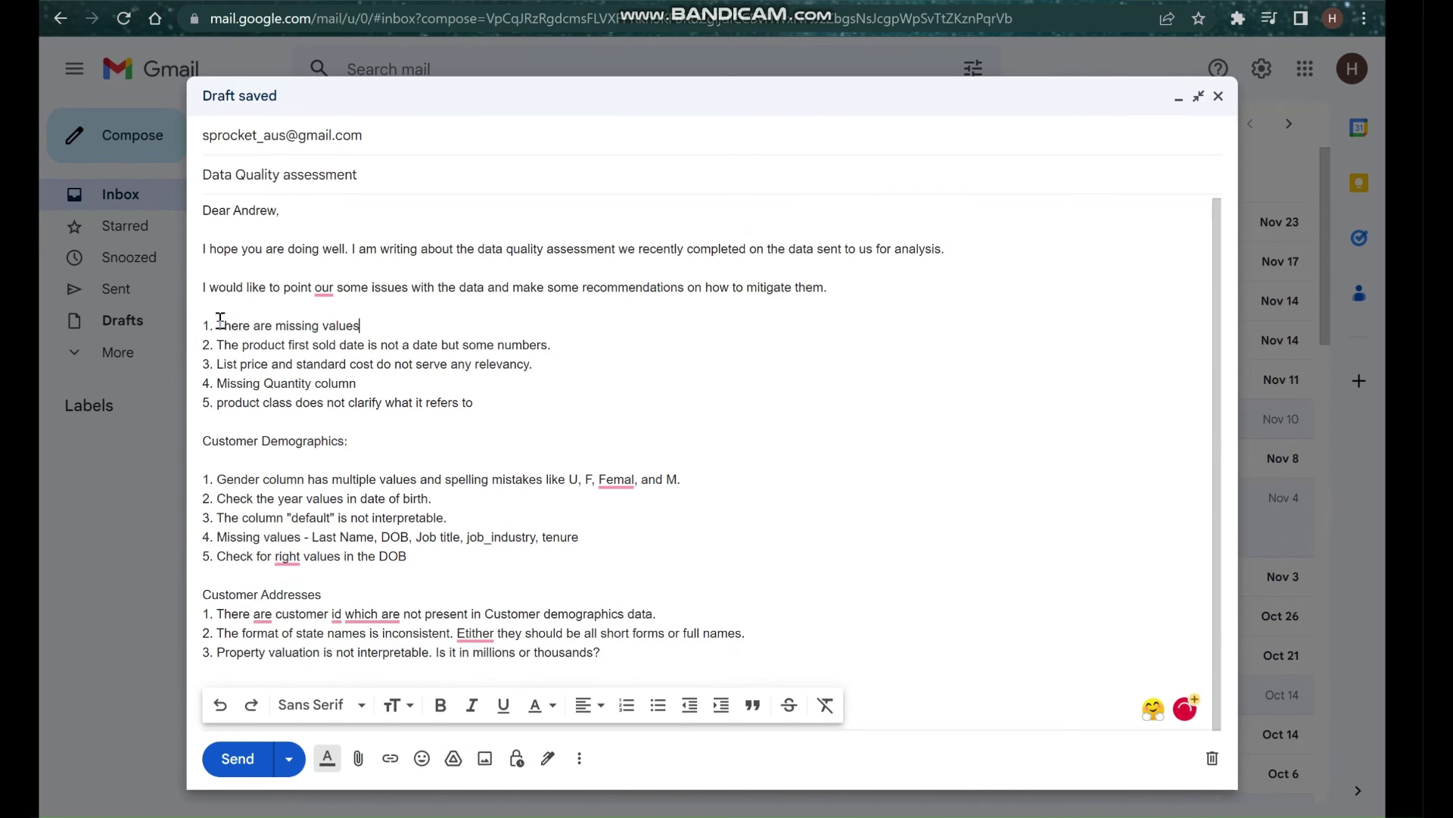
click(212, 314)
key(Return)
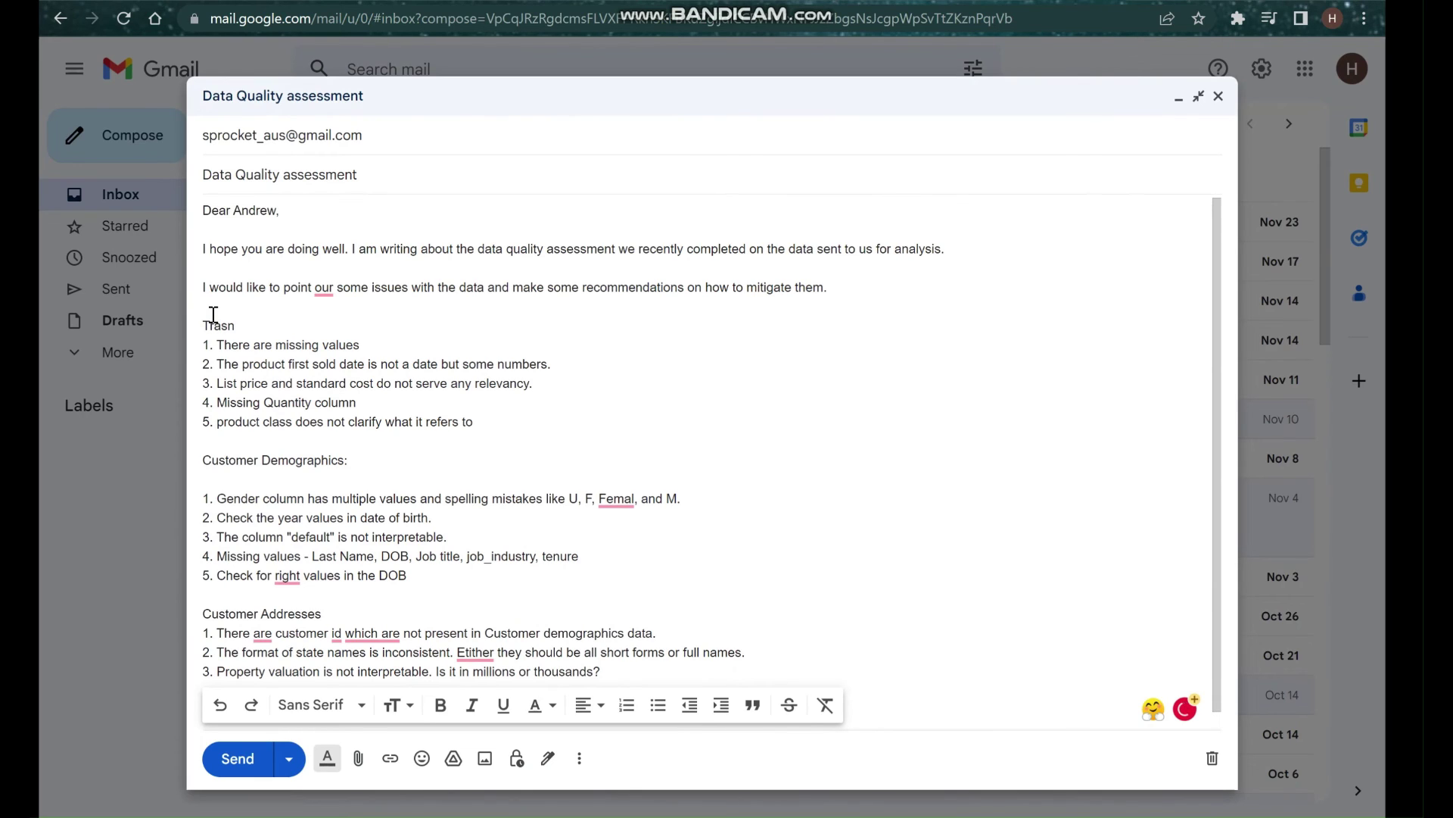
key(BackSpace)
text(actions Data:)
Bold the Transactions Data, Customer Demographics and Customer Addresses headings.
drag(311, 327, 198, 330)
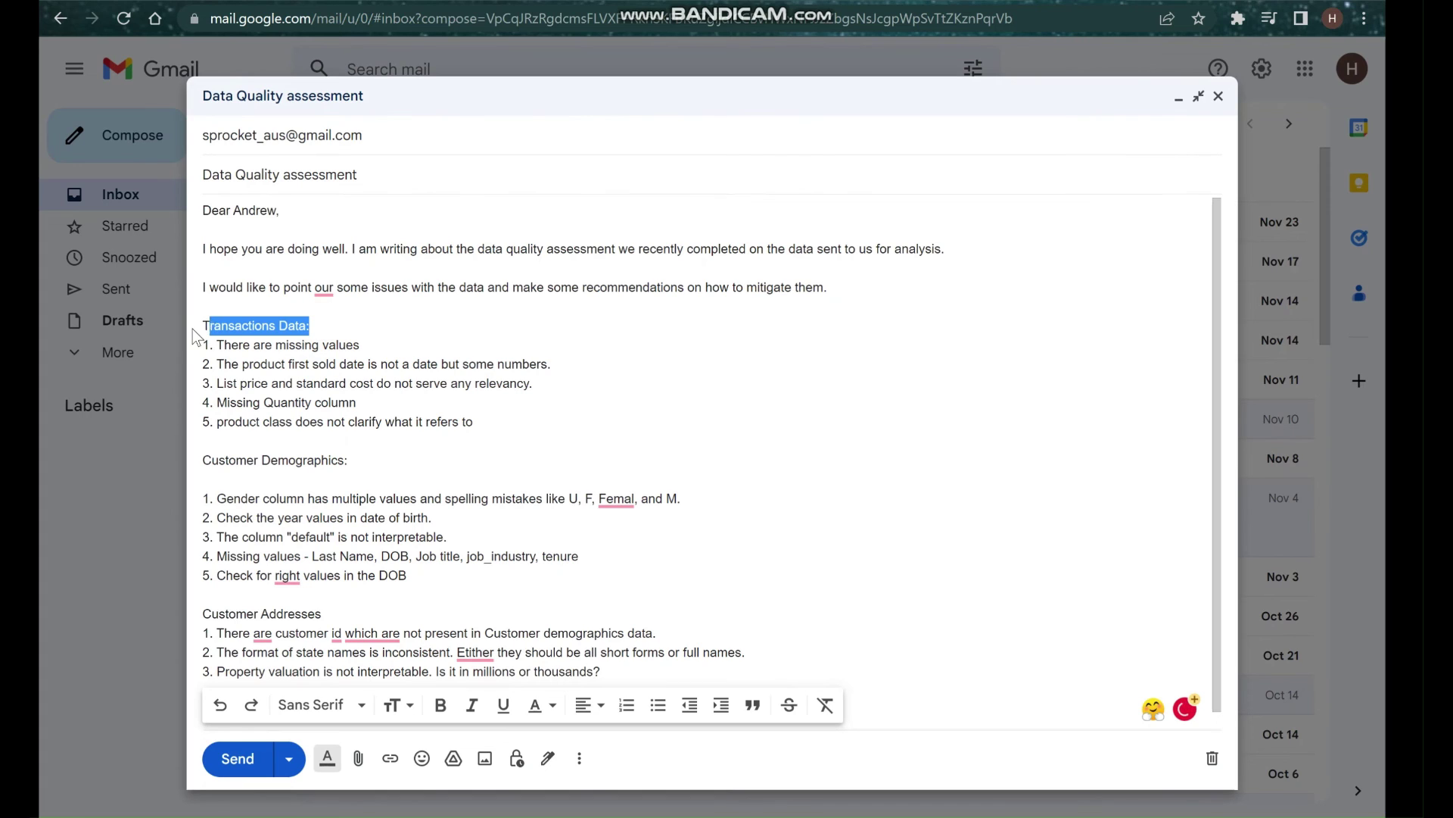
click(440, 705)
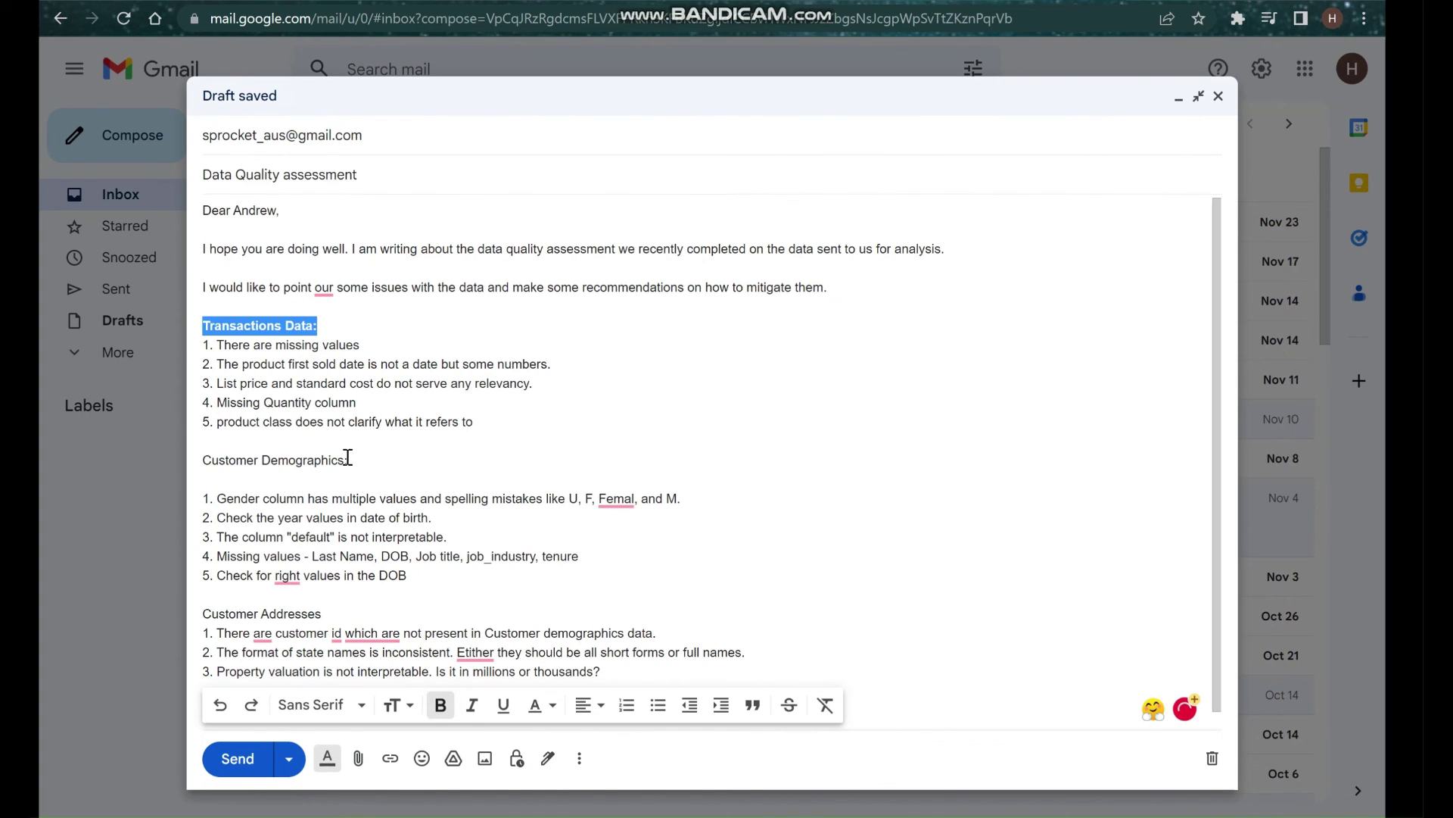
click(347, 459)
drag(251, 458, 199, 460)
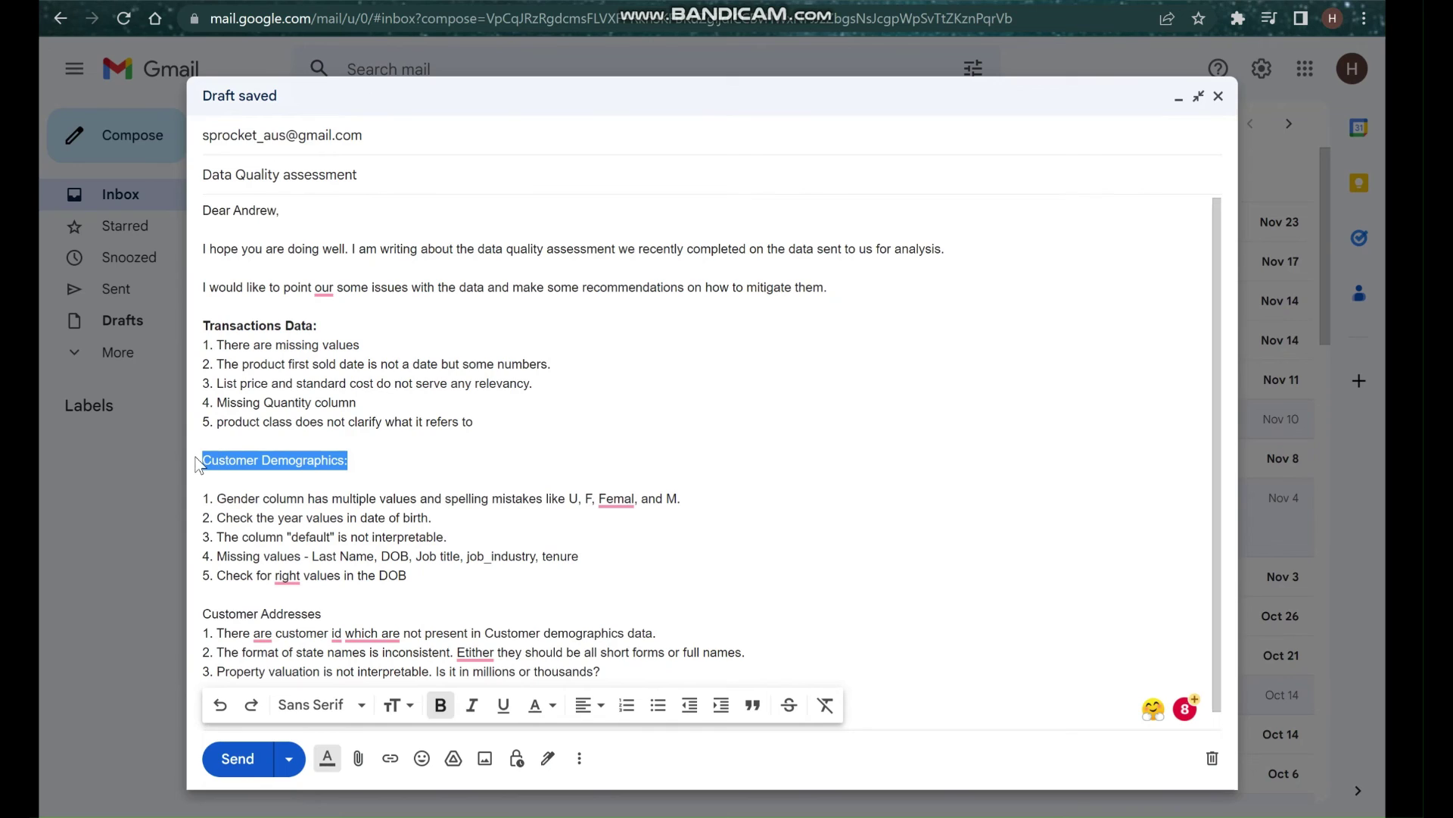
click(438, 706)
scroll(464, 600, down, 1)
drag(323, 596, 195, 610)
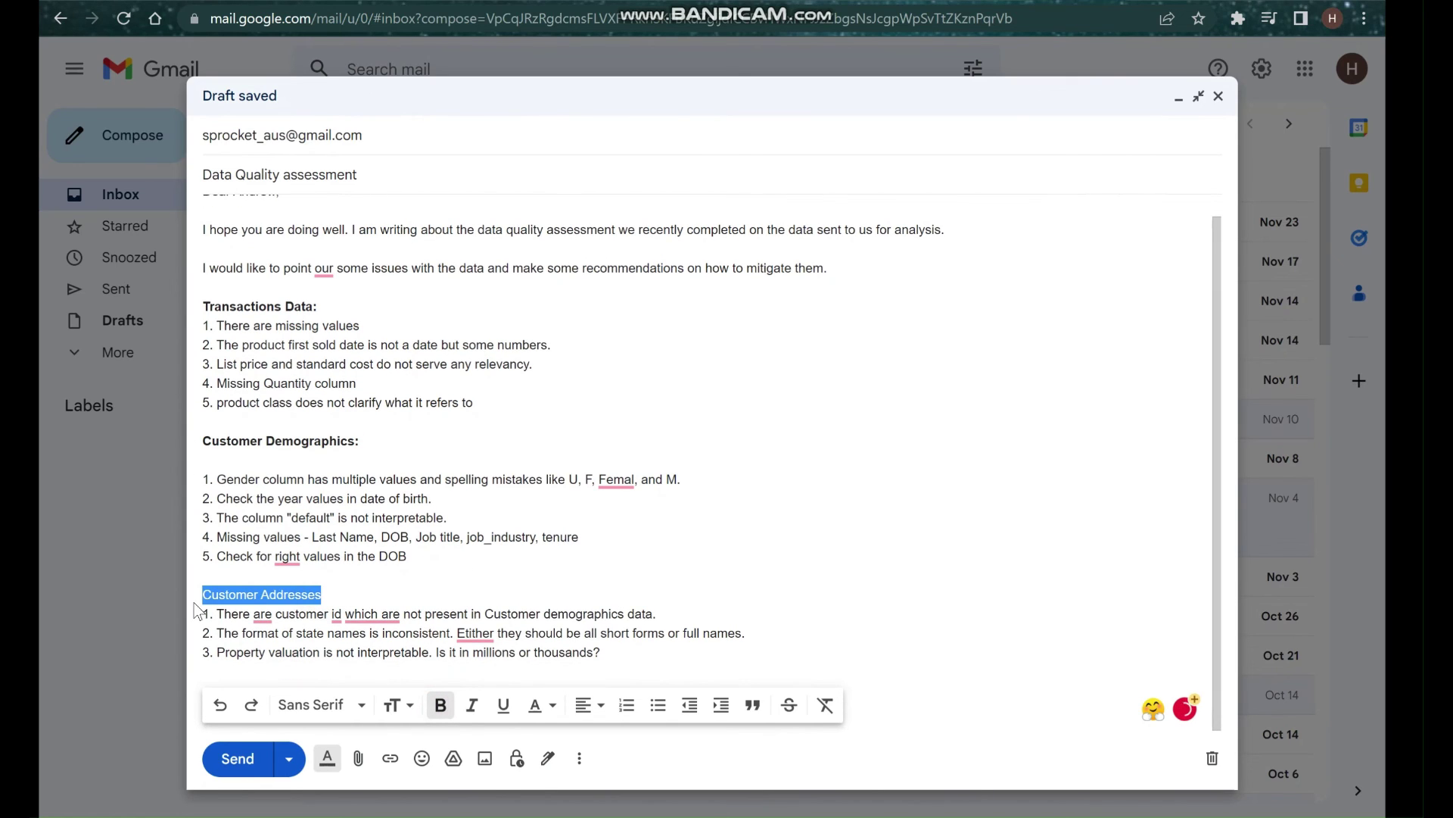
click(440, 703)
scroll(439, 692, up, 1)
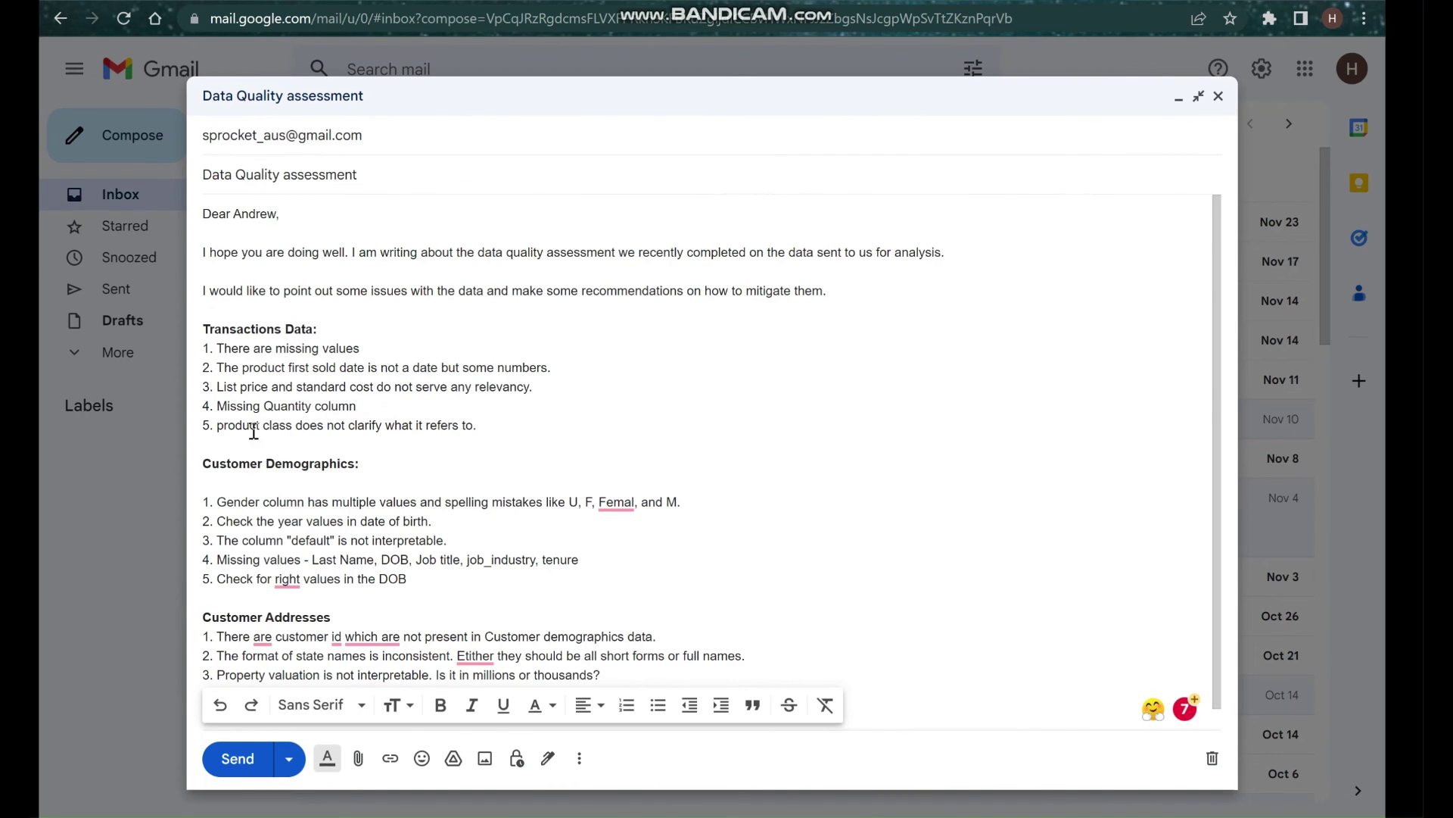
Capitalise 'product' to 'Product' at the start of item 5.
click(218, 426)
key(BackSpace)
text(P)
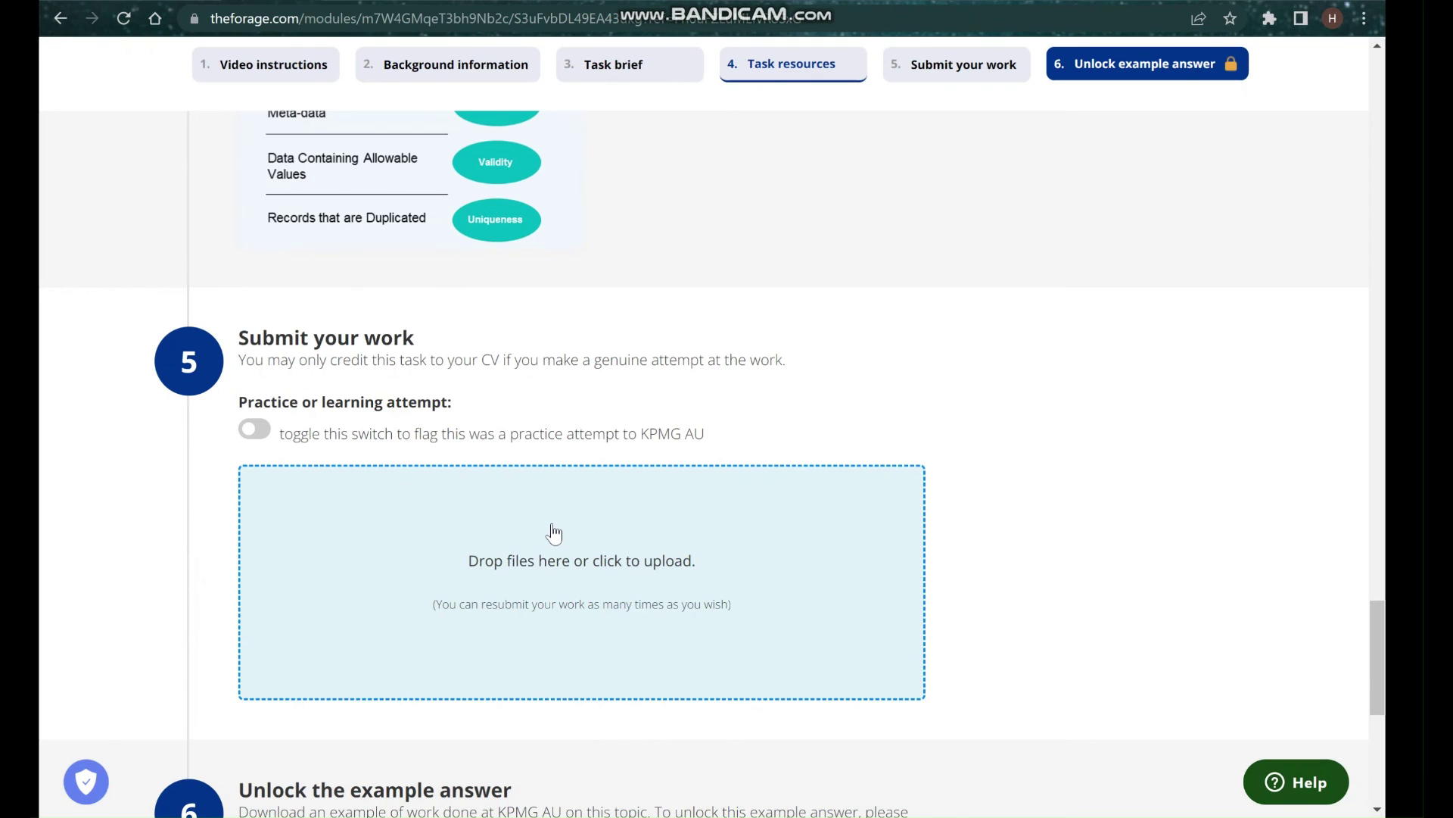
Scroll The Forage page up to the Standard Data Quality Dimensions table, then return to Gmail.
scroll(487, 506, up, 5)
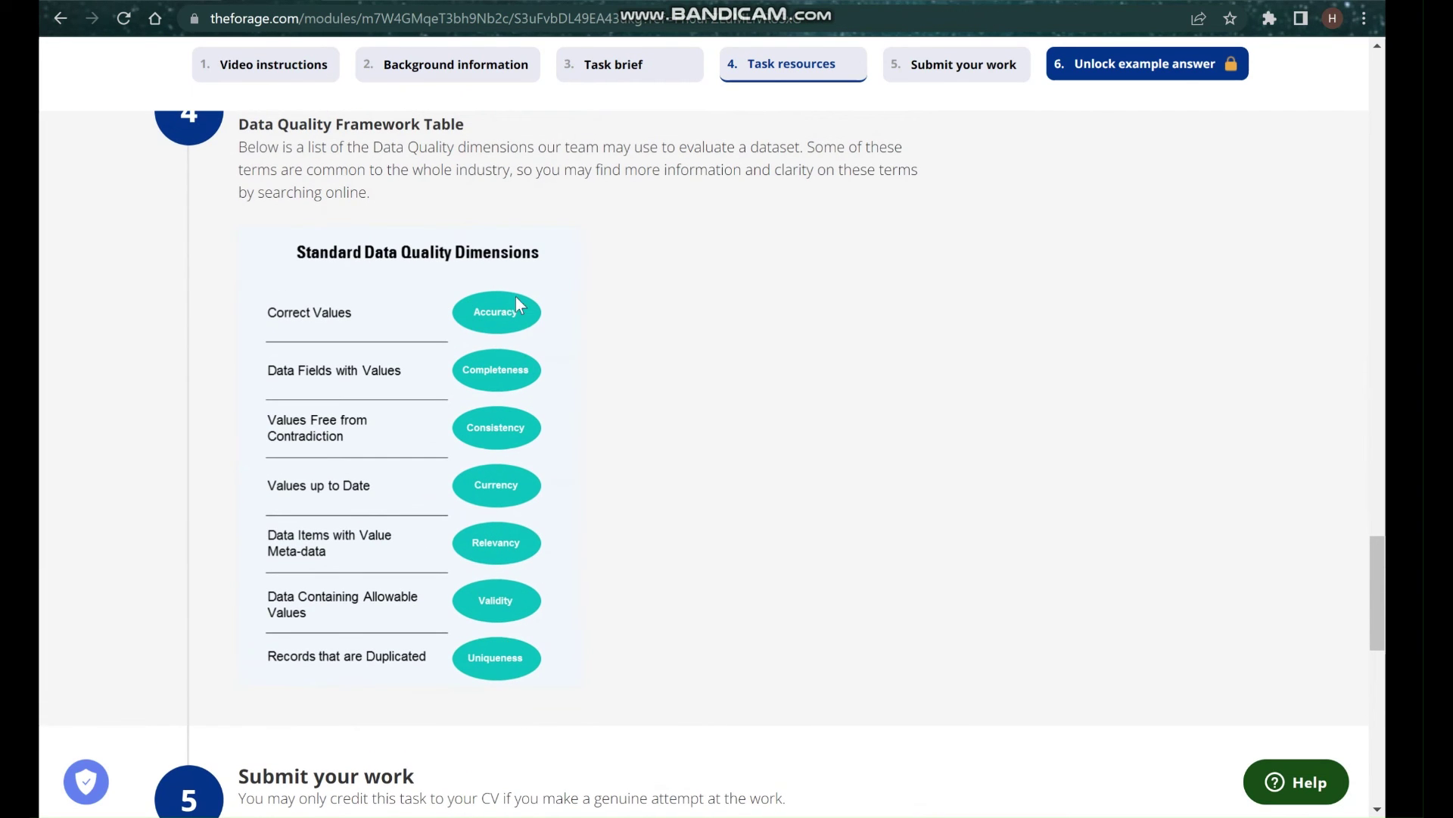
click(1061, 0)
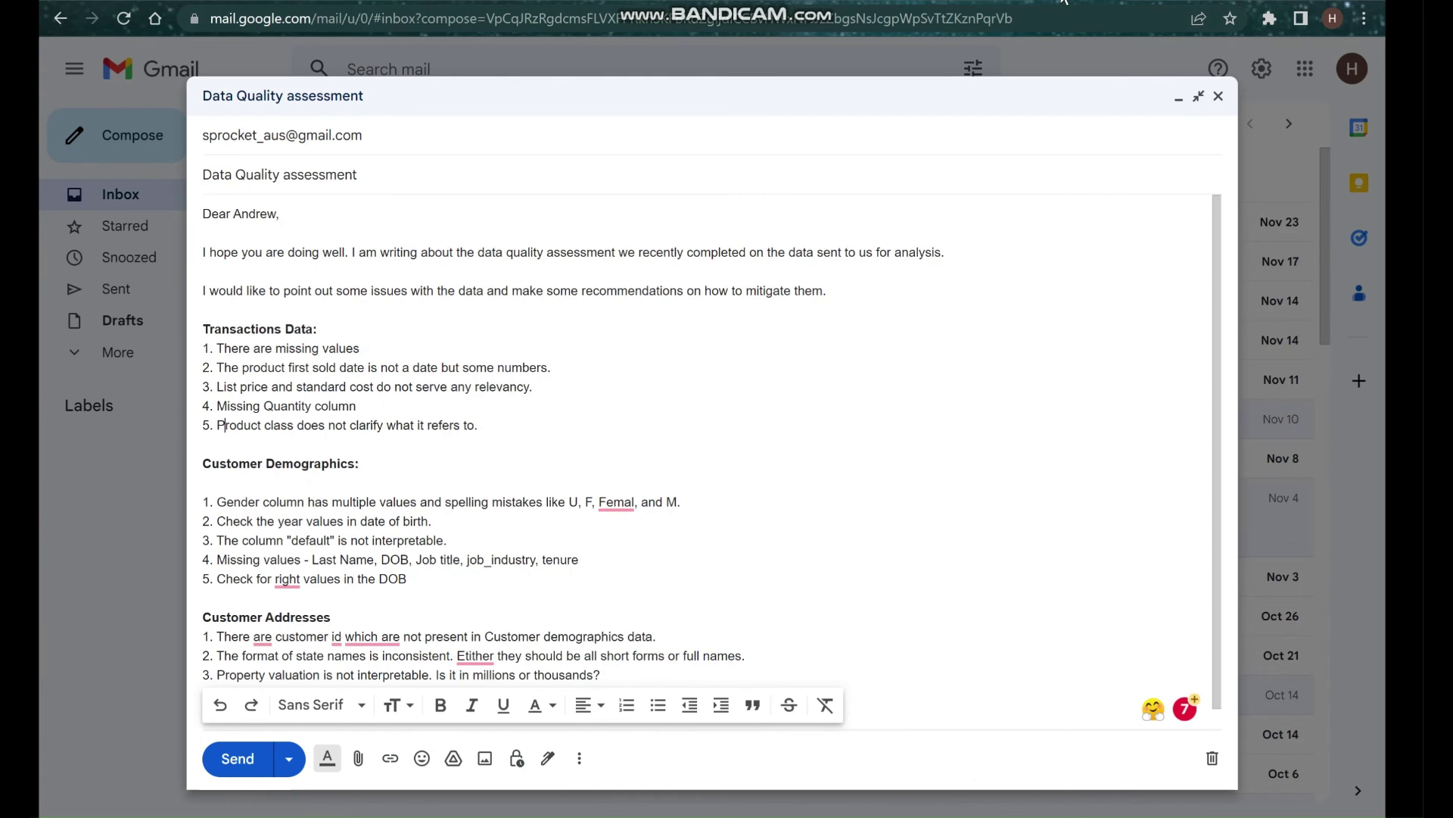
Replace 'There are missing values' with 'Issues with completeness of the data' wording and add 'missing data'.
click(380, 348)
drag(402, 348, 222, 349)
key(Delete)
key(Delete)
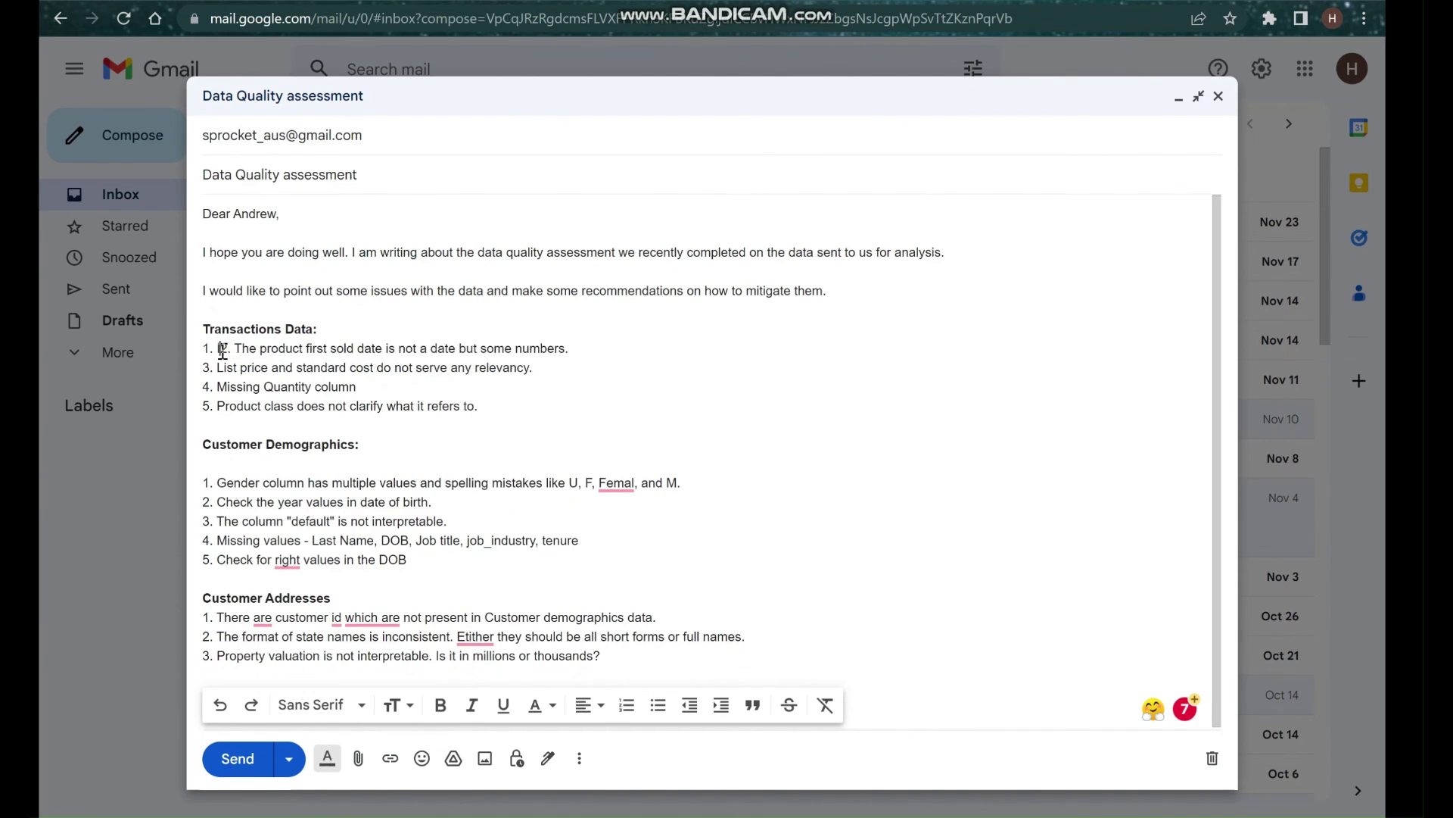
text(Issues )
text(with completem)
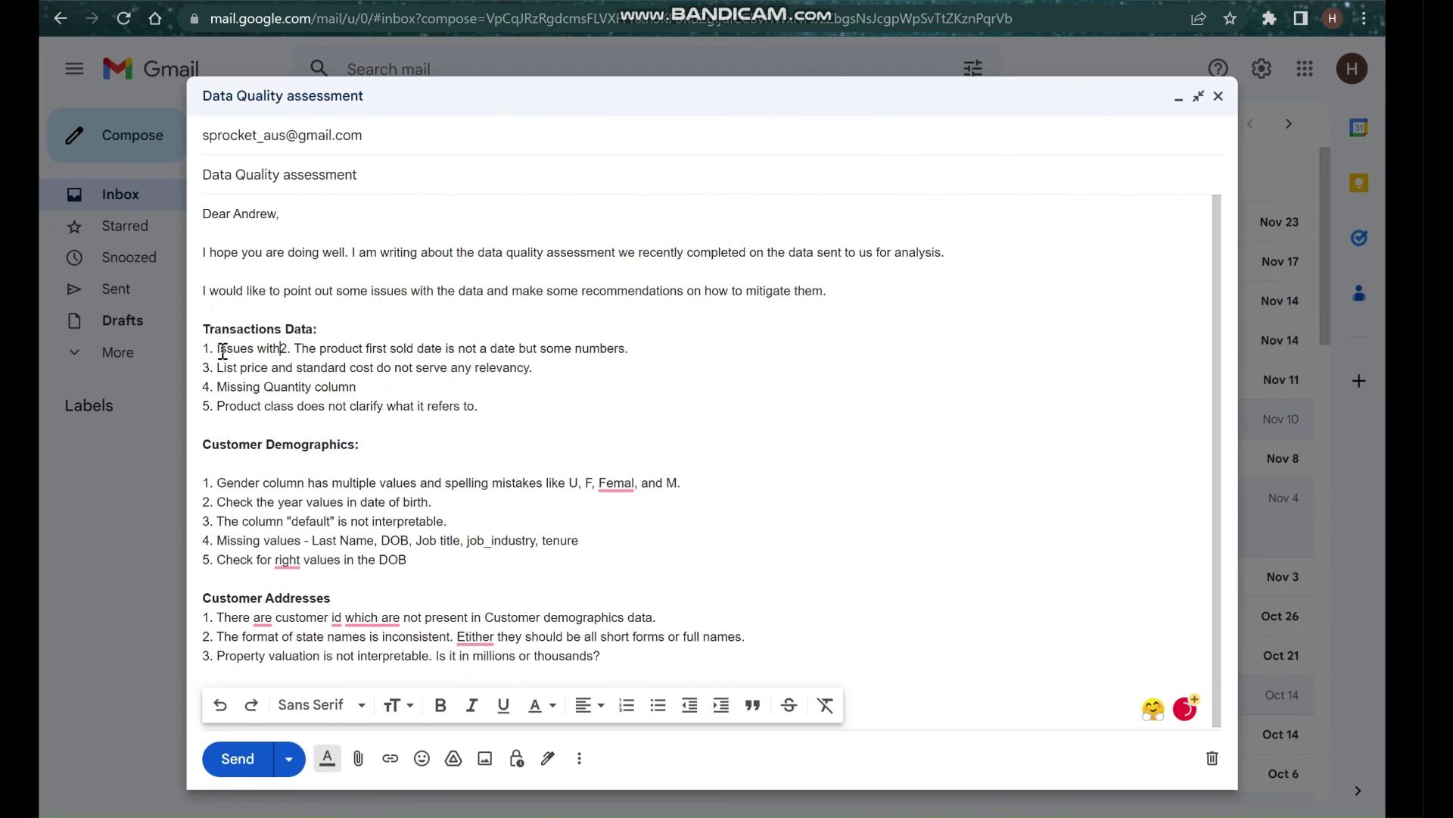
key(BackSpace)
text(ness o)
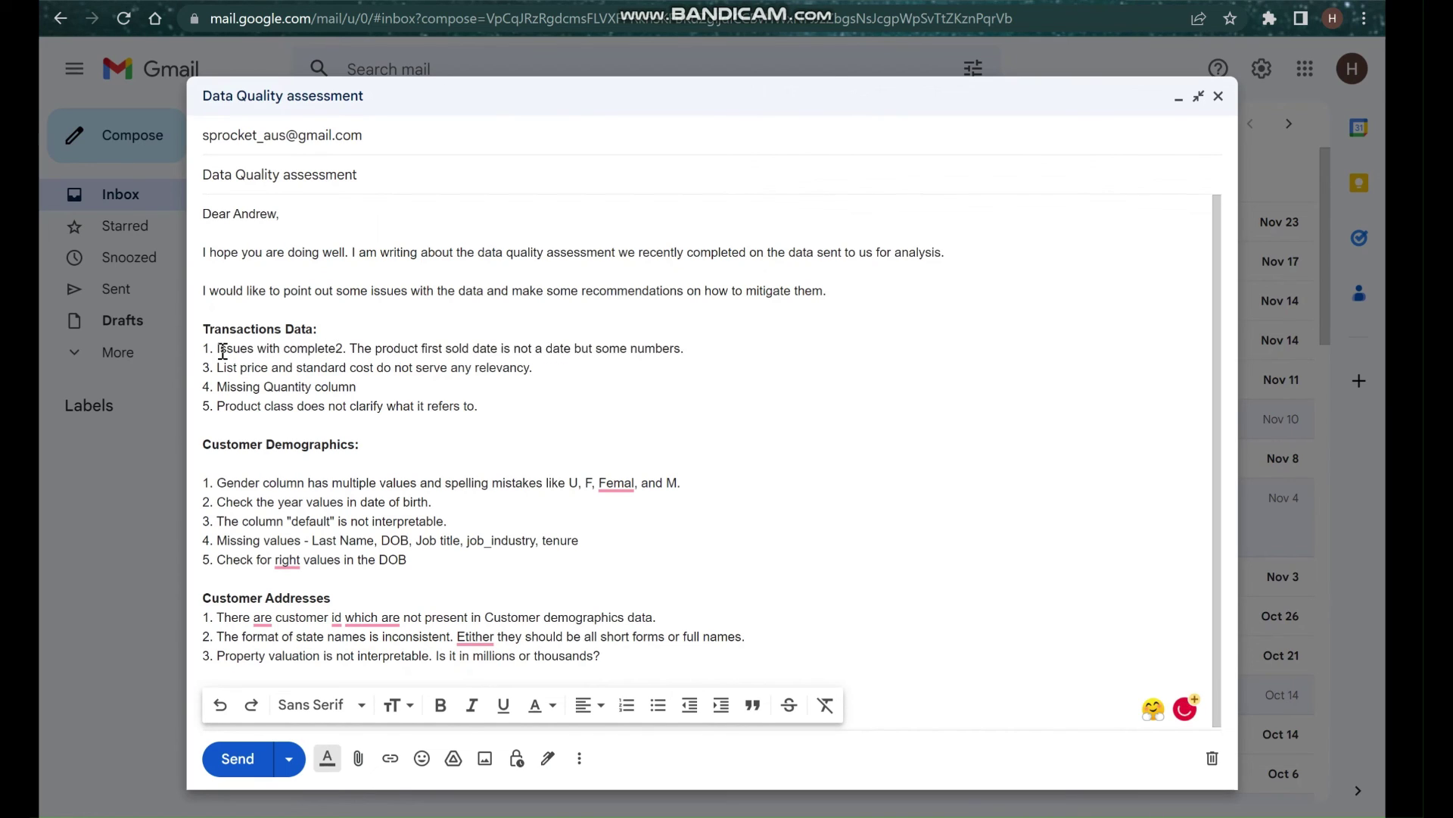
text(f the data.)
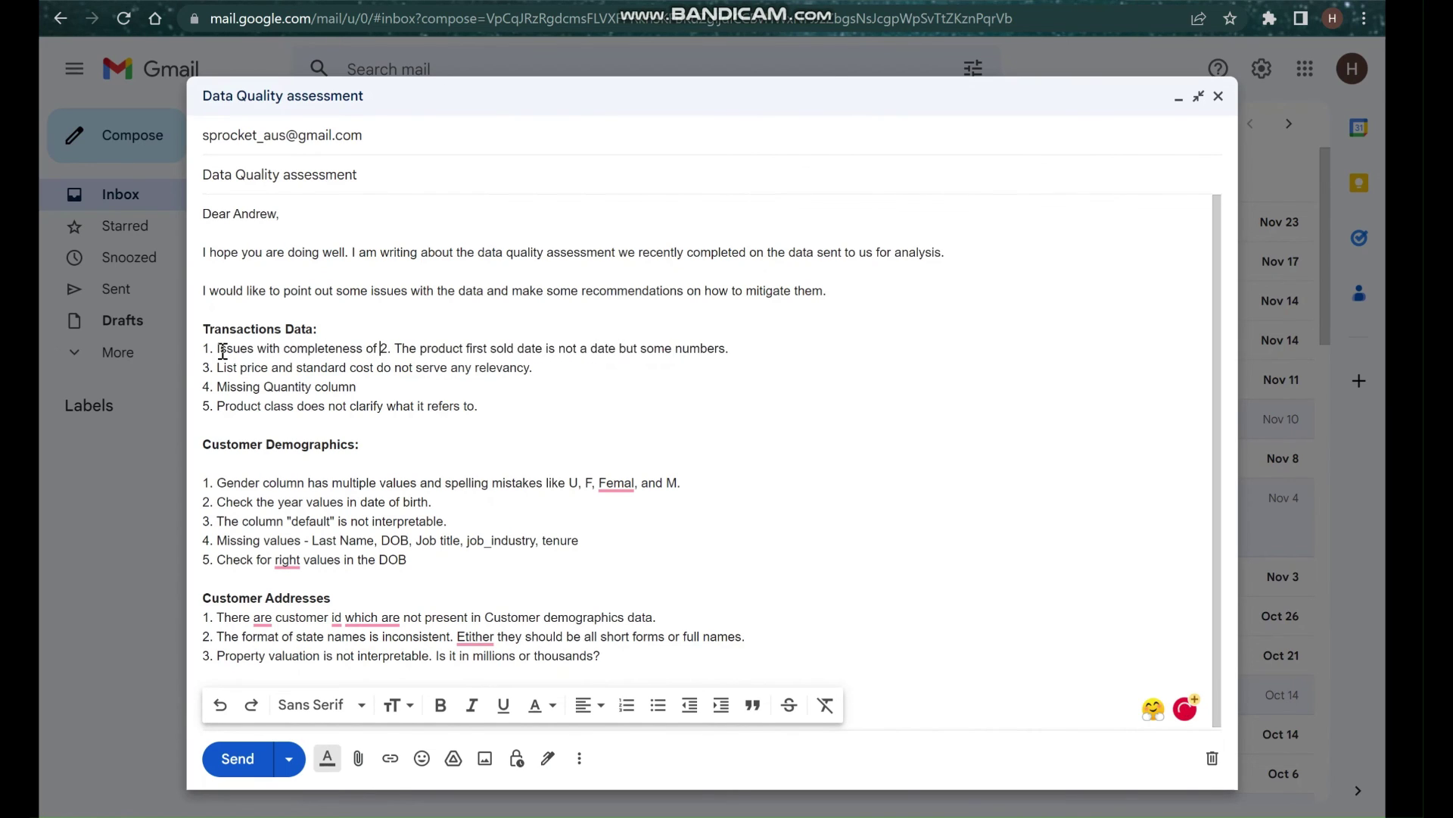
key(Return)
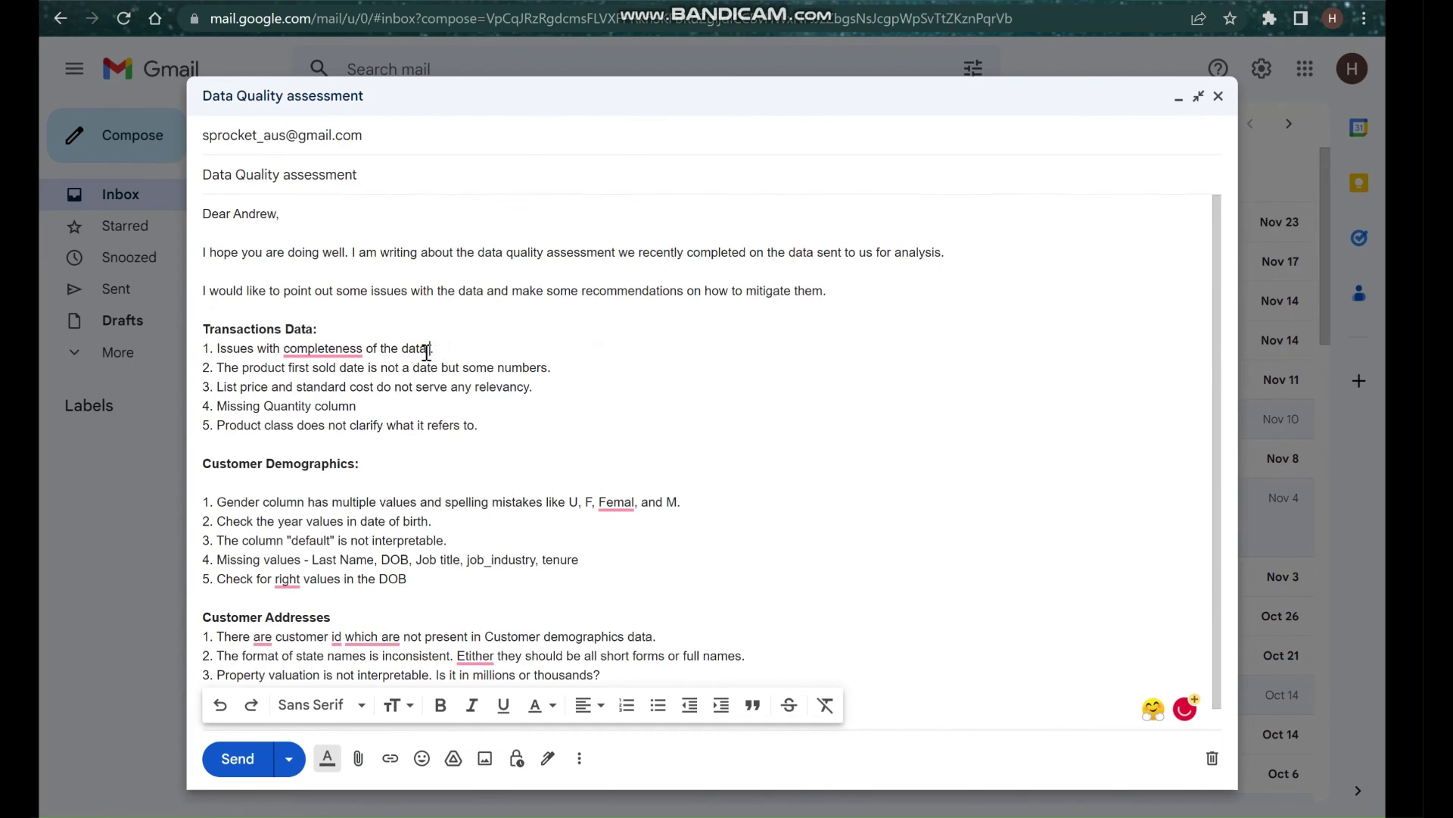
text(missing data)
mouse_move(331, 350)
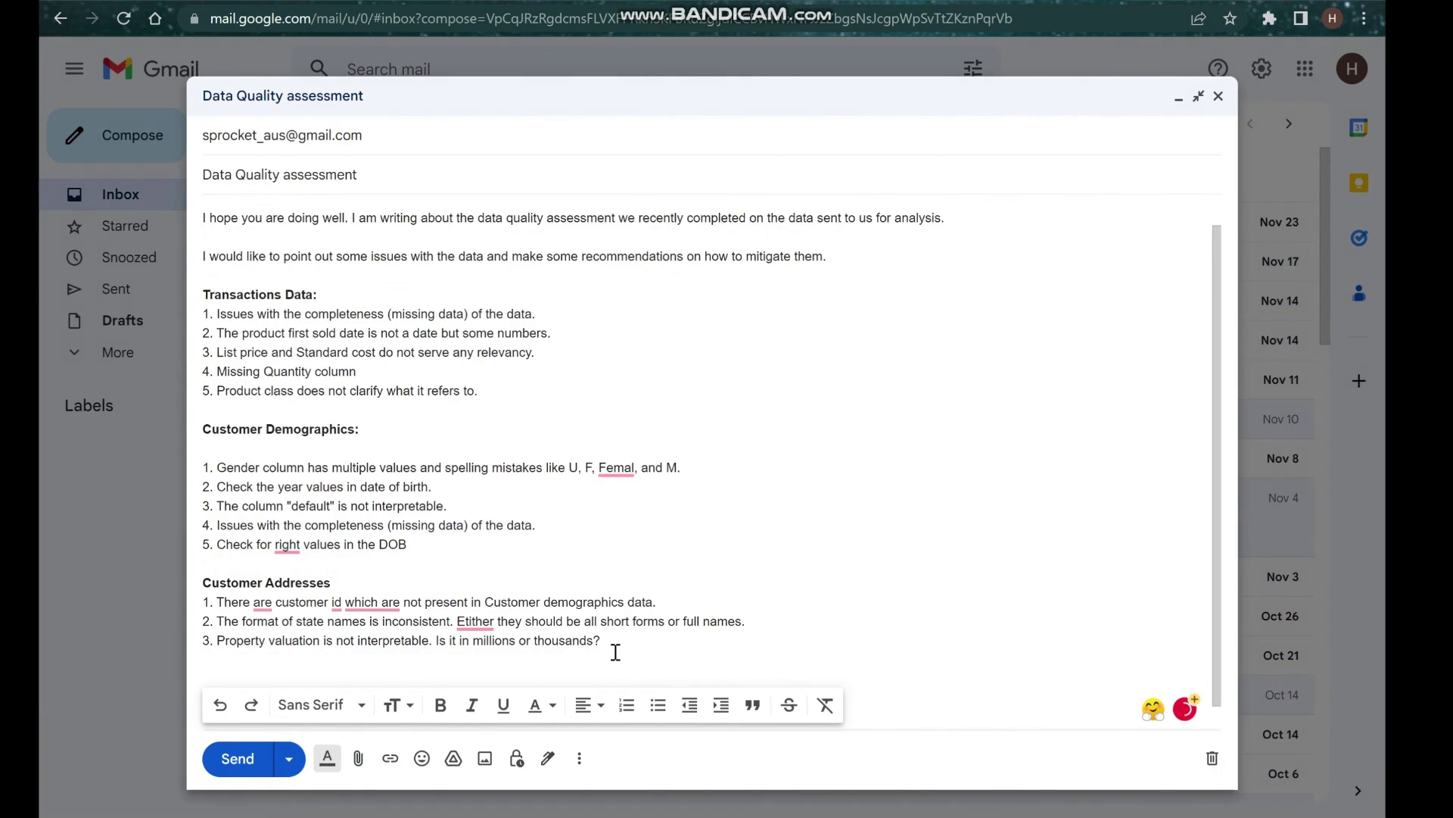
Add empty lines after the intro paragraph.
scroll(649, 594, up, 1)
click(849, 296)
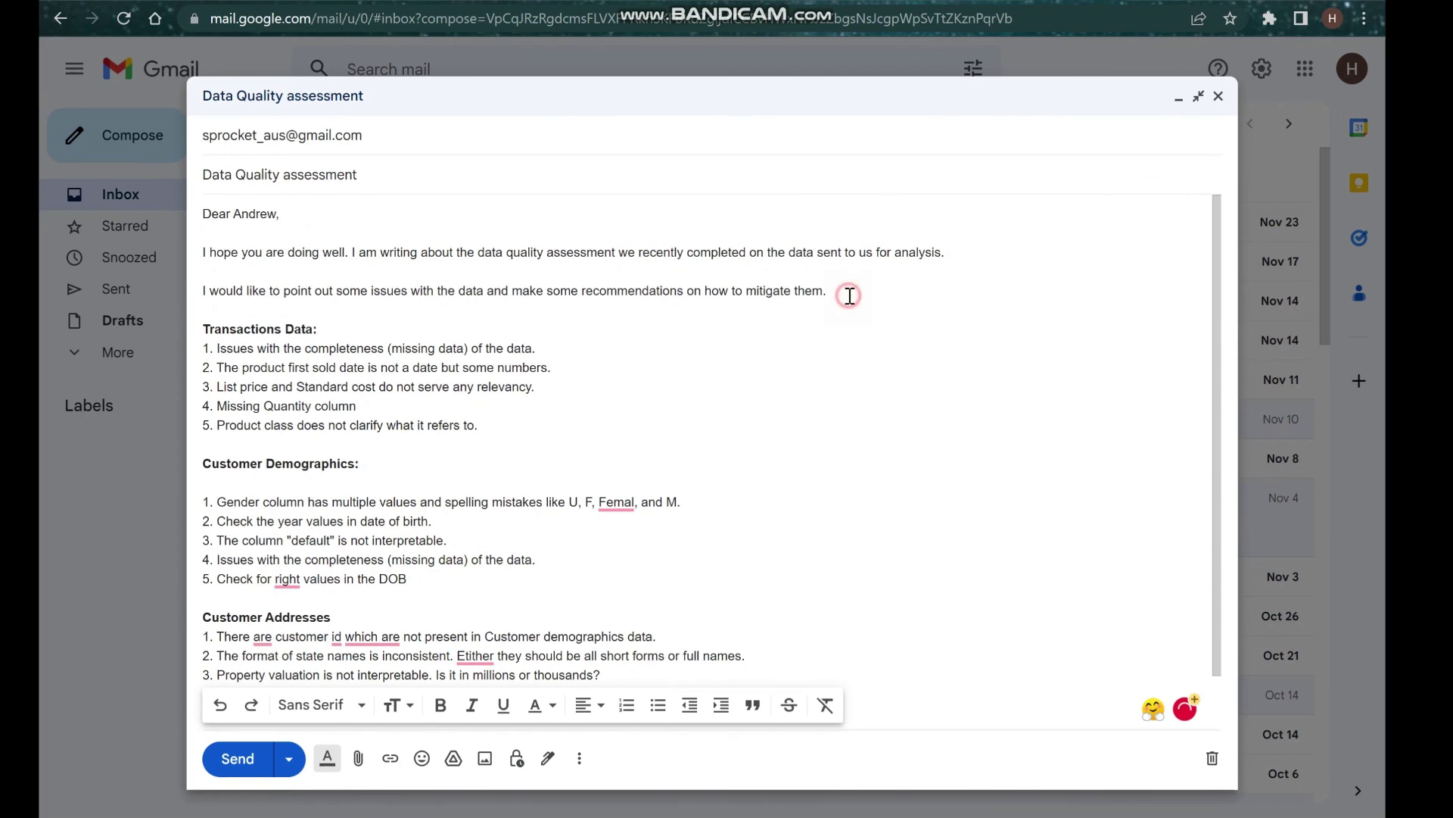
key(Return)
key(Return)
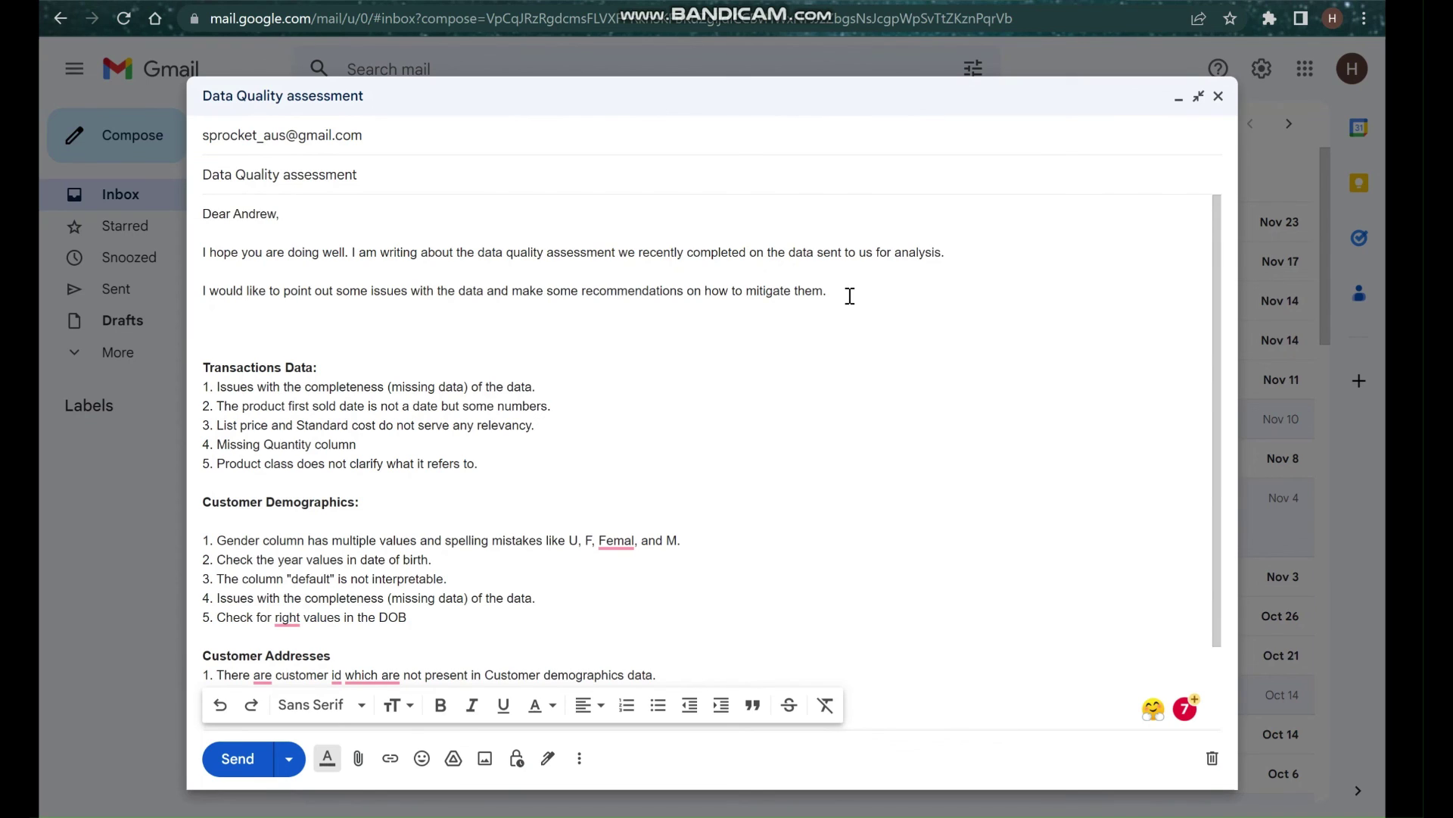
Type 'The data quality assessment was made on the measures of: Consistency, accuracy, completeness, uniqueness, Data Validity, etc.'.
text(Te)
text(he)
text(data quality)
text( assessment)
text( w)
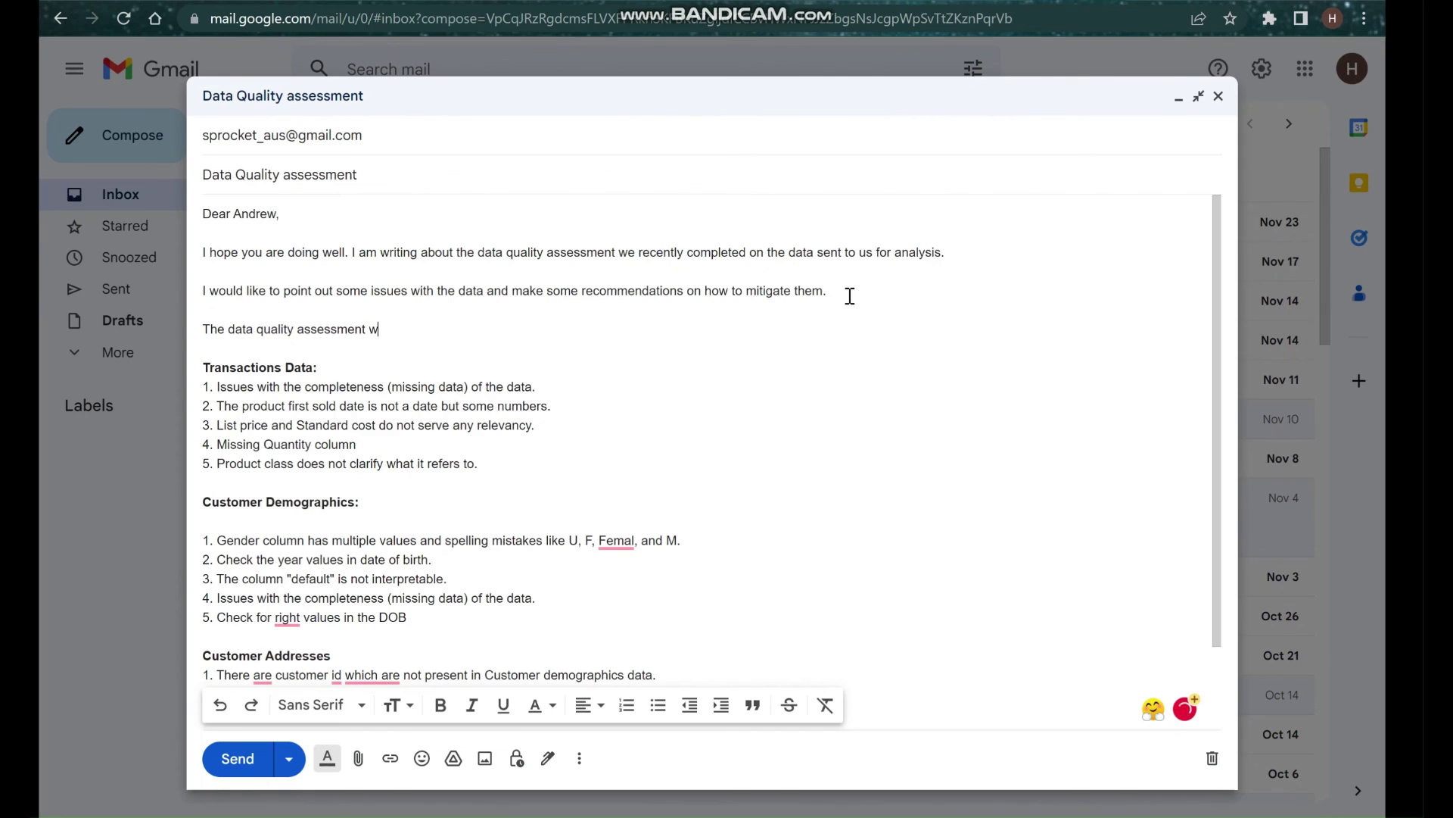
text(as made on the)
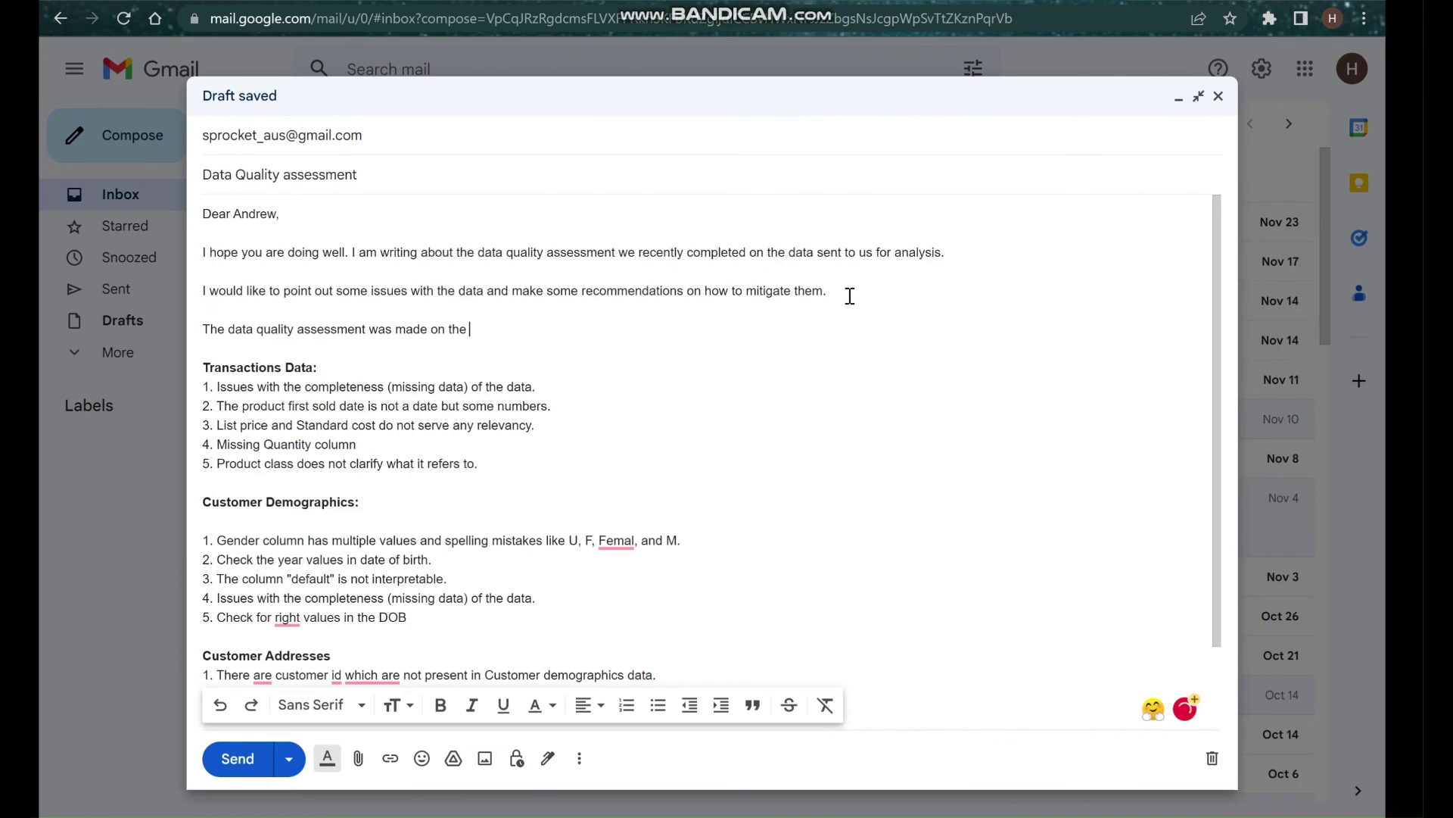
text(dimensions)
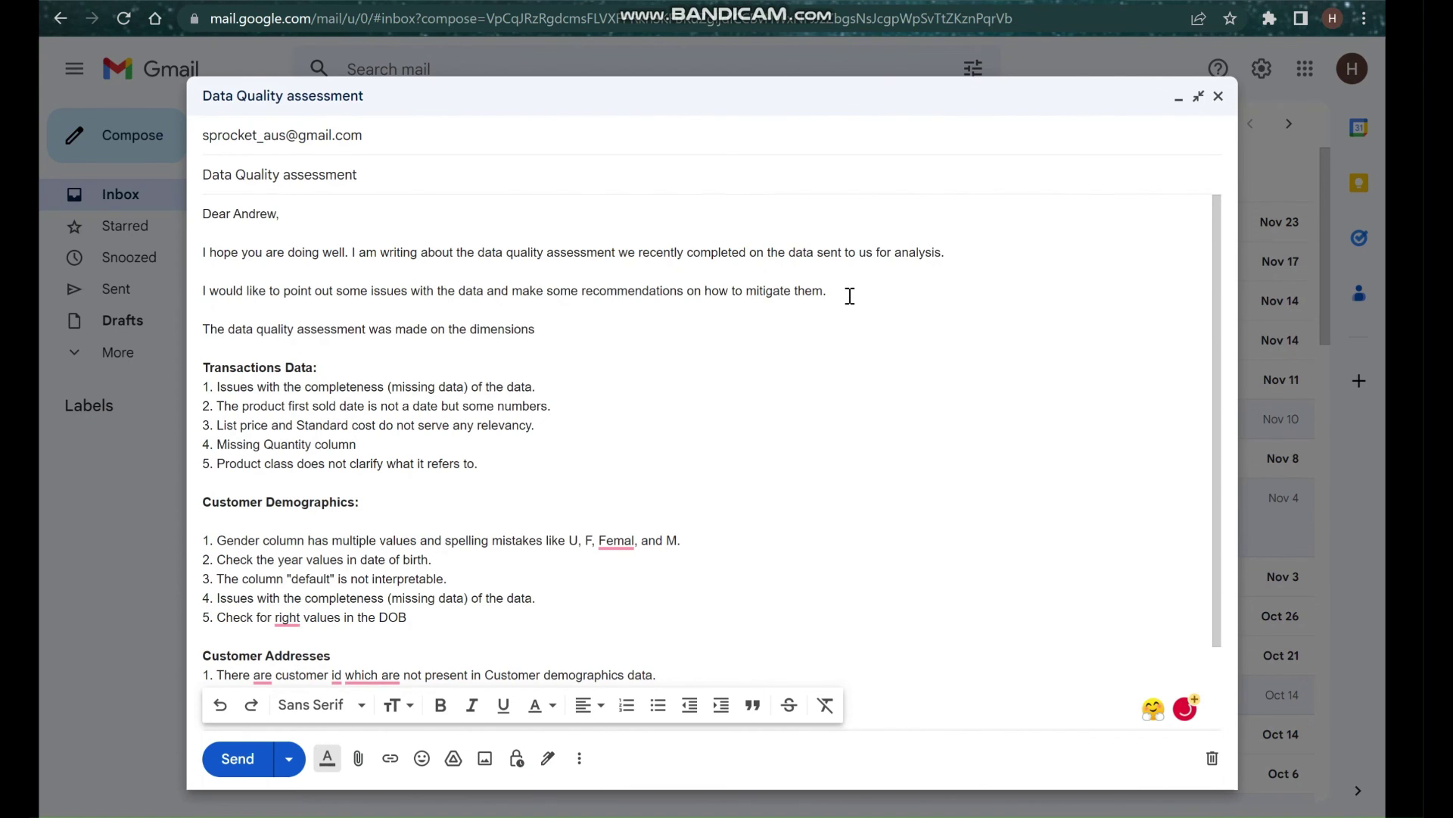
key(ctrl+BackSpace)
key(BackSpace)
text(measures)
text( of: Comp)
key(BackSpace)
key(BackSpace)
key(BackSpace)
text(nsistency)
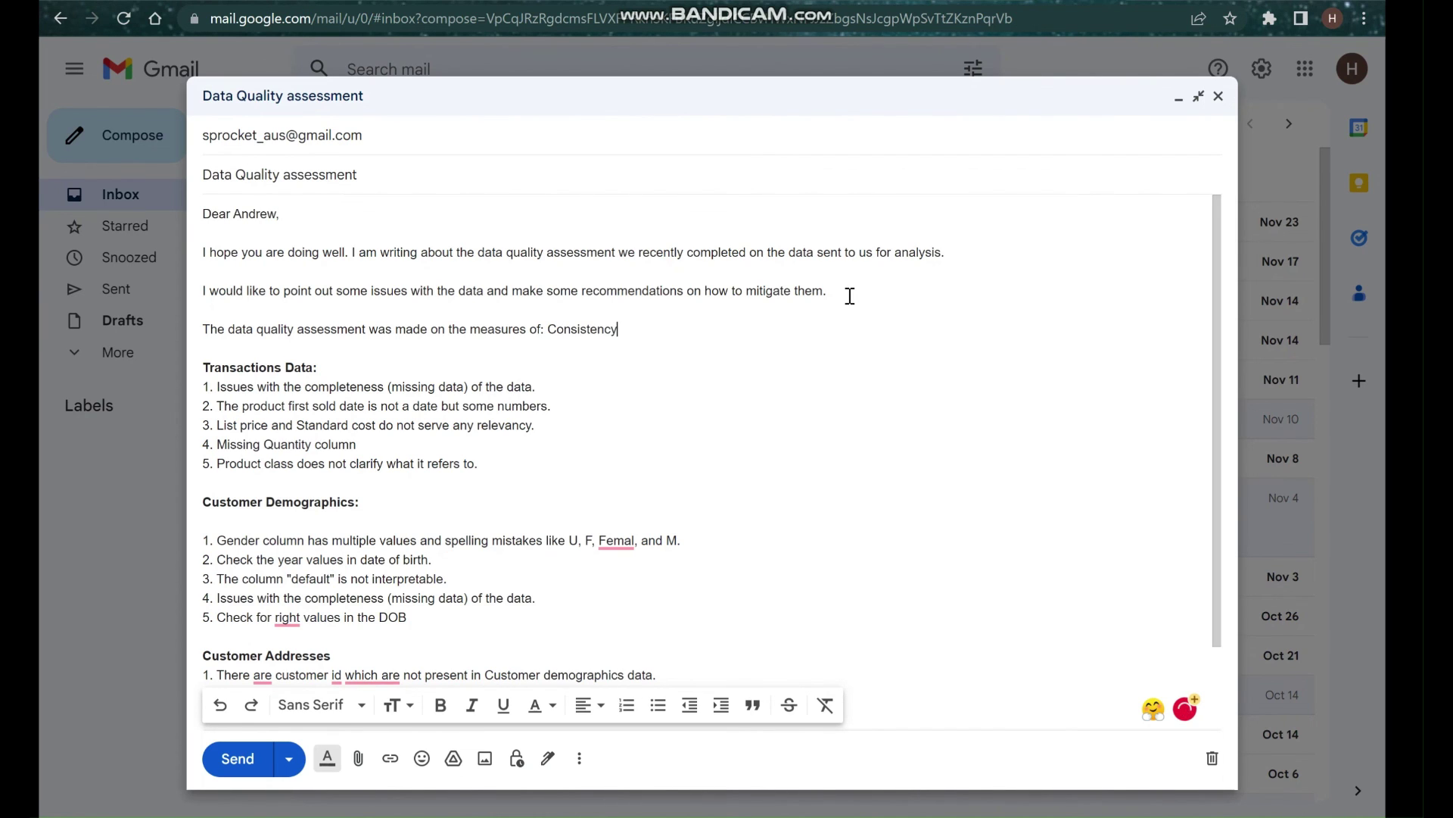
text(, accuracy, completne)
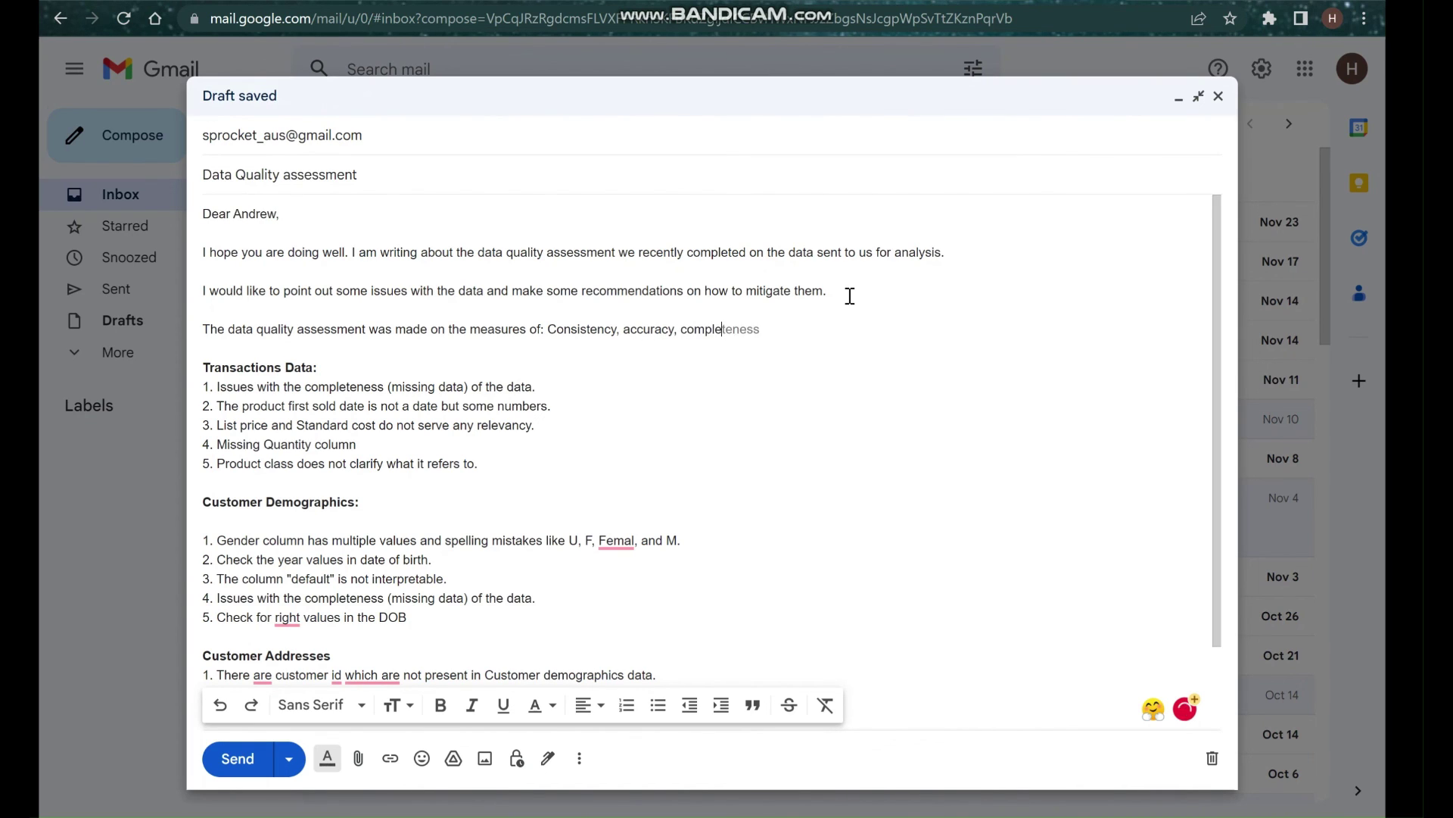
key(BackSpace)
key(BackSpace)
text(e)
key(Tab)
text(, uniqueness)
key(Tab)
text(,)
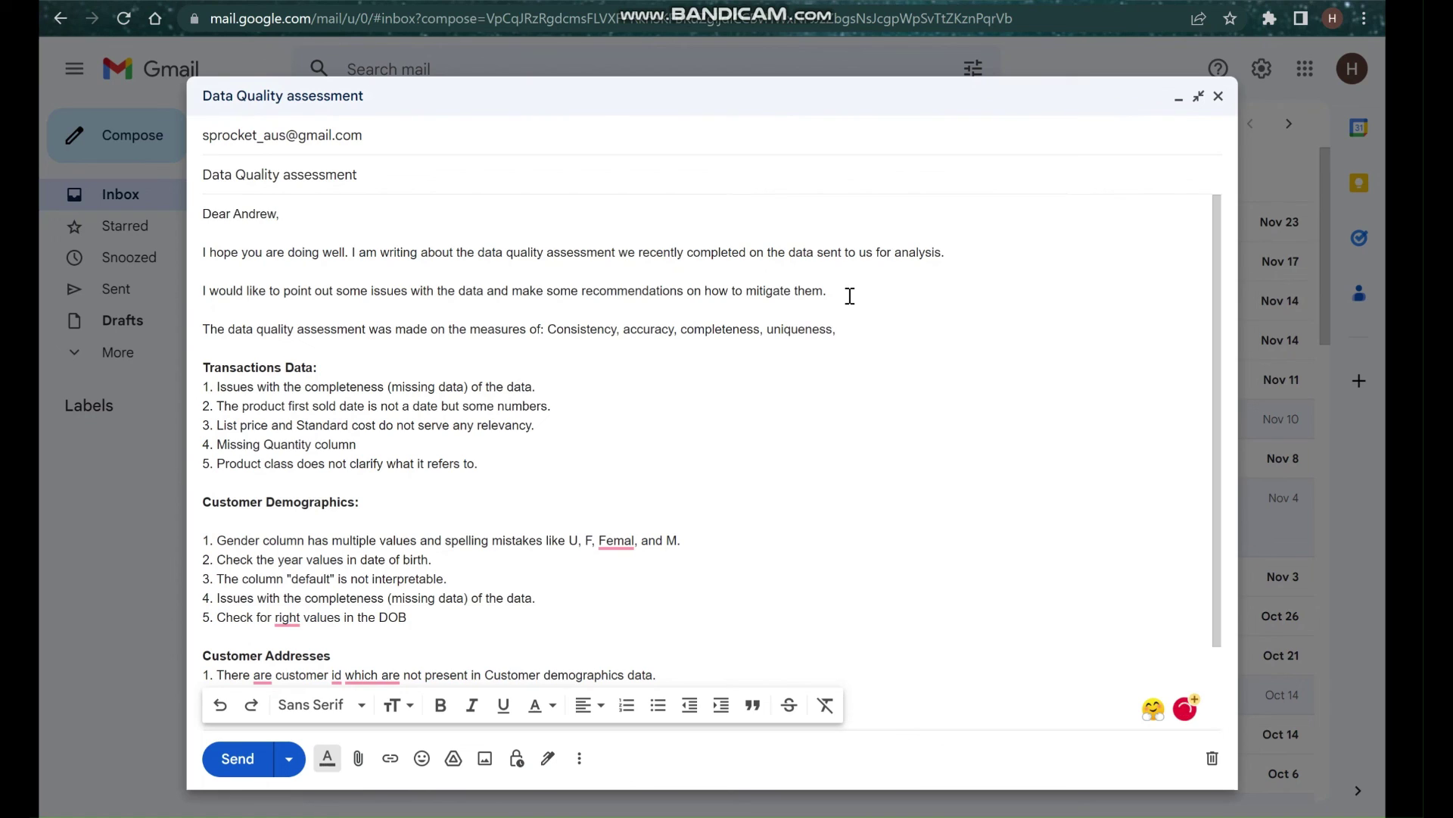
text( Data Validity, etc.)
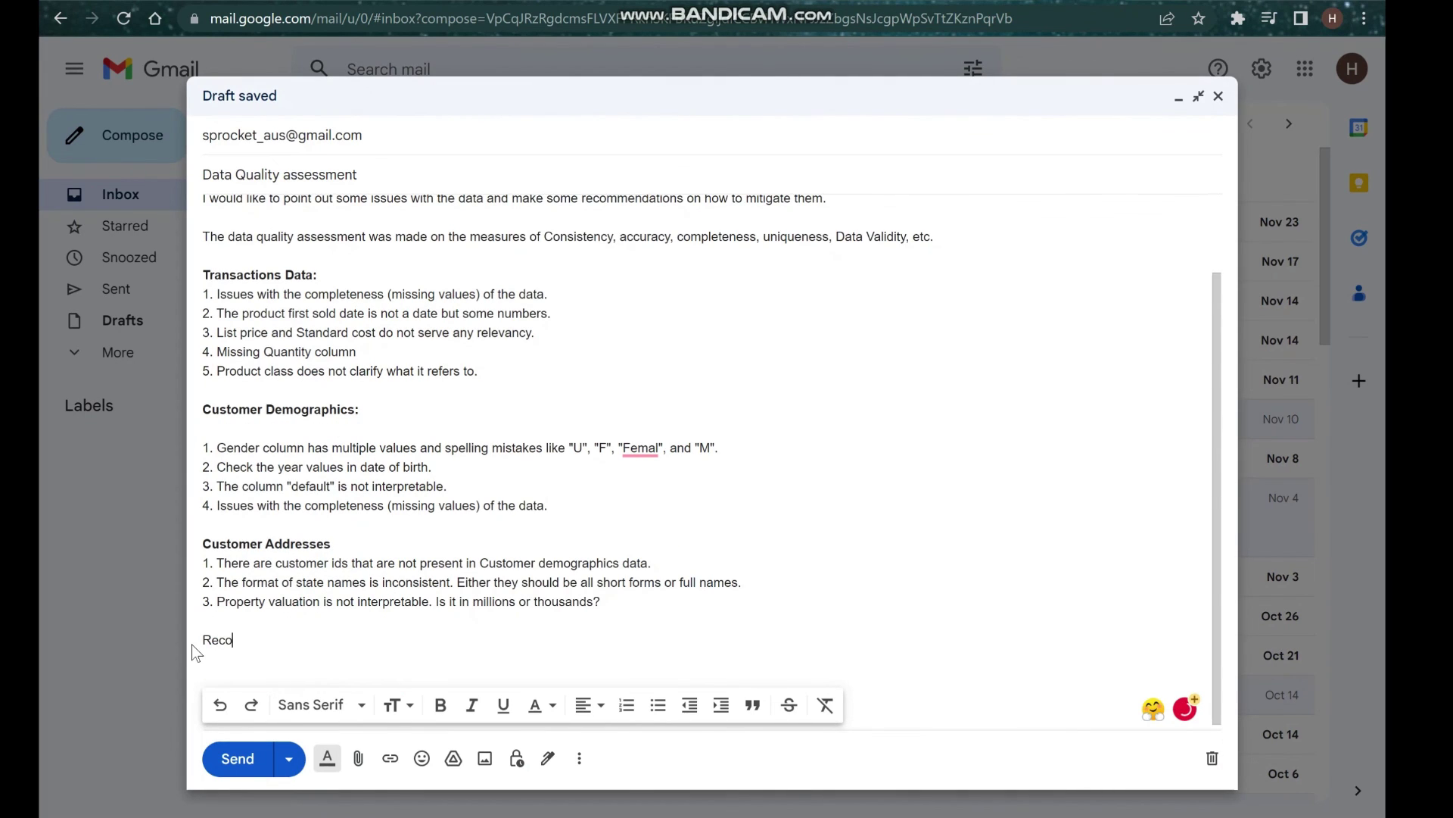
Add the Recommendations heading and item 1: 'Be aware when inputting the date of birth values'.
text(mmendations: 1. )
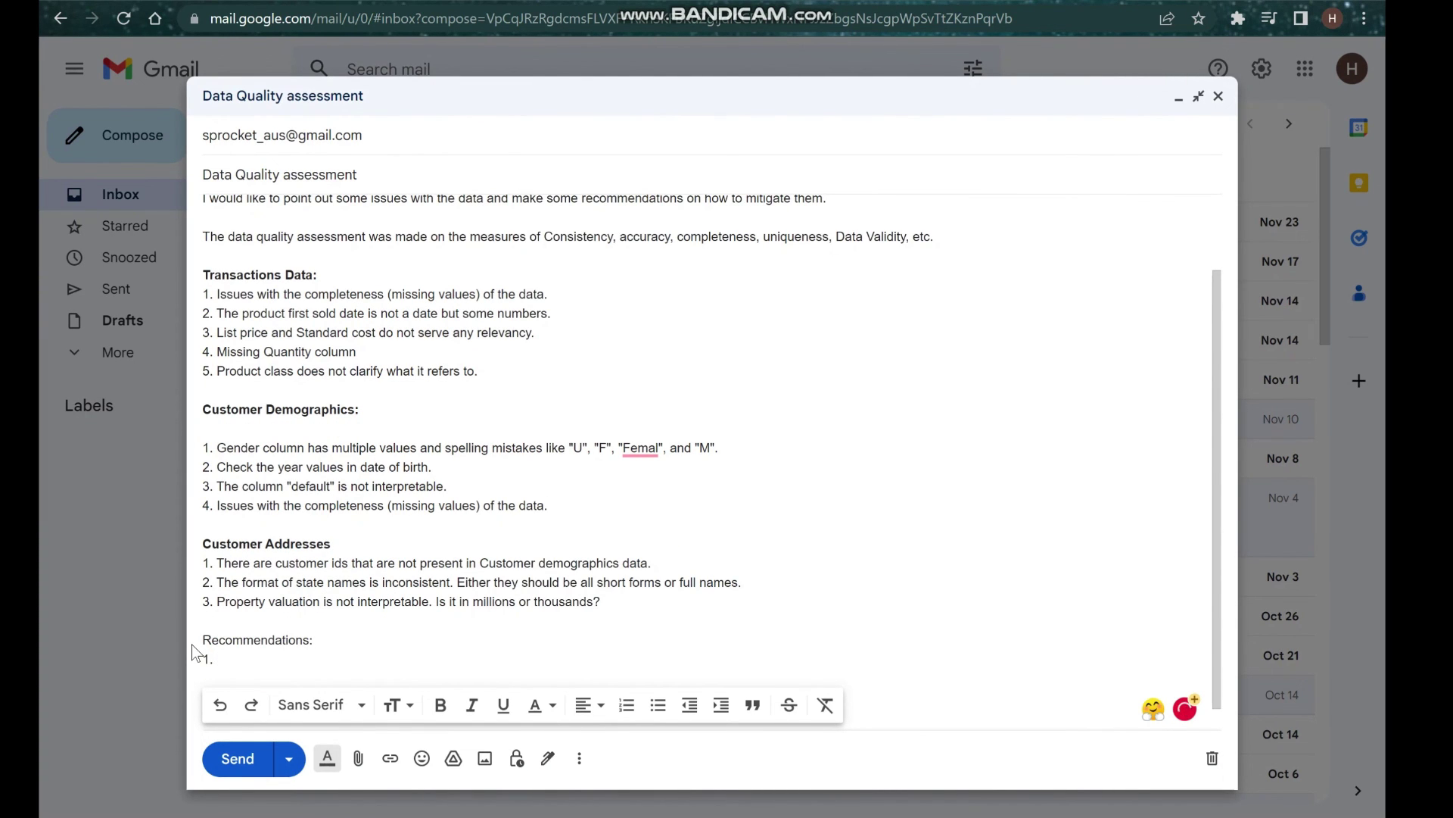
text(Be aware when inoutting)
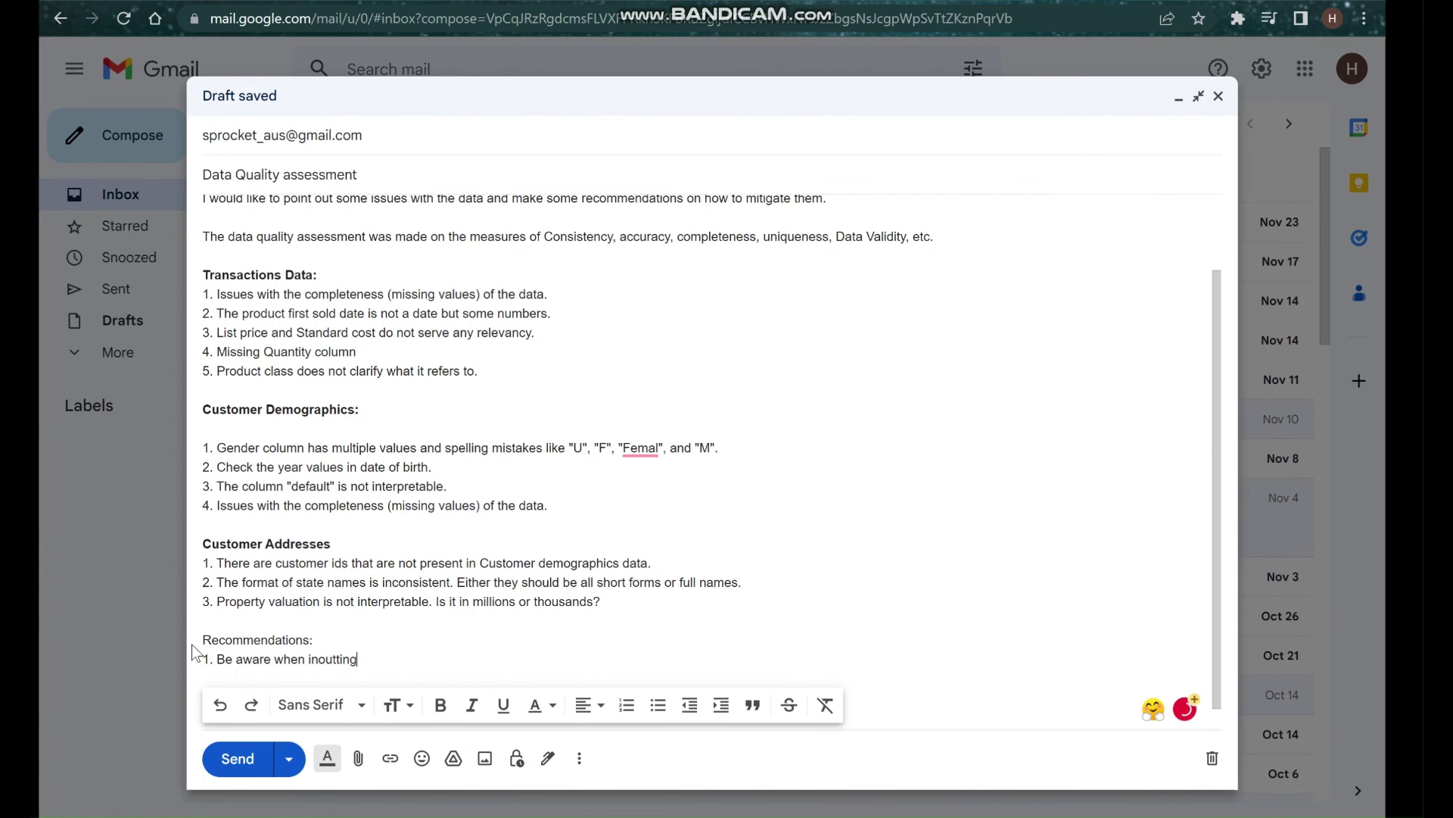
key(BackSpace)
key(BackSpace)
key(BackSpace)
key(BackSpace)
key(BackSpace)
key(BackSpace)
key(BackSpace)
key(BackSpace)
text(nputting the date o)
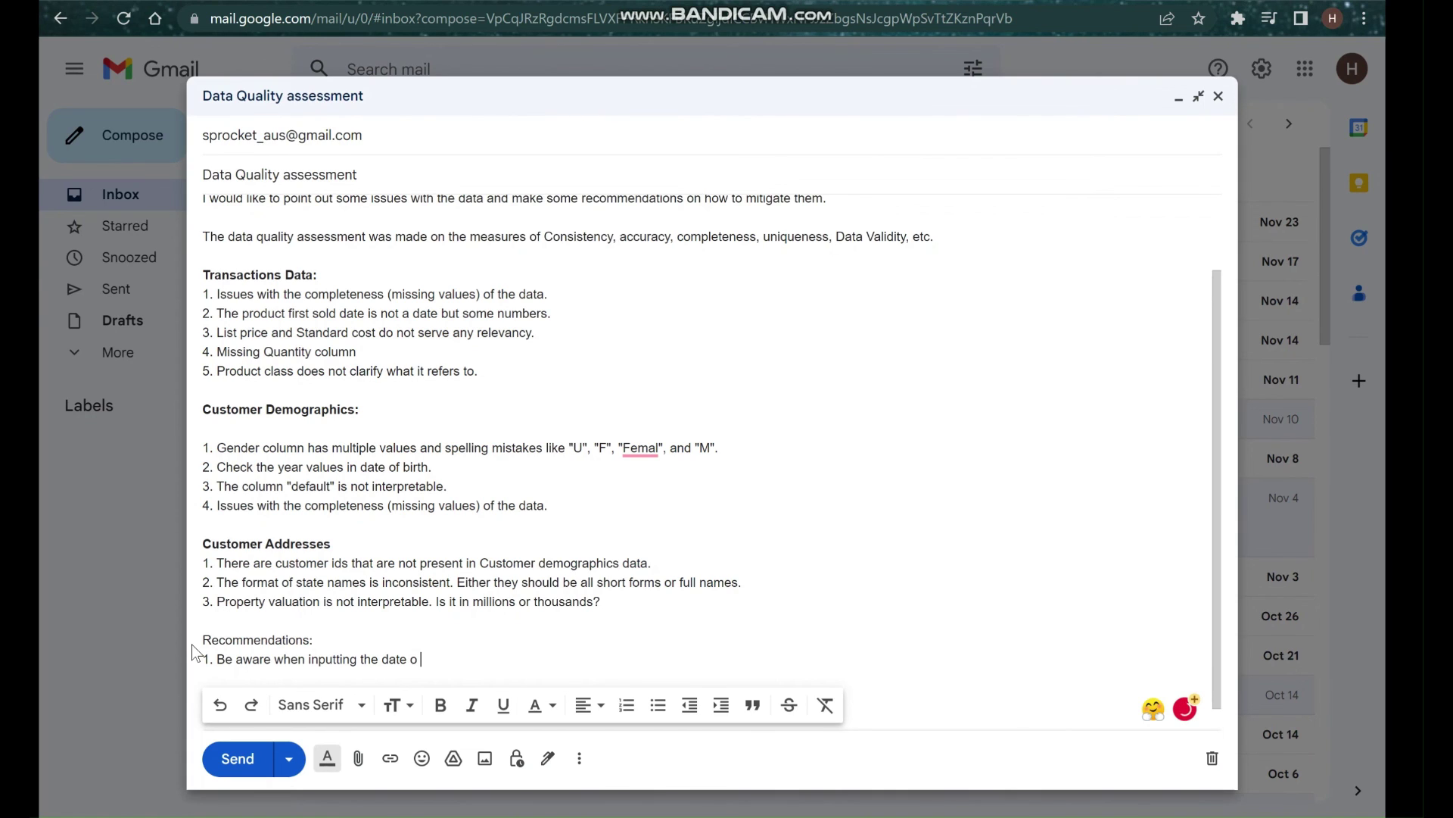
text(f)
key(BackSpace)
text(of birth values)
key(BackSpace)
key(BackSpace)
text(ues)
Add recommendation 2 on Excel filter options for consistent data, then recommendation 3 on cross-checking inserted values.
key(Return)
text(2.)
scroll(550, 650, down, 1)
text(If yo)
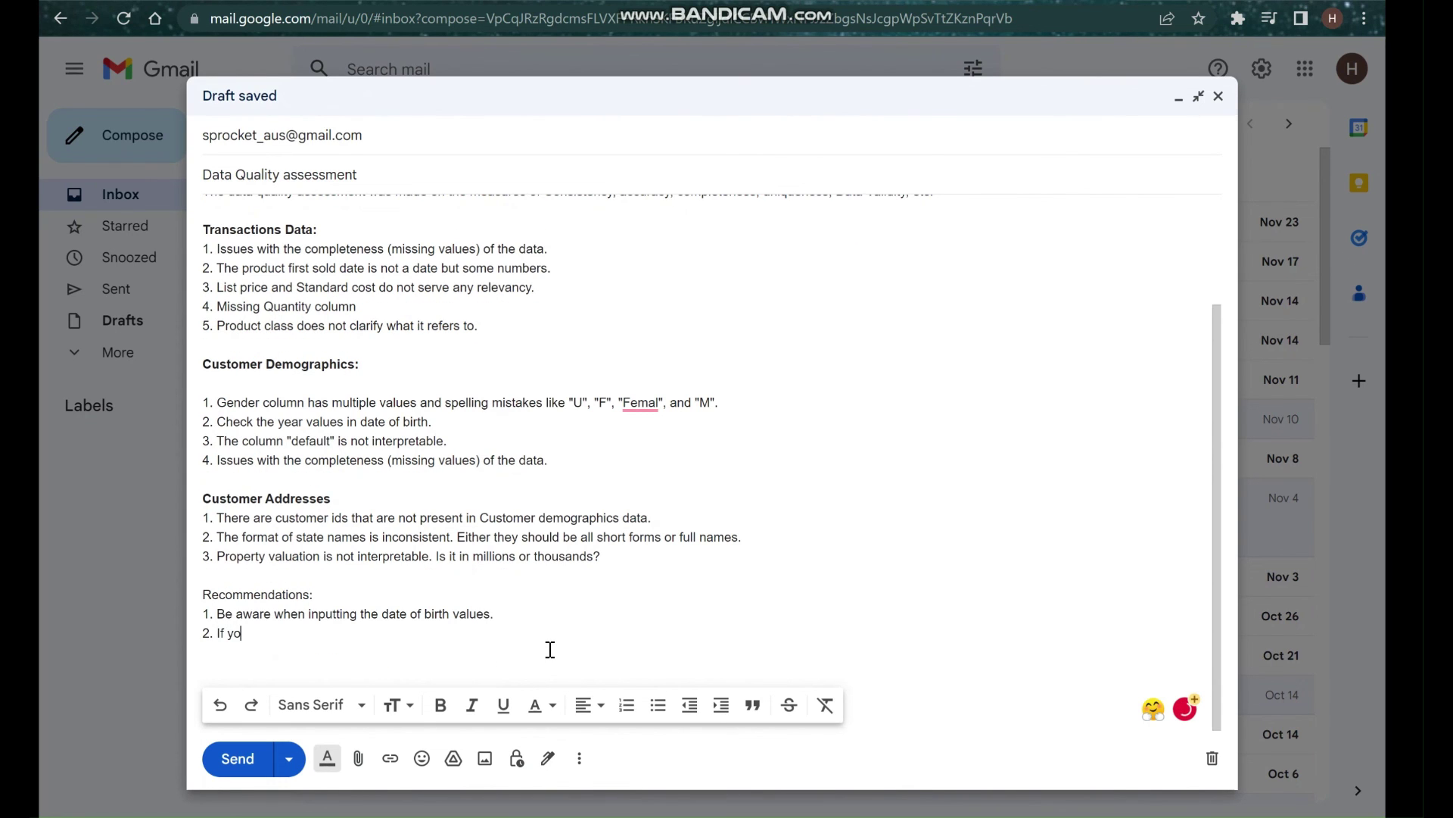
text(u are using Excel, please us)
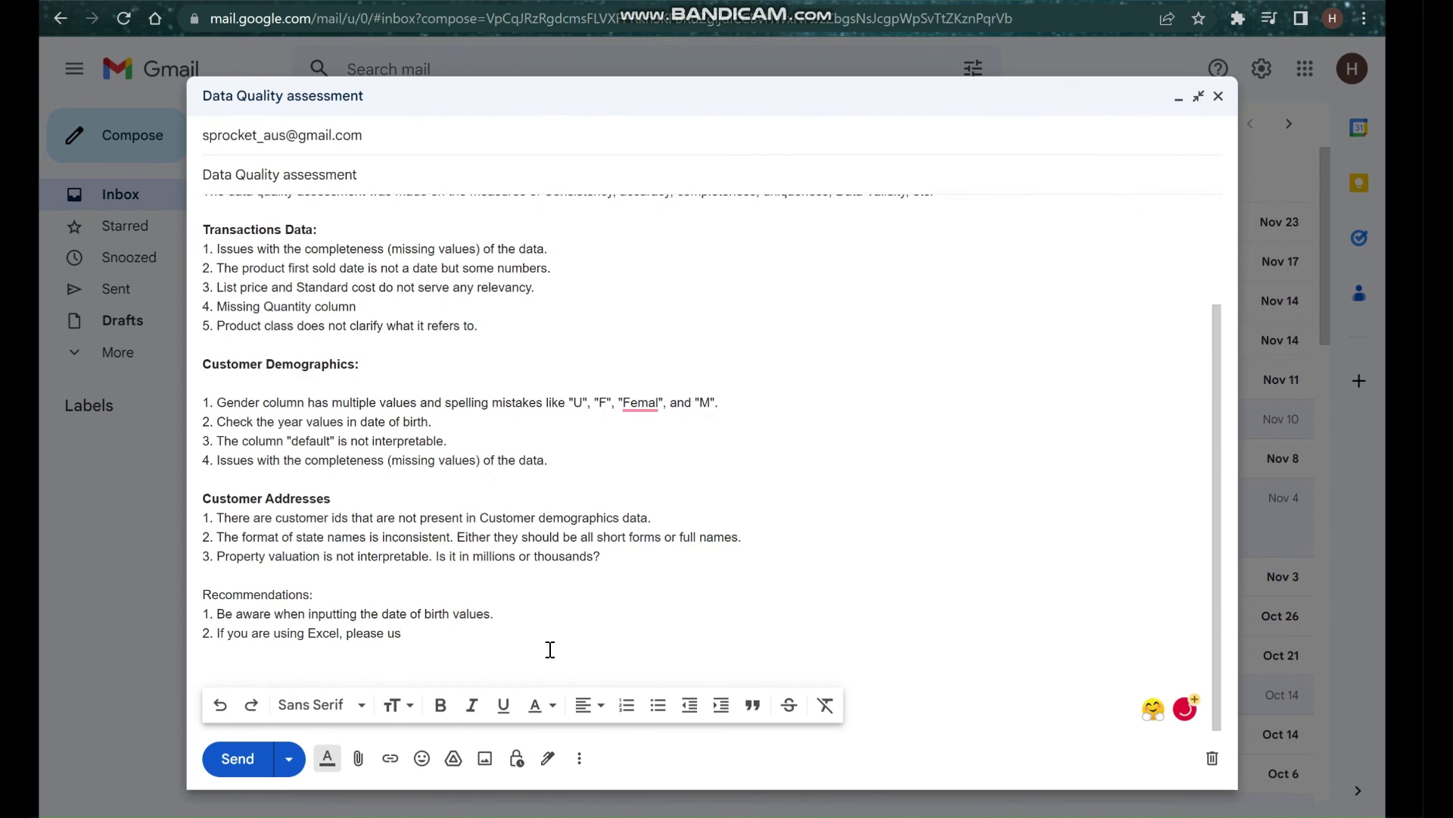
key(BackSpace)
key(BackSpace)
key(BackSpace)
key(BackSpace)
key(BackSpace)
key(BackSpace)
key(BackSpace)
key(BackSpace)
key(BackSpace)
text(use ilter)
key(ctrl+Left)
text(f)
click(480, 636)
text(opt)
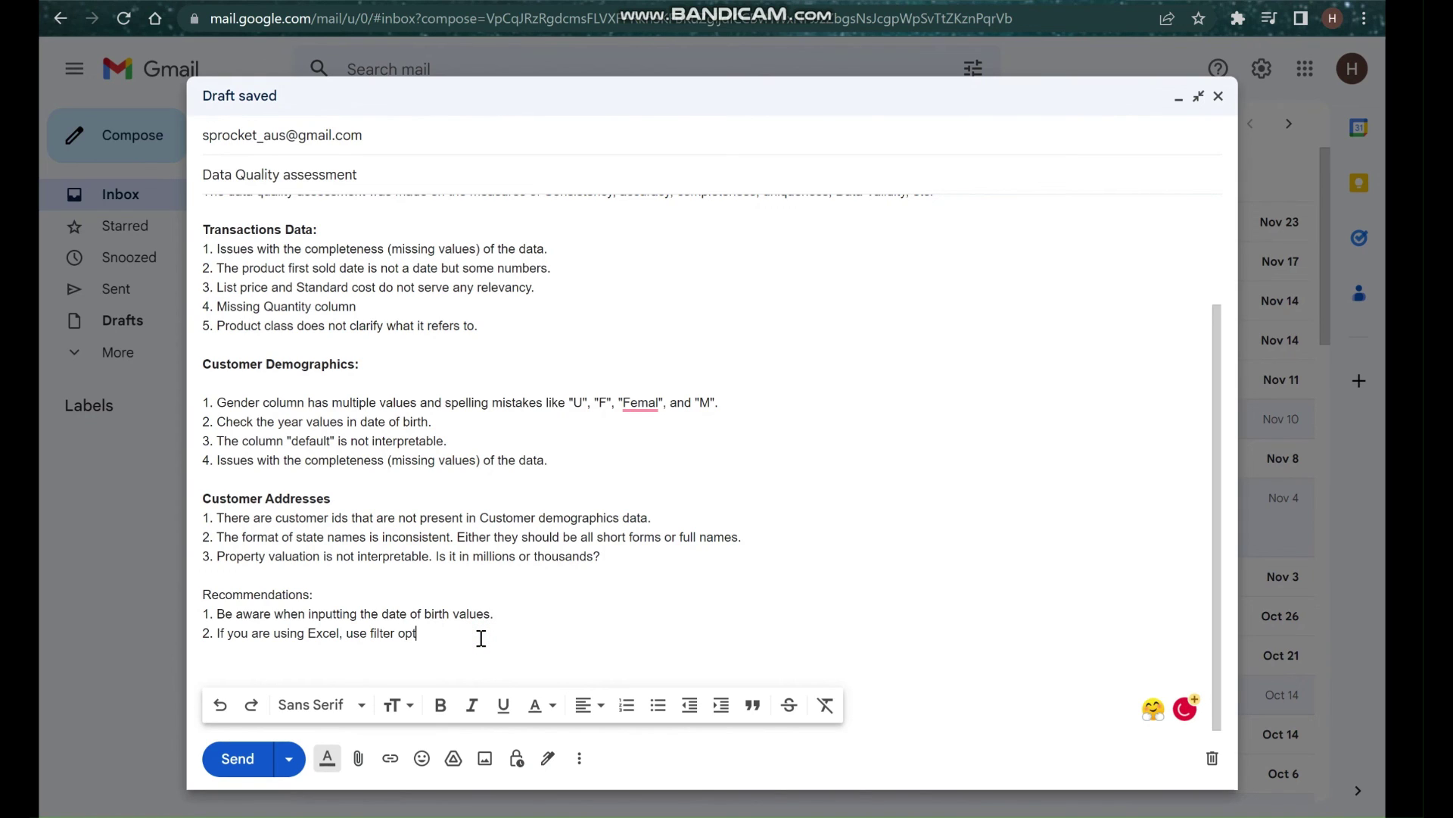
text(ions to make sure that the )
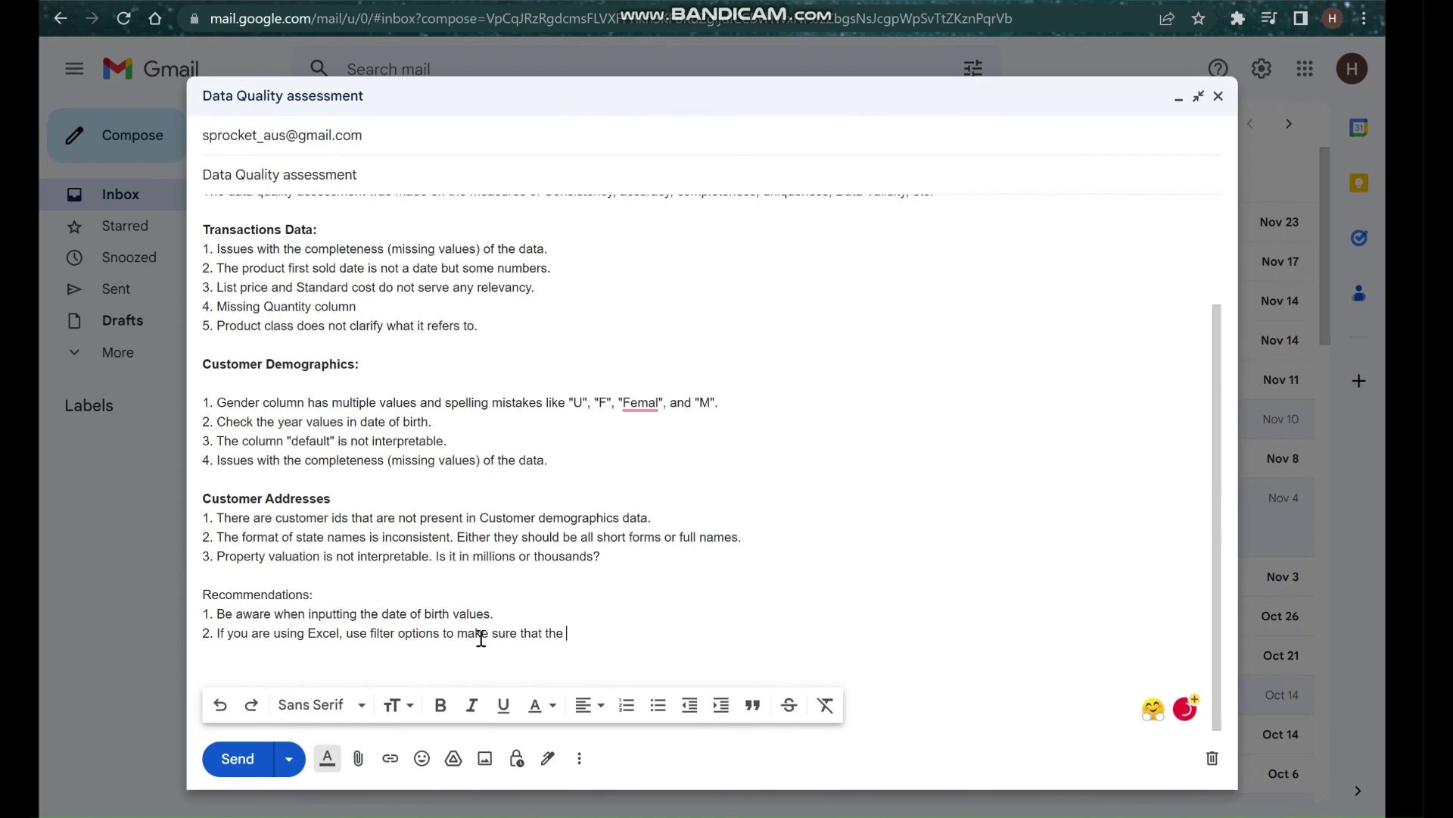
text(data is consitent.)
mouse_move(633, 638)
click(673, 483)
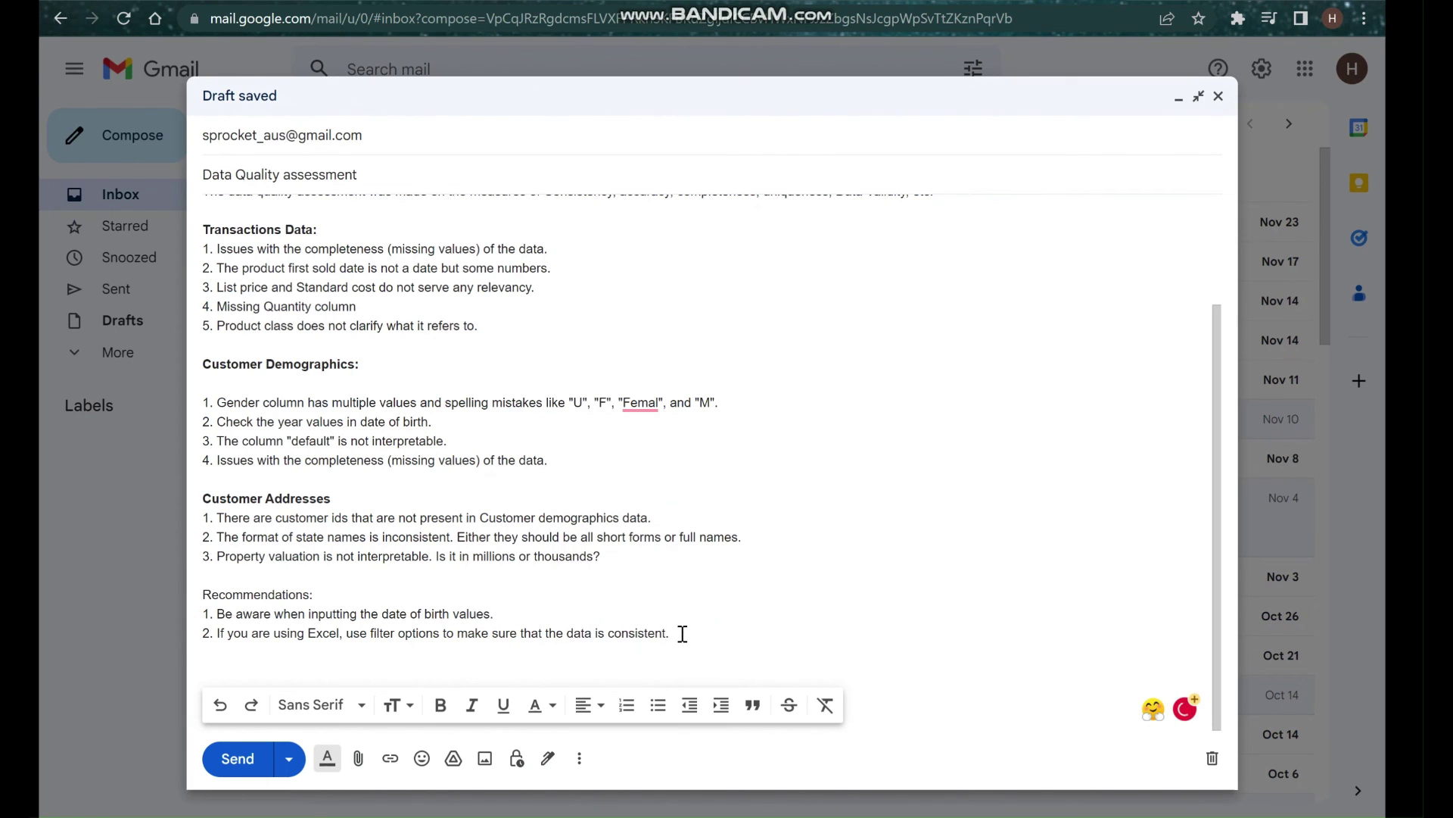
key(Return)
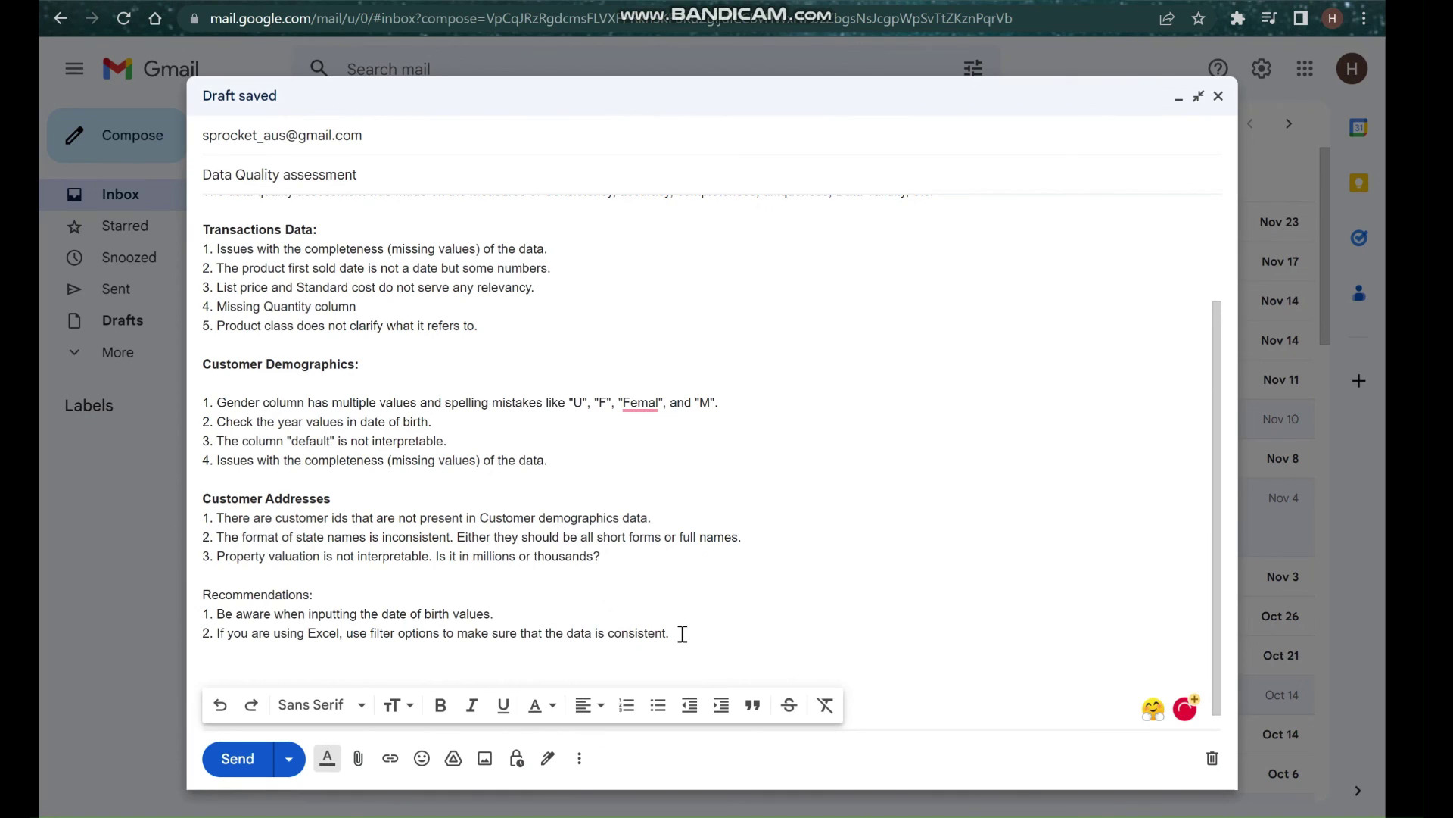
text(3. Double check or cross ch)
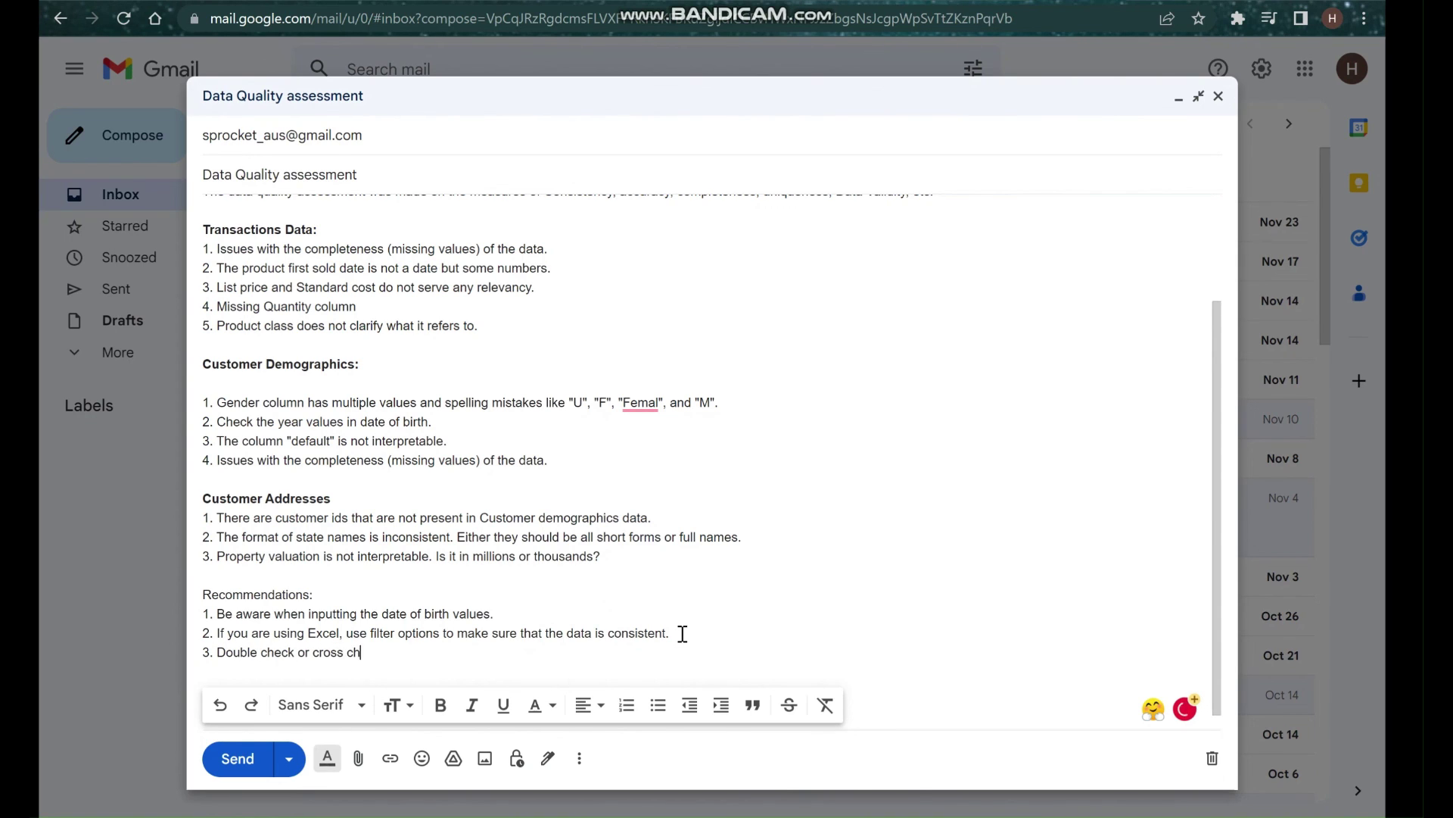
text(eck the values that are ins)
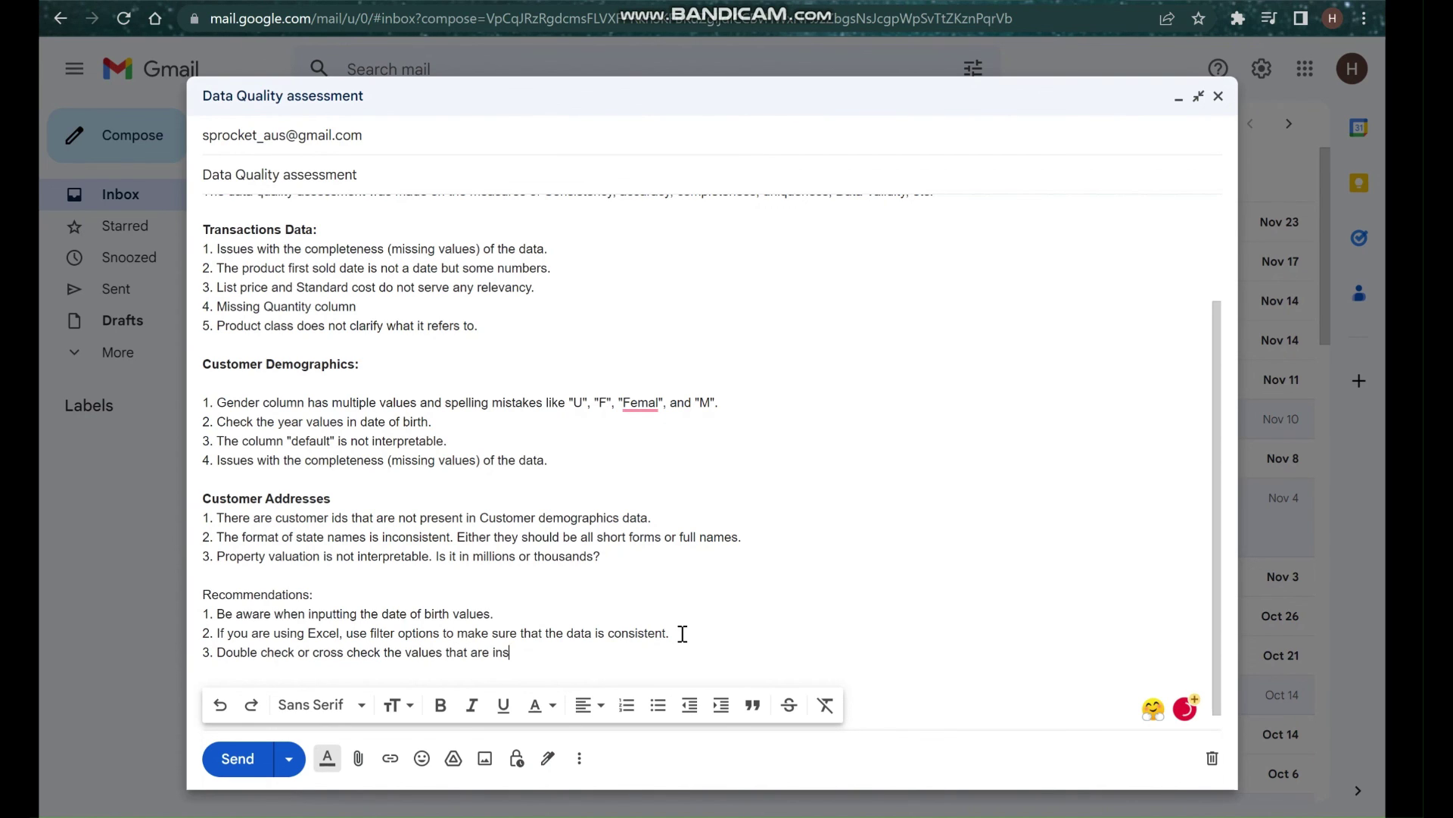
text(erted into the cells)
Add recommendation 4 on clear column formats with restriction rules, then recommendation 5 'Highlight the empty cells'.
key(Return)
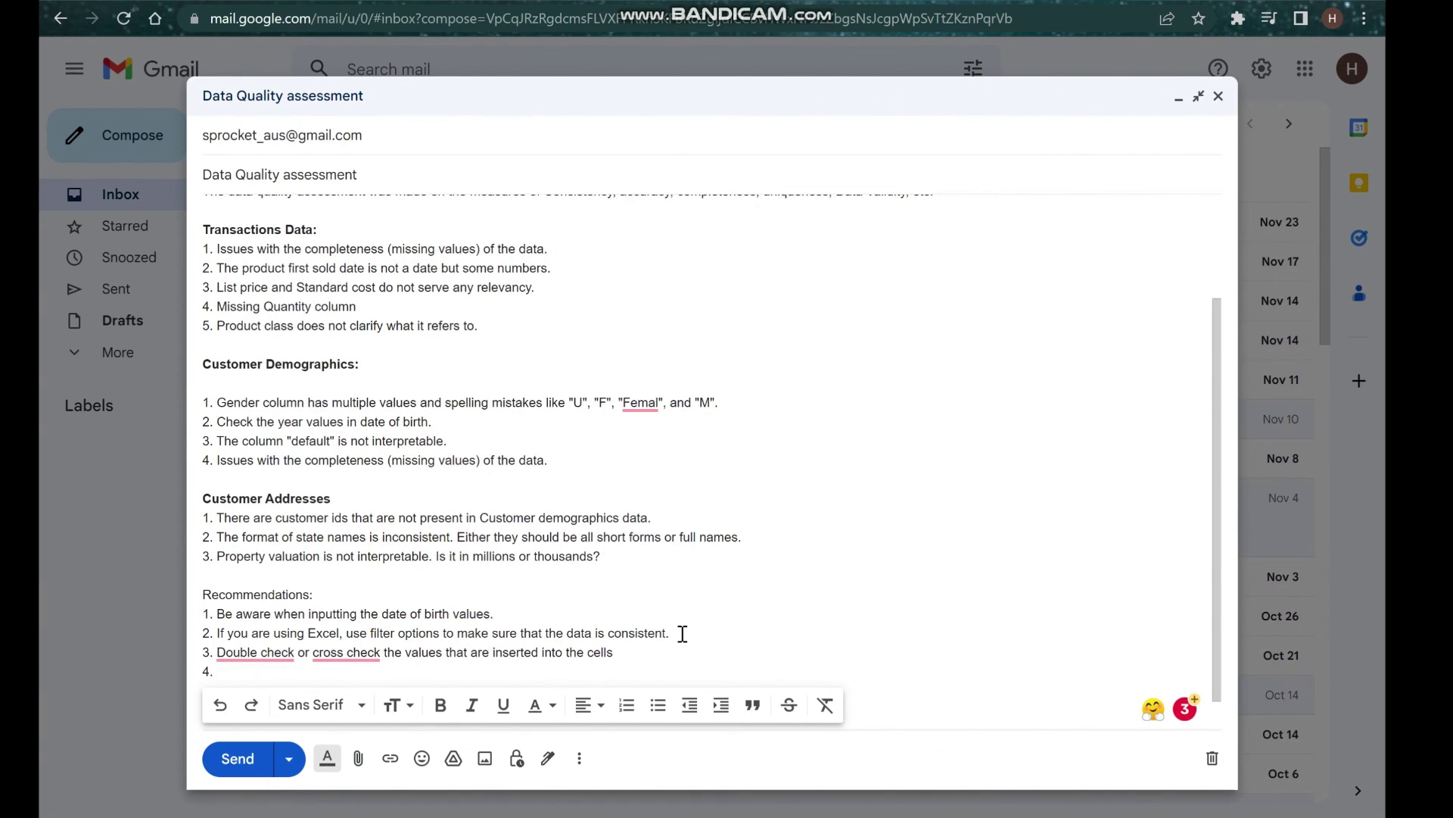
text(Make clear formats for each fo the)
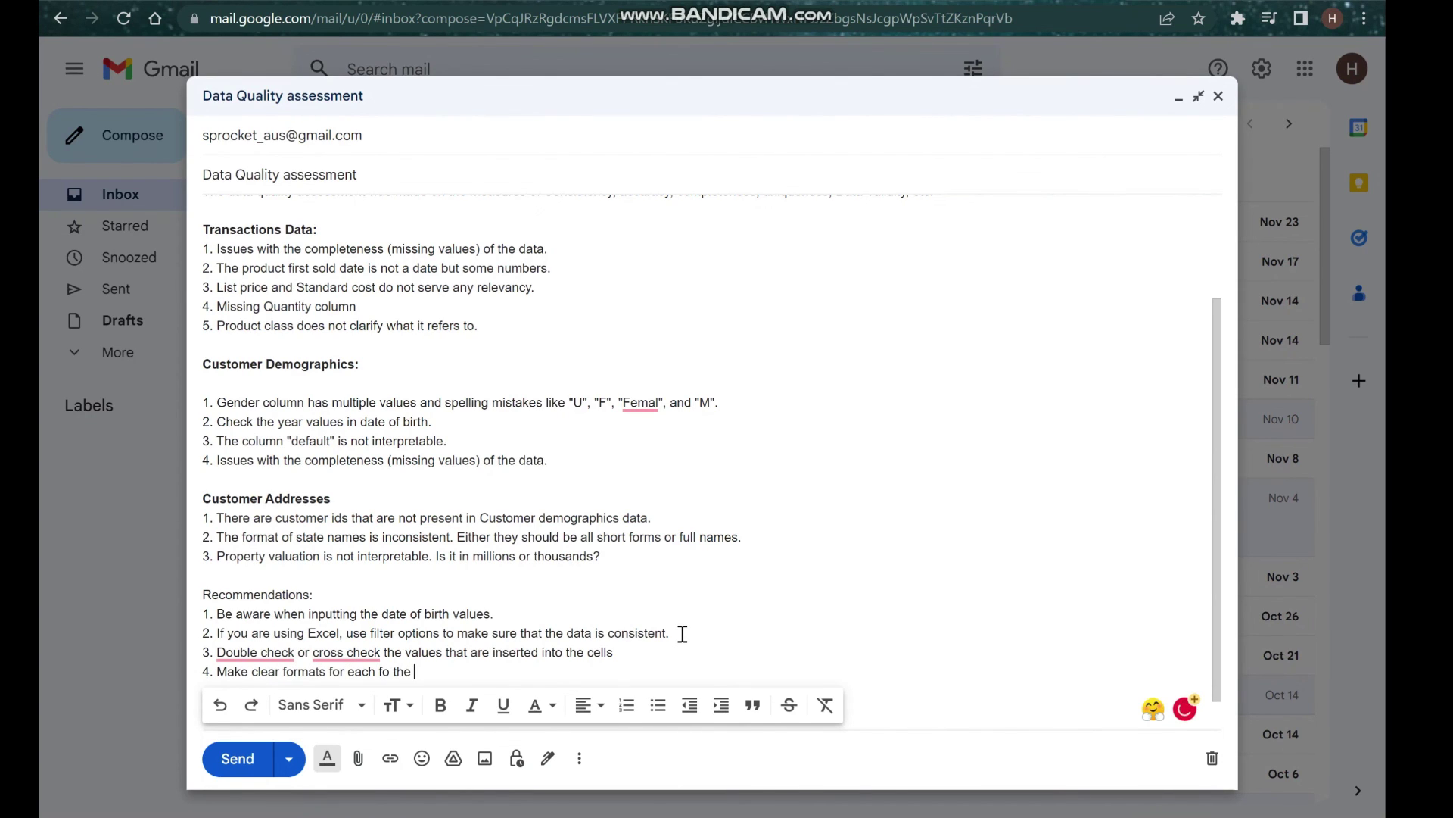
key(BackSpace)
key(BackSpace)
key(BackSpace)
key(BackSpace)
key(BackSpace)
key(BackSpace)
key(BackSpace)
text(of the columns, you can create)
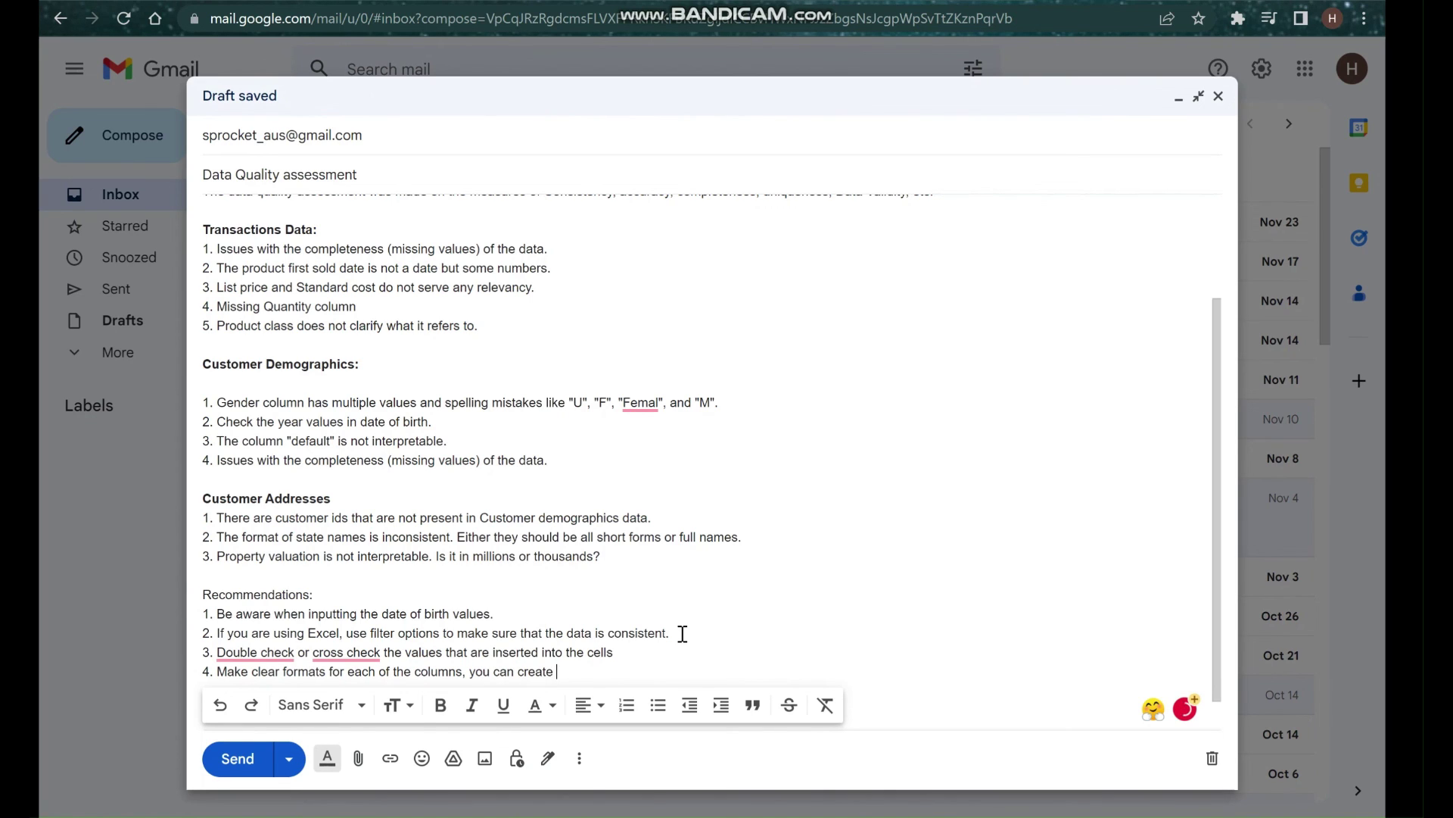
text( restrictions or rules that will)
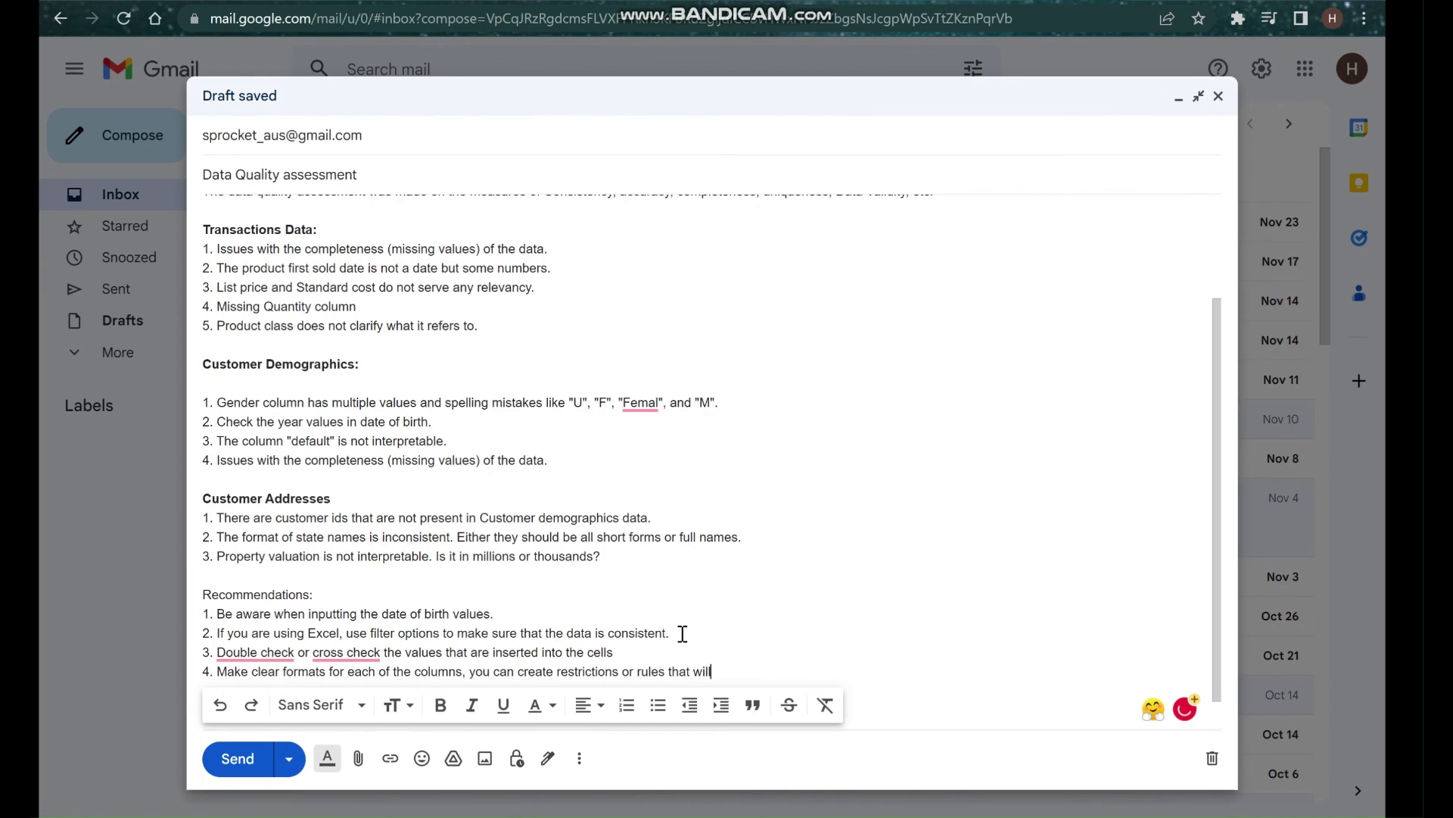
text( allow th)
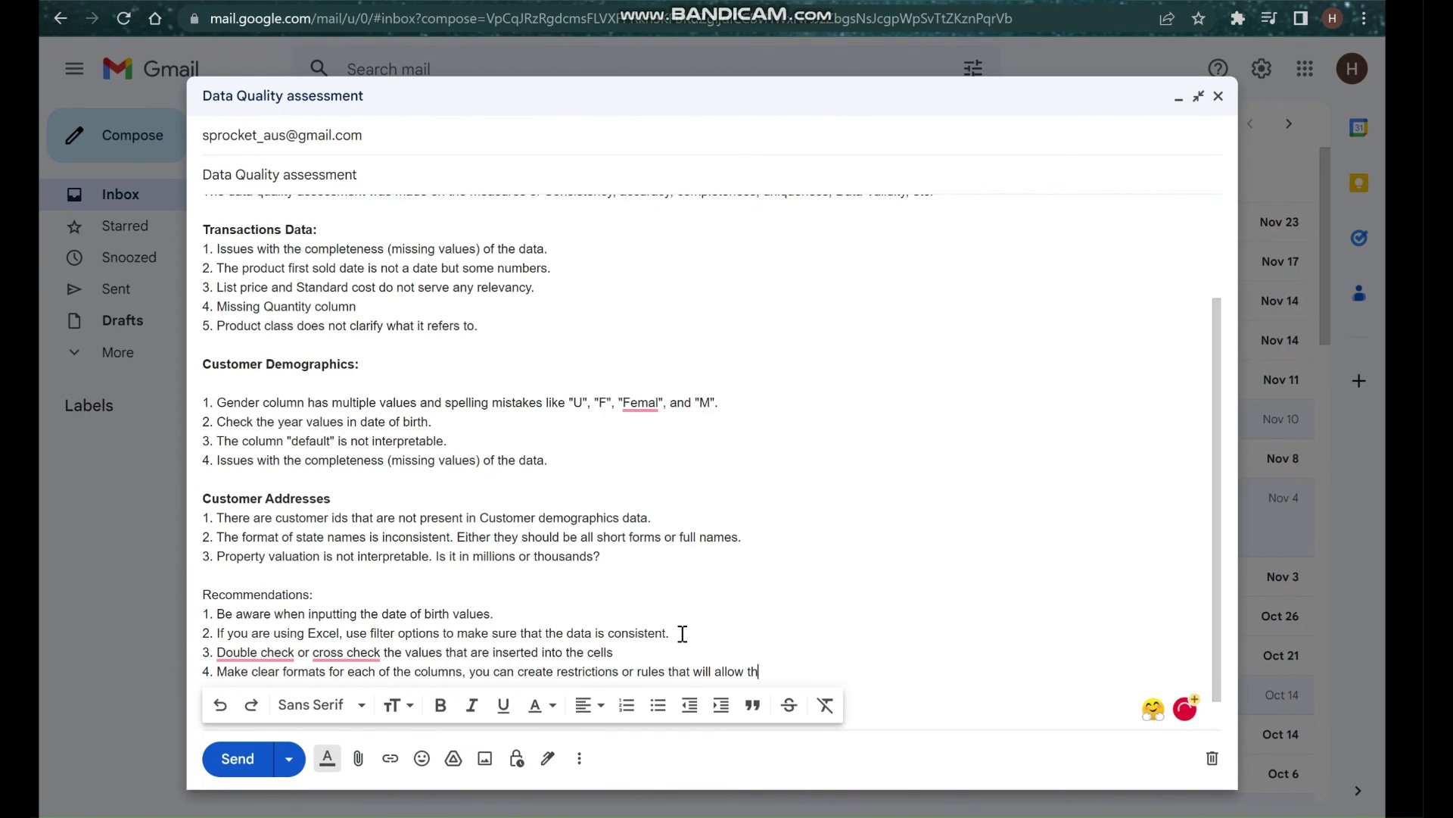
text(e data to be inserted into a ce)
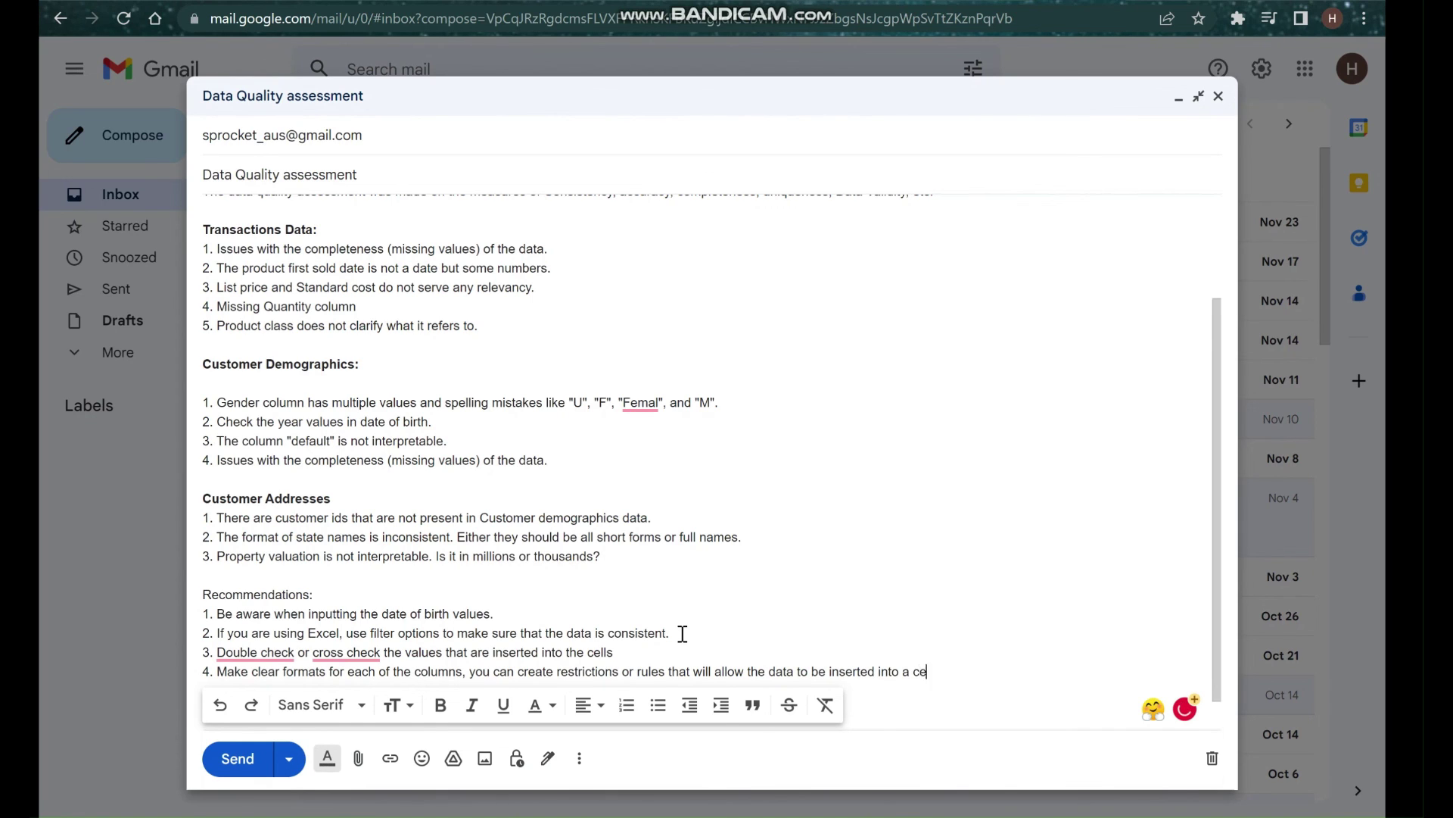
text(rtain format only.)
key(Return)
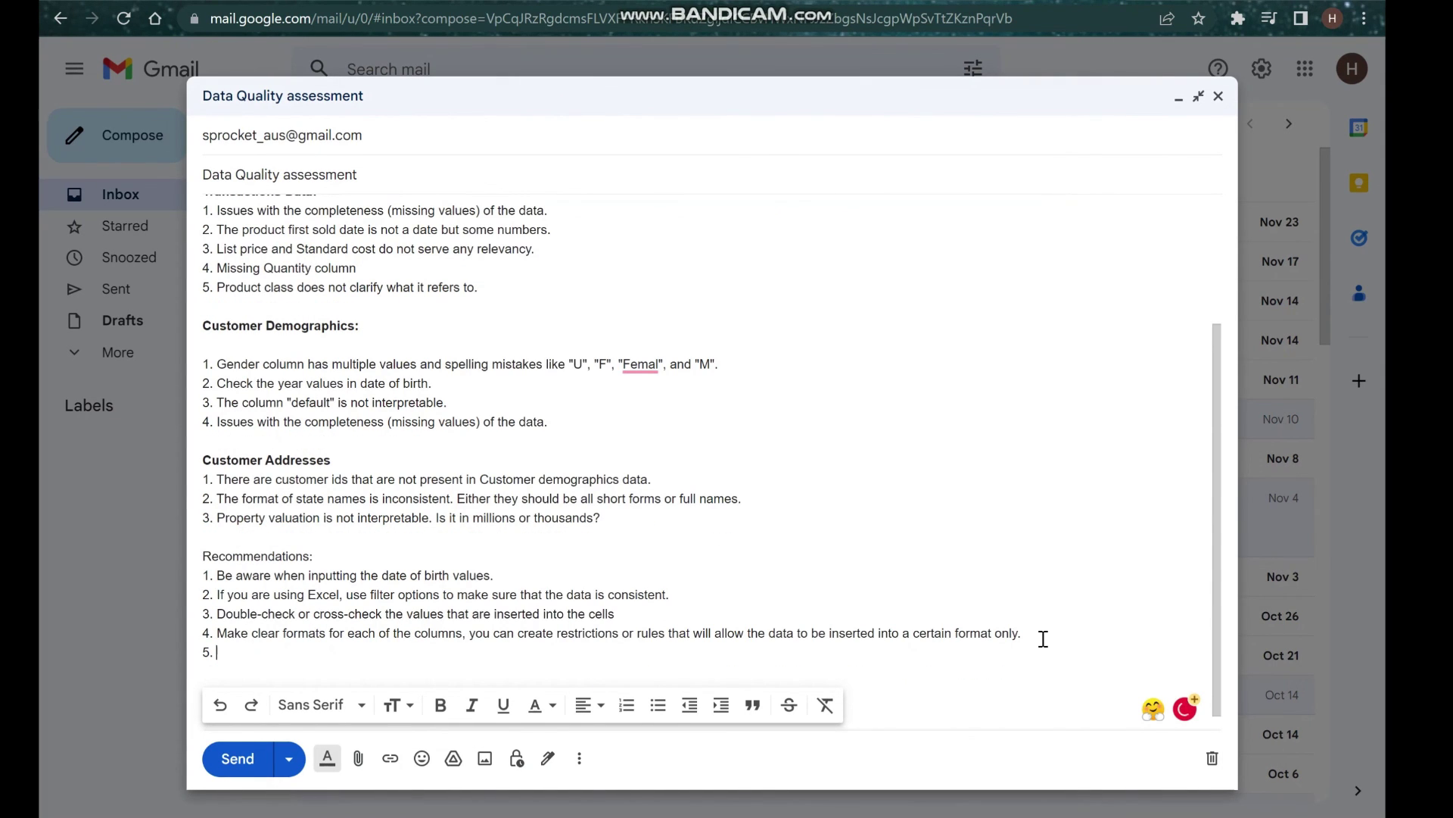
text(Highlight the)
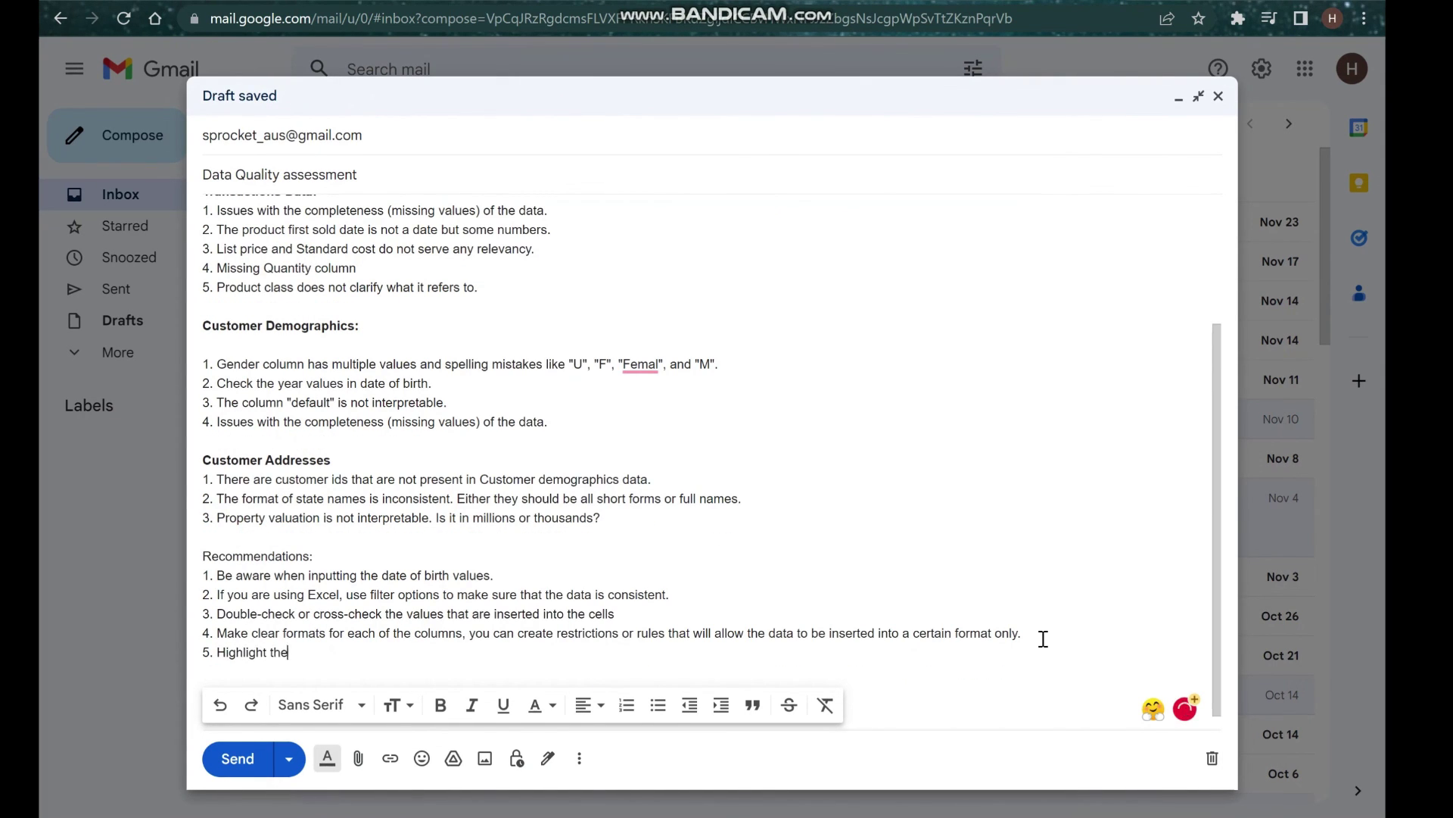
text( empty cells.)
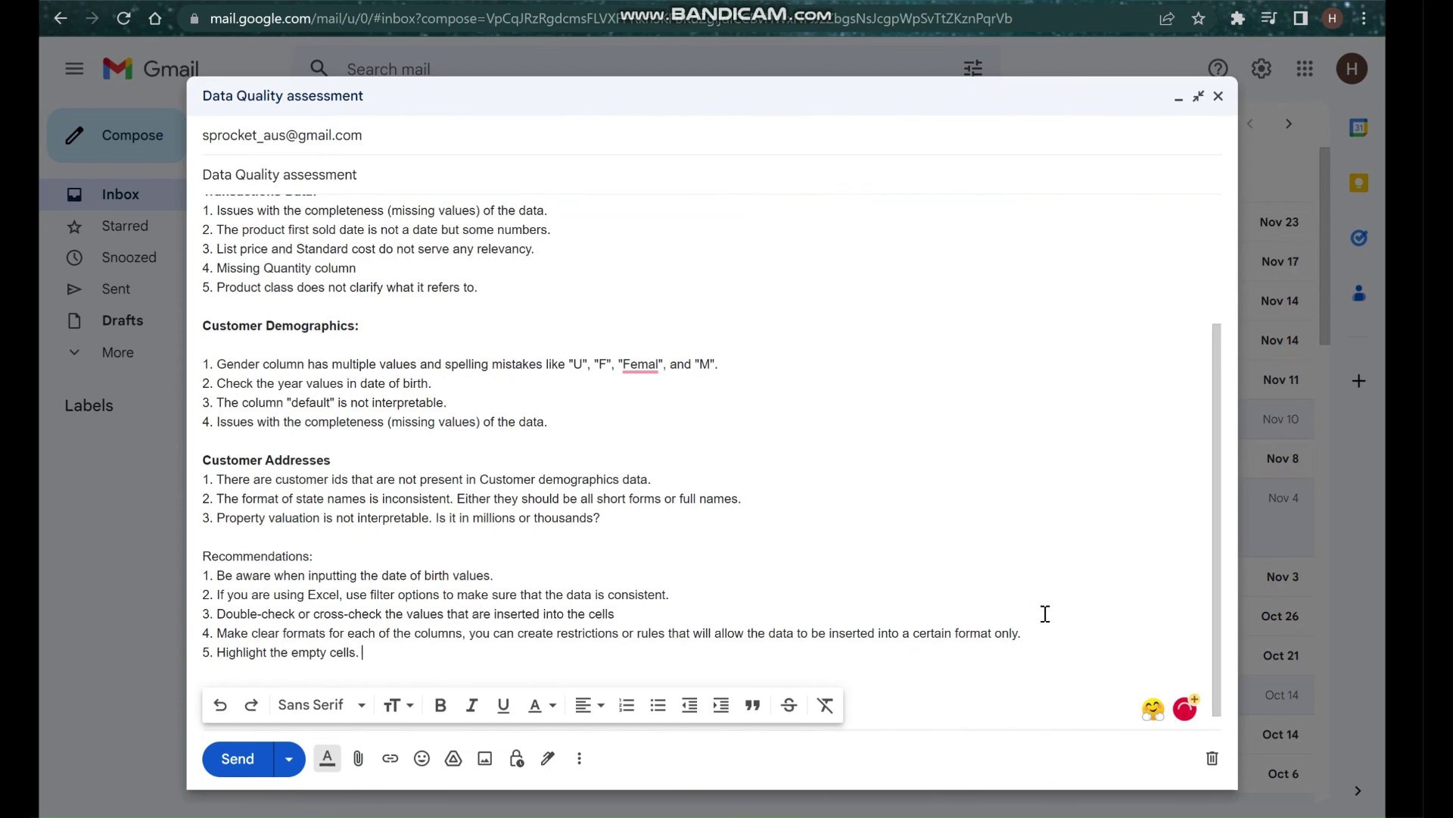
Below the recommendations list, start a thank-you-for-your-trust line, then erase it.
scroll(757, 526, up, 5)
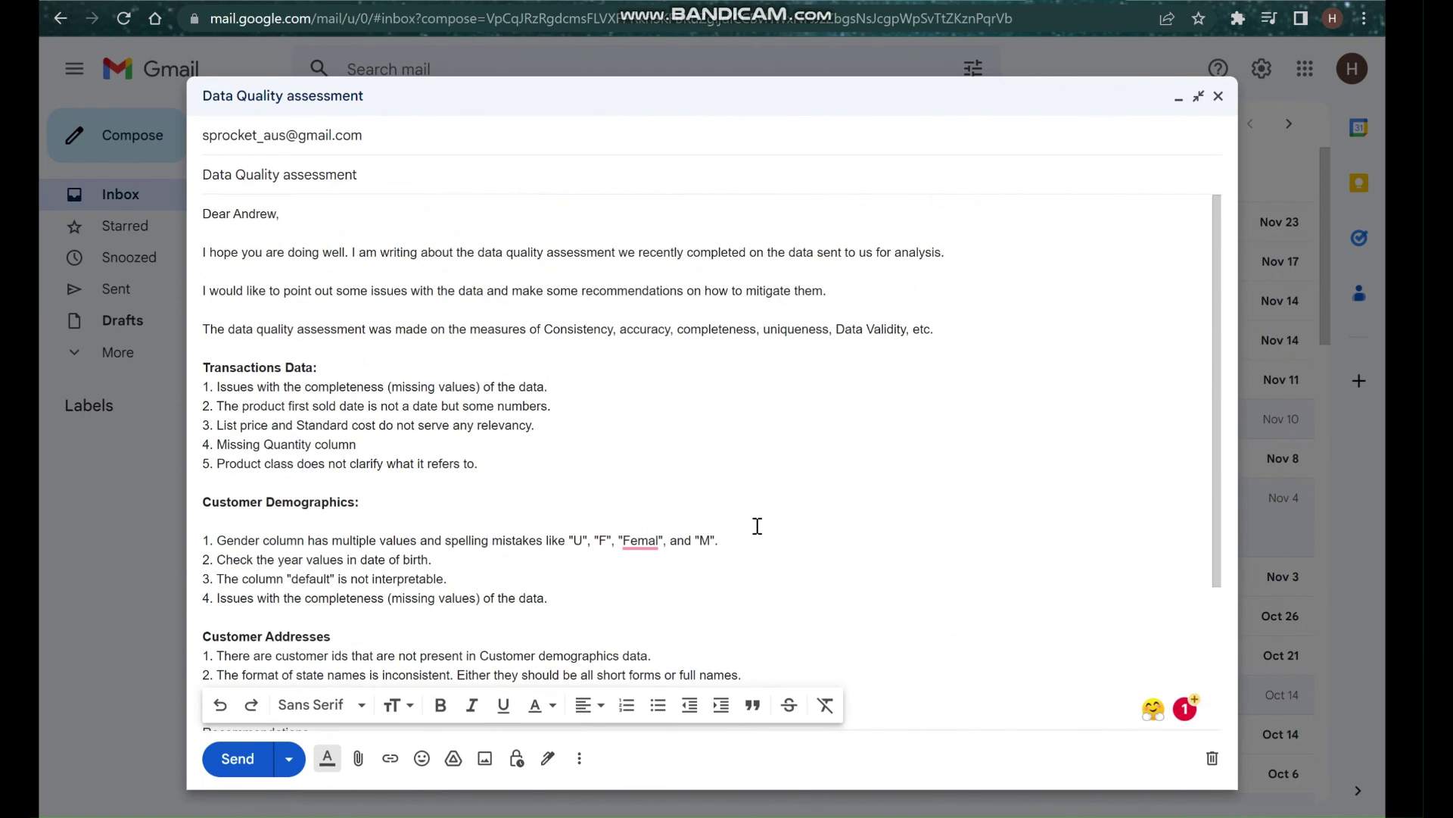
scroll(628, 403, down, 1)
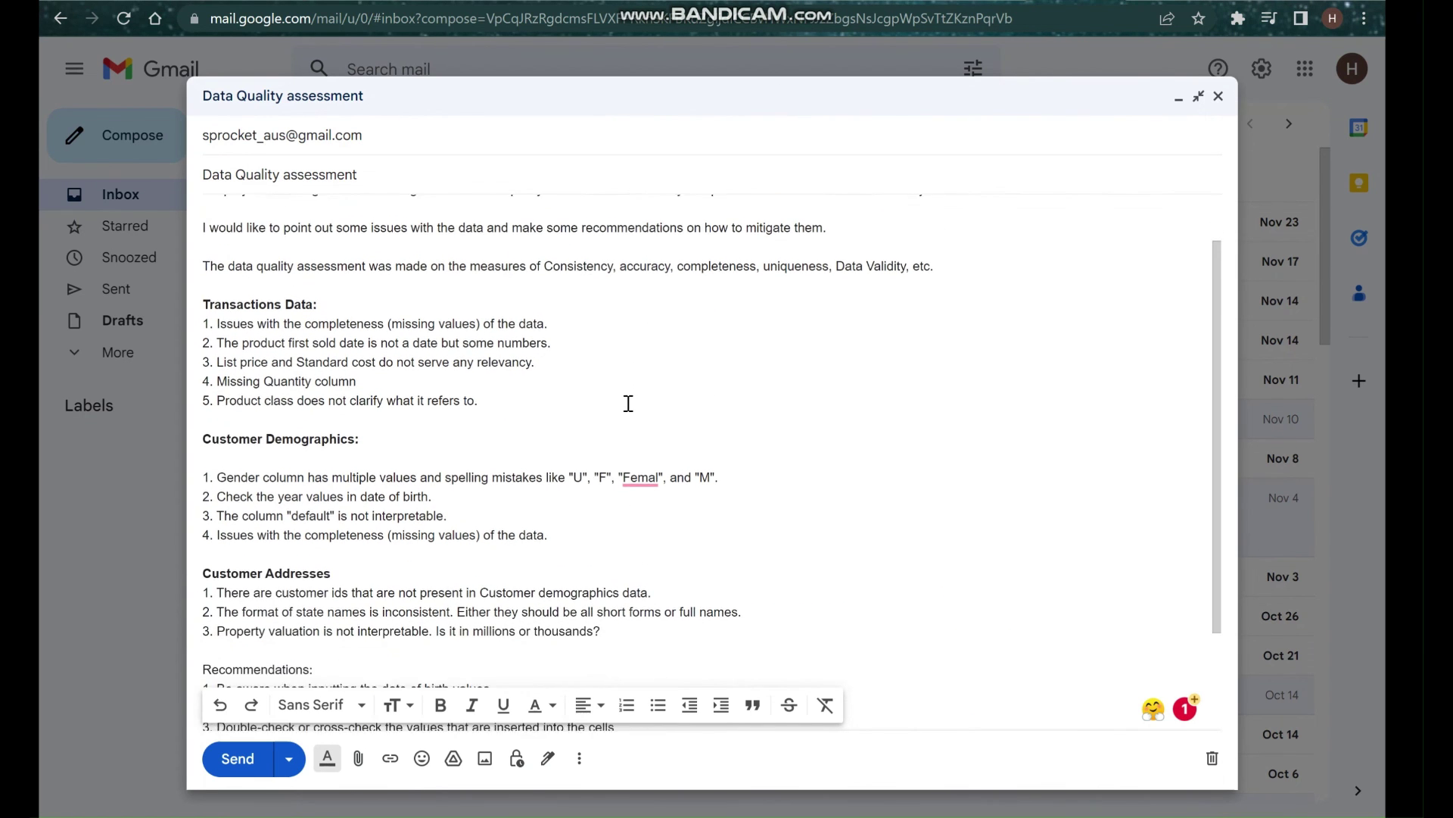
scroll(629, 404, down, 2)
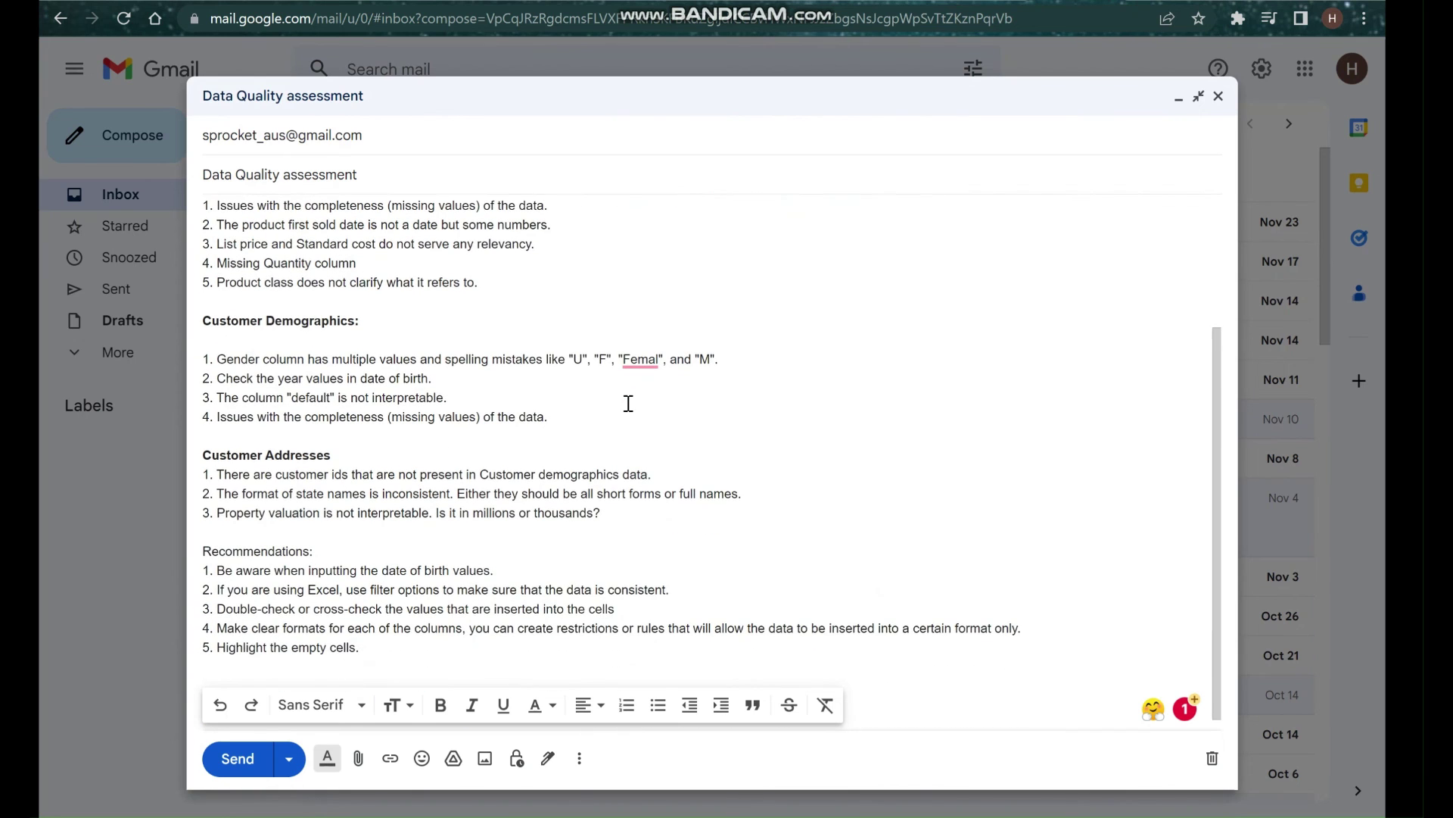
scroll(626, 402, up, 2)
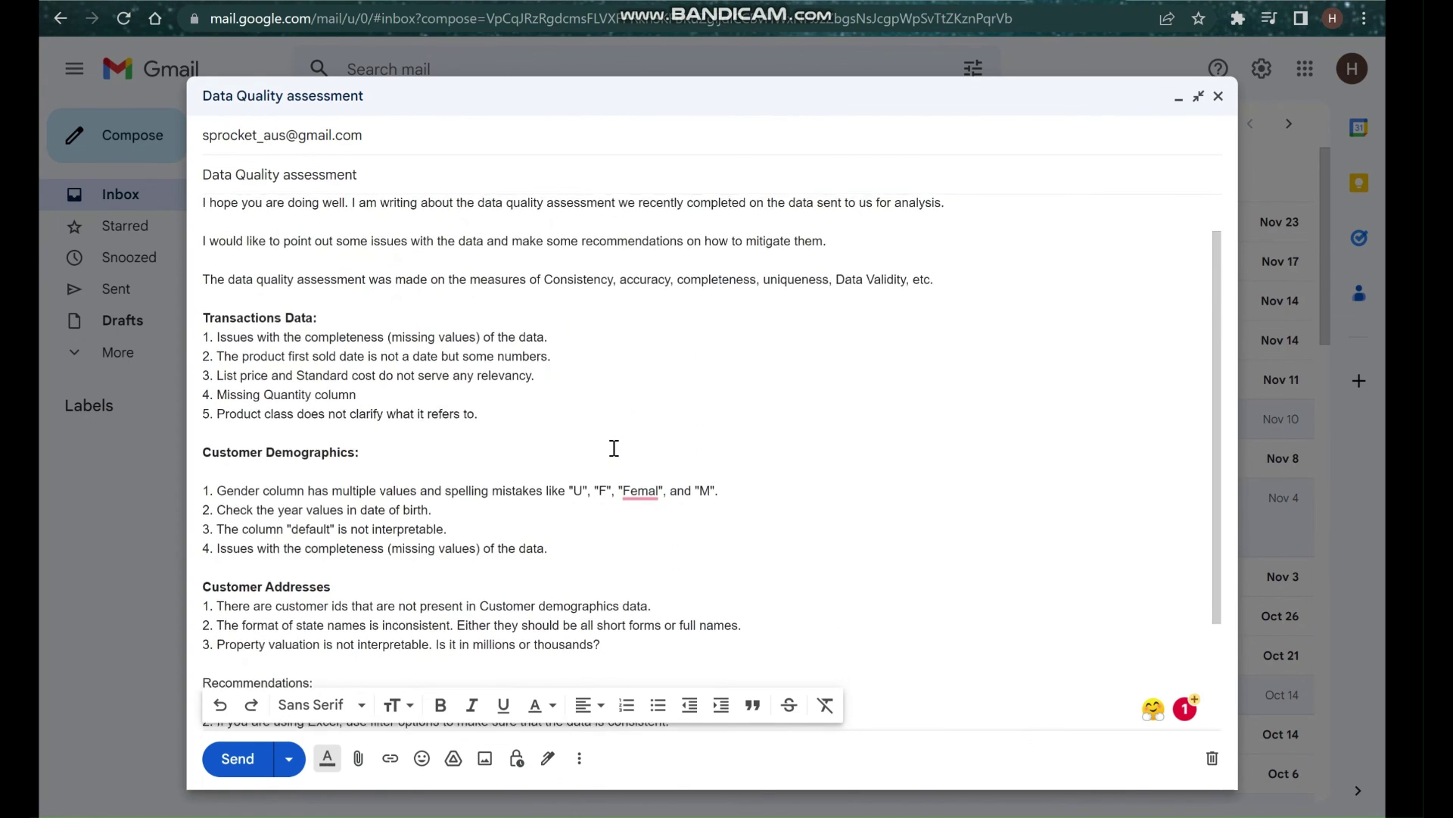
scroll(613, 447, down, 2)
click(375, 663)
text(T)
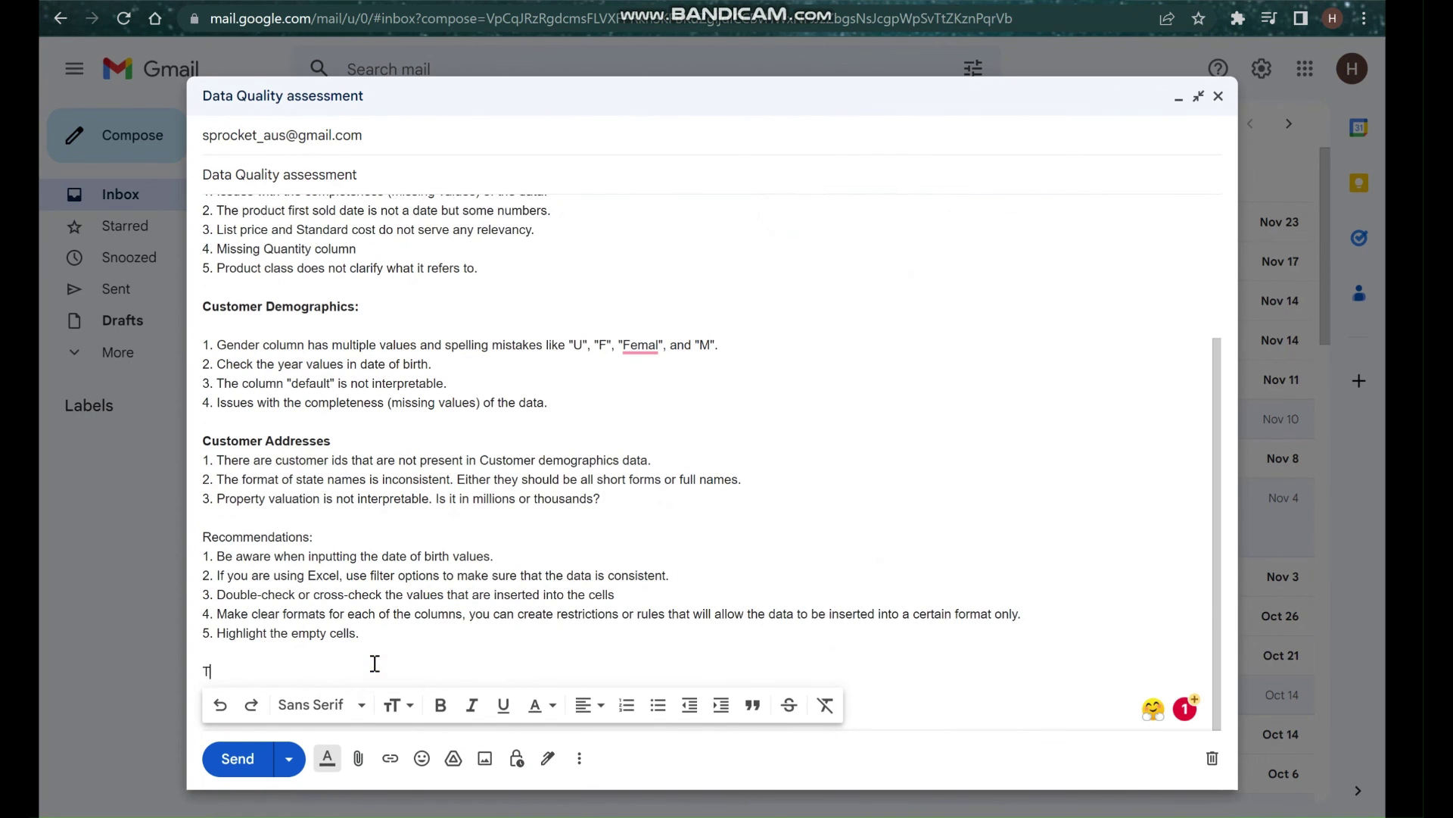
text(hank you your trs)
key(BackSpace)
text(ust on)
key(BackSpace)
key(BackSpace)
key(BackSpace)
key(BackSpace)
key(BackSpace)
key(BackSpace)
key(BackSpace)
key(BackSpace)
key(ctrl+BackSpace)
key(ctrl+BackSpace)
key(ctrl+BackSpace)
Add the closing line 'If you have any questions regarding this, please do not hesitate to ask.'.
text(If you have any questions)
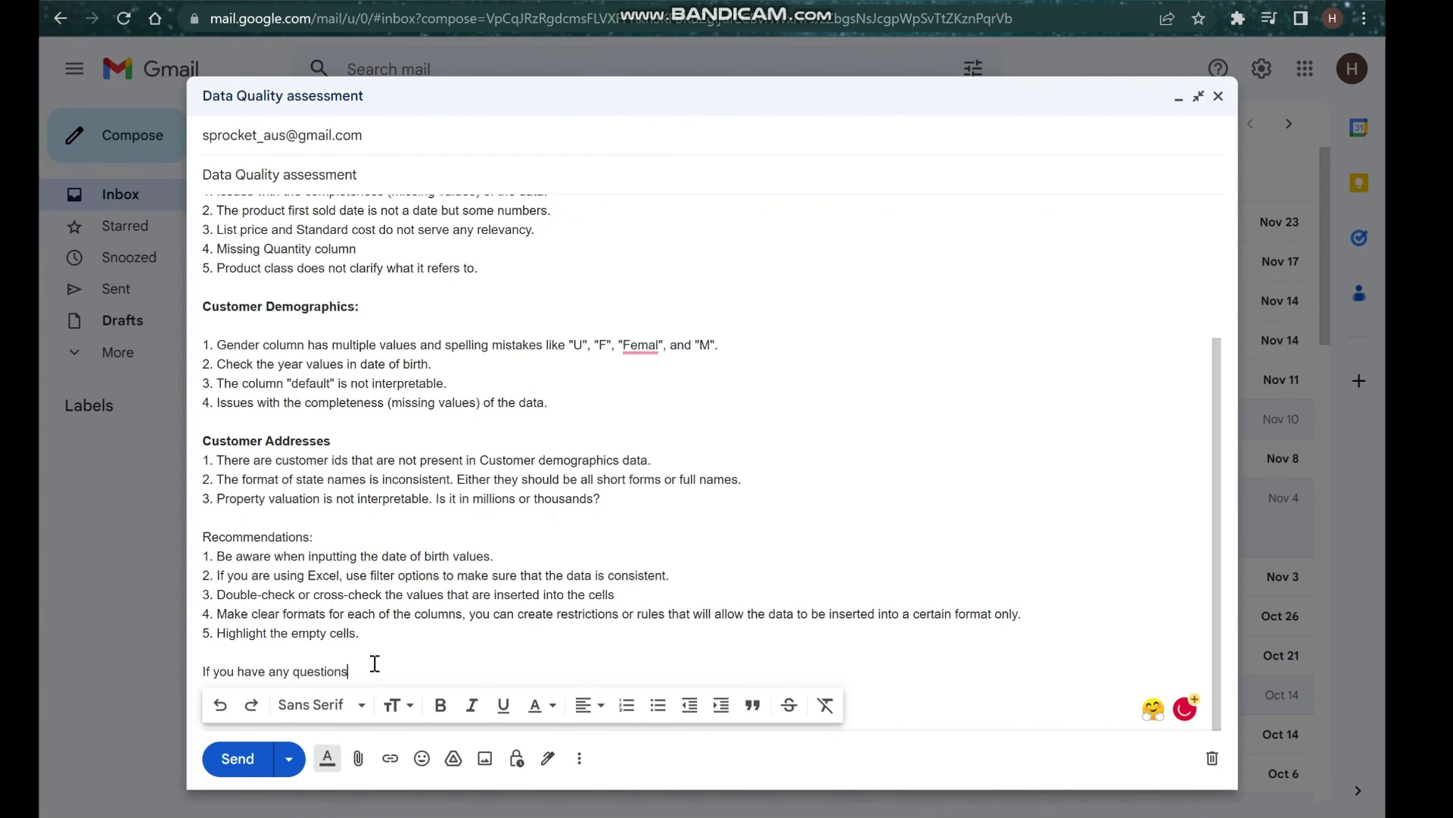
text( regarding this, please do ot he)
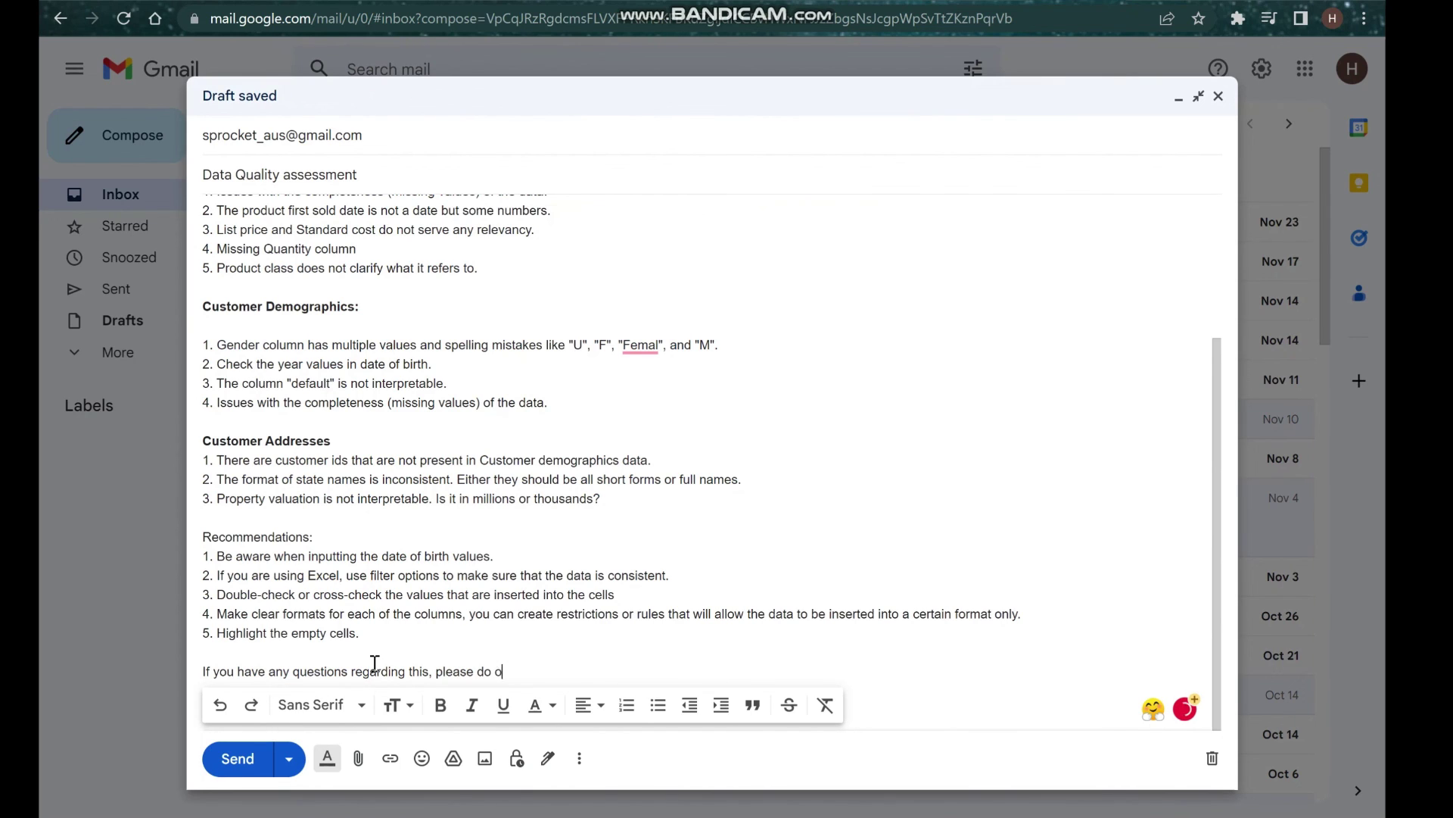
key(BackSpace)
key(BackSpace)
key(BackSpace)
key(BackSpace)
key(BackSpace)
key(BackSpace)
text(not hesist)
key(BackSpace)
key(BackSpace)
text(tate to )
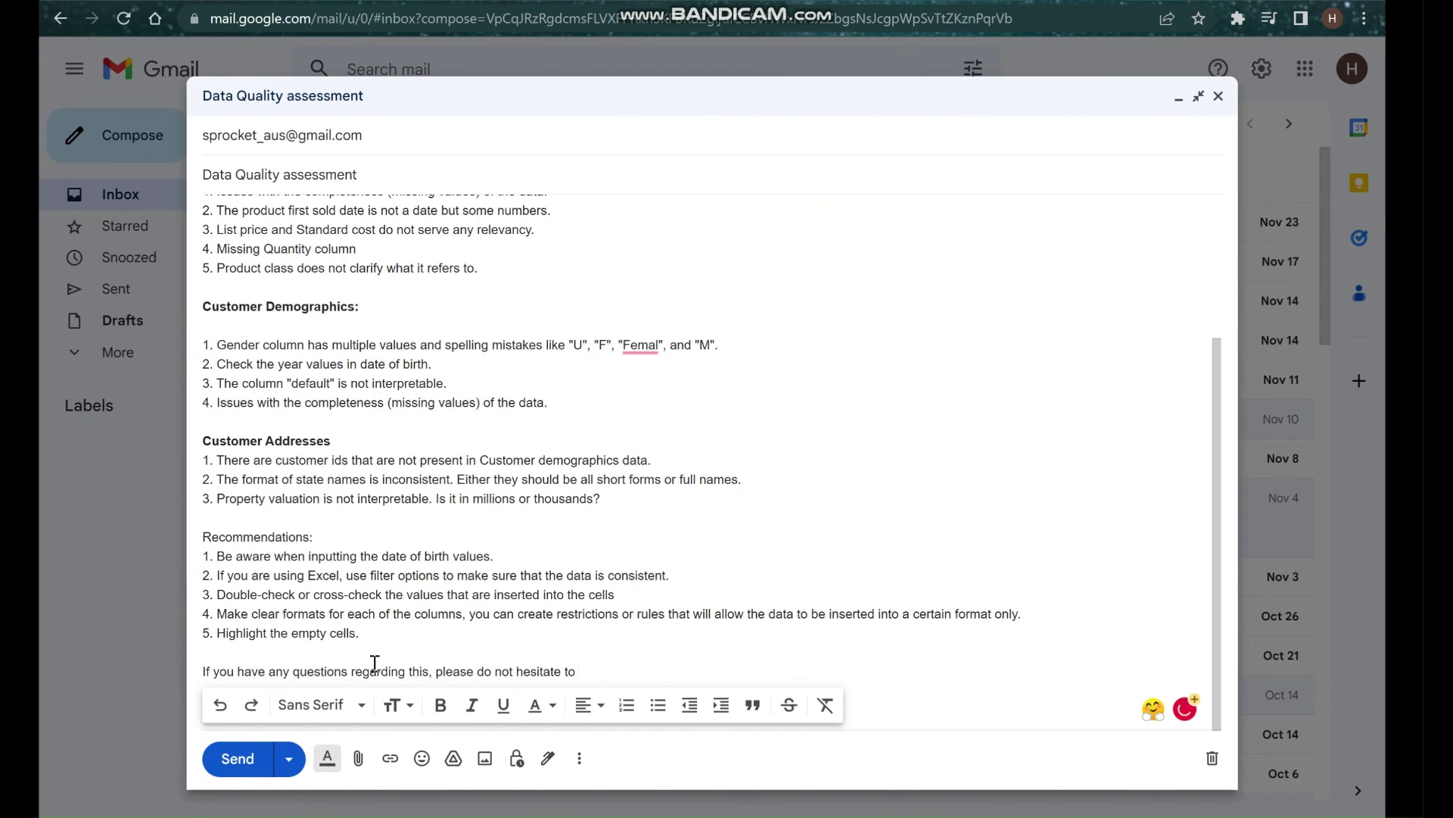
text(ask.)
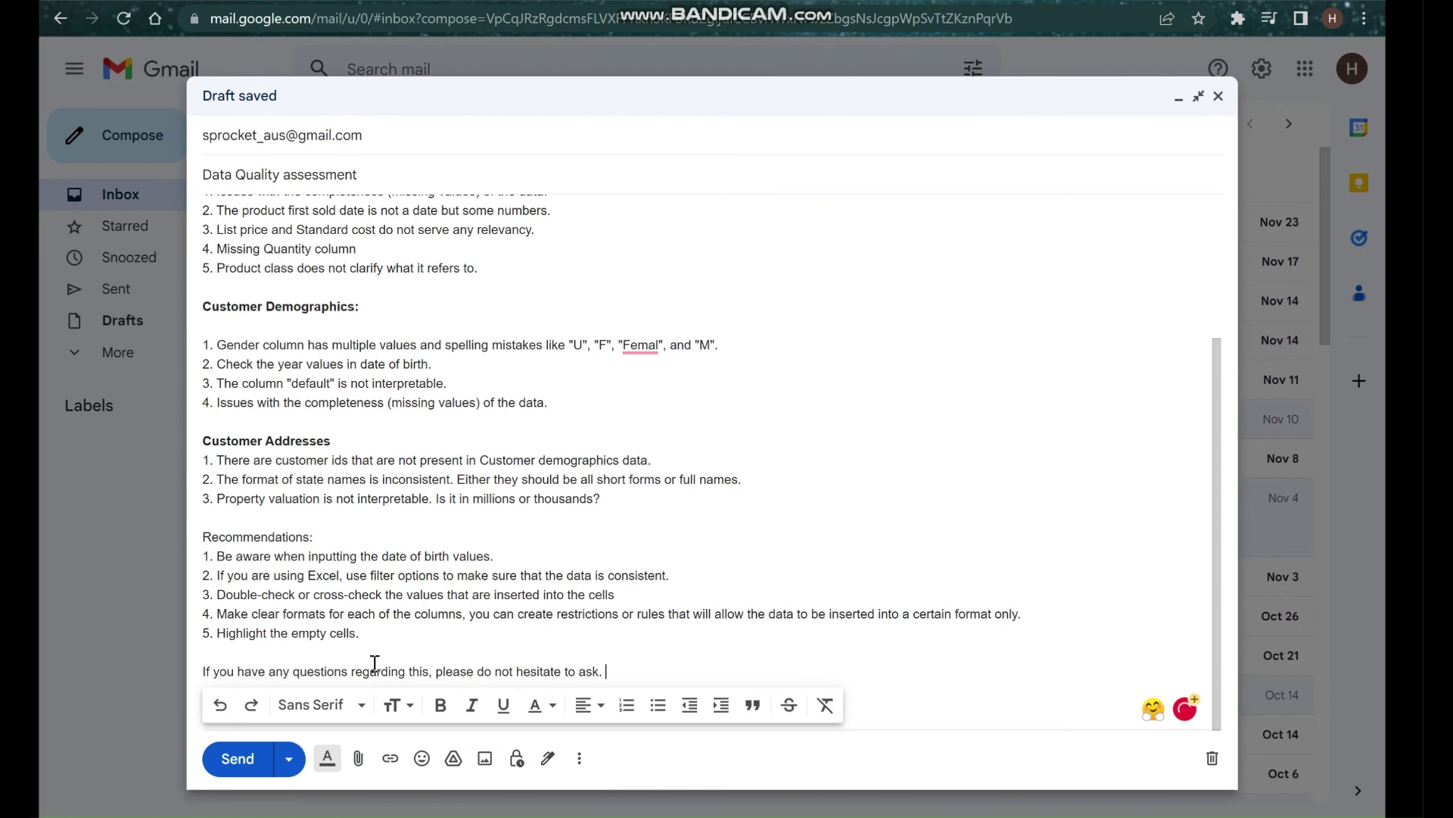
key(Return)
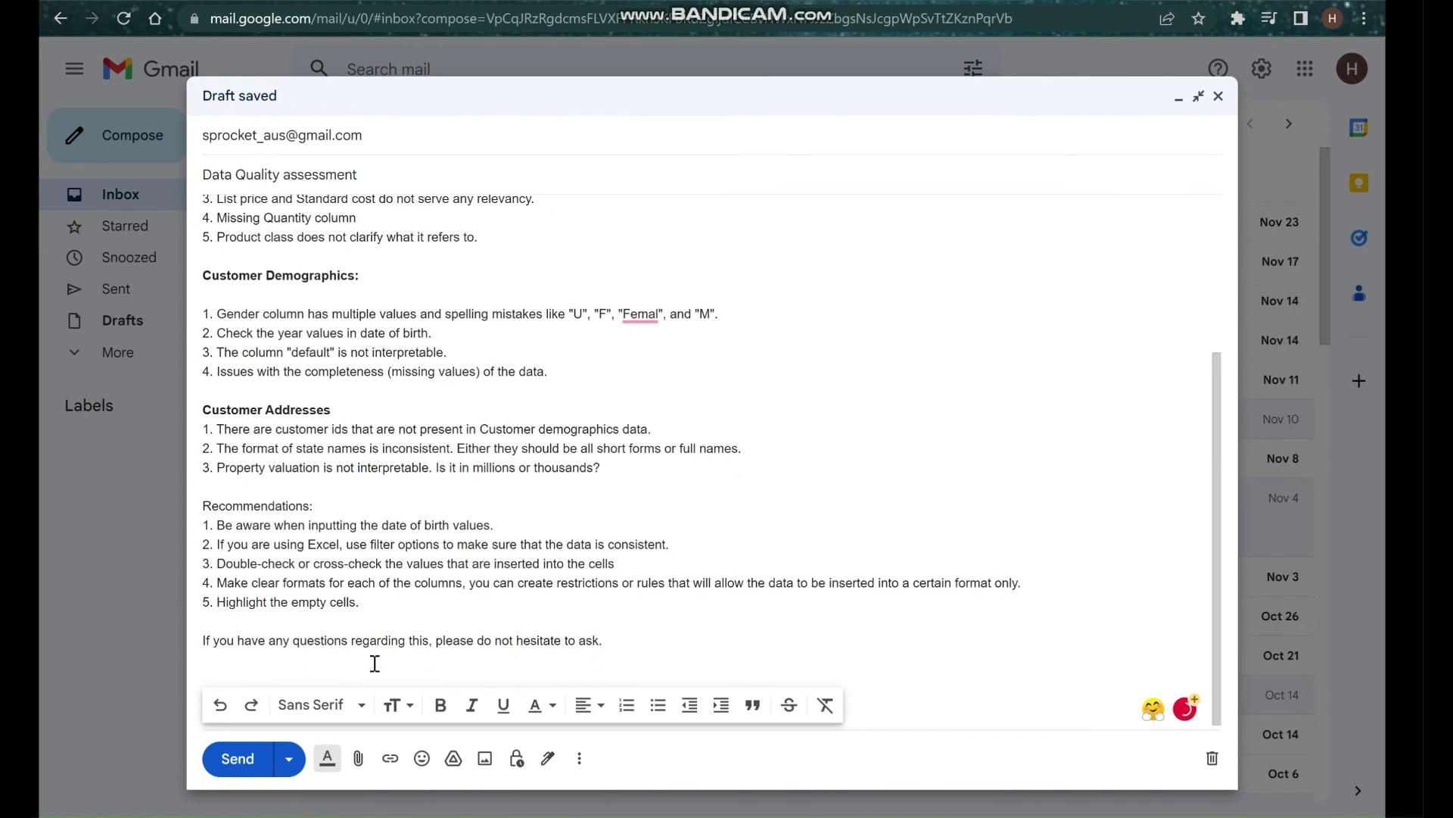
Sign off with 'Regards,' on the next line, fixing its capitalisation.
text(REgards)
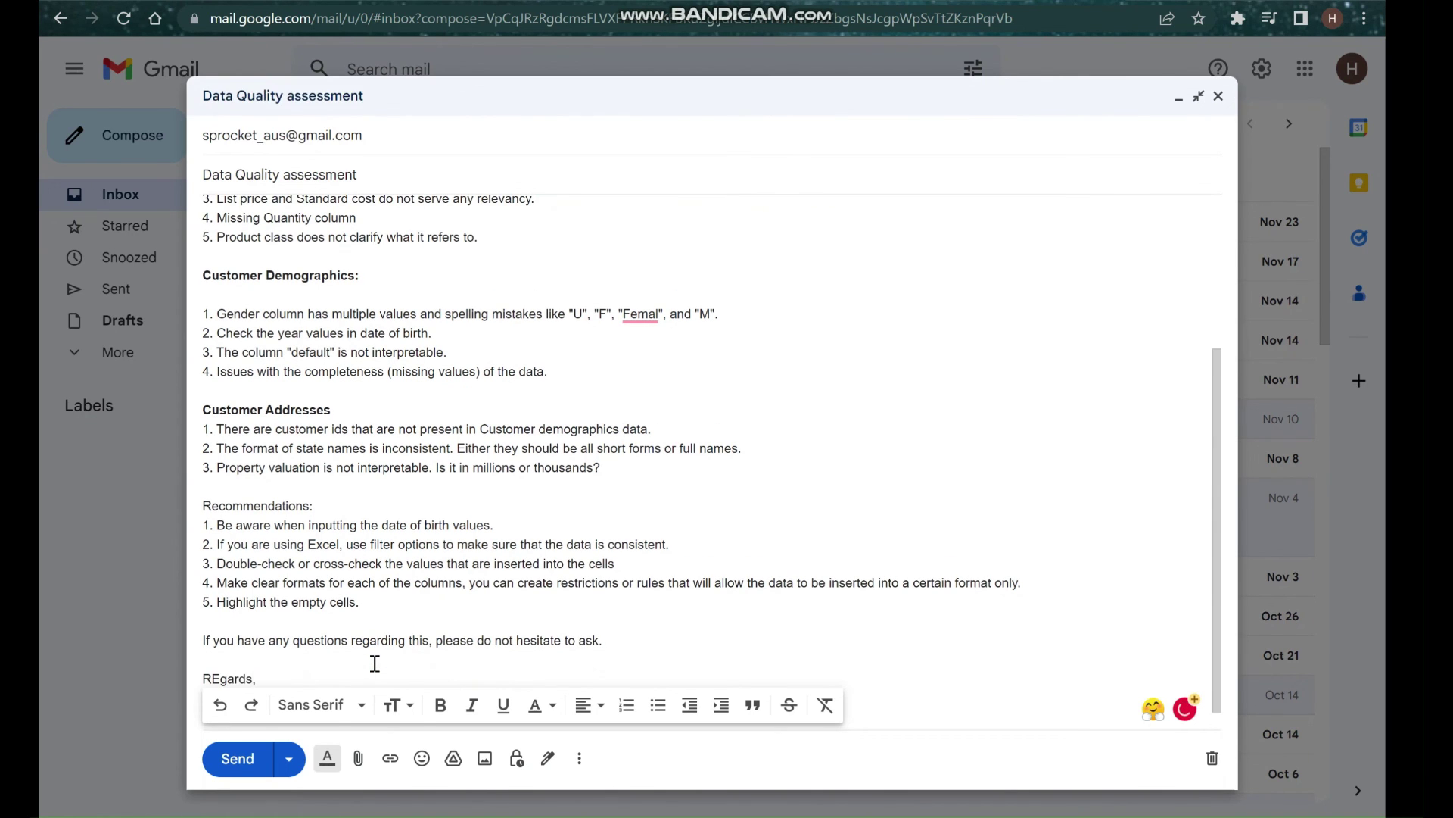
text(,)
key(Return)
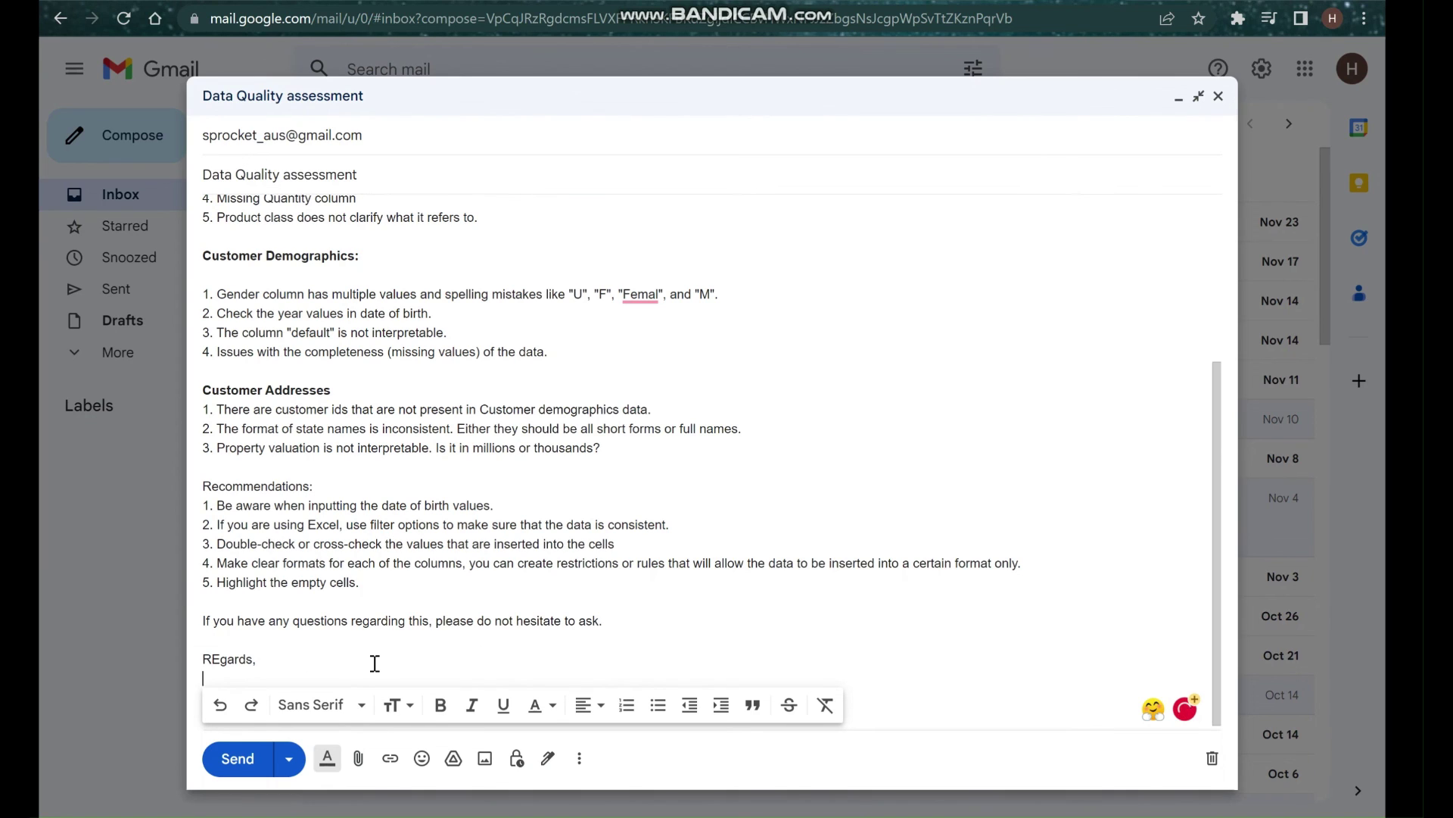
drag(210, 659, 221, 659)
text(e)
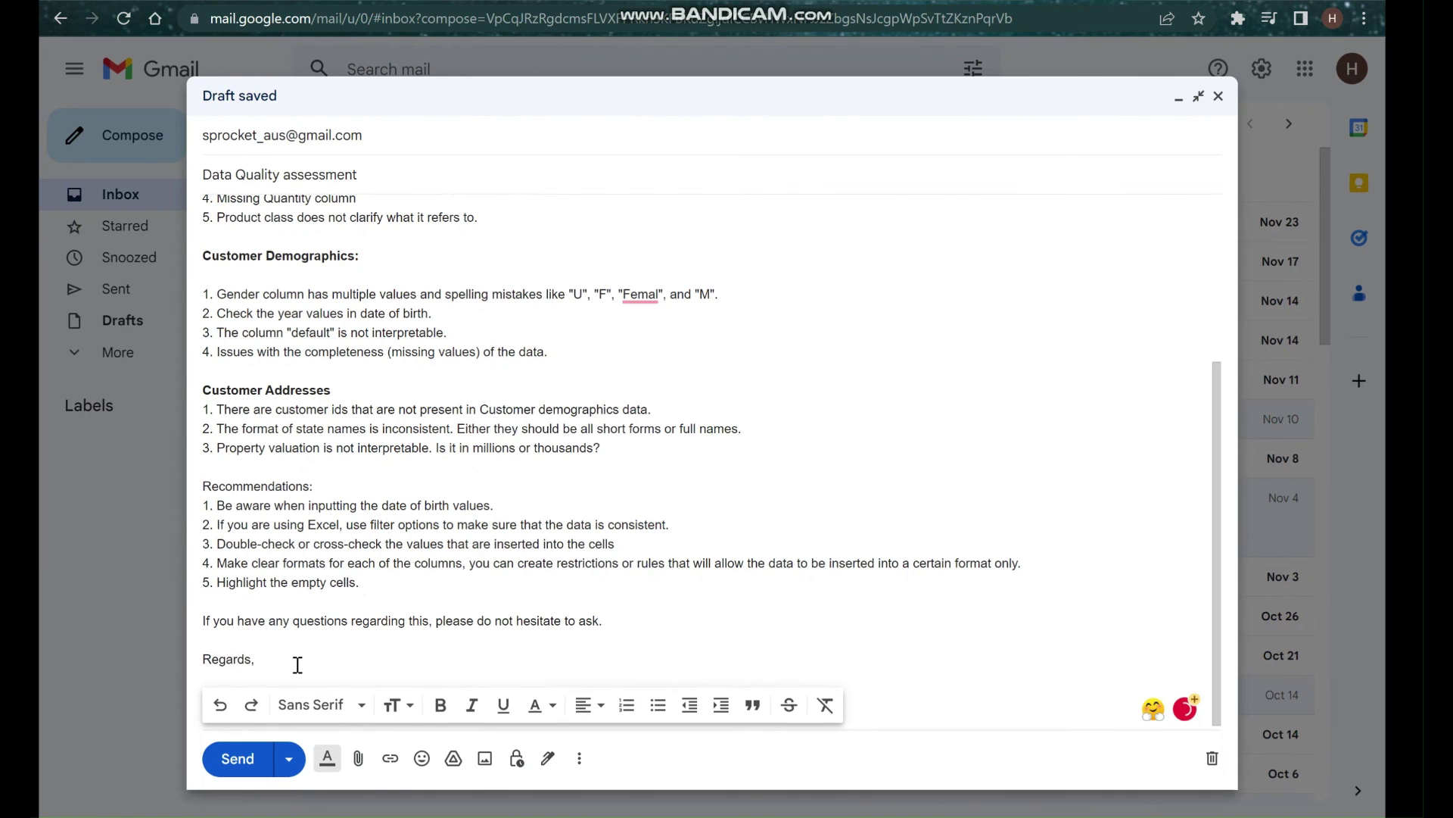